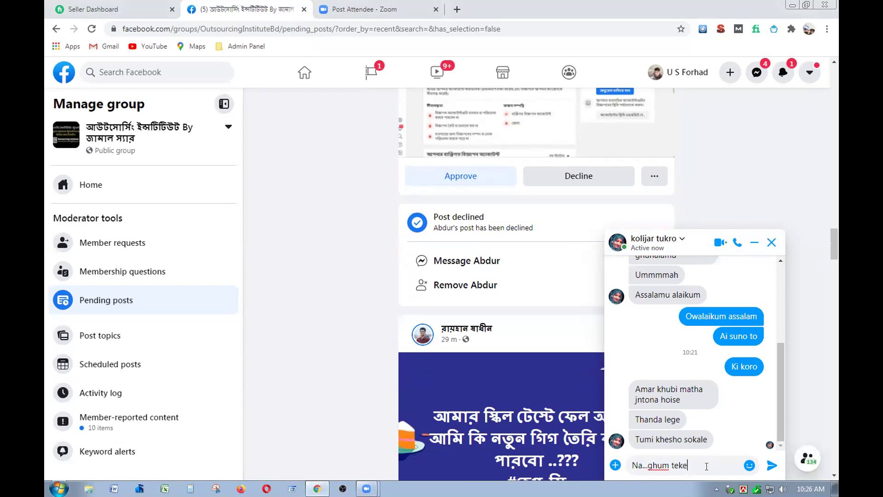
# - Reply 'ke uthe support a asci' and 'Tumi kheyeco' in the Messenger chat, then close it
pyautogui.write('uthe support a asci')
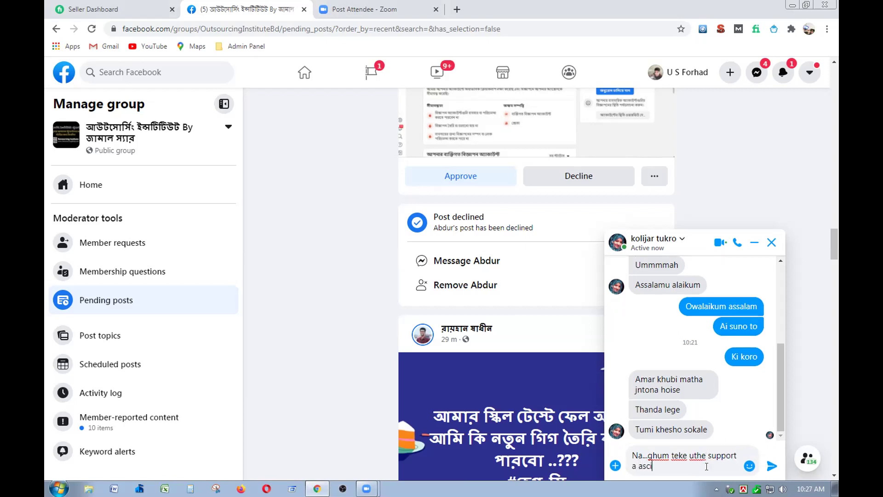
pyautogui.press('Return')
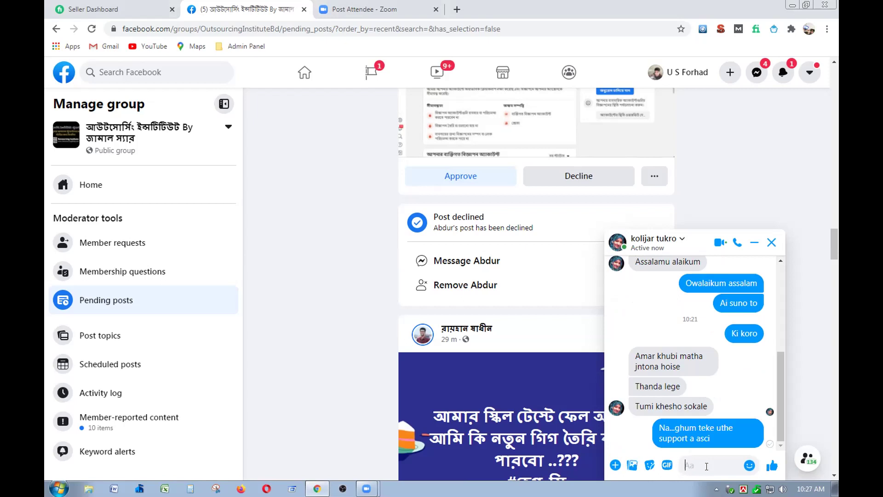
pyautogui.write('Tu')
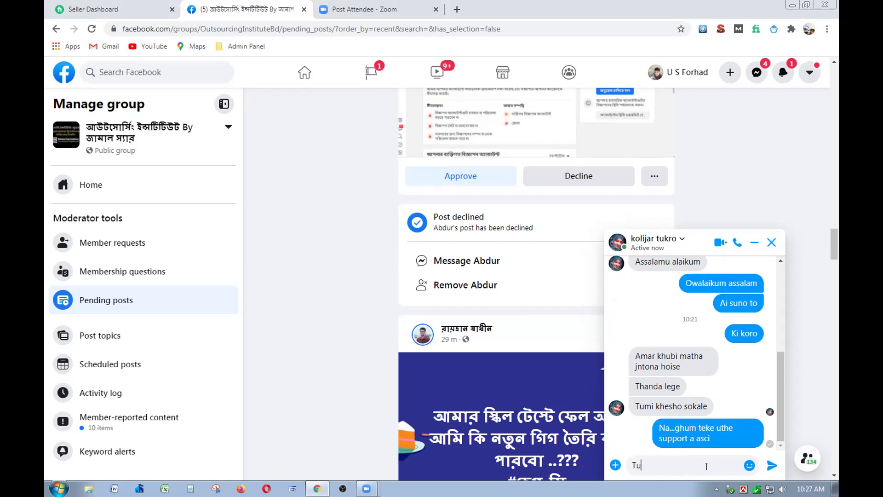
pyautogui.write('mi kheyeco')
pyautogui.press('Return')
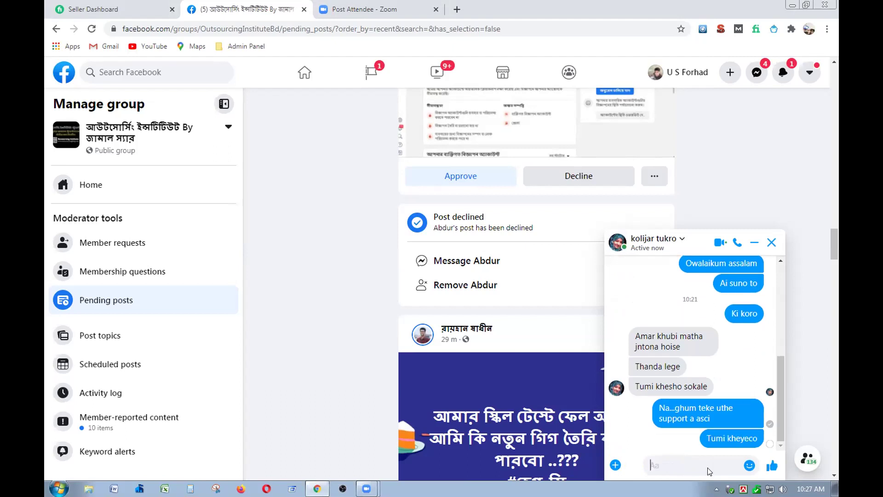
pyautogui.click(772, 243)
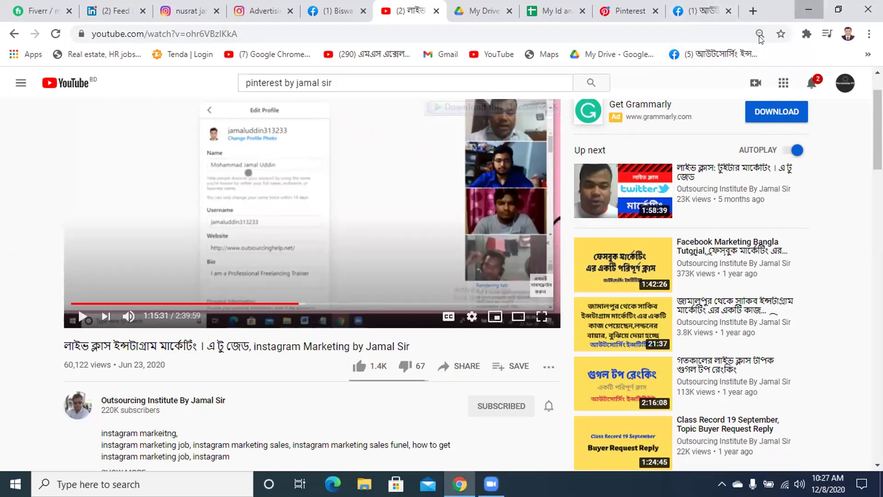
pyautogui.click(808, 9)
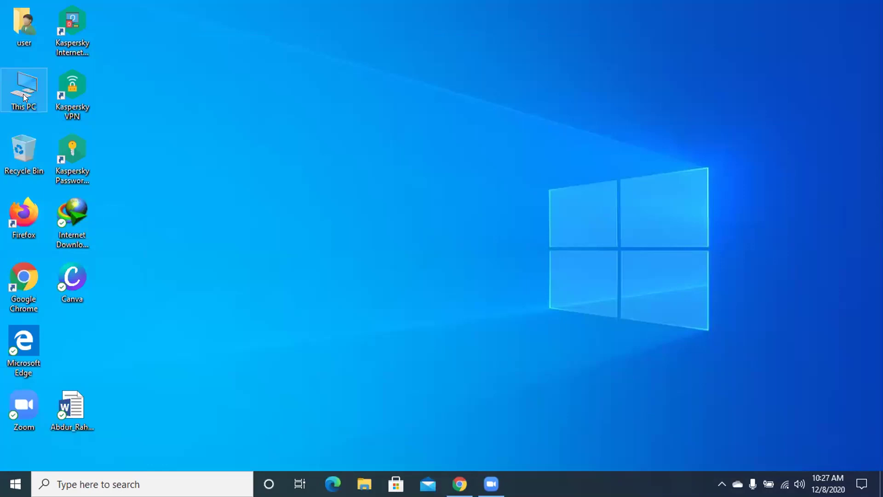
pyautogui.doubleClick(23, 94)
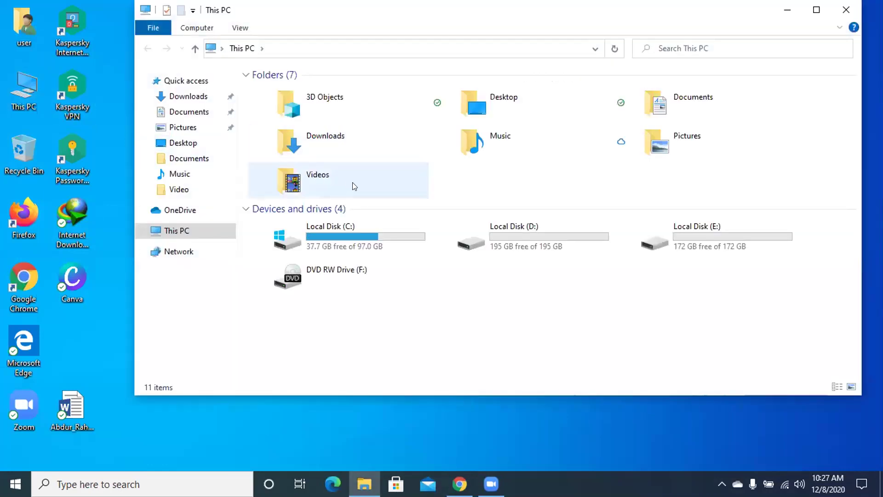
pyautogui.doubleClick(325, 143)
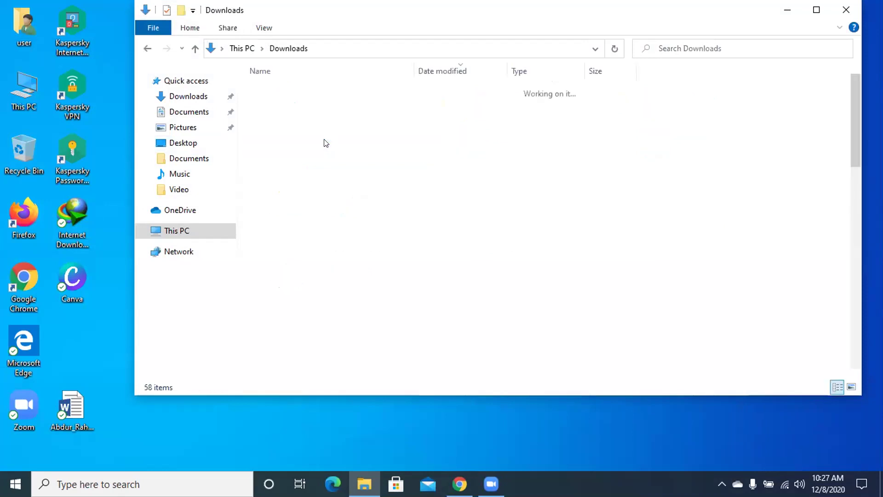
pyautogui.click(275, 142)
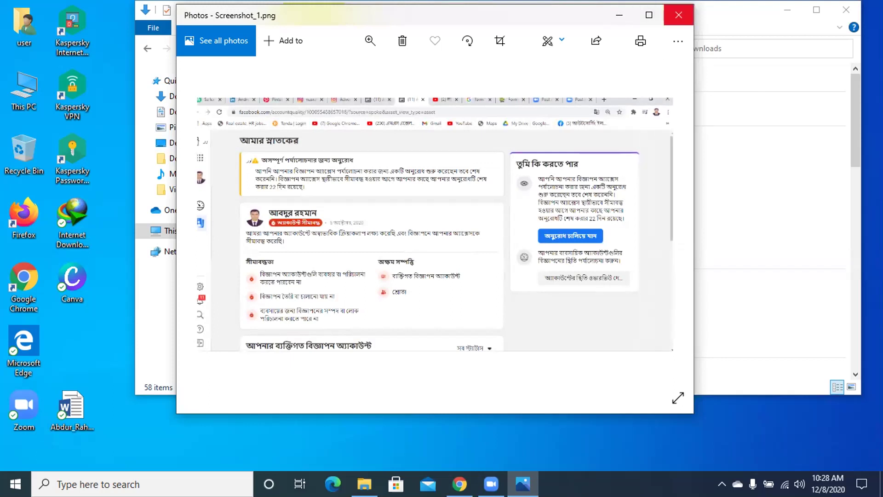
pyautogui.click(678, 15)
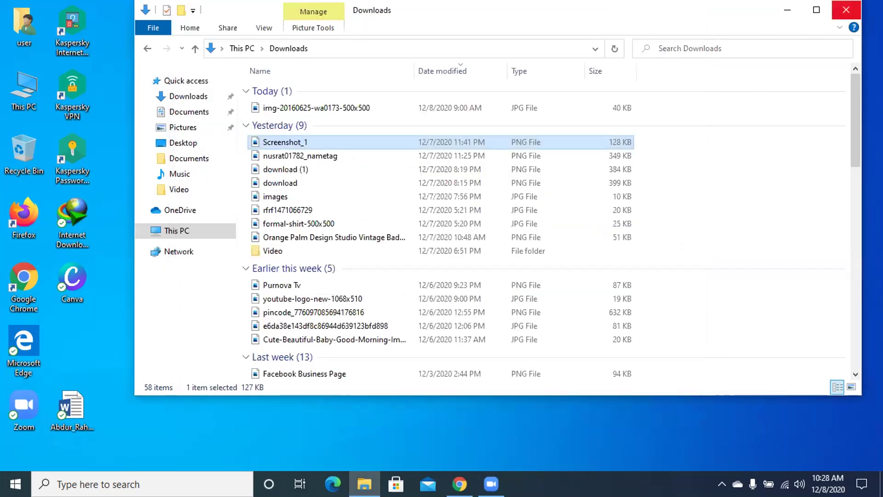
pyautogui.click(846, 10)
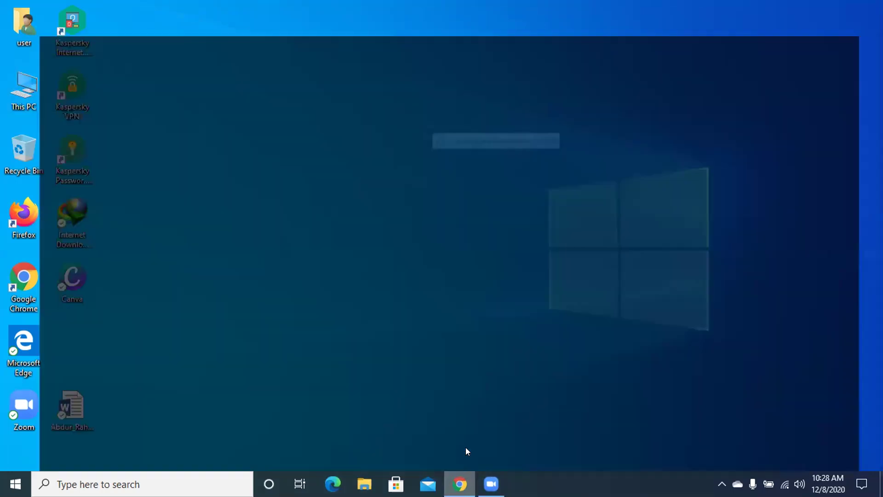
pyautogui.click(466, 447)
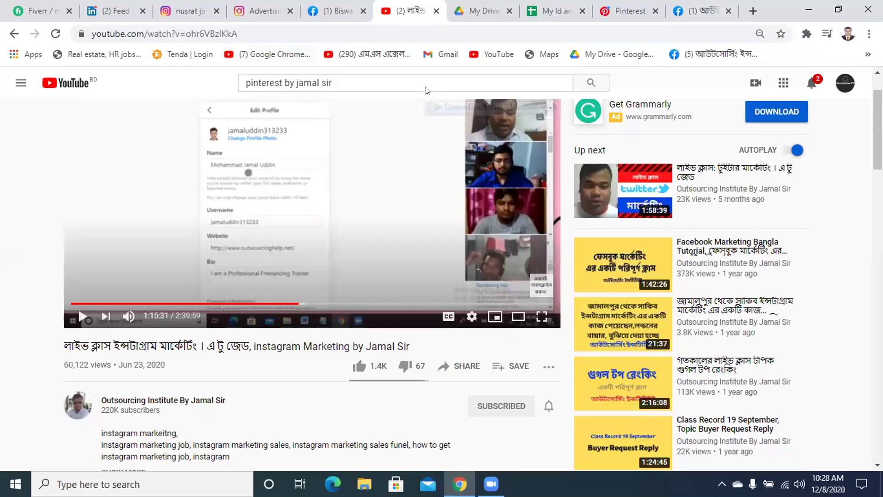
# - From the personal profile's Create menu, start a new Facebook Page
pyautogui.click(316, 12)
pyautogui.scroll(5, 552, 249)
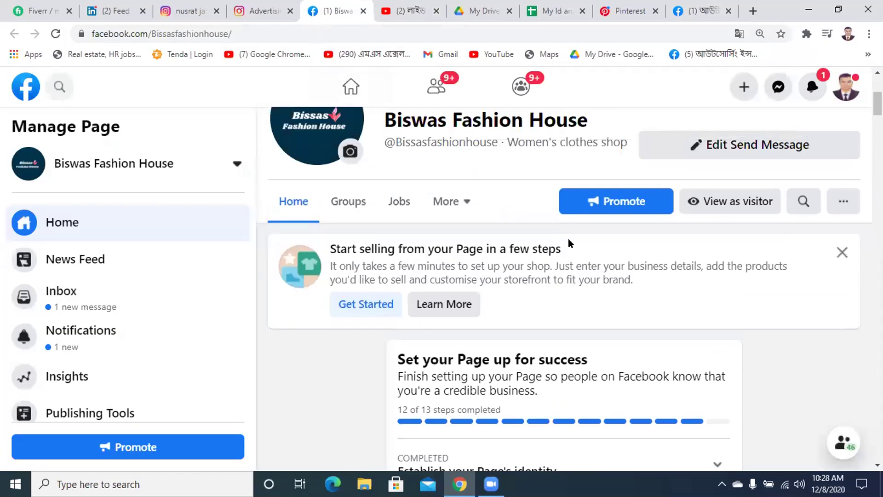
pyautogui.scroll(-4, 112, 339)
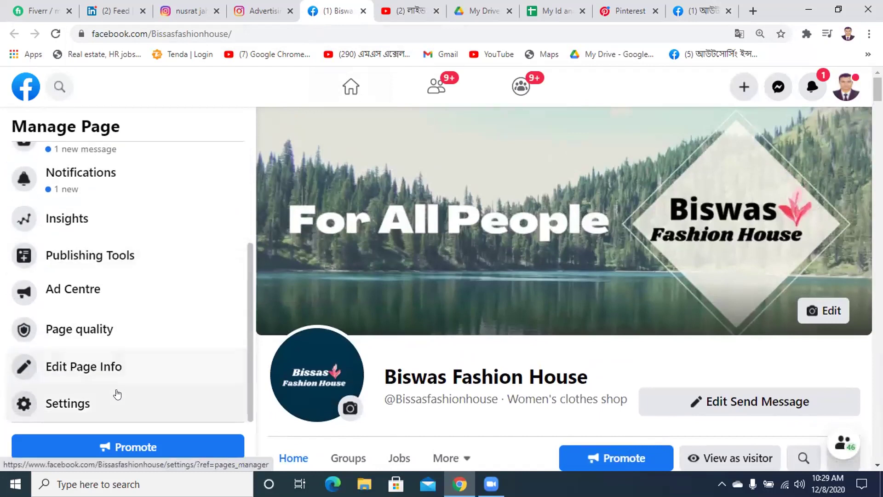
pyautogui.scroll(2, 62, 347)
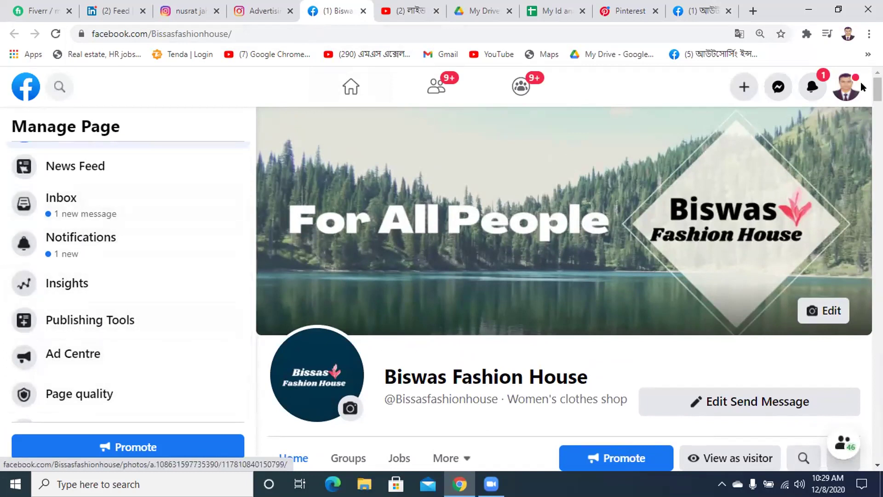
pyautogui.click(846, 86)
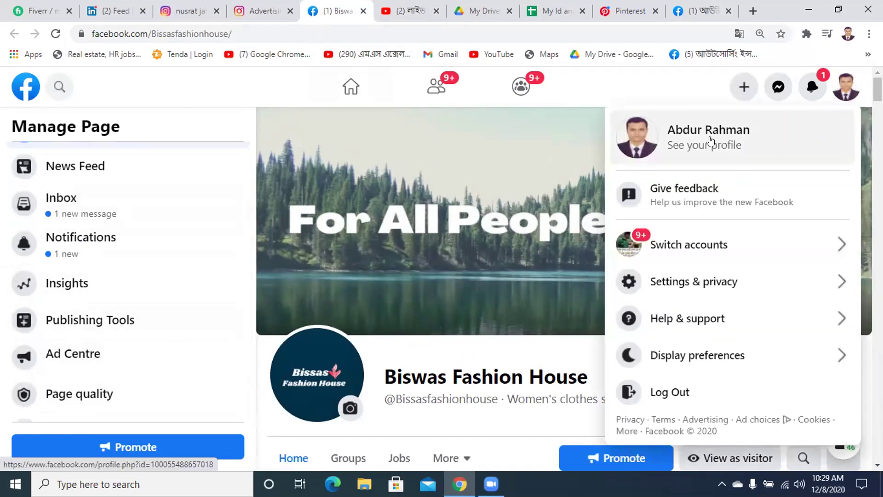
pyautogui.click(710, 141)
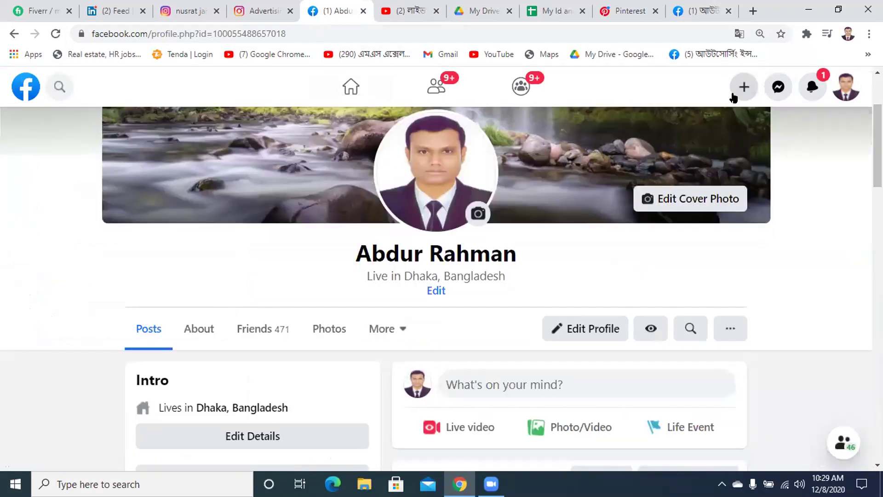
pyautogui.click(738, 89)
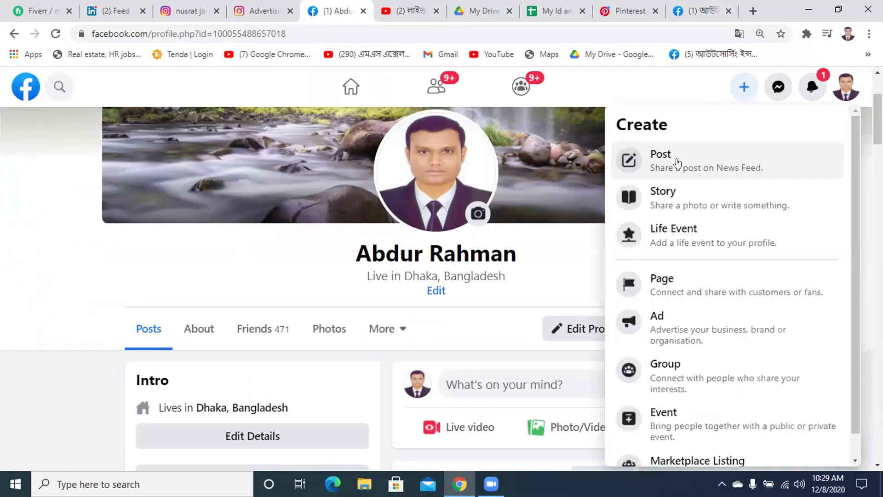
pyautogui.click(662, 281)
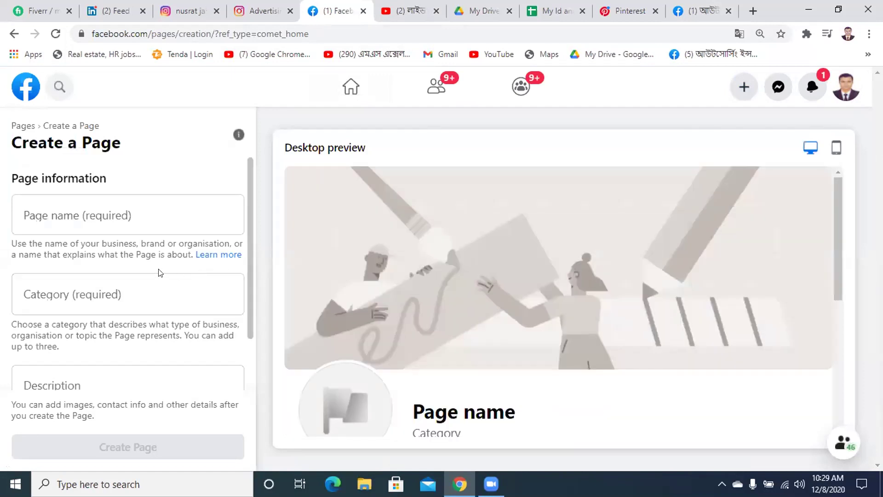
# - Enter 'Jahan fashion house' as the Page name
pyautogui.click(130, 215)
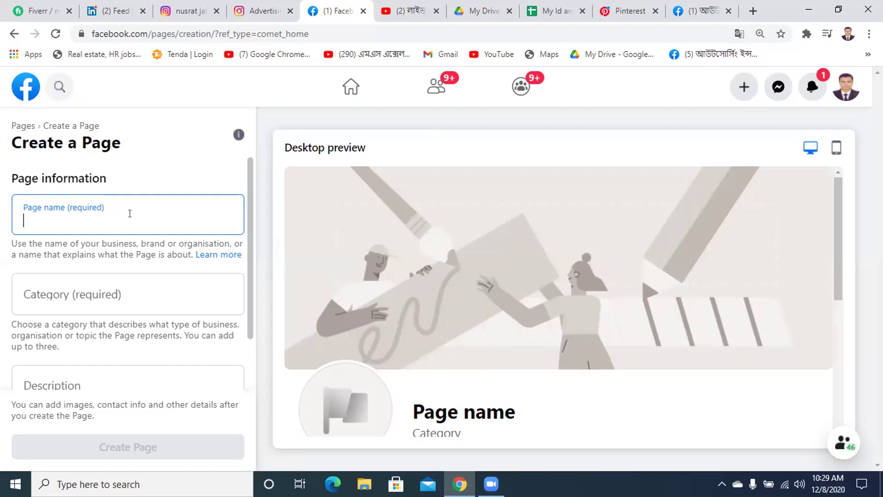
pyautogui.write('jahaaaa')
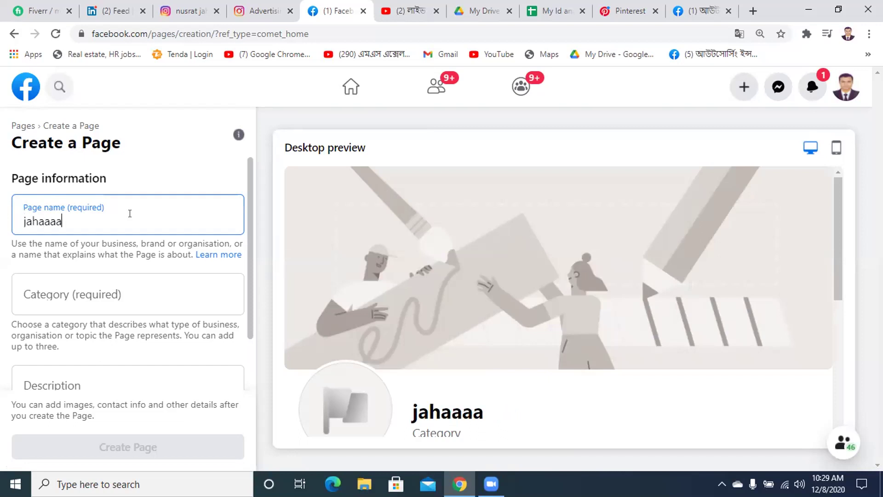
pyautogui.press('BackSpace')
pyautogui.press('BackSpace')
pyautogui.press('BackSpace')
pyautogui.press('BackSpace')
pyautogui.write('a')
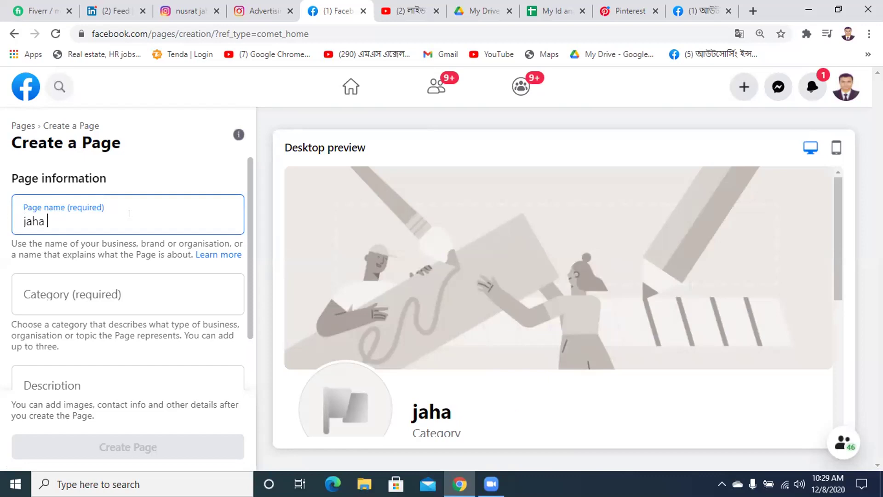
pyautogui.press('BackSpace')
pyautogui.write('nn')
pyautogui.press('BackSpace')
pyautogui.write('fas')
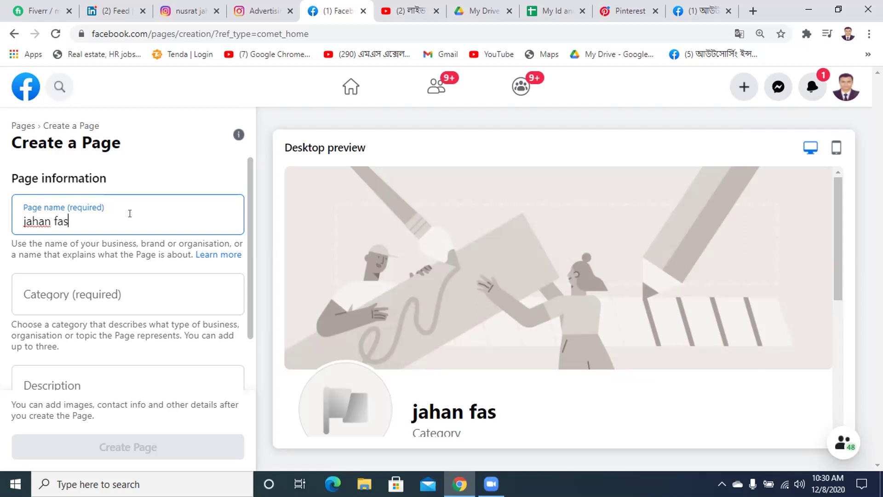
pyautogui.write('hion ')
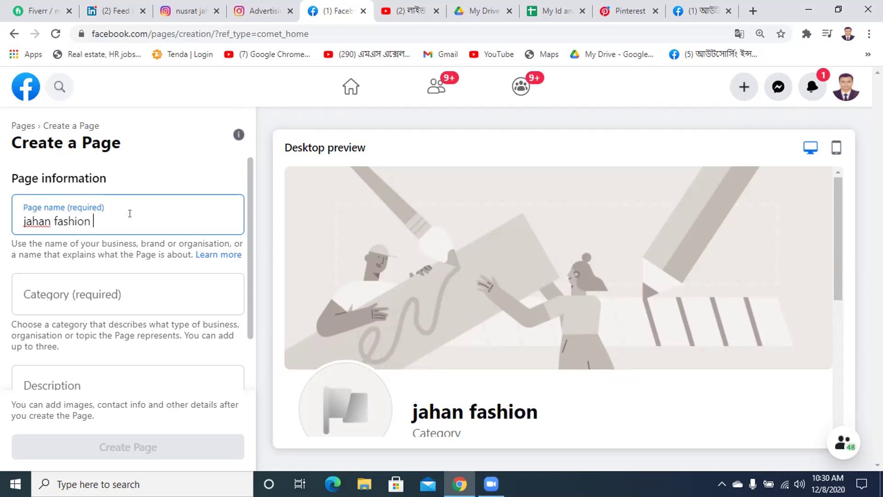
pyautogui.write('house')
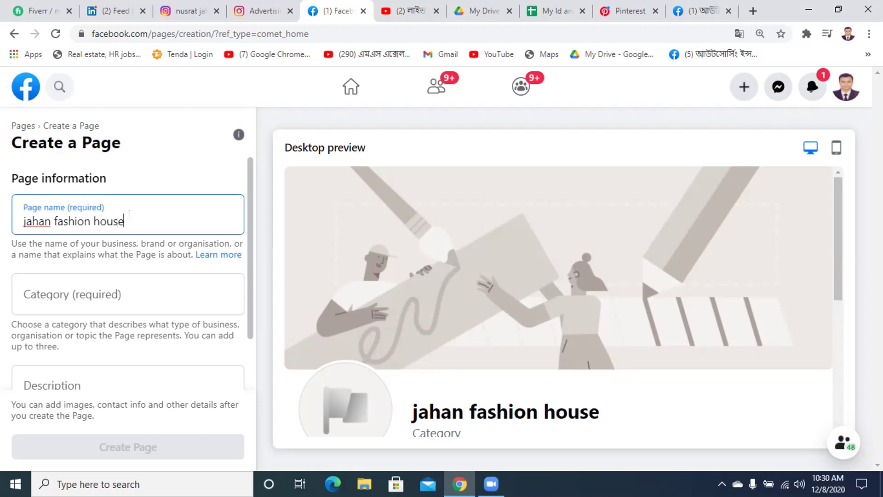
pyautogui.scroll(-1, 160, 274)
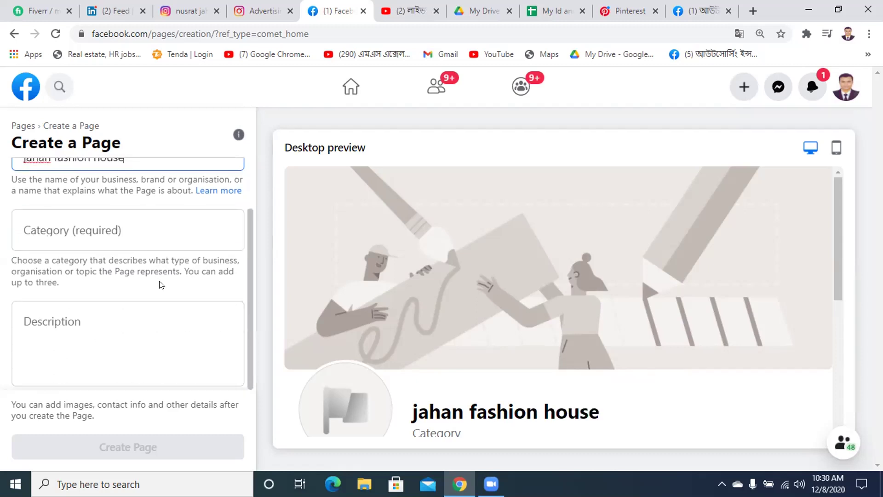
# - Set the Page category to Clothing shop and leave the description blank
pyautogui.click(122, 233)
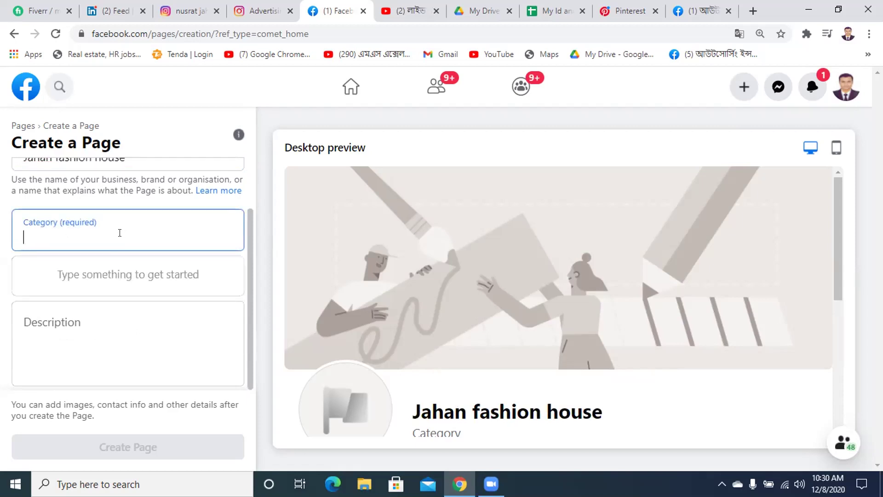
pyautogui.write('lothig')
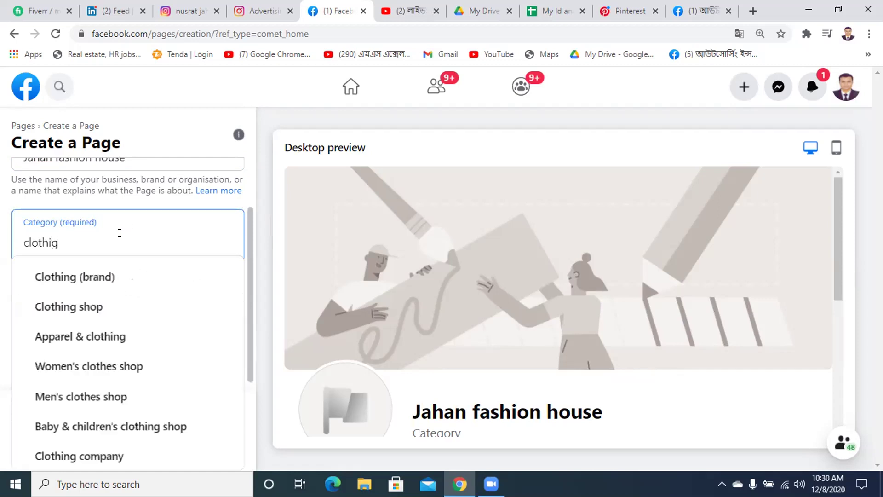
pyautogui.press('BackSpace')
pyautogui.press('BackSpace')
pyautogui.write('ing')
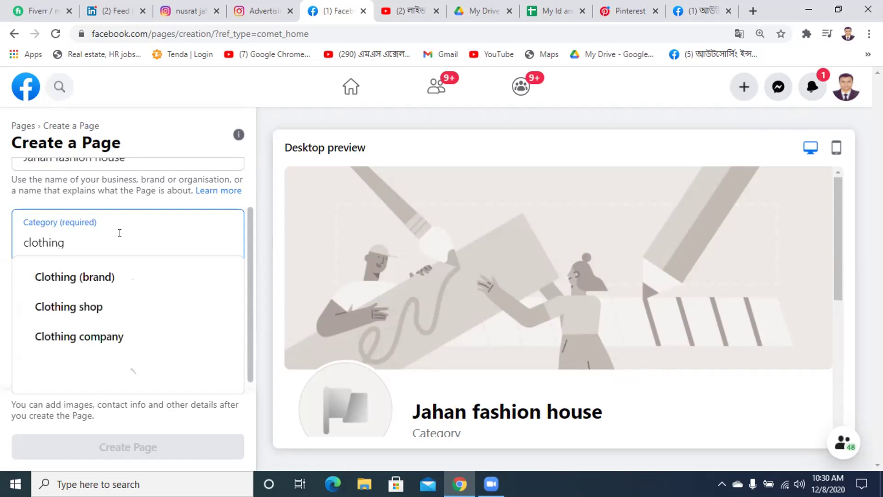
pyautogui.click(82, 309)
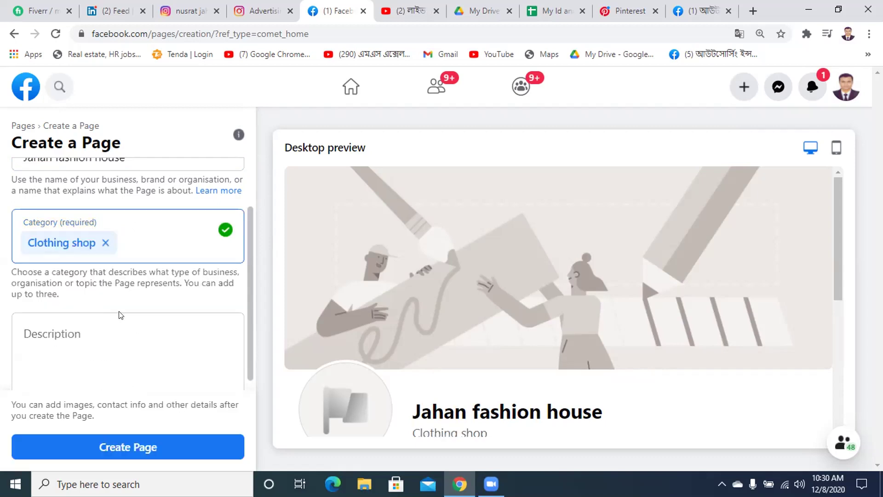
pyautogui.click(70, 325)
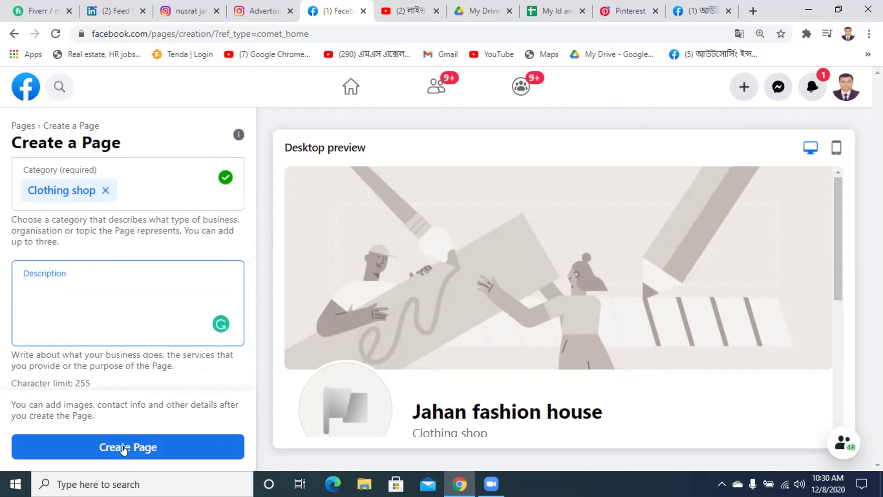
pyautogui.click(123, 449)
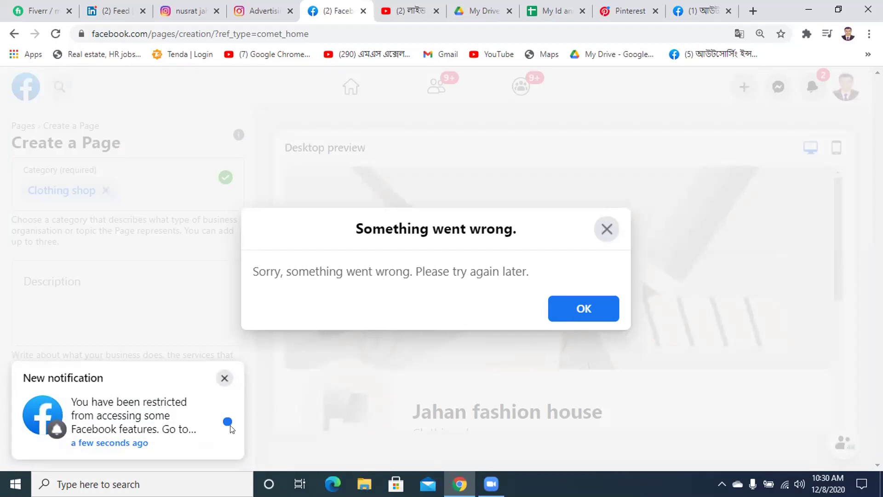
# - Open the Page-creation restriction notice, abandon the new Page, and dismiss the error
pyautogui.click(87, 416)
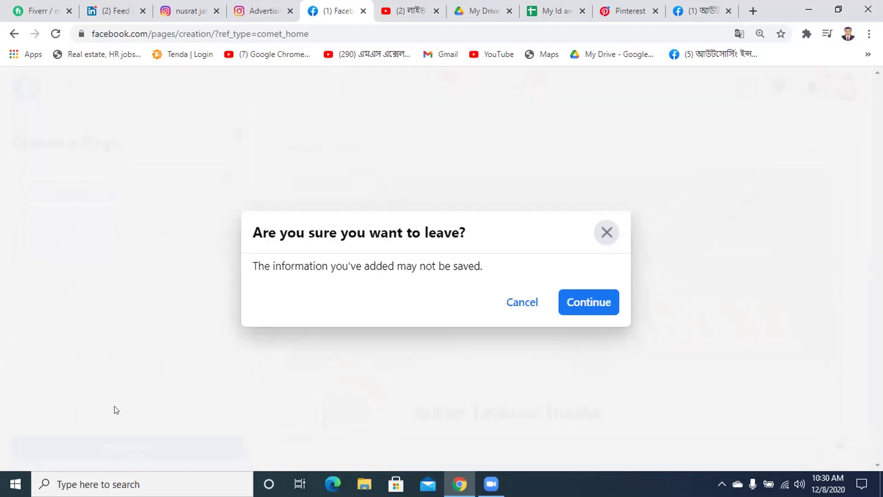
pyautogui.click(573, 305)
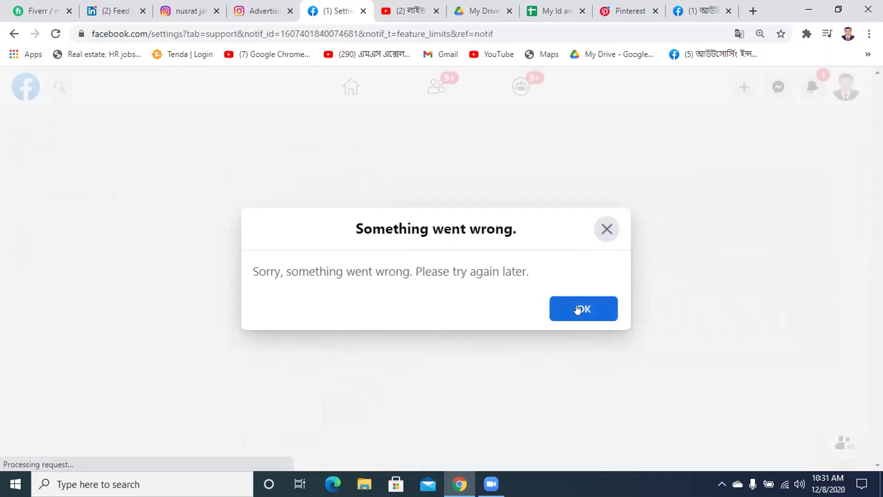
pyautogui.click(578, 308)
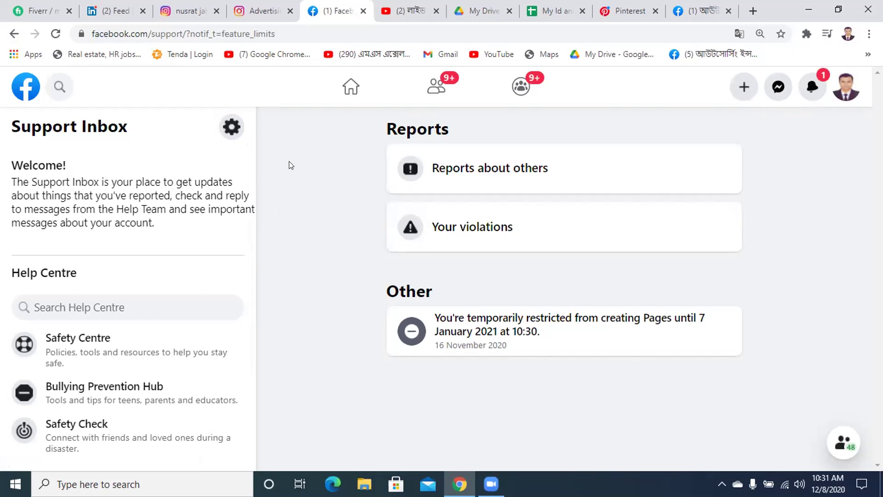
# - Go back three pages to the group's Pending posts
pyautogui.click(12, 34)
pyautogui.click(14, 33)
pyautogui.click(13, 34)
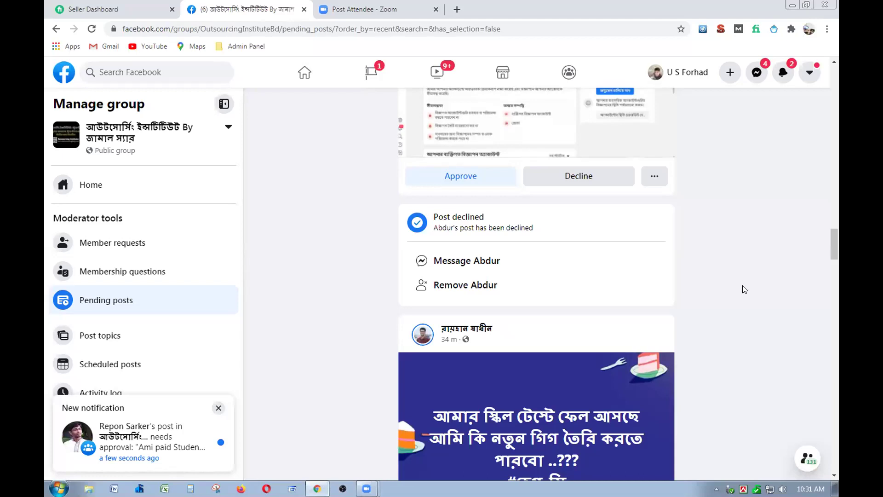
# - From the approval notification, decline the pending post about changing the promotion image
pyautogui.click(783, 72)
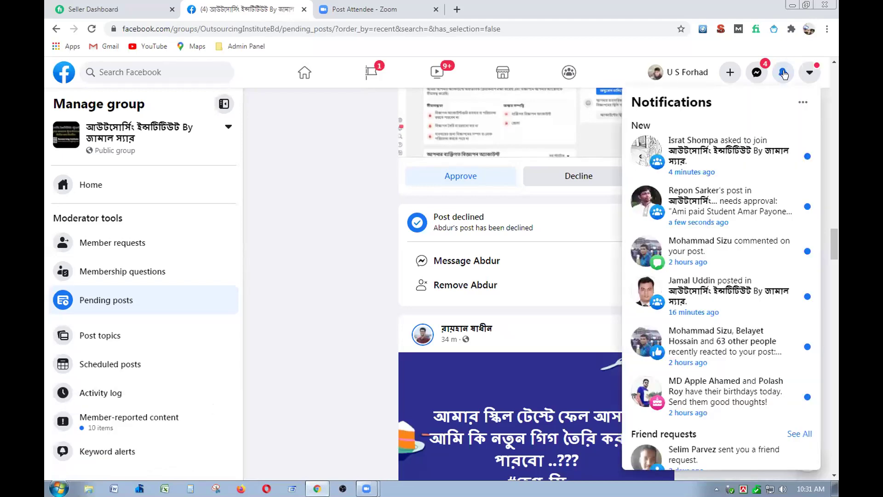
pyautogui.click(701, 209)
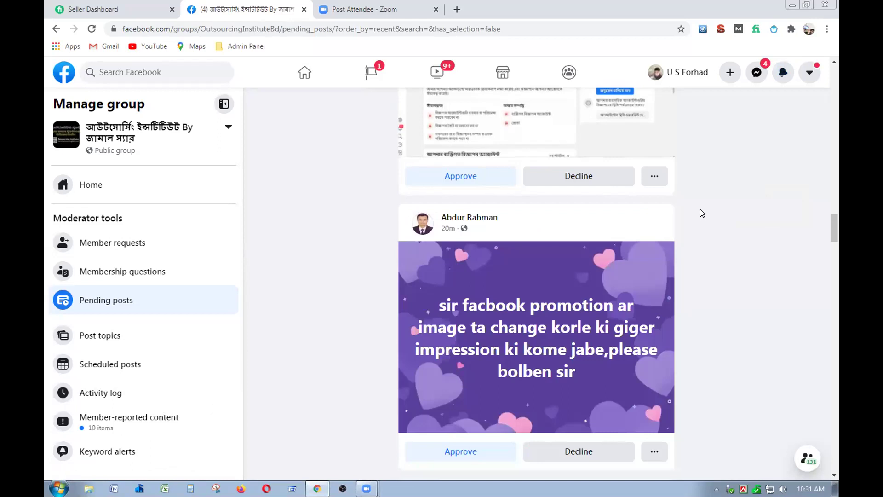
pyautogui.click(571, 451)
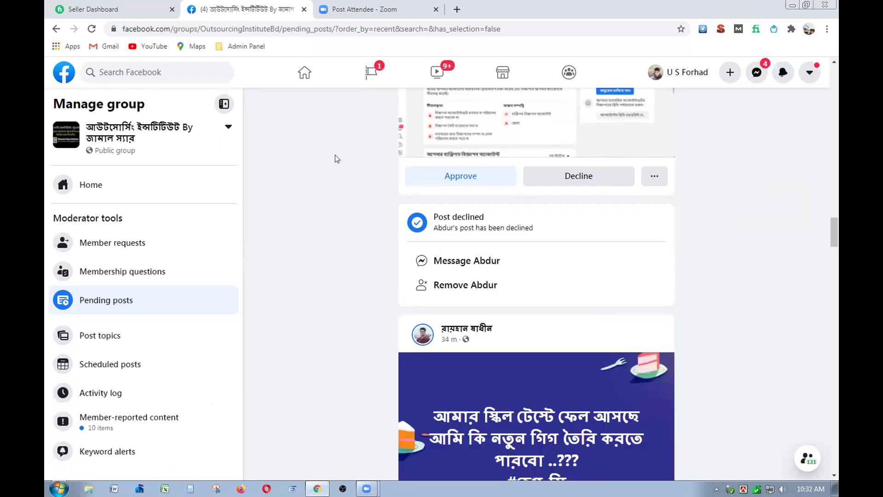
# - Reload and view the Payoneer account-closure email screenshot at full size
pyautogui.press('F5')
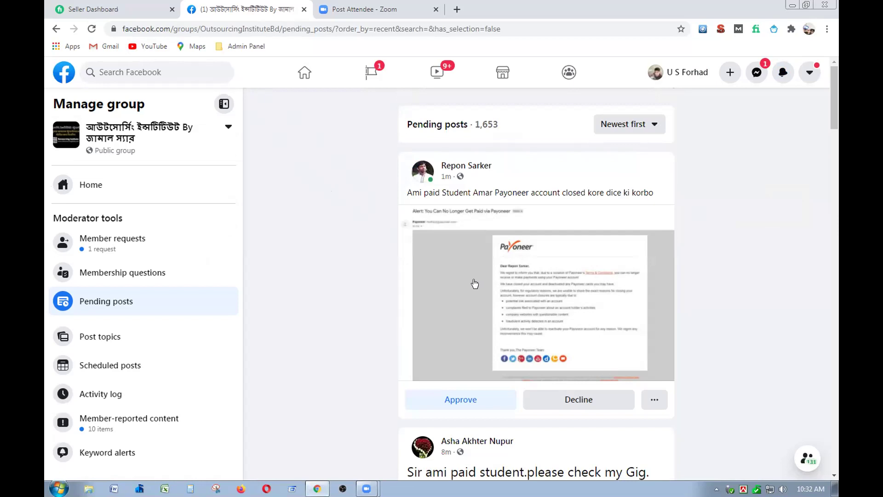
pyautogui.click(539, 296)
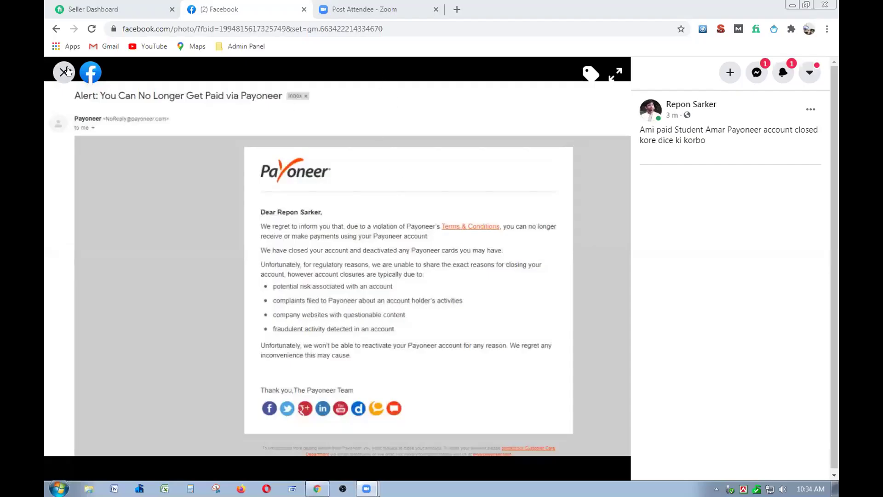
pyautogui.click(64, 72)
# - Decline the Payoneer account-closure and gig-check pending posts
pyautogui.click(572, 410)
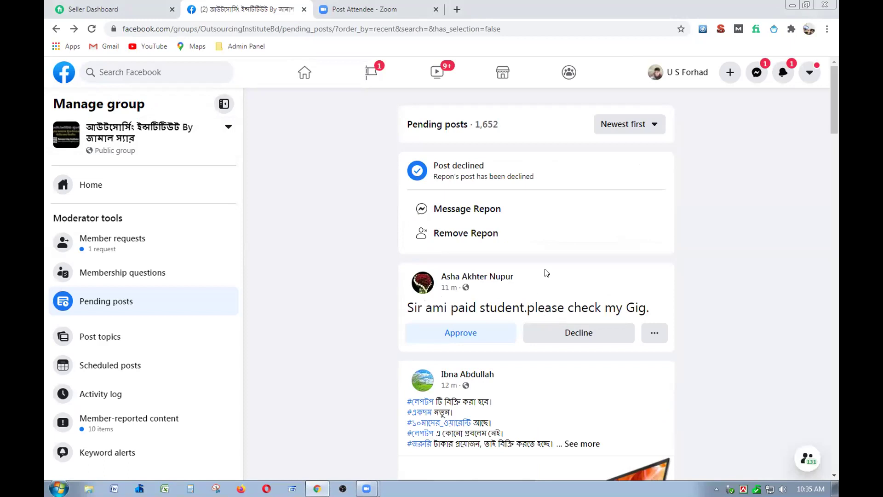
pyautogui.click(565, 326)
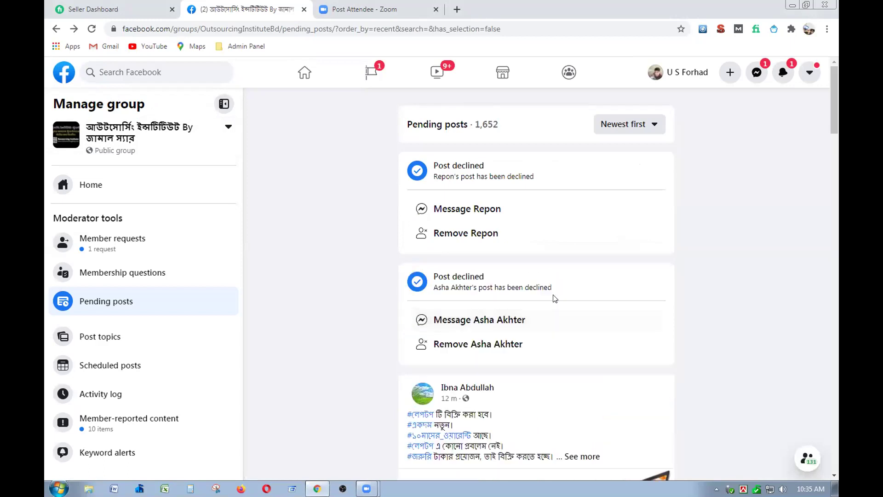
pyautogui.click(92, 29)
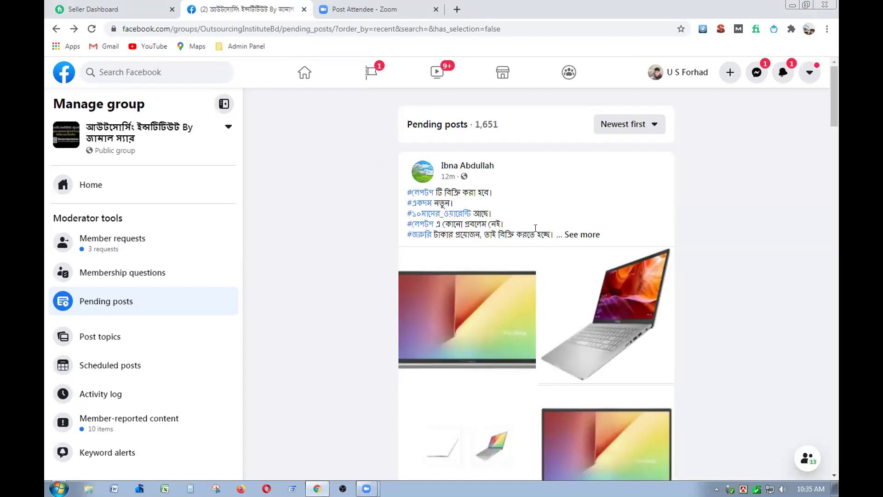
# - Approve the laptop sale post after expanding its full text
pyautogui.click(573, 237)
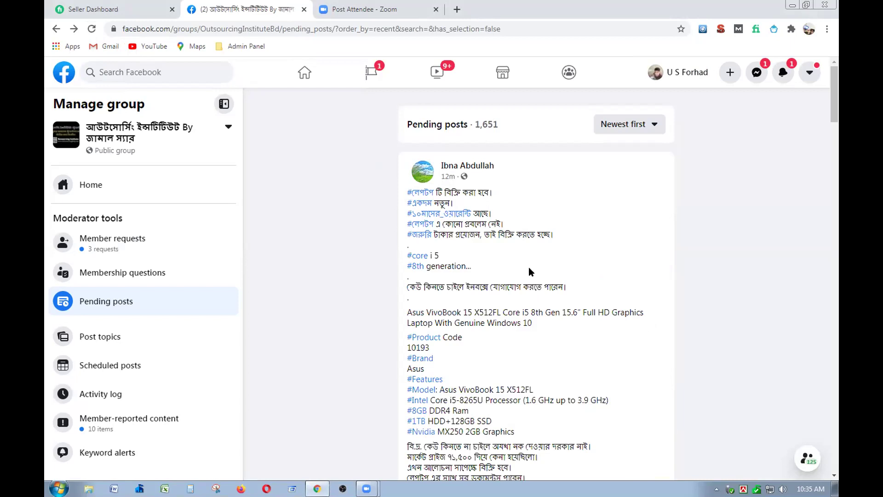
pyautogui.scroll(-10, 530, 270)
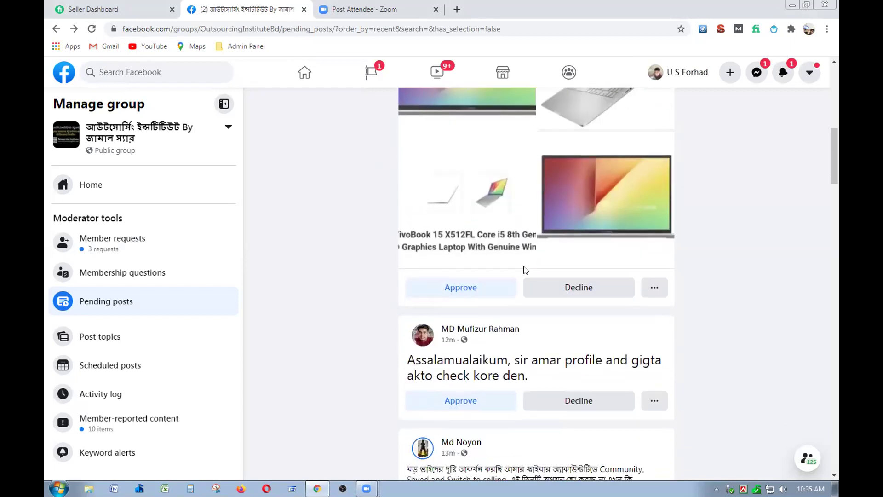
pyautogui.click(483, 285)
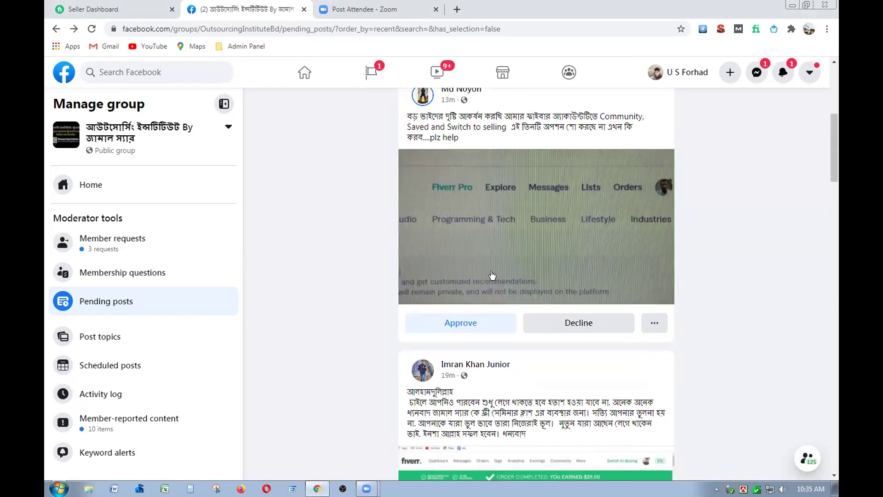
pyautogui.scroll(6, 493, 275)
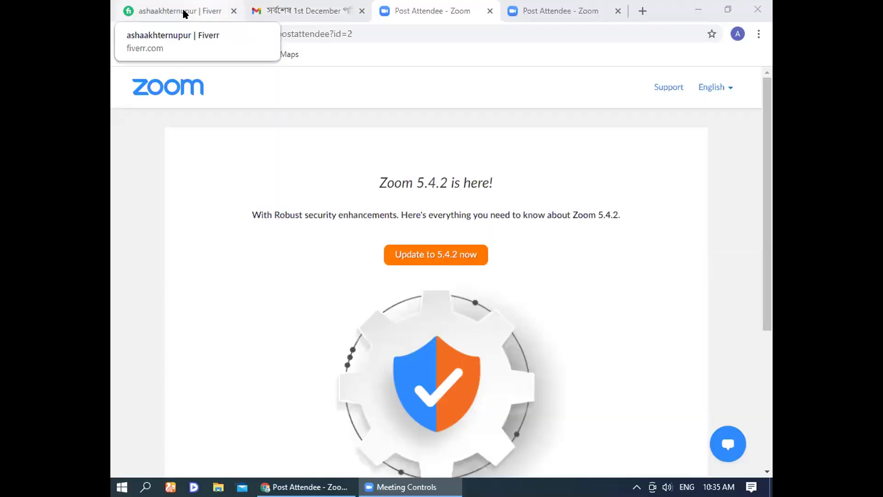
pyautogui.click(181, 12)
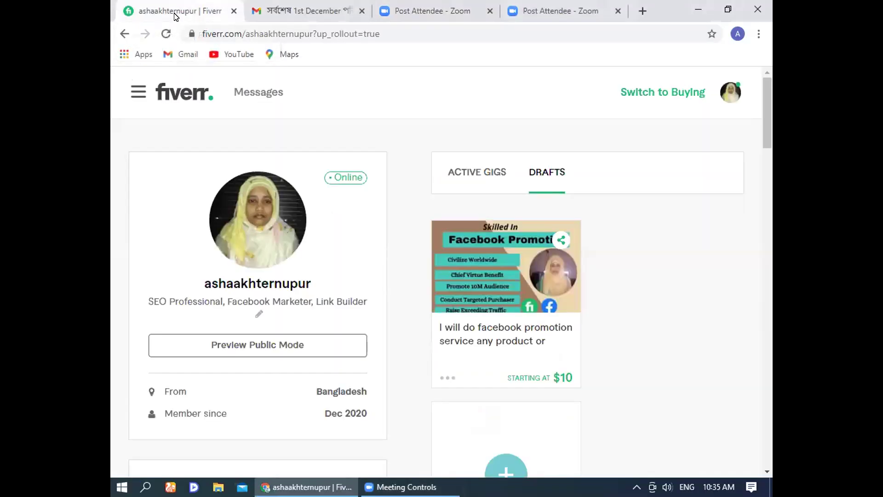
# - Open the draft Facebook promotion gig and browse its gallery images
pyautogui.click(486, 251)
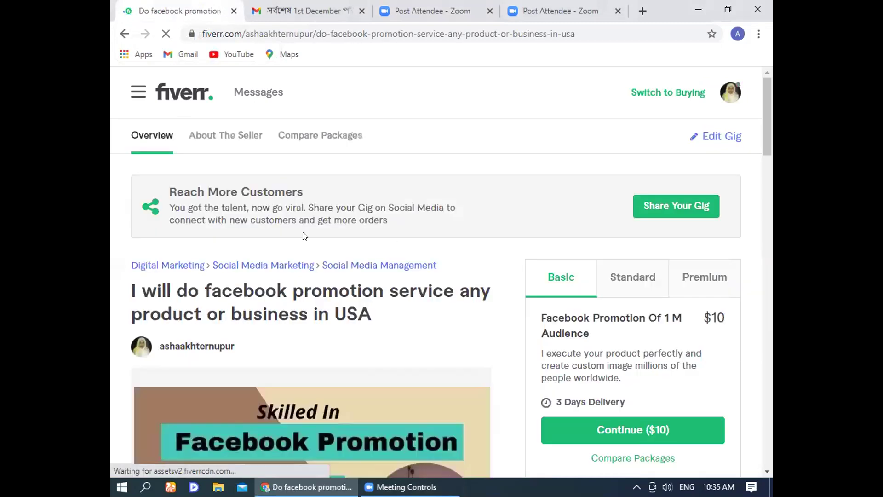
pyautogui.scroll(-1, 476, 241)
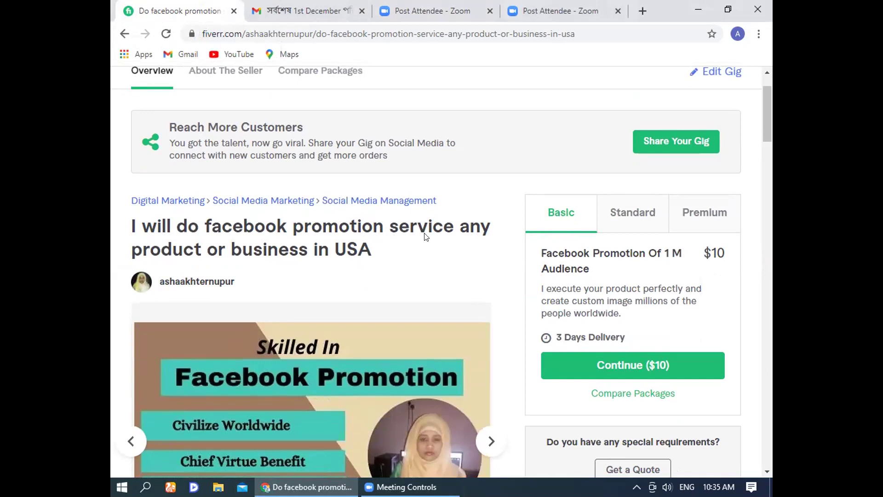
pyautogui.scroll(-1, 443, 236)
pyautogui.scroll(-1, 461, 225)
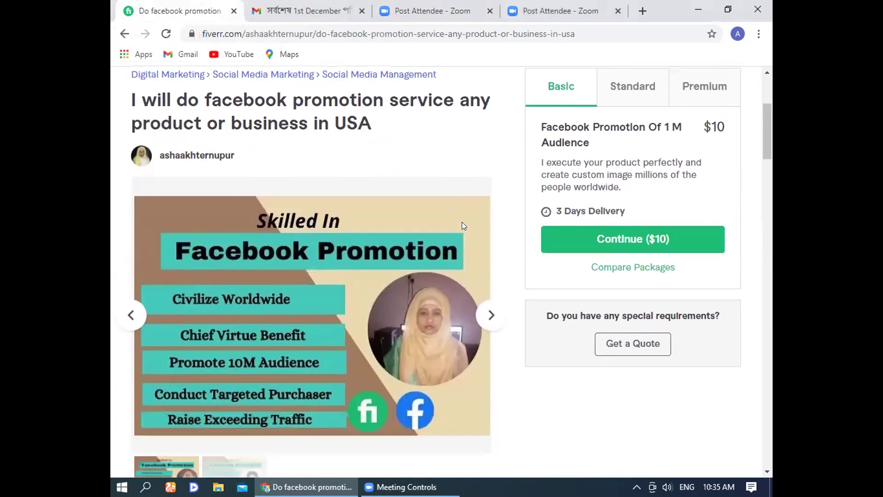
pyautogui.scroll(1, 462, 219)
pyautogui.scroll(-1, 463, 215)
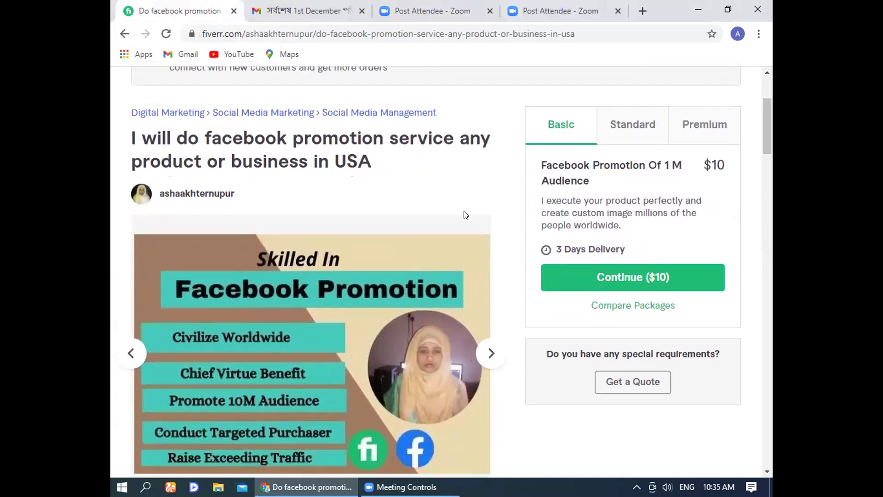
pyautogui.scroll(-1, 465, 214)
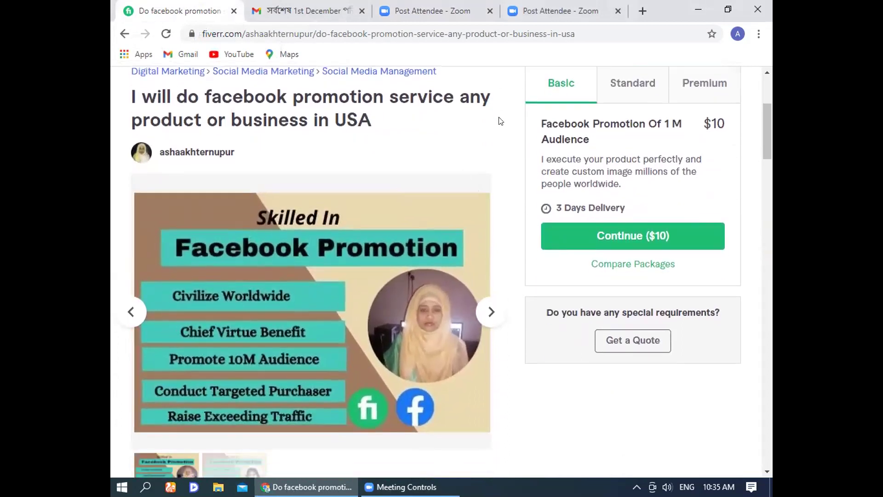
pyautogui.click(491, 313)
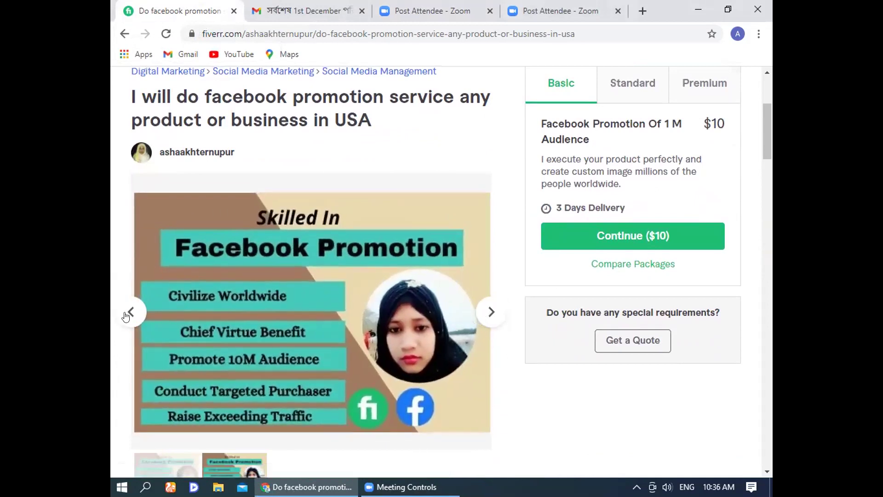
pyautogui.click(129, 314)
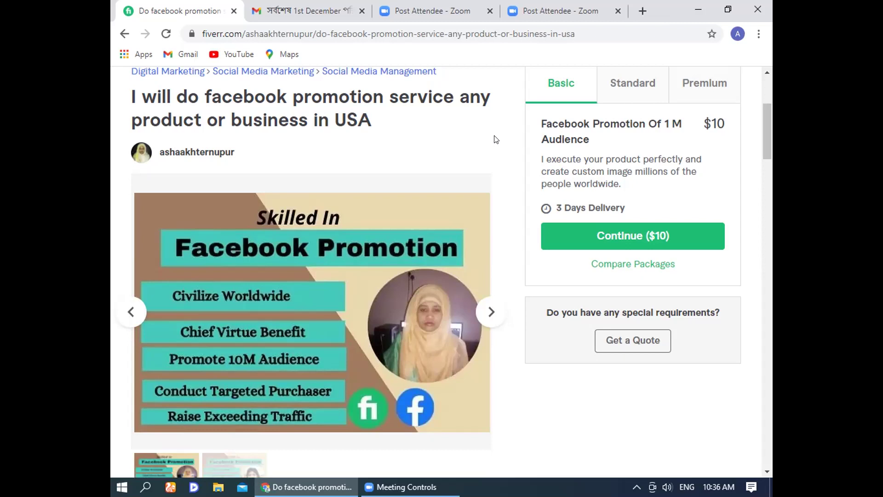
# - Read through the gig description and enter the gig editor
pyautogui.scroll(-3, 471, 132)
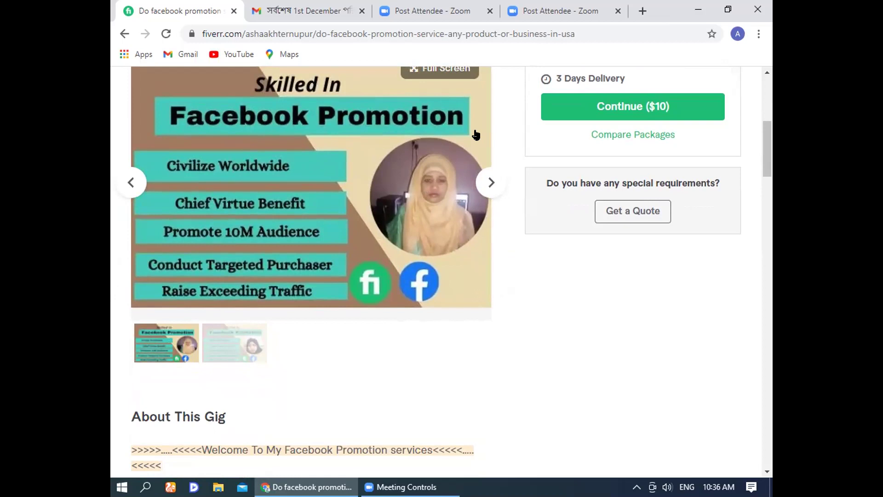
pyautogui.scroll(-5, 476, 134)
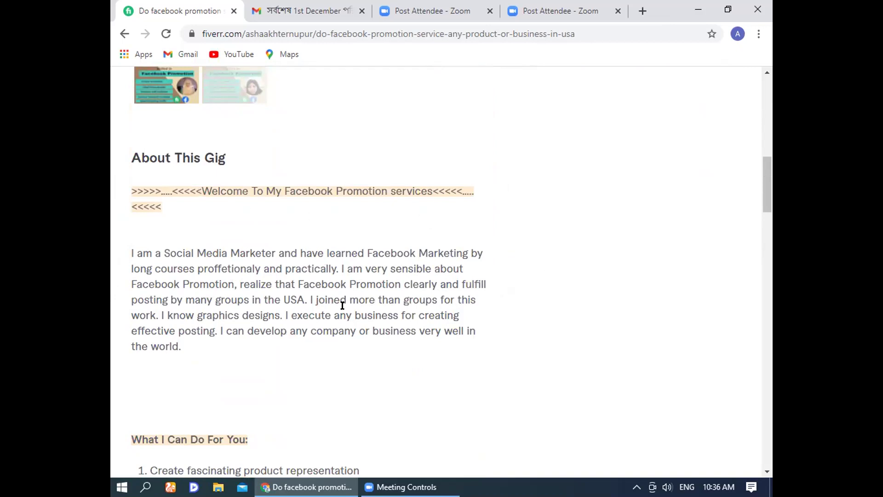
pyautogui.scroll(-11, 312, 243)
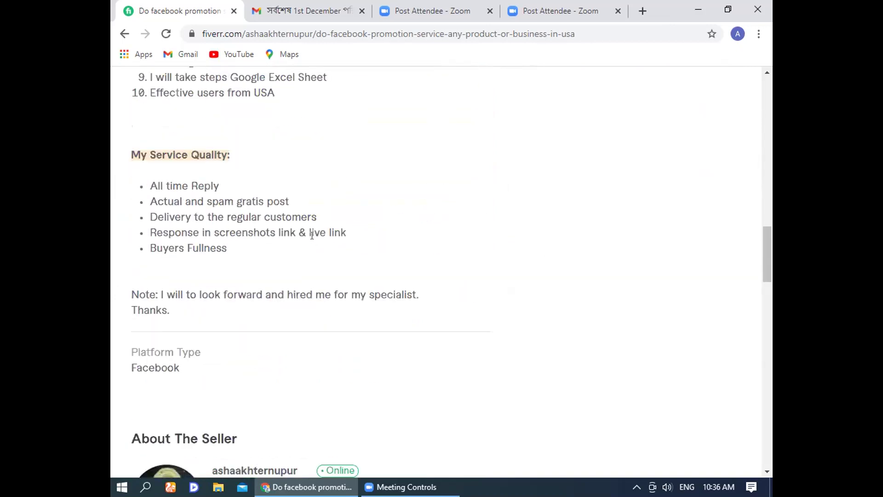
pyautogui.scroll(-6, 312, 234)
pyautogui.scroll(14, 311, 230)
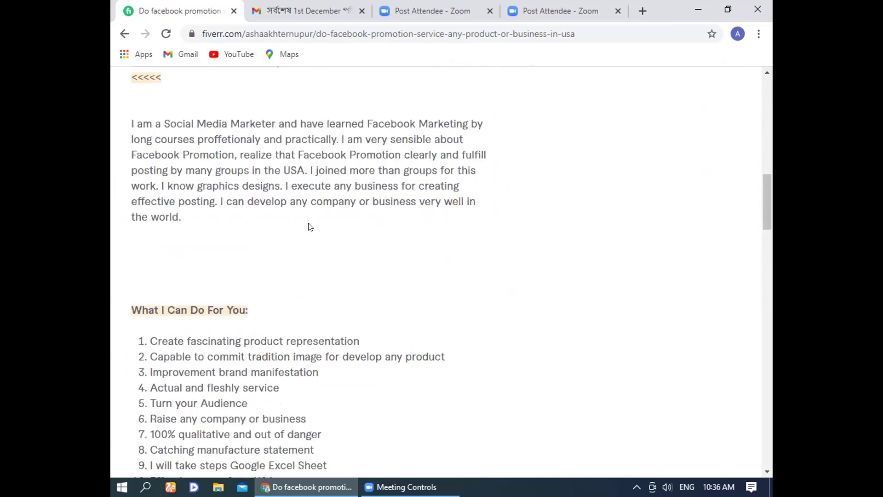
pyautogui.scroll(11, 308, 226)
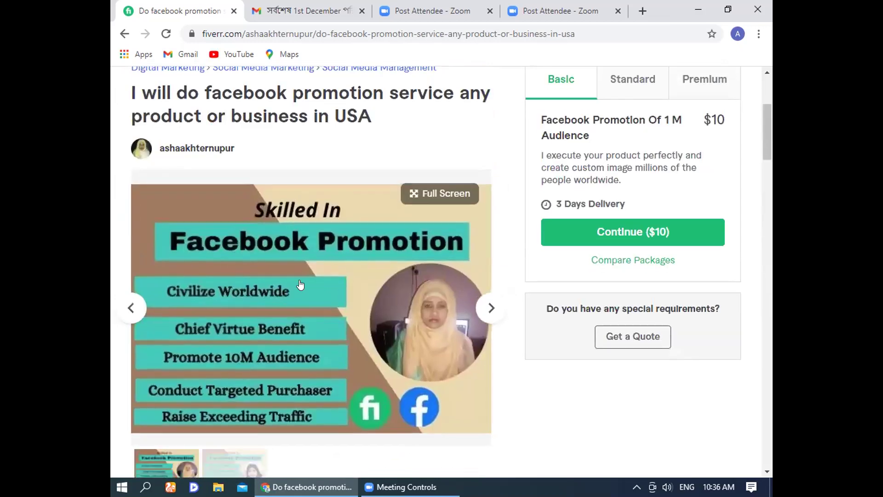
pyautogui.scroll(-5, 631, 130)
pyautogui.scroll(10, 641, 130)
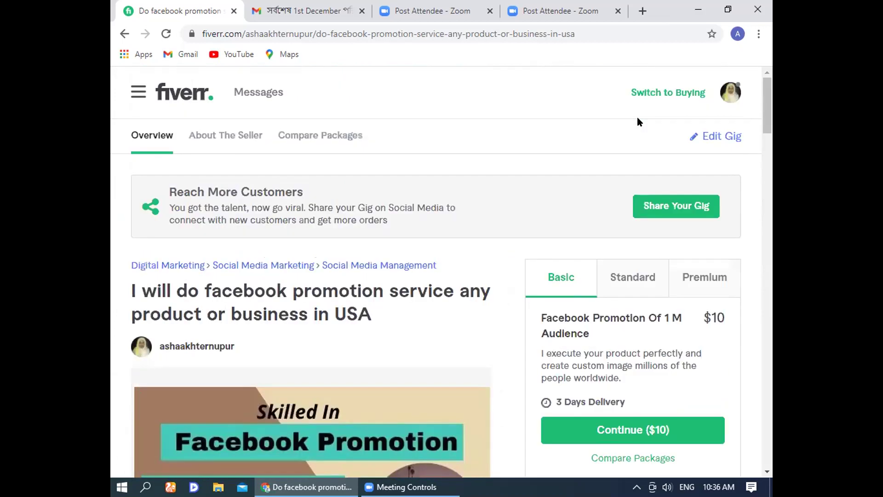
pyautogui.click(723, 137)
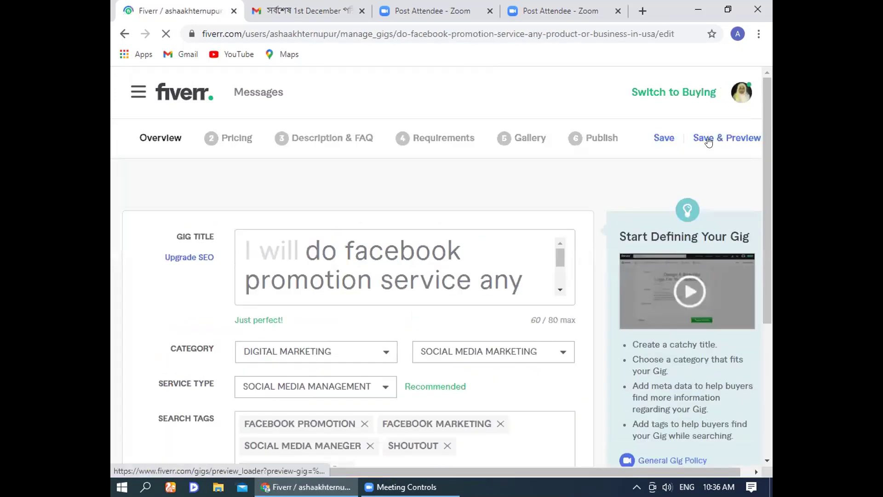
# - Scroll to the end of the Overview form and Save & Continue to Pricing
pyautogui.scroll(-2, 414, 248)
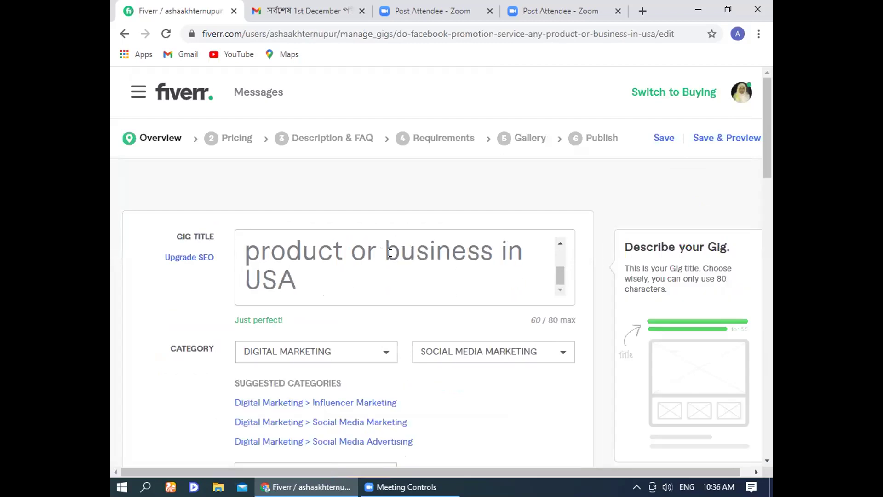
pyautogui.scroll(-4, 390, 253)
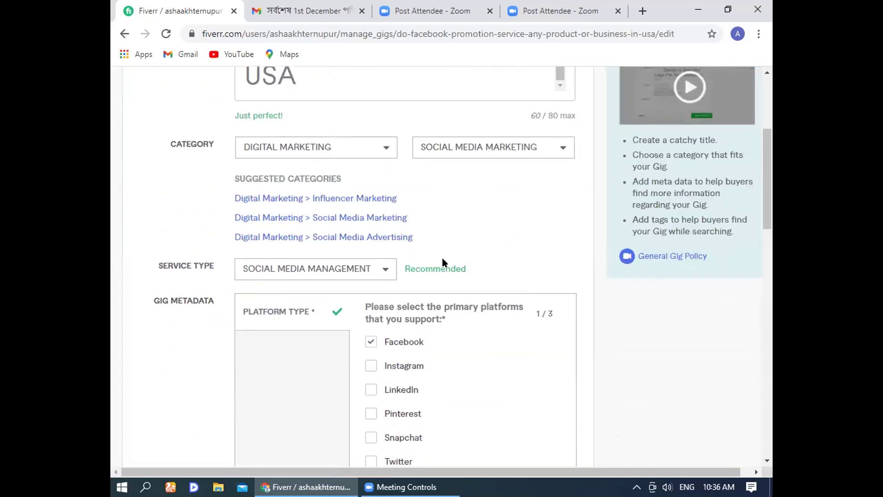
pyautogui.scroll(-5, 444, 259)
pyautogui.scroll(-5, 447, 253)
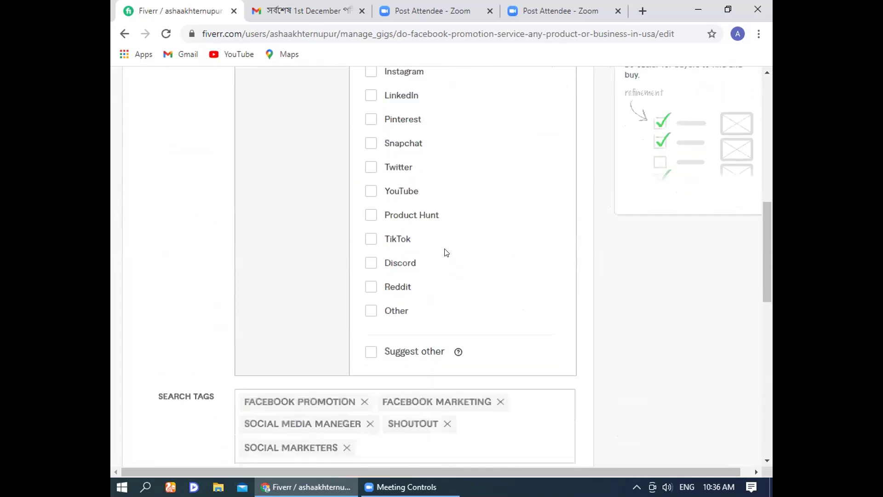
pyautogui.click(498, 353)
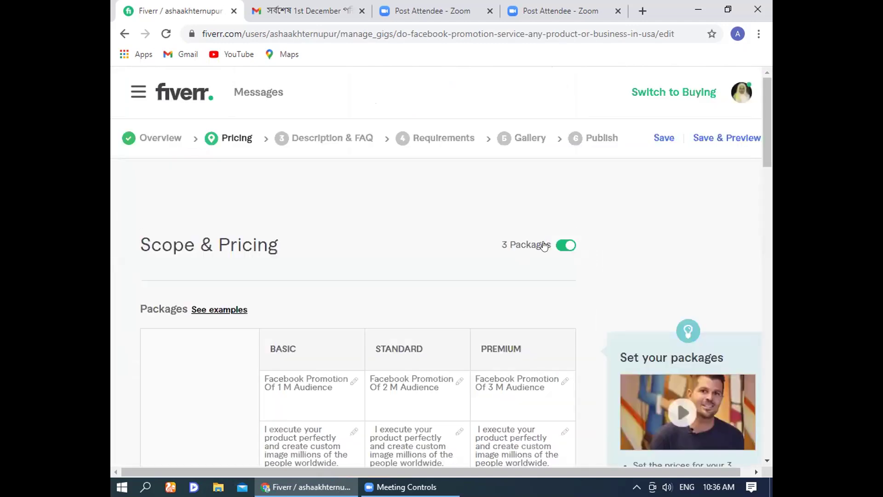
# - Rename the Basic package to '1 M Facebook promotion'
pyautogui.scroll(-4, 350, 273)
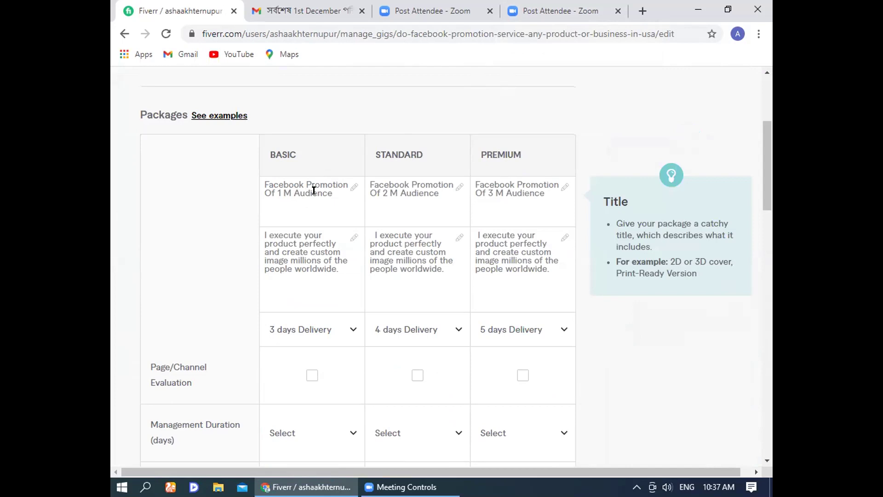
pyautogui.moveTo(334, 193); pyautogui.dragTo(252, 185)
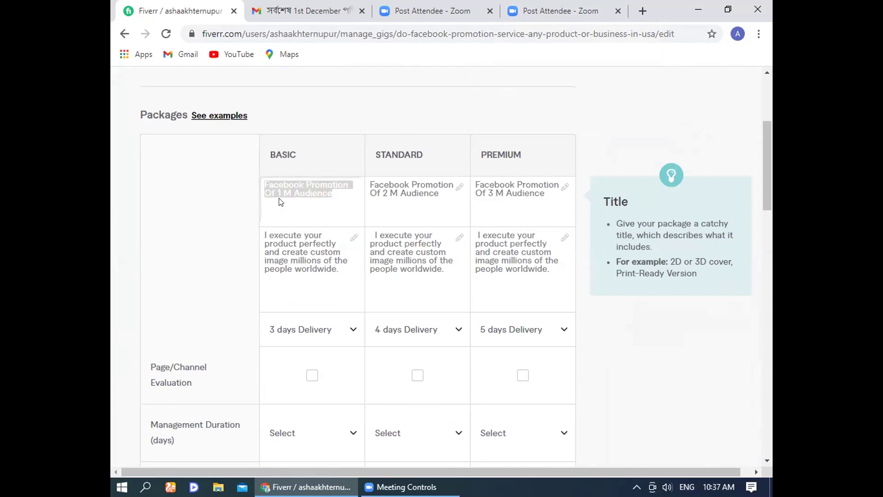
pyautogui.press('BackSpace')
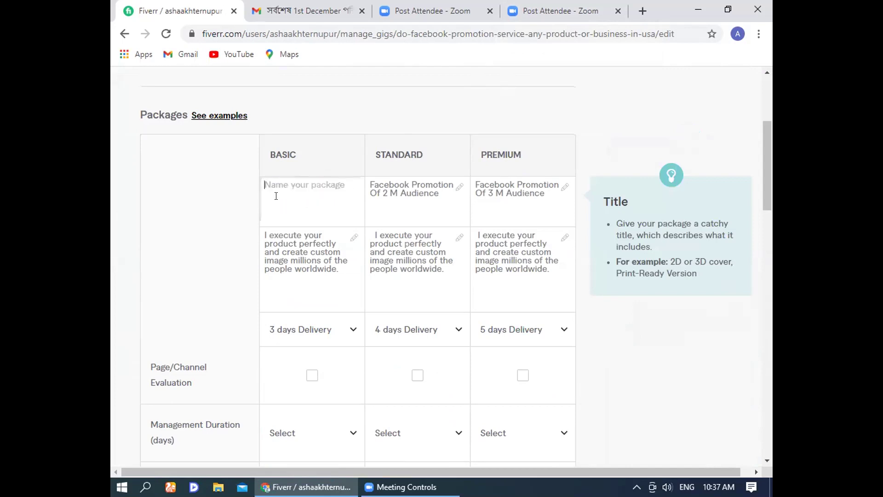
pyautogui.write('1 m')
pyautogui.press('BackSpace')
pyautogui.press('BackSpace')
pyautogui.press('BackSpace')
pyautogui.write('M Facebook')
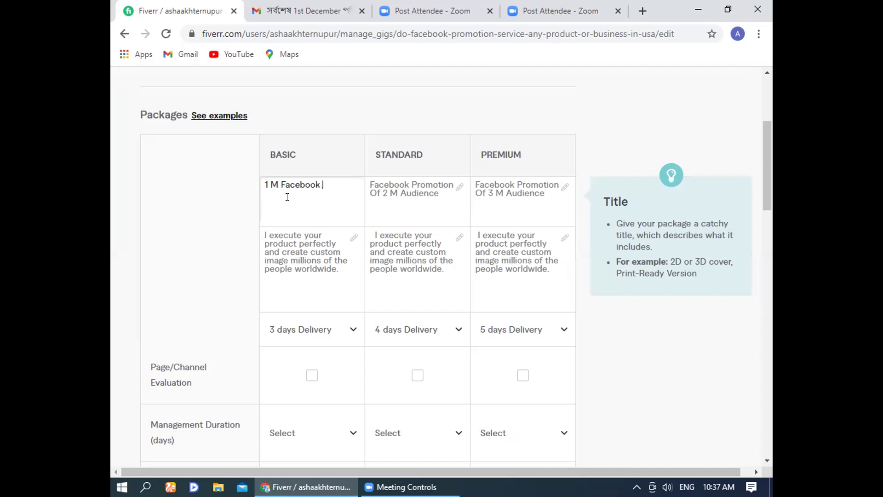
pyautogui.write(' promotion')
# - Retitle the Standard package '2 M Facebook promotion' by reusing the Basic title
pyautogui.moveTo(439, 193); pyautogui.dragTo(359, 189)
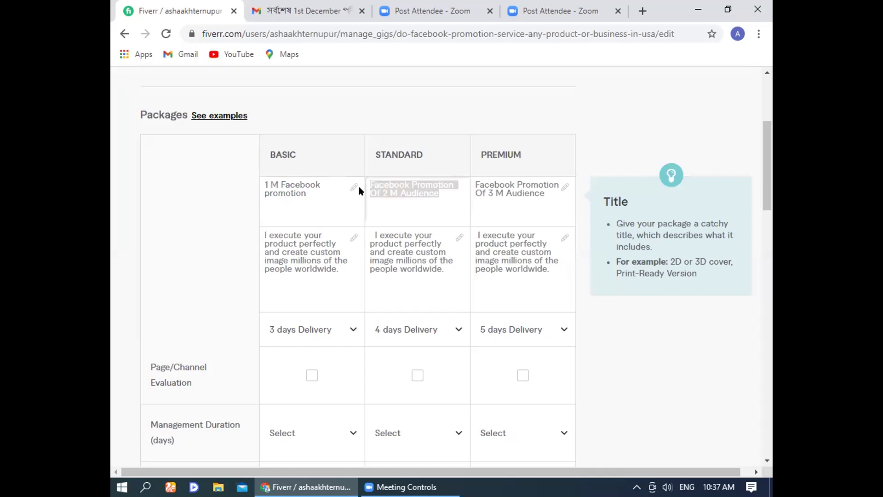
pyautogui.press('BackSpace')
pyautogui.moveTo(307, 193); pyautogui.dragTo(258, 184)
pyautogui.hotkey('ctrl', 'c')
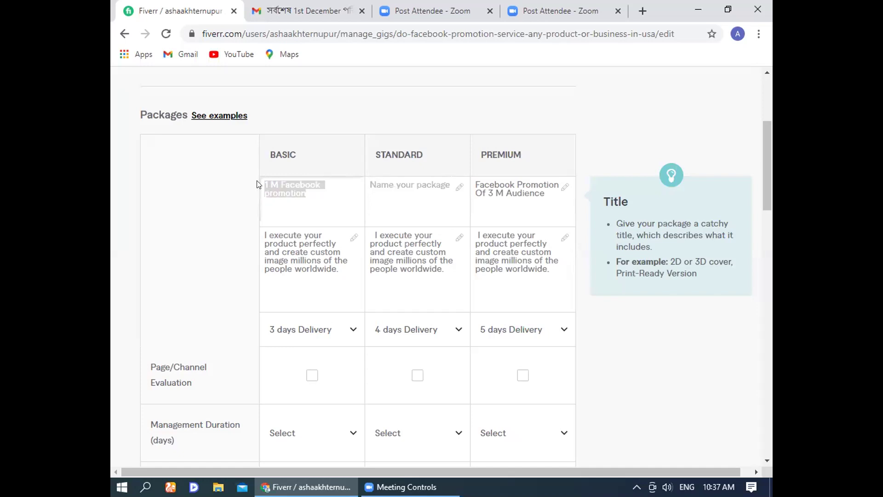
pyautogui.click(408, 183)
pyautogui.hotkey('ctrl', 'v')
pyautogui.click(374, 184)
pyautogui.press('BackSpace')
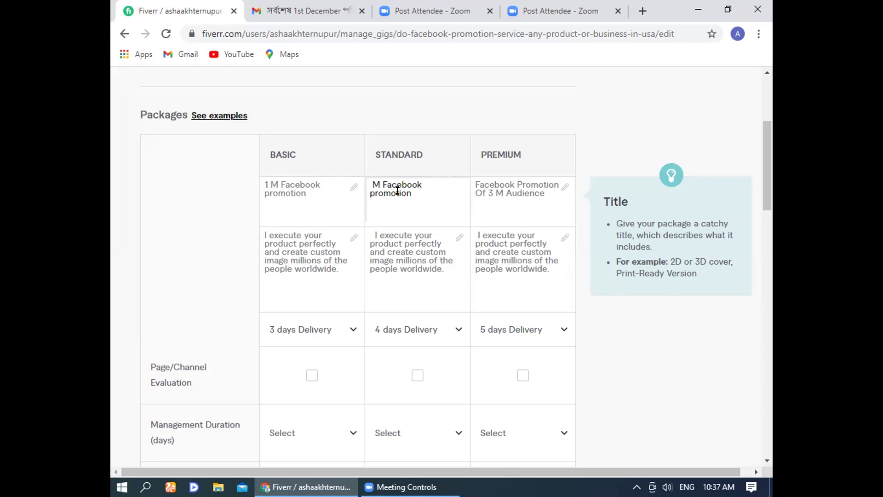
pyautogui.write('2')
# - Retitle the Premium package '3 M Facebook promotion'
pyautogui.moveTo(561, 193); pyautogui.dragTo(469, 185)
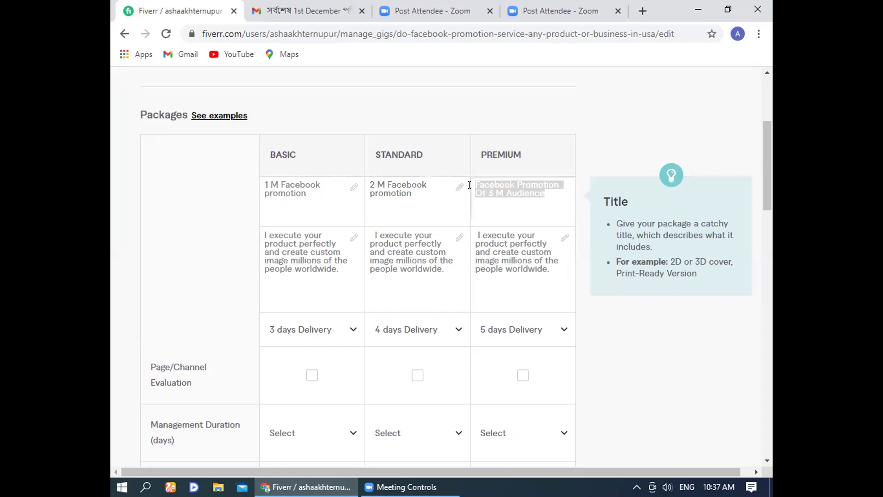
pyautogui.press('BackSpace')
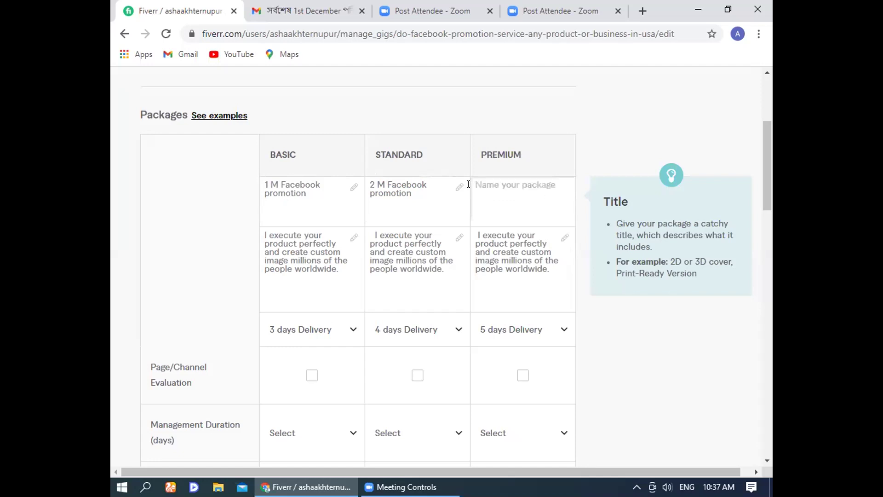
pyautogui.hotkey('ctrl', 'v')
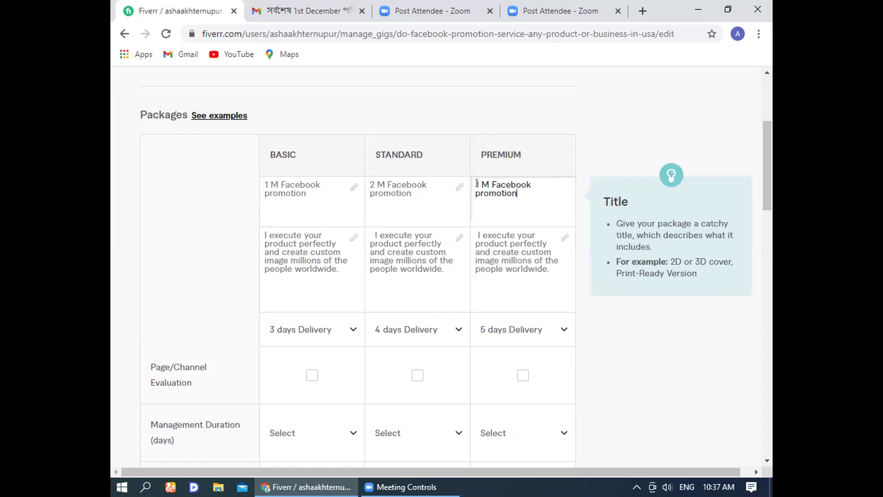
pyautogui.press('BackSpace')
pyautogui.write('3')
pyautogui.moveTo(397, 245)
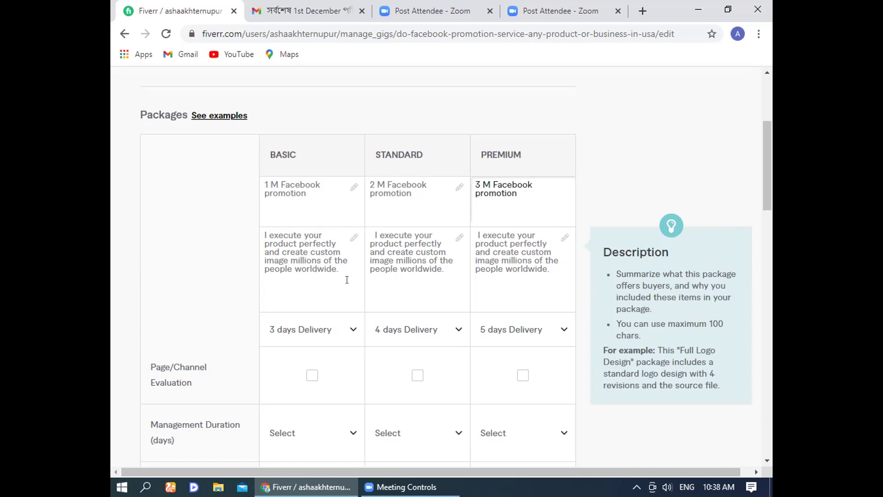
pyautogui.click(375, 230)
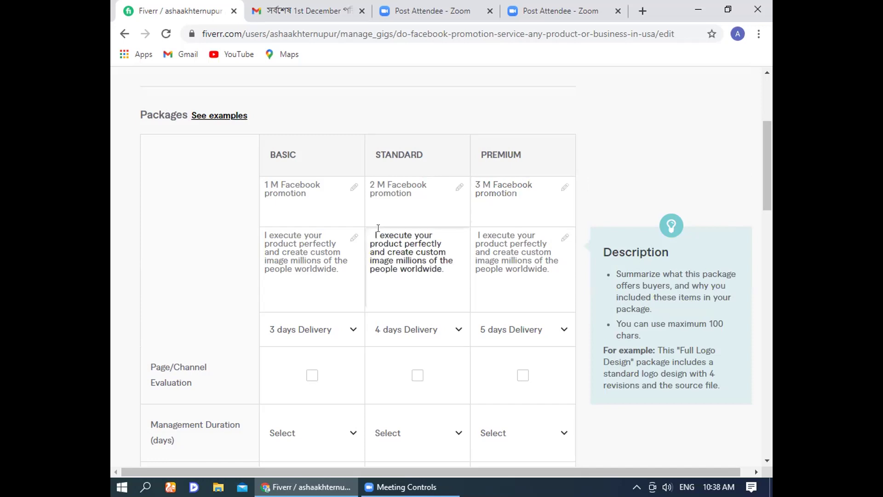
# - Remove the leading spaces from the Standard and Premium package descriptions
pyautogui.press('BackSpace')
pyautogui.click(473, 232)
pyautogui.press('BackSpace')
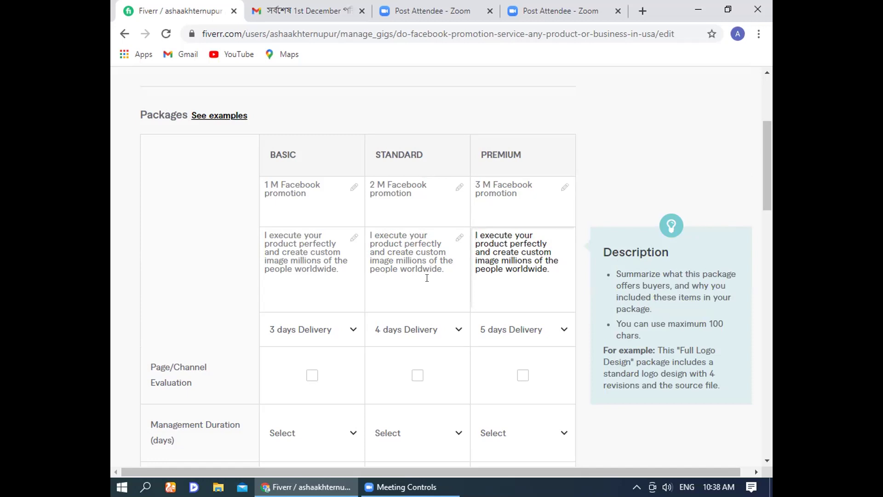
# - Set Management Duration to 1 day for Basic, 2 for Standard, 3 for Premium
pyautogui.scroll(-4, 428, 276)
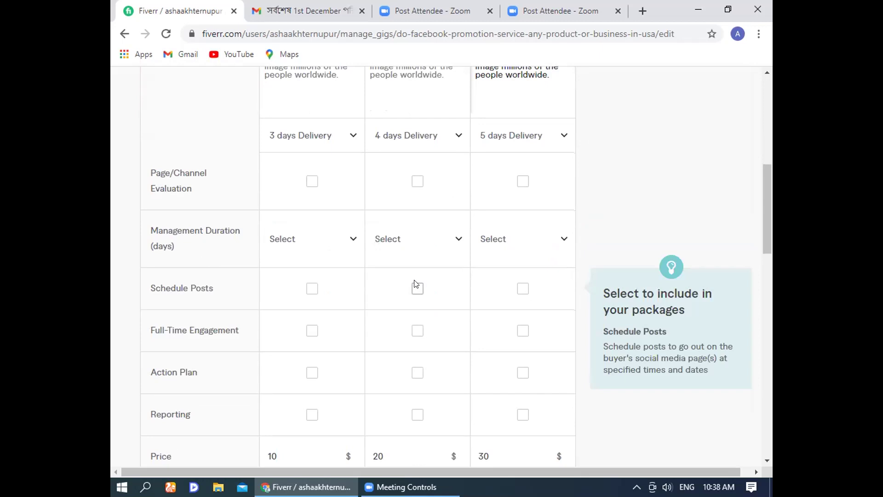
pyautogui.click(348, 238)
pyautogui.click(304, 328)
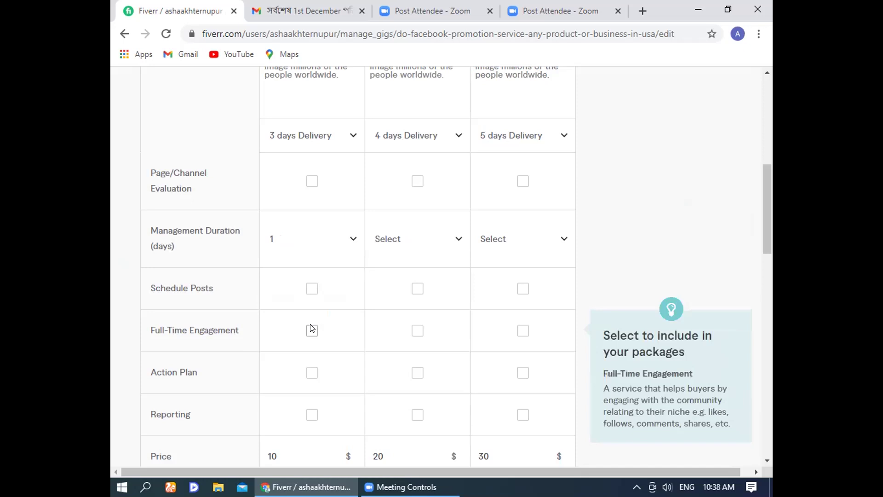
pyautogui.click(457, 239)
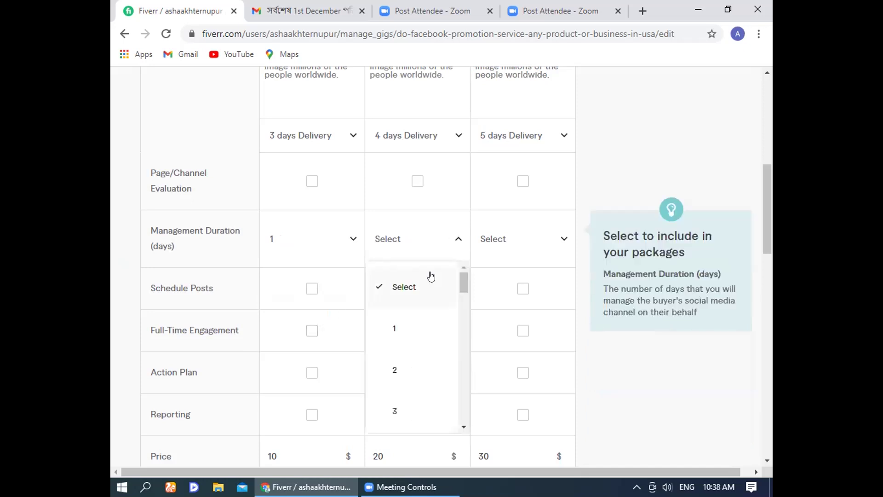
pyautogui.click(396, 368)
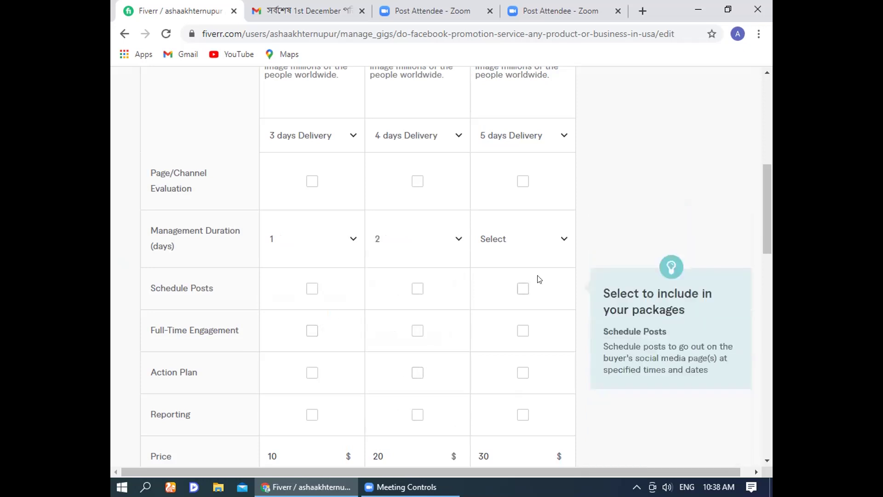
pyautogui.click(554, 236)
pyautogui.click(510, 411)
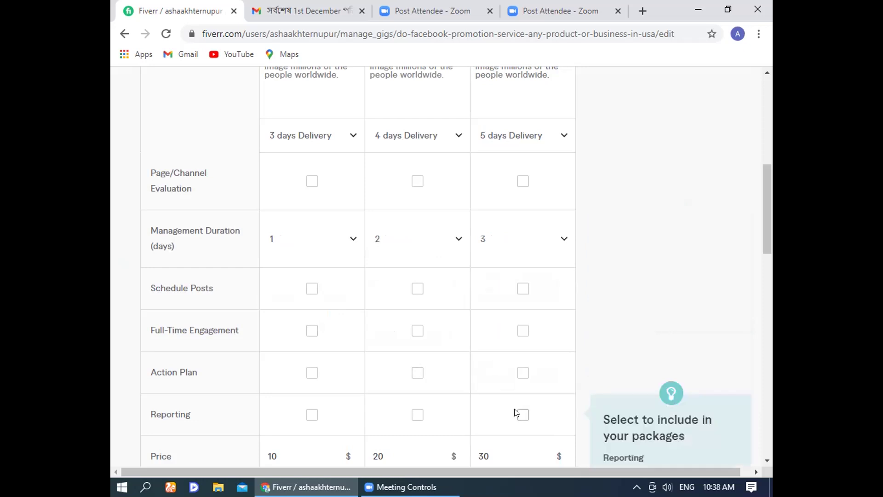
# - Tick Evaluation, Schedule Posts and Engagement for Basic; all five features for Standard
pyautogui.click(312, 181)
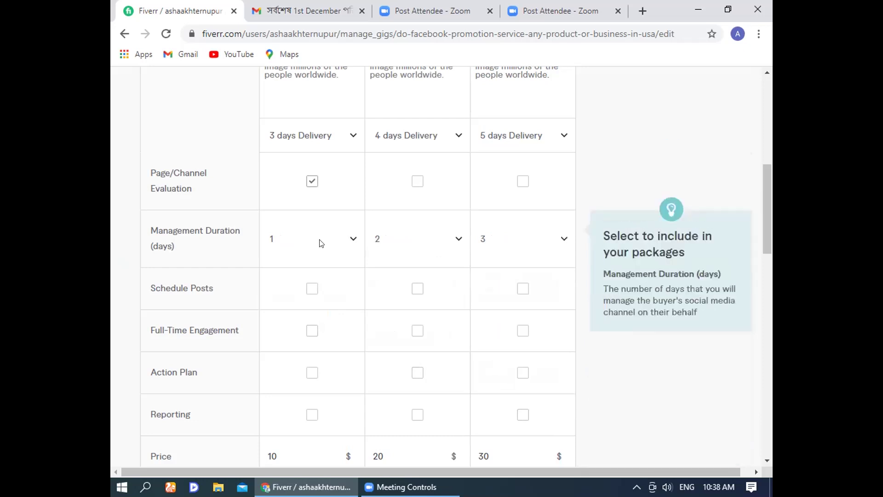
pyautogui.click(312, 289)
pyautogui.click(312, 331)
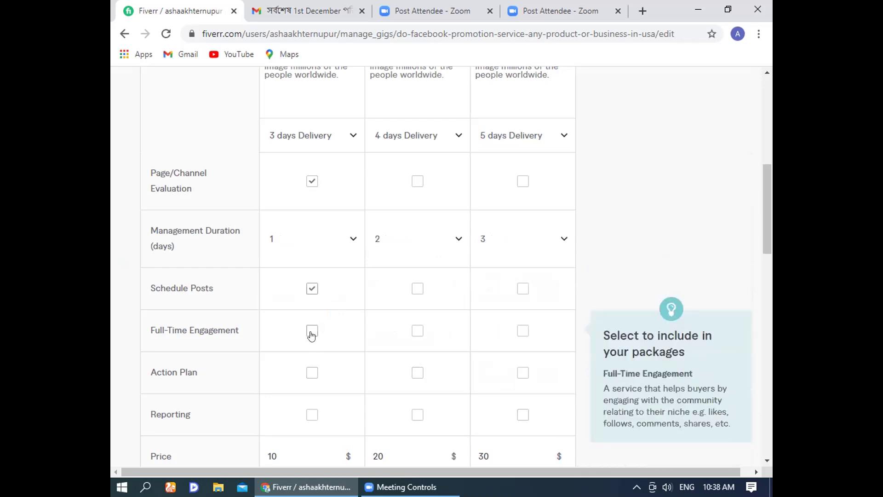
pyautogui.click(418, 181)
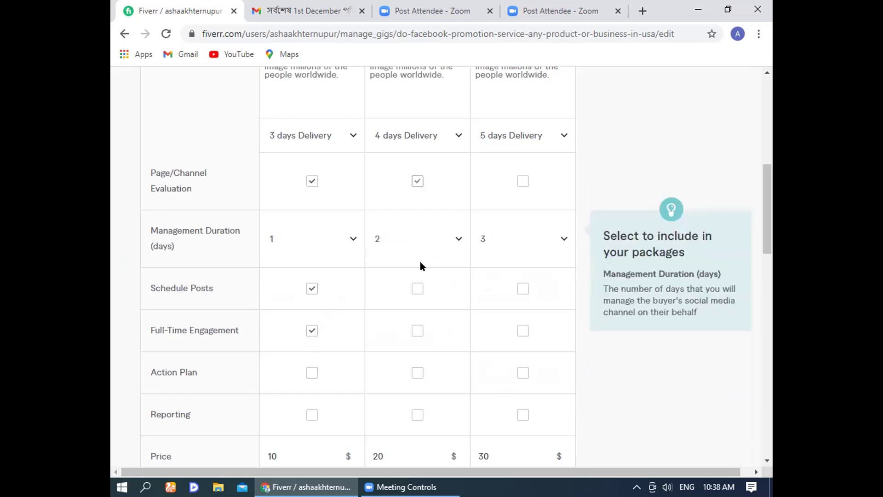
pyautogui.click(418, 289)
pyautogui.click(418, 331)
pyautogui.click(416, 372)
pyautogui.click(417, 413)
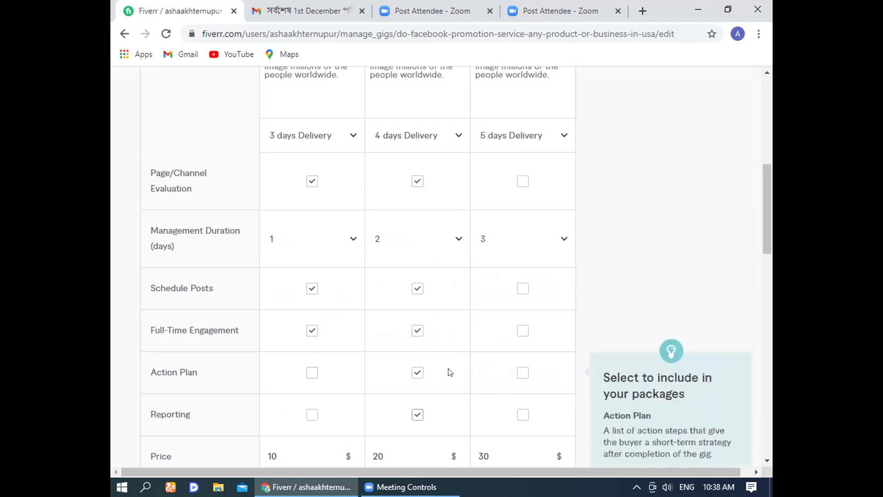
# - Include all five features in the Premium package, Action Plan and Reporting among them
pyautogui.click(523, 182)
pyautogui.click(522, 288)
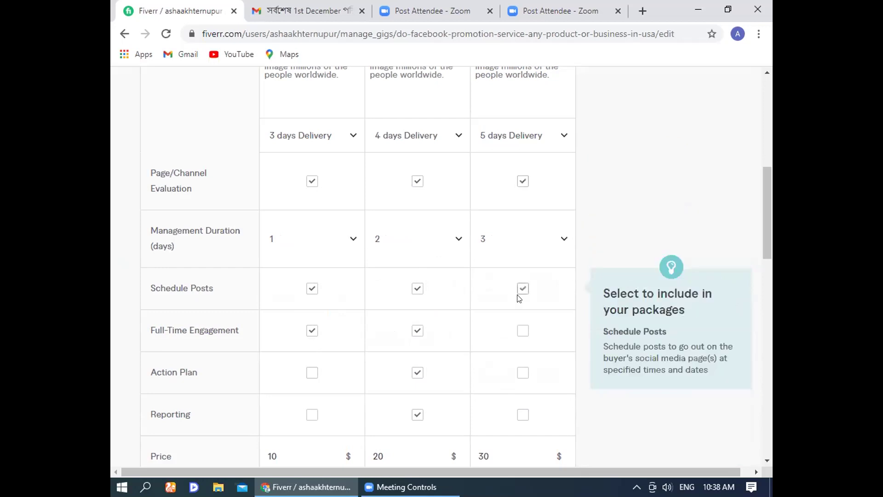
pyautogui.click(523, 331)
pyautogui.click(523, 372)
pyautogui.click(523, 415)
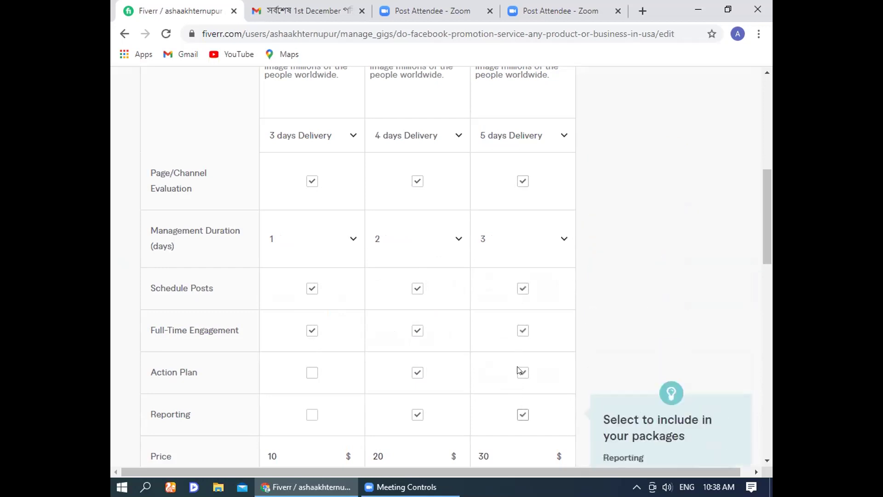
pyautogui.scroll(-4, 398, 245)
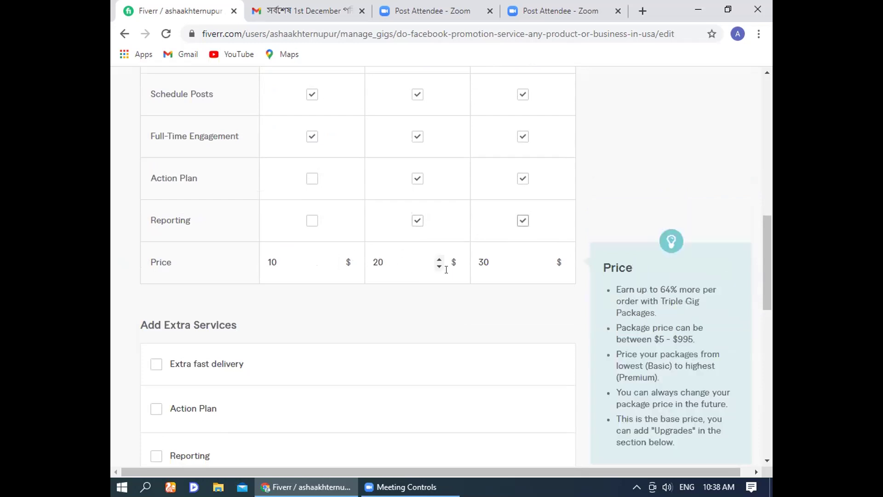
# - Enable Extra fast delivery and set Basic to 1 day for an extra $15
pyautogui.scroll(-5, 324, 297)
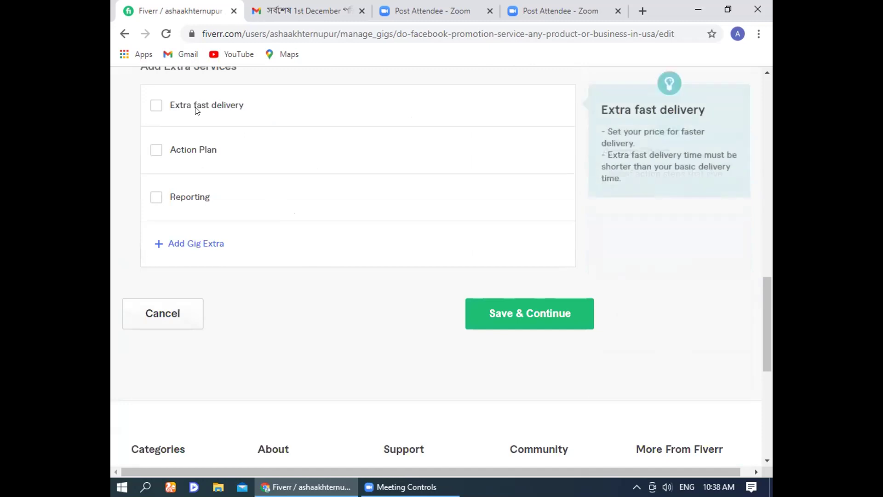
pyautogui.scroll(3, 255, 136)
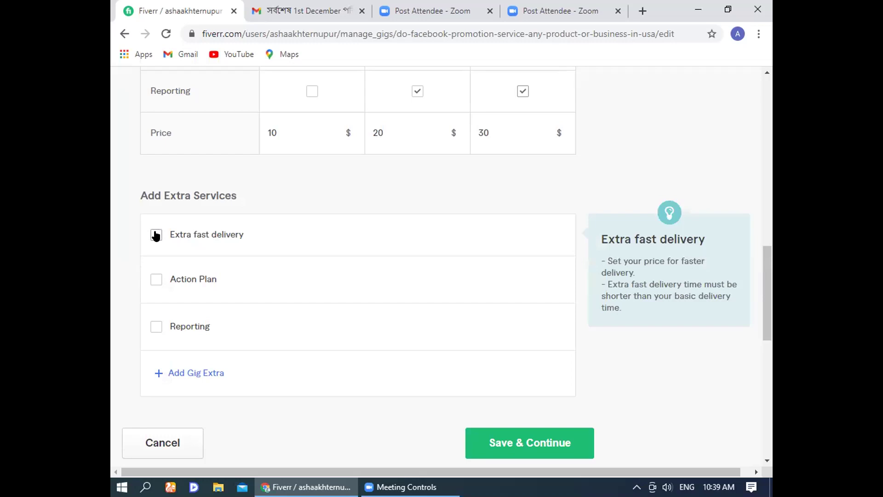
pyautogui.click(156, 235)
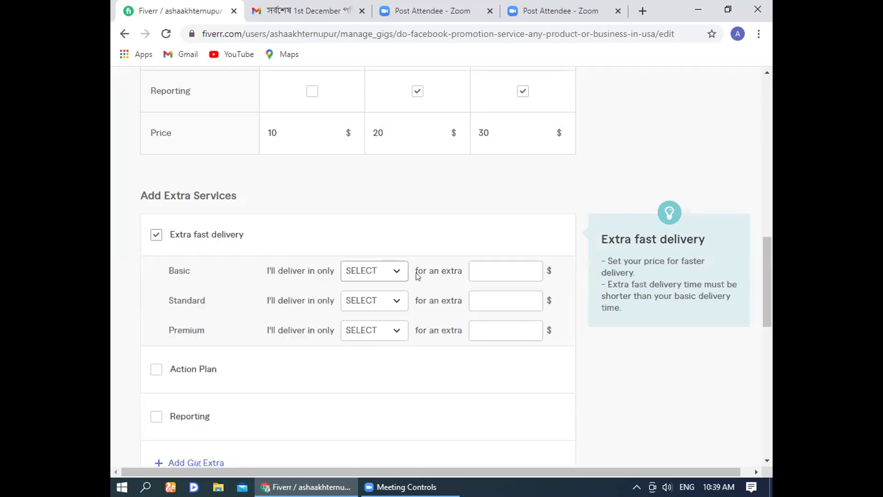
pyautogui.click(377, 273)
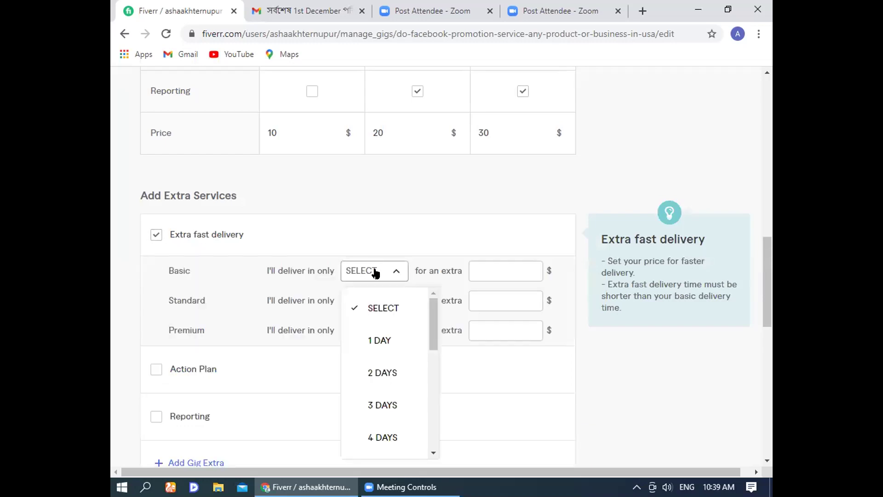
pyautogui.click(385, 340)
pyautogui.click(514, 270)
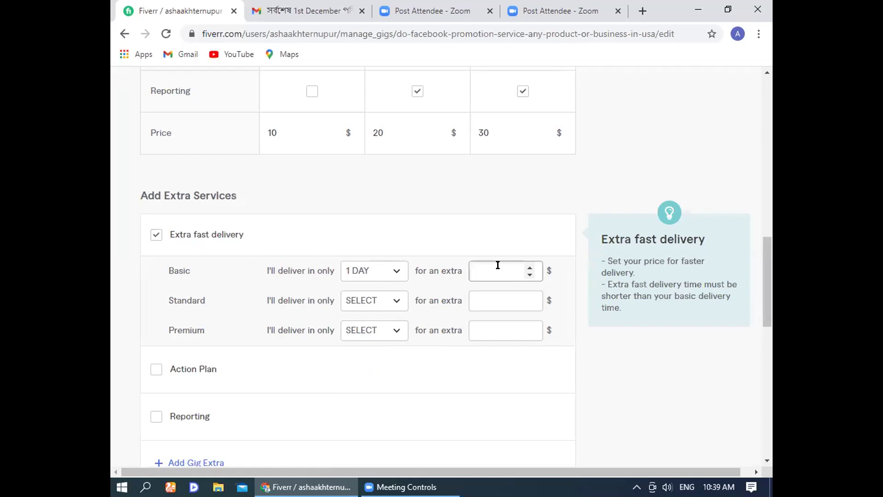
pyautogui.write('15')
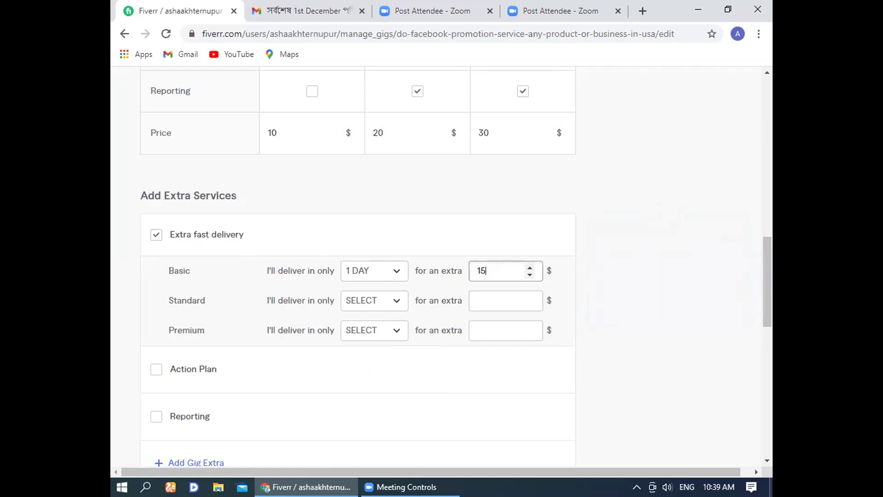
# - Set Standard extra fast delivery to 2 days for an extra $25
pyautogui.moveTo(422, 367)
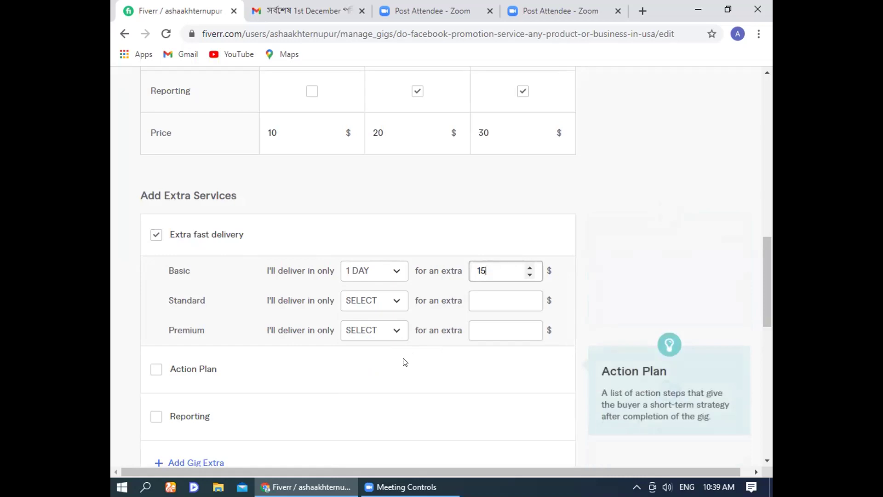
pyautogui.click(394, 302)
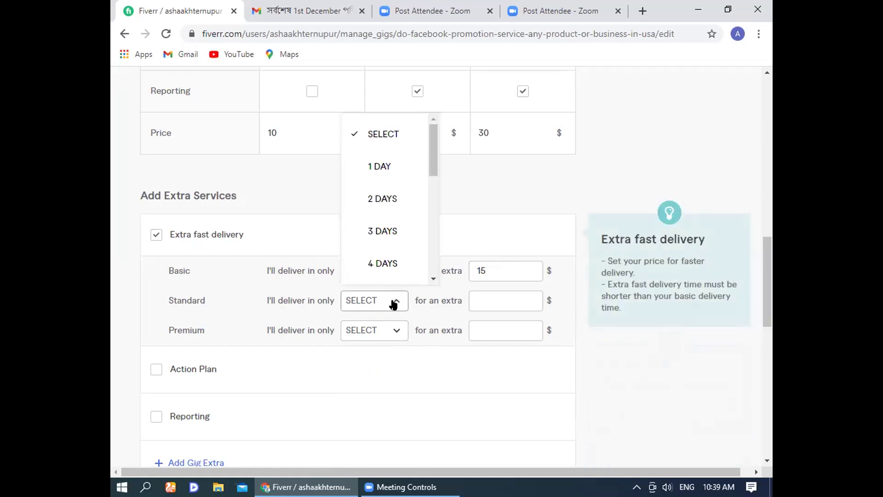
pyautogui.click(377, 195)
pyautogui.click(500, 297)
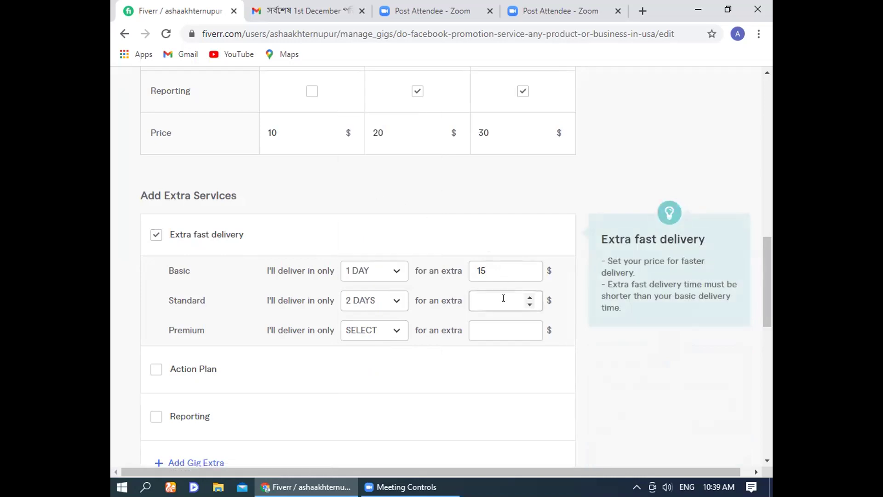
pyautogui.write('25')
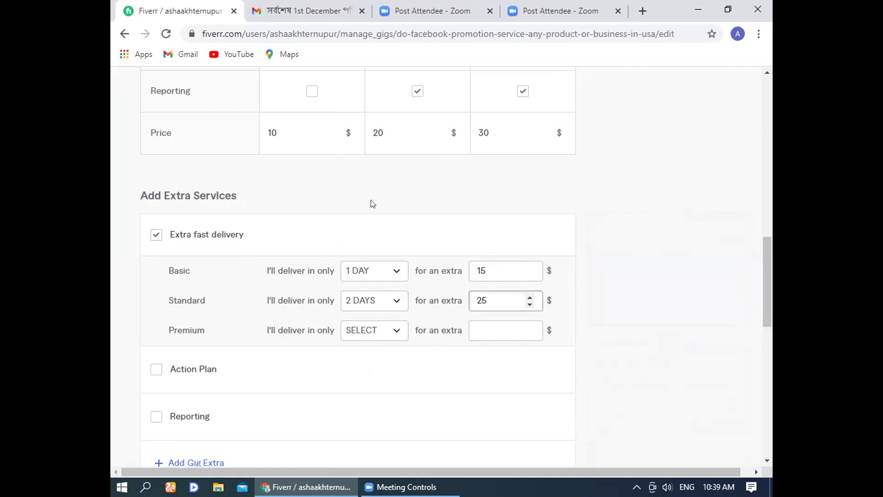
pyautogui.moveTo(376, 223)
pyautogui.scroll(4, 321, 172)
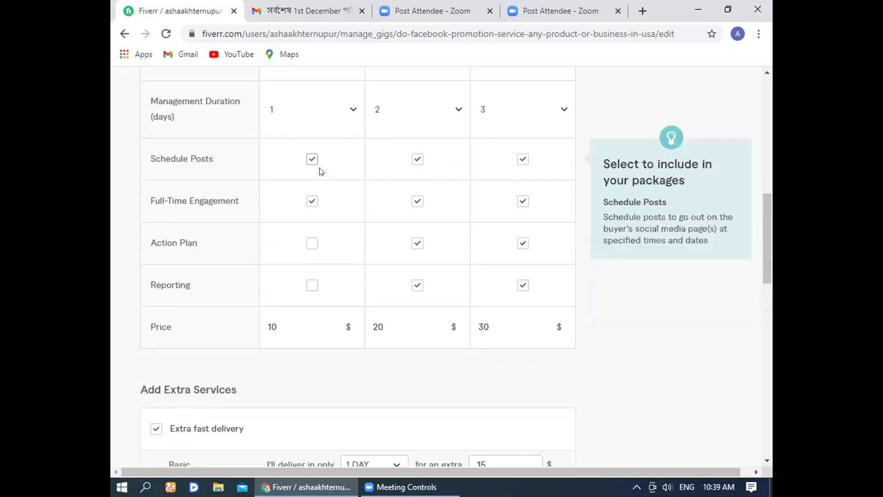
pyautogui.scroll(4, 319, 171)
pyautogui.scroll(4, 316, 165)
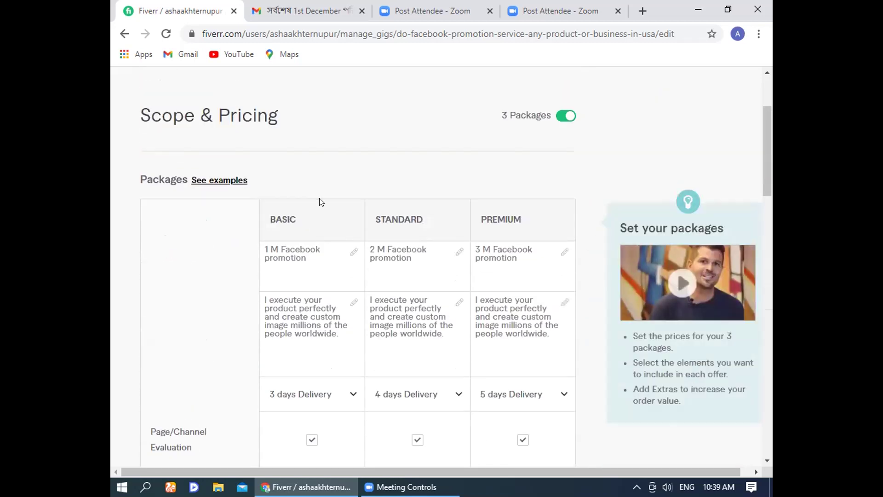
pyautogui.scroll(-4, 297, 239)
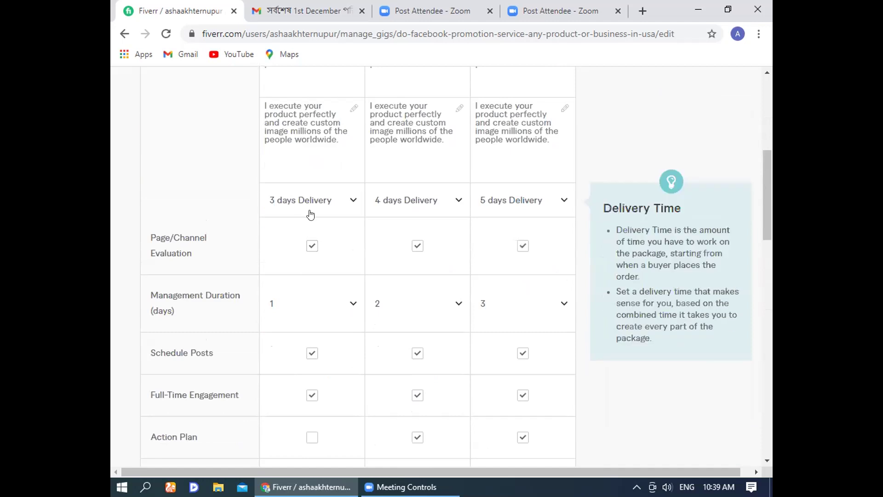
pyautogui.scroll(4, 439, 196)
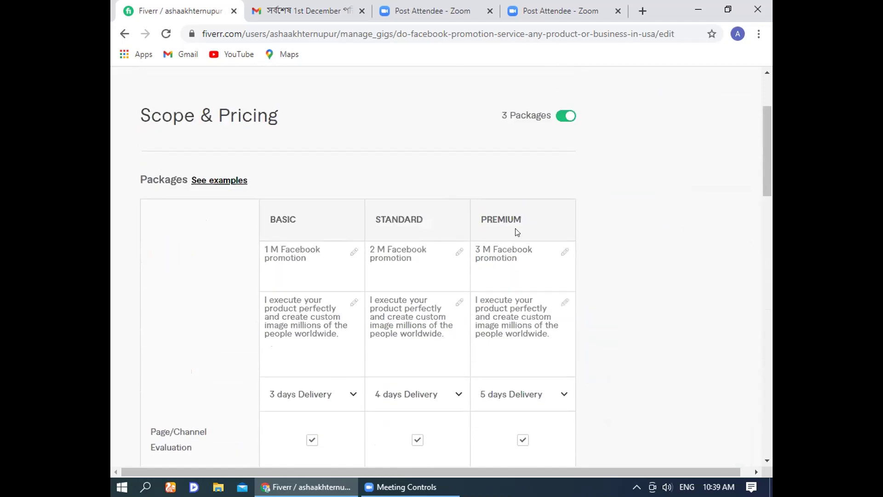
pyautogui.scroll(-1, 511, 276)
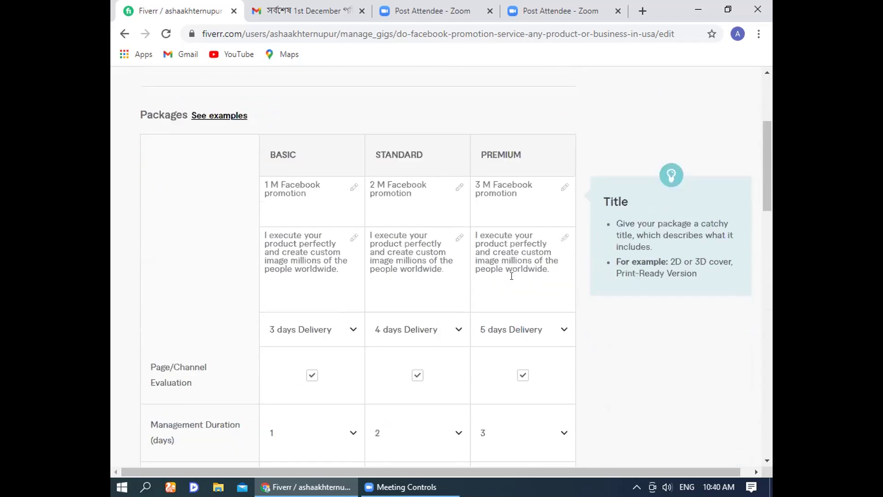
pyautogui.scroll(-3, 503, 330)
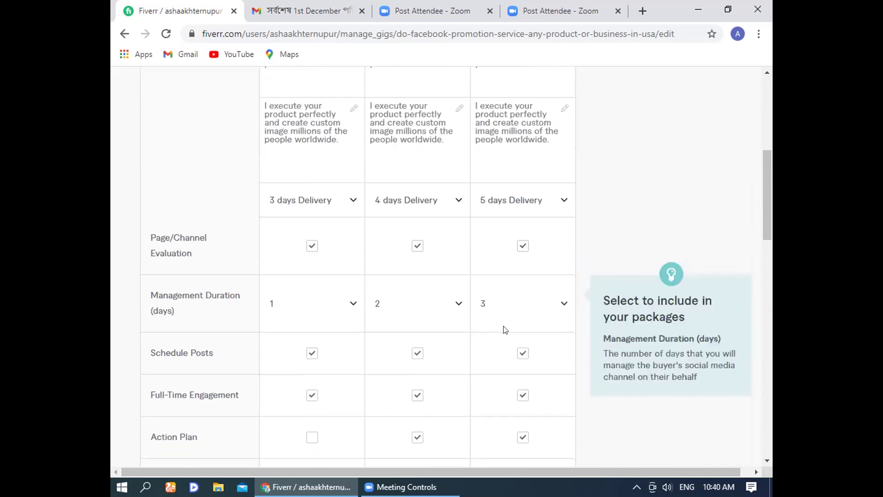
pyautogui.scroll(-3, 501, 330)
pyautogui.scroll(-4, 501, 328)
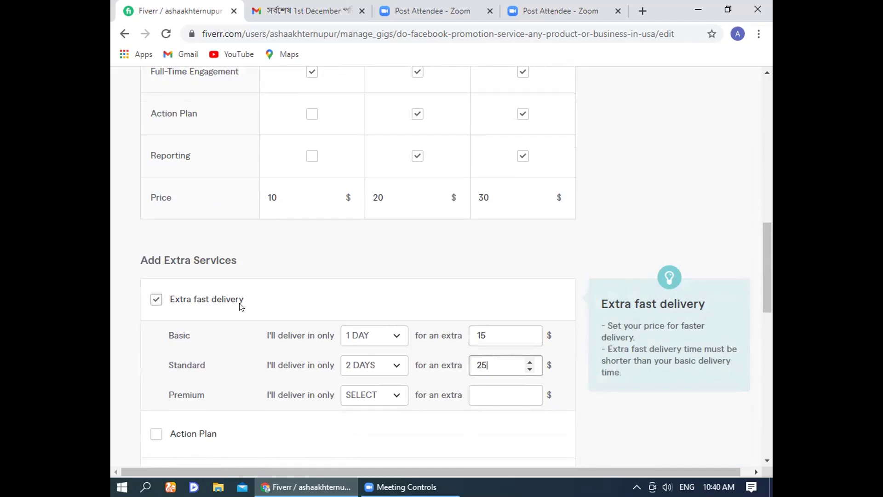
pyautogui.click(396, 399)
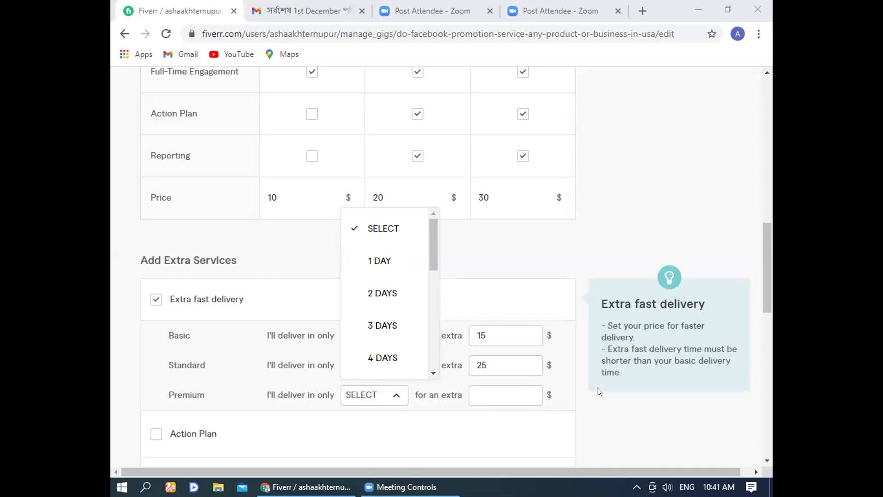
# - Set Premium fast delivery to 3 days for an extra $35 and save the pricing
pyautogui.click(376, 327)
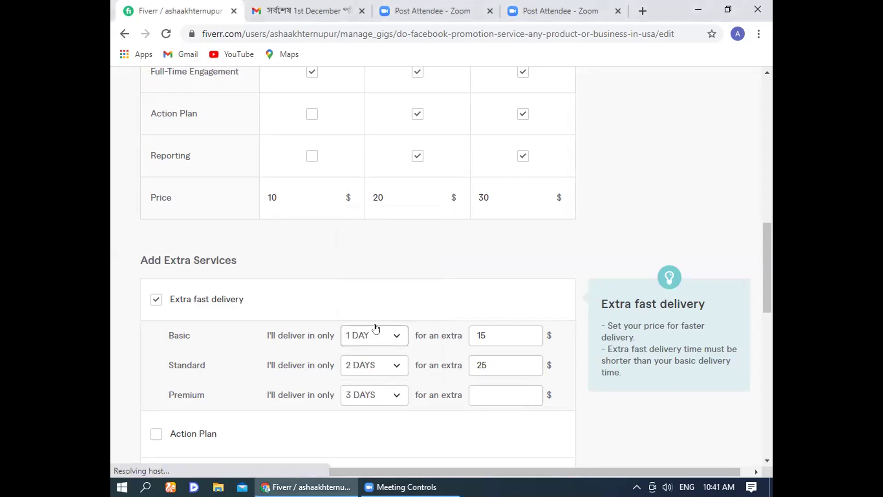
pyautogui.click(490, 391)
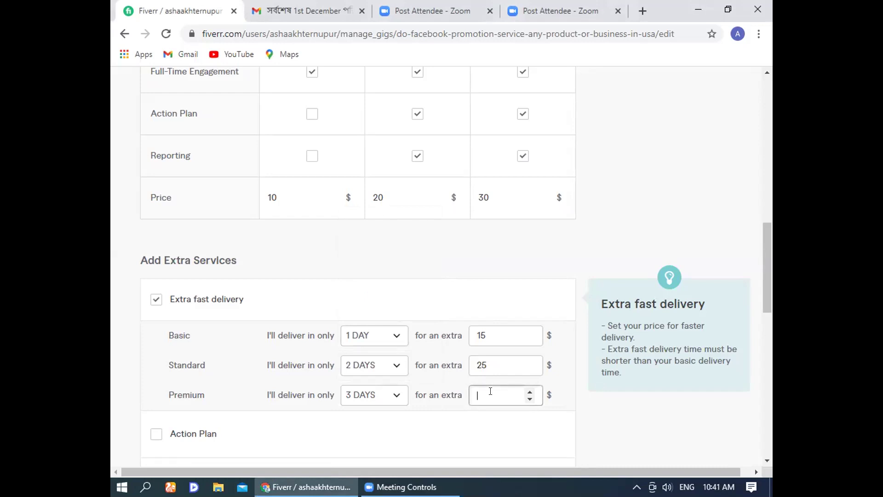
pyautogui.write('35')
pyautogui.scroll(-4, 407, 377)
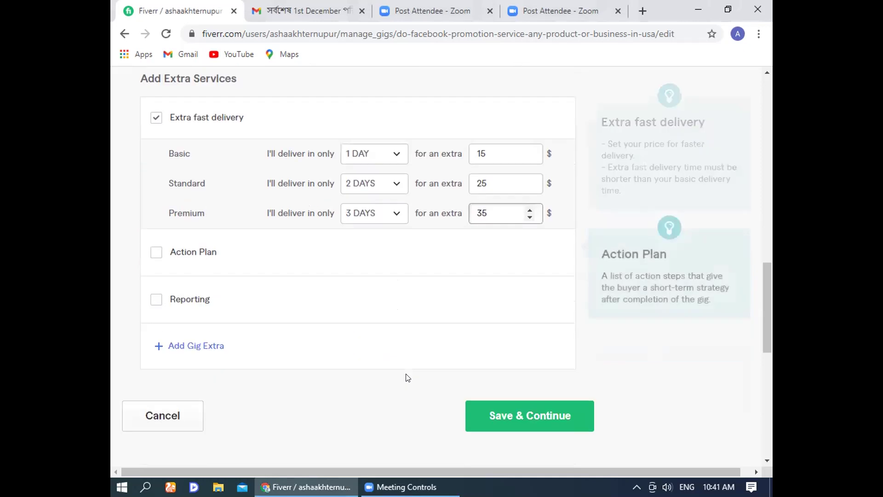
pyautogui.click(531, 406)
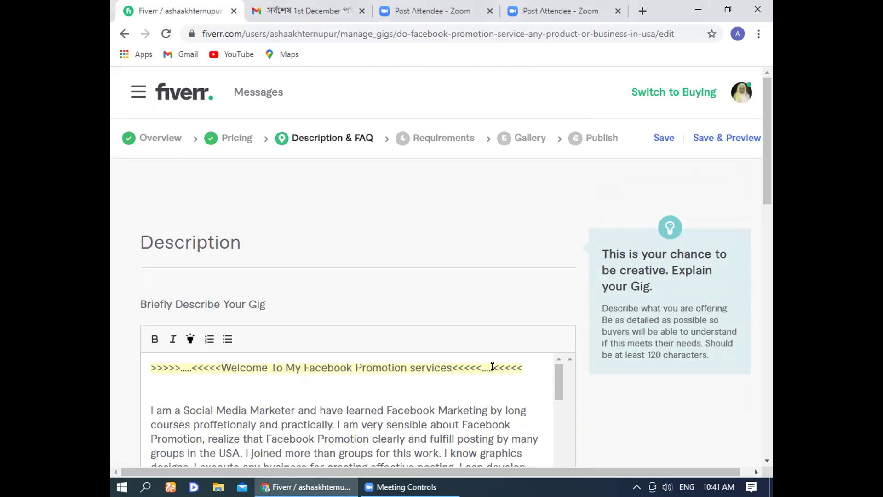
# - Delete the surplus > and < arrows from both ends of the welcome line
pyautogui.click(524, 366)
pyautogui.press('BackSpace')
pyautogui.press('BackSpace')
pyautogui.click(183, 373)
pyautogui.press('BackSpace')
pyautogui.press('BackSpace')
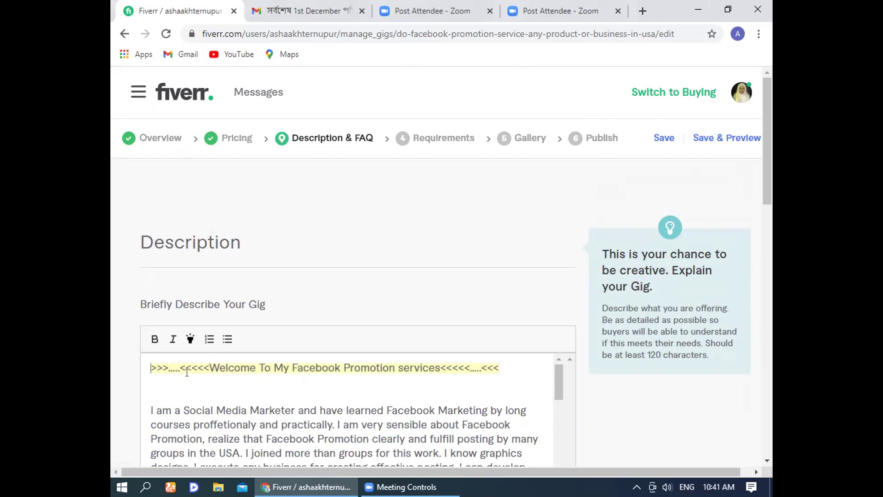
pyautogui.click(447, 367)
pyautogui.press('BackSpace')
pyautogui.click(194, 368)
pyautogui.press('BackSpace')
pyautogui.press('Left')
pyautogui.press('Left')
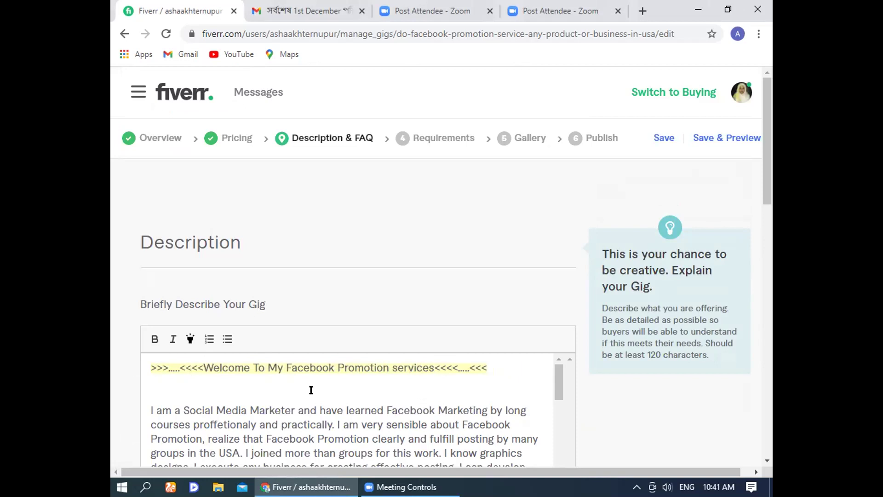
pyautogui.scroll(-3, 317, 388)
pyautogui.scroll(3, 317, 387)
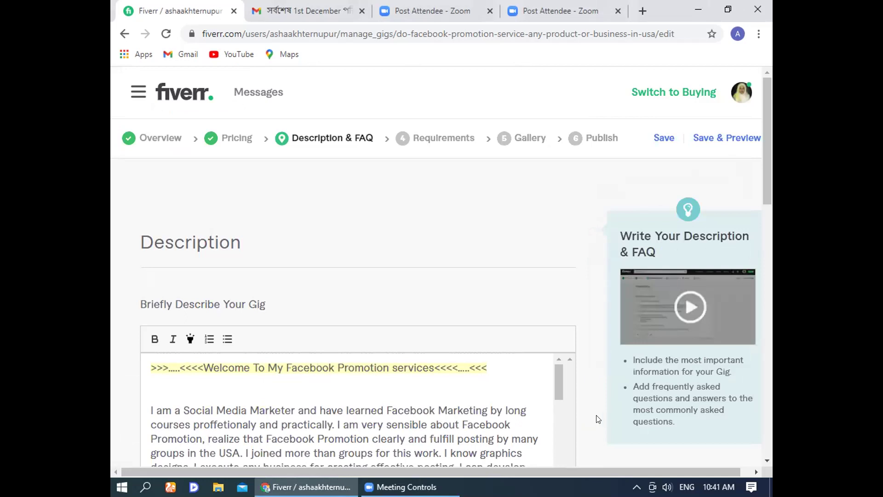
pyautogui.scroll(-3, 587, 401)
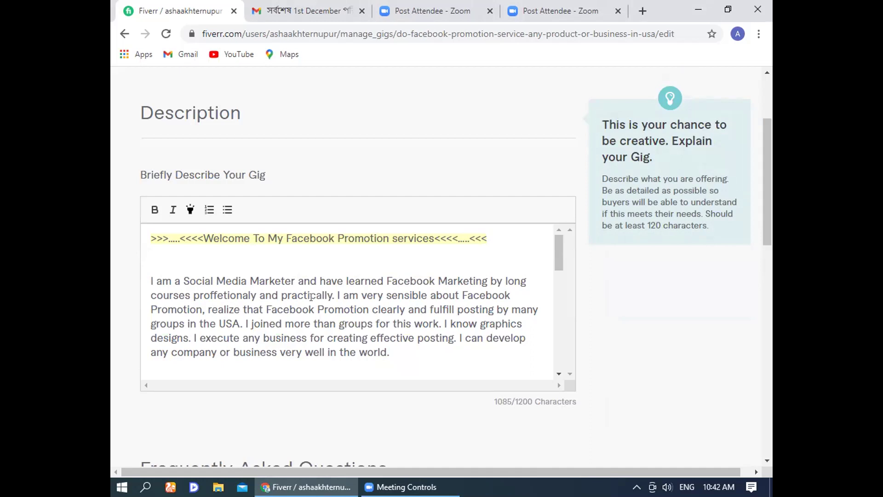
# - Correct the misspelled 'proffetionaly' to 'professionally' in the description
pyautogui.moveTo(257, 297); pyautogui.dragTo(198, 290)
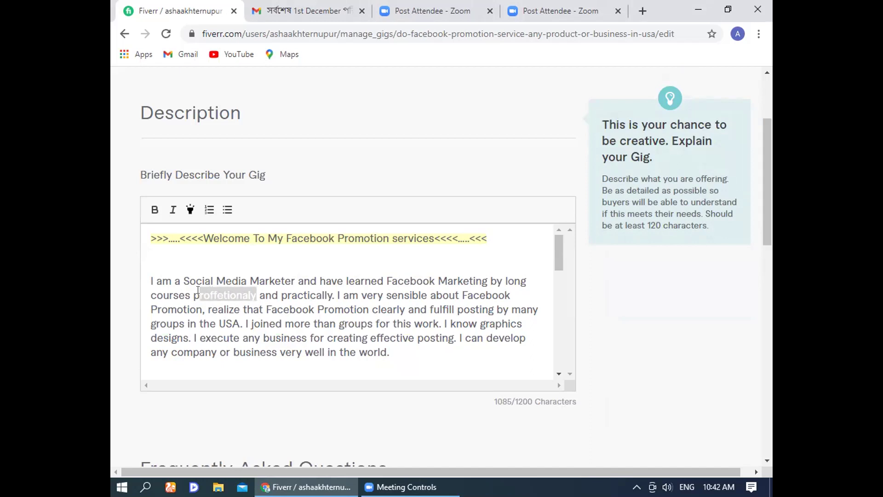
pyautogui.click(260, 295)
pyautogui.press('BackSpace')
pyautogui.press('BackSpace')
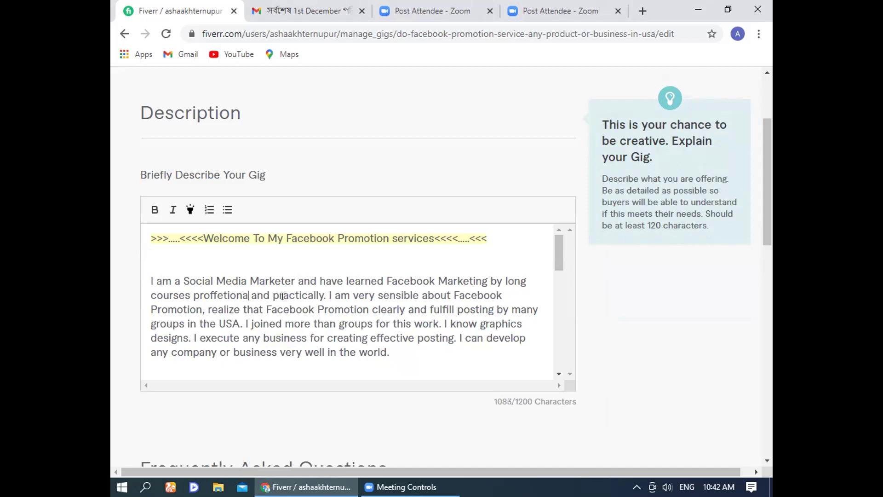
pyautogui.press('BackSpace')
pyautogui.press('BackSpace')
pyautogui.press('BackSpace')
pyautogui.press('BackSpace')
pyautogui.press('BackSpace')
pyautogui.press('BackSpace')
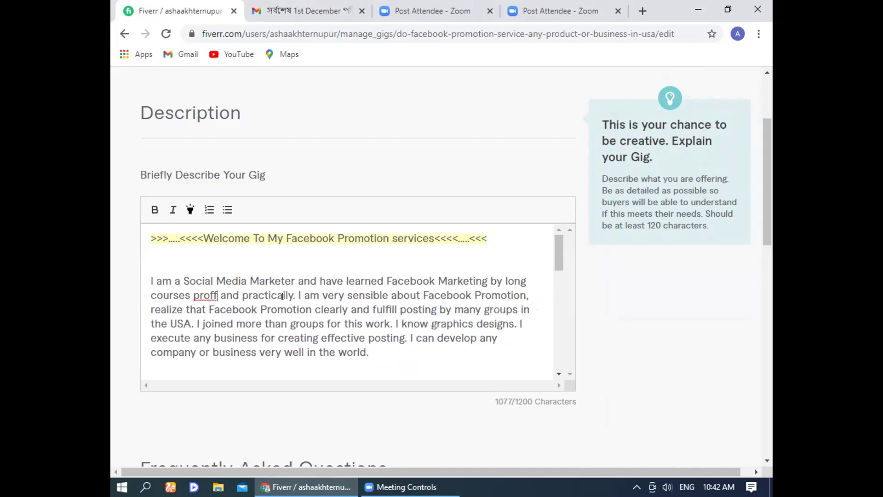
pyautogui.press('BackSpace')
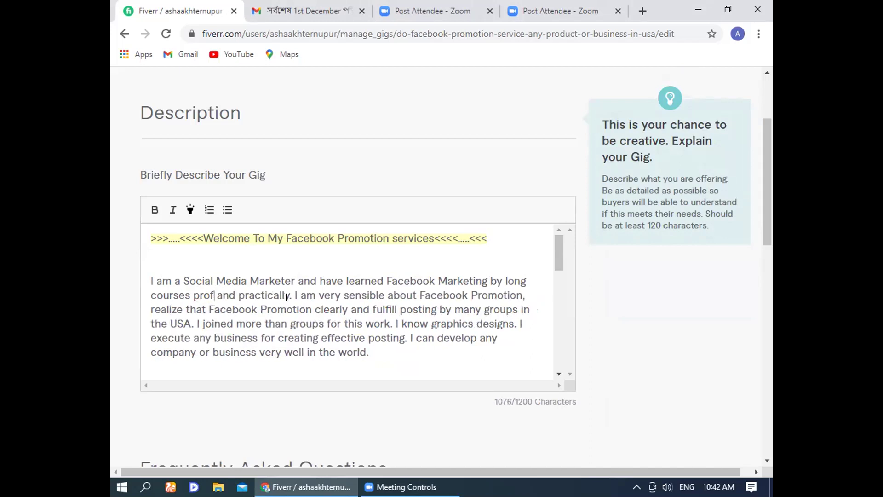
pyautogui.write('essionaly')
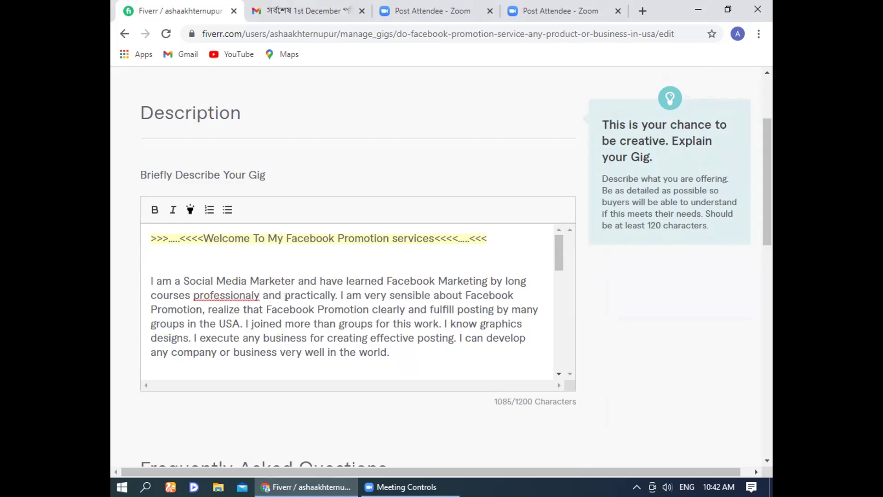
pyautogui.rightClick(236, 293)
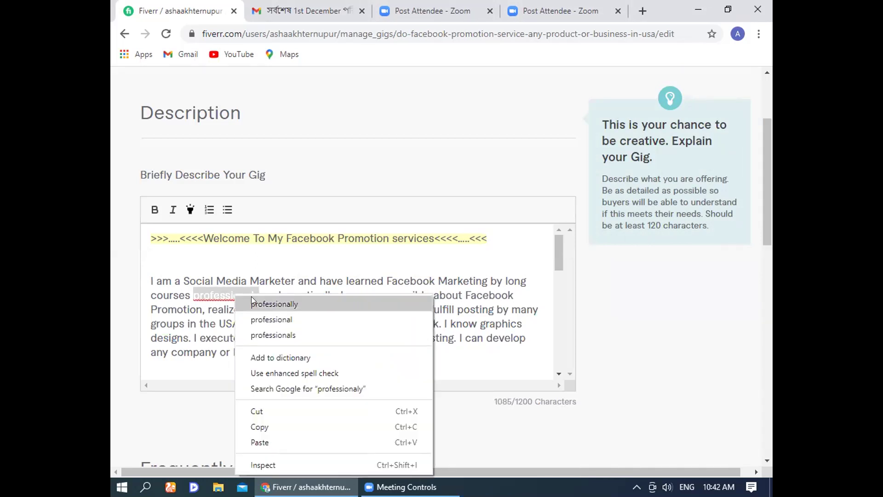
pyautogui.click(262, 303)
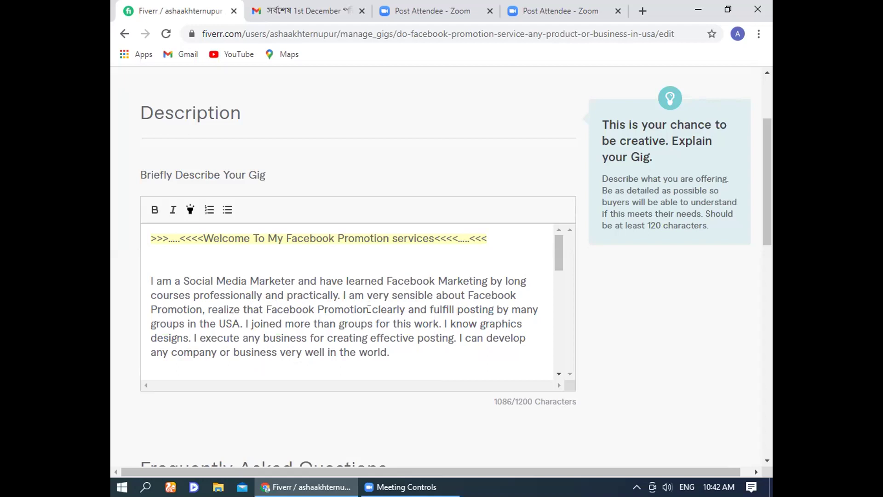
# - Place the caret at the start of the 'What I Can Do For You:' heading
pyautogui.scroll(-3, 368, 309)
pyautogui.scroll(3, 367, 310)
pyautogui.scroll(-1, 291, 317)
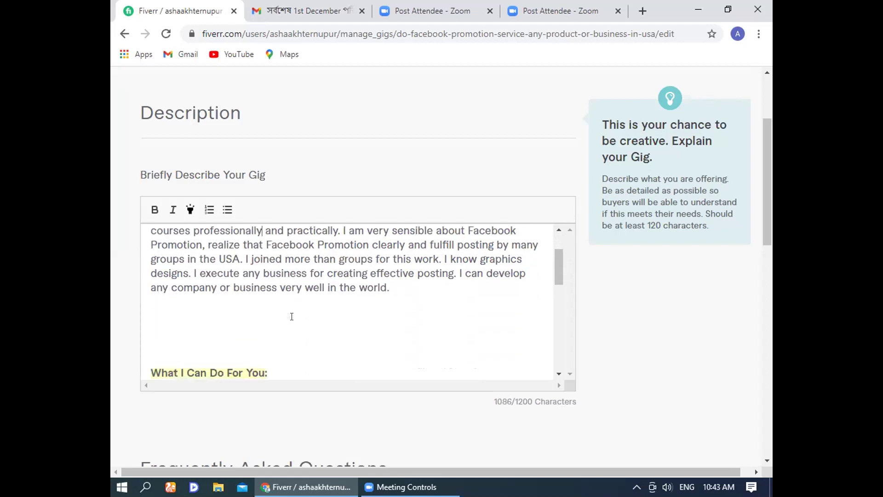
pyautogui.scroll(-3, 292, 317)
pyautogui.scroll(3, 282, 286)
pyautogui.scroll(-1, 297, 311)
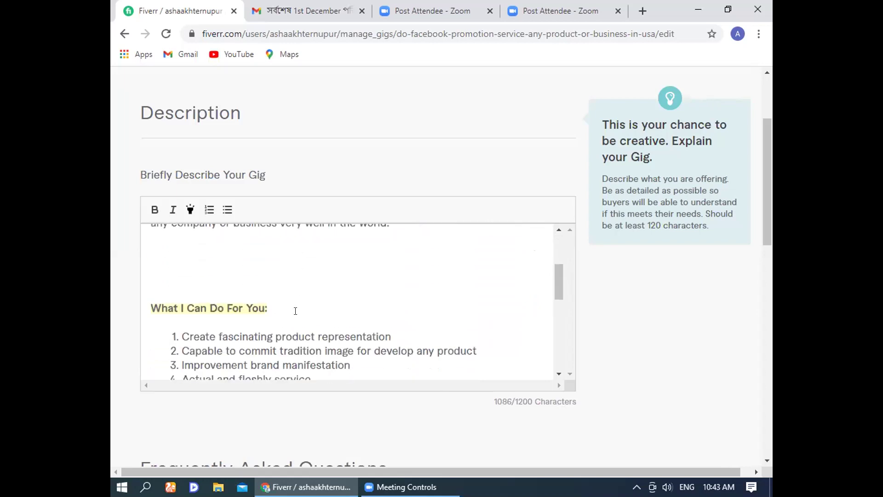
pyautogui.click(151, 308)
pyautogui.scroll(-1, 222, 279)
# - Delete the extra blank lines above 'What I Can Do For You:'
pyautogui.press('BackSpace')
pyautogui.press('BackSpace')
pyautogui.press('BackSpace')
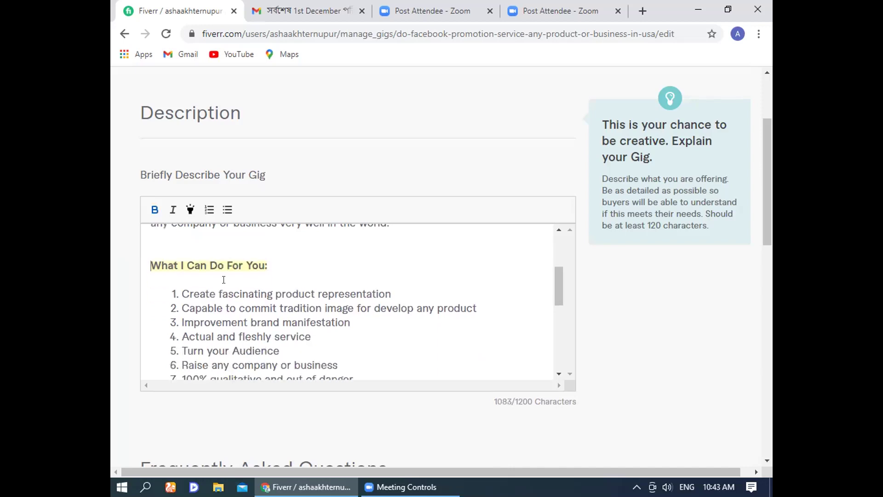
pyautogui.press('BackSpace')
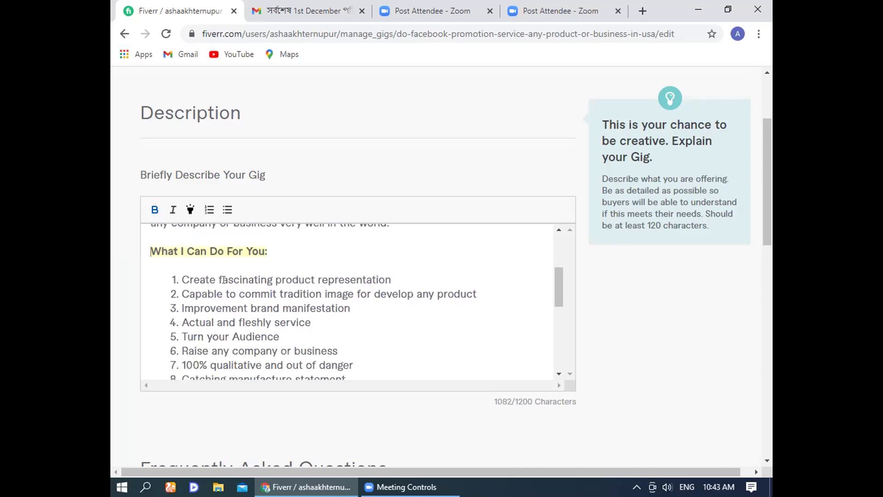
pyautogui.scroll(3, 223, 280)
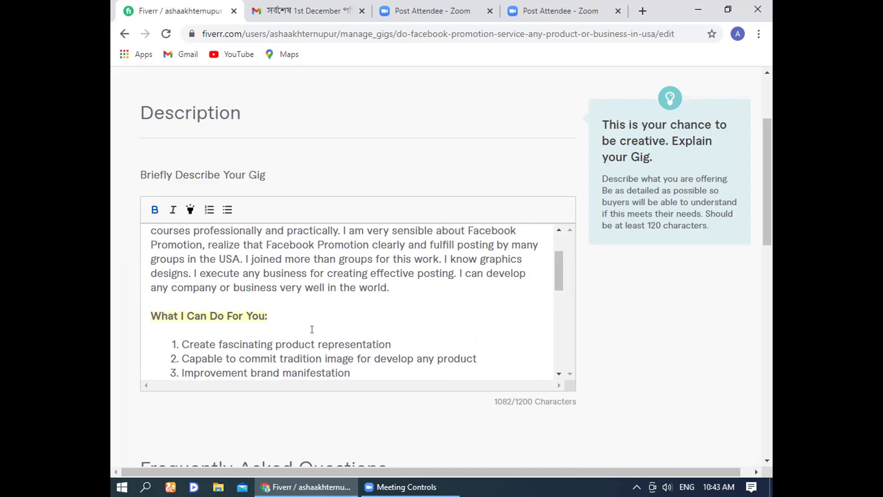
pyautogui.scroll(-1, 313, 327)
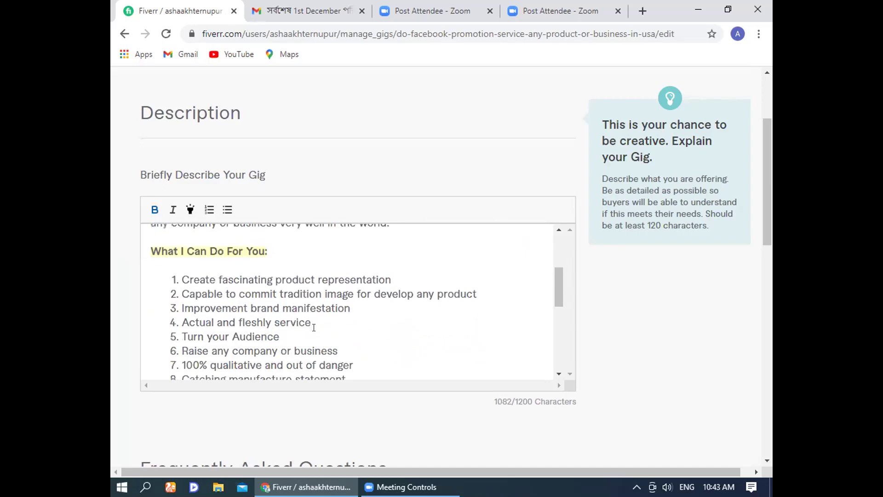
pyautogui.scroll(-1, 314, 327)
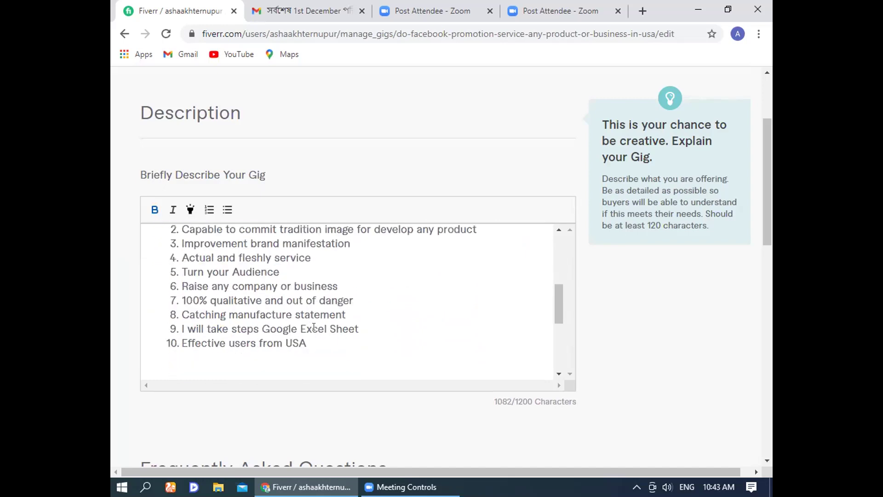
pyautogui.scroll(-2, 314, 328)
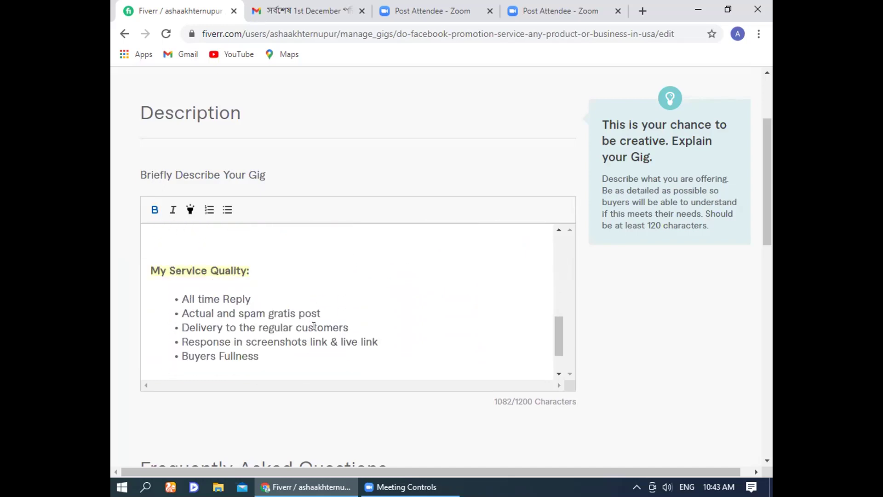
pyautogui.scroll(2, 304, 323)
pyautogui.scroll(-1, 233, 351)
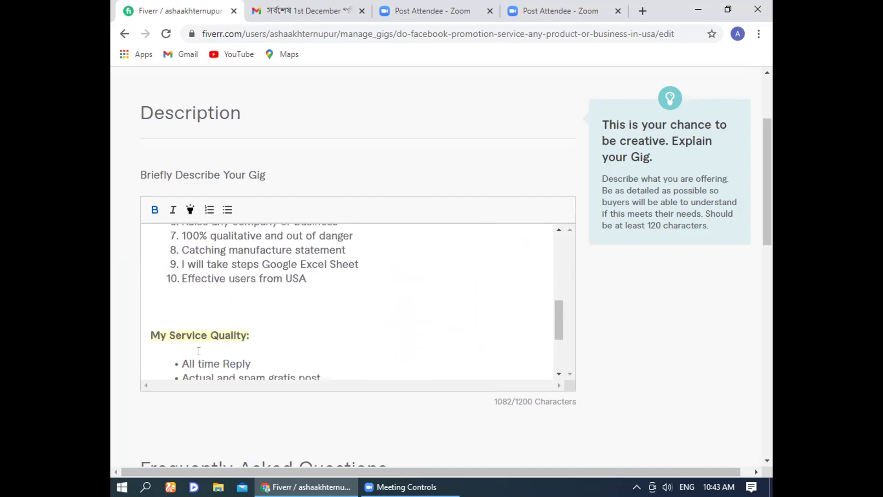
# - Reduce the gap above 'My Service Quality:' to a single blank line
pyautogui.click(154, 332)
pyautogui.press('BackSpace')
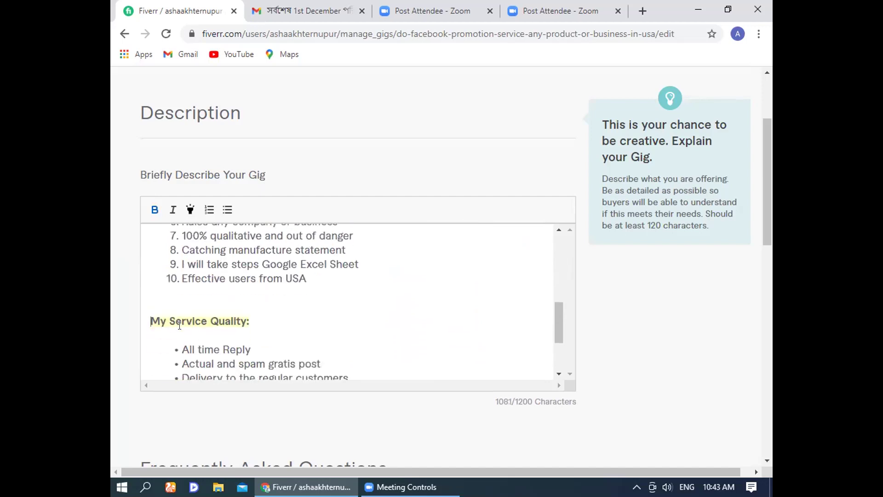
pyautogui.press('BackSpace')
pyautogui.press('Return')
pyautogui.scroll(3, 274, 297)
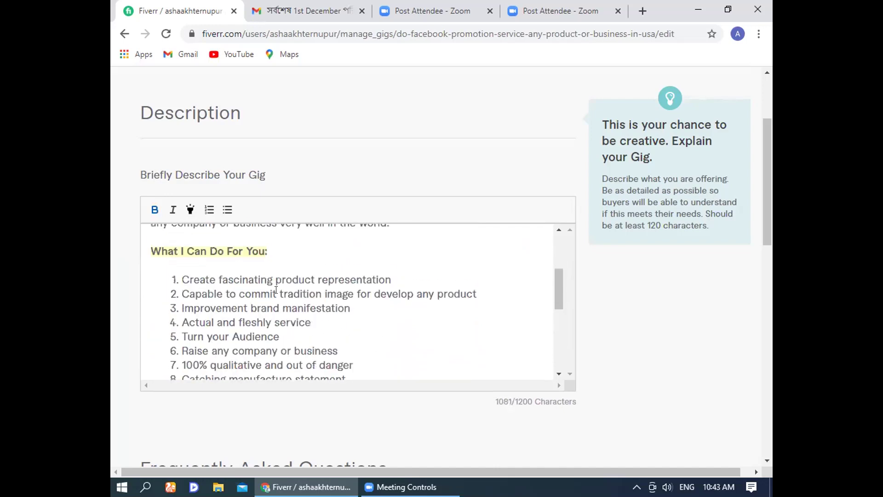
pyautogui.scroll(-5, 276, 289)
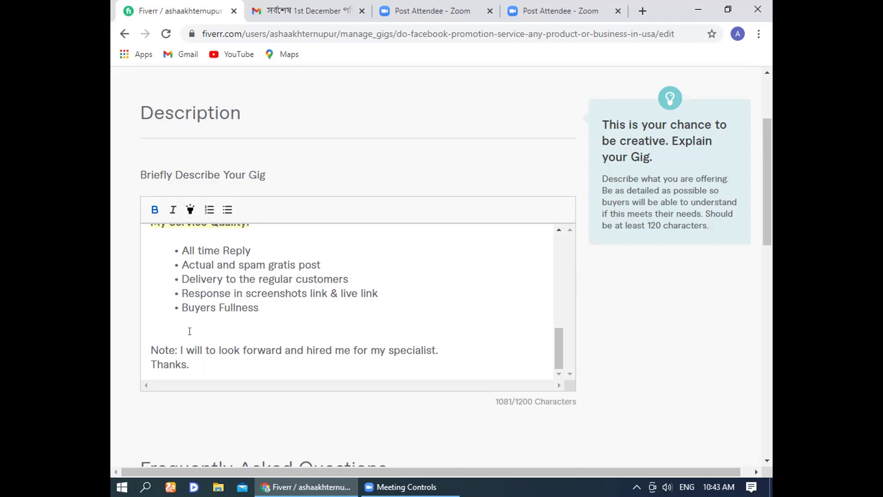
pyautogui.scroll(-3, 190, 331)
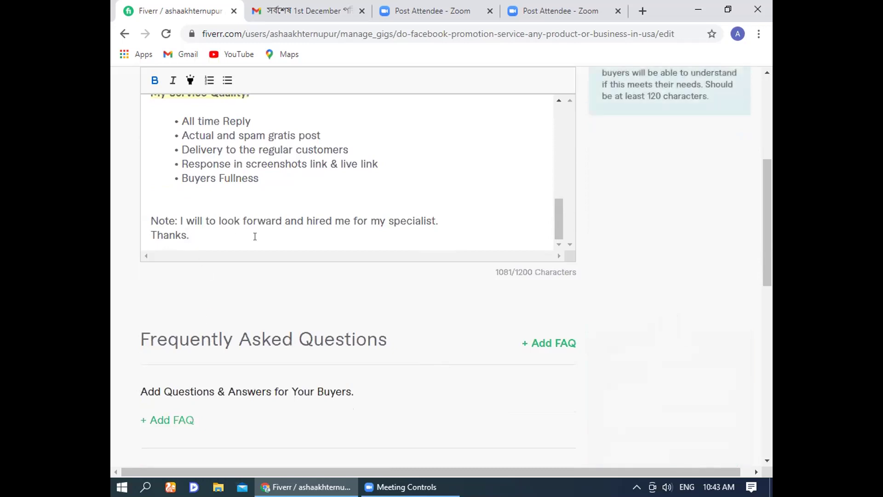
pyautogui.scroll(3, 292, 232)
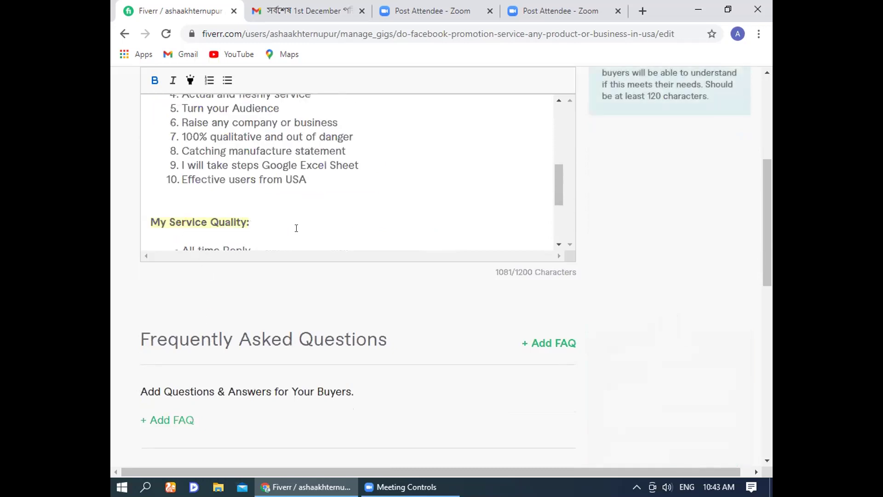
pyautogui.scroll(-3, 368, 380)
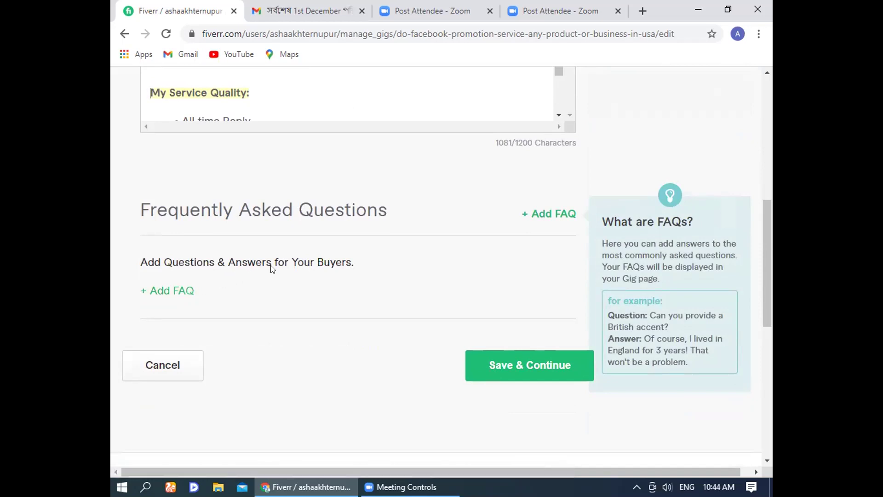
# - Add a new FAQ entry, then save Description & FAQ and continue
pyautogui.click(186, 289)
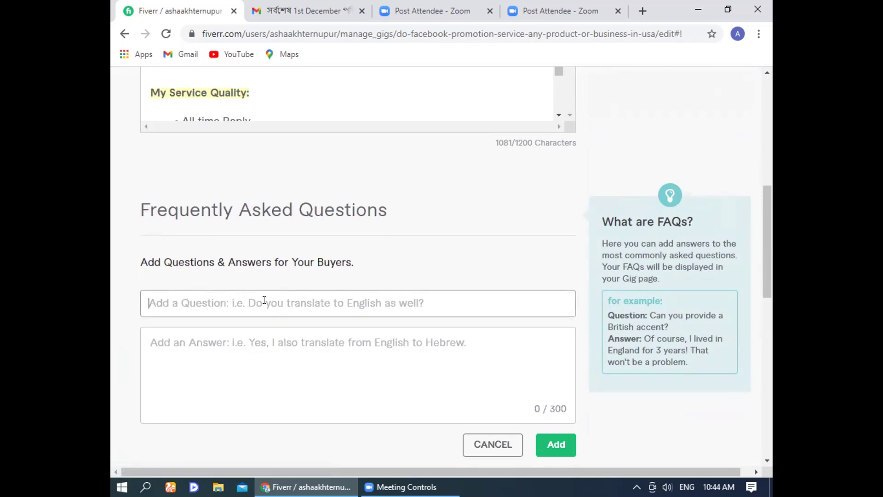
pyautogui.click(260, 353)
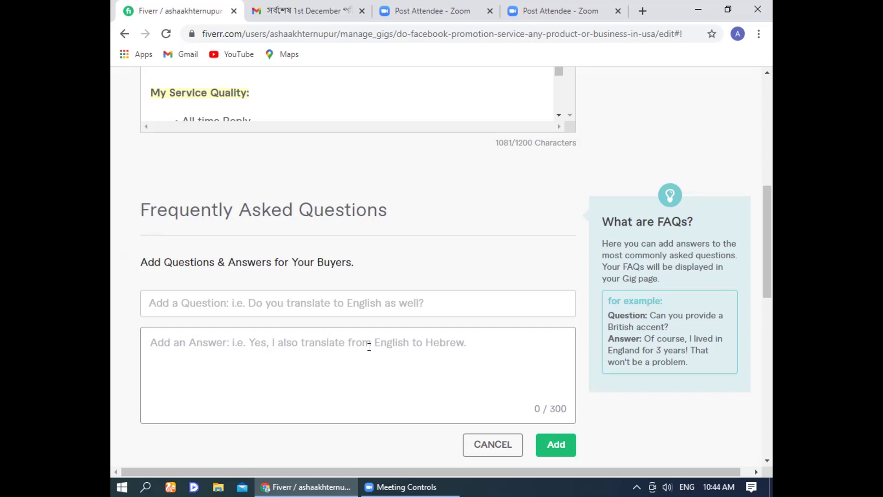
pyautogui.scroll(-4, 335, 371)
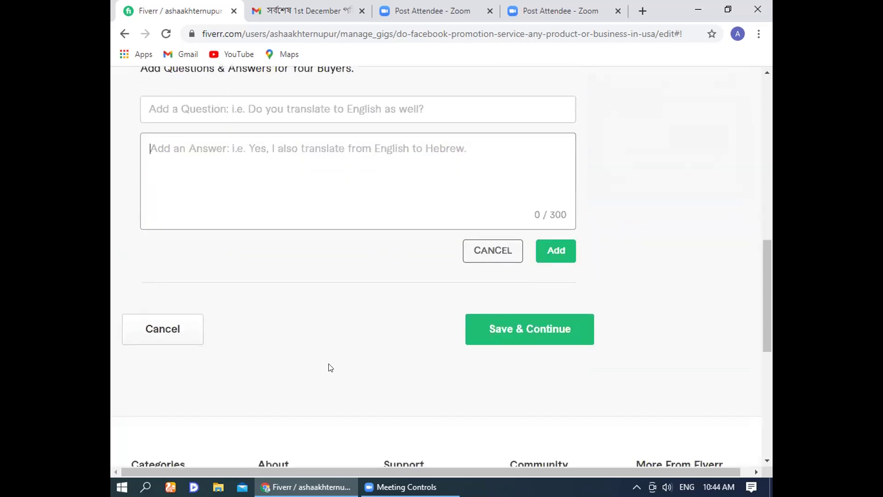
pyautogui.click(509, 328)
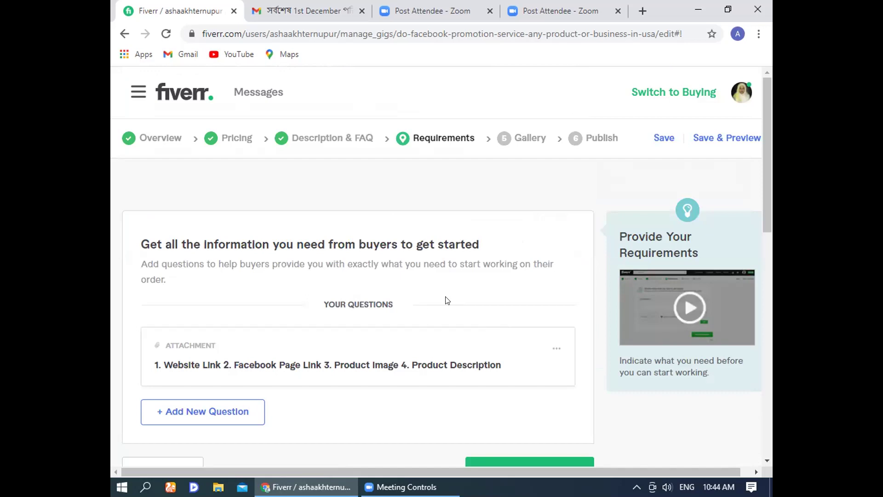
# - Save the Requirements page, then save the Gallery page unchanged
pyautogui.scroll(-3, 449, 299)
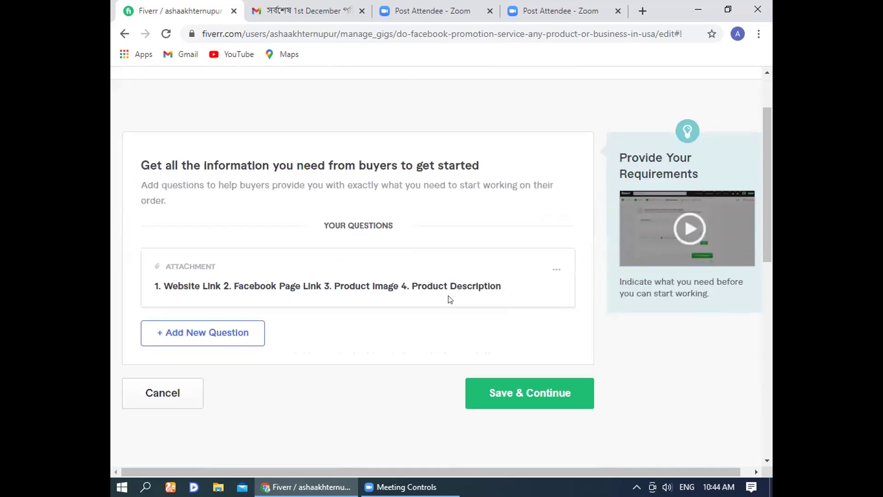
pyautogui.click(506, 338)
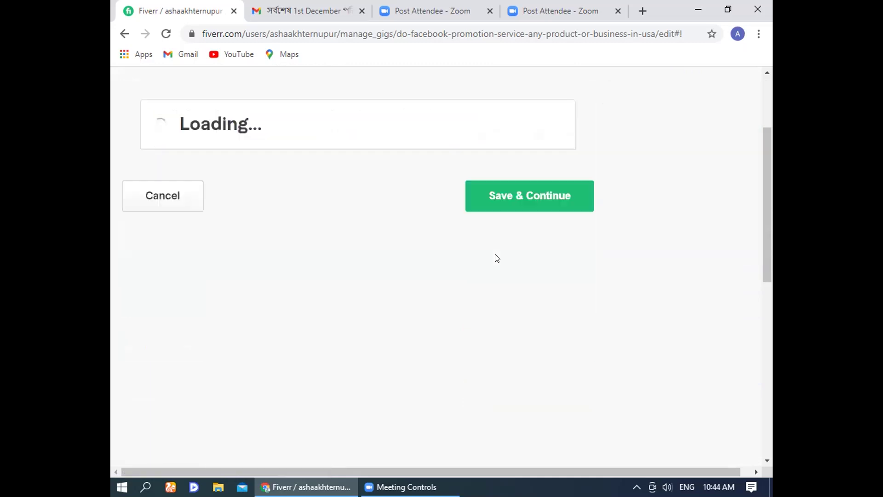
pyautogui.scroll(-8, 420, 270)
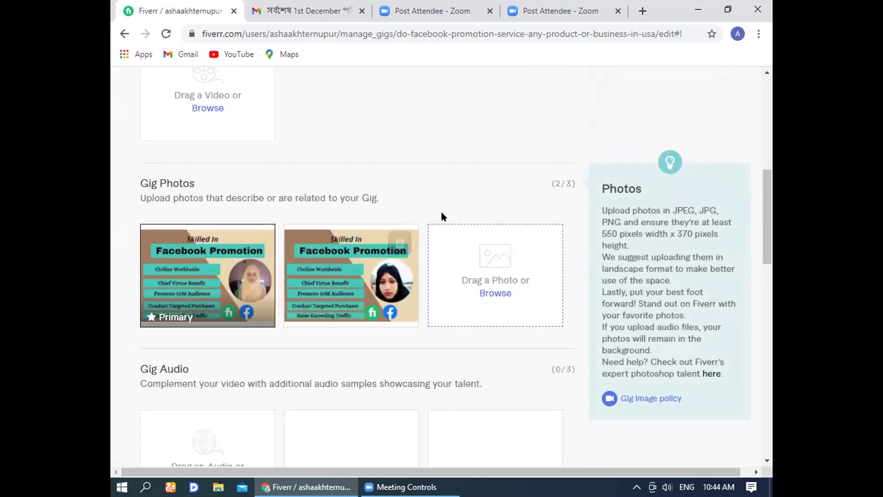
pyautogui.scroll(-5, 441, 214)
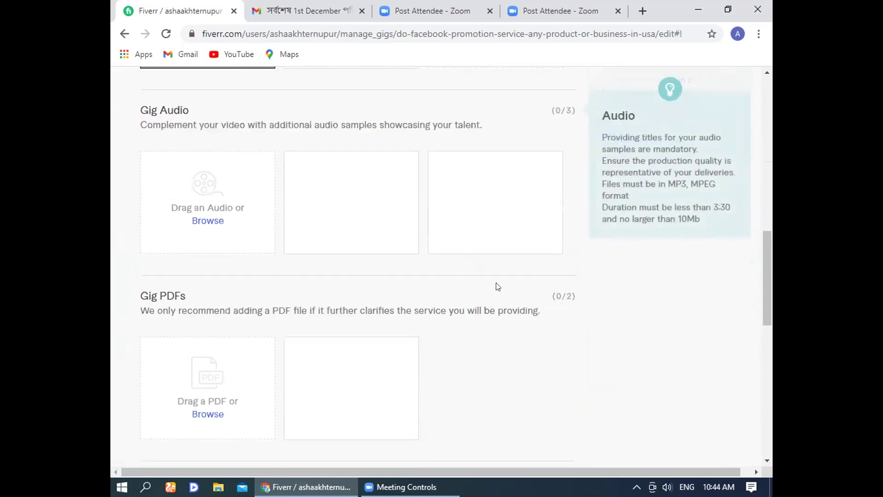
pyautogui.scroll(-4, 501, 294)
pyautogui.click(509, 313)
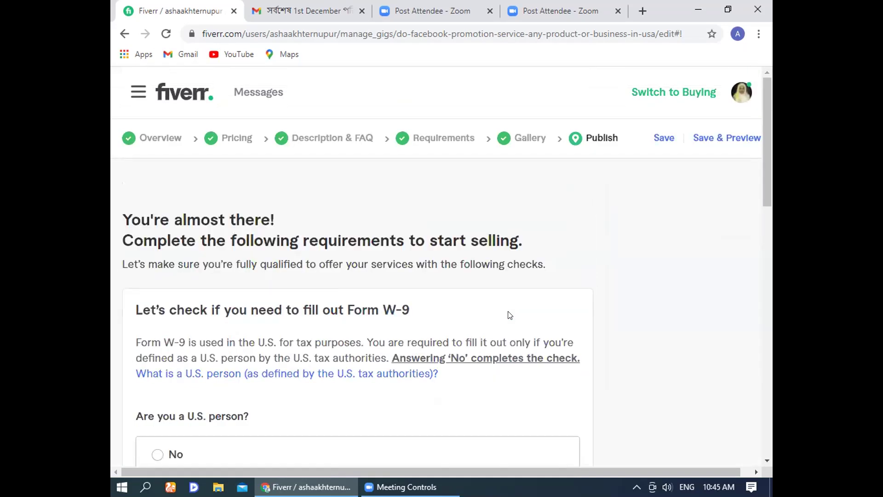
# - Answer No to 'Are you a U.S. person?', save it and dismiss the popup
pyautogui.scroll(-4, 416, 301)
pyautogui.click(157, 263)
pyautogui.scroll(-5, 306, 286)
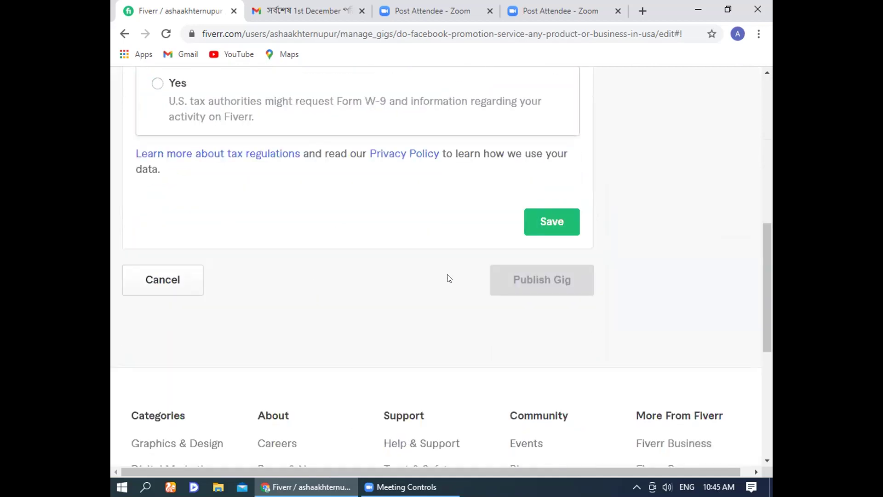
pyautogui.click(542, 223)
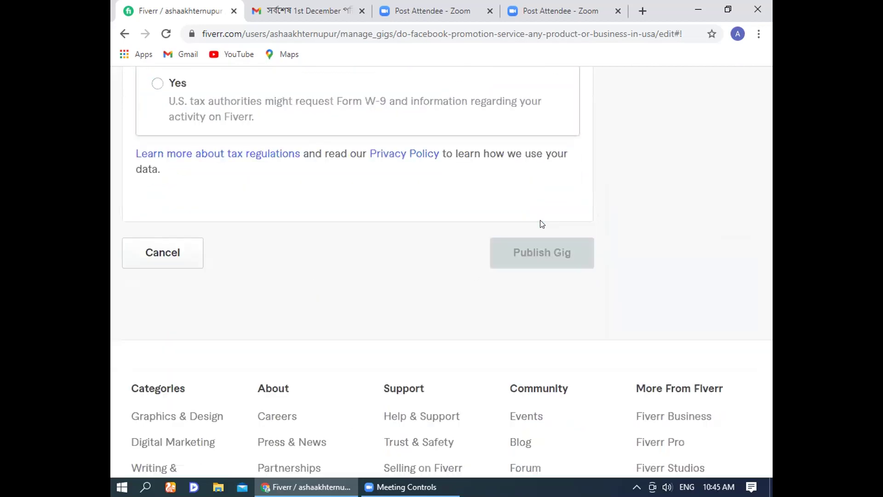
pyautogui.click(429, 347)
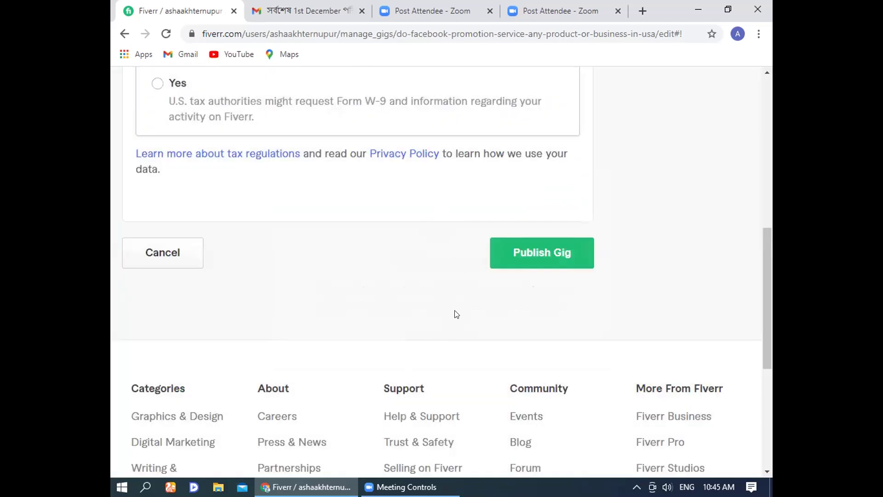
# - Publish the Facebook promotion gig
pyautogui.scroll(3, 424, 255)
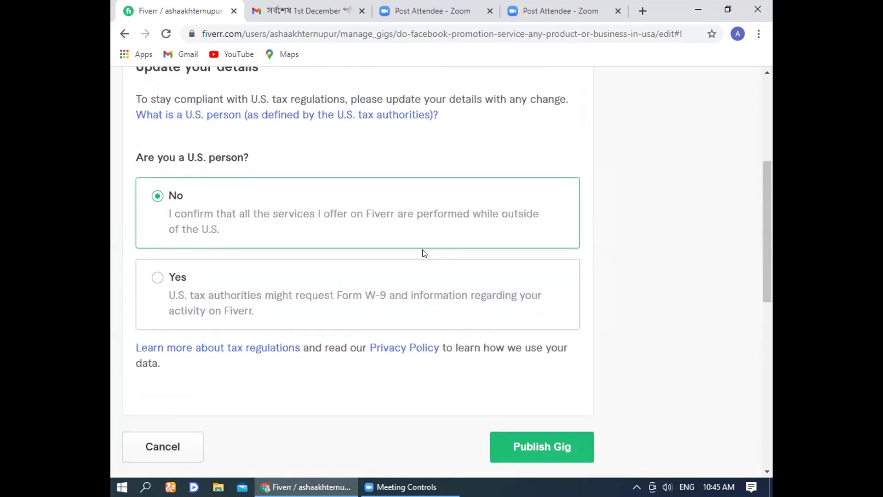
pyautogui.scroll(-3, 421, 253)
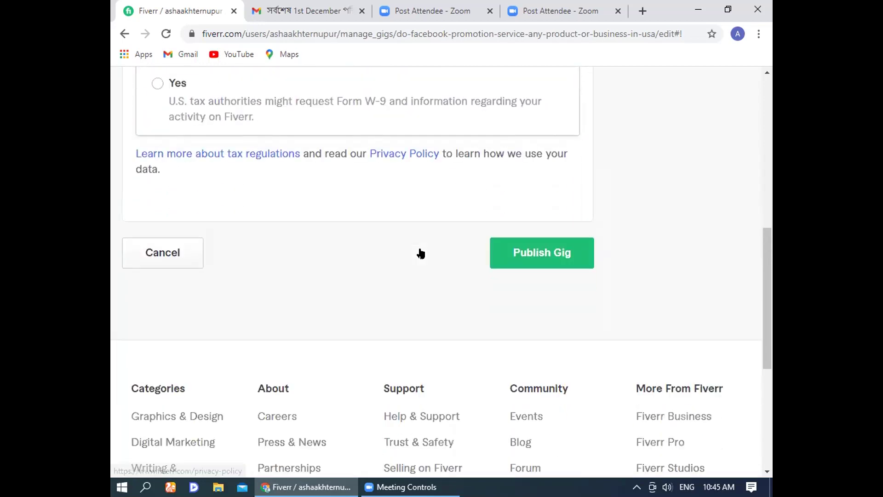
pyautogui.click(514, 256)
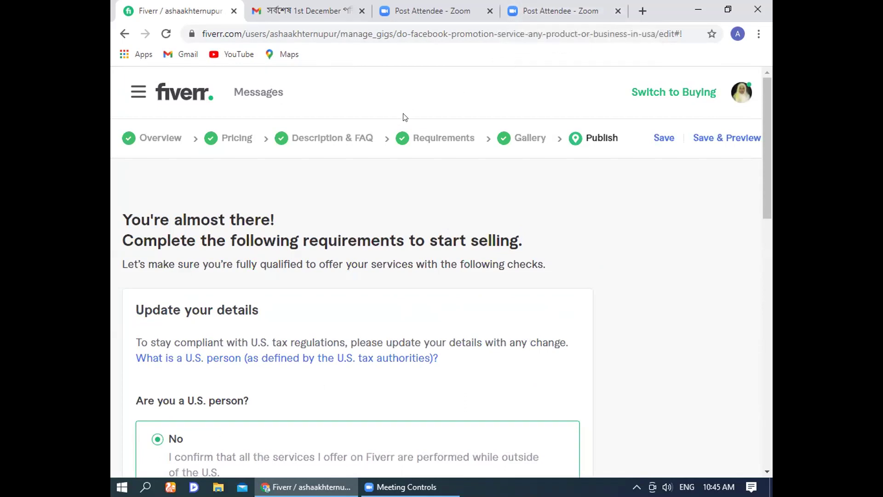
# - Go to the seller profile from the avatar menu and briefly highlight the profile name
pyautogui.click(742, 97)
pyautogui.click(658, 128)
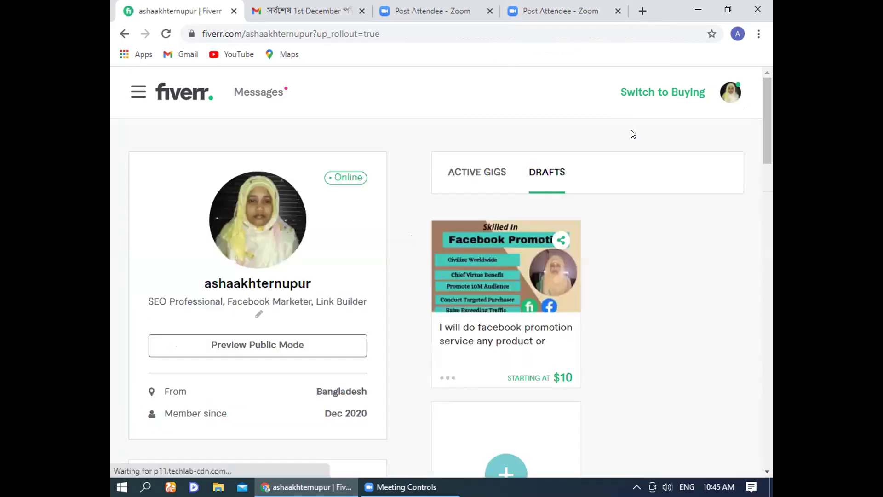
pyautogui.moveTo(317, 284); pyautogui.dragTo(195, 285)
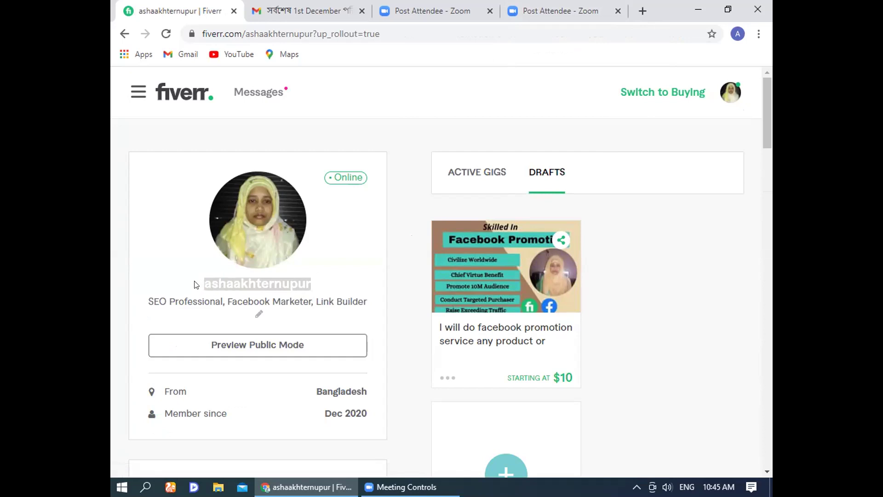
pyautogui.click(313, 280)
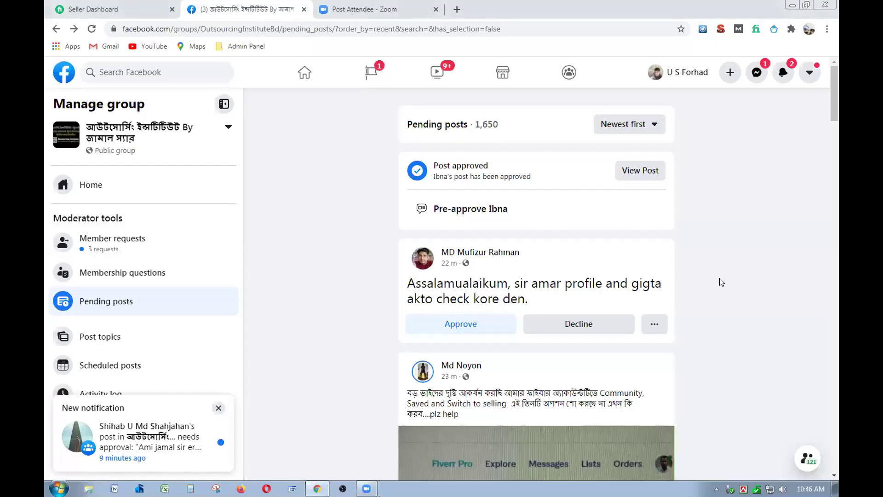
# - Reload the group's Pending posts queue and approve the post sharing a screenshot
pyautogui.click(91, 29)
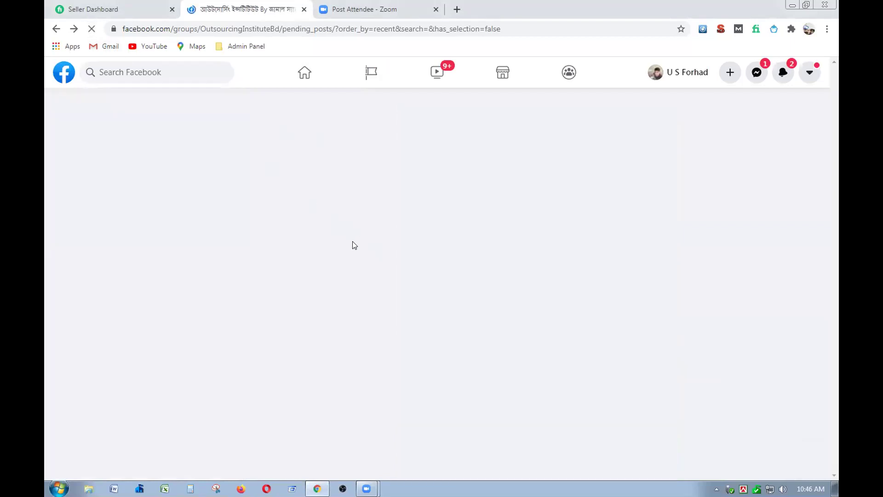
pyautogui.scroll(-5, 543, 284)
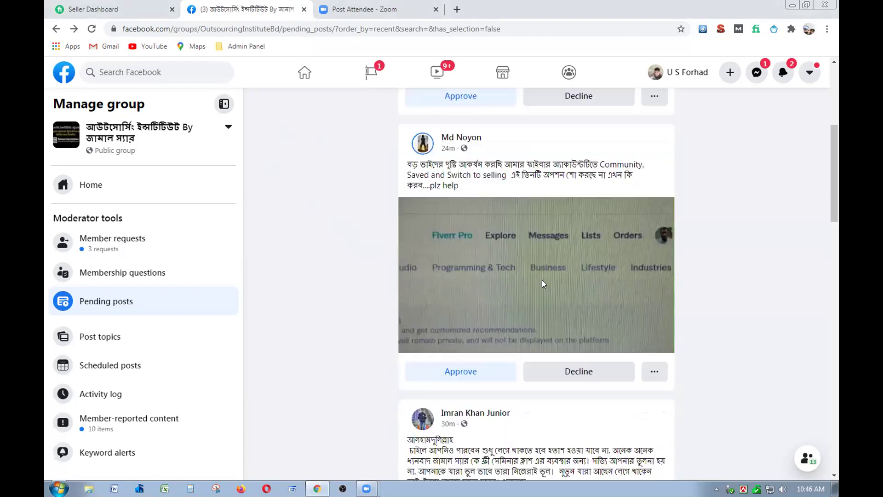
pyautogui.scroll(-15, 542, 283)
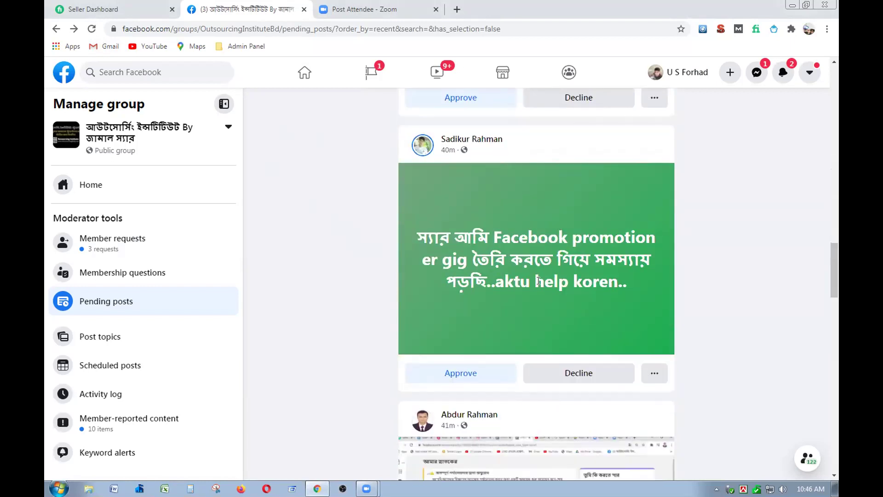
pyautogui.scroll(-15, 538, 281)
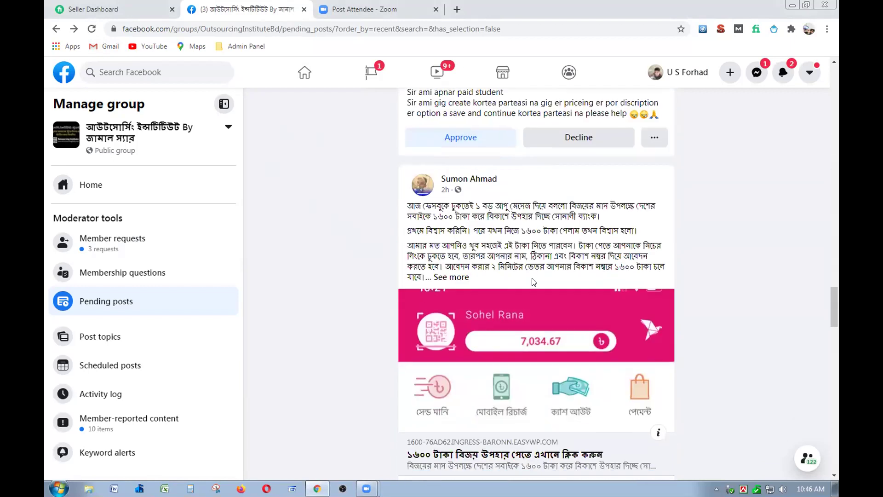
pyautogui.scroll(8, 533, 282)
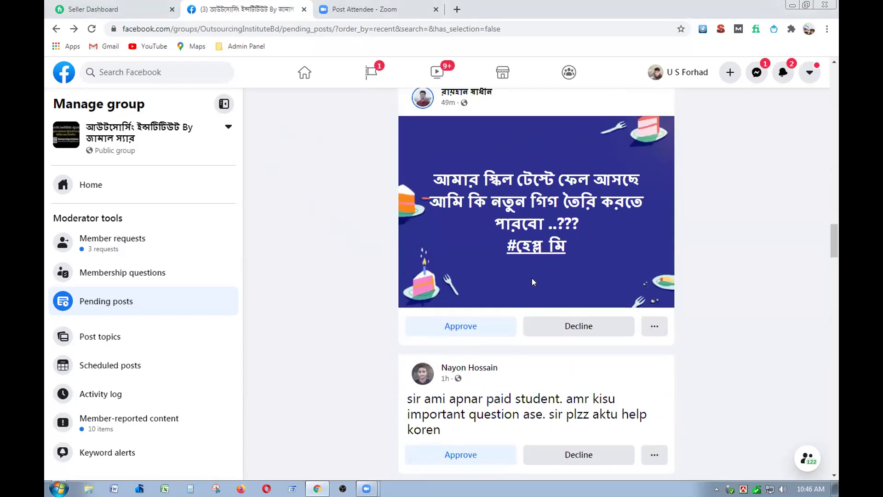
pyautogui.scroll(5, 532, 278)
pyautogui.scroll(-2, 534, 281)
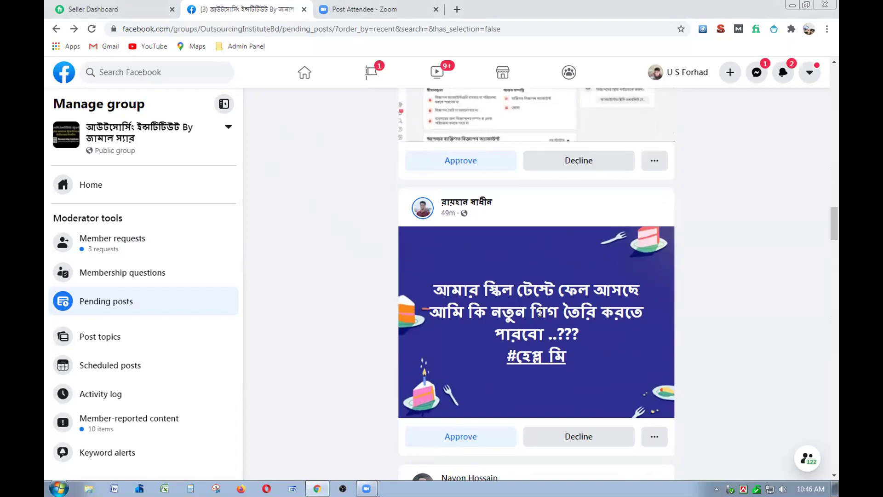
pyautogui.scroll(-4, 623, 323)
pyautogui.scroll(-5, 450, 278)
pyautogui.scroll(5, 537, 283)
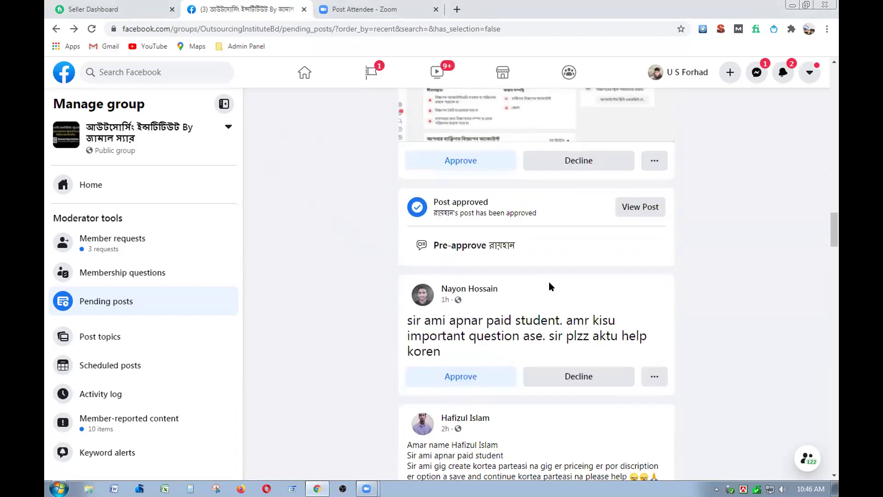
pyautogui.scroll(5, 552, 286)
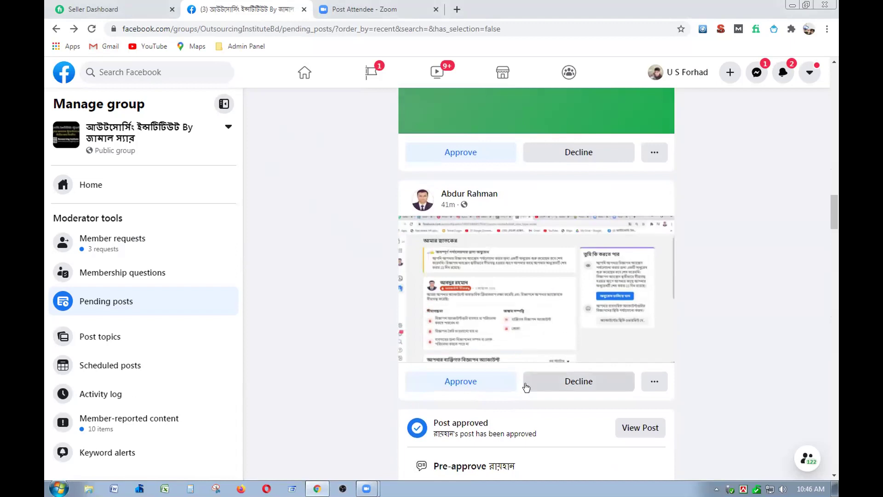
pyautogui.click(487, 386)
# - Highlight the green help post's text twice to read it, clearing the selection each time
pyautogui.scroll(5, 520, 335)
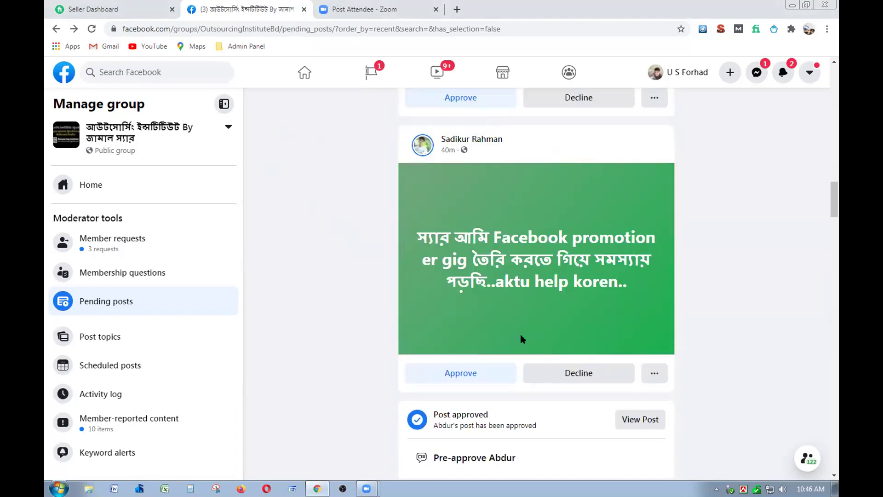
pyautogui.scroll(1, 524, 330)
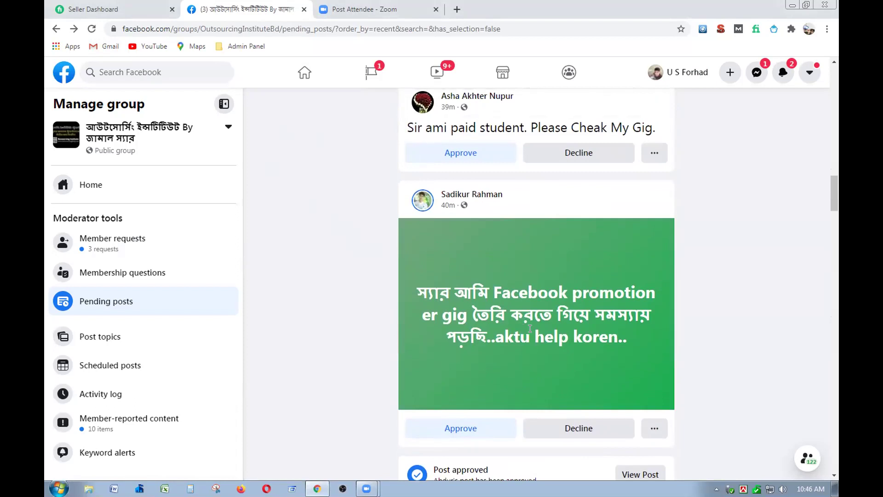
pyautogui.scroll(1, 530, 328)
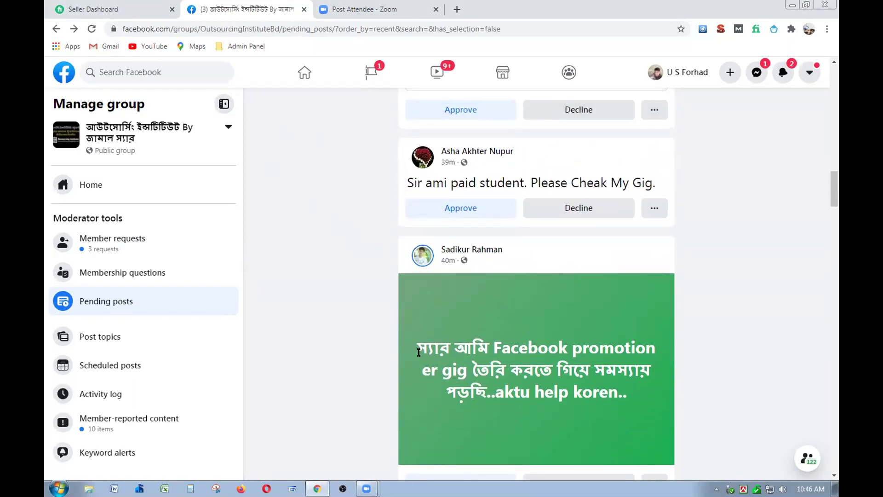
pyautogui.moveTo(414, 348); pyautogui.dragTo(596, 401)
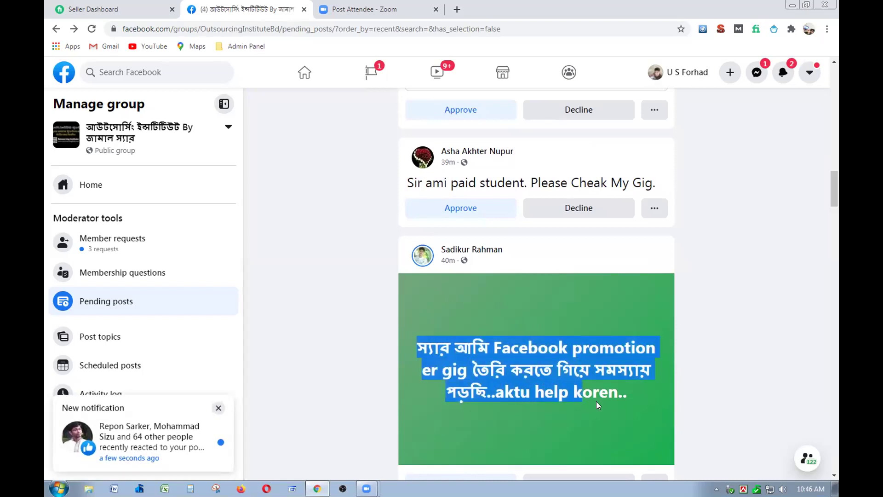
pyautogui.click(630, 399)
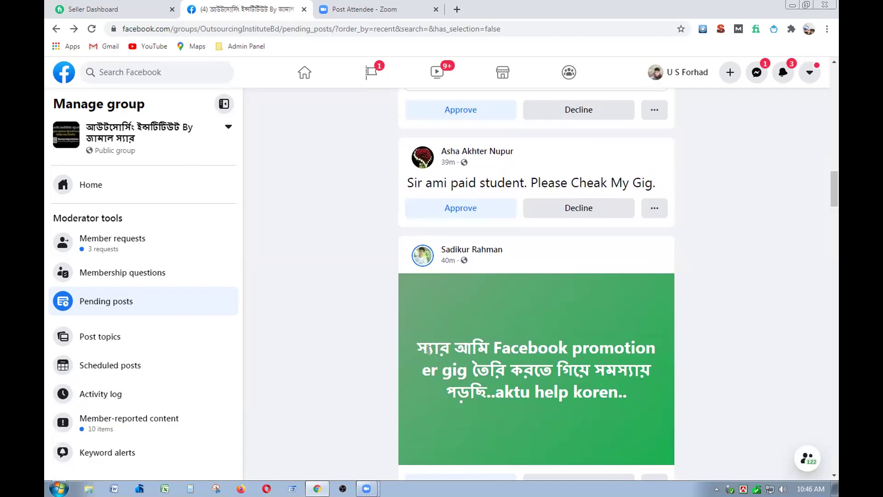
pyautogui.moveTo(417, 348); pyautogui.dragTo(592, 404)
pyautogui.click(632, 403)
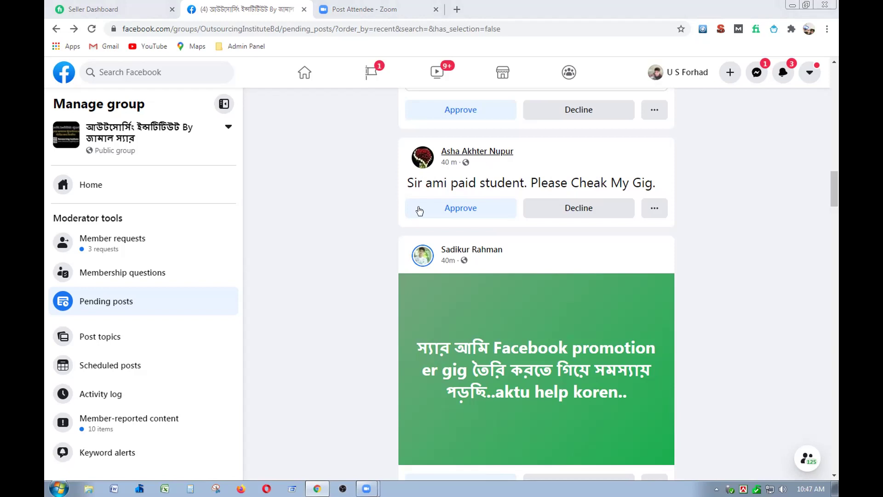
# - Decline the green post asking for help with a Facebook promotion gig
pyautogui.scroll(-3, 483, 332)
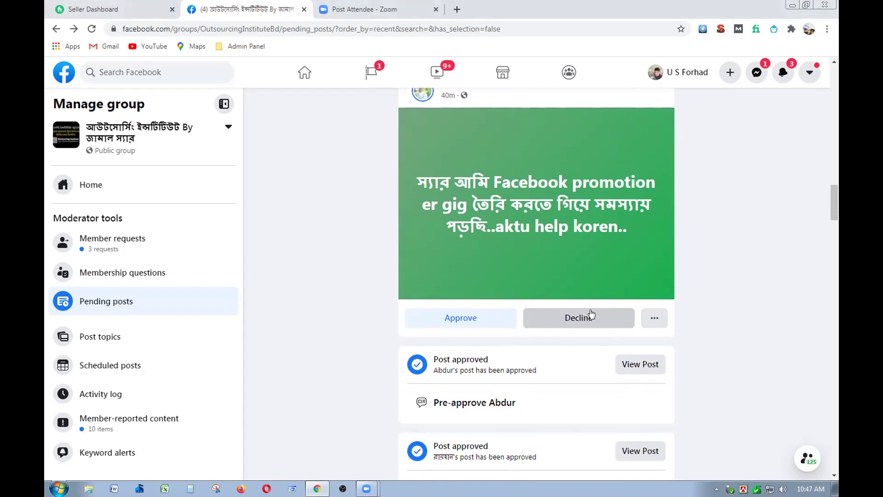
pyautogui.click(592, 317)
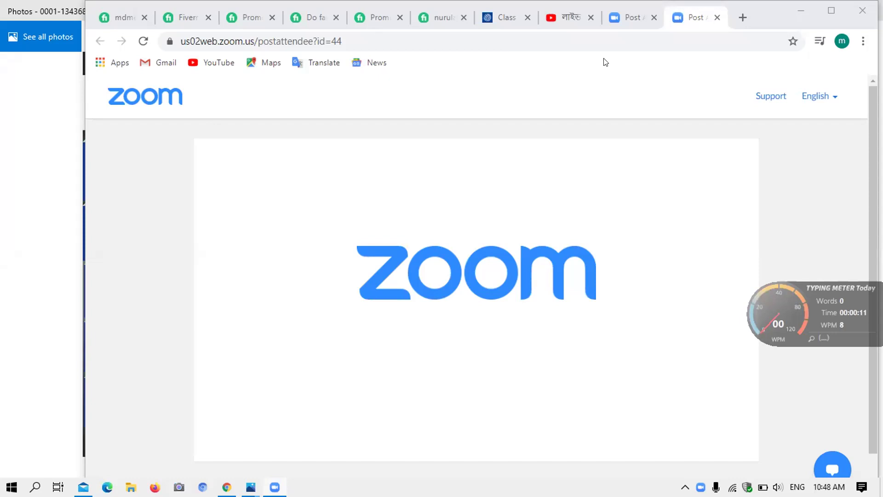
# - Switch to the Fiverr tab and go to the profile page from the account menu
pyautogui.hotkey('ctrl', '2')
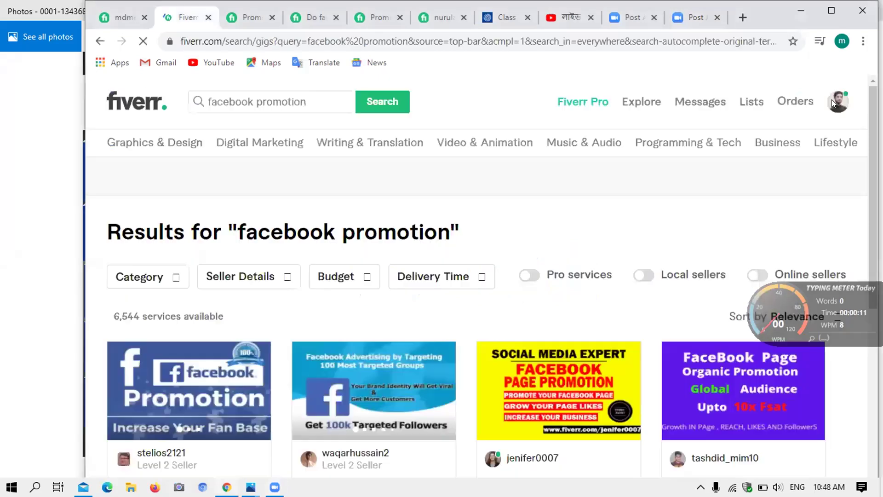
pyautogui.scroll(-8, 834, 102)
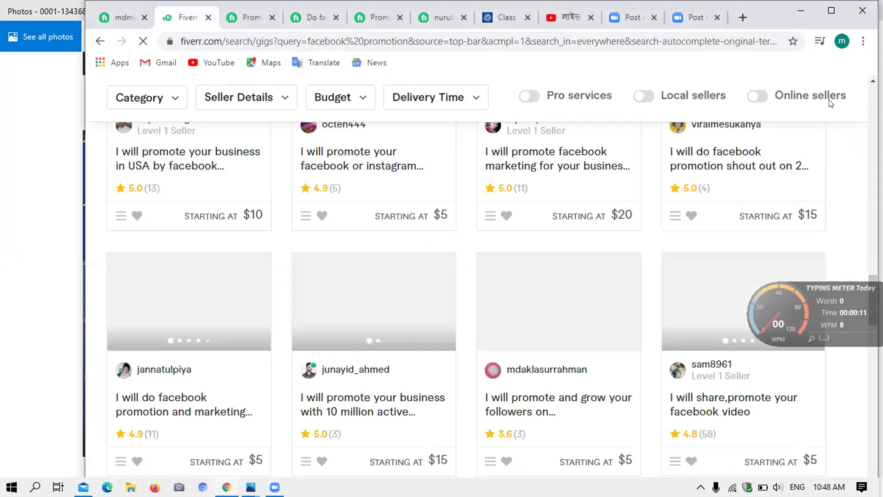
pyautogui.scroll(1, 697, 184)
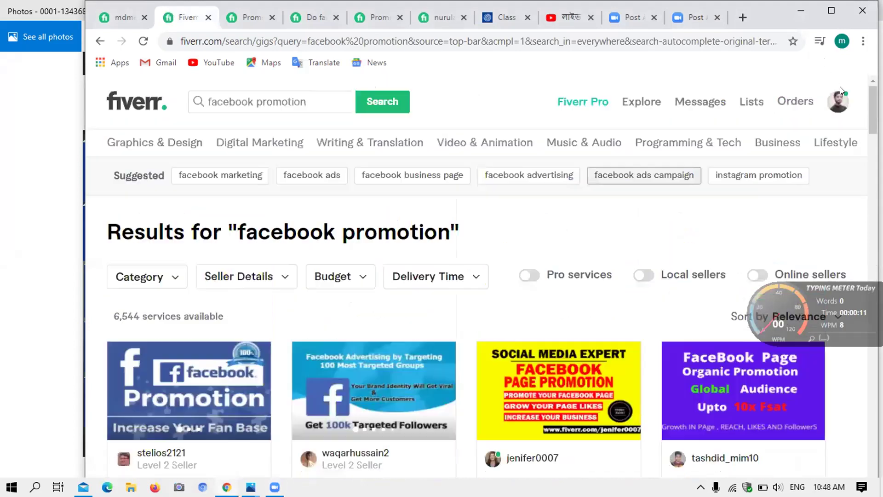
pyautogui.click(844, 107)
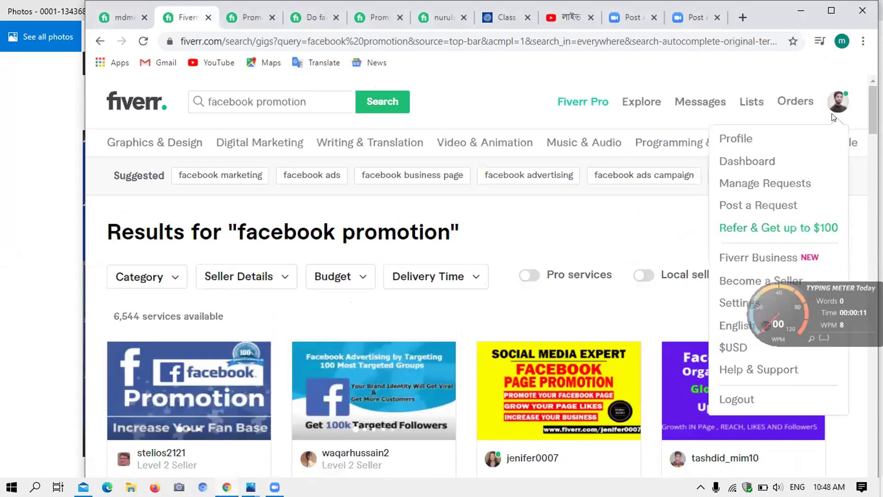
pyautogui.click(742, 140)
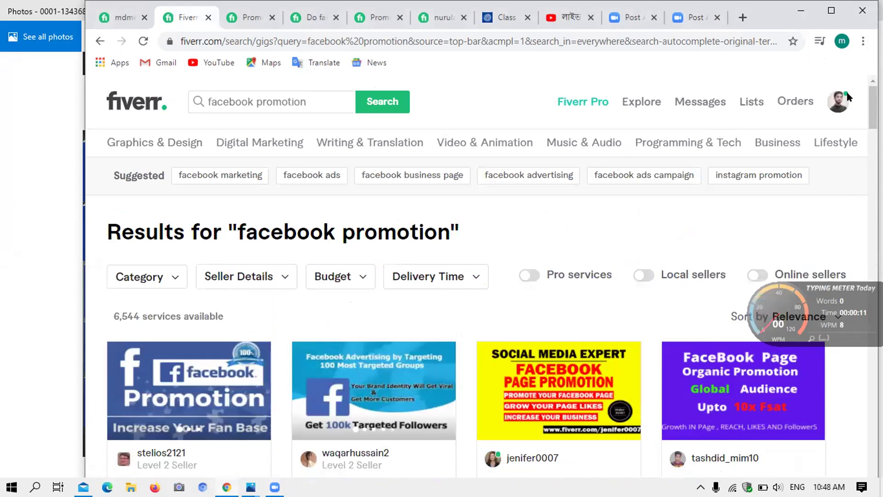
# - Start a new gig from the profile page to reach the seller onboarding overview
pyautogui.click(834, 100)
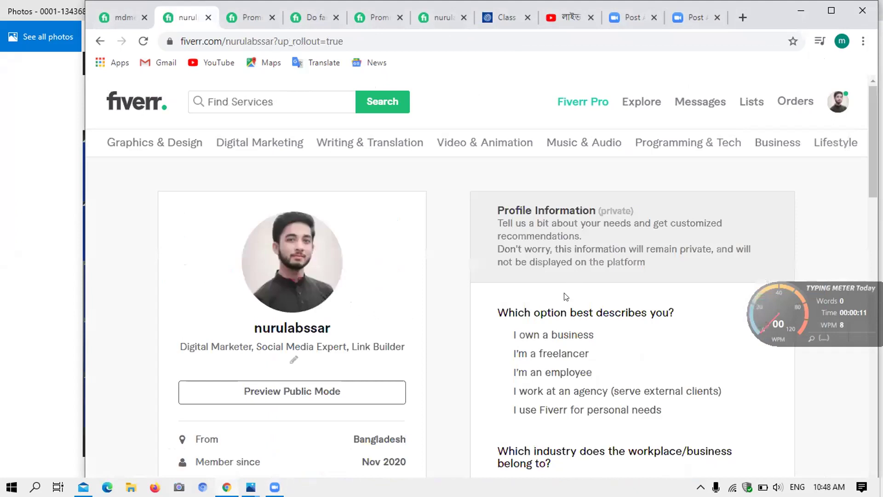
pyautogui.scroll(-1, 566, 298)
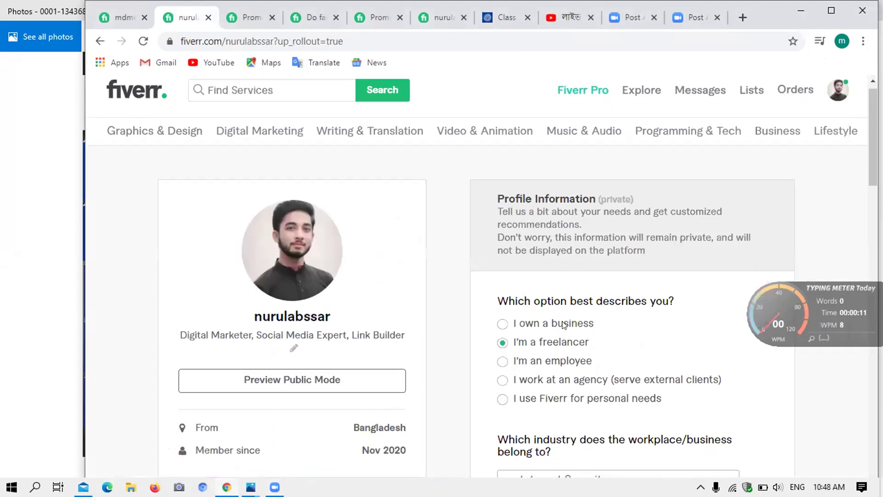
pyautogui.scroll(-5, 561, 365)
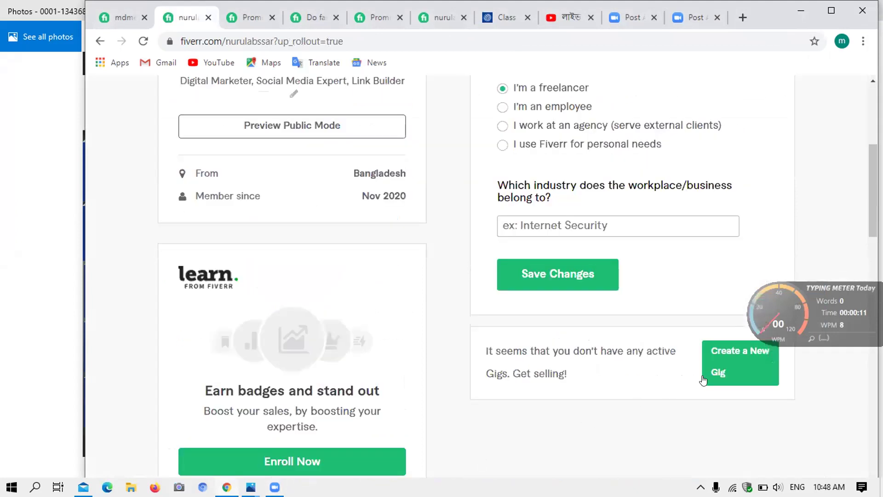
pyautogui.click(725, 366)
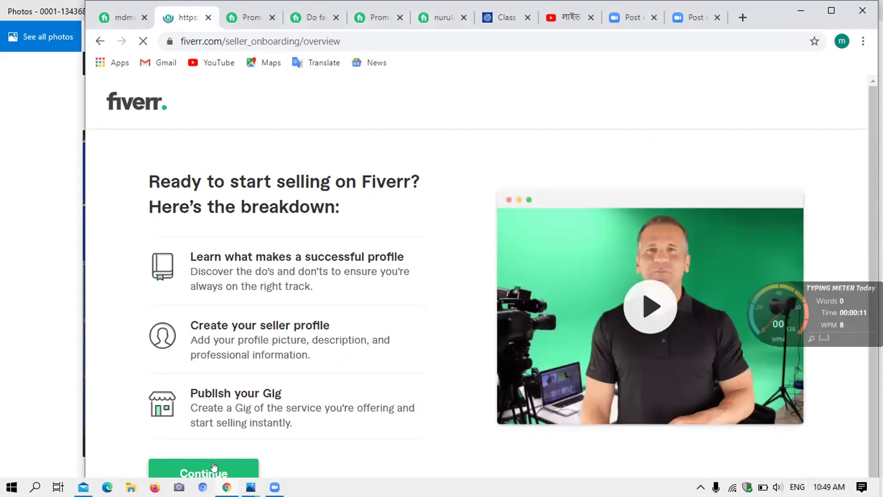
# - Continue past the onboarding overview to the 404 page, pushing the Typing Meter widget aside
pyautogui.click(214, 466)
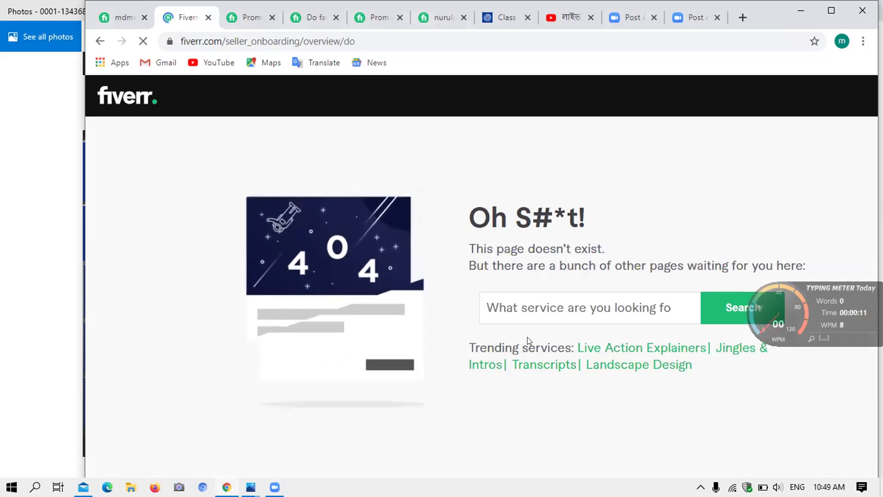
pyautogui.click(853, 318)
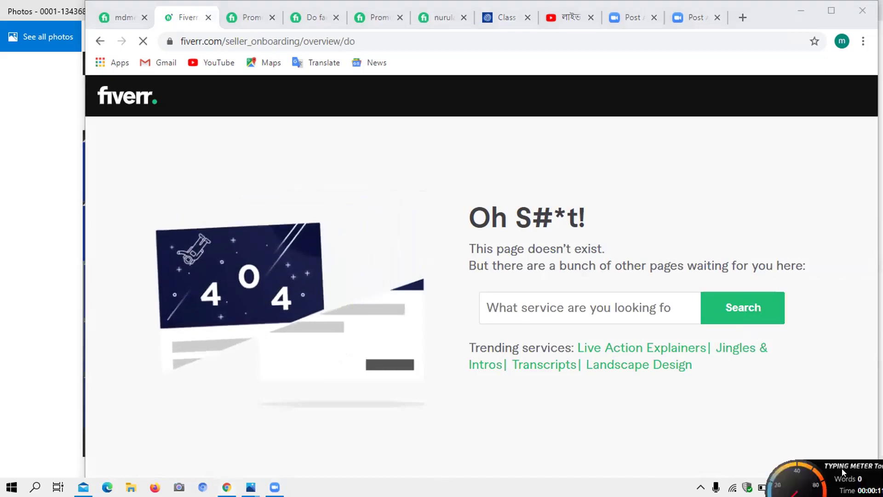
pyautogui.moveTo(842, 468); pyautogui.dragTo(842, 496)
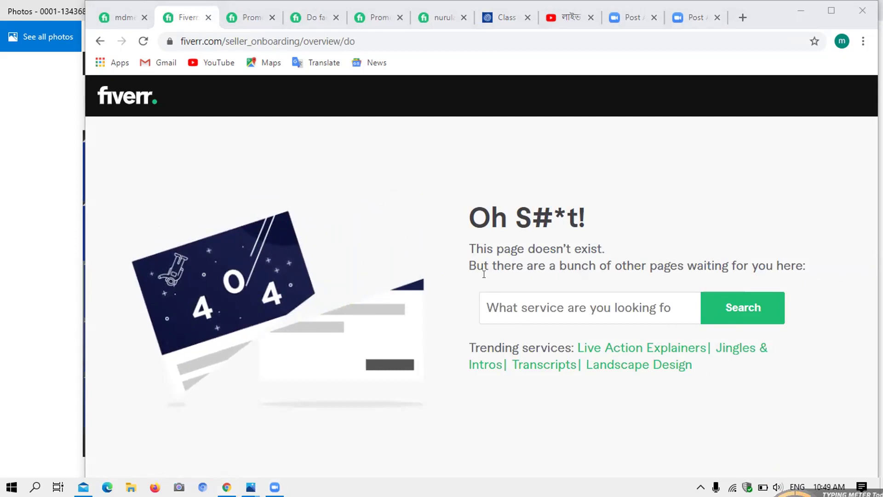
pyautogui.click(533, 315)
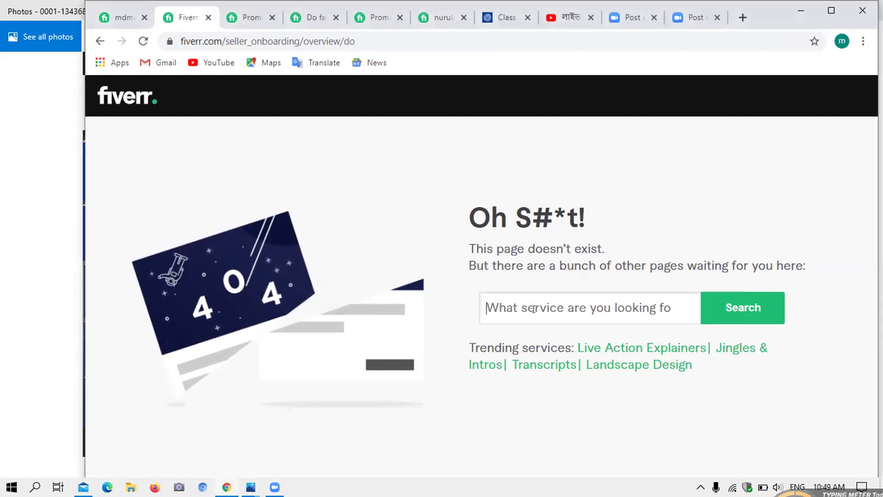
pyautogui.write('Digital')
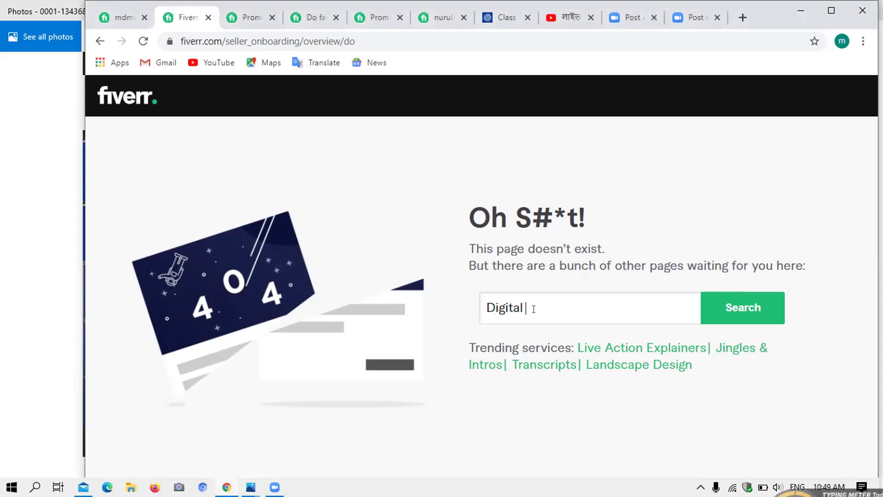
pyautogui.write(' Marketing')
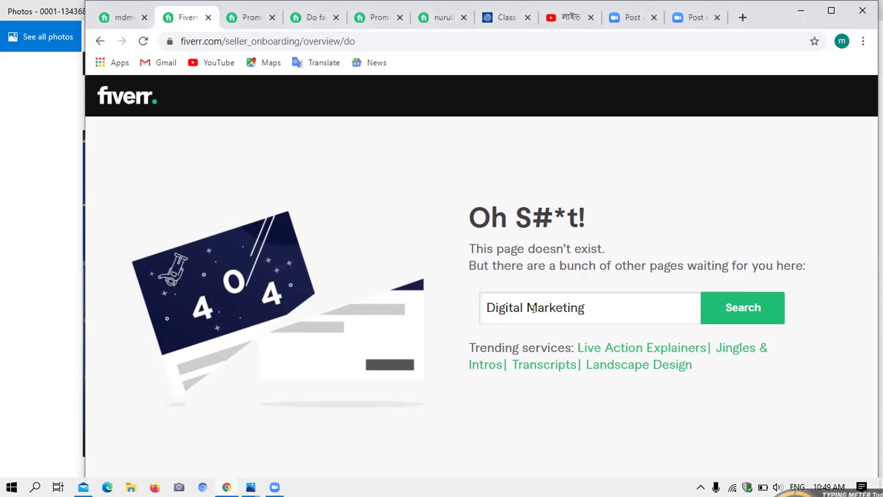
pyautogui.click(741, 316)
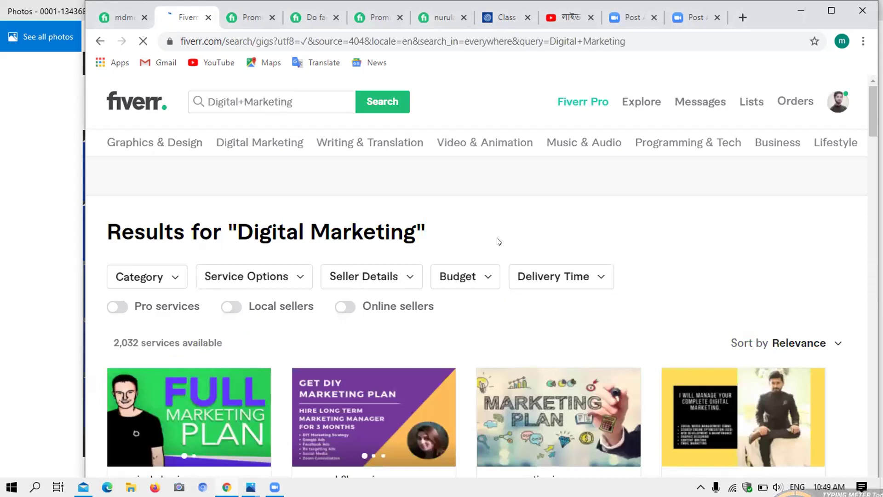
pyautogui.click(94, 36)
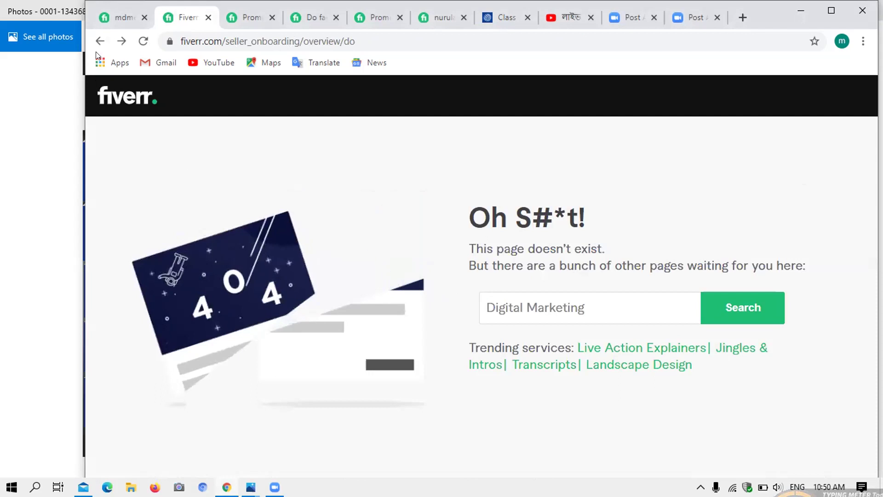
pyautogui.click(143, 40)
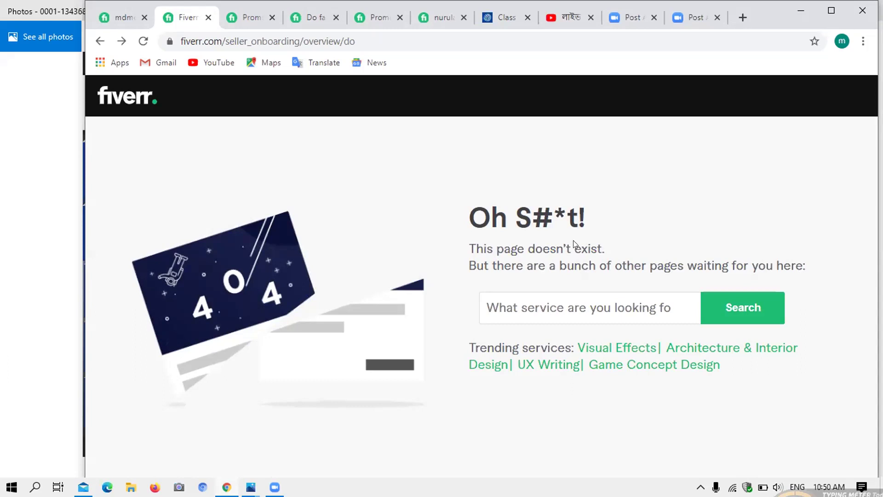
# - Run an empty search from the 404 page to reach the 'No Results Found' page
pyautogui.click(712, 314)
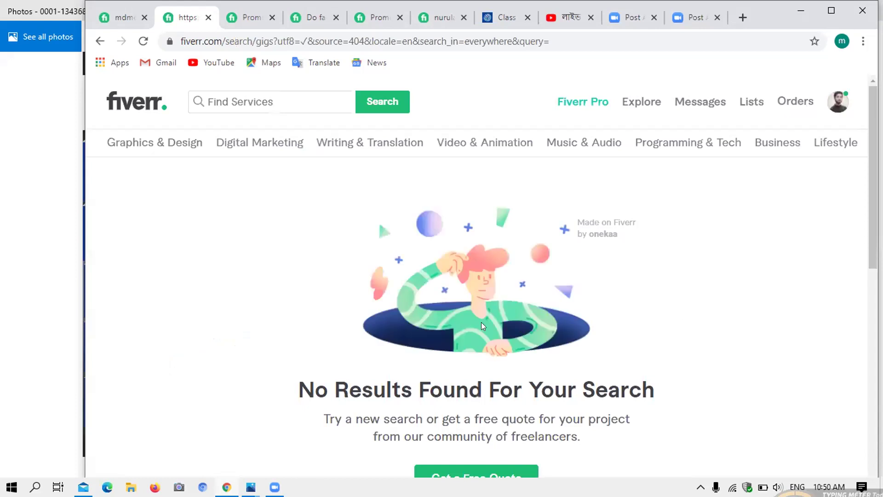
pyautogui.scroll(-10, 479, 317)
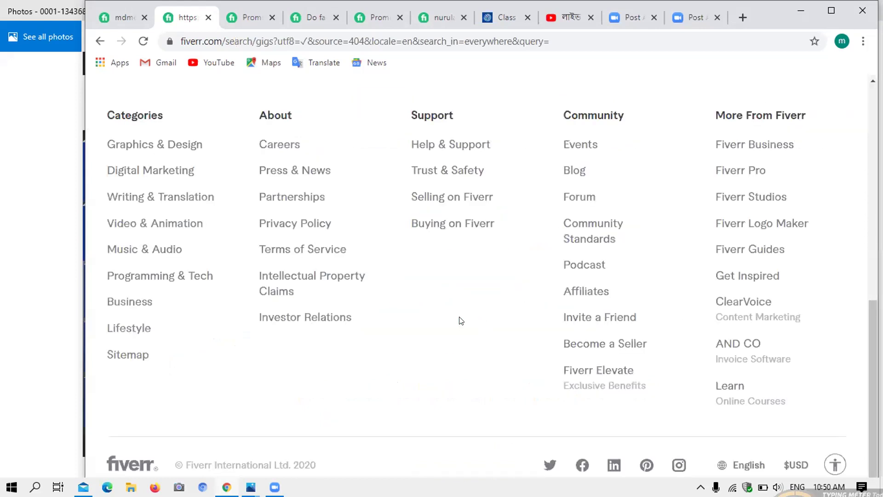
pyautogui.scroll(10, 461, 321)
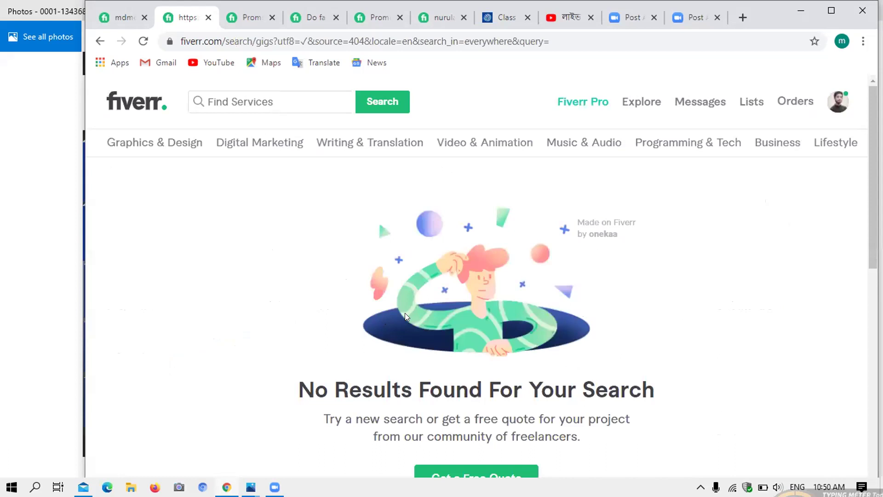
pyautogui.moveTo(873, 252); pyautogui.dragTo(873, 261)
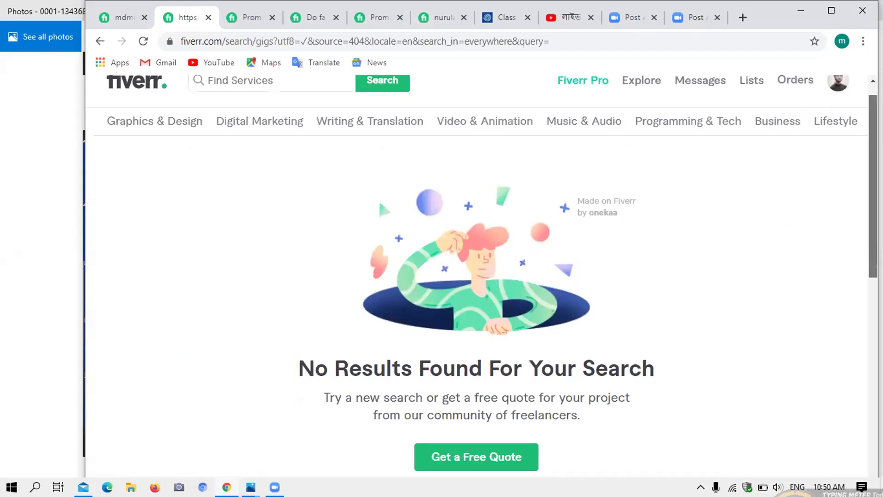
pyautogui.scroll(-2, 482, 276)
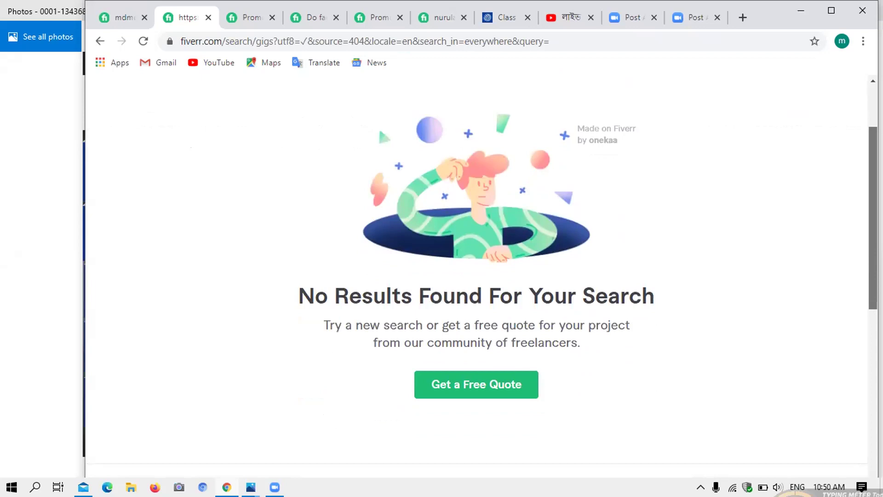
pyautogui.scroll(2, 379, 131)
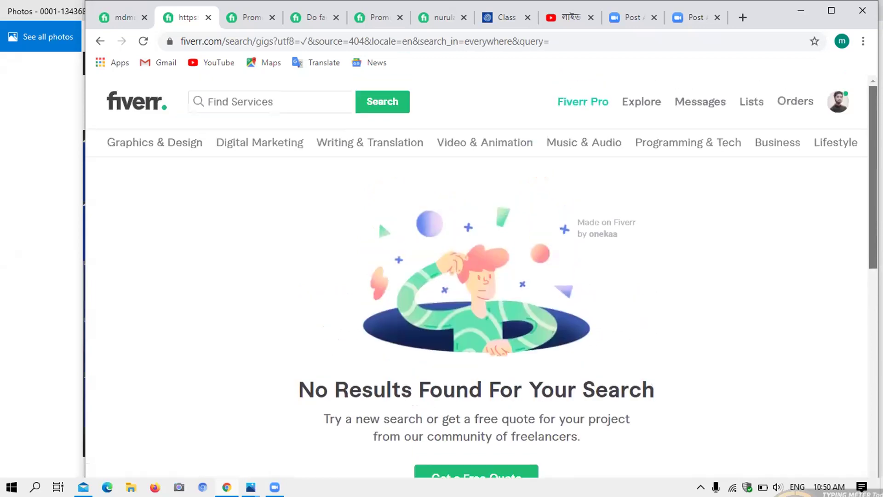
pyautogui.click(834, 103)
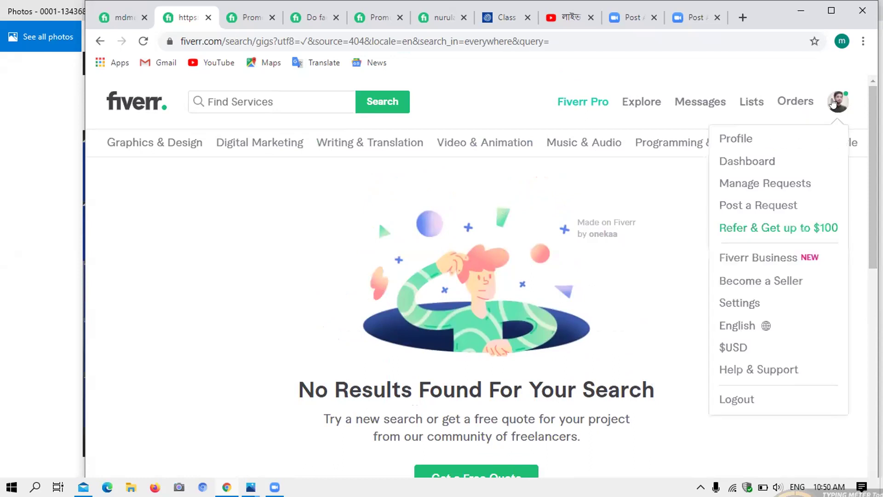
# - Open the profile and type 'Digital Marketing' into the industry field
pyautogui.click(731, 140)
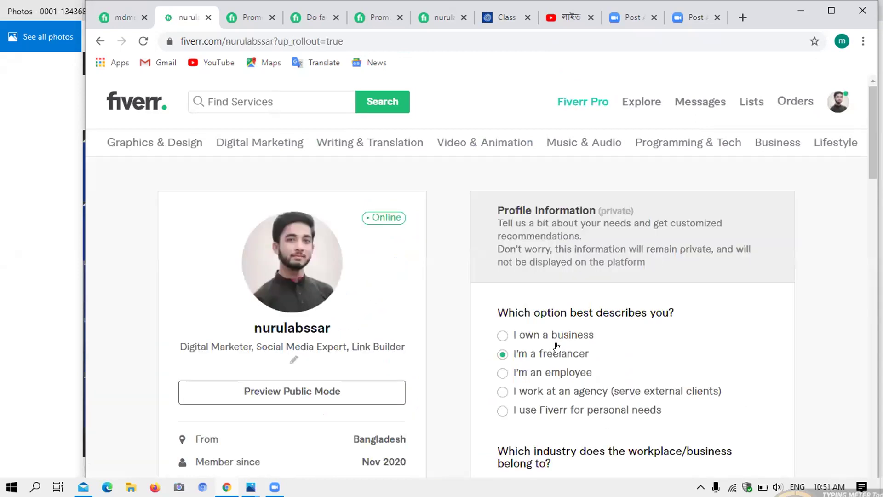
pyautogui.scroll(-10, 559, 345)
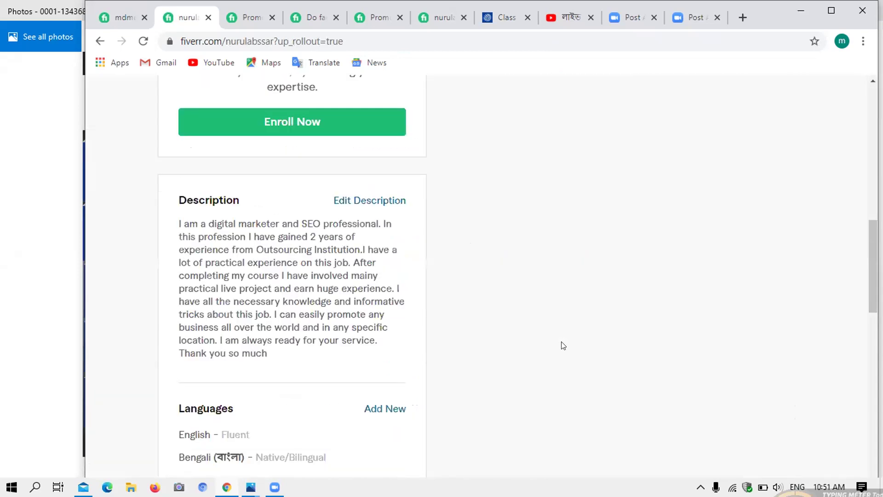
pyautogui.scroll(7, 598, 329)
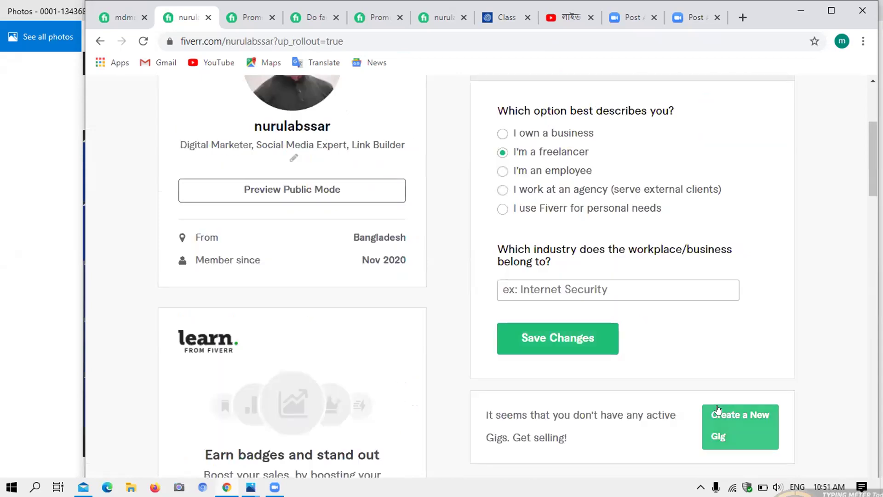
pyautogui.click(617, 286)
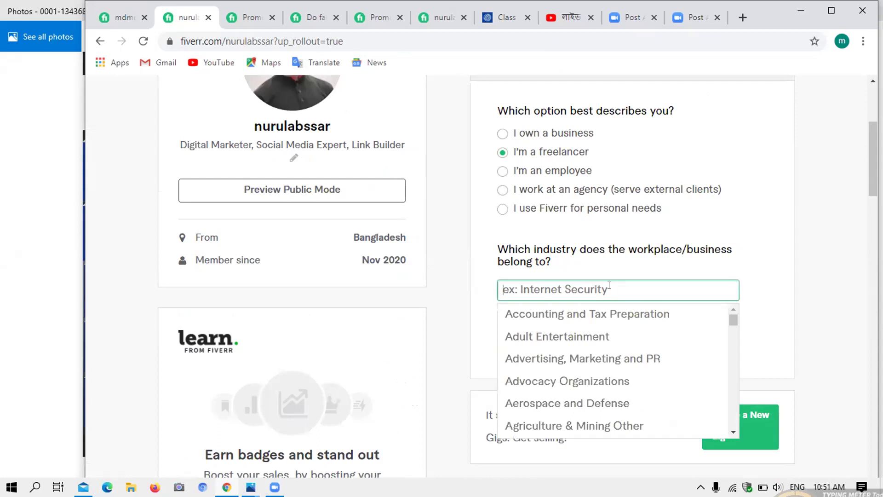
pyautogui.write('Digi')
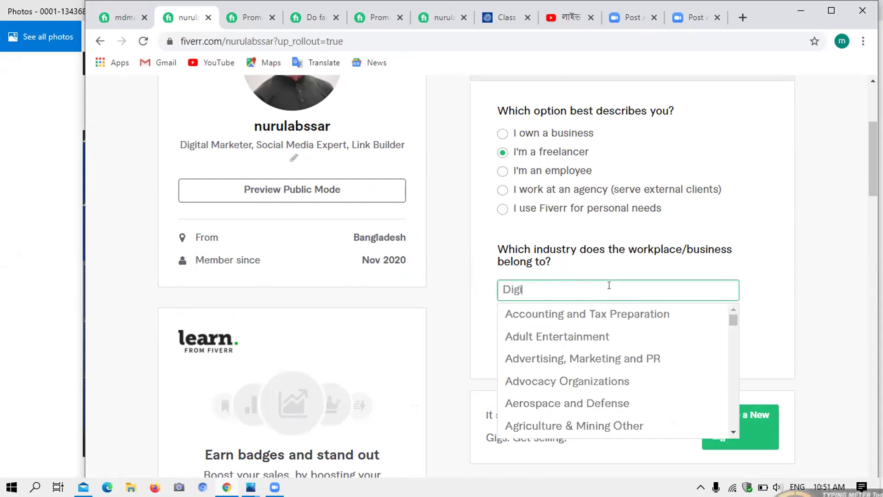
pyautogui.write('tal ')
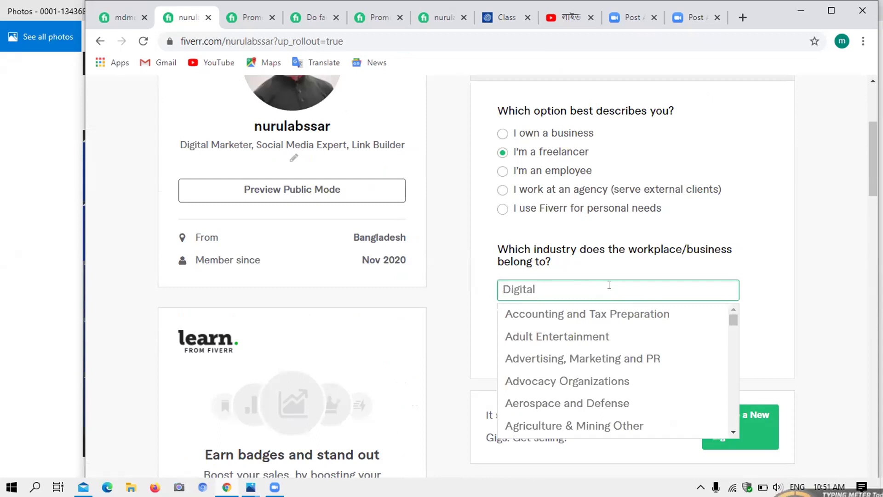
pyautogui.write('Marketing')
pyautogui.press('Down')
pyautogui.press('Down')
pyautogui.press('Down')
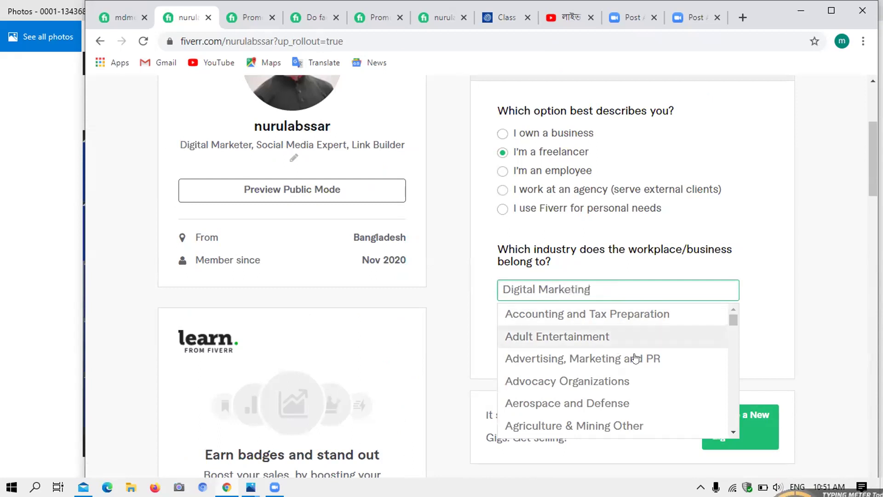
pyautogui.scroll(1, 635, 359)
pyautogui.scroll(4, 636, 359)
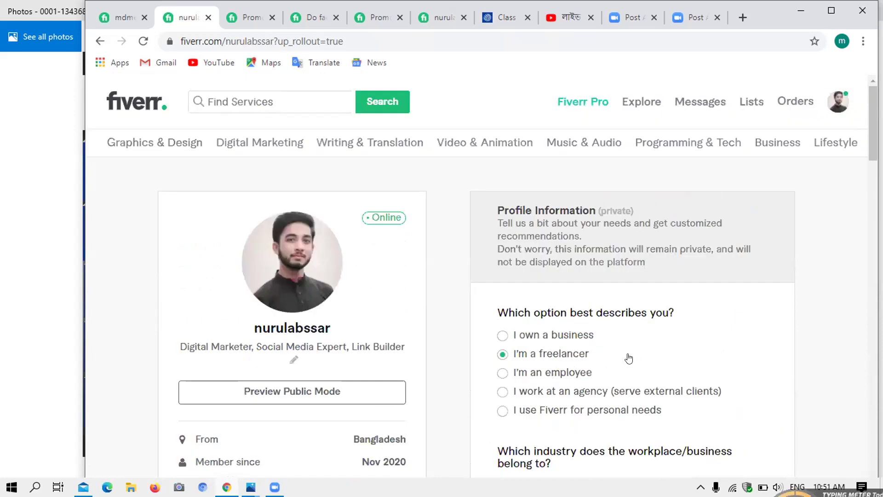
pyautogui.scroll(-9, 629, 357)
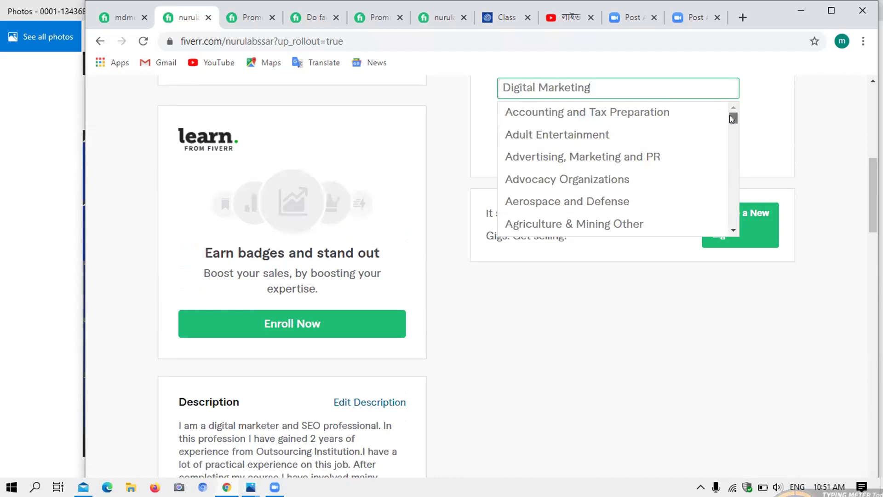
pyautogui.moveTo(730, 116); pyautogui.dragTo(727, 125)
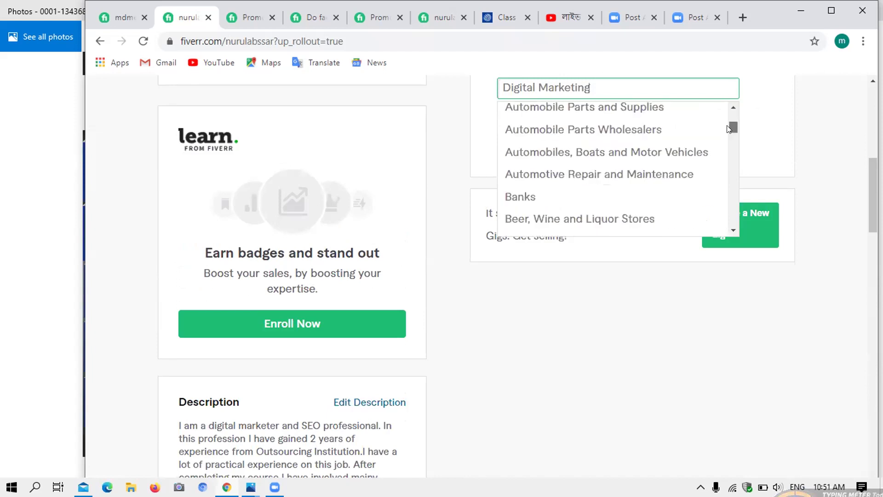
pyautogui.moveTo(729, 129); pyautogui.dragTo(727, 142)
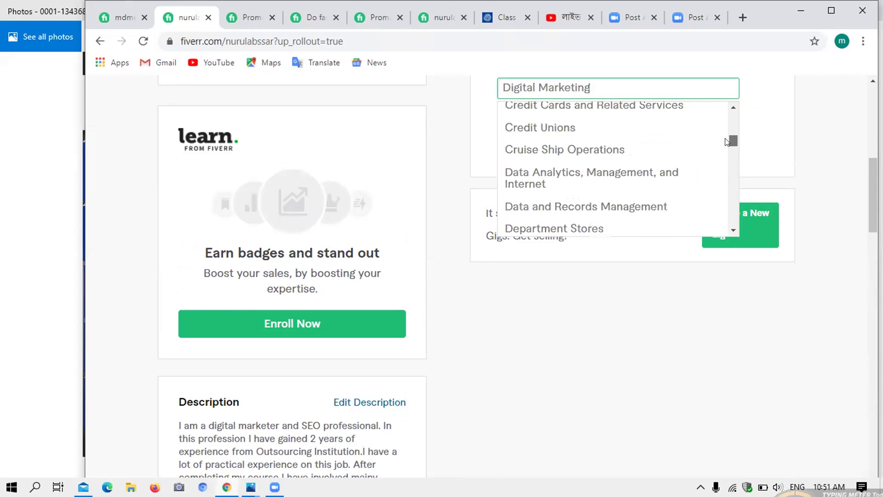
pyautogui.moveTo(727, 142); pyautogui.dragTo(727, 143)
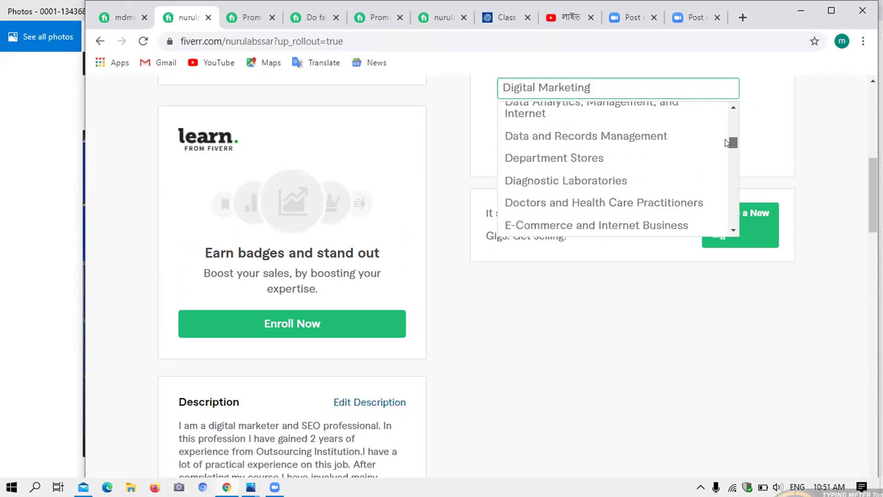
pyautogui.moveTo(727, 142); pyautogui.dragTo(721, 162)
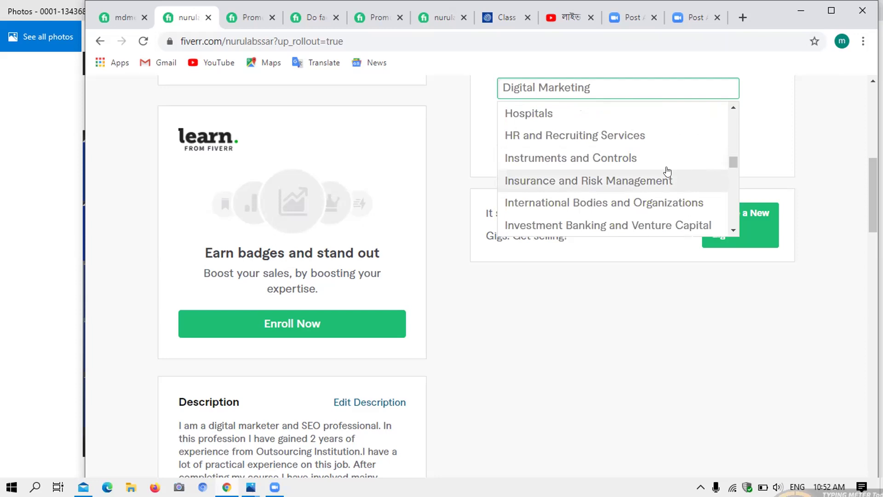
# - Pick Other from the industry list and save the private profile information
pyautogui.scroll(-5, 616, 164)
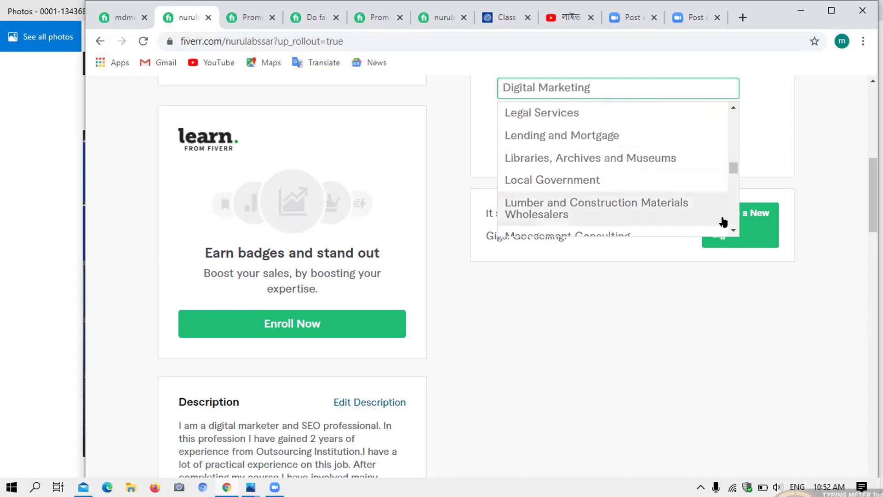
pyautogui.scroll(-2, 727, 229)
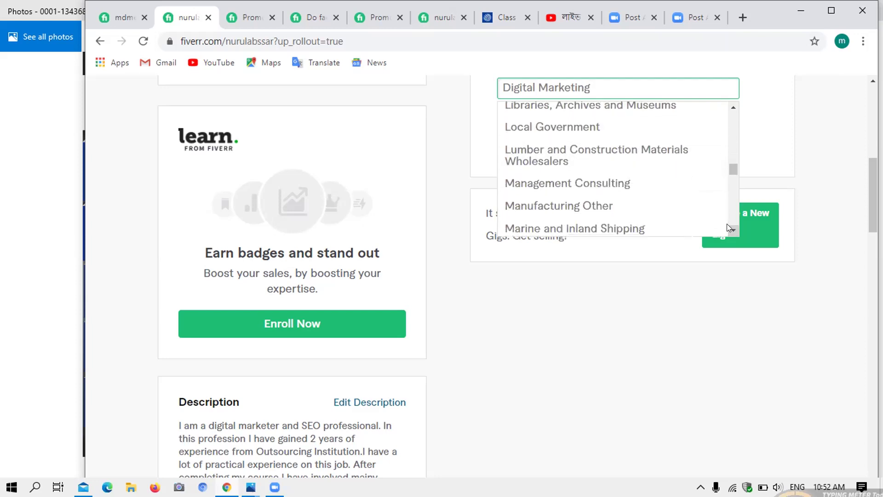
pyautogui.scroll(-1, 727, 224)
pyautogui.scroll(-3, 727, 223)
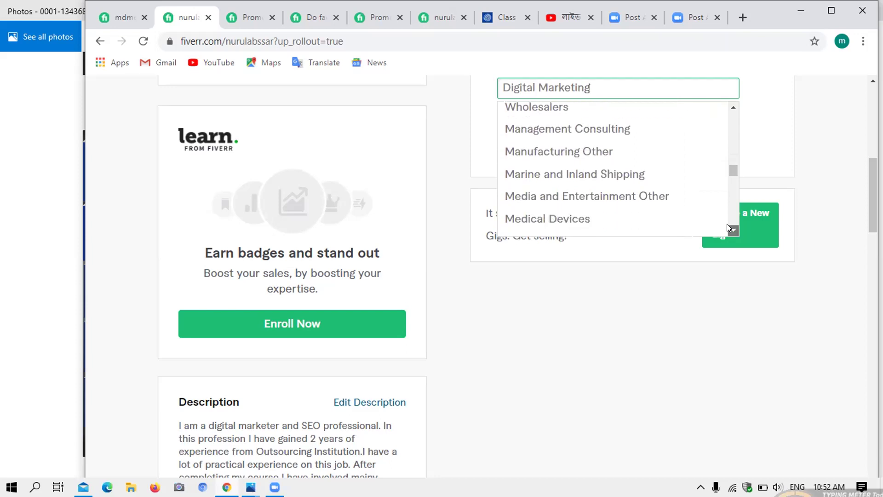
pyautogui.scroll(-1, 727, 224)
pyautogui.scroll(-4, 726, 224)
pyautogui.scroll(-5, 728, 224)
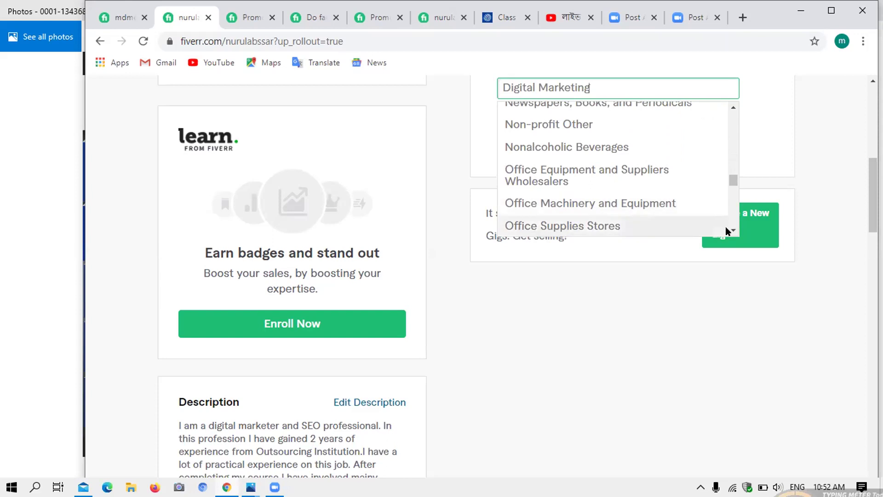
pyautogui.scroll(-3, 730, 224)
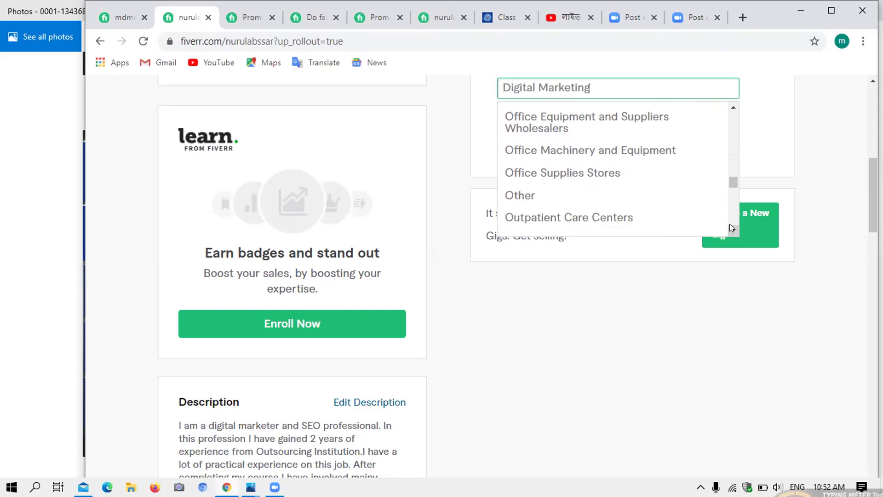
pyautogui.scroll(-2, 730, 228)
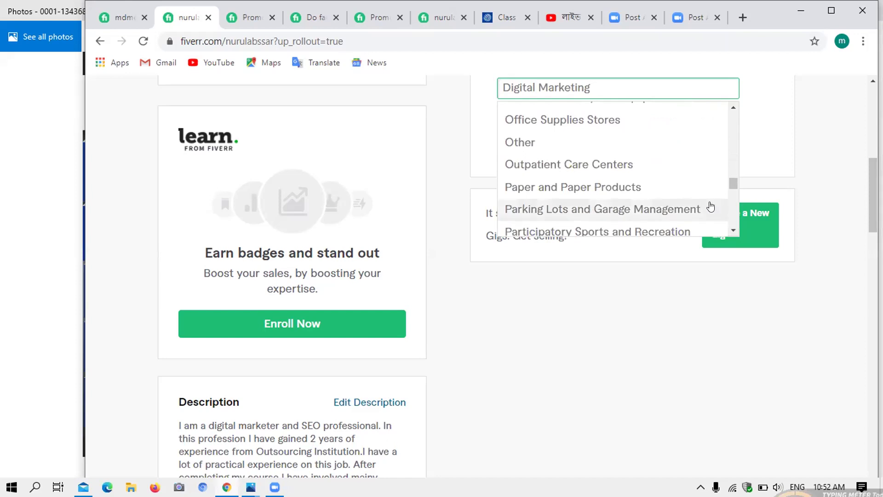
pyautogui.click(515, 142)
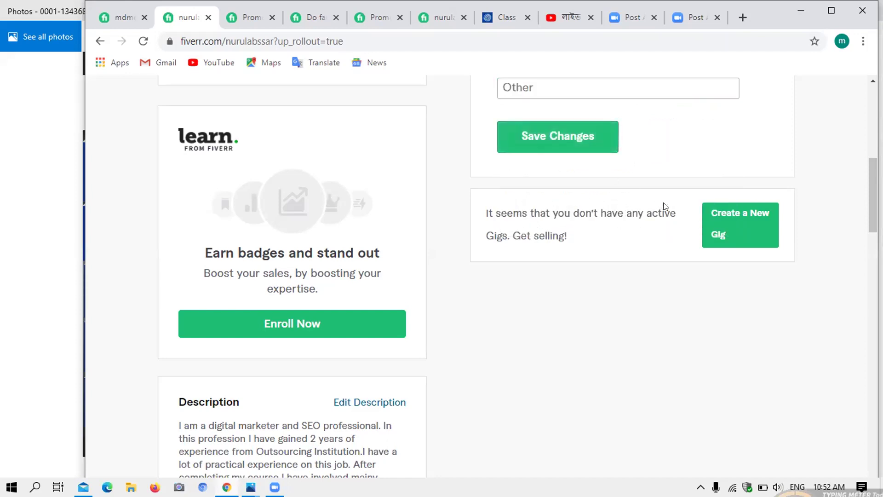
pyautogui.doubleClick(569, 130)
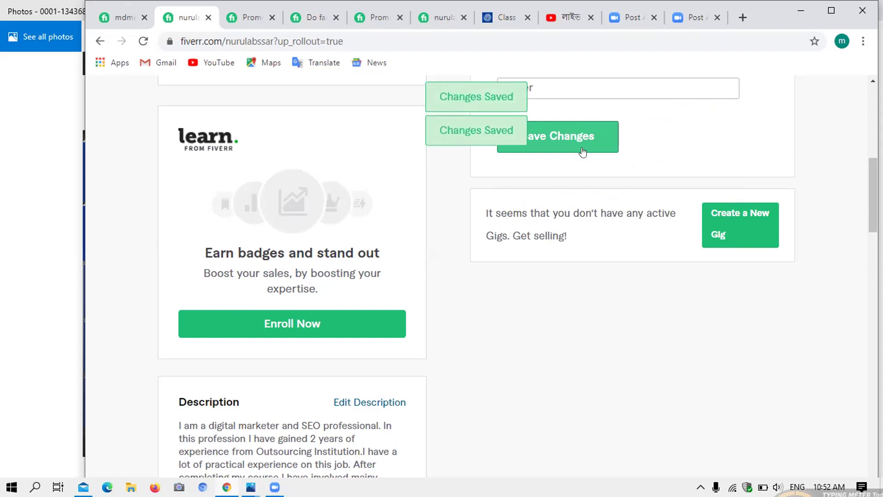
pyautogui.click(732, 233)
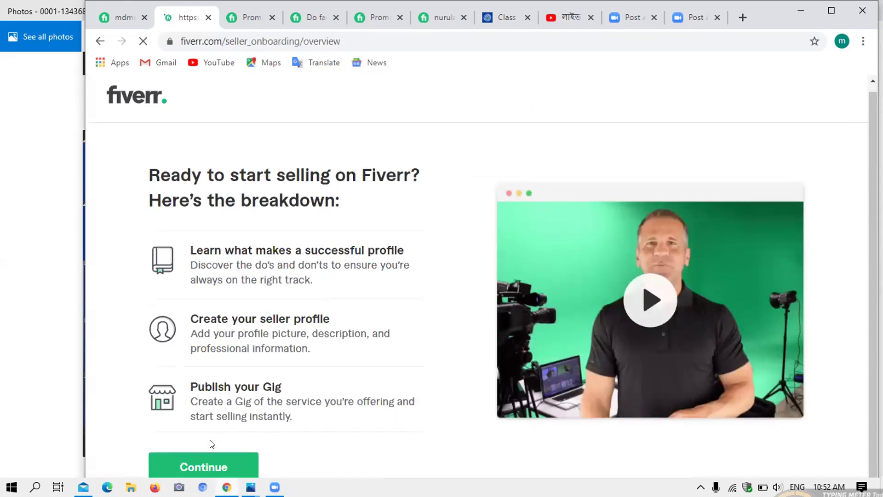
# - Continue past the successful-profile and 'steer clear of' pages to the Personal Info form
pyautogui.click(204, 465)
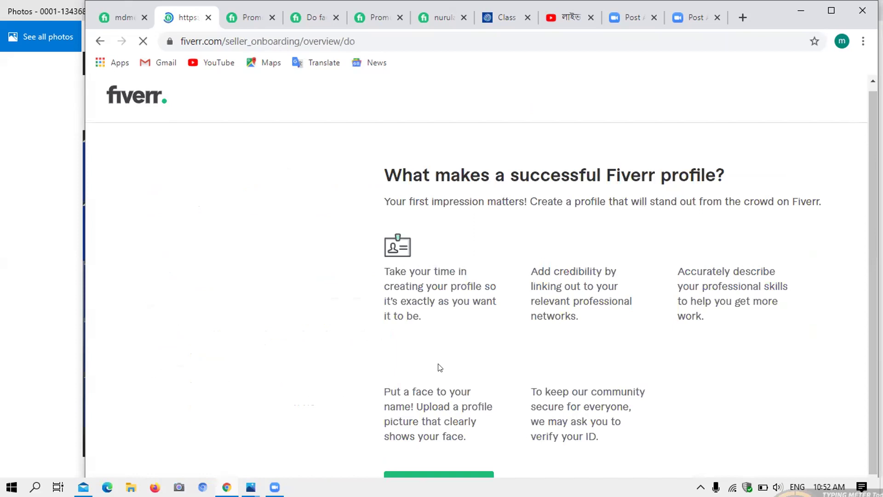
pyautogui.scroll(-1, 460, 350)
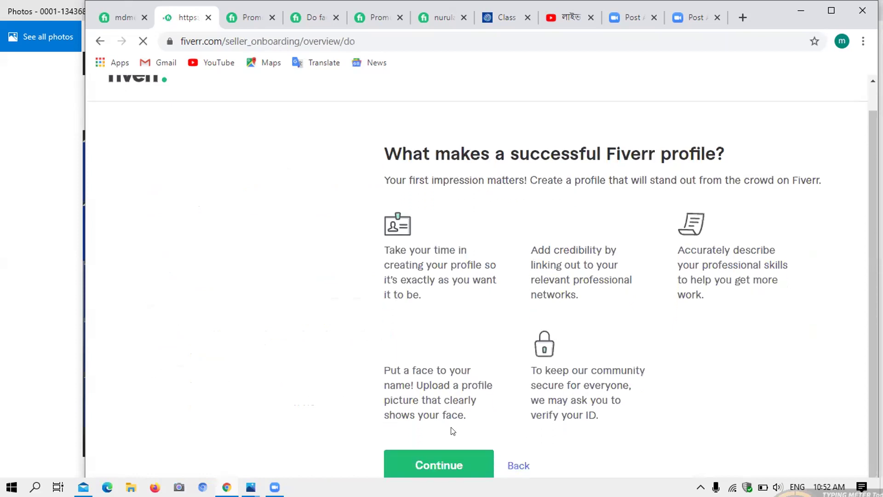
pyautogui.click(449, 465)
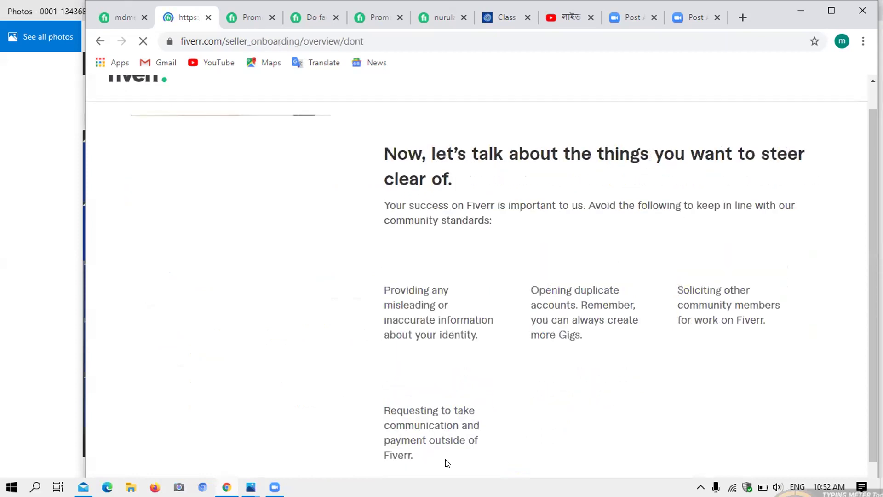
pyautogui.scroll(-1, 561, 375)
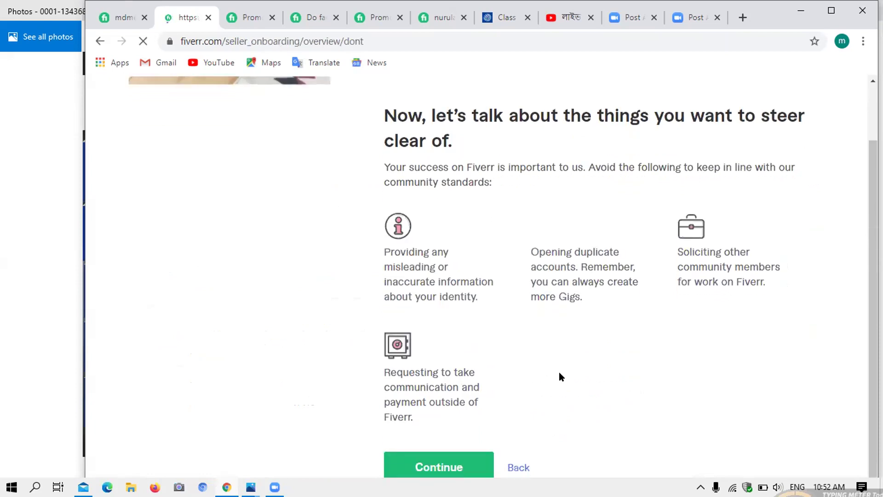
pyautogui.scroll(2, 524, 377)
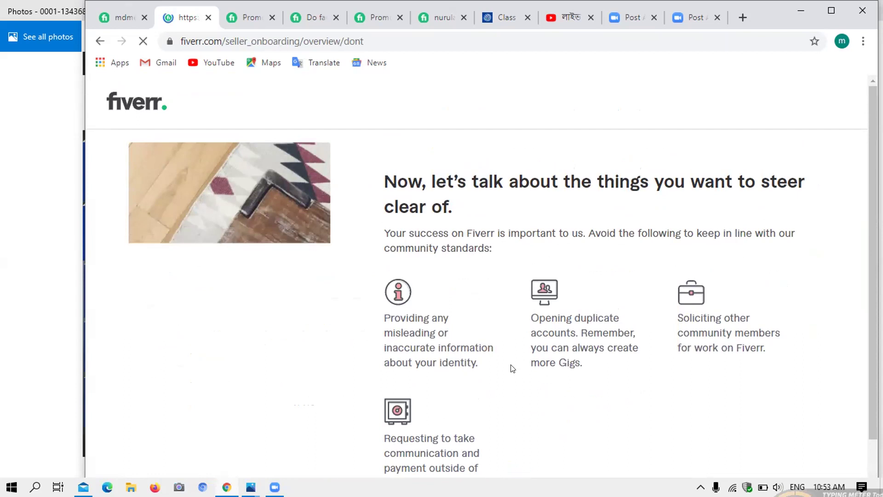
pyautogui.scroll(-1, 510, 367)
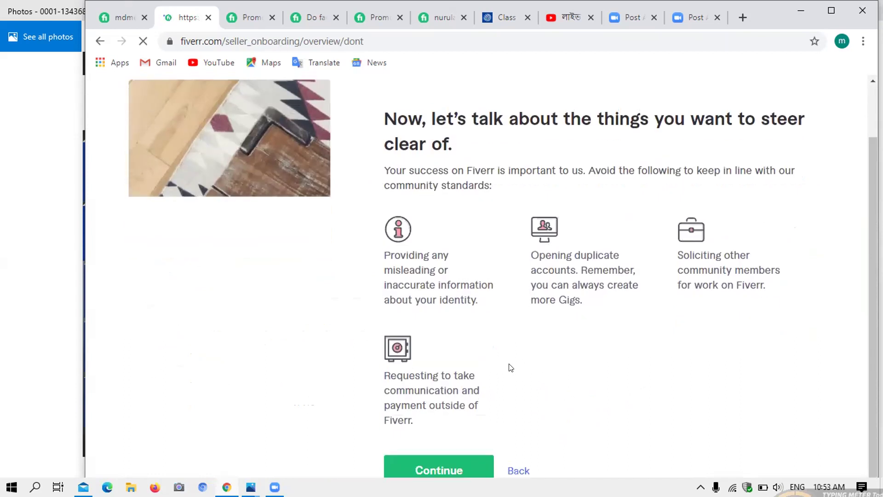
pyautogui.click(441, 462)
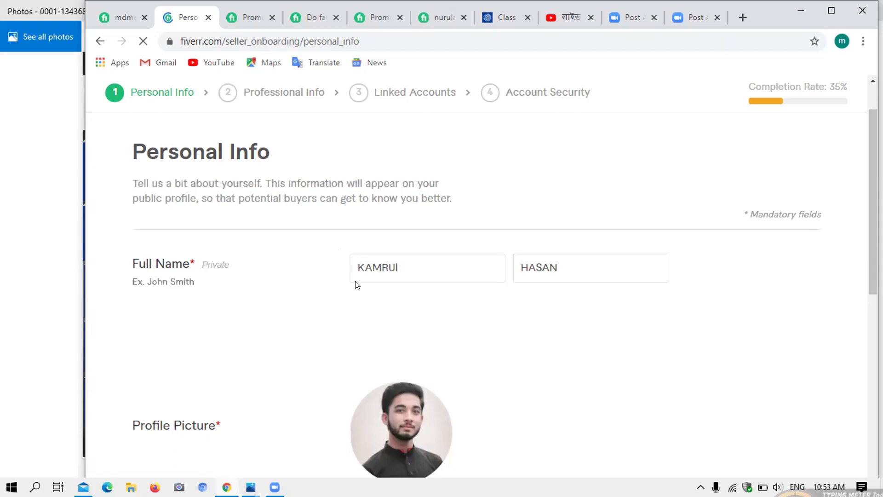
# - Check the name, description and languages, then submit Personal Info to reach Professional Info
pyautogui.click(452, 258)
pyautogui.scroll(-10, 499, 329)
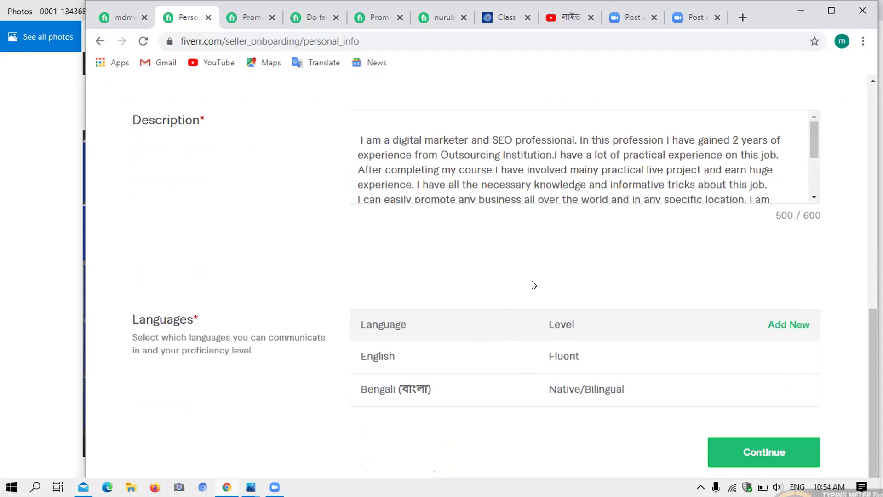
pyautogui.click(762, 459)
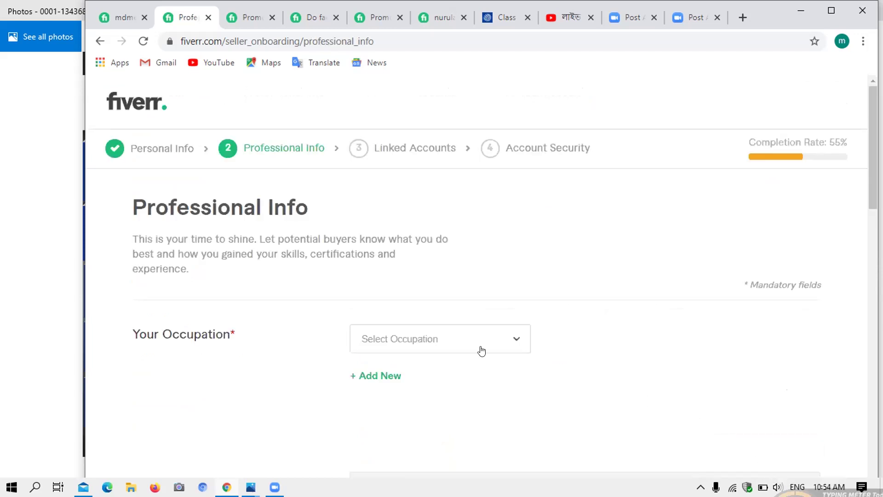
pyautogui.click(523, 340)
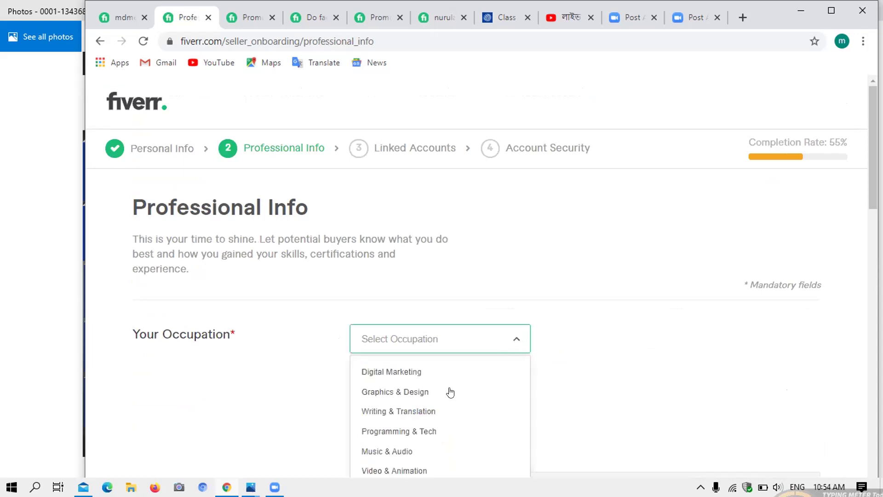
# - Choose Digital Marketing as the occupation
pyautogui.scroll(-9, 444, 392)
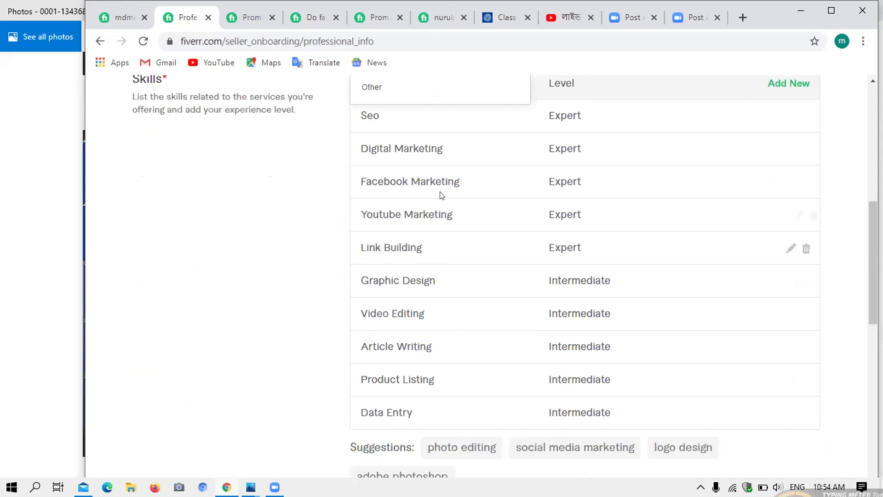
pyautogui.click(421, 142)
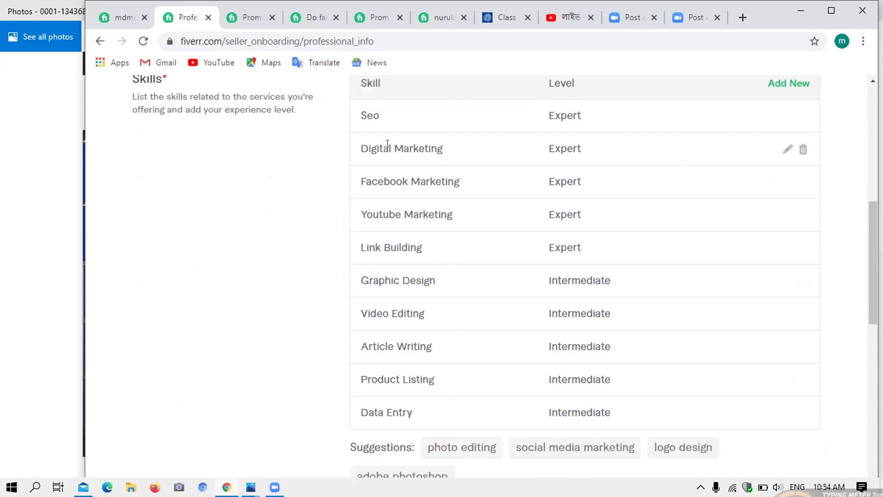
pyautogui.scroll(15, 388, 144)
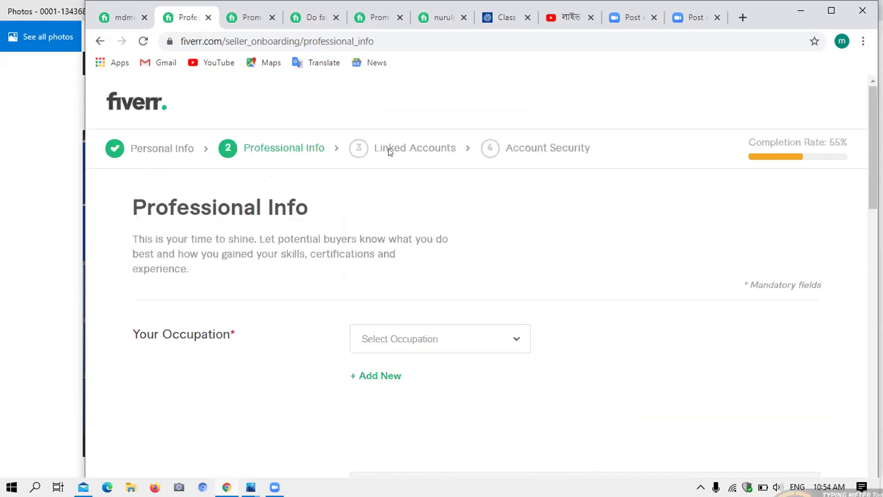
pyautogui.click(423, 339)
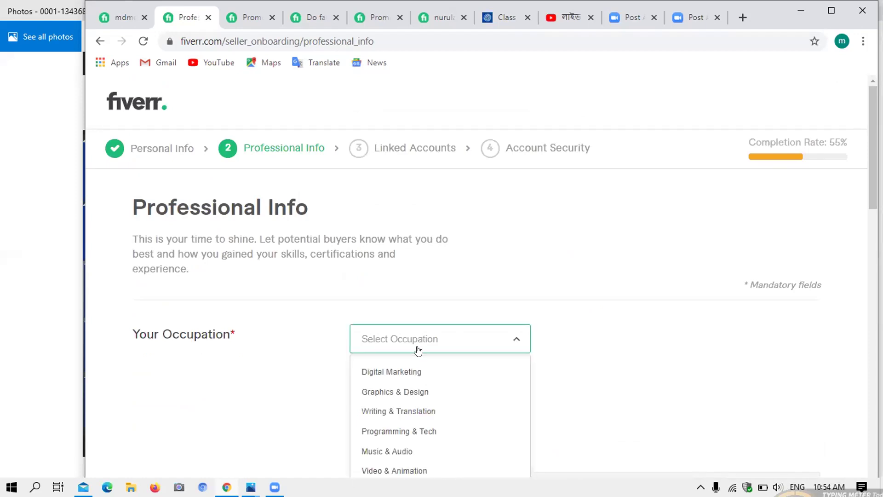
pyautogui.click(407, 371)
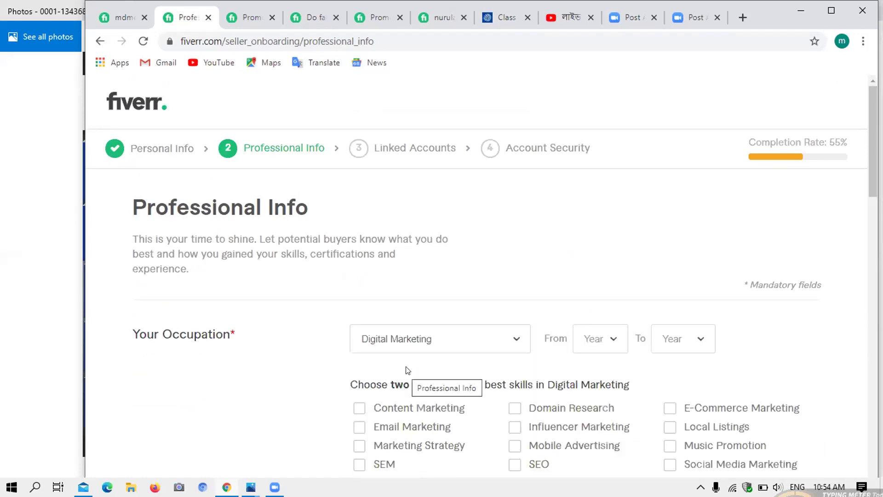
pyautogui.scroll(-10, 458, 290)
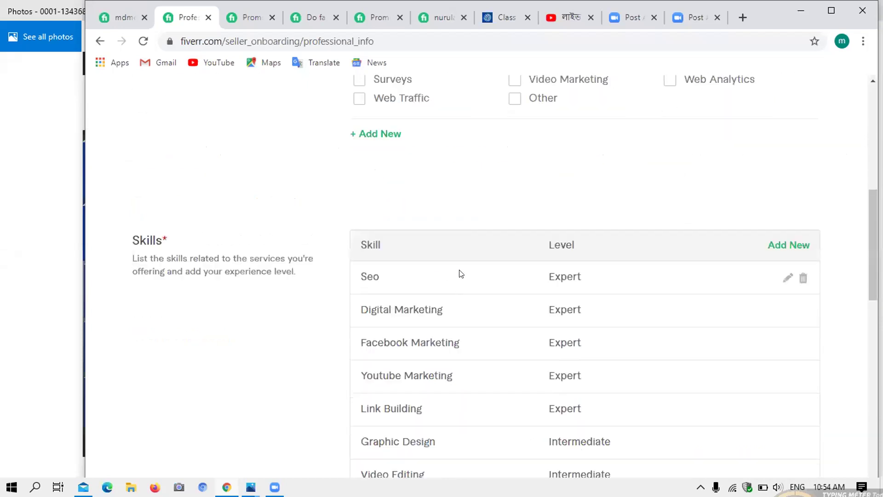
pyautogui.scroll(10, 461, 265)
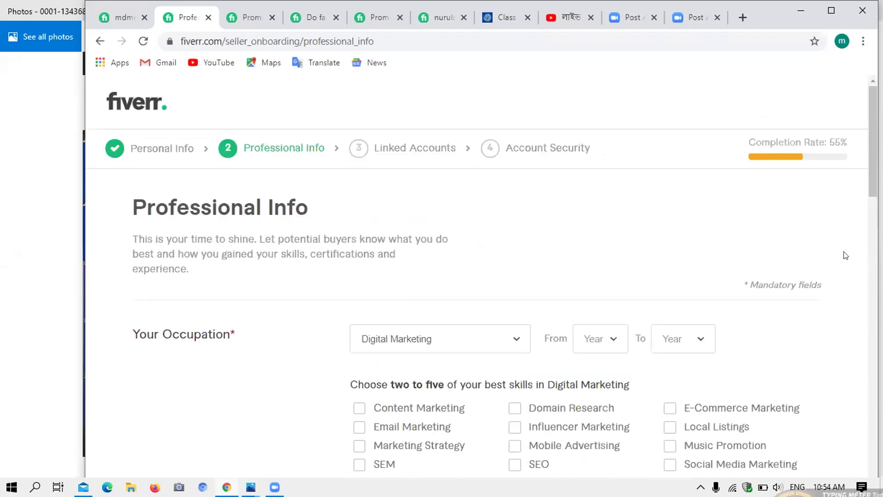
pyautogui.moveTo(867, 181); pyautogui.dragTo(866, 226)
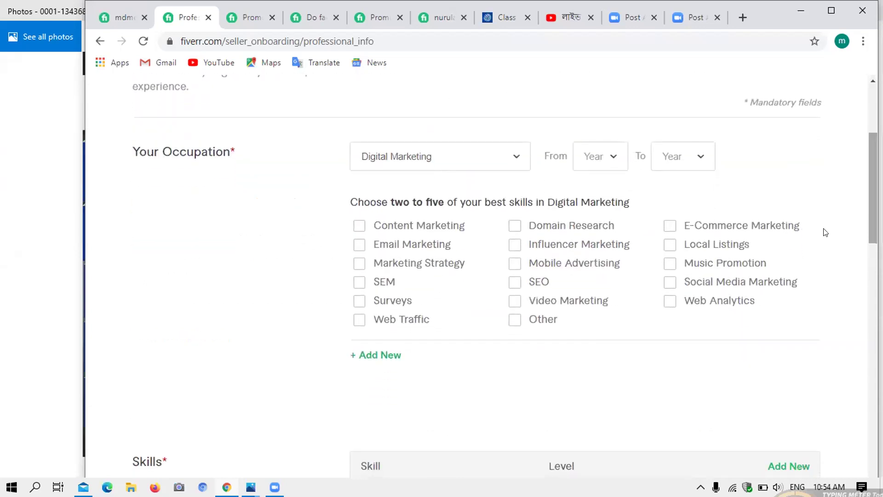
# - Set years 2019 to 2020 and tick Email Marketing, SEO, Social Media Marketing, Influencer Marketing
pyautogui.click(616, 153)
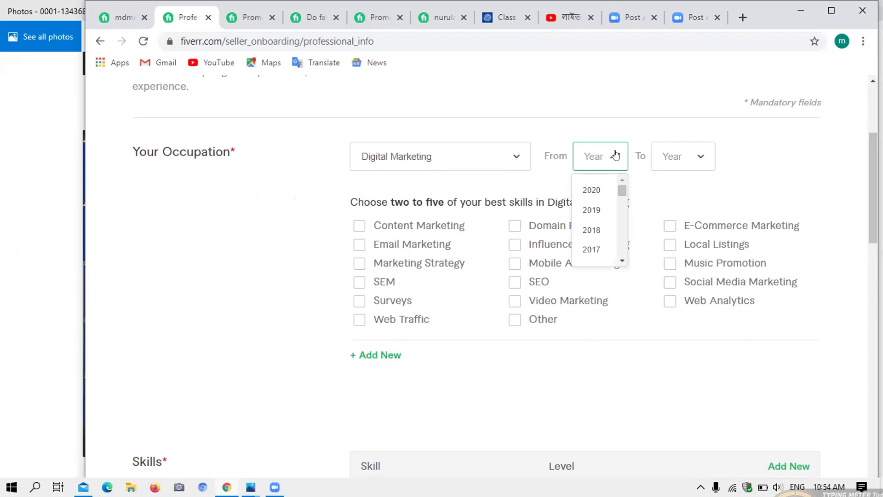
pyautogui.click(593, 208)
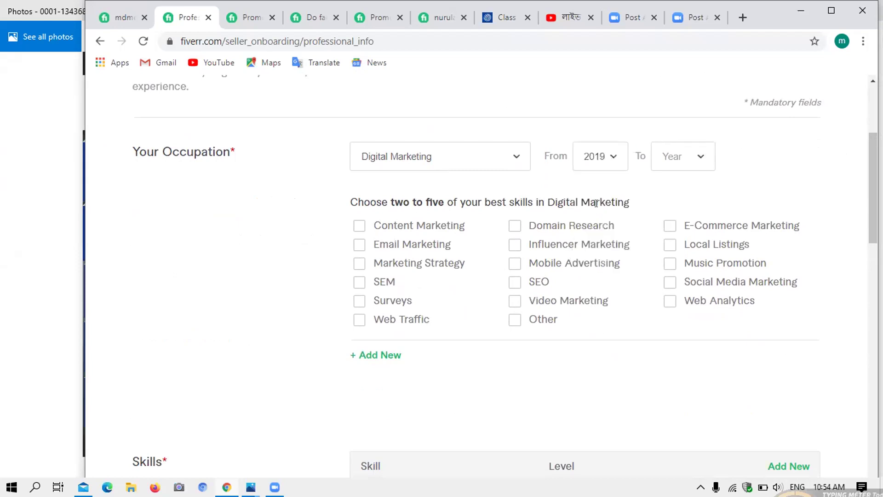
pyautogui.click(698, 160)
pyautogui.click(681, 189)
pyautogui.click(357, 244)
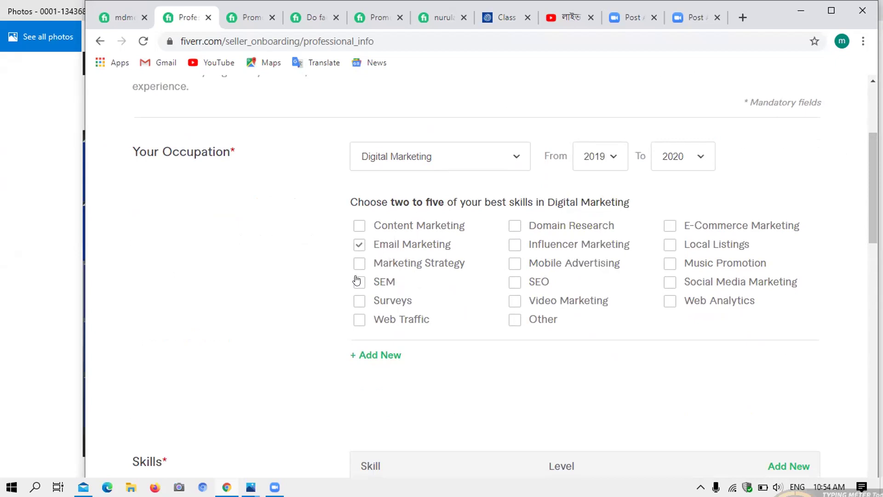
pyautogui.click(512, 282)
pyautogui.click(668, 282)
pyautogui.click(513, 248)
# - Submit the professional info to move on to Linked Accounts
pyautogui.scroll(-10, 542, 329)
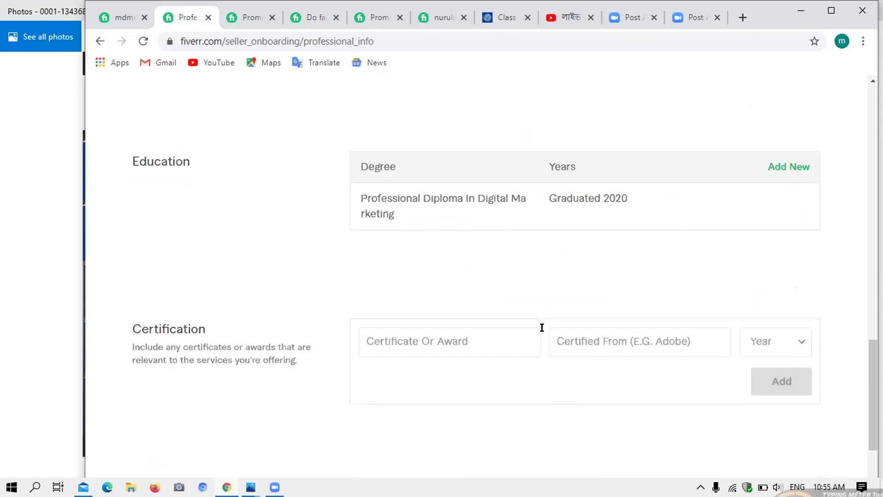
pyautogui.moveTo(502, 217)
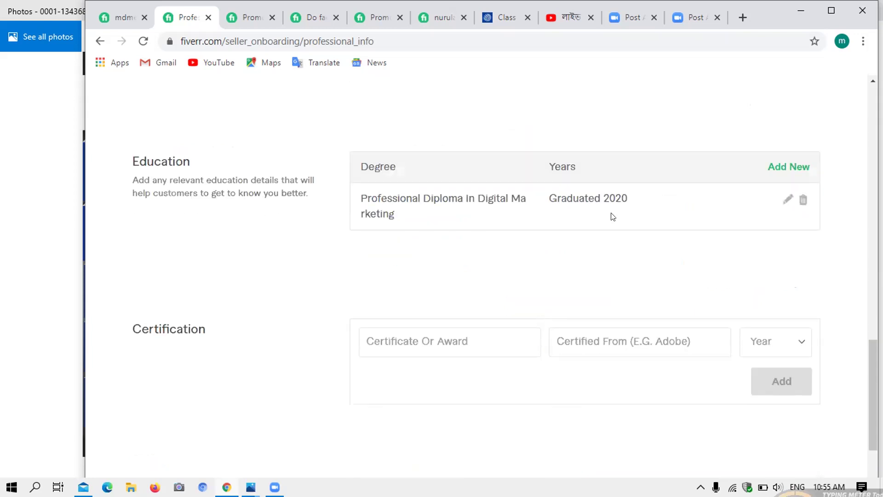
pyautogui.scroll(-3, 426, 333)
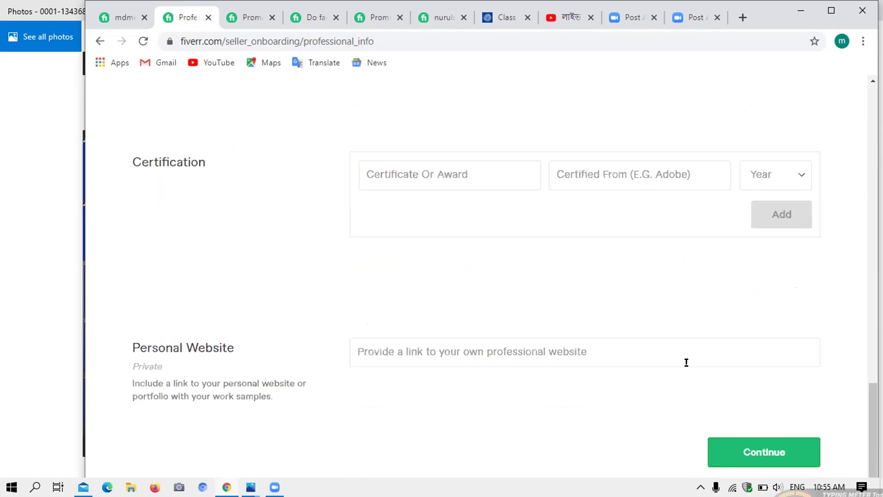
pyautogui.moveTo(684, 315)
pyautogui.moveTo(583, 329)
pyautogui.click(760, 452)
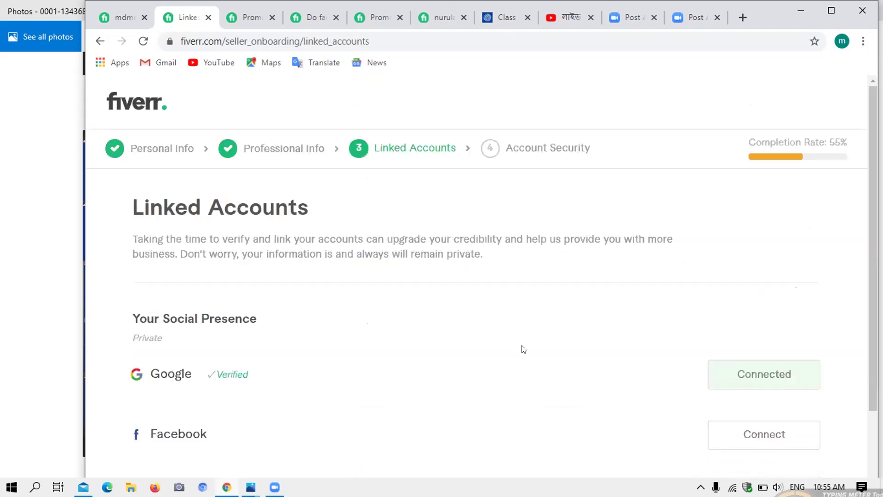
# - Continue from Linked Accounts with only Google connected to the Account Security step
pyautogui.scroll(-2, 522, 349)
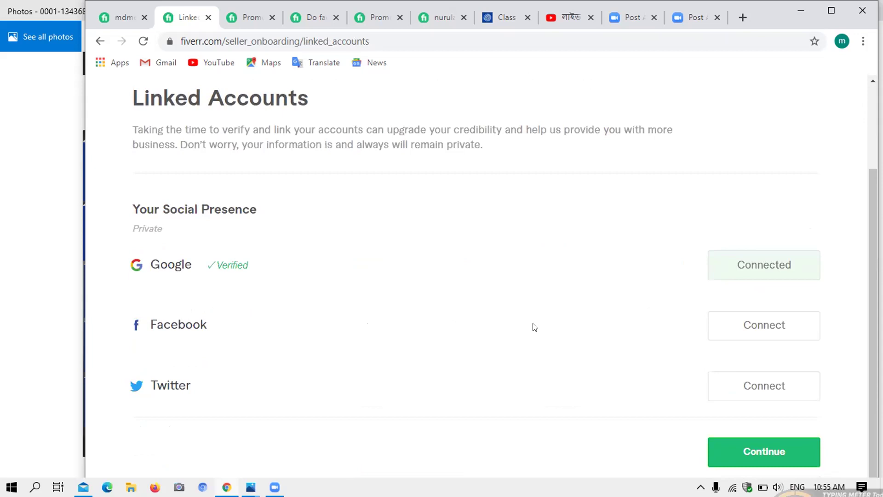
pyautogui.click(735, 451)
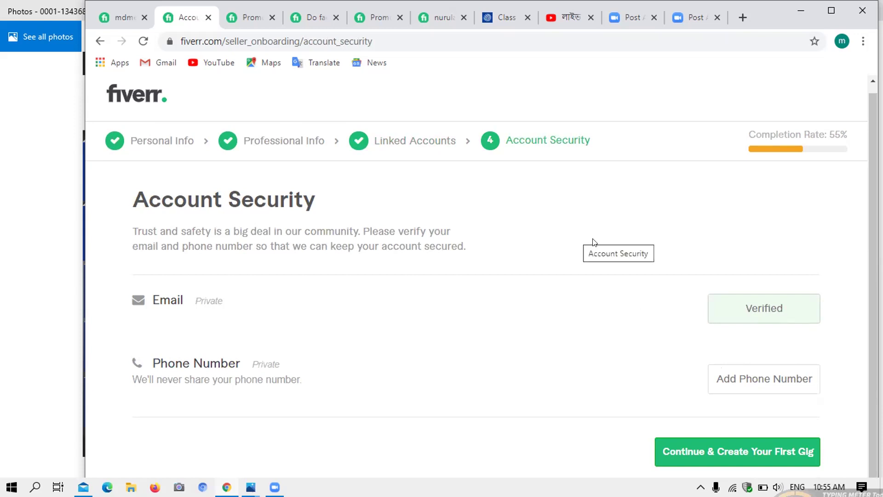
# - Open the Verify Phone Number dialog with Bangladesh (+880) selected, ready for the number
pyautogui.click(733, 382)
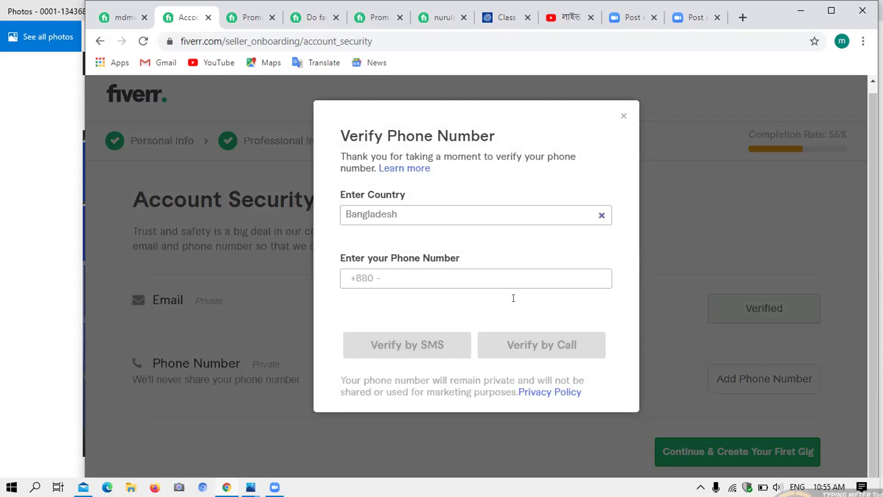
pyautogui.click(412, 275)
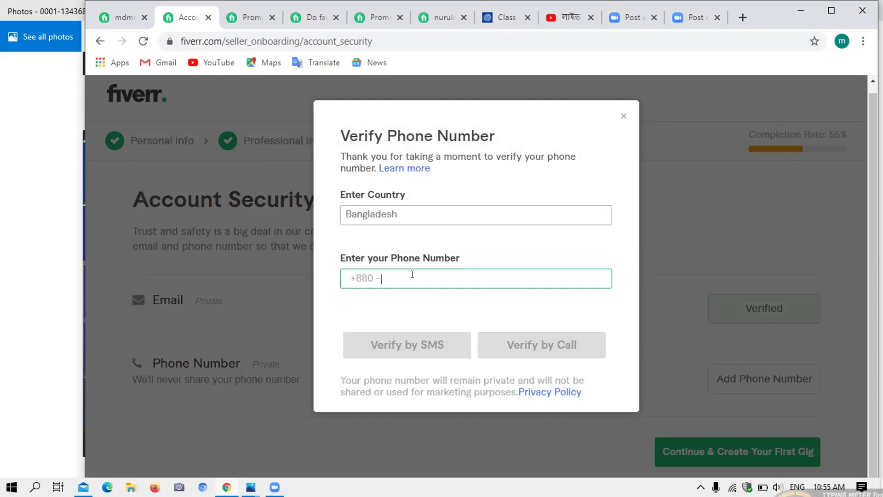
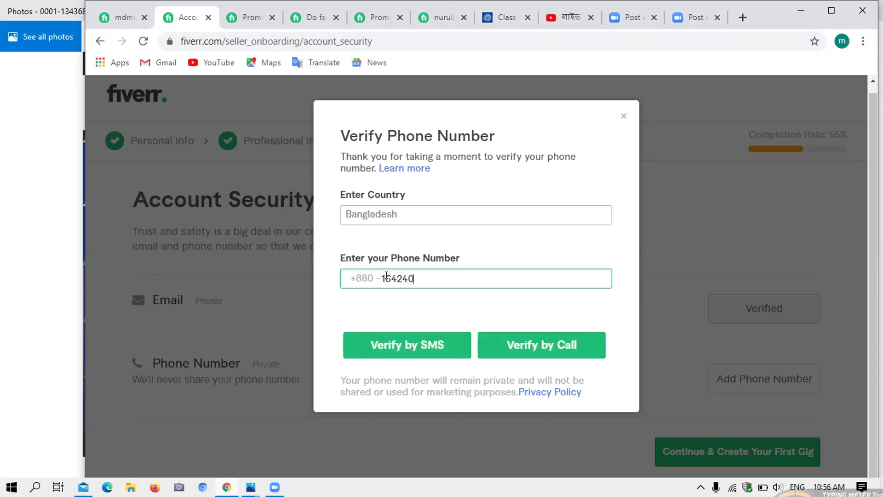
# - Enter the seller's mobile number after +880 and request an SMS verification code
pyautogui.click(398, 342)
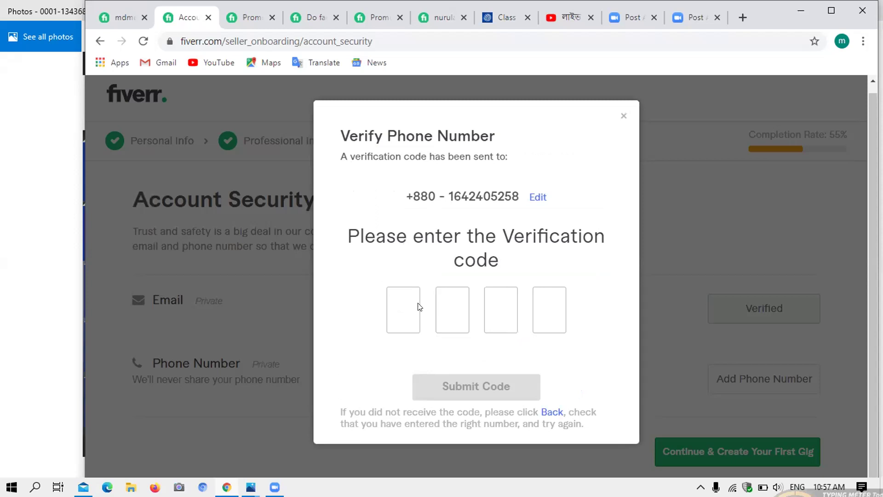
# - Submit the four-digit SMS code to verify the phone and dismiss the success message
pyautogui.click(402, 310)
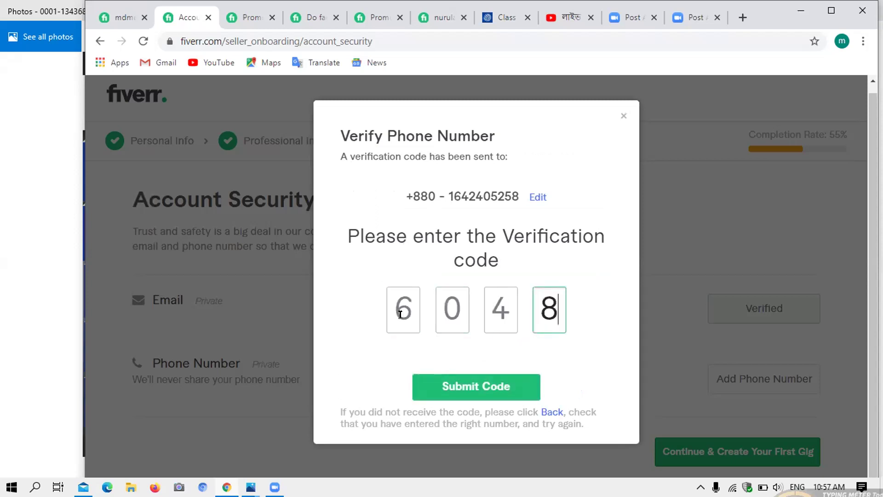
pyautogui.click(439, 388)
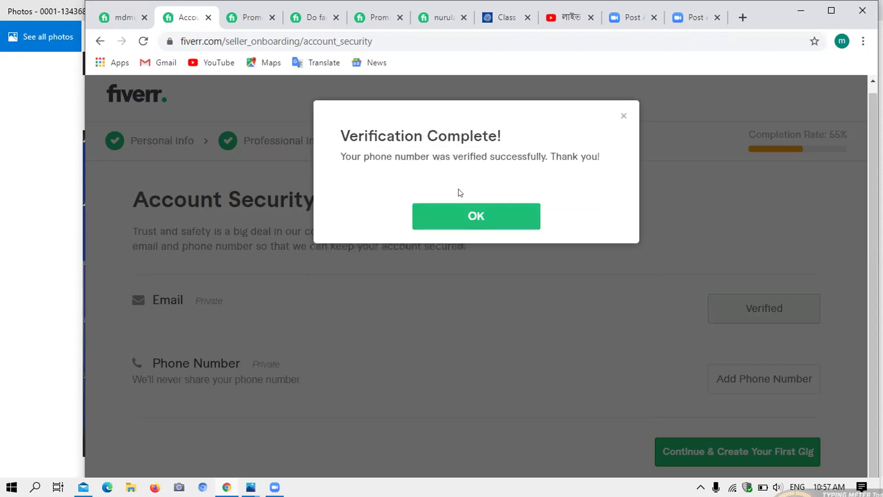
pyautogui.click(455, 214)
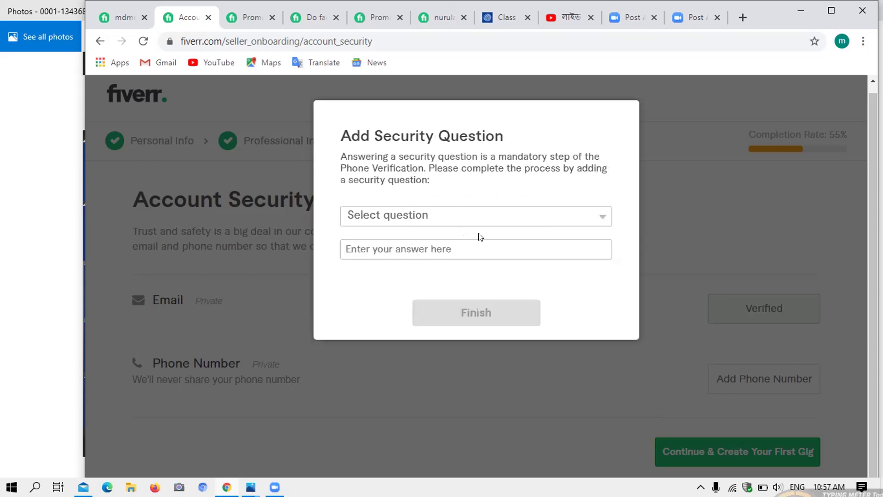
# - Open the Select question dropdown in the Add Security Question dialog
pyautogui.click(462, 217)
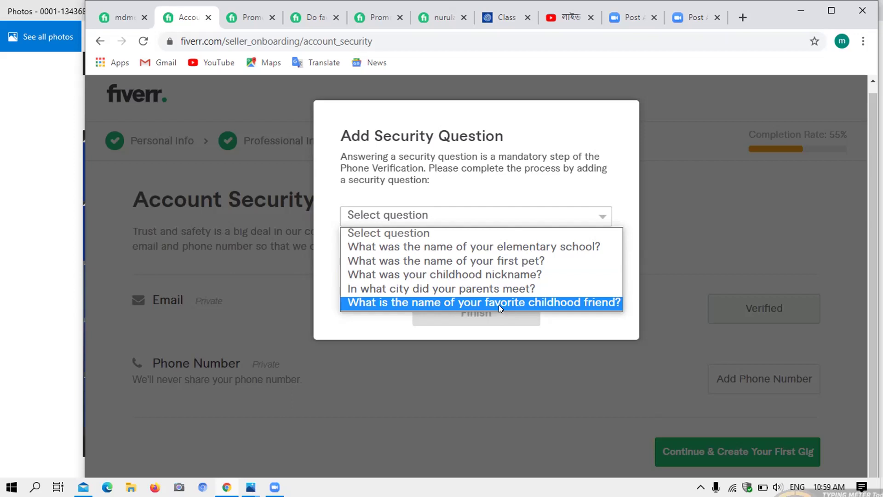
# - Set the favorite childhood friend security question with its answer and dismiss the confirmation
pyautogui.click(492, 302)
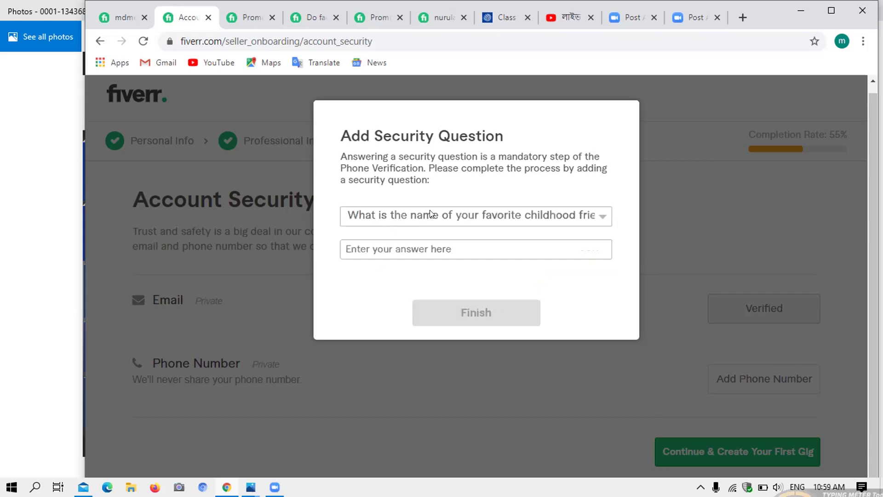
pyautogui.click(460, 246)
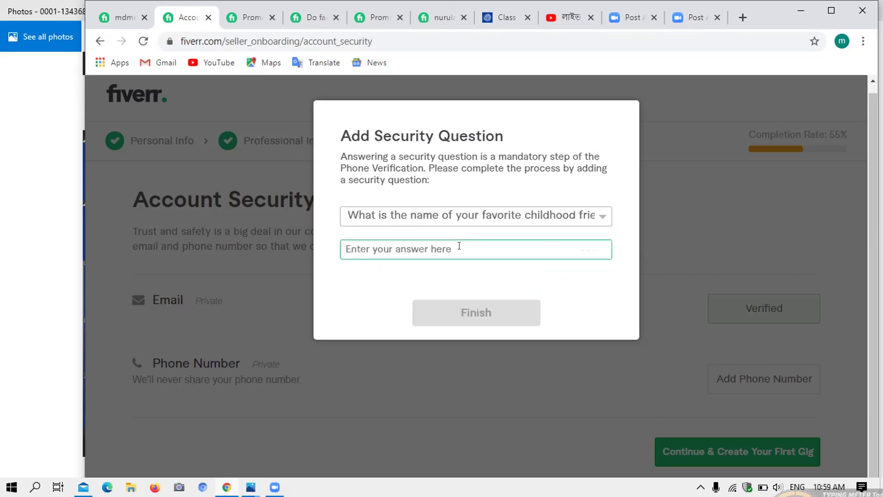
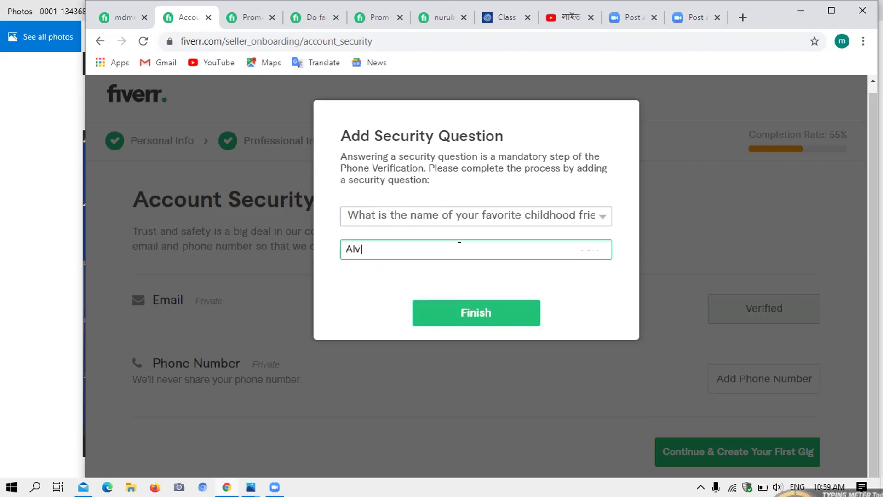
pyautogui.click(472, 309)
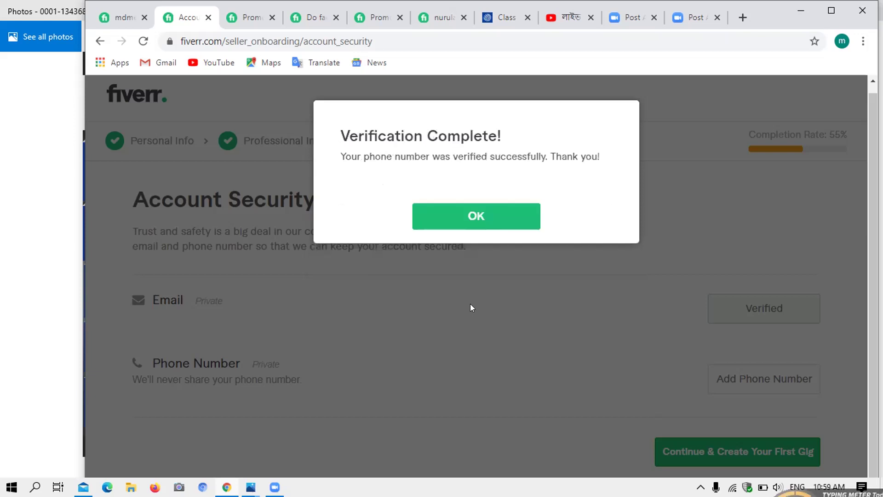
pyautogui.click(460, 217)
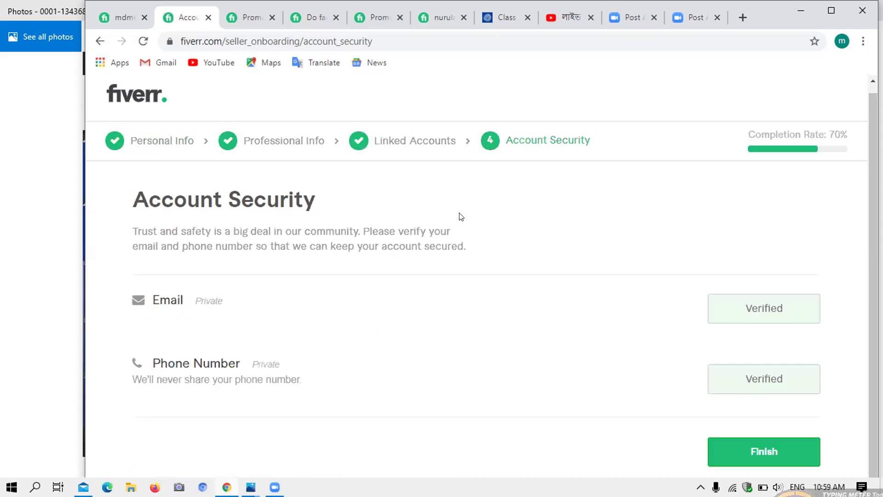
# - Finish Account Security, then choose Edit Profile from the All Done popup
pyautogui.click(732, 444)
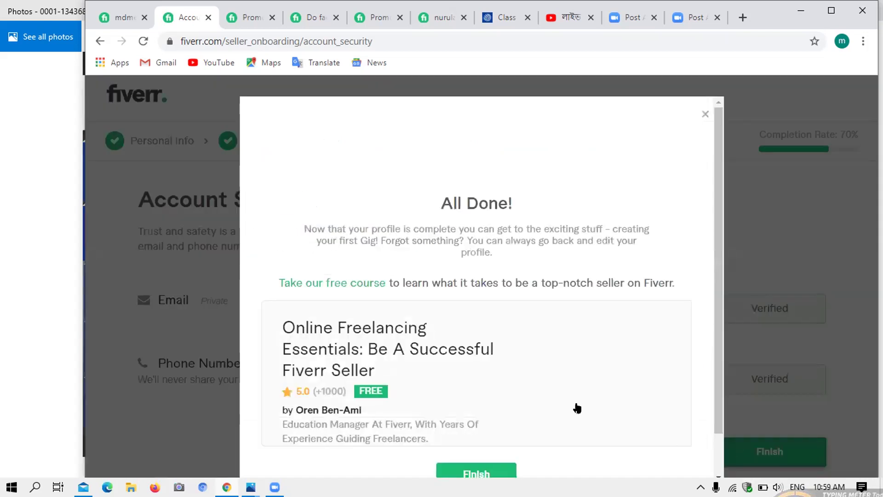
pyautogui.scroll(-1, 570, 400)
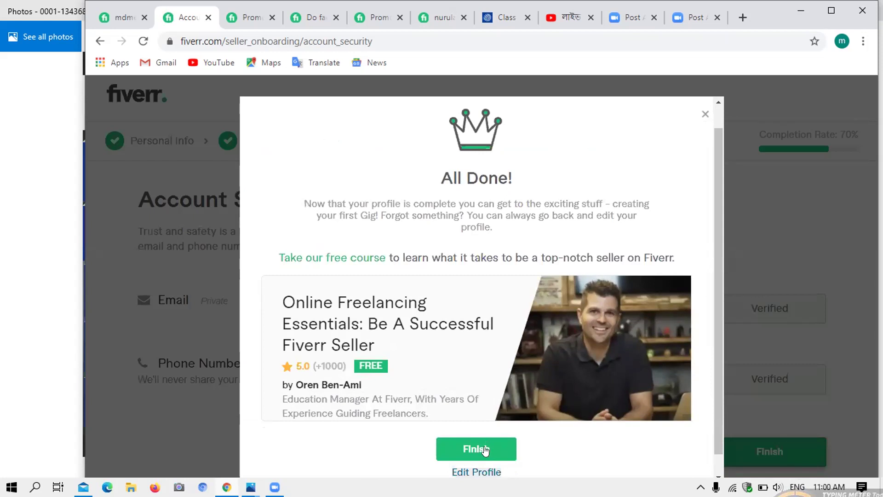
pyautogui.scroll(-1, 486, 448)
pyautogui.click(487, 449)
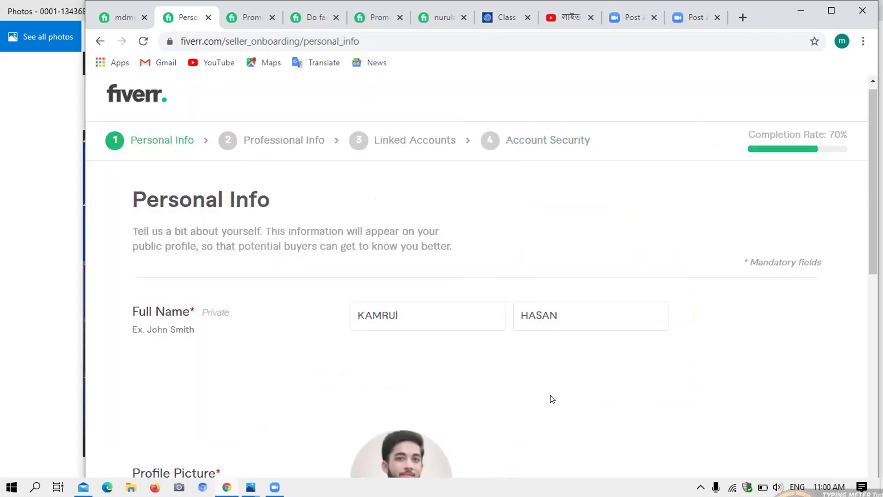
pyautogui.scroll(-10, 550, 399)
# - Continue past Personal Info, Professional Info and Linked Accounts to reach Account Security
pyautogui.moveTo(554, 382)
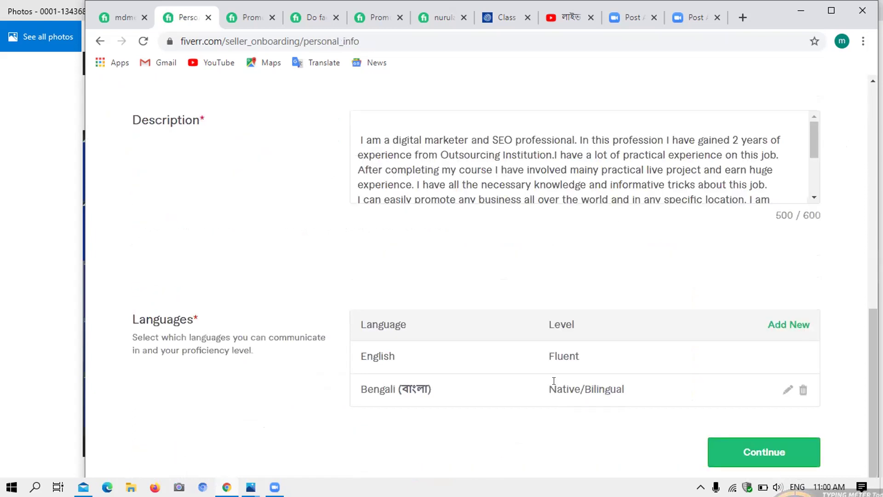
pyautogui.click(753, 453)
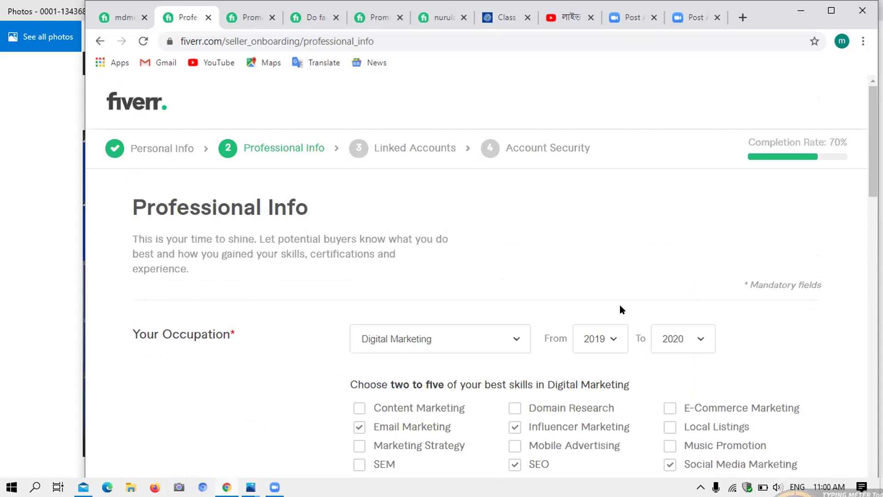
pyautogui.scroll(-15, 616, 286)
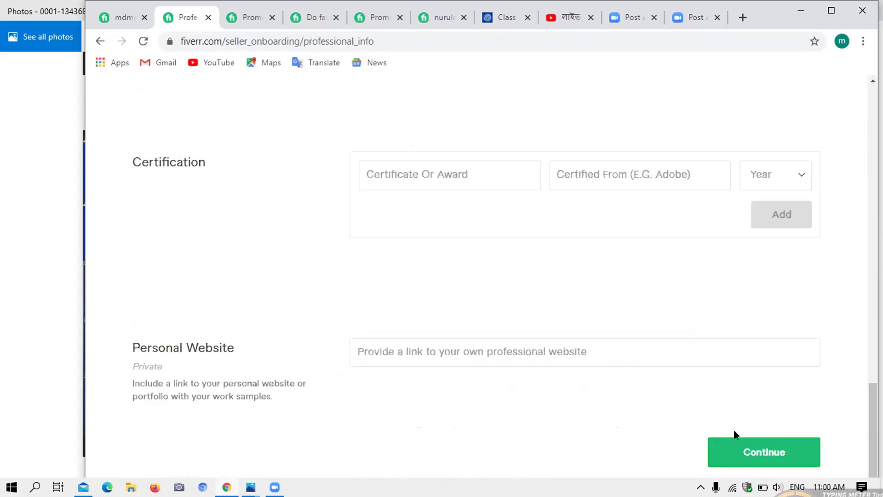
pyautogui.click(741, 452)
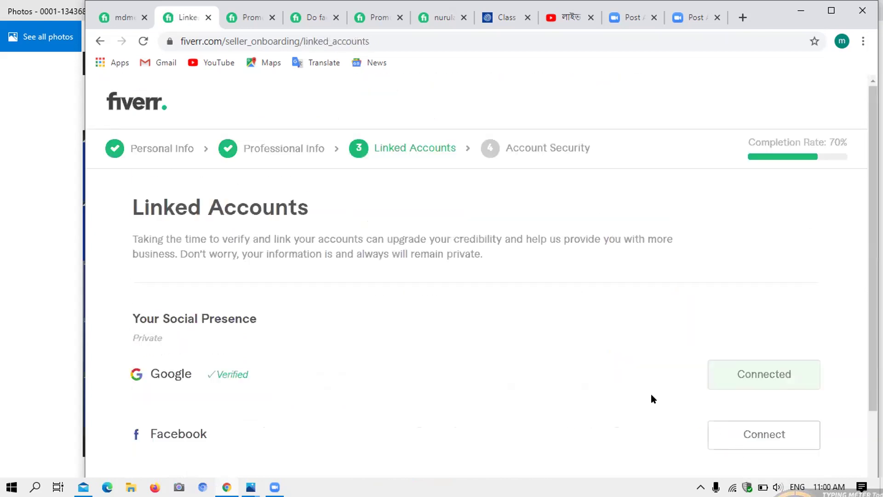
pyautogui.scroll(-2, 543, 329)
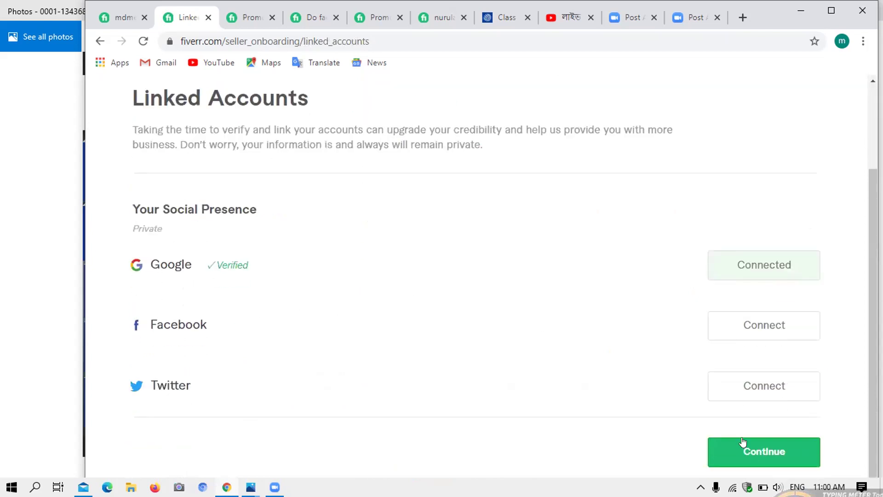
pyautogui.click(753, 453)
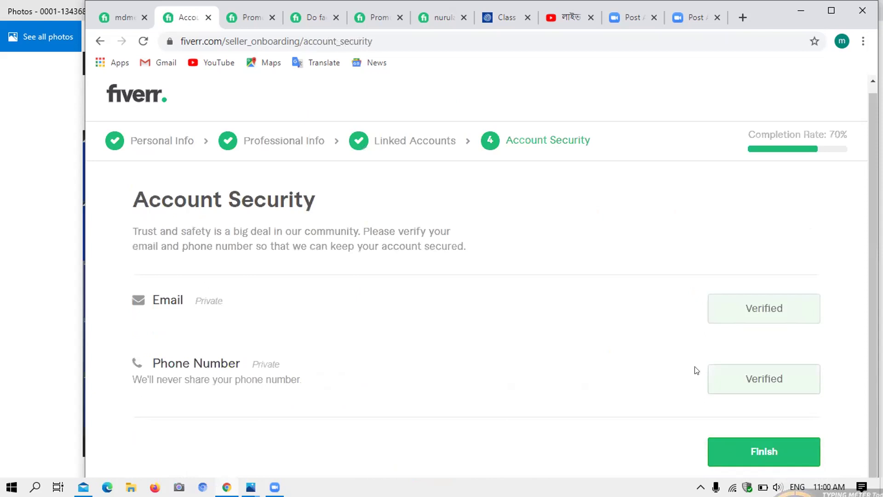
# - Finish Account Security twice, closing the All Done confirmation each time
pyautogui.click(749, 450)
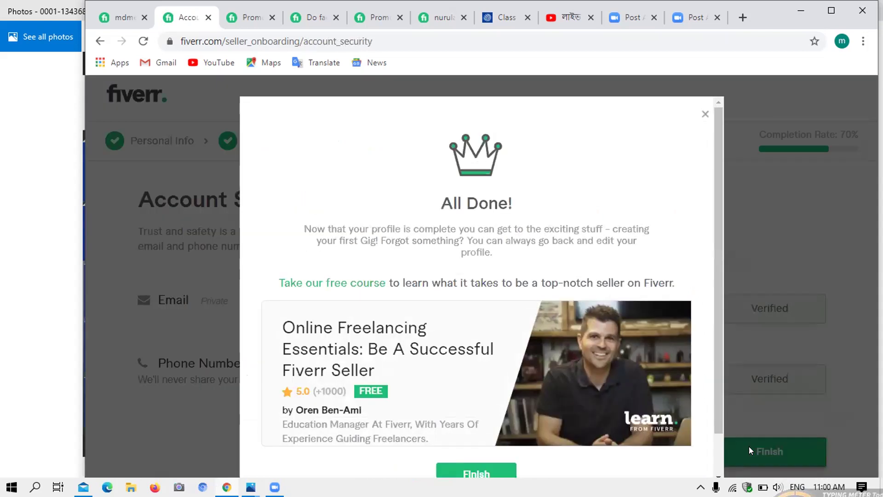
pyautogui.scroll(-1, 513, 322)
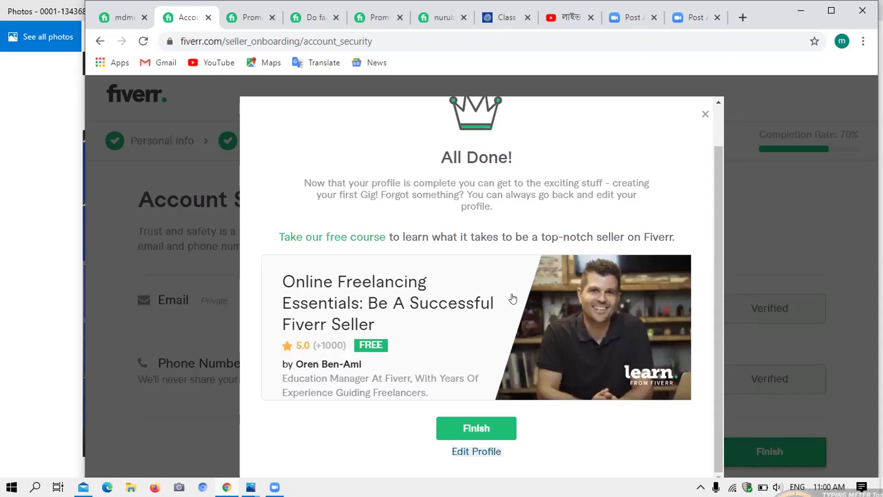
pyautogui.scroll(1, 512, 299)
pyautogui.scroll(-1, 510, 285)
pyautogui.click(705, 114)
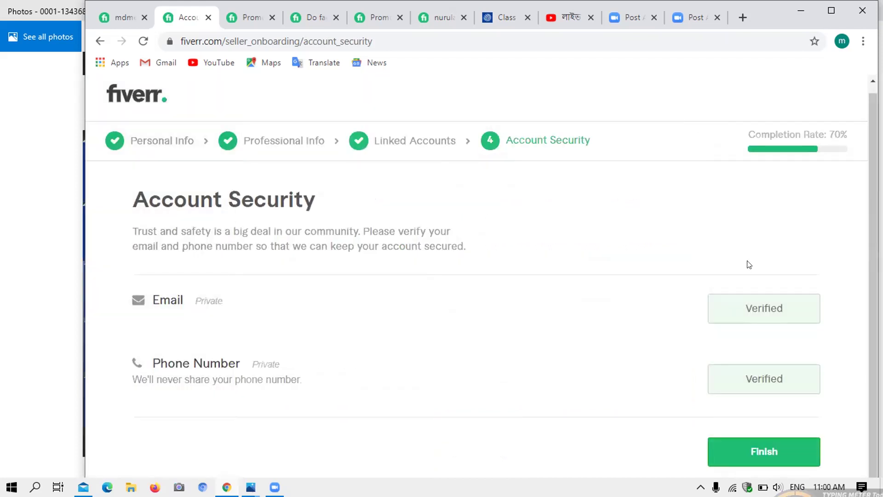
pyautogui.click(769, 457)
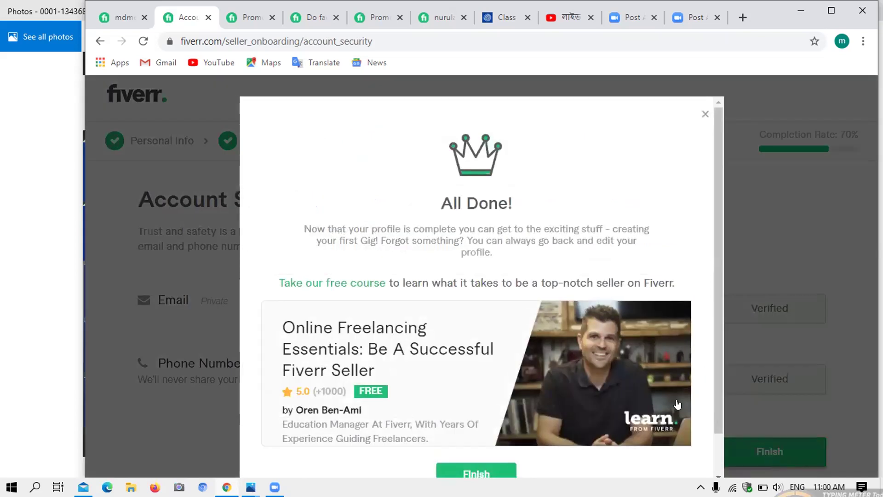
pyautogui.scroll(-1, 520, 322)
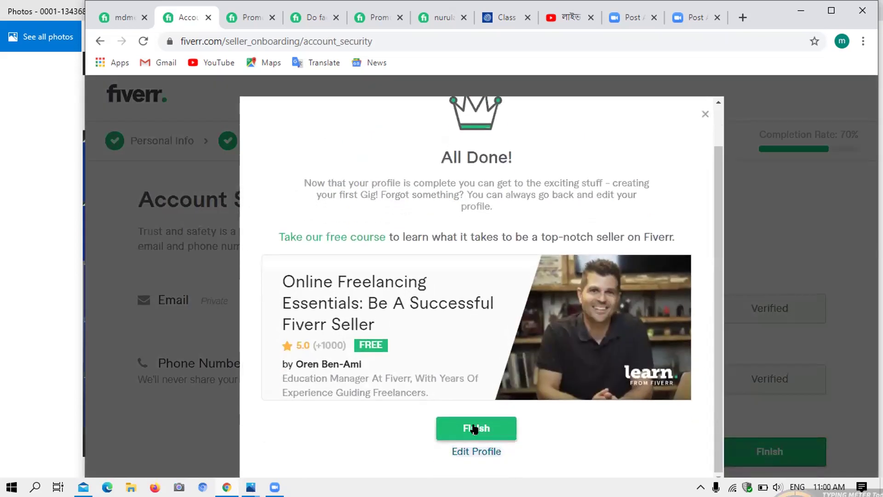
pyautogui.click(475, 428)
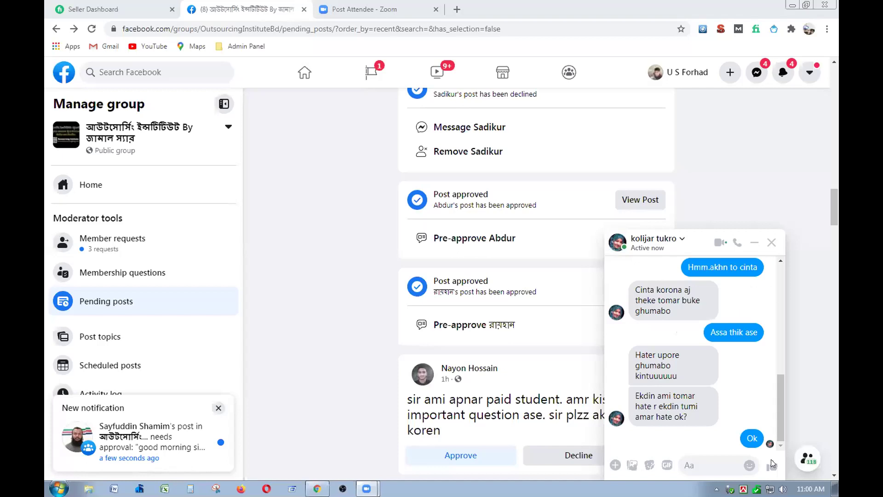
# - Send 'Nasta kore nao' in the Messenger chat and close the conversation
pyautogui.click(695, 463)
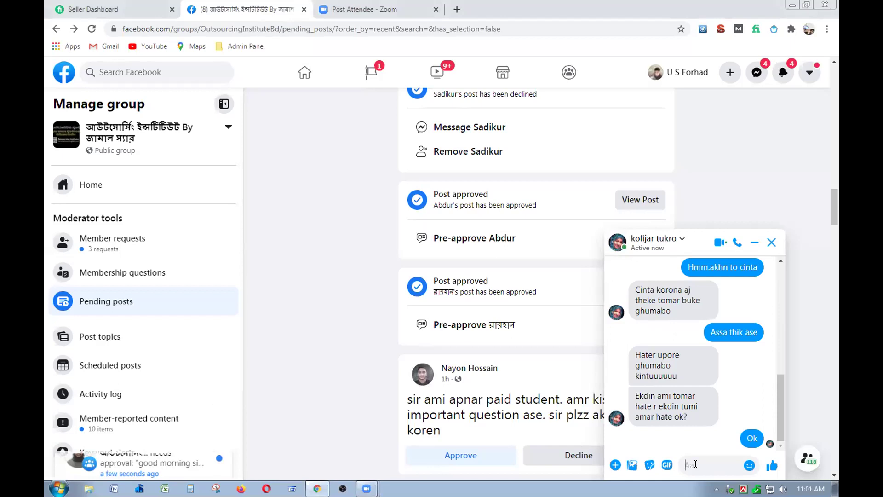
pyautogui.write('Nasta kore nao')
pyautogui.press('Return')
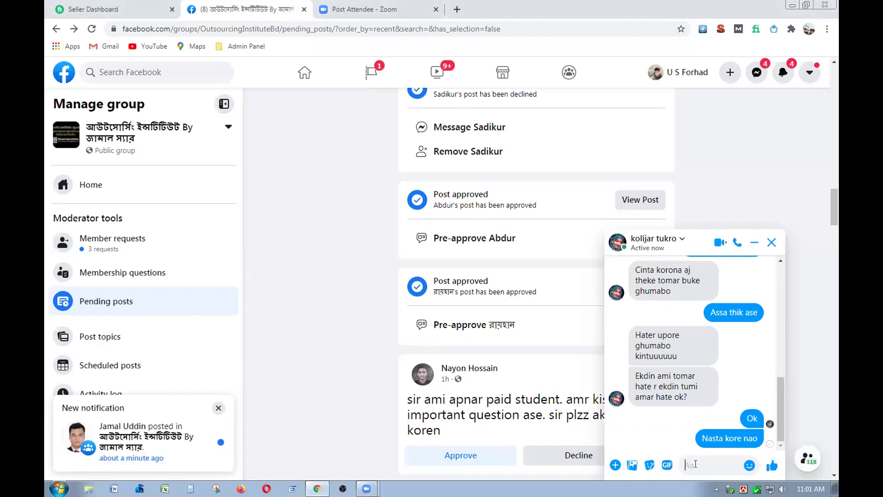
pyautogui.click(772, 242)
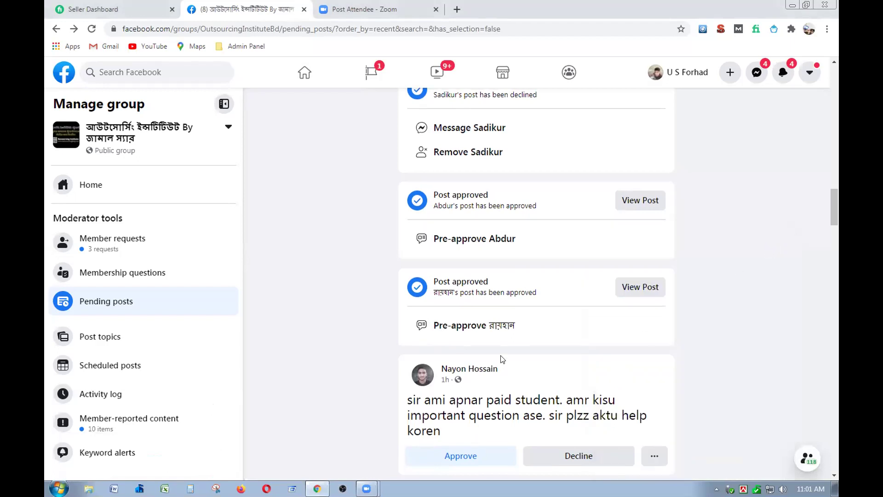
pyautogui.scroll(8, 518, 347)
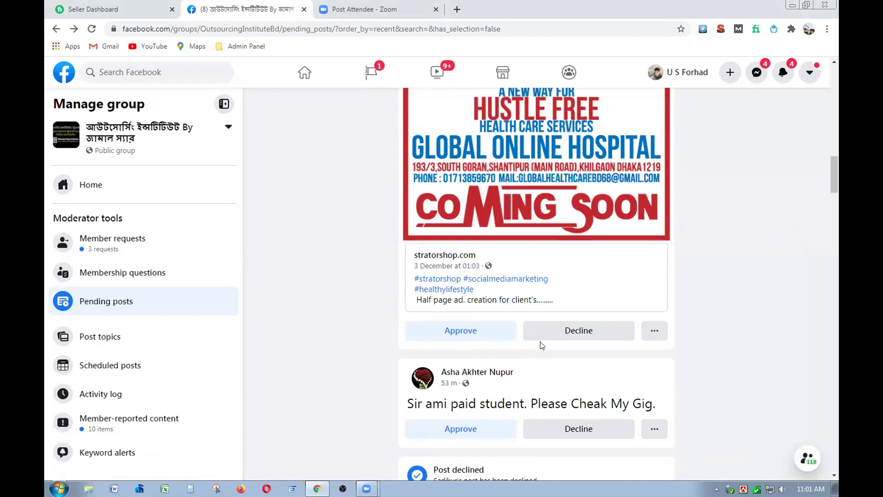
# - Reload the pending posts page and decline the hospital ad post
pyautogui.click(92, 27)
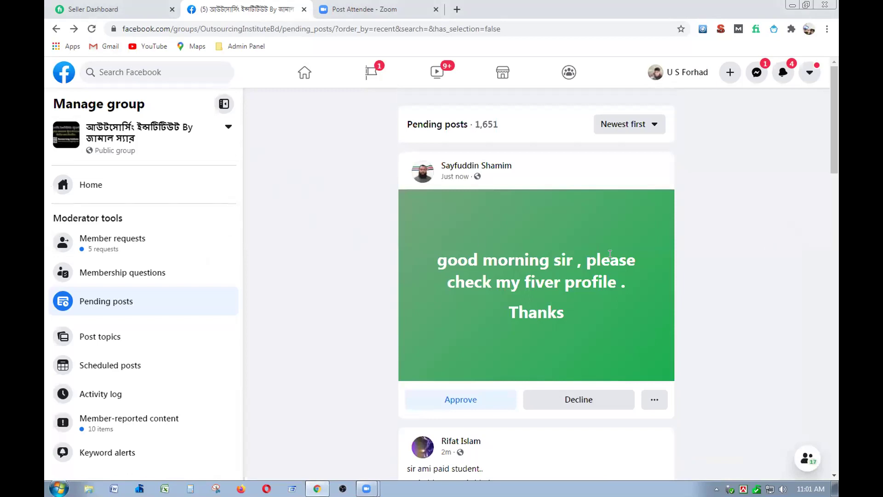
pyautogui.scroll(-15, 610, 253)
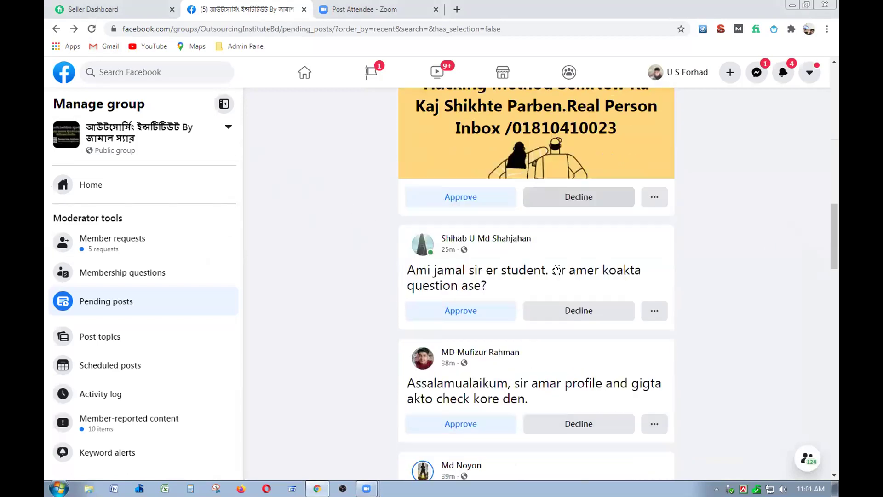
pyautogui.scroll(-12, 551, 272)
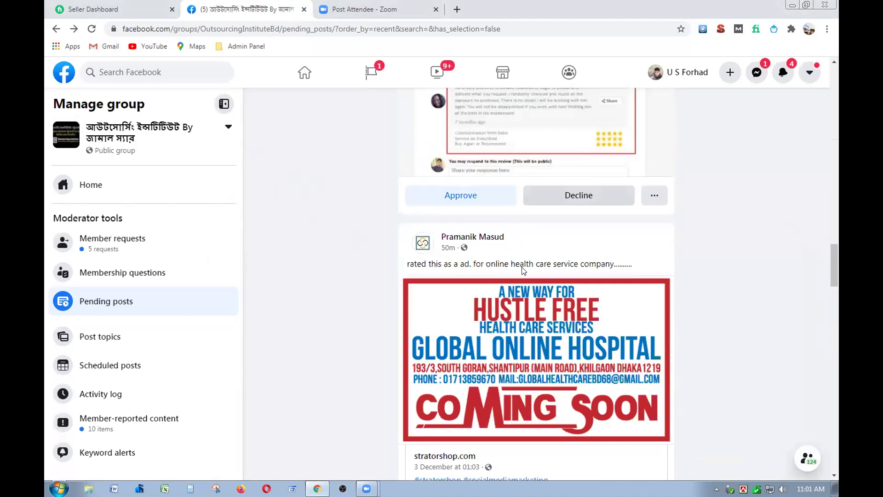
pyautogui.scroll(-5, 516, 267)
pyautogui.click(557, 304)
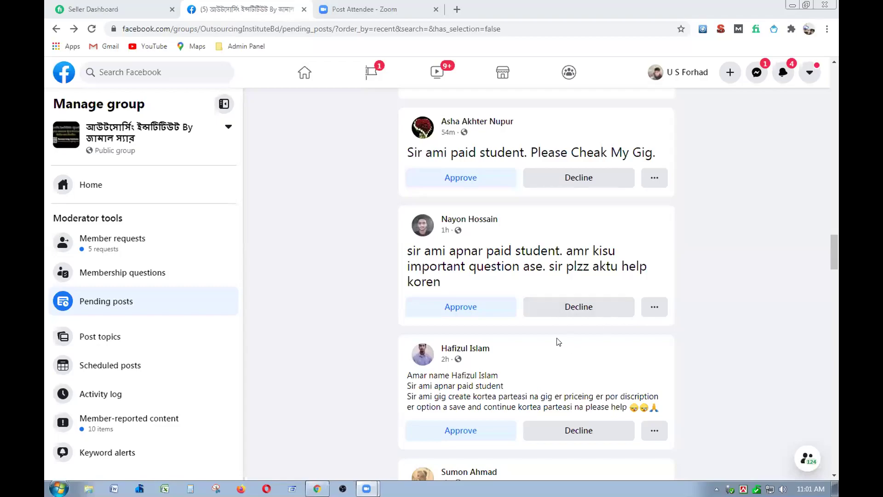
# - Reload the queue again and decline the gig-check request post
pyautogui.press('F5')
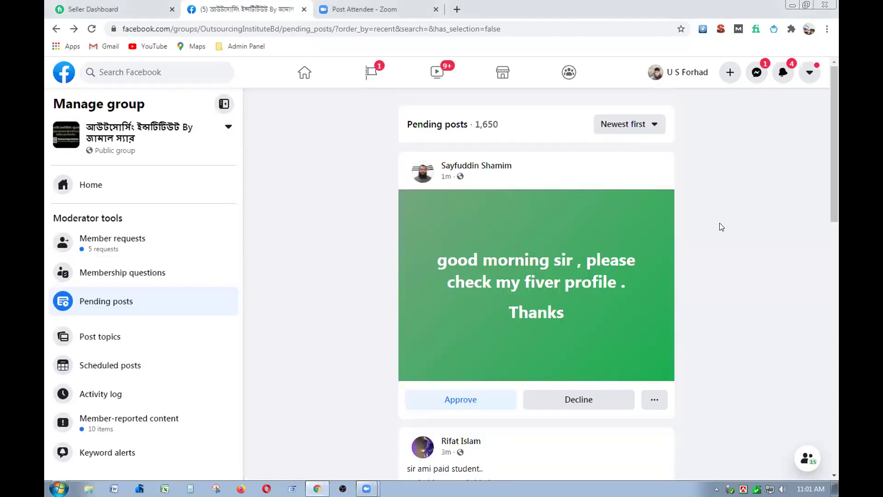
pyautogui.scroll(-15, 547, 264)
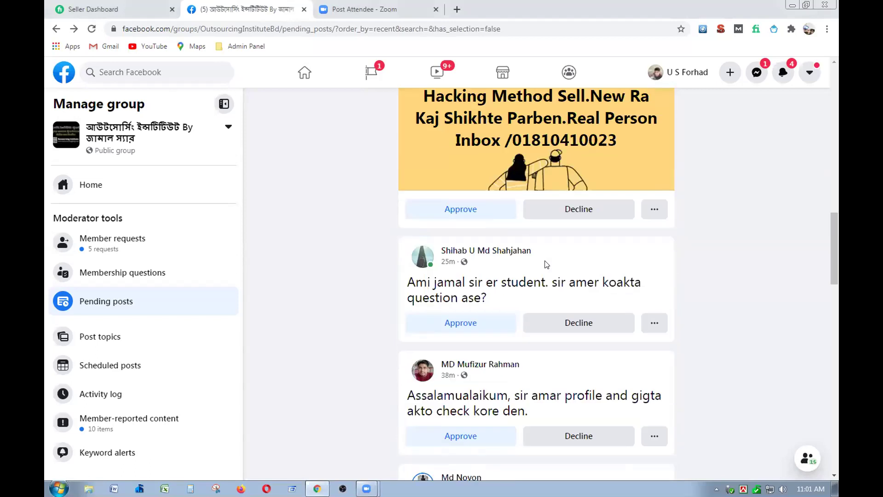
pyautogui.scroll(-15, 547, 265)
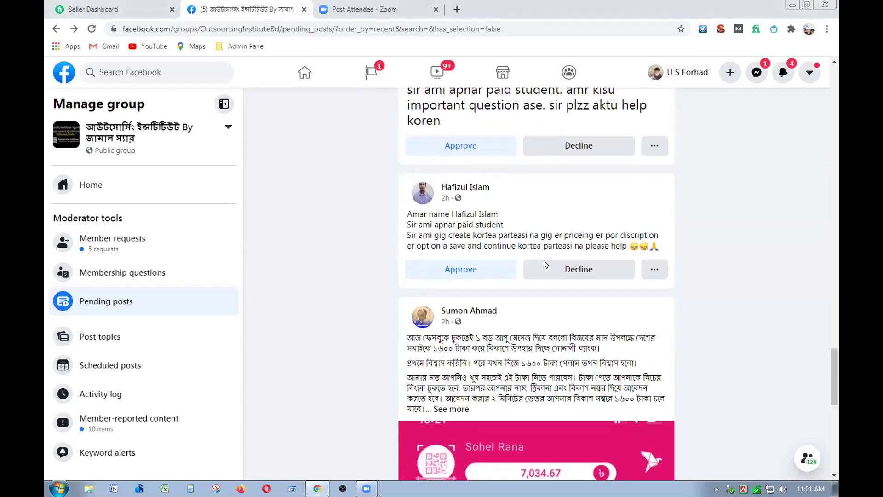
pyautogui.scroll(5, 544, 260)
pyautogui.scroll(4, 544, 262)
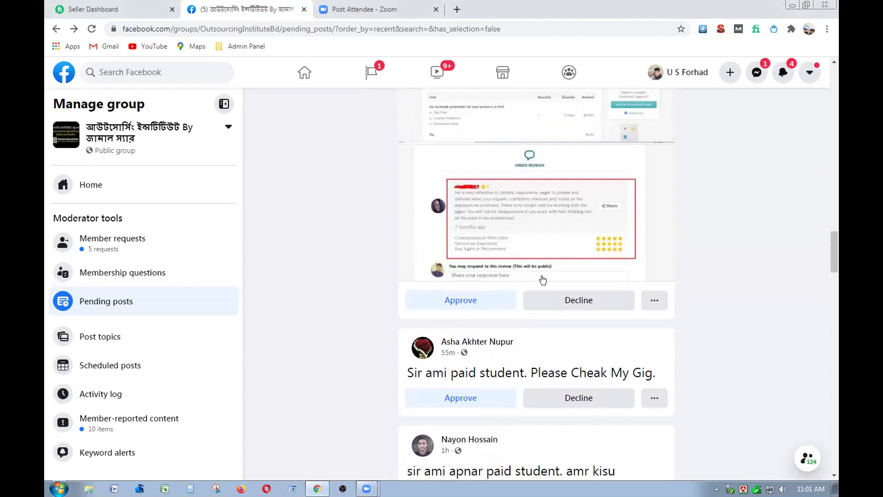
pyautogui.click(556, 396)
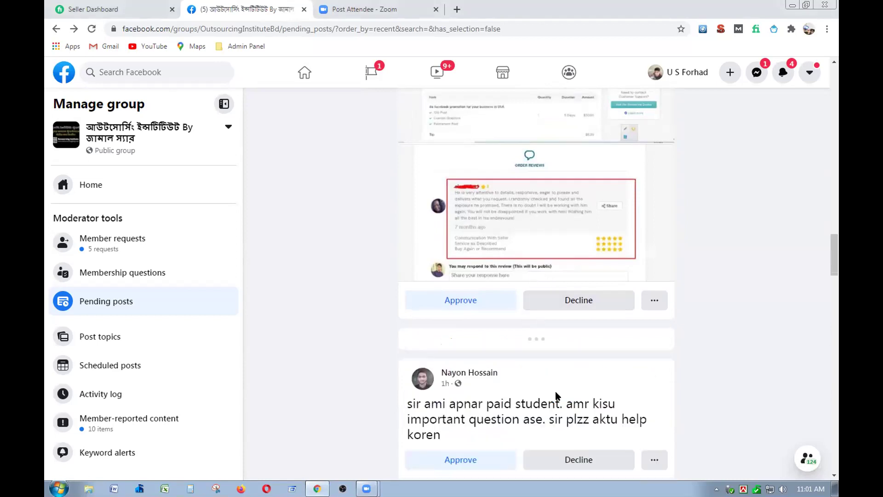
# - Approve the completed-order screenshot post
pyautogui.scroll(5, 528, 315)
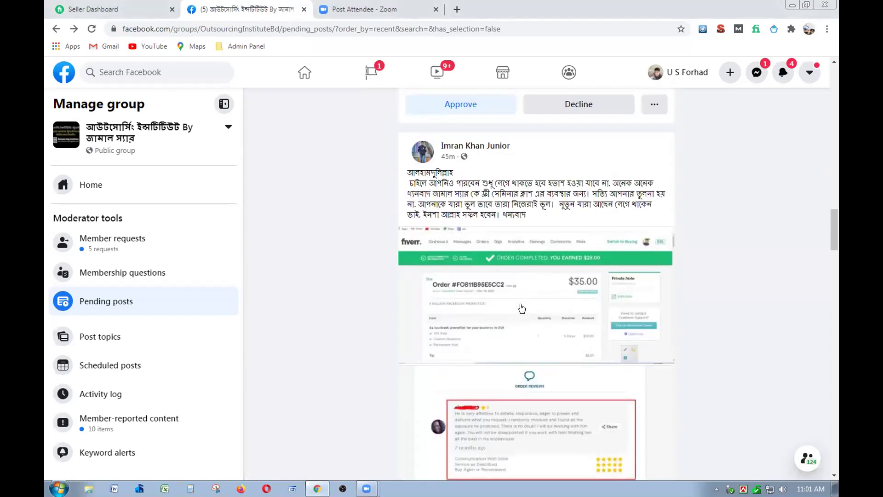
pyautogui.scroll(-4, 522, 308)
pyautogui.click(455, 358)
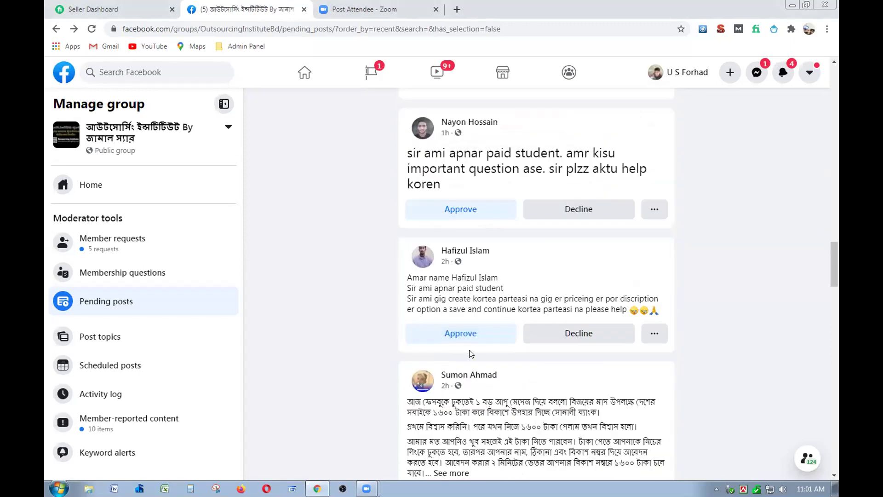
pyautogui.scroll(5, 510, 333)
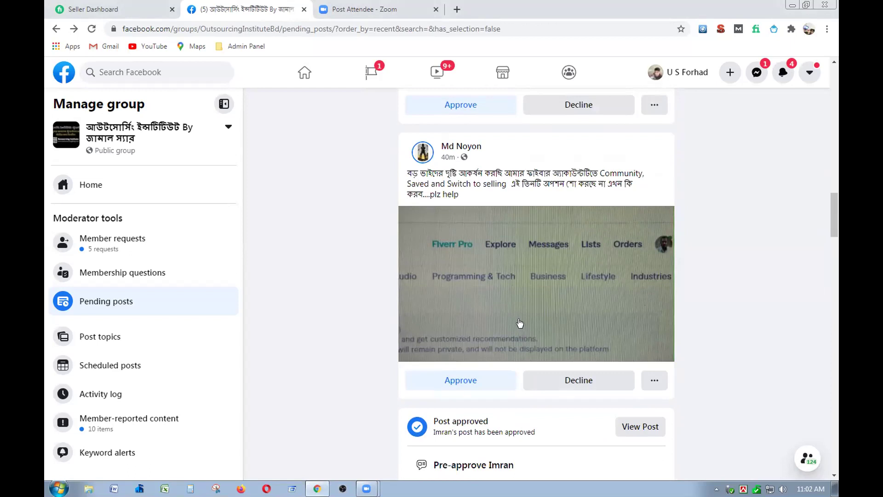
# - Approve the missing-Fiverr-menu-options post, then decline the student's question post
pyautogui.click(458, 381)
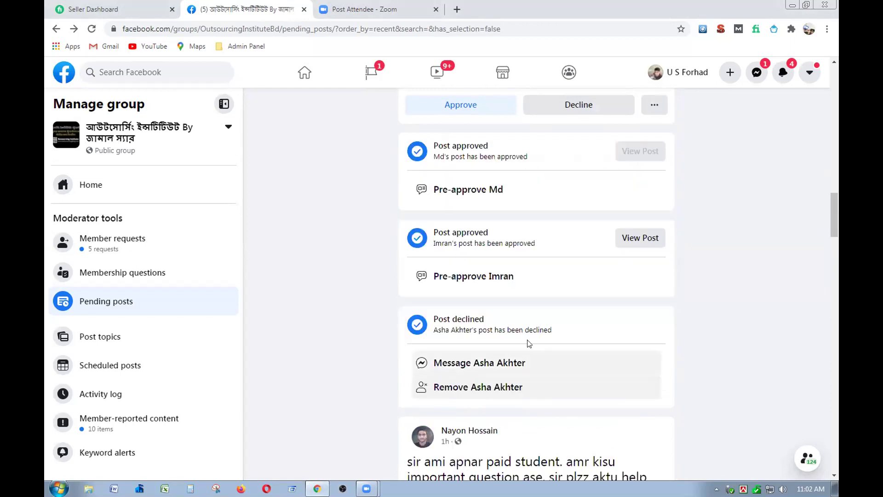
pyautogui.scroll(1, 531, 326)
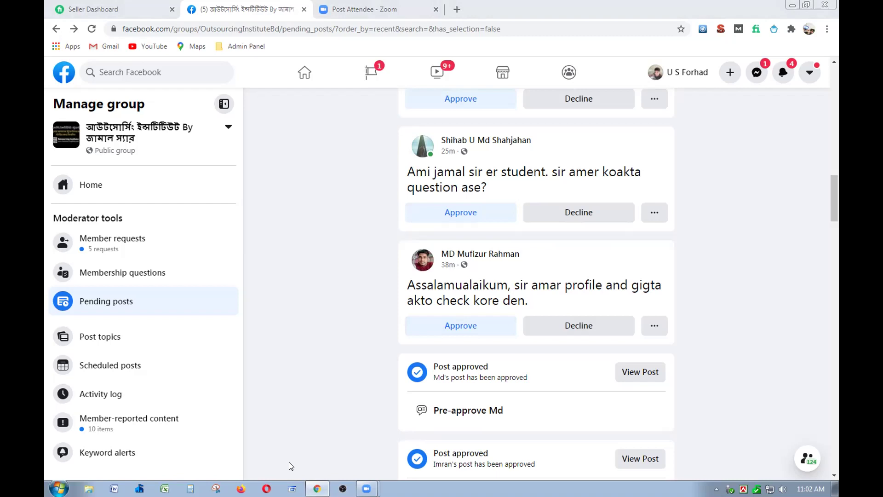
pyautogui.scroll(2, 554, 272)
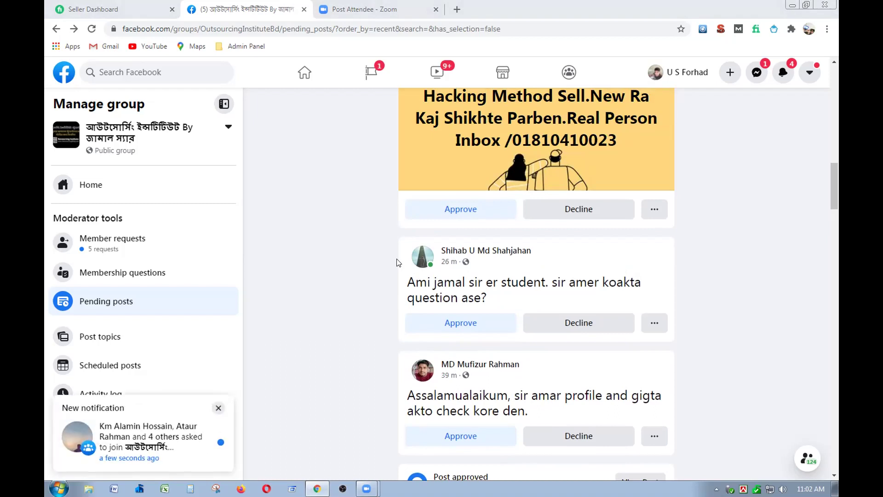
pyautogui.click(547, 327)
# - Decline the hacking-method ad post and reload the pending posts list
pyautogui.scroll(5, 547, 324)
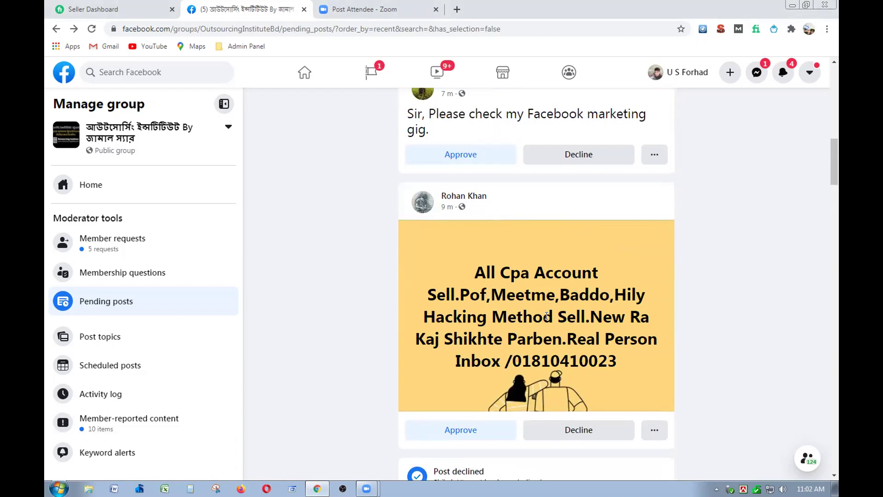
pyautogui.click(567, 433)
pyautogui.scroll(5, 518, 363)
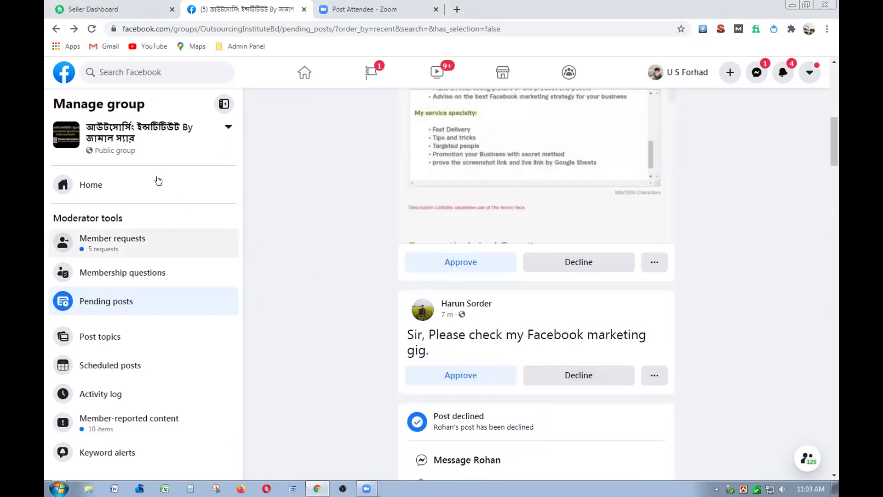
pyautogui.click(90, 29)
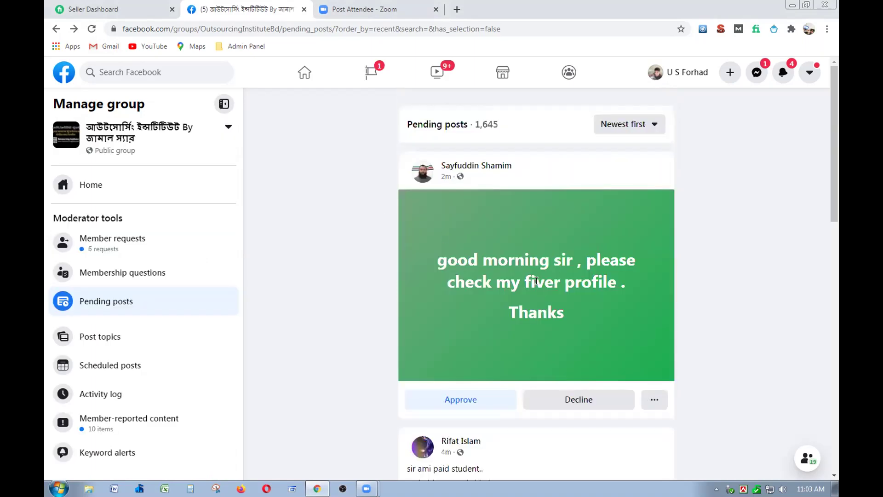
pyautogui.scroll(-6, 535, 282)
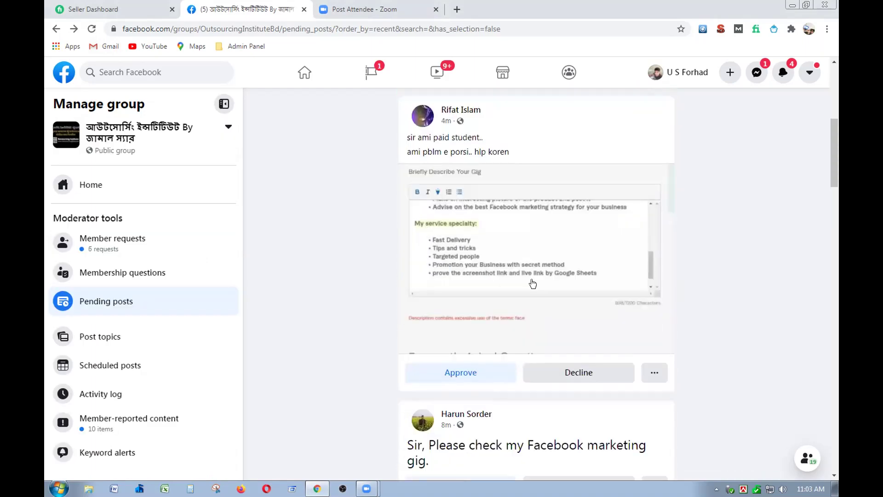
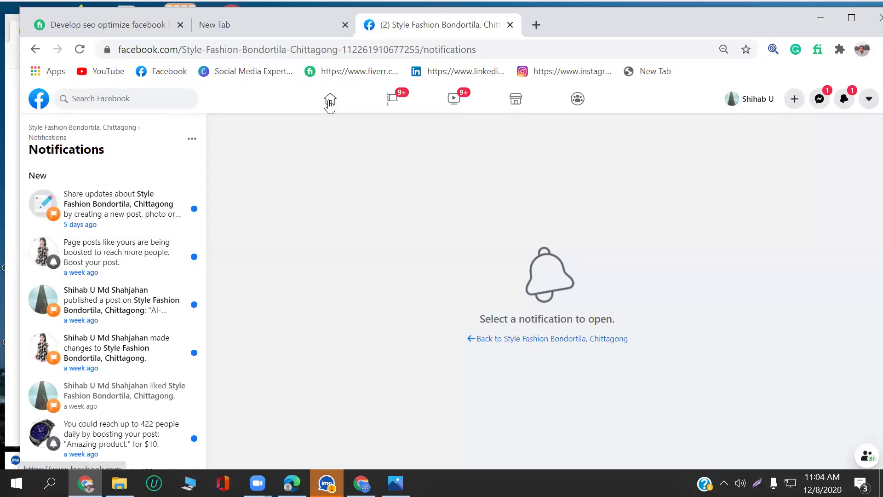
# - Return to the news feed and open the Style Fashion Bondortila, Chittagong page from the sidebar
pyautogui.click(330, 103)
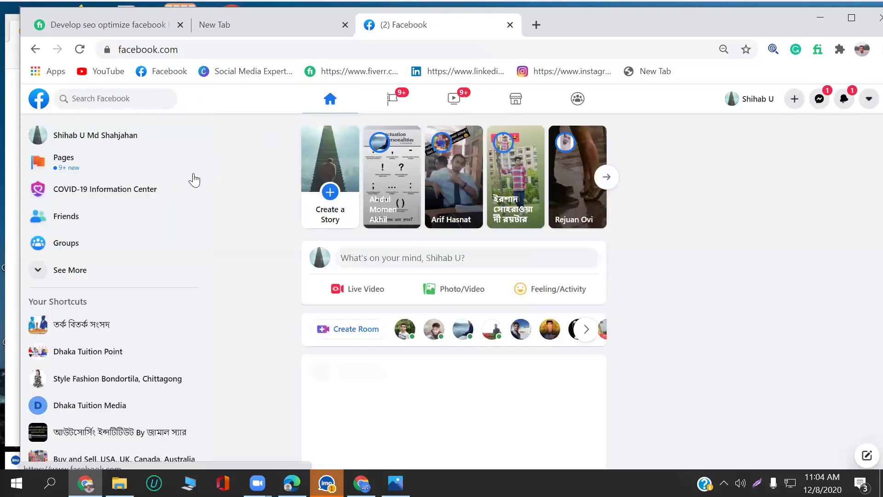
pyautogui.click(99, 385)
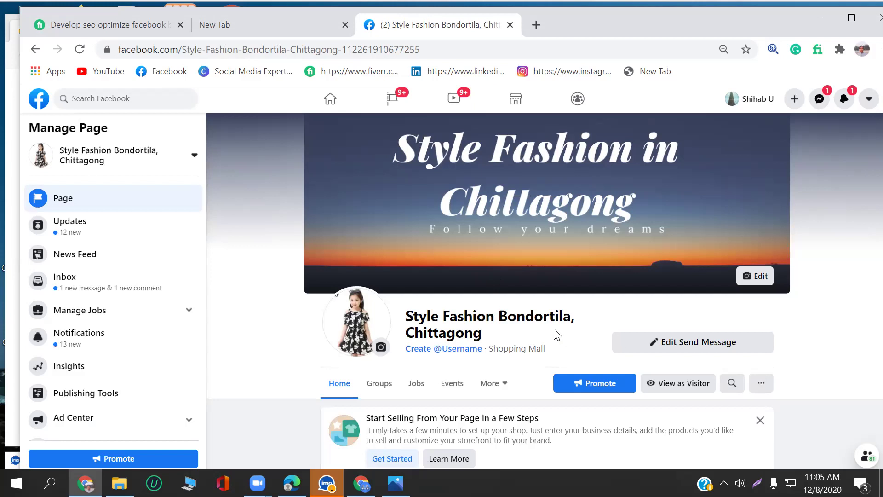
pyautogui.scroll(-5, 556, 335)
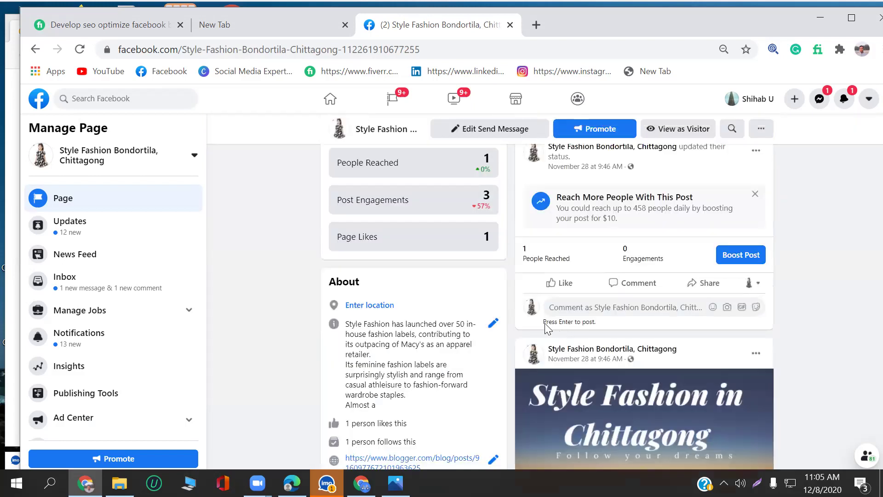
pyautogui.scroll(5, 484, 322)
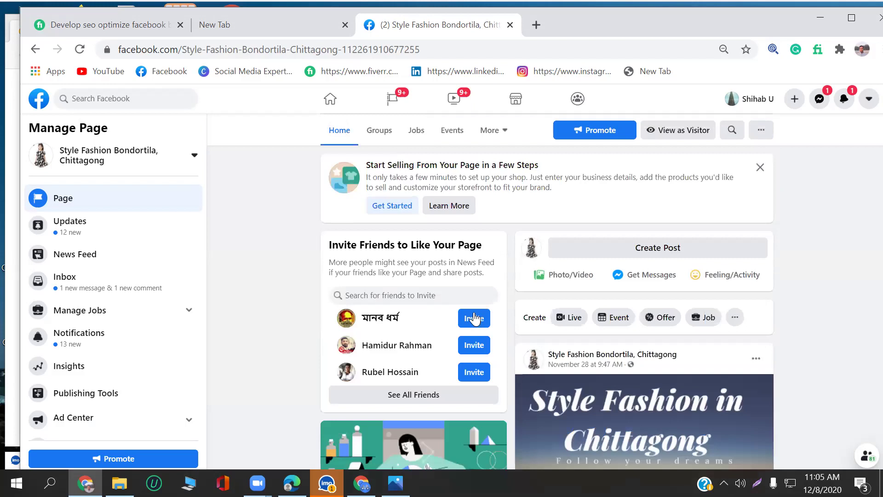
pyautogui.scroll(5, 468, 317)
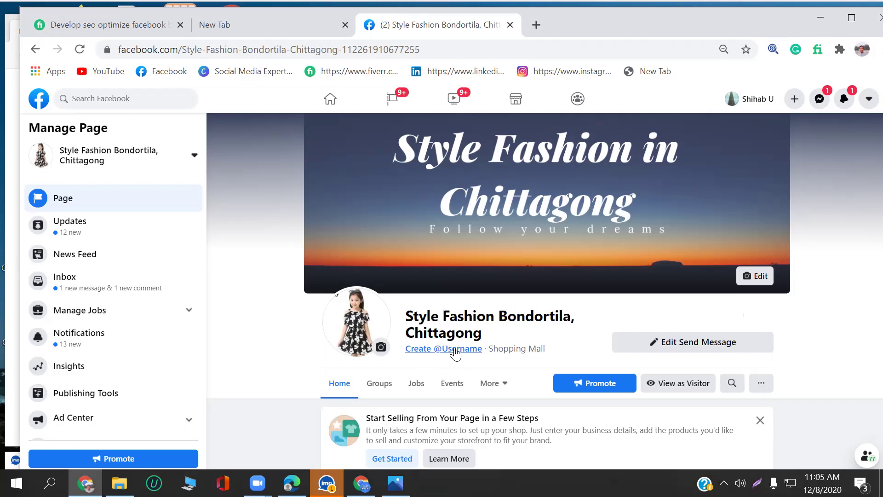
pyautogui.scroll(-5, 454, 352)
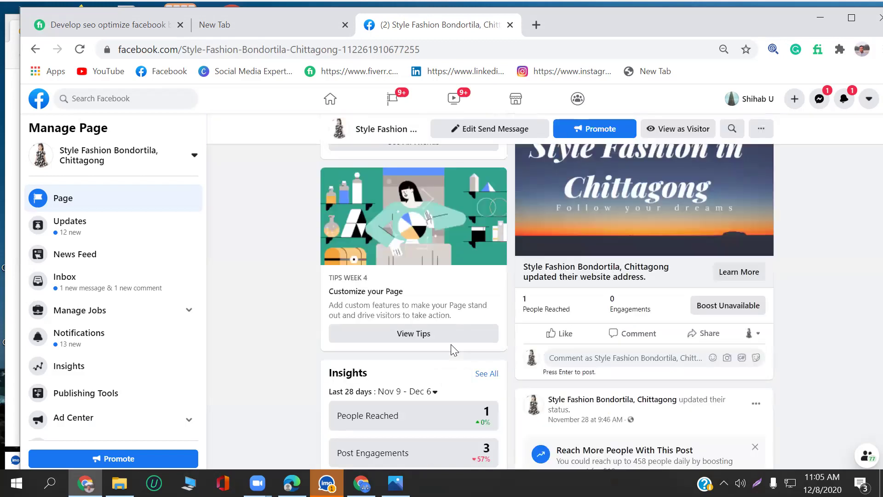
pyautogui.scroll(-2, 451, 350)
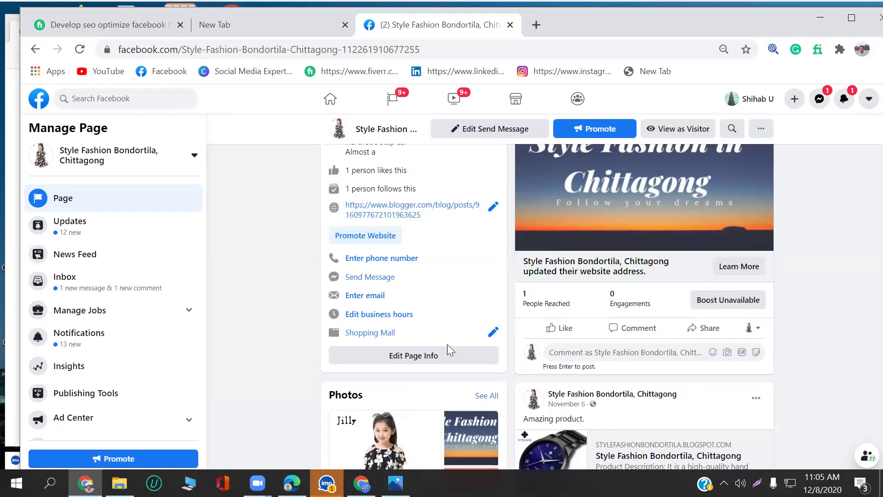
pyautogui.scroll(-4, 441, 336)
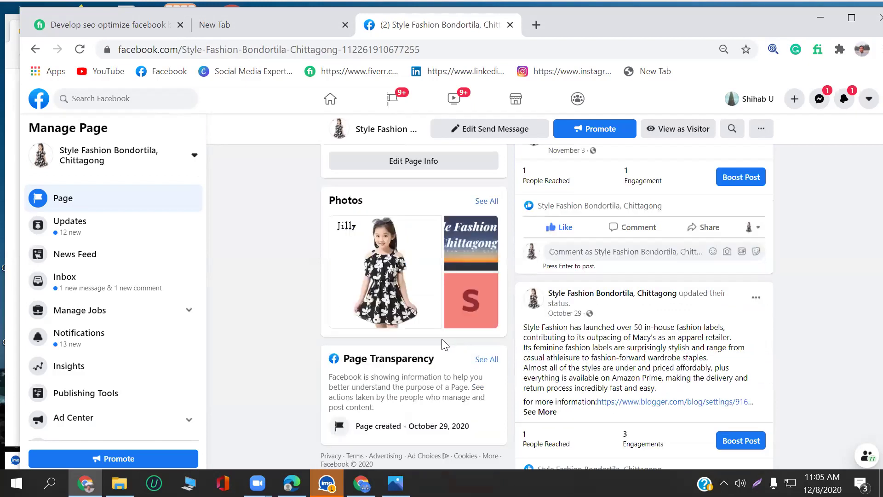
pyautogui.scroll(-5, 401, 319)
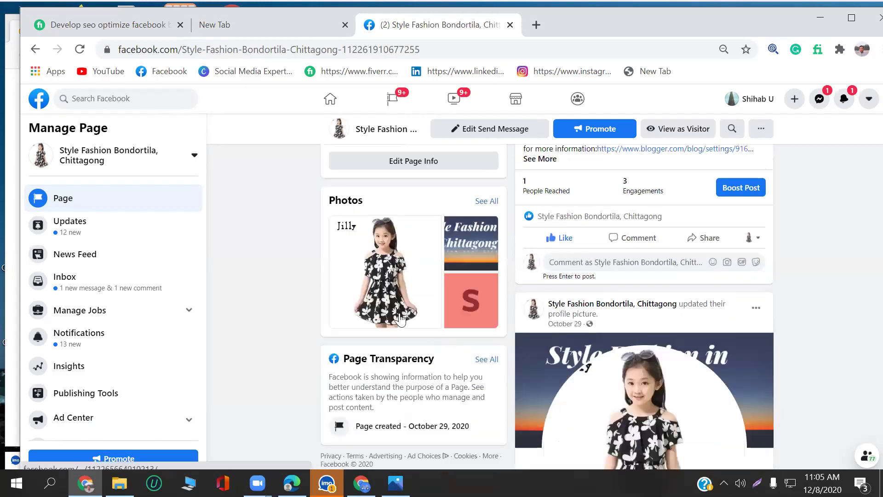
pyautogui.scroll(-5, 399, 317)
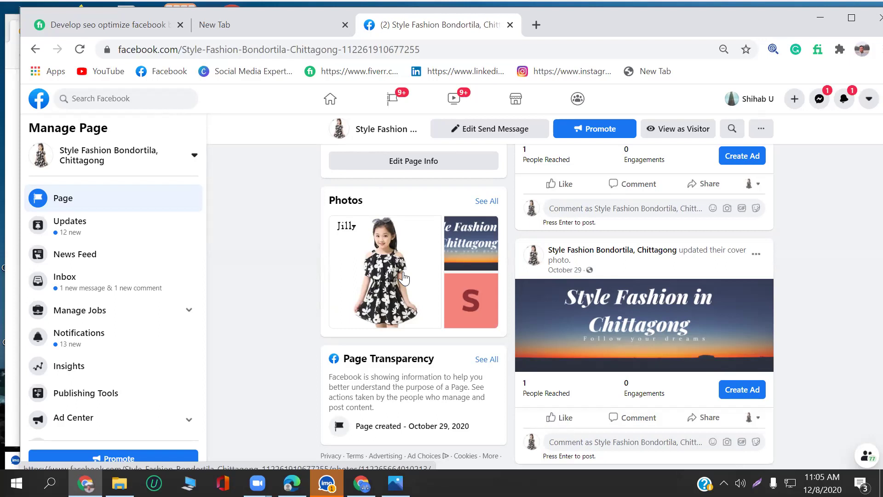
pyautogui.scroll(5, 404, 279)
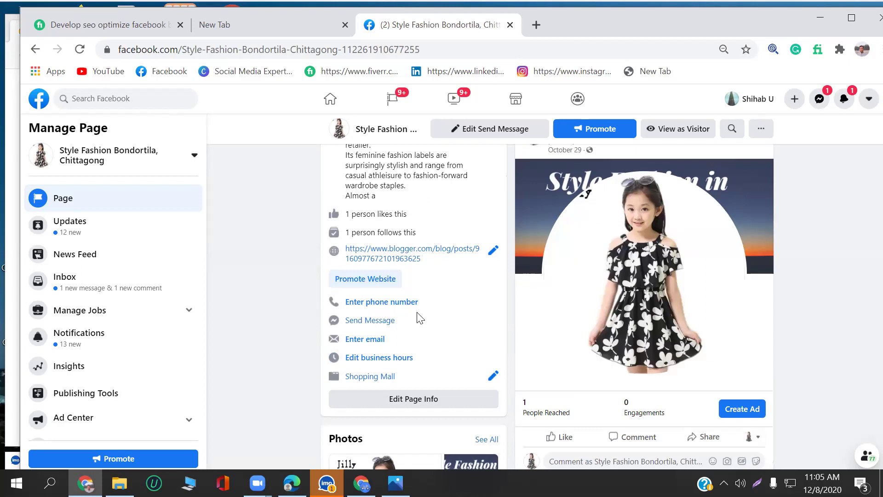
pyautogui.scroll(-10, 420, 317)
pyautogui.scroll(2, 419, 318)
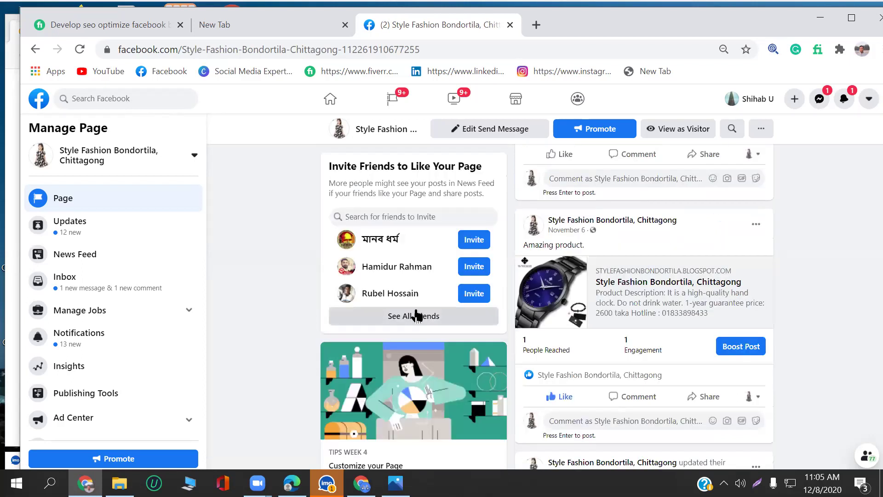
pyautogui.scroll(3, 416, 317)
pyautogui.scroll(4, 436, 311)
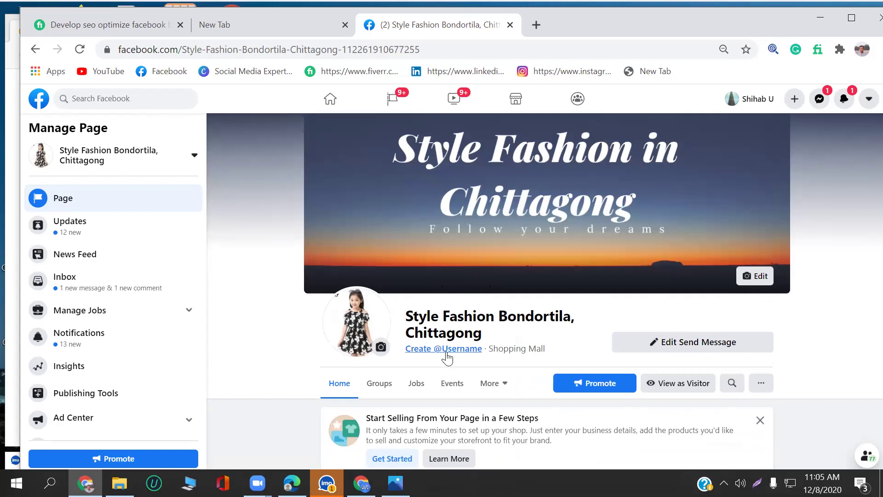
pyautogui.scroll(-5, 443, 302)
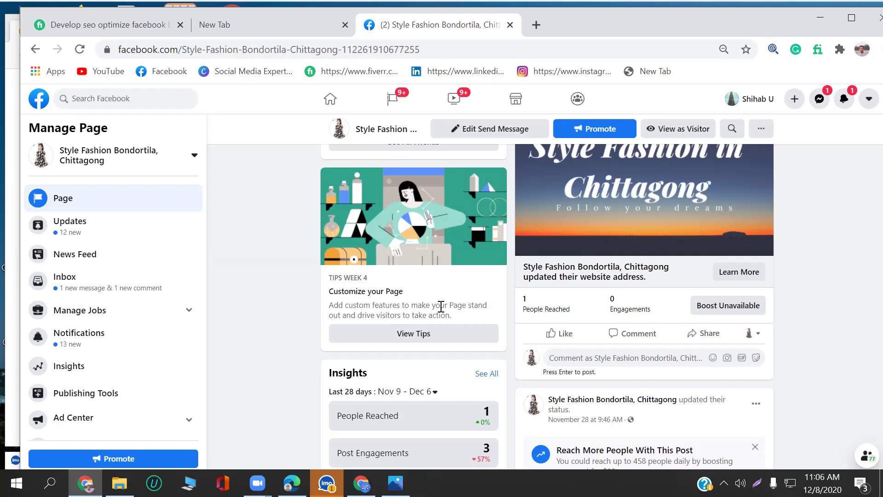
pyautogui.scroll(10, 440, 306)
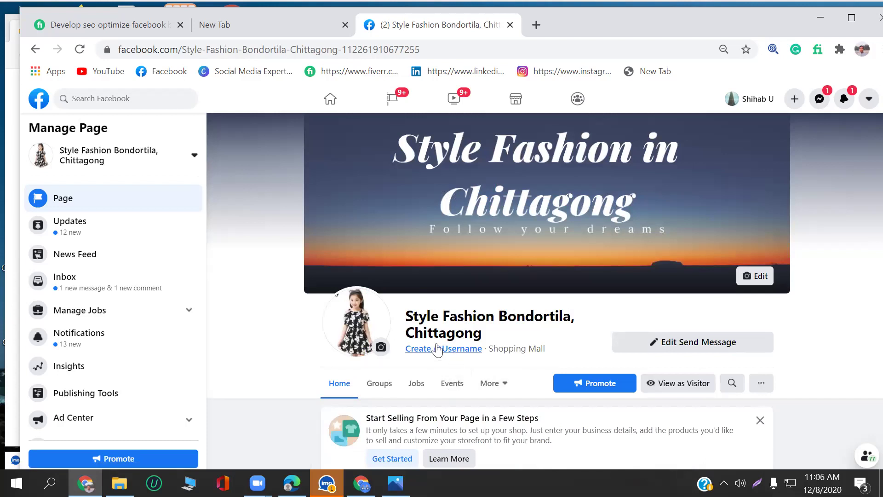
pyautogui.scroll(-5, 432, 344)
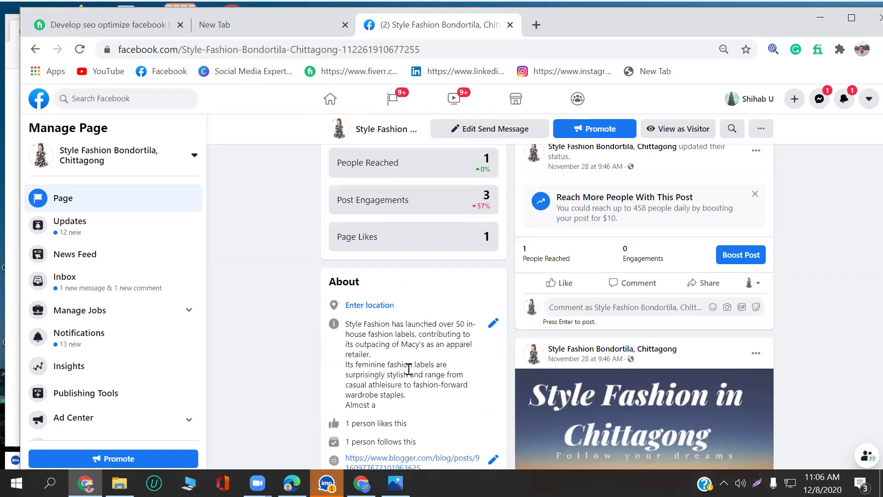
pyautogui.scroll(-6, 401, 372)
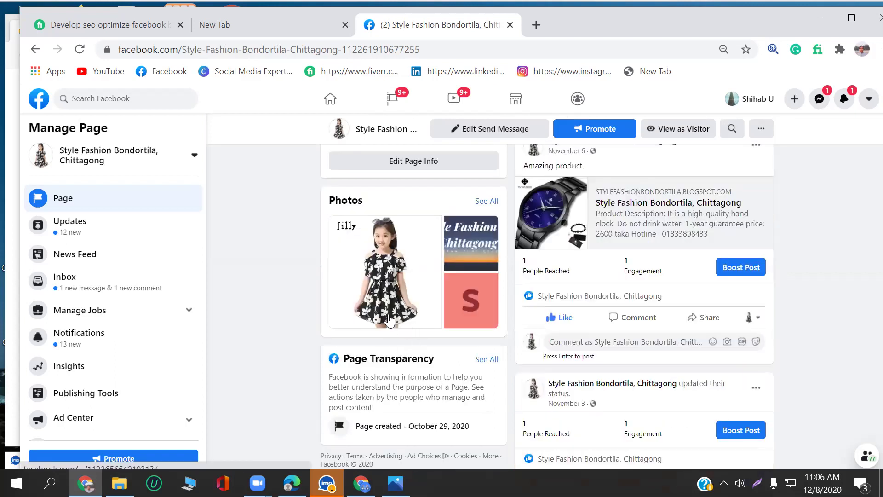
pyautogui.scroll(6, 387, 313)
pyautogui.scroll(8, 387, 313)
pyautogui.scroll(-5, 389, 315)
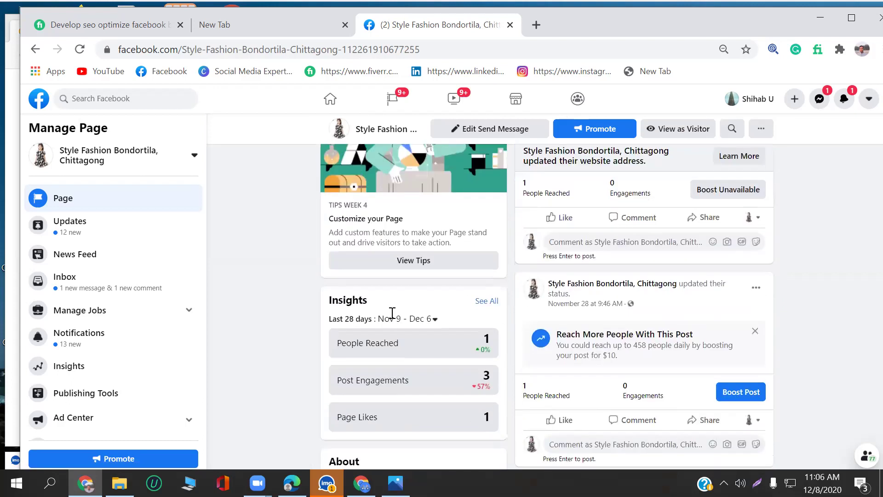
pyautogui.scroll(10, 416, 323)
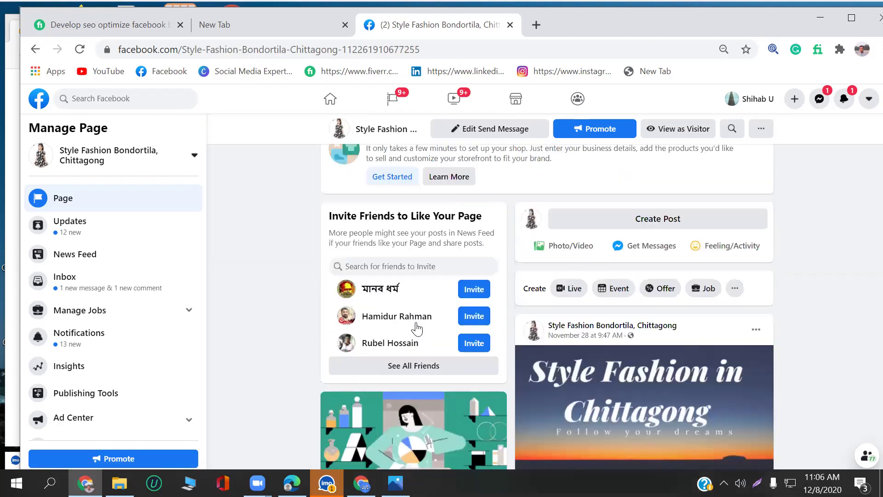
pyautogui.scroll(-12, 437, 312)
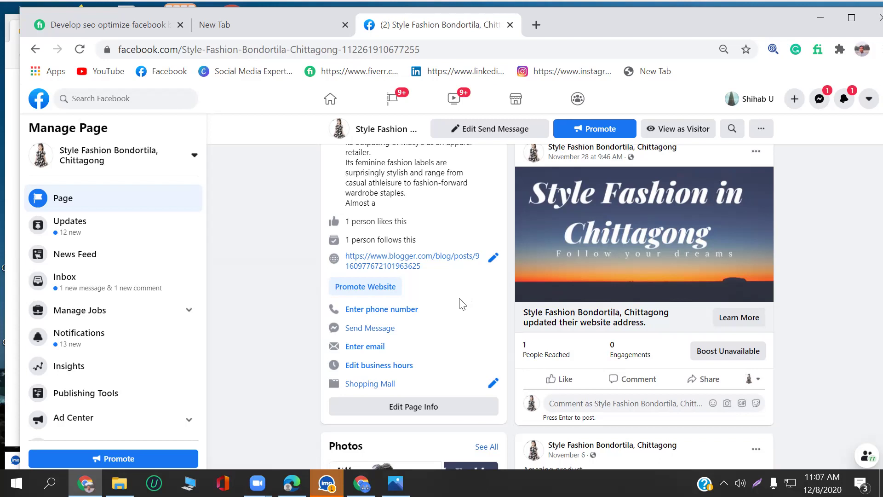
pyautogui.scroll(6, 457, 298)
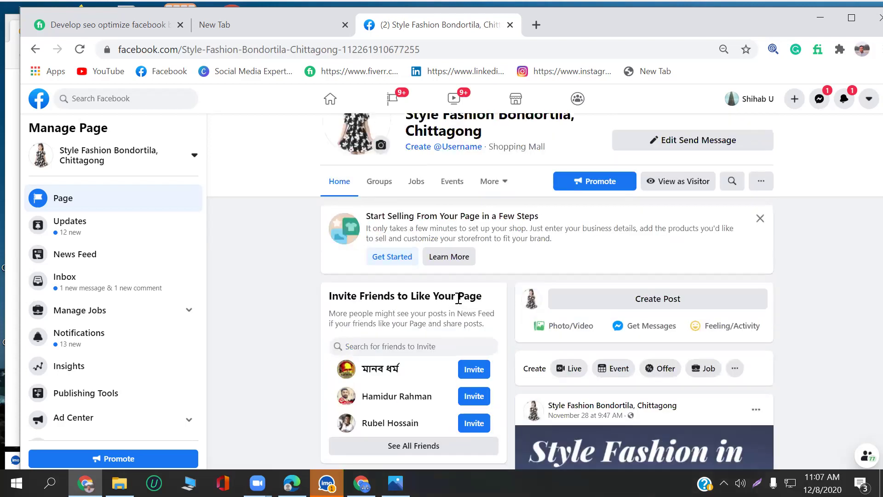
pyautogui.scroll(4, 458, 298)
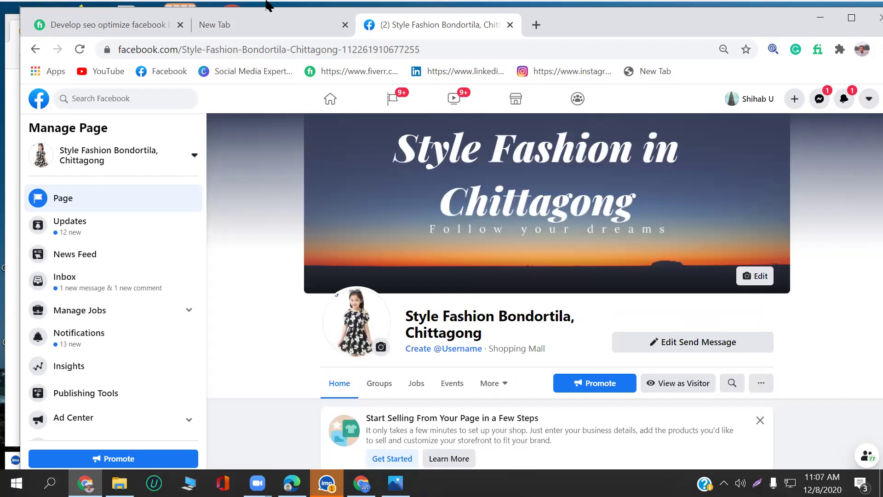
# - In the empty new tab, rerun the Google search for 'style fashion bondortila, chittagong'
pyautogui.click(239, 18)
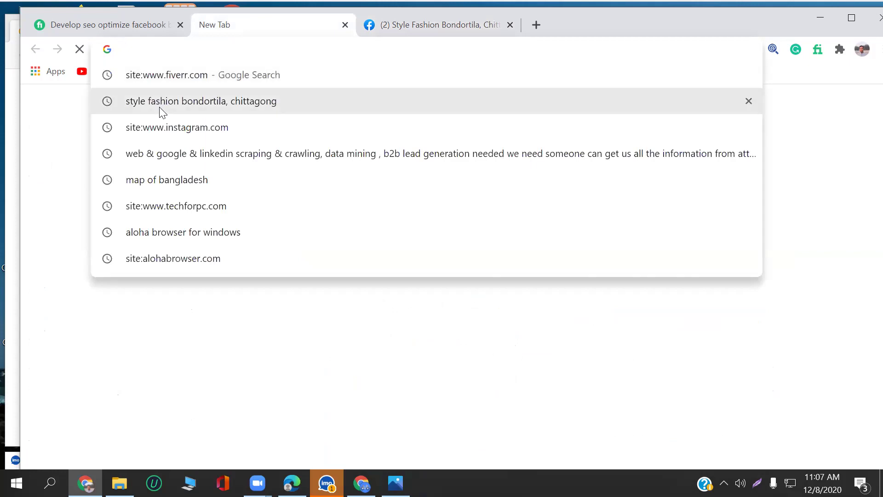
pyautogui.click(161, 105)
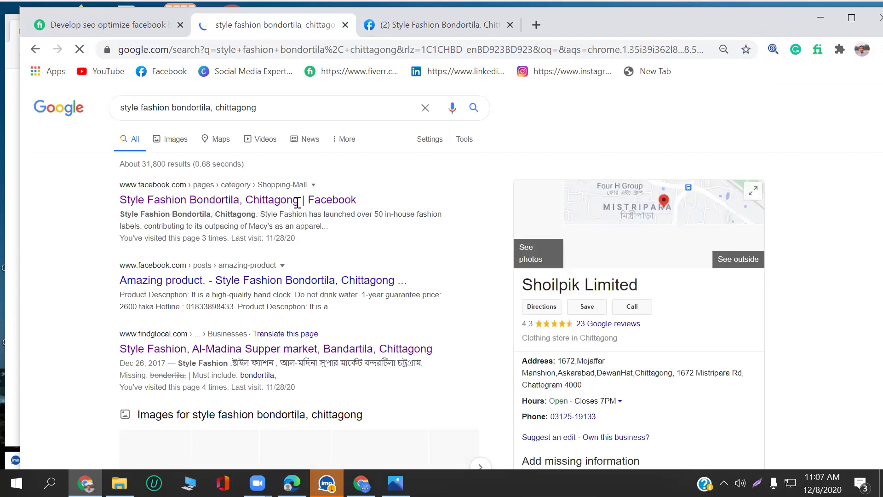
pyautogui.scroll(-5, 297, 203)
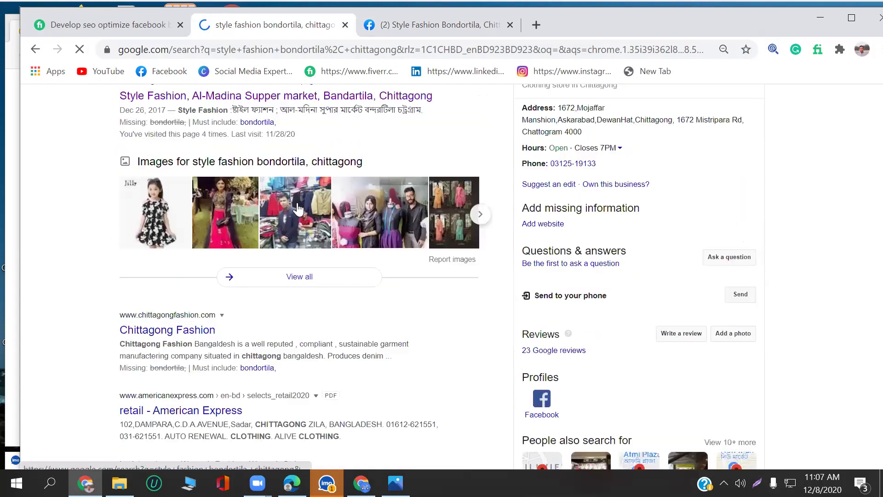
pyautogui.scroll(-4, 247, 250)
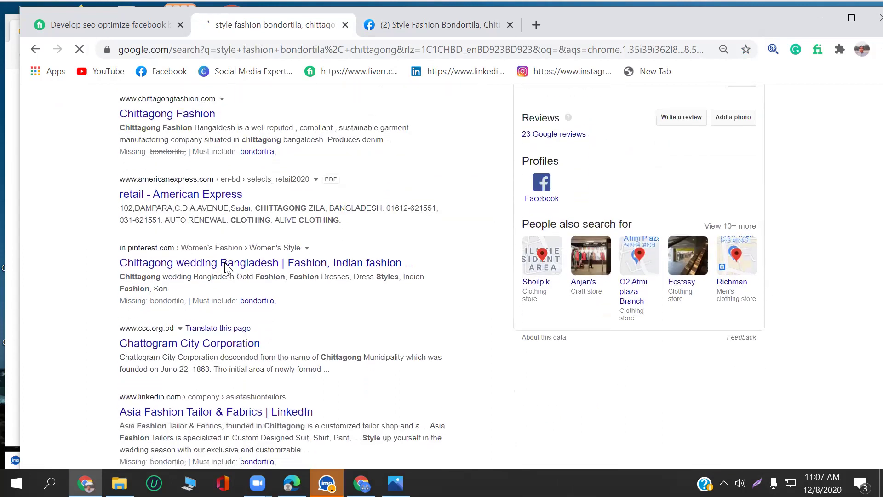
pyautogui.scroll(-2, 225, 265)
pyautogui.scroll(4, 226, 262)
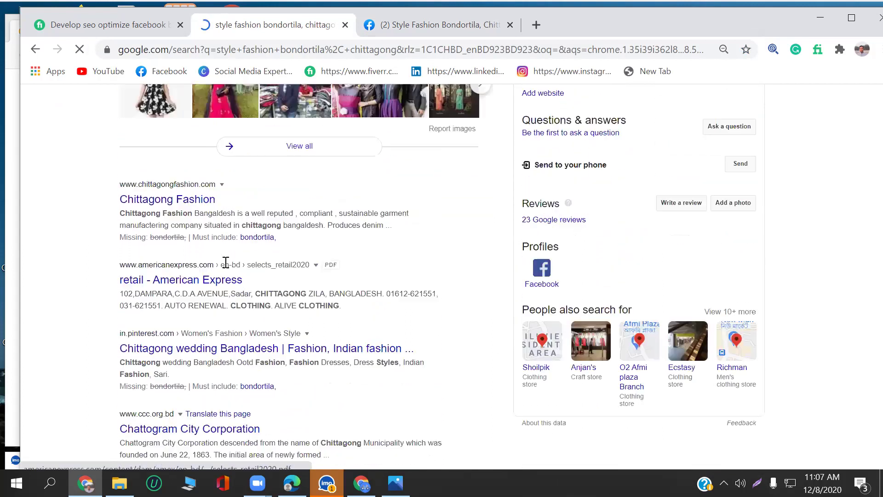
pyautogui.scroll(5, 212, 265)
pyautogui.scroll(4, 296, 235)
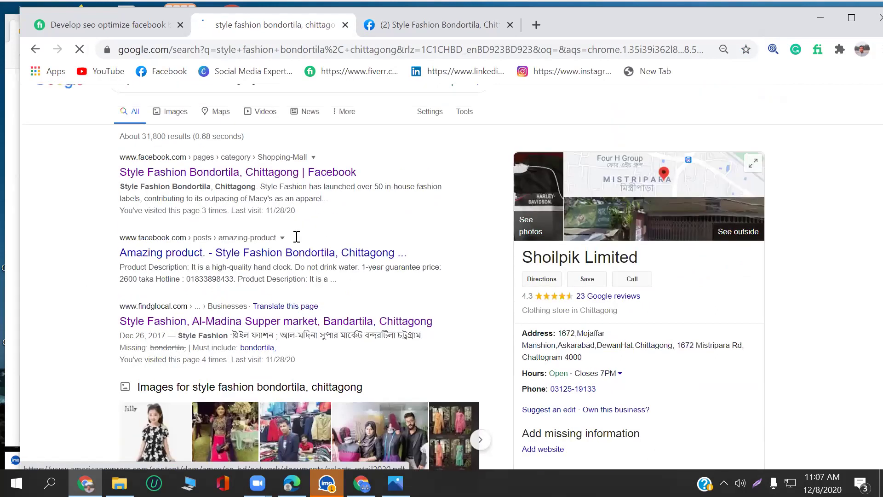
pyautogui.scroll(-7, 306, 234)
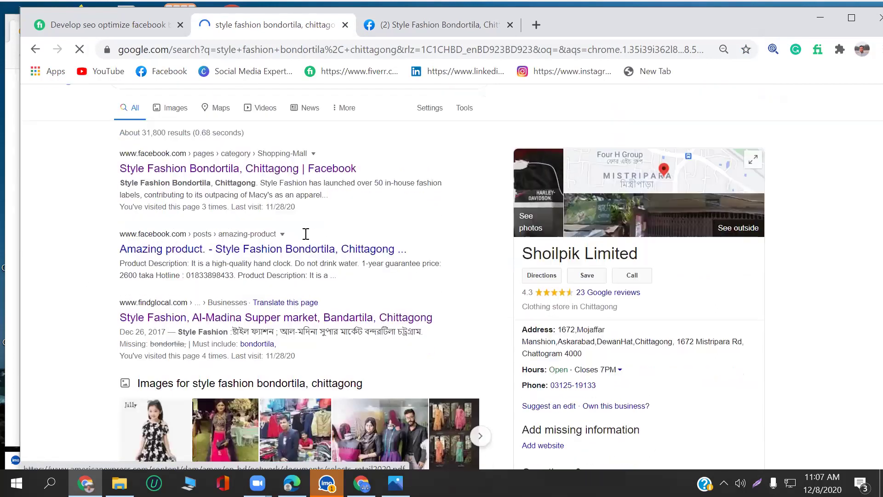
pyautogui.scroll(-4, 306, 239)
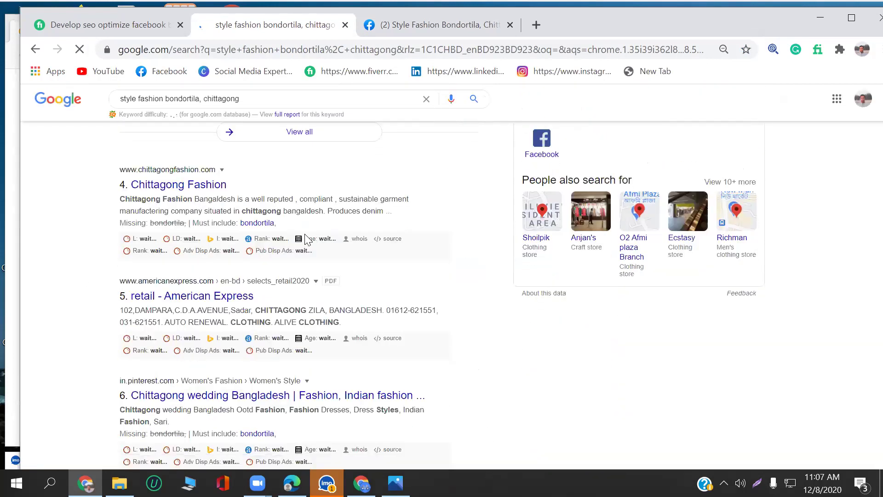
pyautogui.scroll(-8, 308, 239)
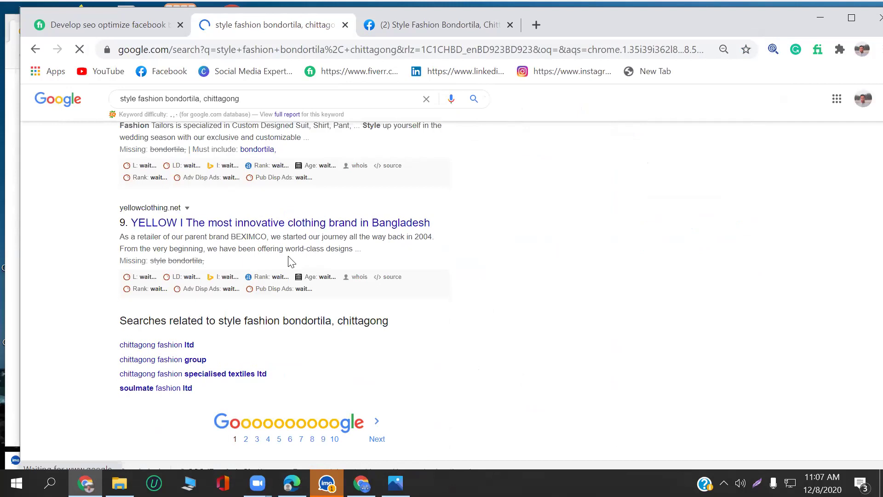
pyautogui.scroll(4, 290, 261)
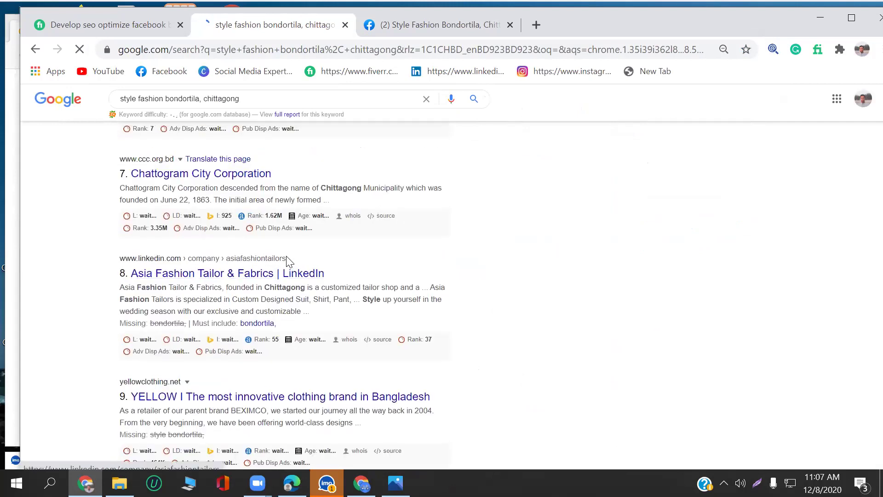
pyautogui.scroll(5, 290, 261)
pyautogui.scroll(5, 289, 261)
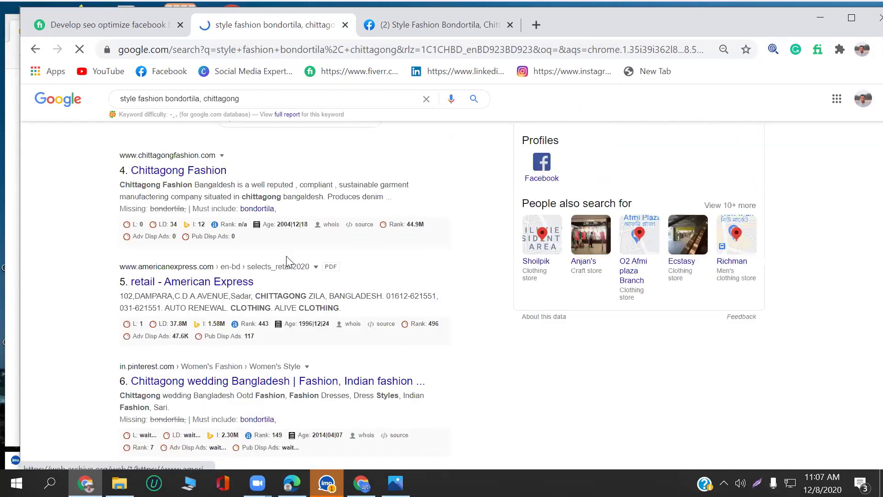
pyautogui.scroll(5, 289, 261)
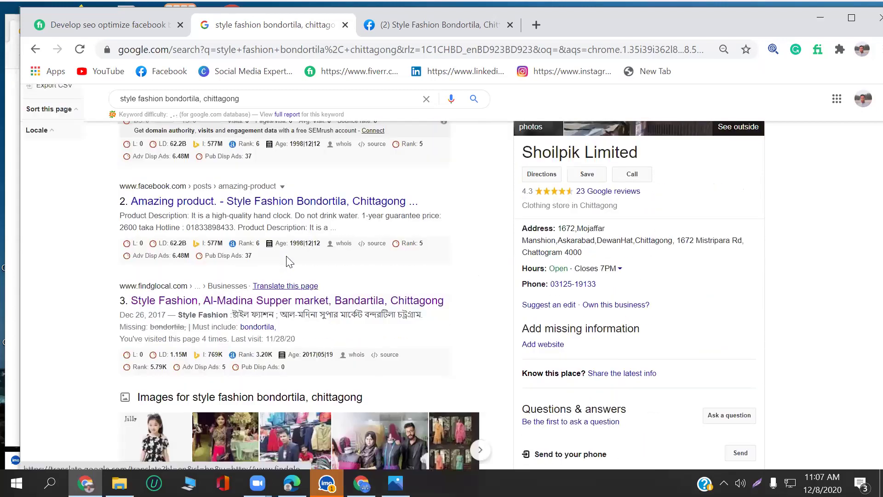
pyautogui.scroll(2, 289, 261)
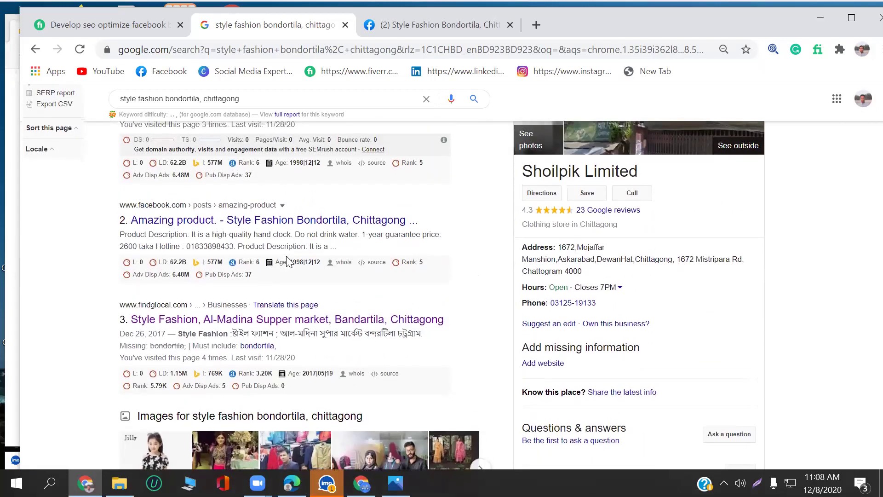
pyautogui.scroll(1, 289, 262)
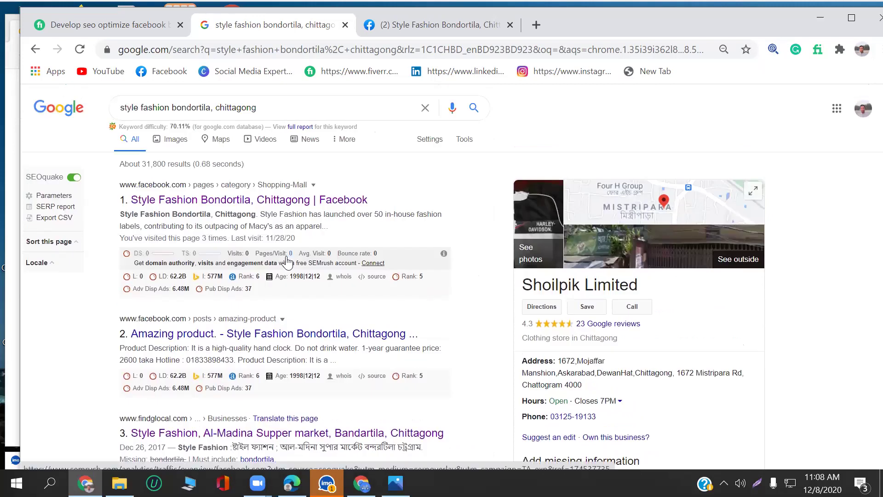
pyautogui.scroll(-1, 294, 298)
pyautogui.scroll(-1, 294, 298)
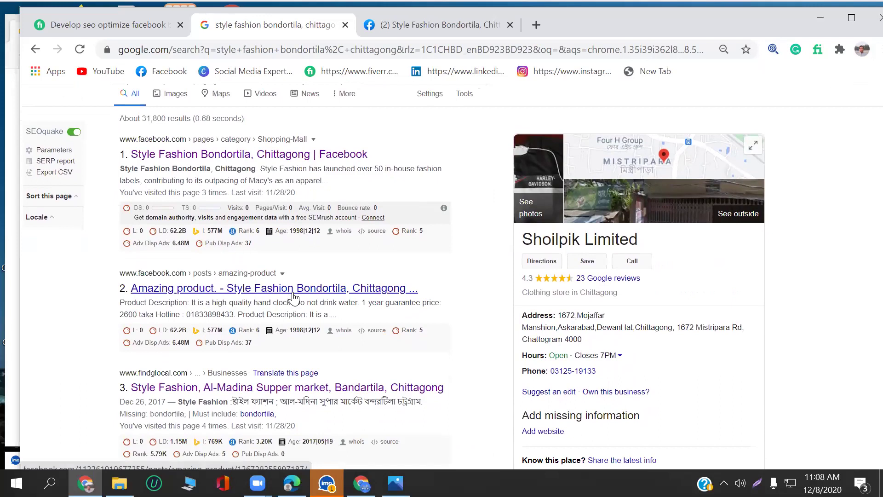
pyautogui.scroll(-1, 295, 298)
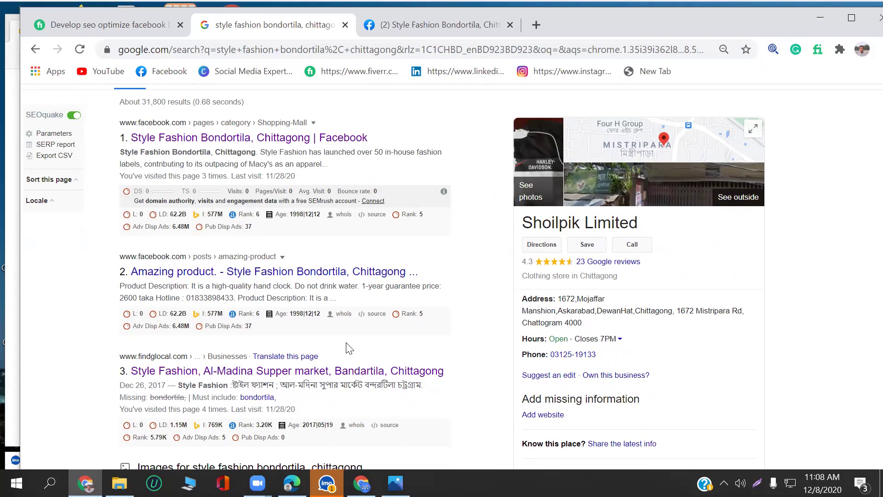
pyautogui.scroll(-20, 348, 349)
pyautogui.scroll(3, 348, 345)
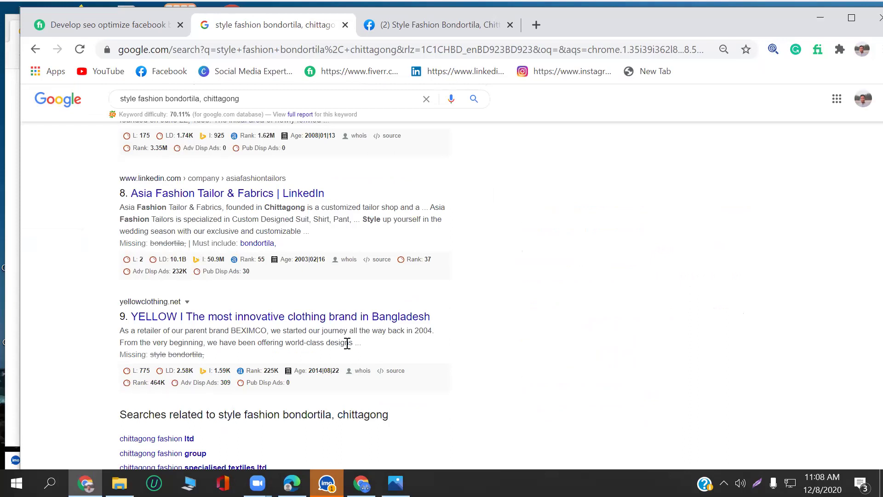
pyautogui.scroll(3, 348, 344)
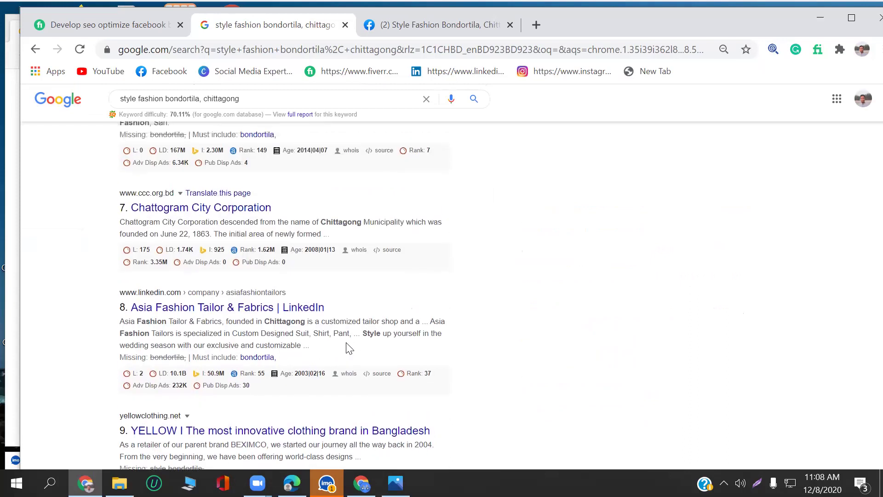
pyautogui.scroll(1, 348, 348)
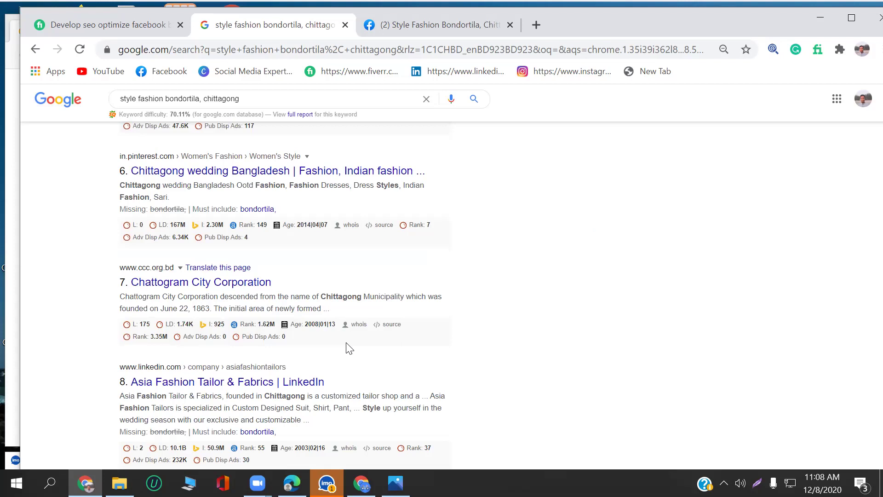
pyautogui.scroll(2, 350, 349)
pyautogui.scroll(-4, 349, 348)
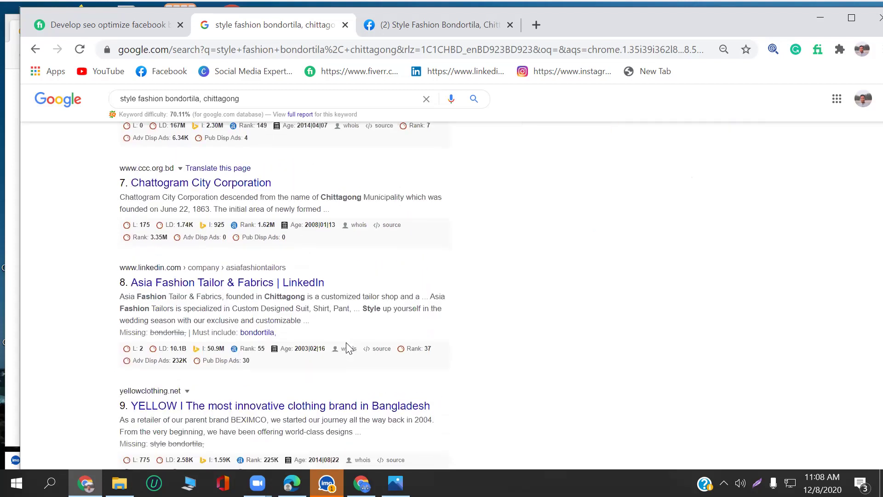
pyautogui.scroll(-5, 349, 349)
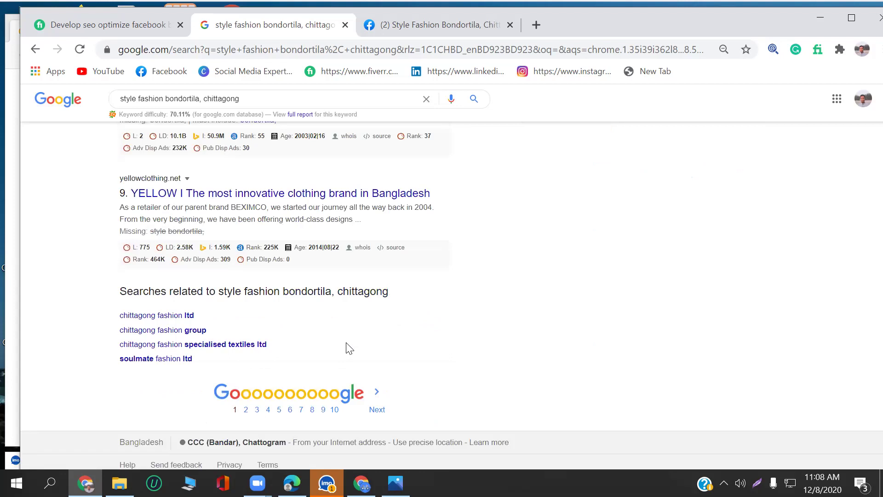
pyautogui.scroll(3, 305, 244)
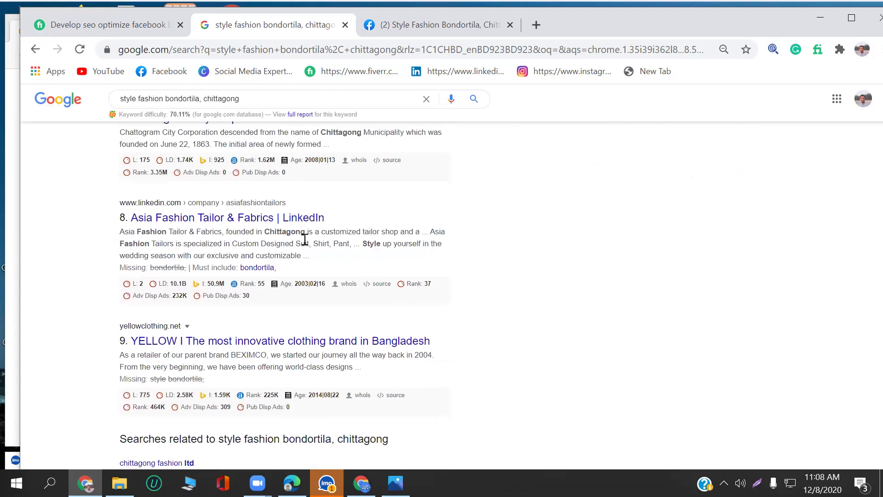
pyautogui.scroll(4, 305, 240)
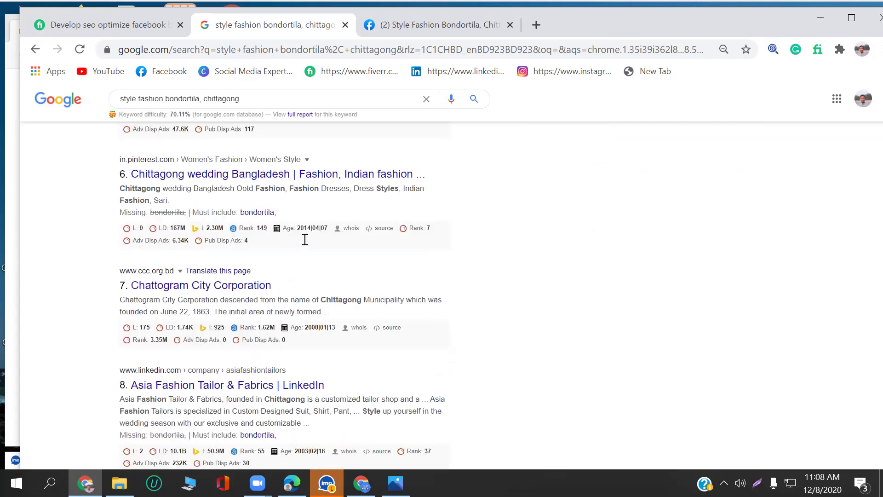
pyautogui.scroll(1, 305, 240)
pyautogui.scroll(4, 303, 240)
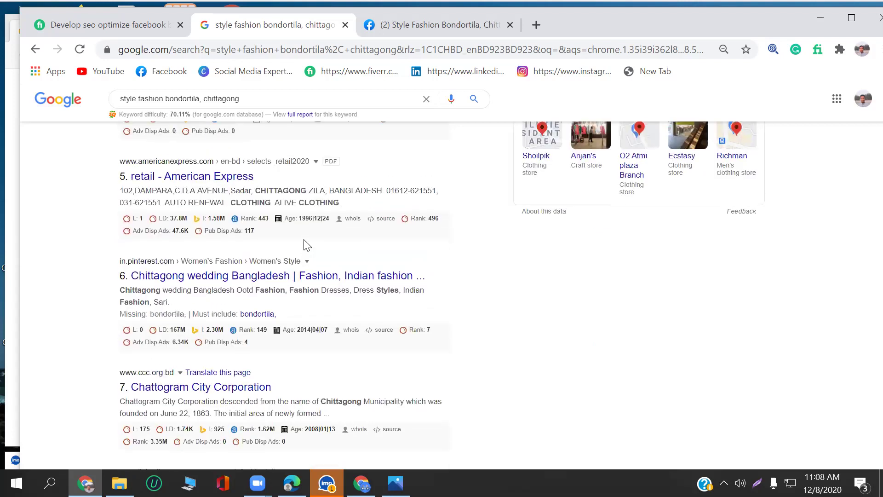
pyautogui.scroll(7, 304, 245)
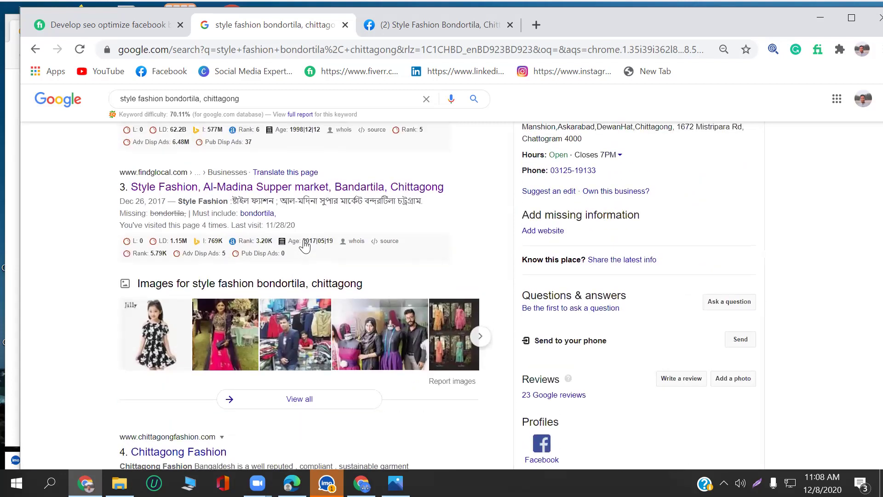
pyautogui.scroll(3, 305, 245)
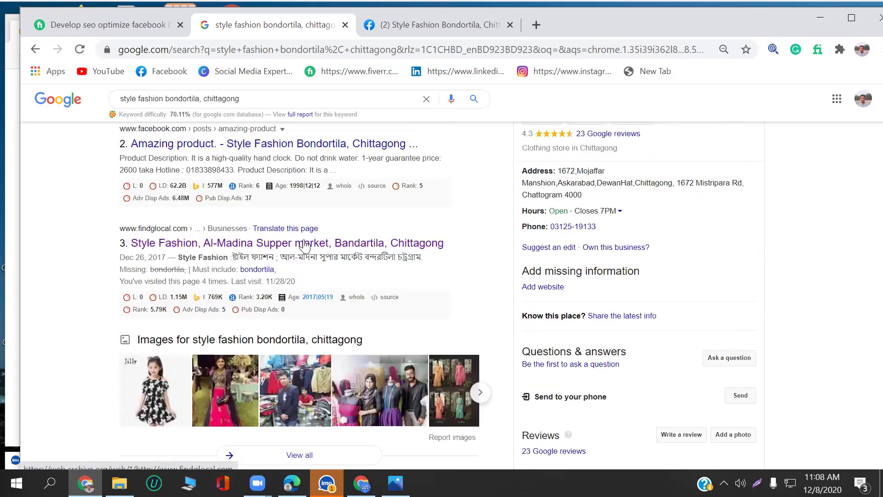
pyautogui.scroll(2, 305, 246)
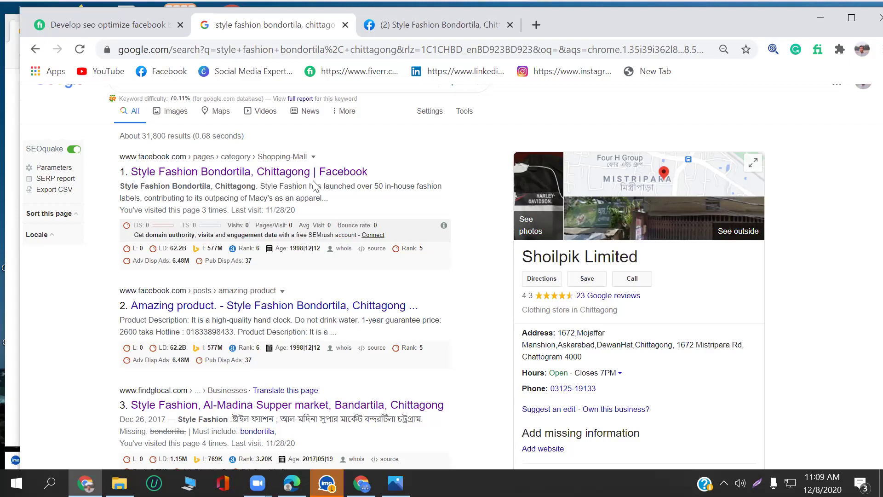
# - Back on the SEO optimize facebook business page gig, browse it and open the avatar menu
pyautogui.click(78, 29)
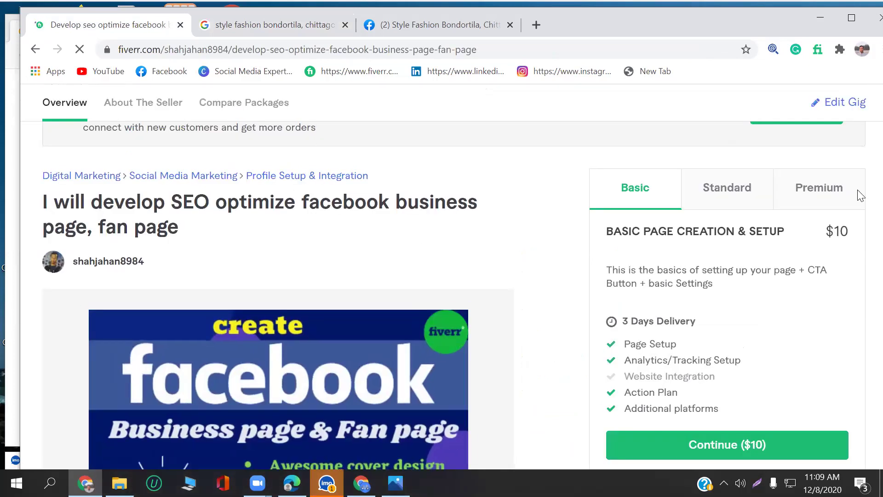
pyautogui.scroll(-20, 410, 340)
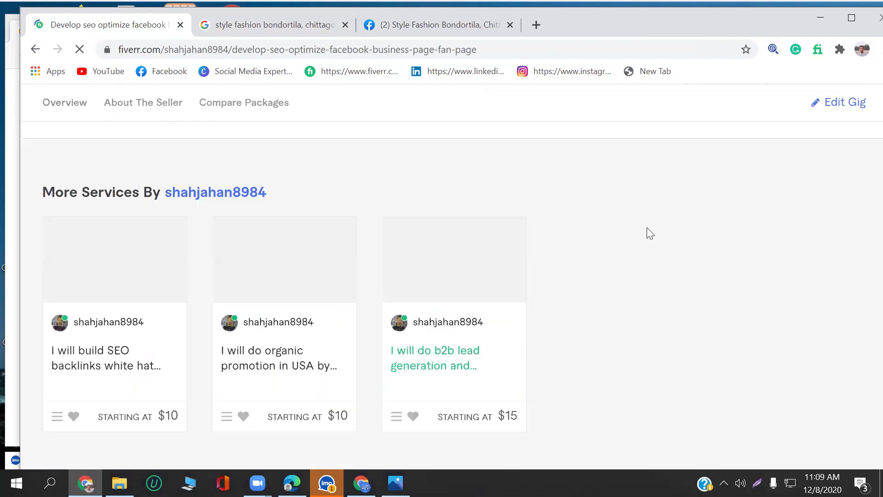
pyautogui.scroll(2, 420, 348)
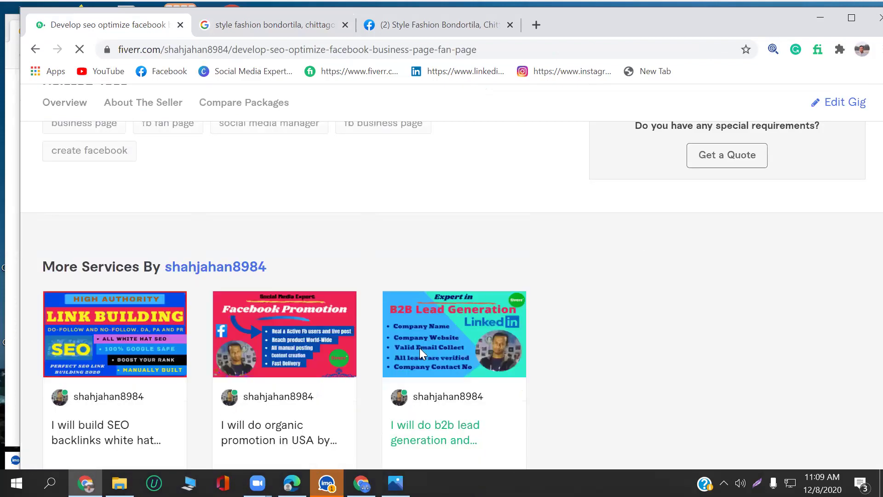
pyautogui.scroll(10, 391, 338)
pyautogui.scroll(10, 516, 281)
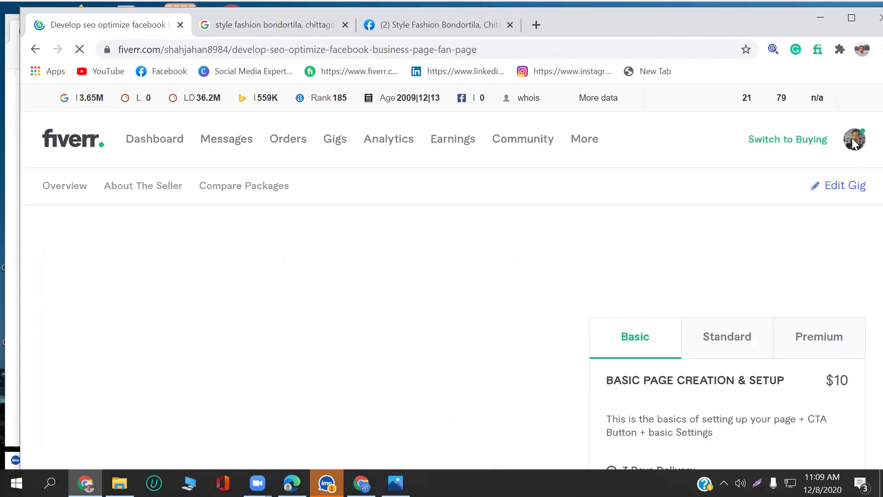
pyautogui.click(854, 141)
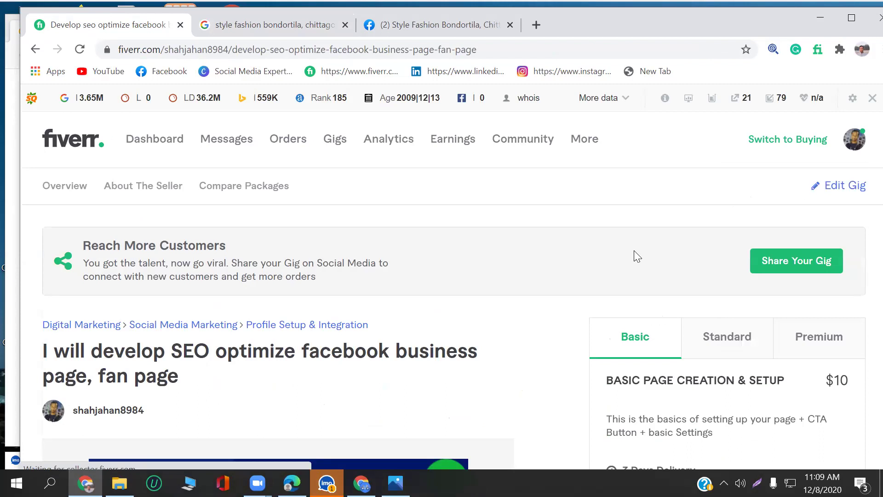
# - Scroll past the profile's Skills and Education sections and follow the footer's Help & Support link
pyautogui.scroll(-4, 723, 234)
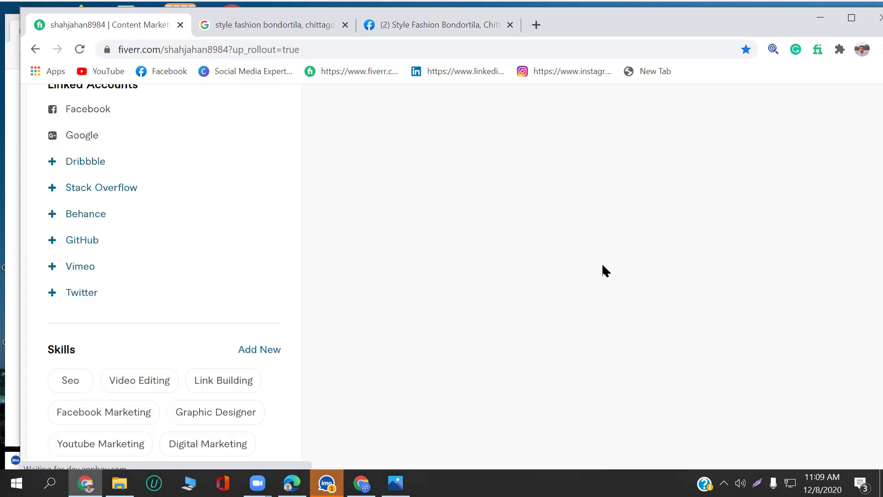
pyautogui.scroll(-8, 603, 269)
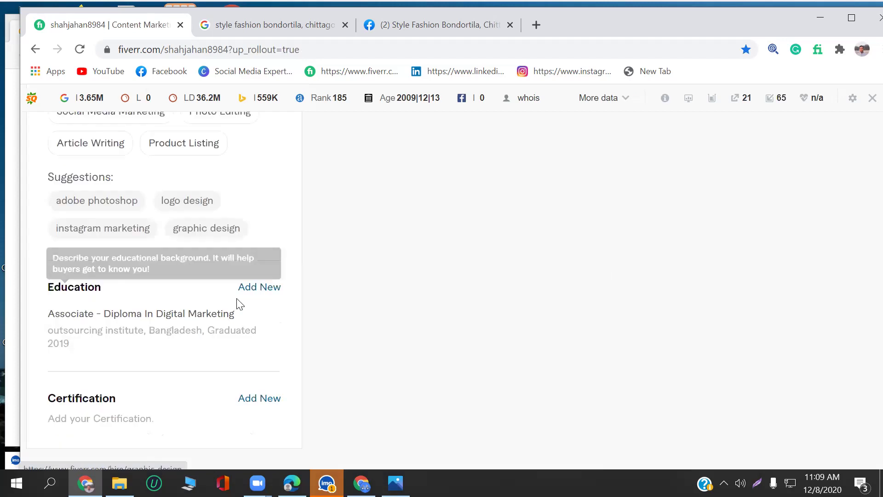
pyautogui.scroll(-10, 478, 303)
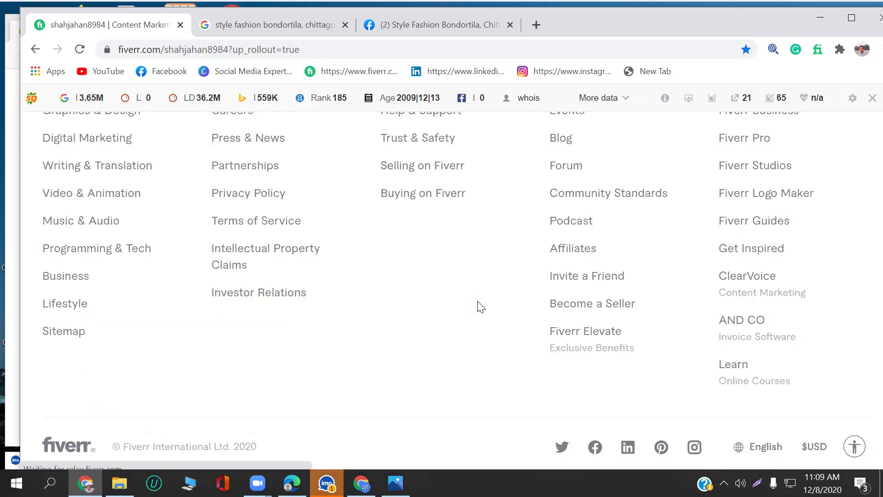
pyautogui.scroll(5, 478, 306)
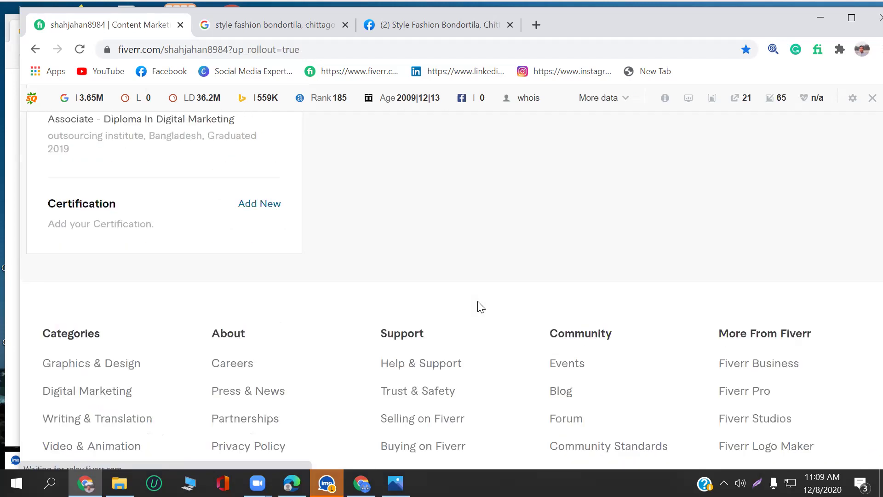
pyautogui.click(428, 367)
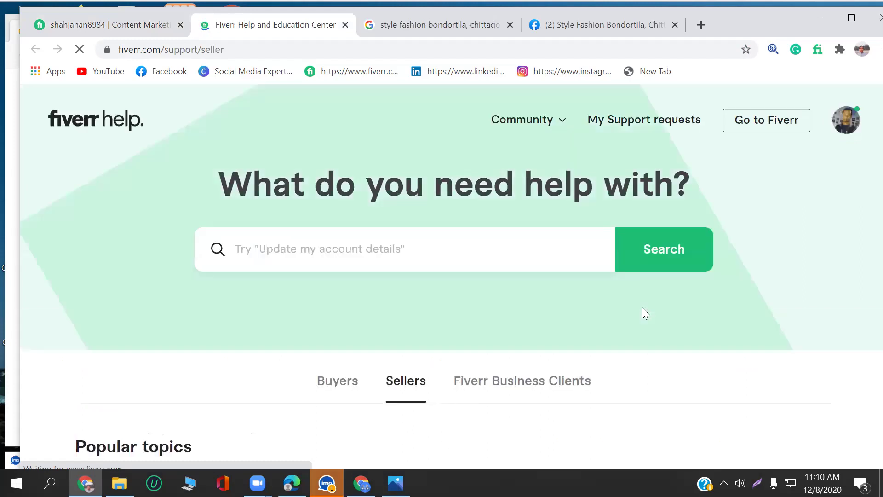
# - Scroll to the seller help page footer and open Help & Support in a new tab
pyautogui.scroll(-5, 518, 339)
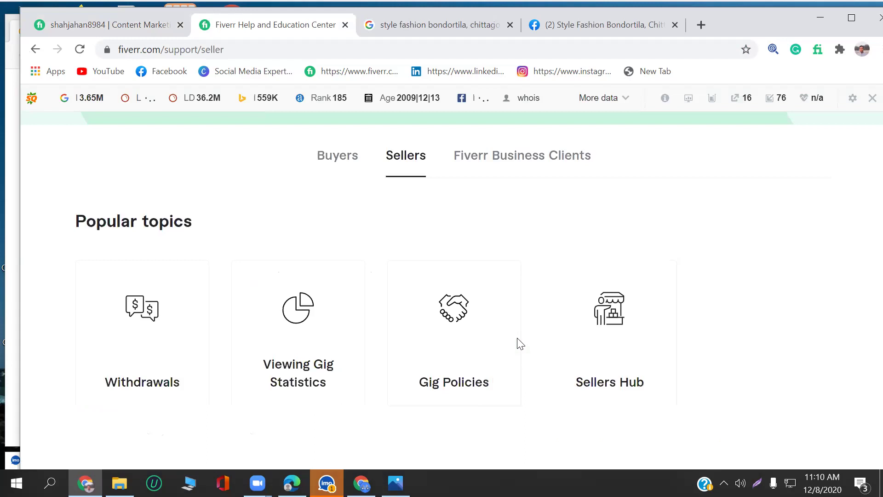
pyautogui.scroll(-8, 520, 344)
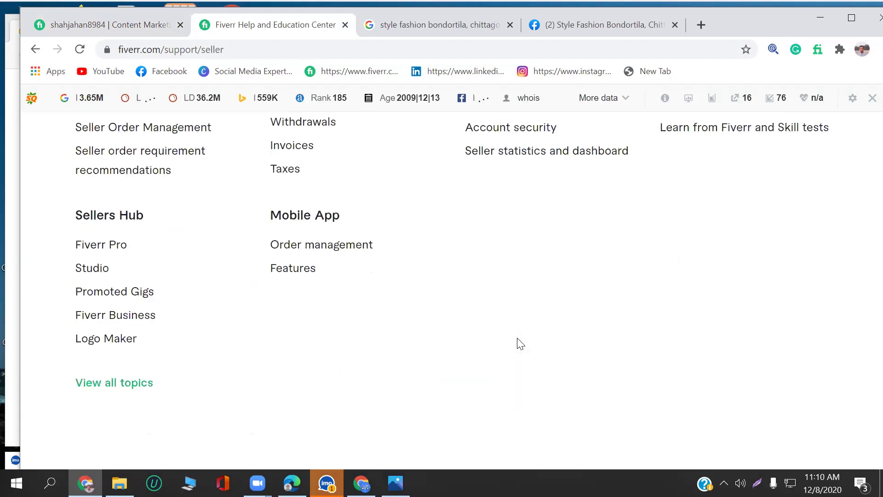
pyautogui.scroll(9, 520, 343)
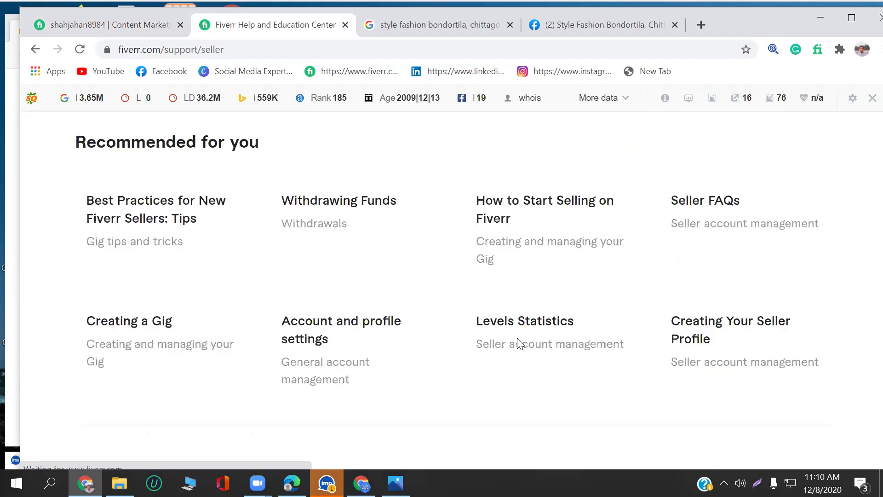
pyautogui.scroll(-15, 519, 343)
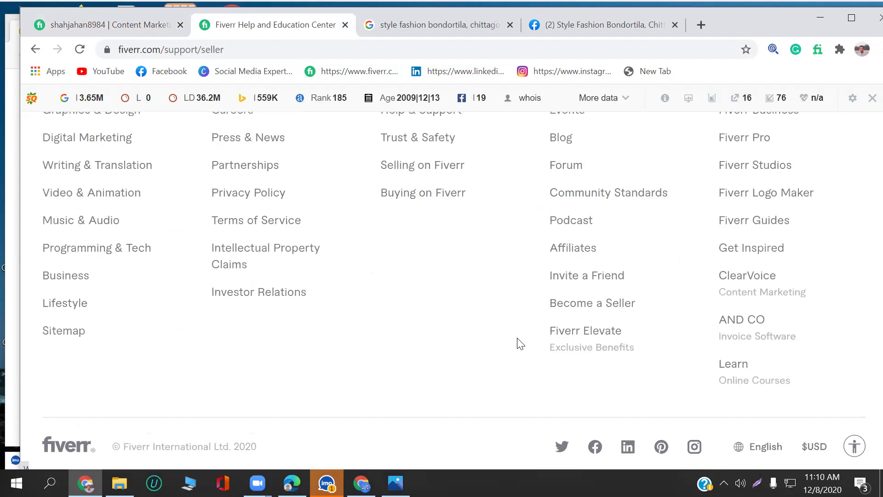
pyautogui.scroll(5, 520, 343)
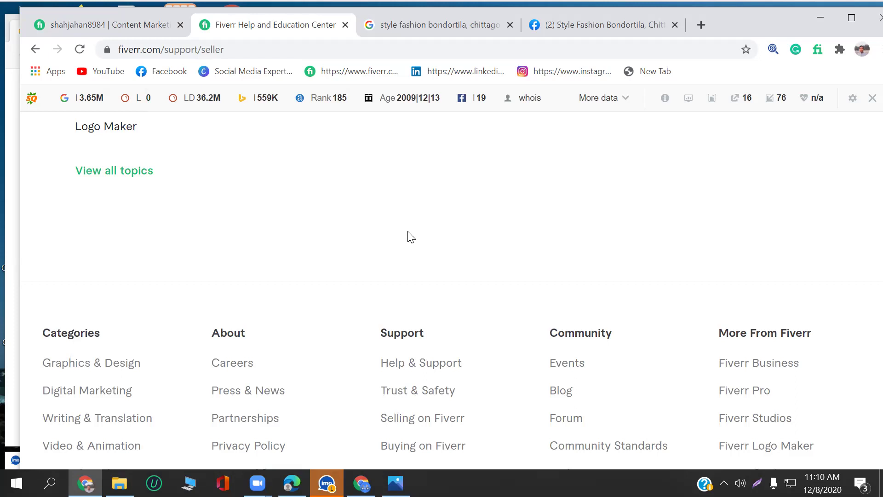
pyautogui.click(501, 282)
pyautogui.click(442, 362)
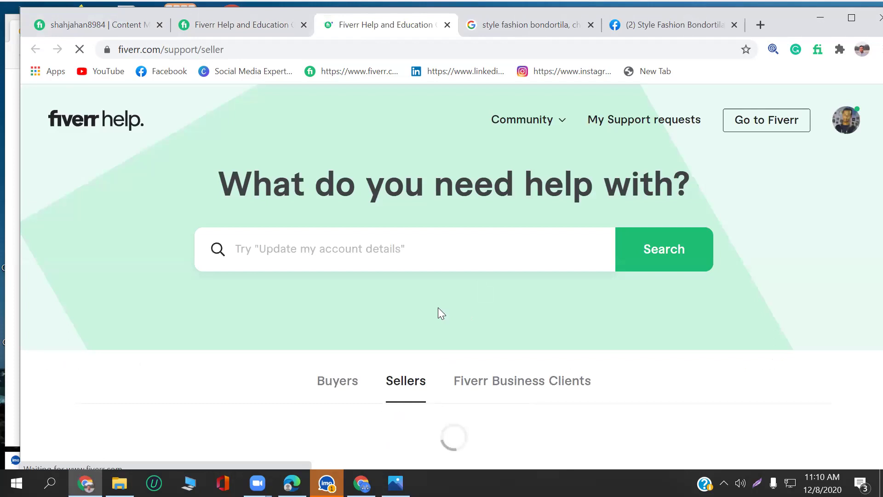
pyautogui.scroll(-7, 442, 303)
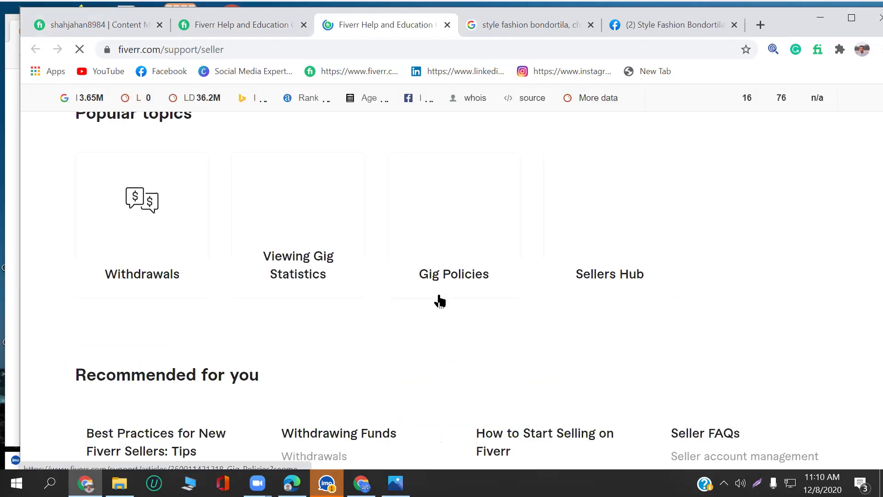
pyautogui.click(437, 299)
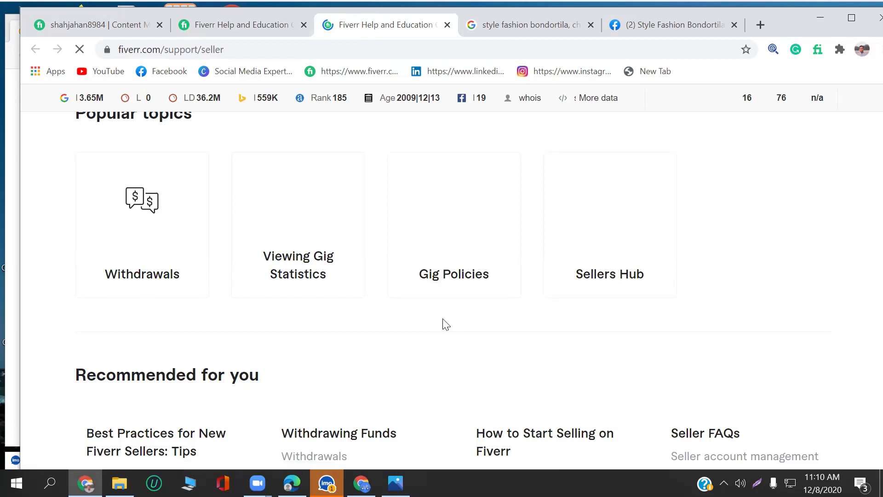
pyautogui.scroll(-10, 447, 325)
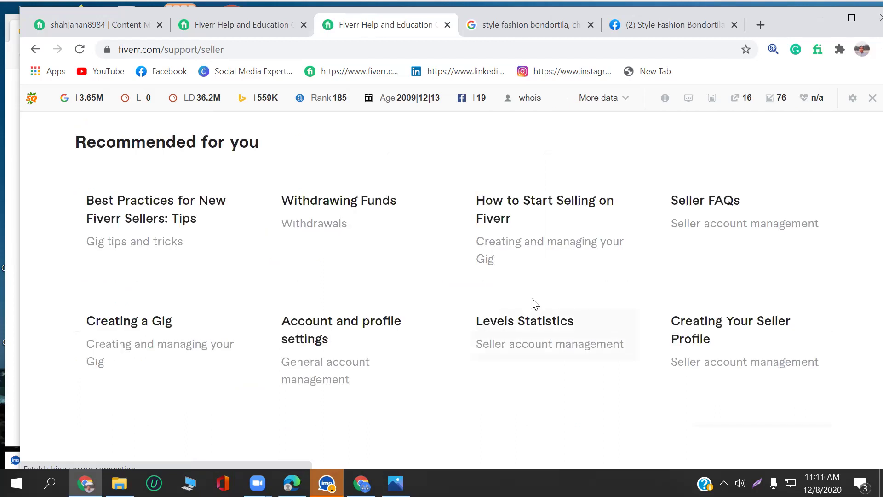
pyautogui.scroll(8, 535, 304)
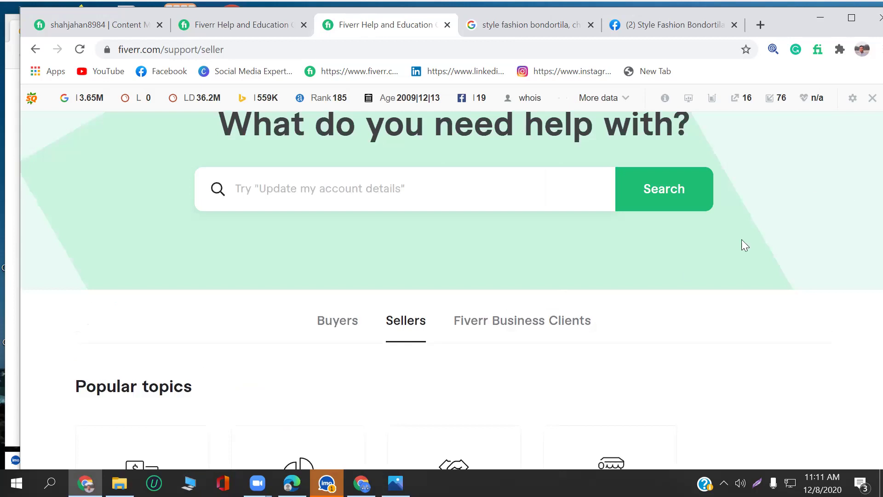
pyautogui.scroll(-5, 568, 311)
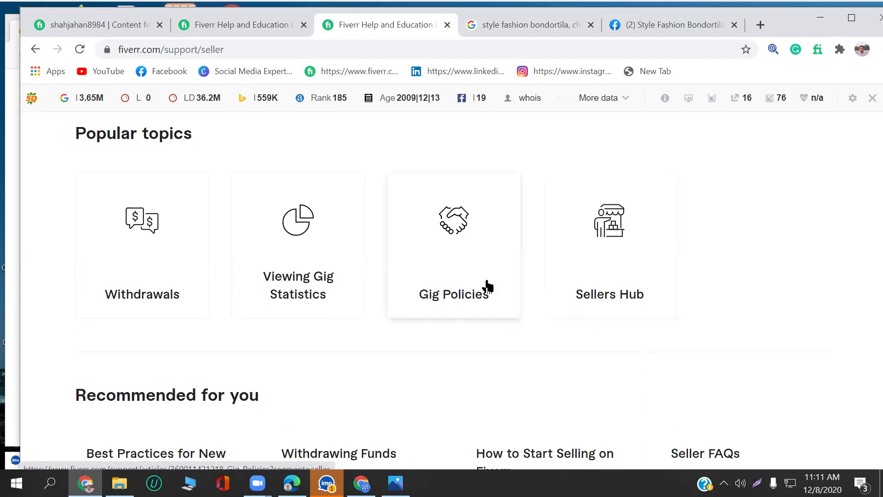
pyautogui.scroll(-5, 486, 284)
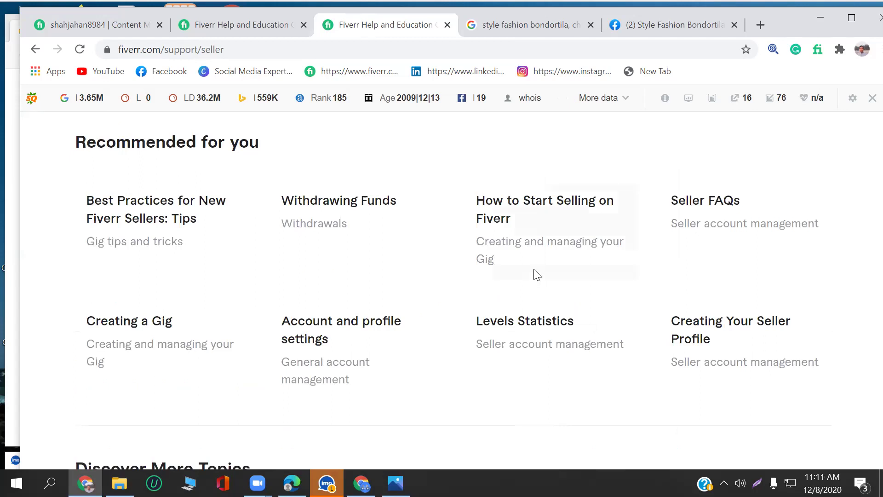
pyautogui.scroll(5, 529, 269)
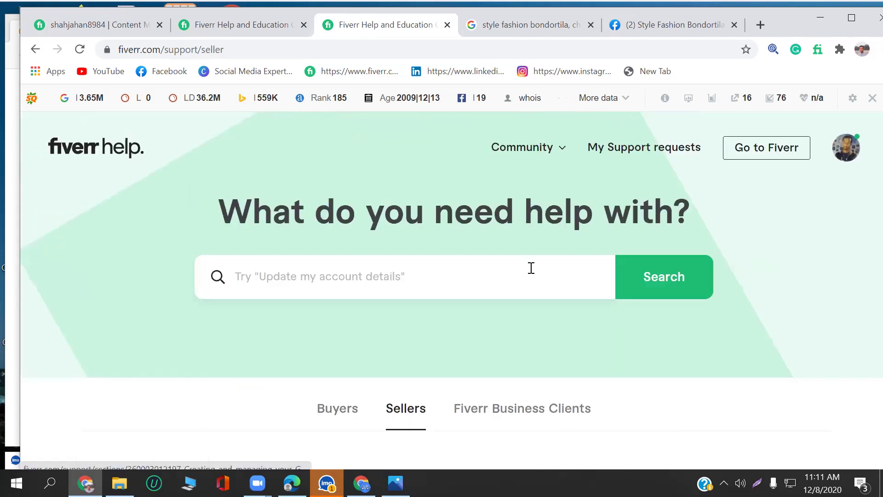
pyautogui.scroll(-10, 506, 292)
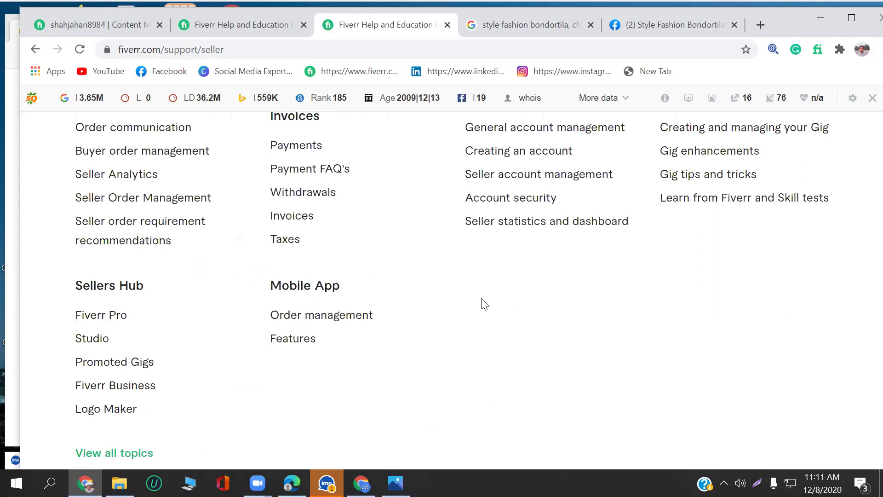
pyautogui.scroll(5, 481, 304)
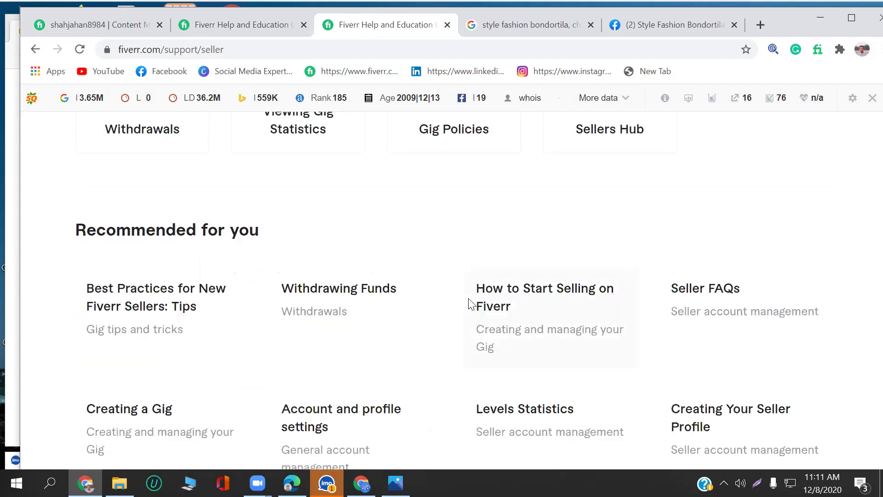
pyautogui.scroll(10, 469, 303)
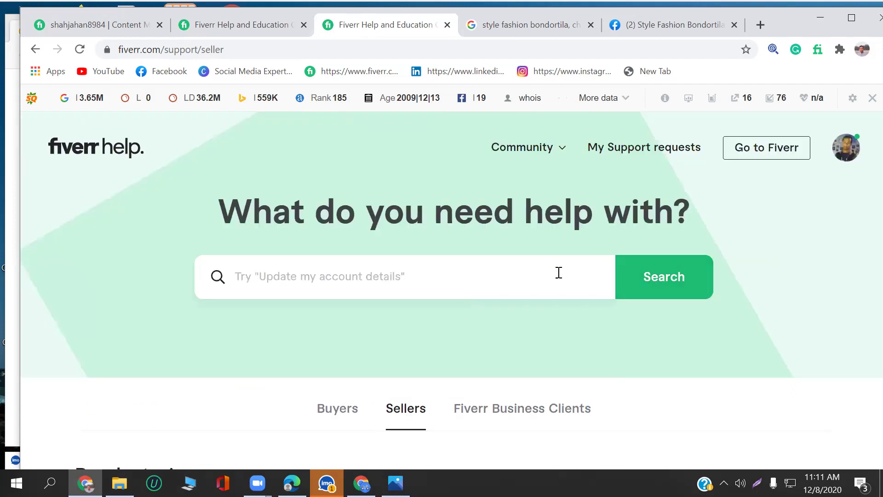
pyautogui.scroll(-10, 544, 273)
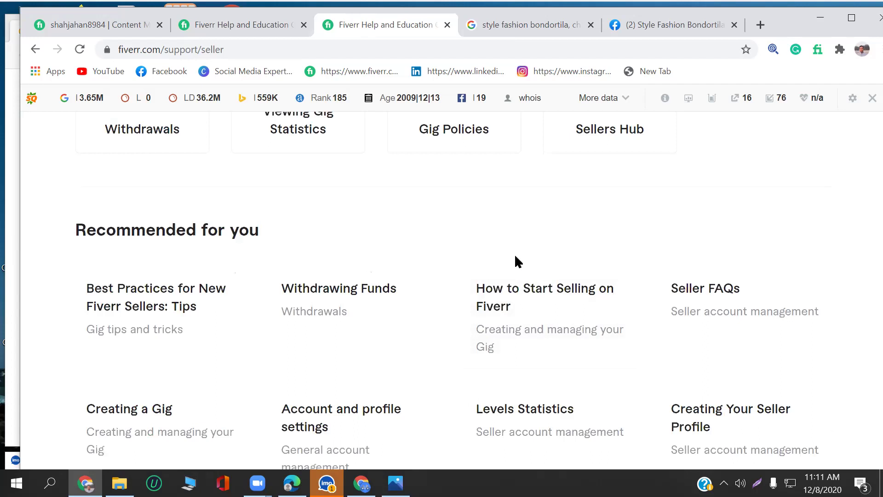
pyautogui.scroll(-5, 518, 261)
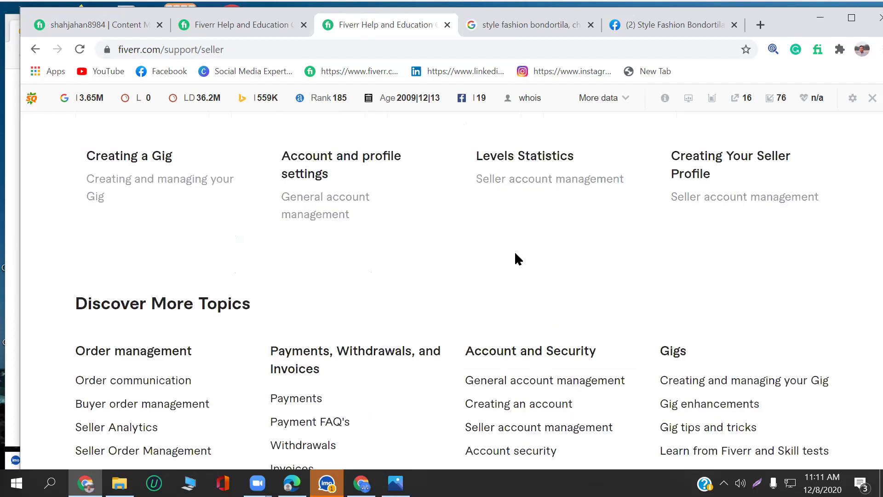
# - Open the Gigs help category and start a Submit a Request form
pyautogui.click(671, 354)
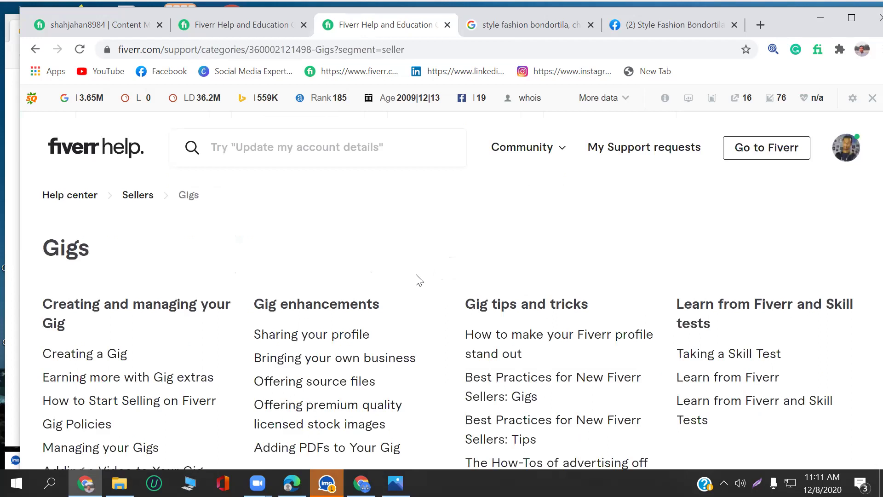
pyautogui.scroll(-10, 419, 280)
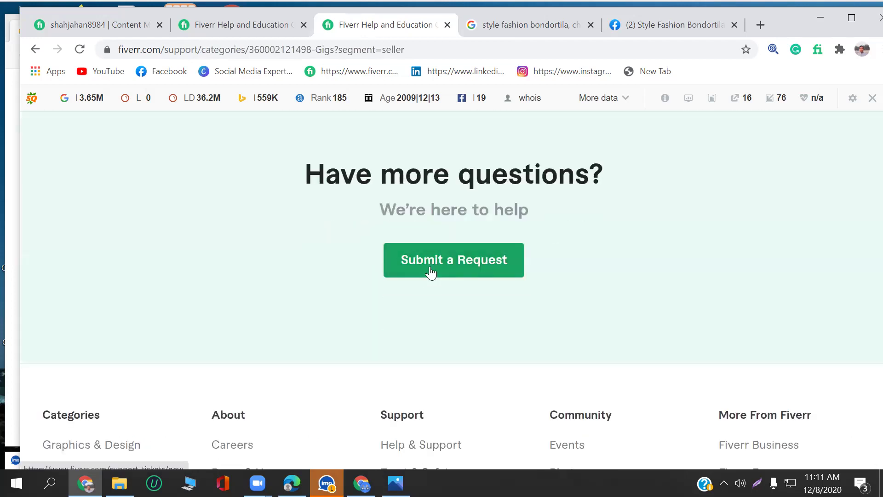
pyautogui.click(431, 272)
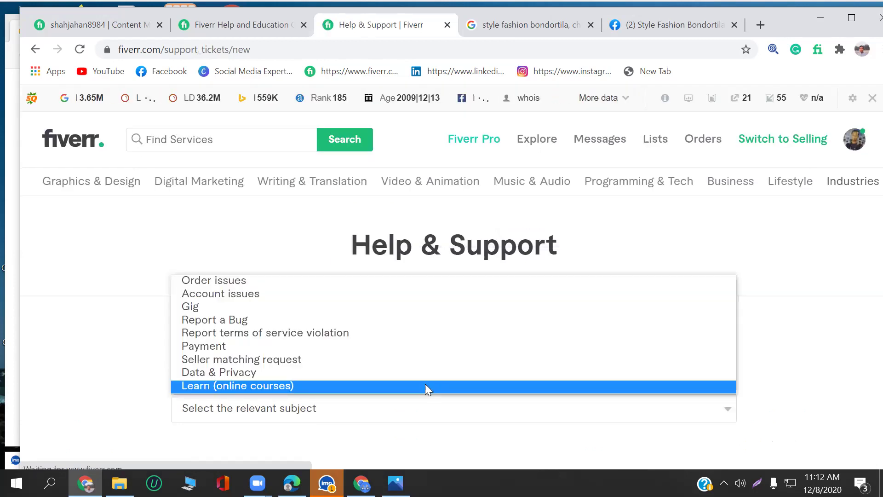
# - Choose Gig as the request topic and 'My Gig doesn't appear in search' as the issue
pyautogui.click(212, 310)
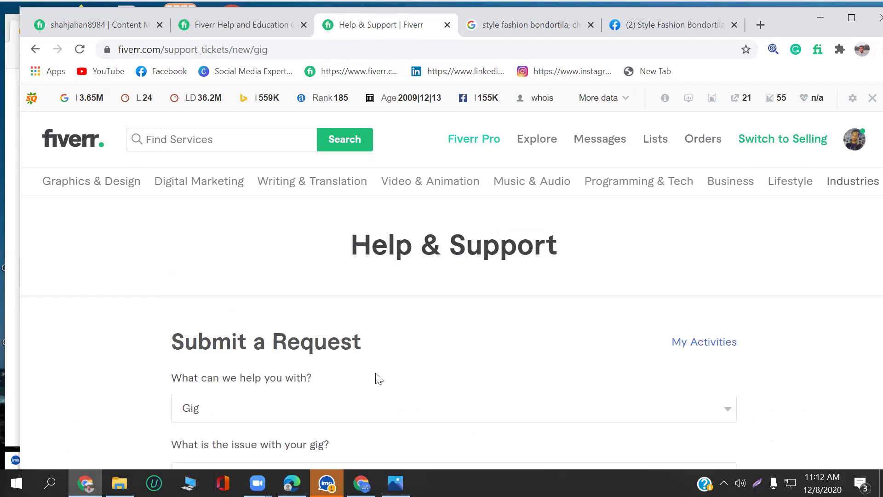
pyautogui.scroll(-15, 387, 354)
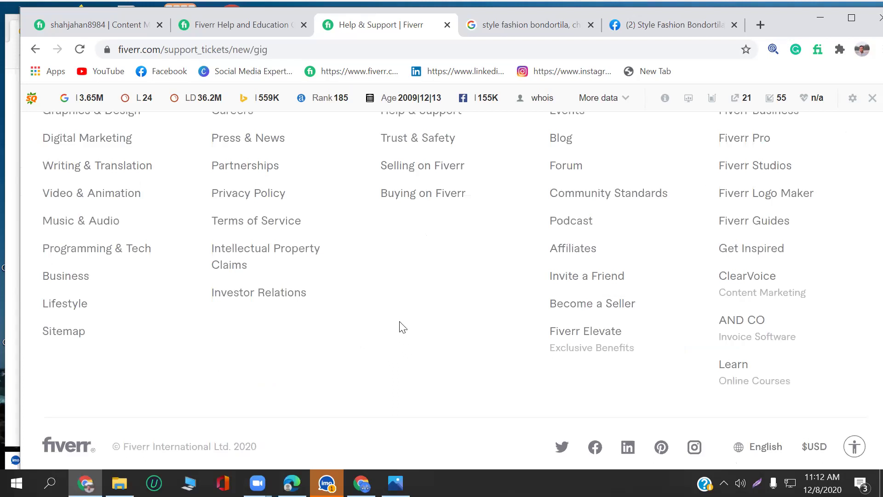
pyautogui.scroll(5, 402, 327)
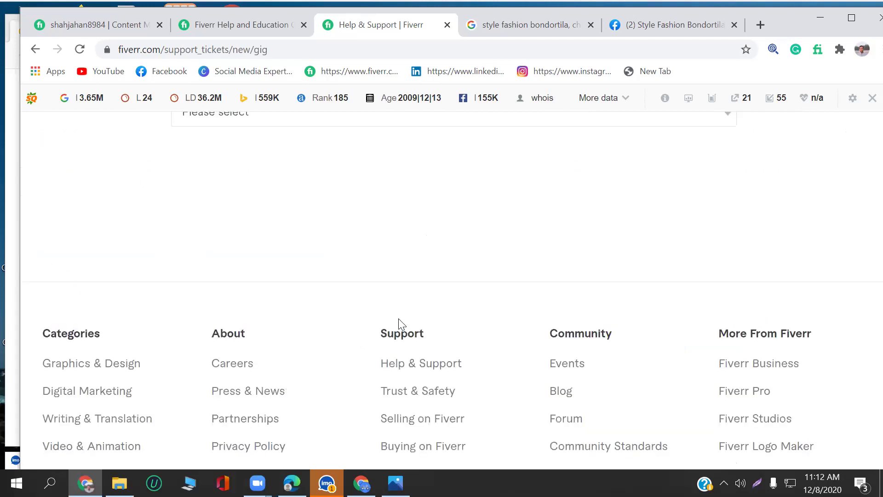
pyautogui.scroll(5, 399, 322)
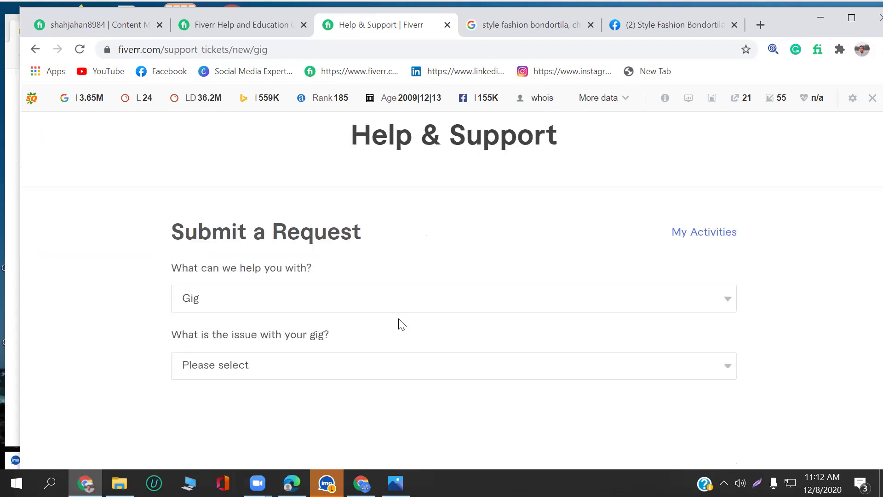
pyautogui.click(366, 369)
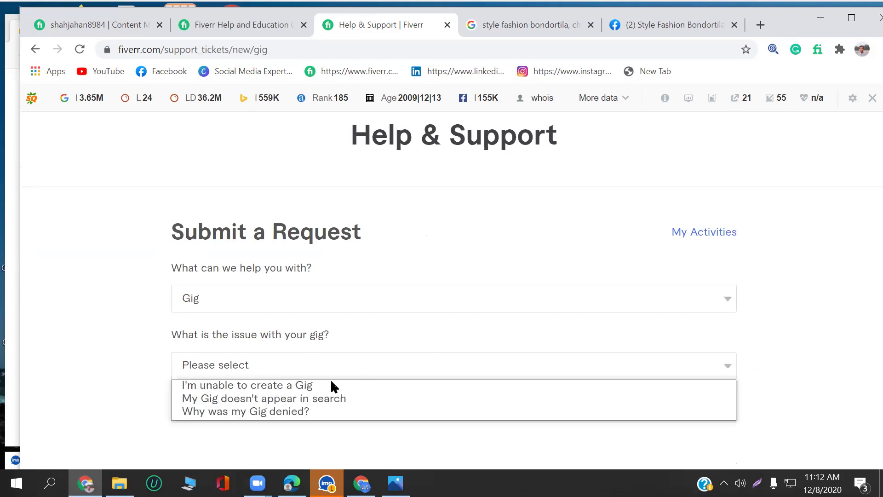
pyautogui.click(304, 399)
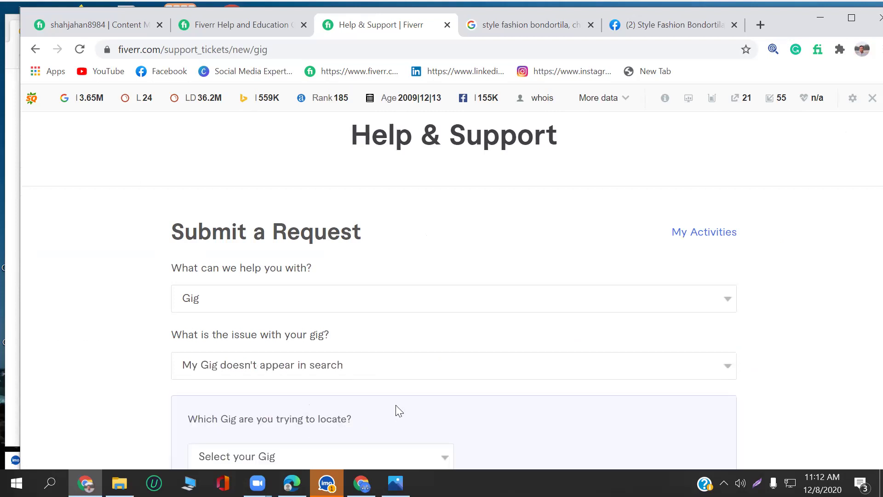
# - Select the b2b lead generation gig and bring up the contact-support form
pyautogui.scroll(-5, 408, 408)
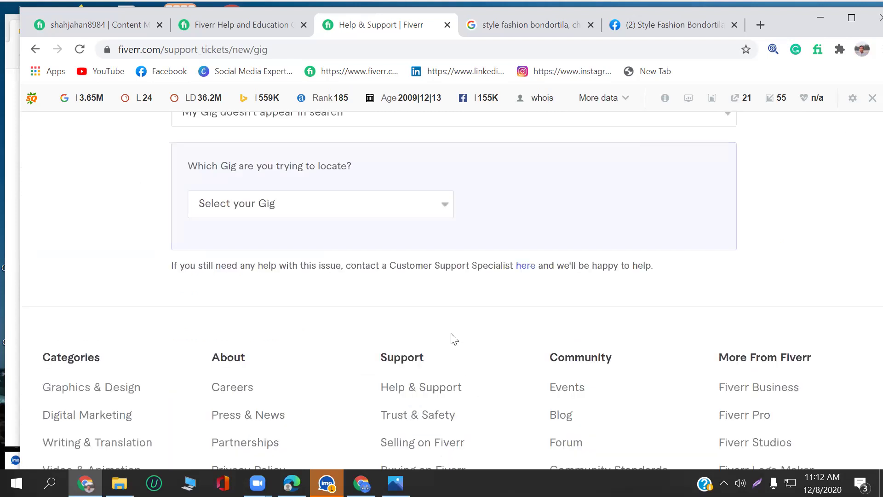
pyautogui.click(433, 214)
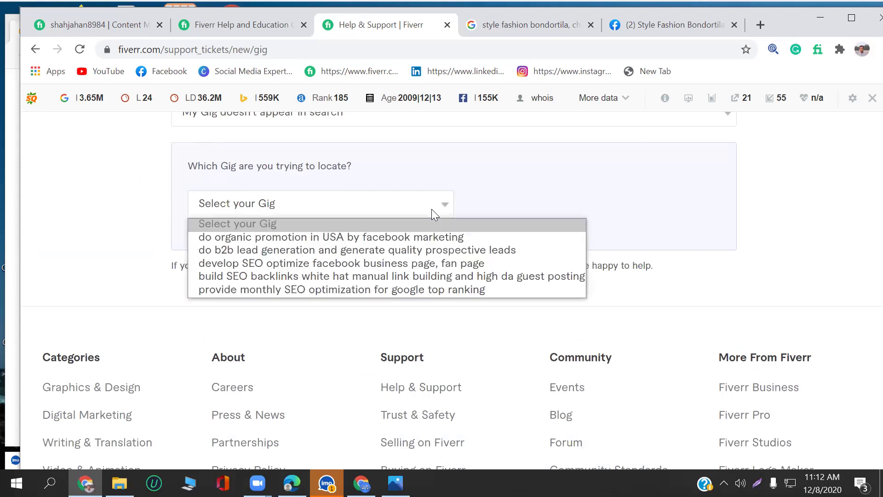
pyautogui.click(416, 250)
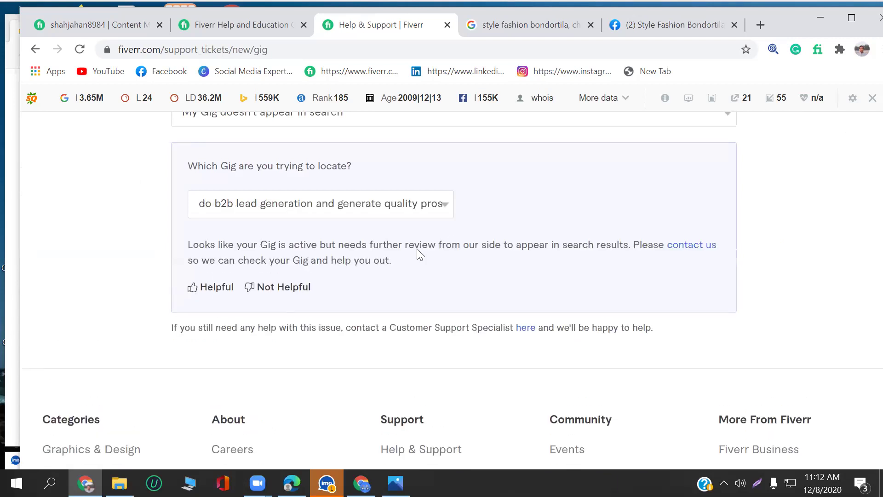
pyautogui.click(692, 249)
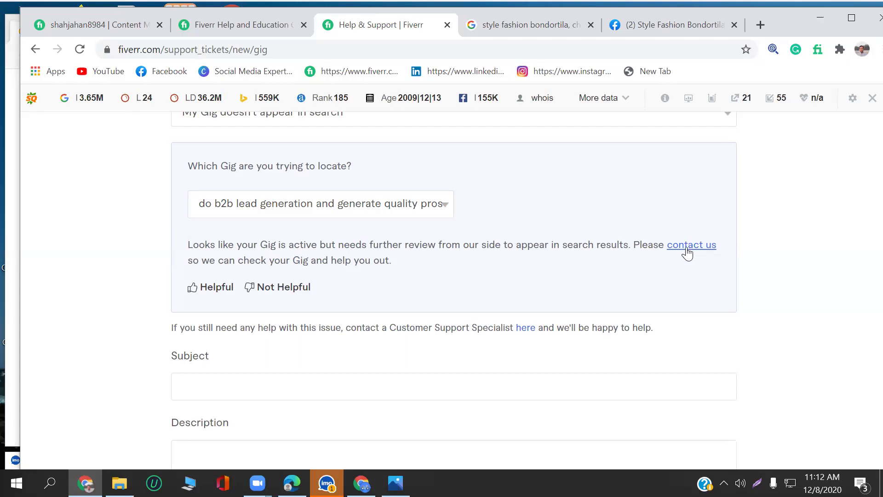
pyautogui.scroll(-10, 448, 350)
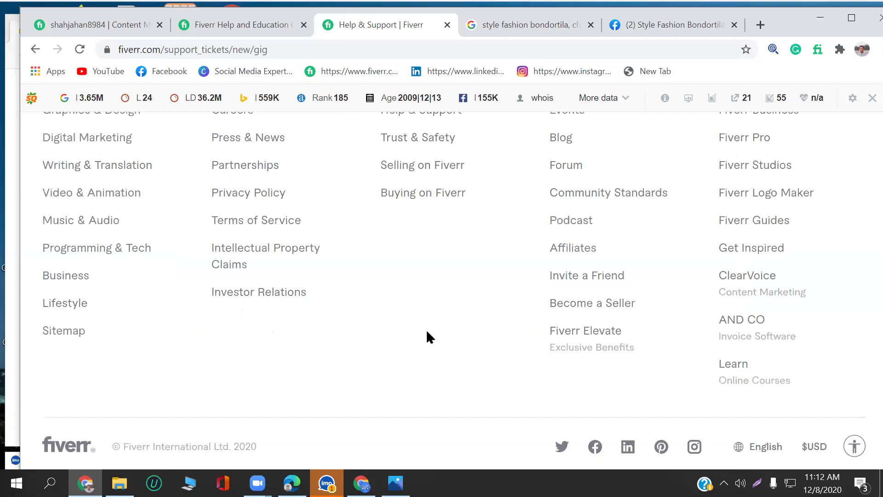
pyautogui.scroll(10, 427, 332)
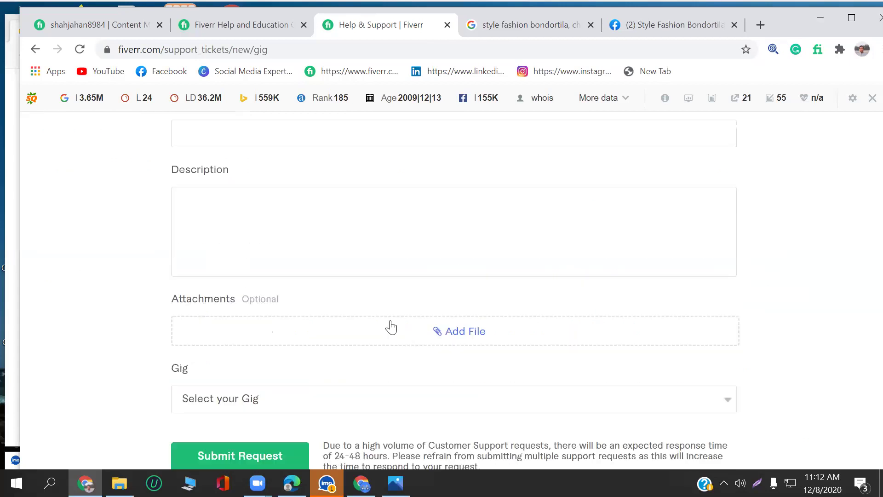
pyautogui.scroll(5, 374, 302)
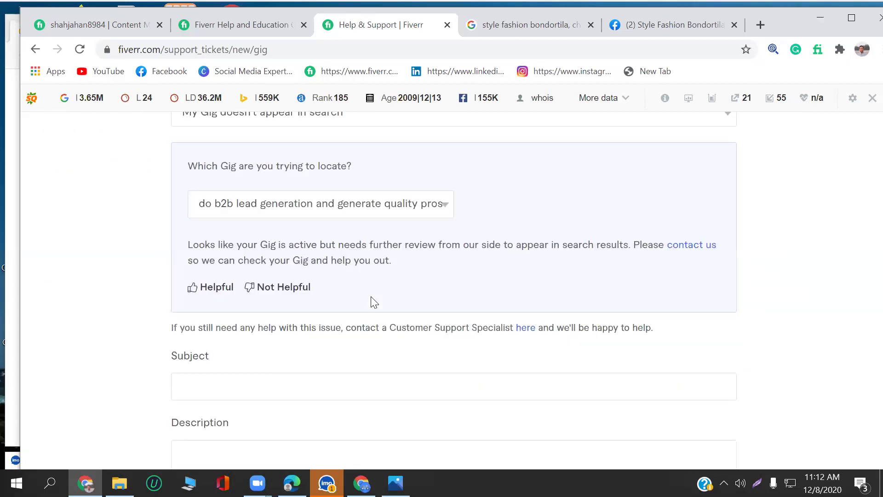
# - Enter 'Gig' as the support request's subject
pyautogui.click(298, 382)
pyautogui.write('Gig')
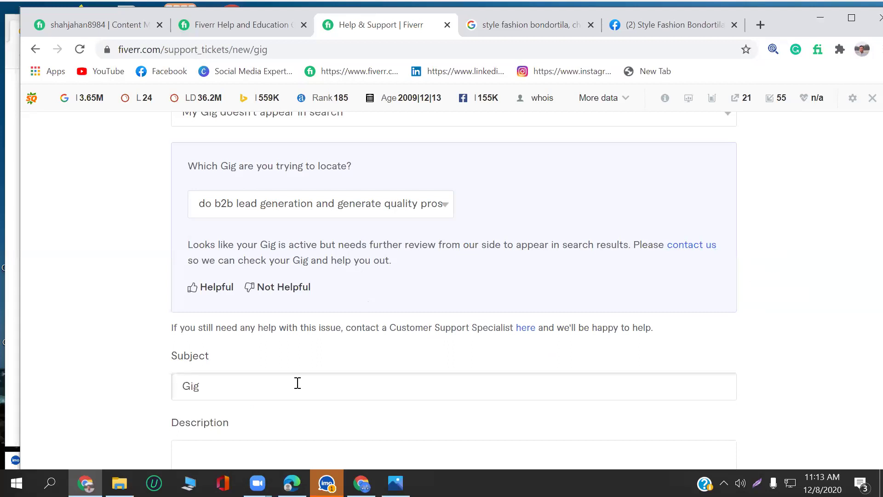
pyautogui.scroll(-10, 370, 398)
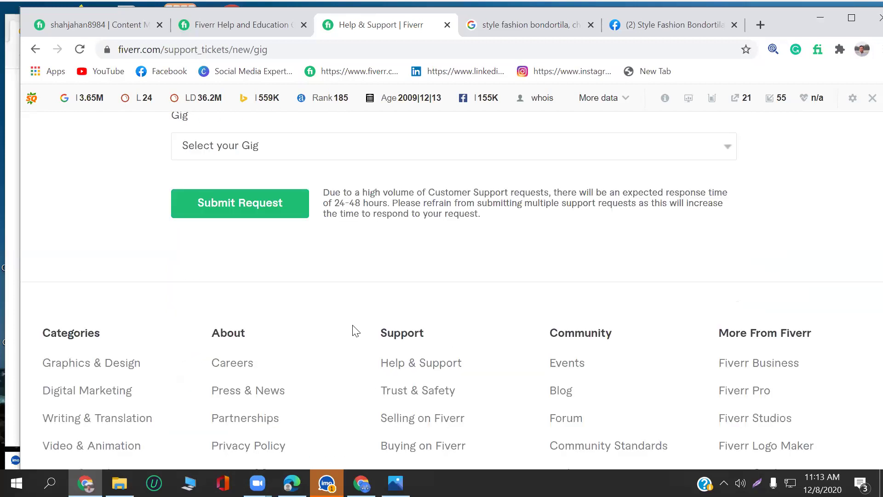
pyautogui.scroll(5, 354, 331)
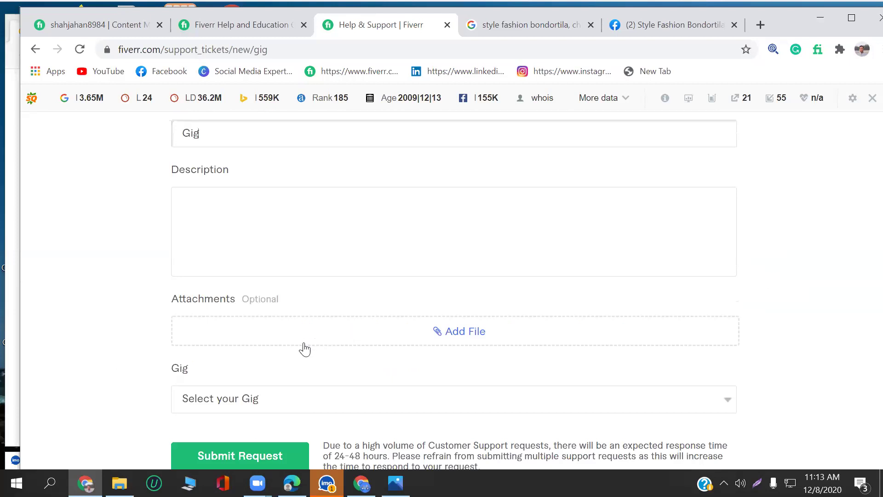
# - Type the description 'Dear sir, My Lead generation is all ok.But this gig not apper in search result'
pyautogui.click(254, 218)
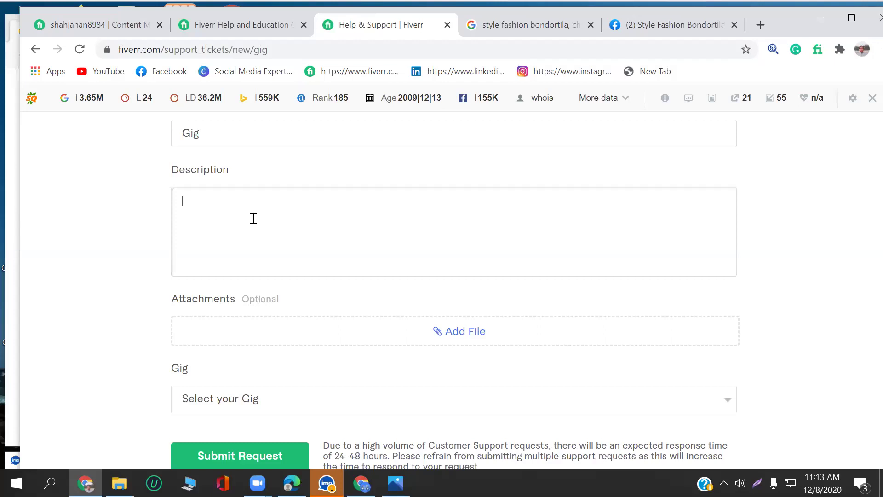
pyautogui.write('Dear sir,')
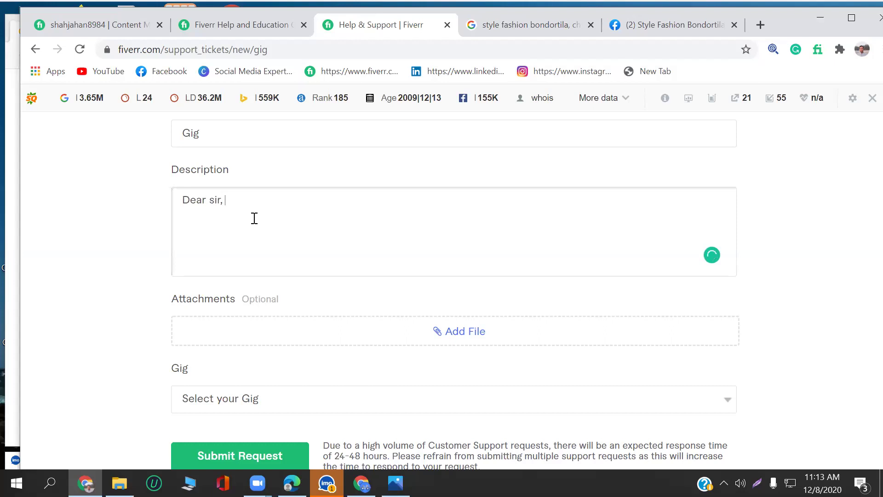
pyautogui.write(' My Lead generation i')
pyautogui.press('BackSpace')
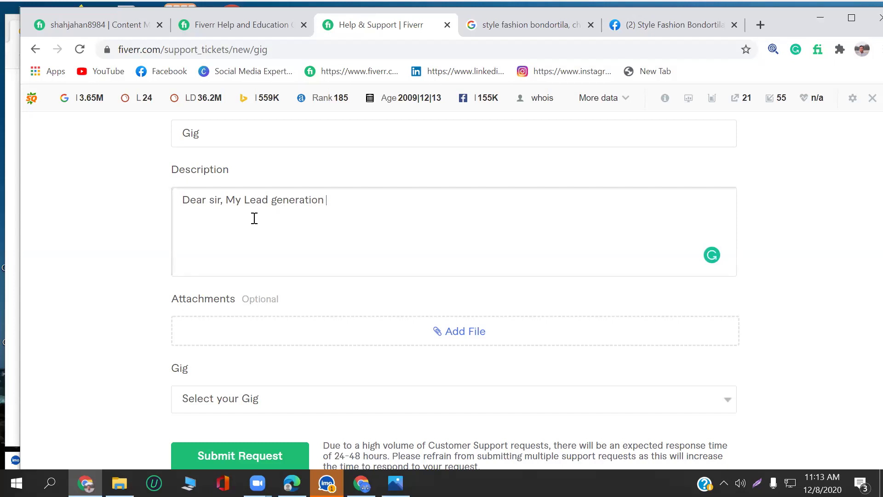
pyautogui.write('is all ok.But this gig')
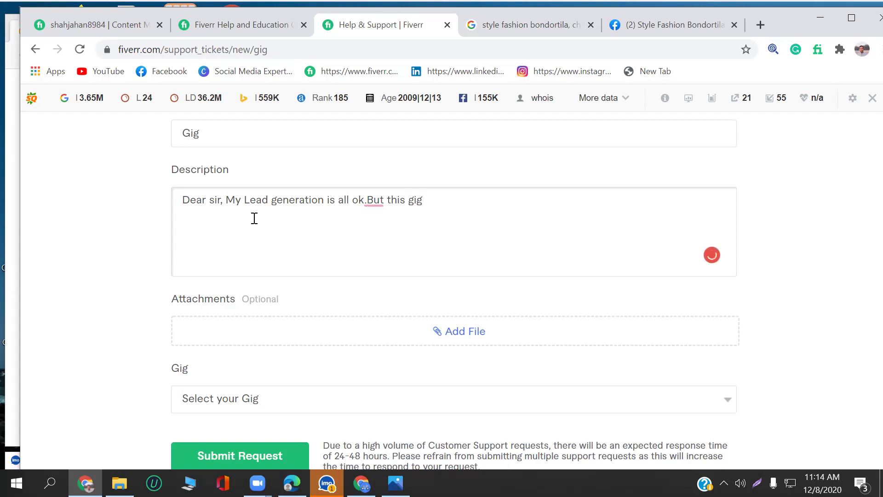
pyautogui.write(' not')
pyautogui.write('apper in search r')
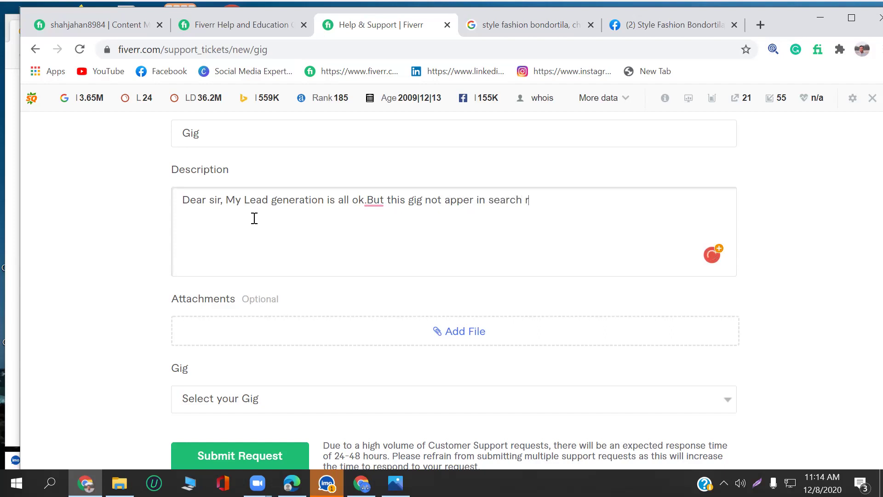
pyautogui.write('esult')
# - Erase the misspelled word 'apper' from the description
pyautogui.click(466, 200)
pyautogui.write('a')
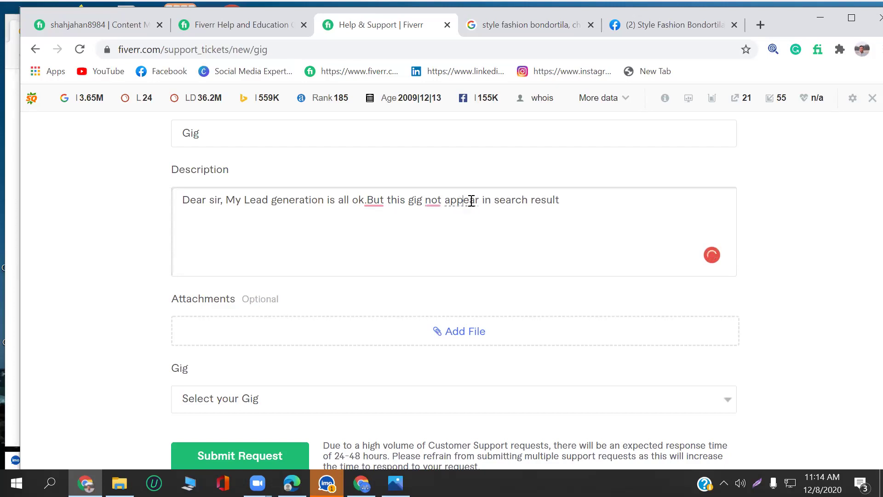
pyautogui.moveTo(476, 199)
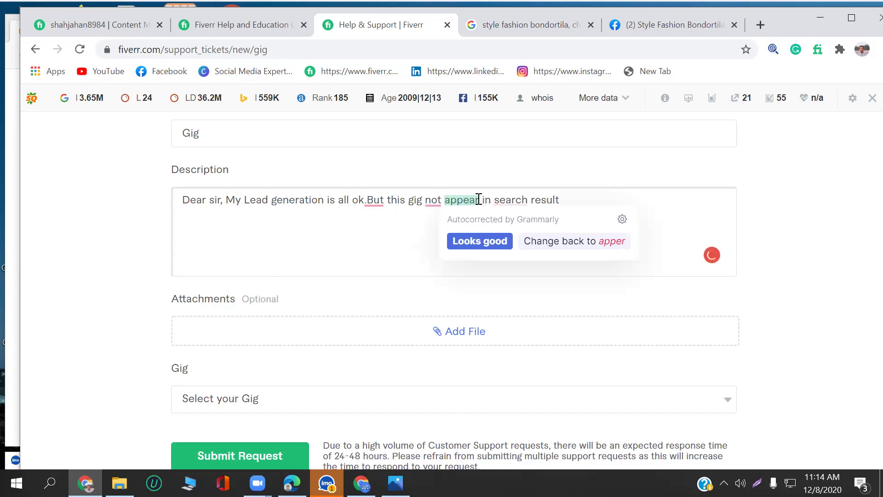
pyautogui.press('BackSpace')
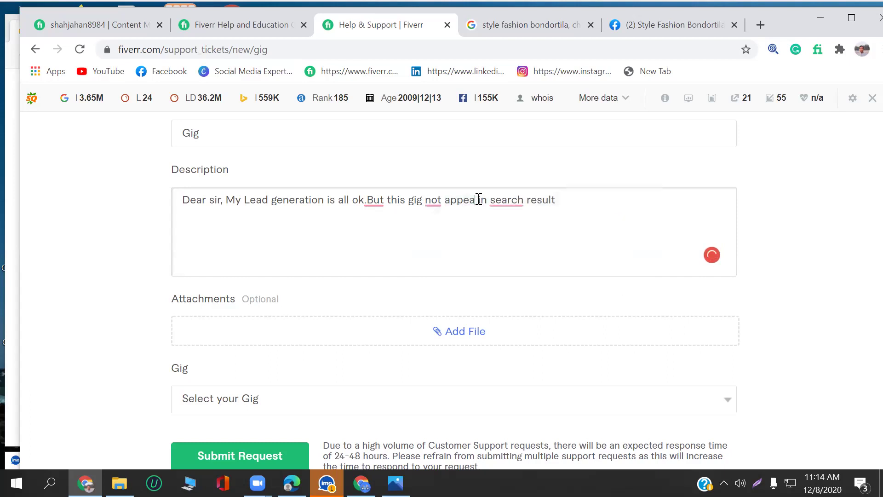
pyautogui.press('BackSpace')
pyautogui.press('BackSpace')
pyautogui.press('BackSpace')
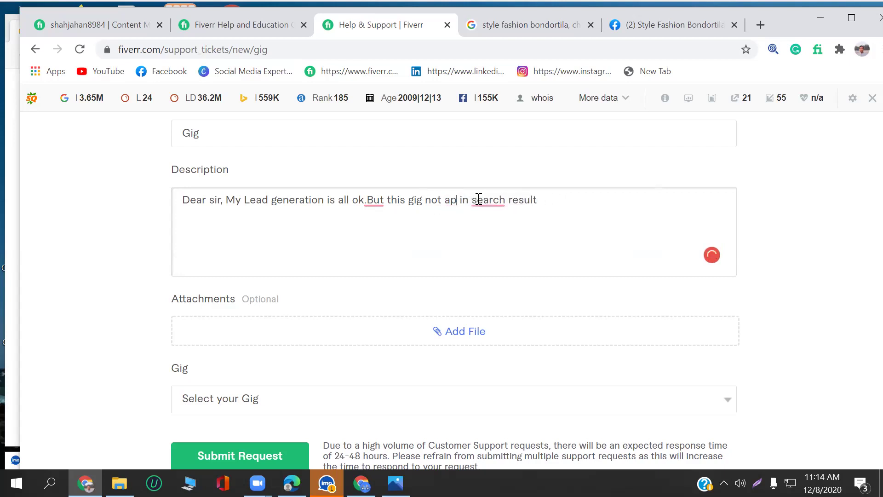
pyautogui.press('BackSpace')
pyautogui.press('BackSpace')
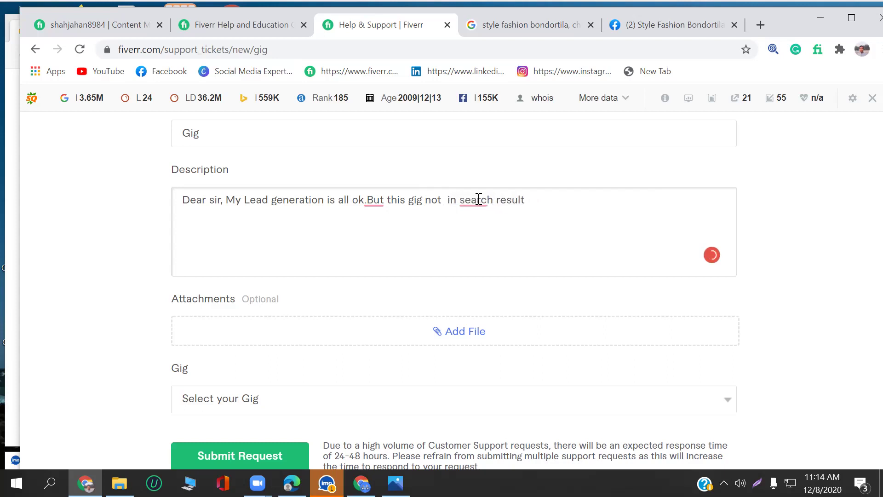
pyautogui.scroll(6, 362, 261)
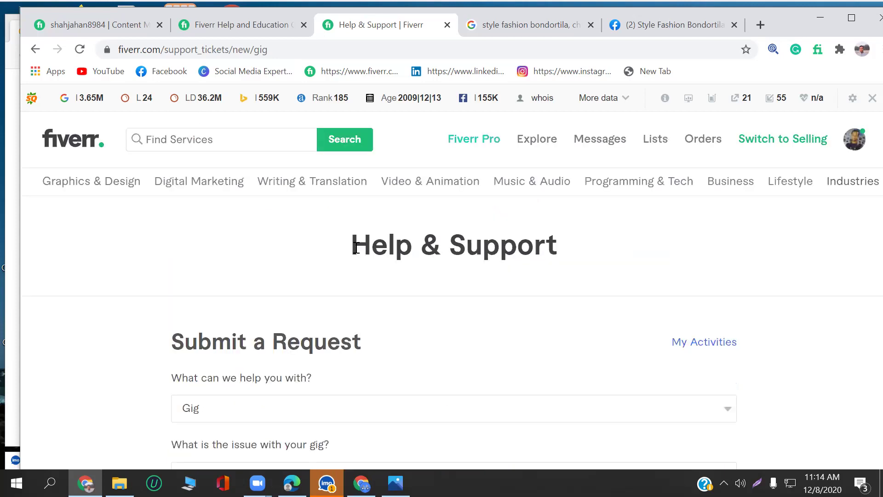
# - Retype 'appear' and end the description with 'Please it solve quick. Thank you'
pyautogui.scroll(-10, 354, 276)
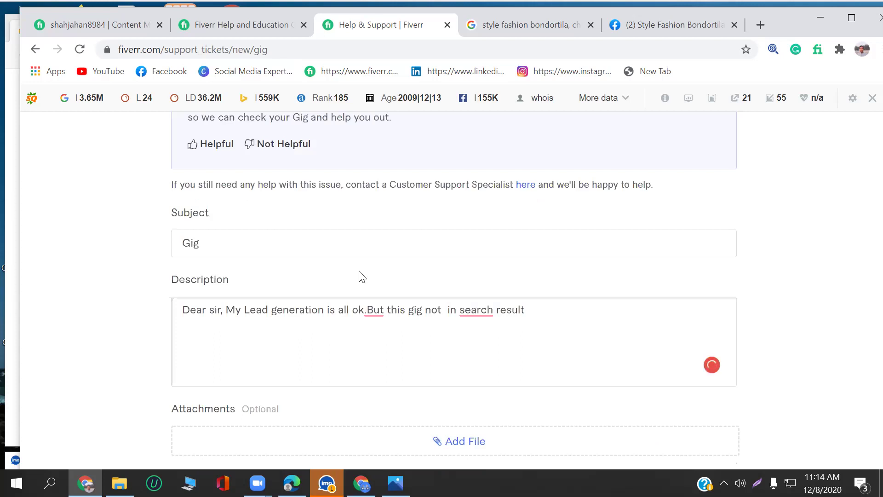
pyautogui.scroll(5, 361, 283)
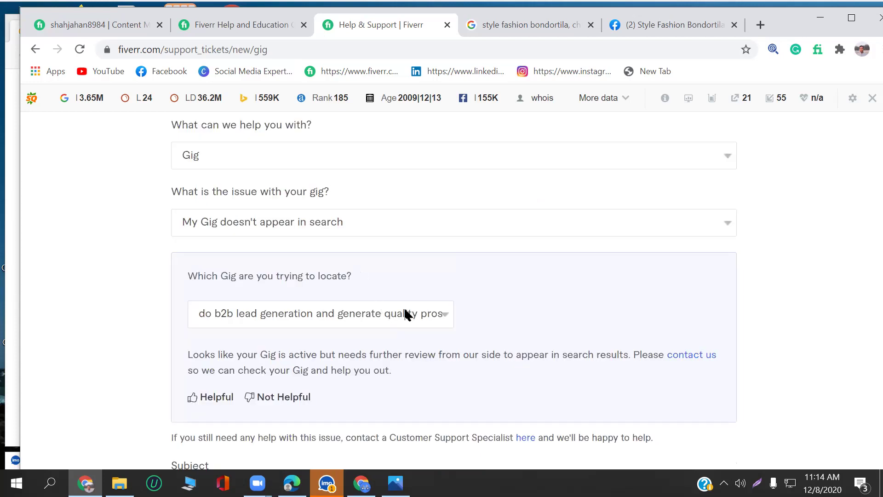
pyautogui.scroll(-15, 460, 315)
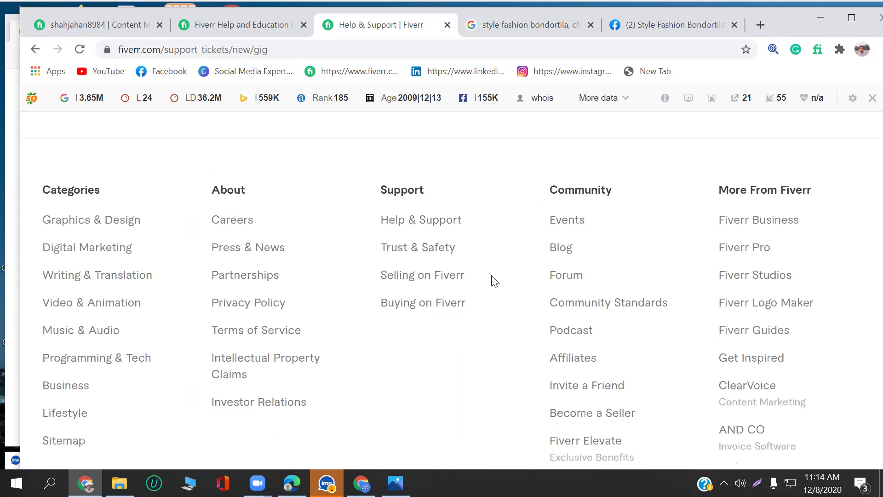
pyautogui.scroll(10, 495, 281)
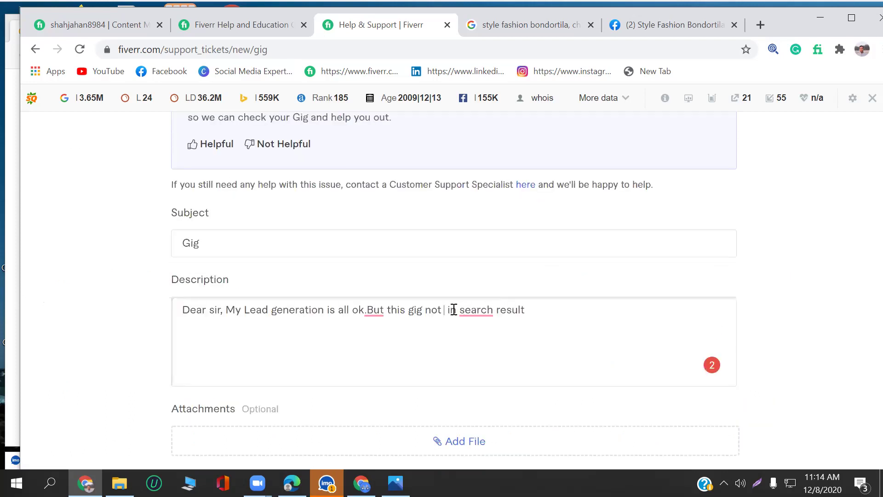
pyautogui.write('appear')
pyautogui.click(561, 311)
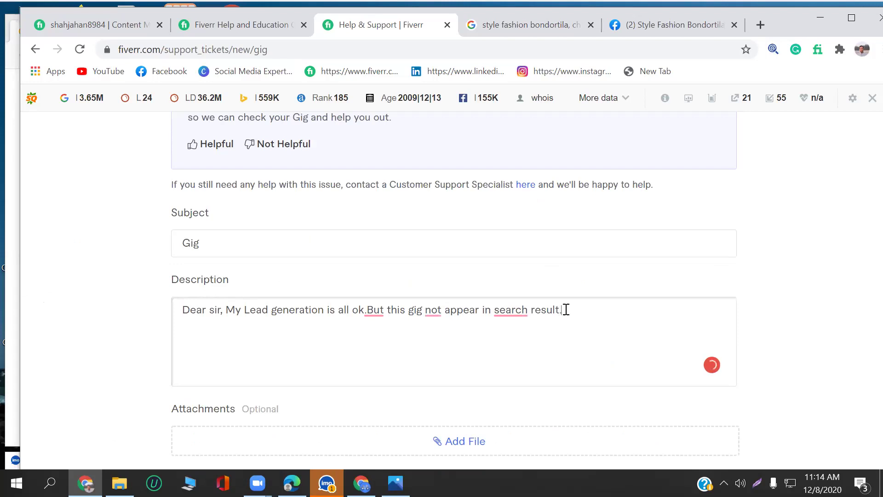
pyautogui.write('Please it solve quick')
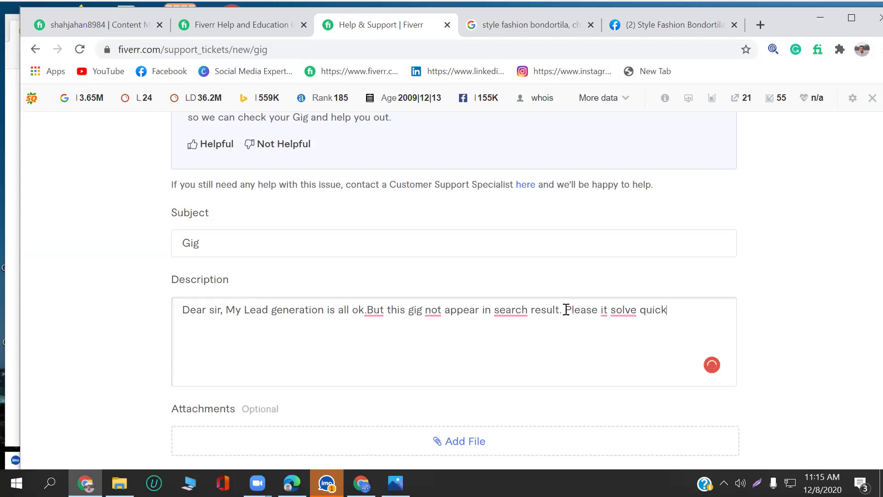
pyautogui.write('. Thank you')
# - Accept Grammarly's missing-space fix before 'But' and choose to attach a file
pyautogui.moveTo(379, 312)
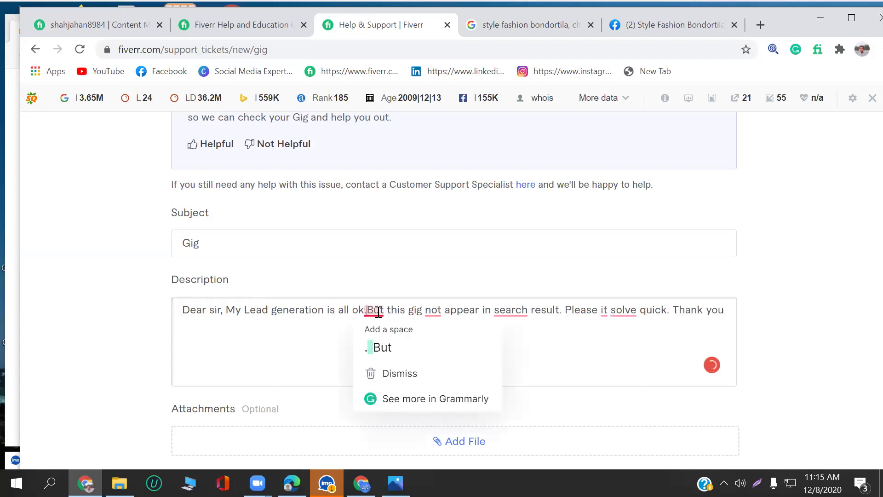
pyautogui.click(391, 357)
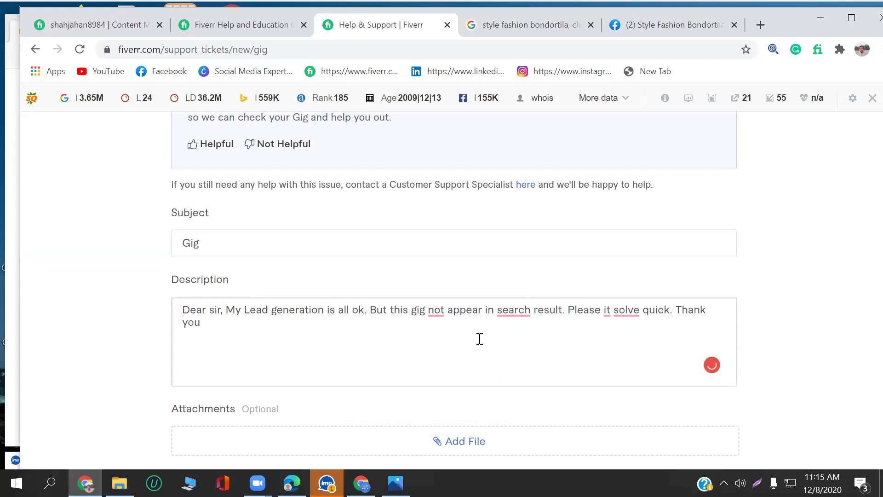
pyautogui.scroll(-10, 490, 332)
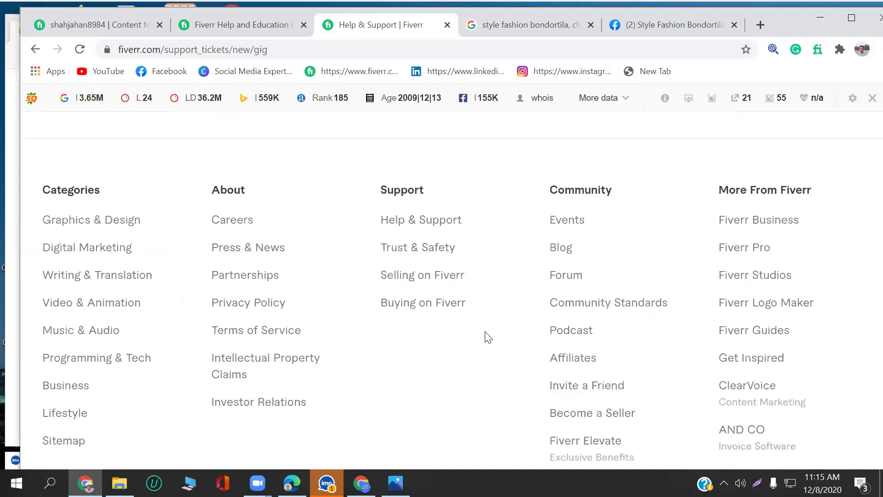
pyautogui.scroll(5, 411, 340)
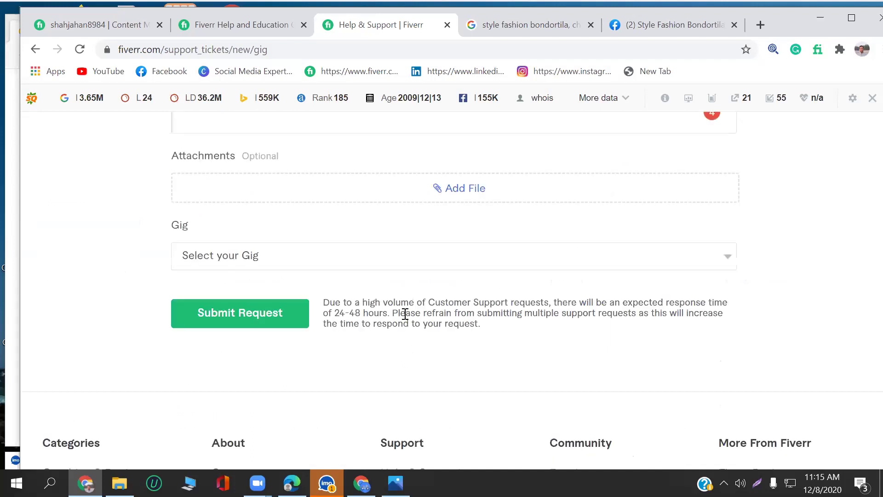
pyautogui.click(360, 195)
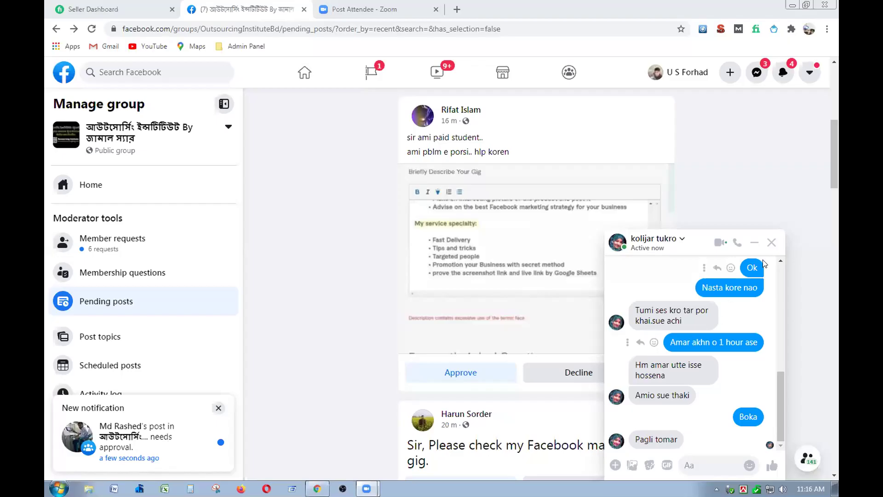
# - Close the chat and decline two pending gig-help posts: a profile check request and a gig screenshot
pyautogui.click(773, 247)
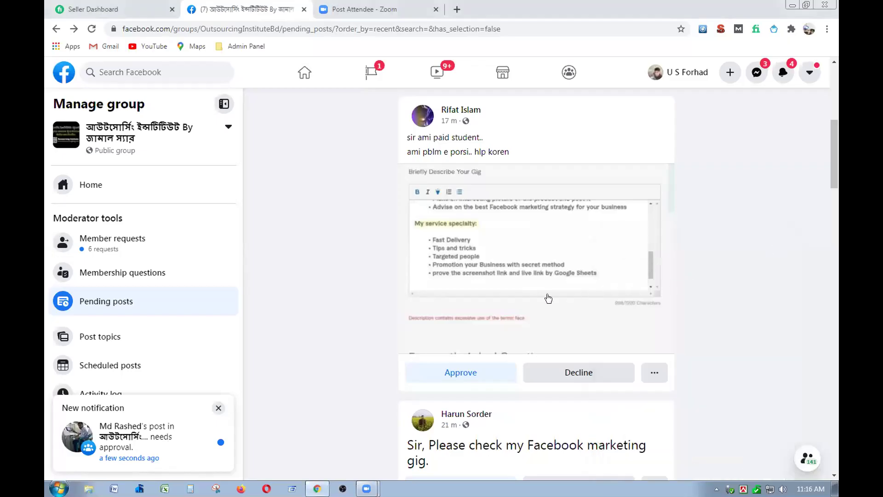
pyautogui.scroll(-3, 529, 295)
pyautogui.scroll(-3, 506, 281)
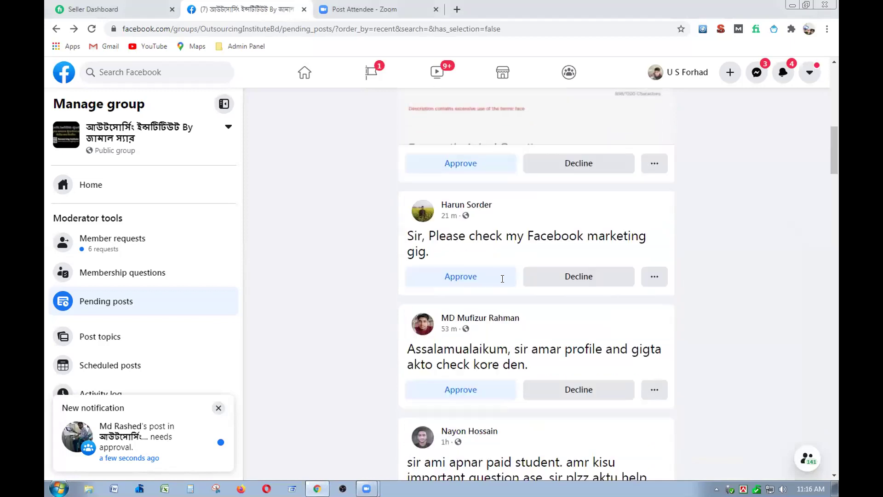
pyautogui.click(579, 280)
pyautogui.scroll(4, 533, 322)
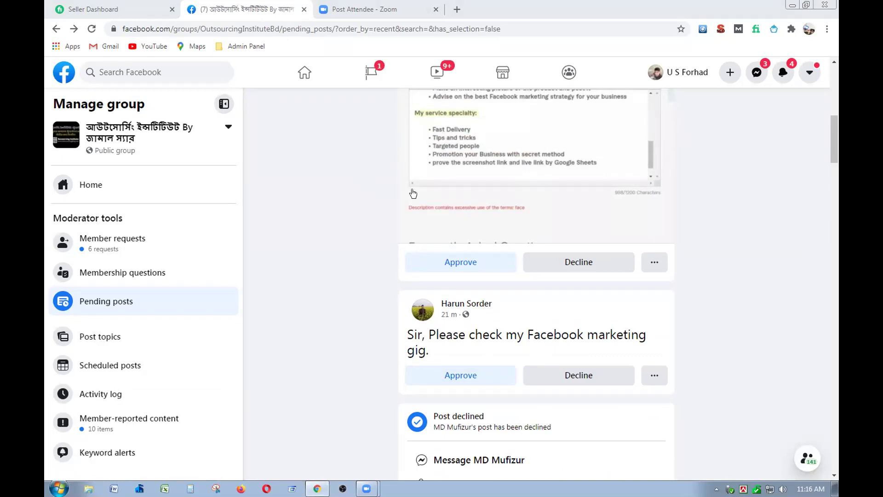
pyautogui.scroll(3, 480, 216)
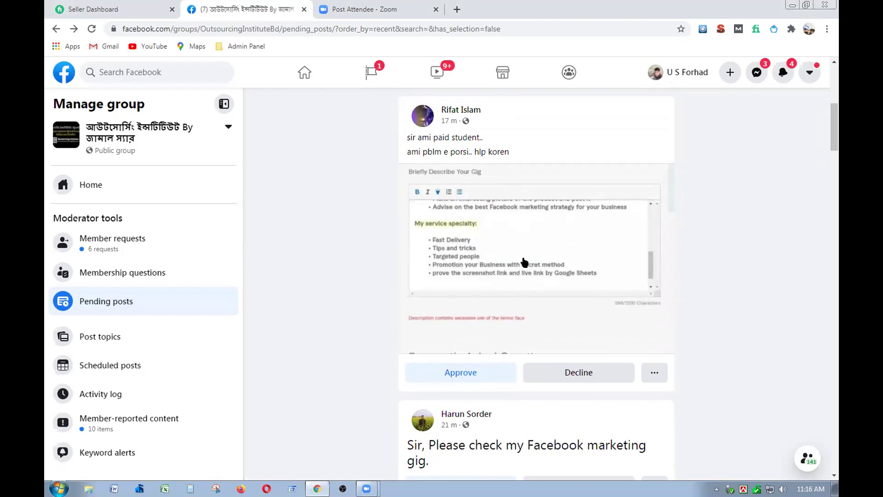
pyautogui.click(576, 373)
pyautogui.scroll(4, 521, 316)
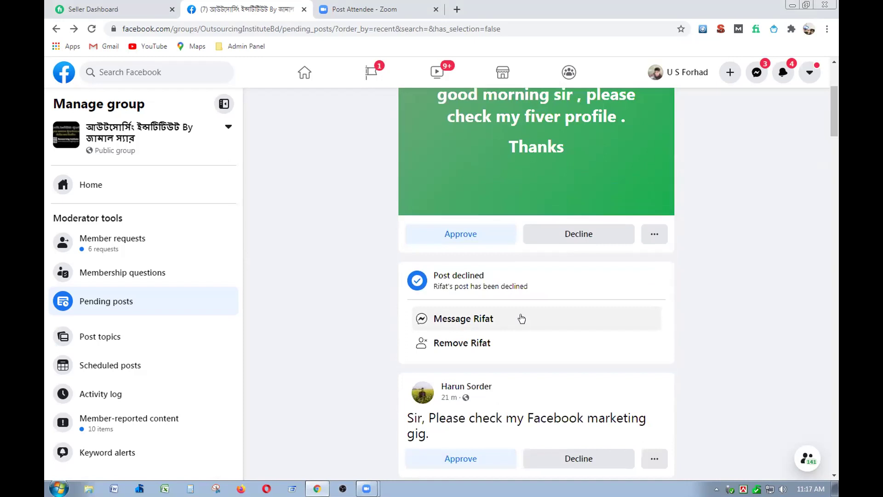
pyautogui.scroll(3, 516, 305)
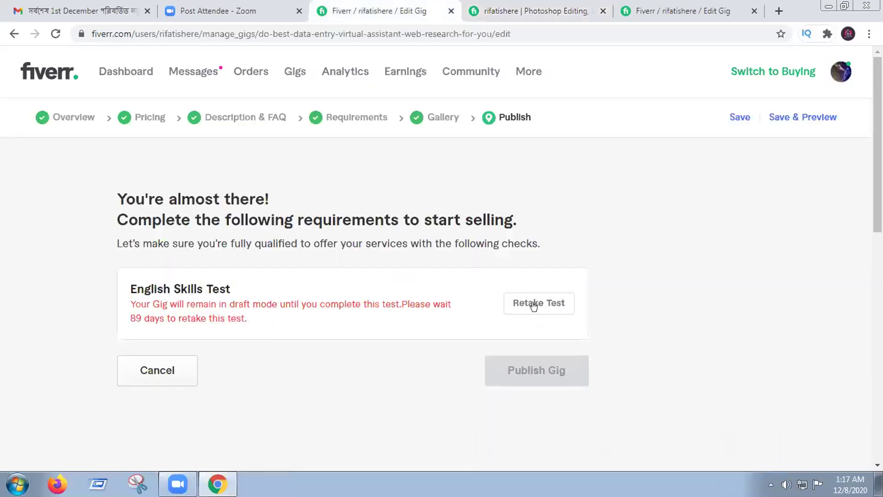
# - Attempt to retake the English Skills Test from the gig's Publish step
pyautogui.click(534, 304)
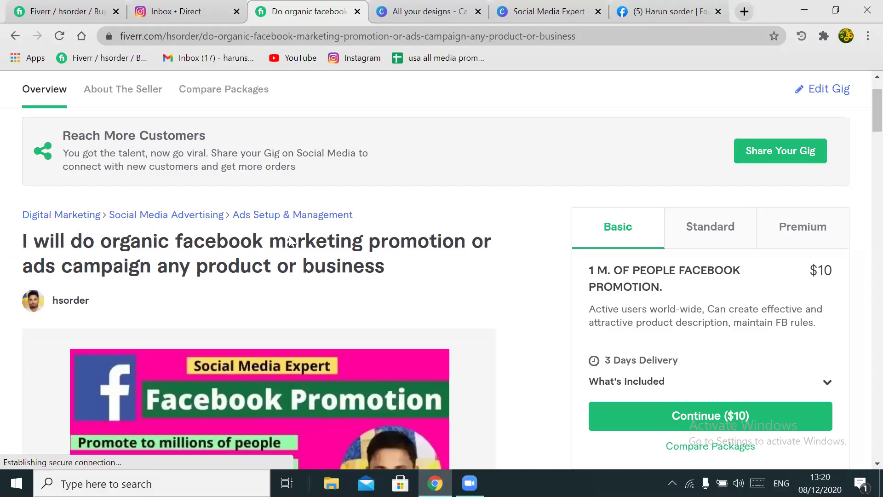
# - Scroll down the 'Do organic facebook marketing' gig page showing its $10 Basic package
pyautogui.scroll(-3, 290, 237)
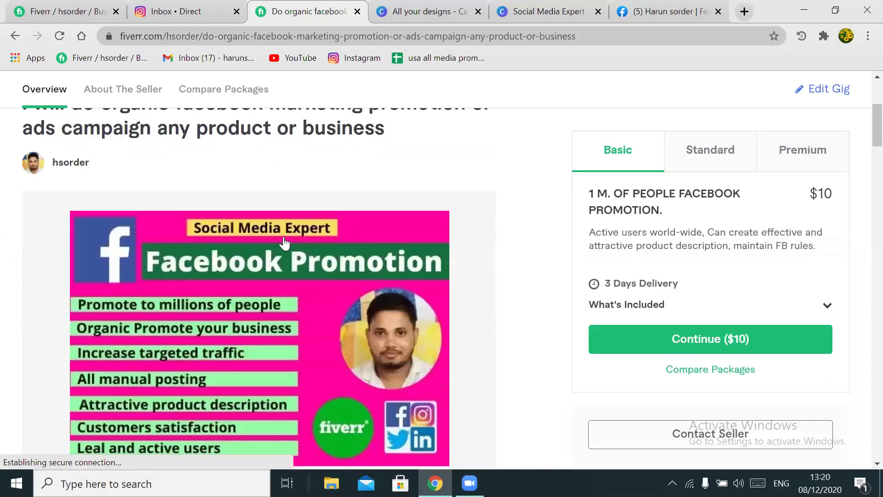
pyautogui.scroll(2, 295, 244)
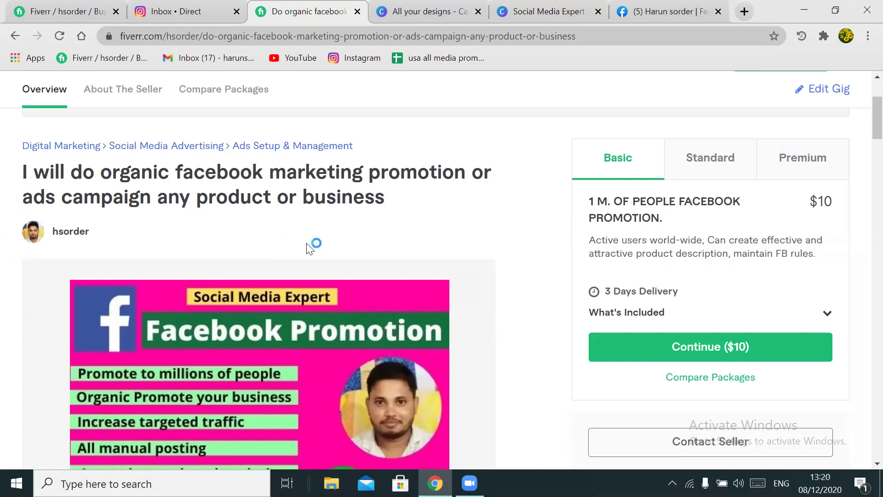
pyautogui.scroll(1, 299, 237)
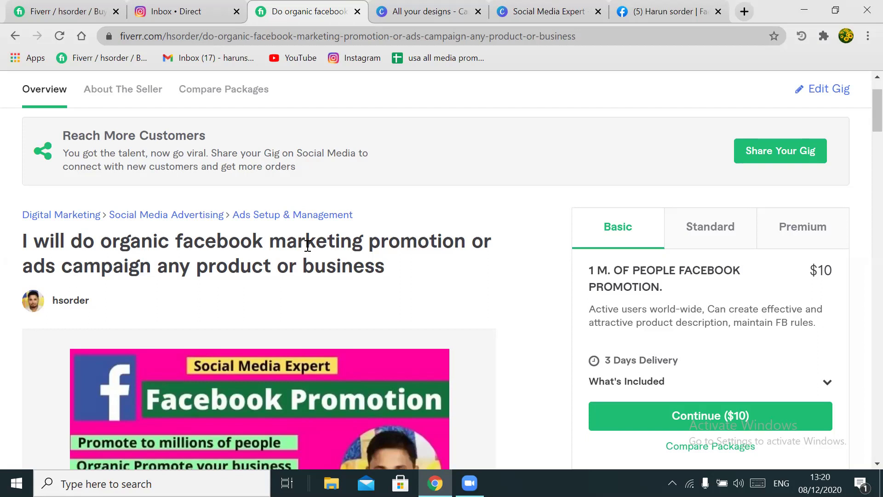
pyautogui.scroll(-1, 306, 242)
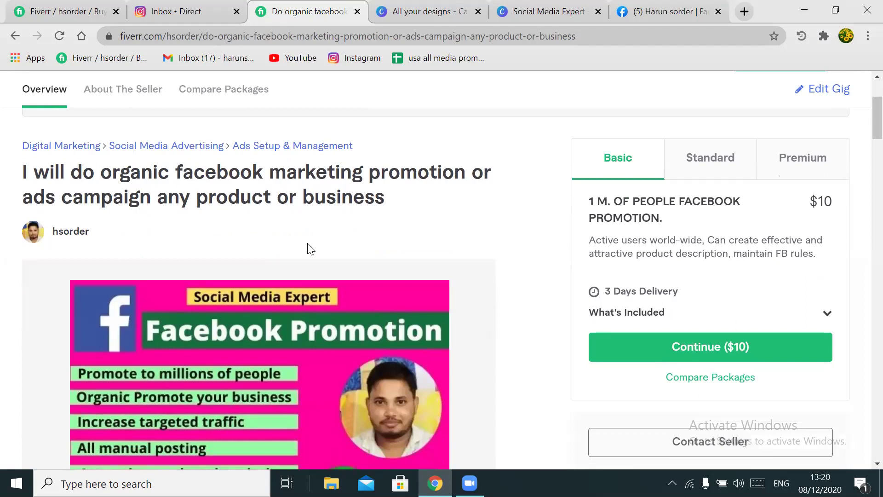
pyautogui.moveTo(338, 283)
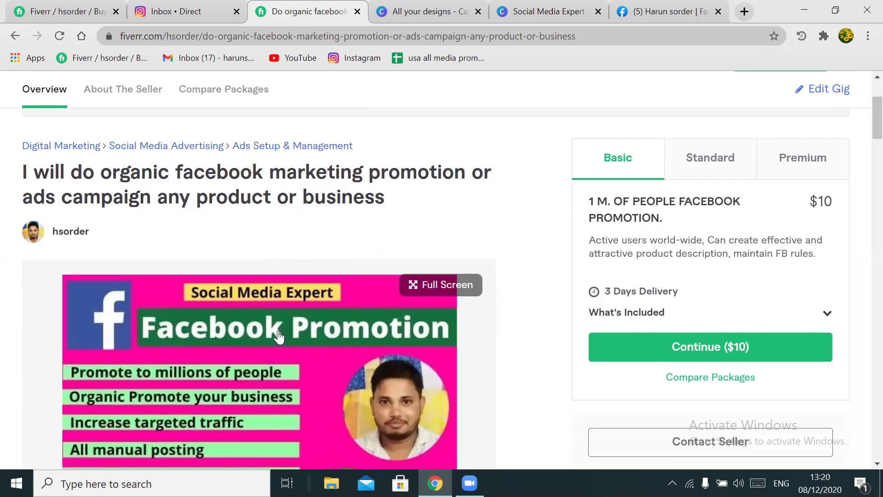
pyautogui.scroll(-1, 280, 332)
pyautogui.scroll(-1, 279, 337)
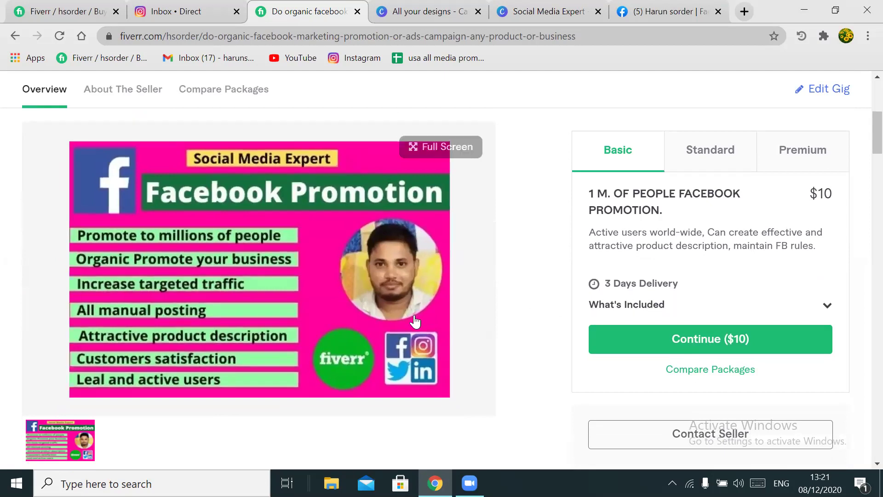
pyautogui.click(560, 12)
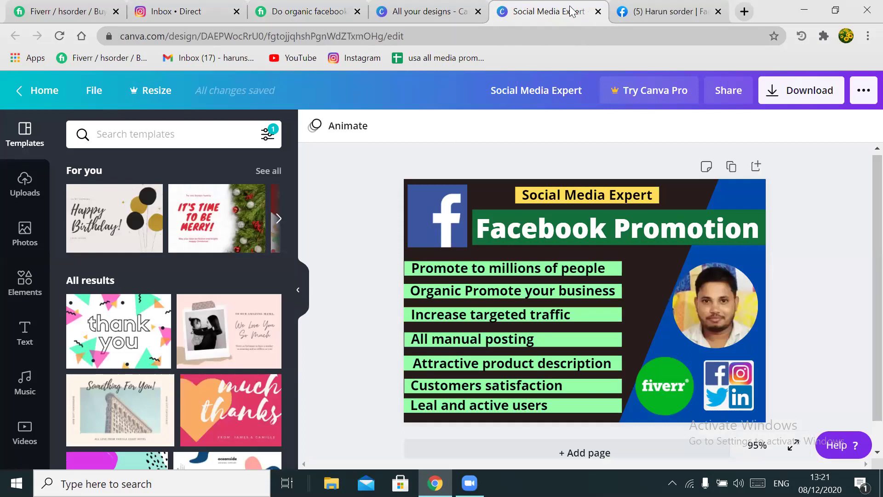
pyautogui.click(295, 18)
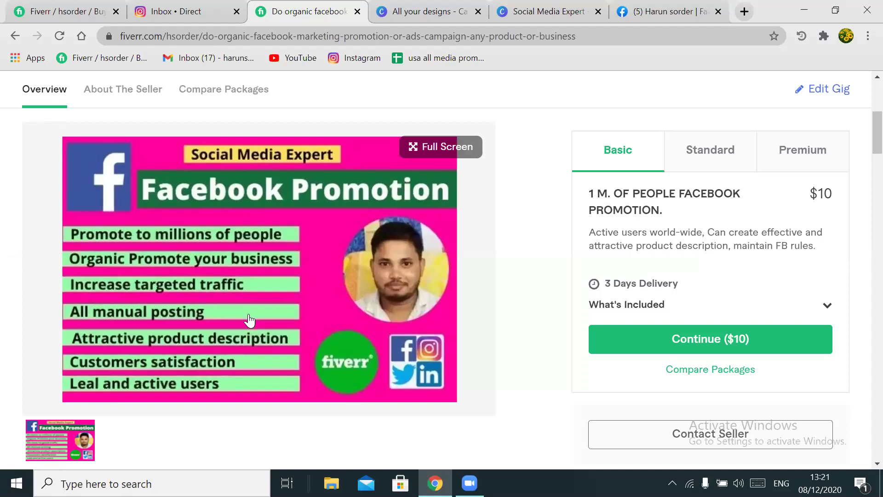
pyautogui.scroll(-3, 250, 359)
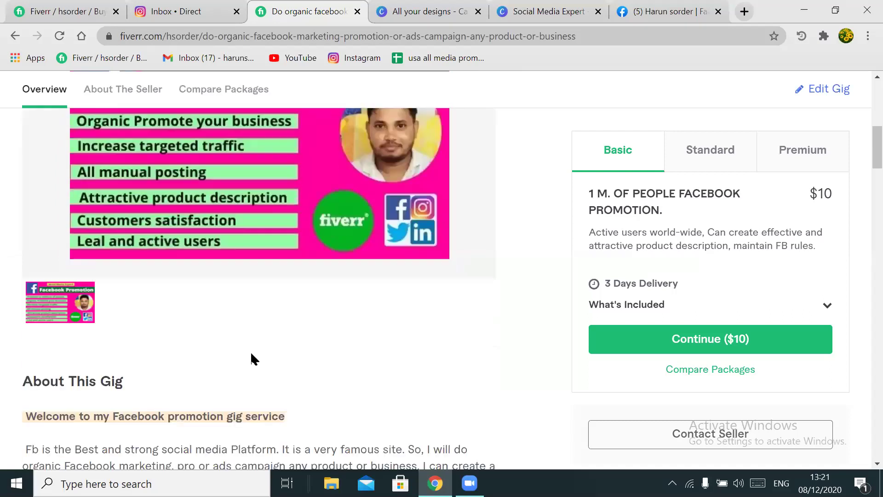
pyautogui.scroll(5, 252, 355)
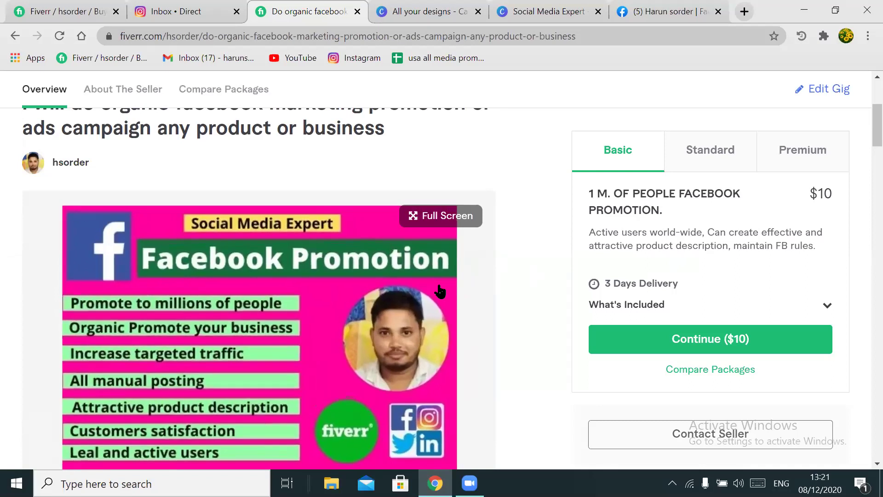
pyautogui.scroll(-3, 460, 299)
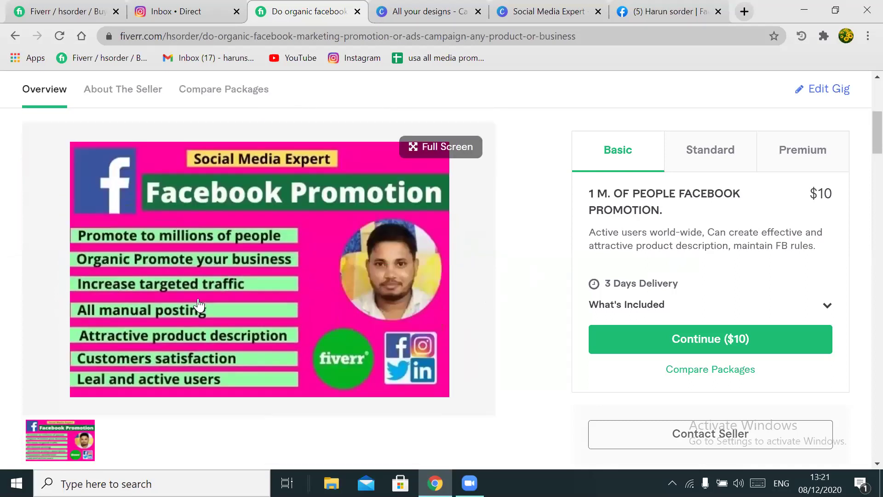
pyautogui.scroll(-3, 231, 292)
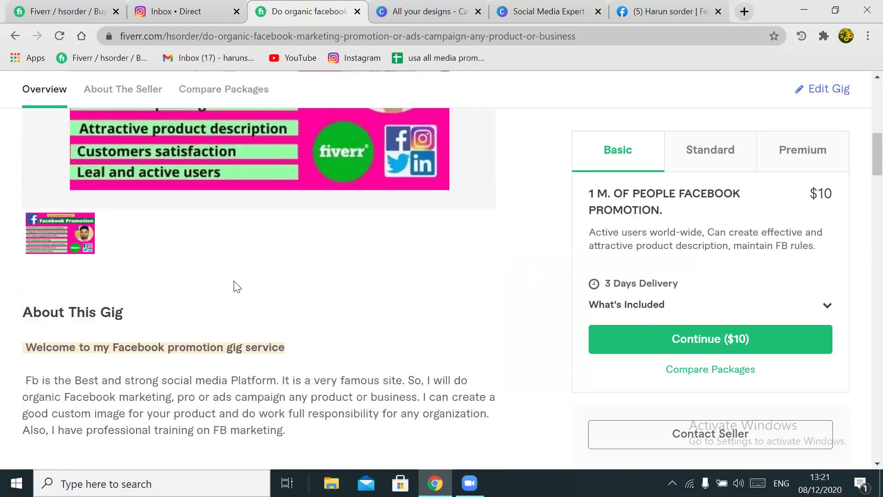
pyautogui.scroll(3, 238, 282)
pyautogui.scroll(2, 251, 360)
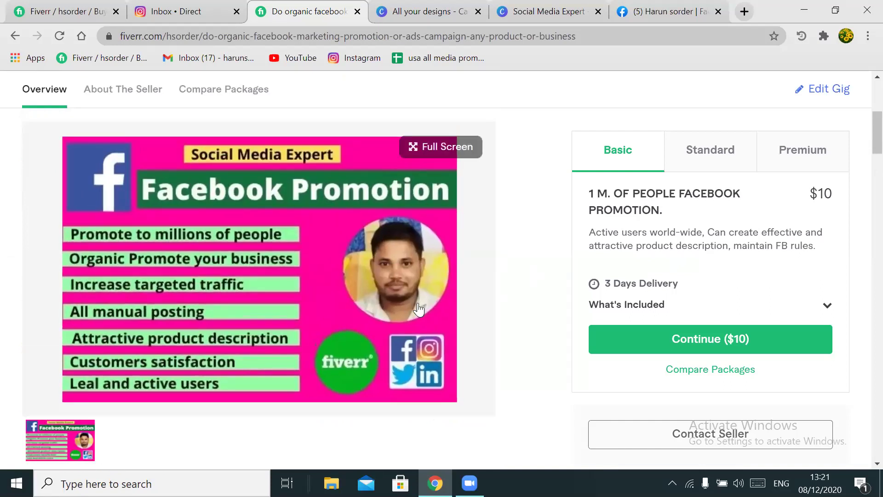
pyautogui.scroll(-7, 444, 317)
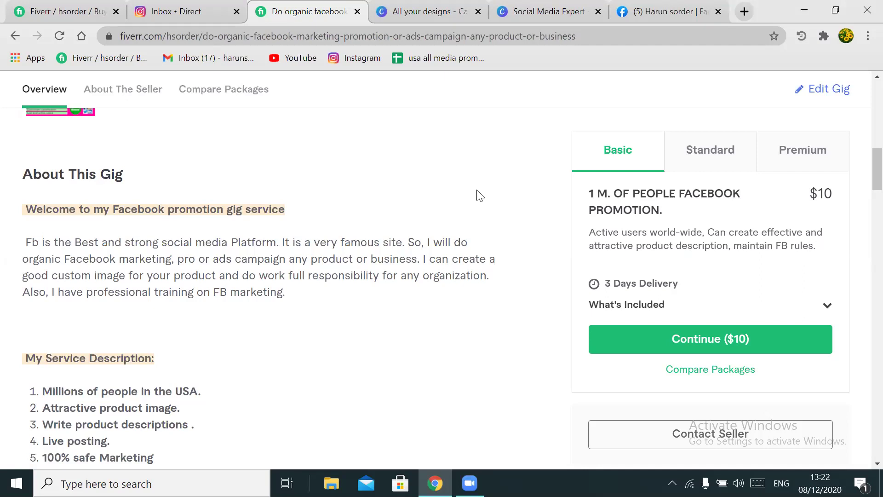
pyautogui.scroll(4, 475, 190)
pyautogui.scroll(3, 474, 189)
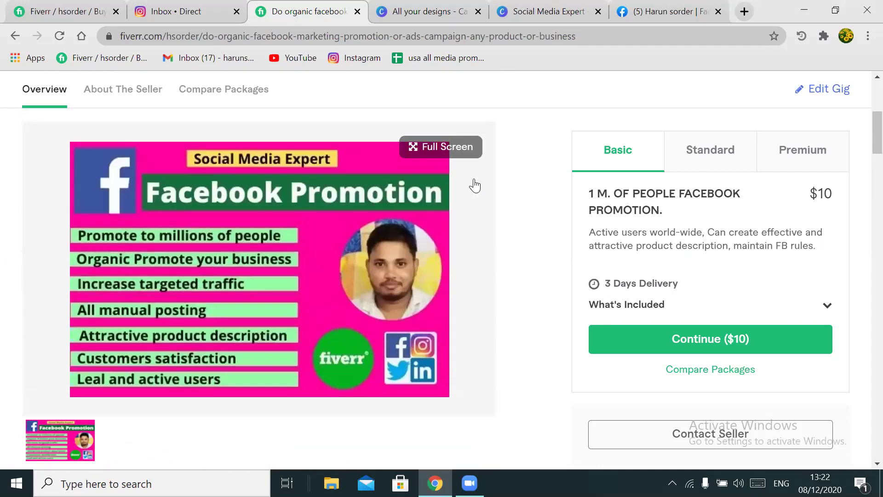
pyautogui.scroll(4, 474, 184)
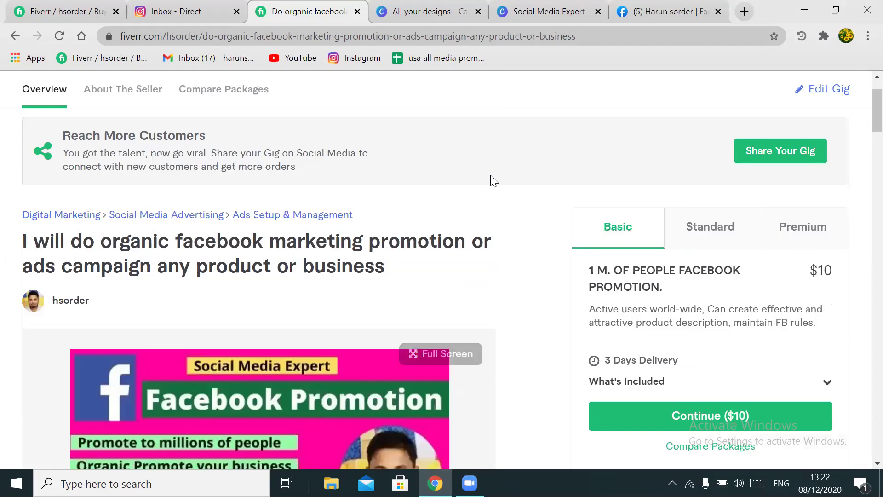
pyautogui.scroll(2, 464, 208)
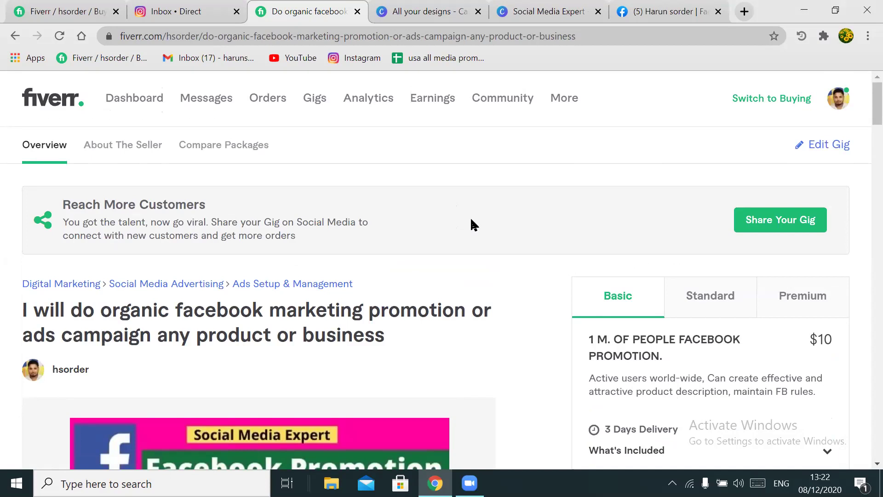
pyautogui.scroll(-3, 471, 220)
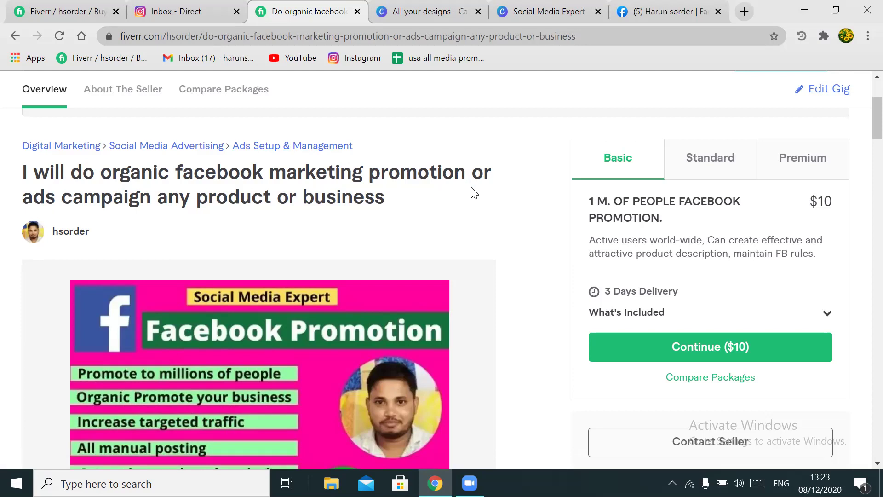
pyautogui.scroll(-1, 453, 195)
pyautogui.scroll(-5, 452, 196)
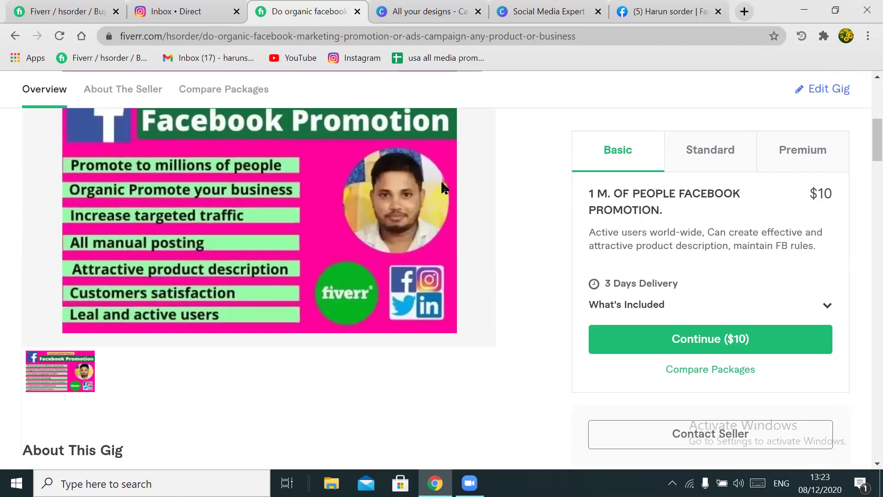
pyautogui.scroll(-6, 444, 190)
pyautogui.scroll(-5, 352, 260)
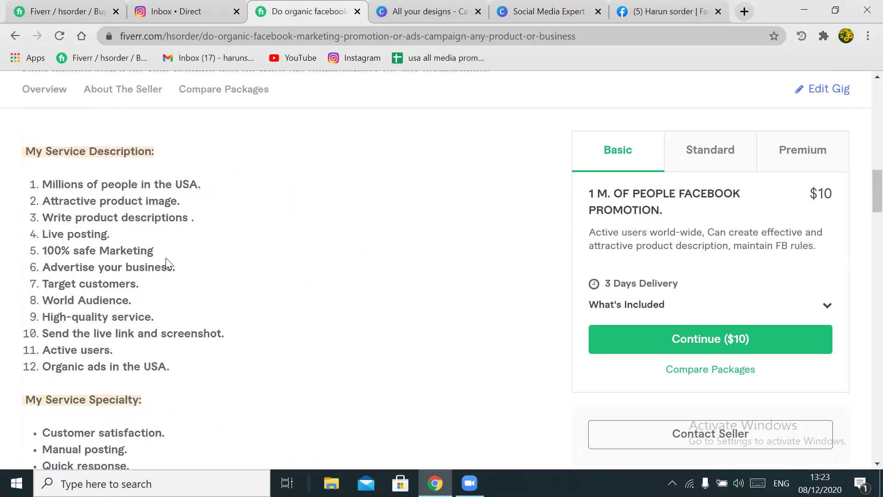
pyautogui.scroll(-3, 162, 251)
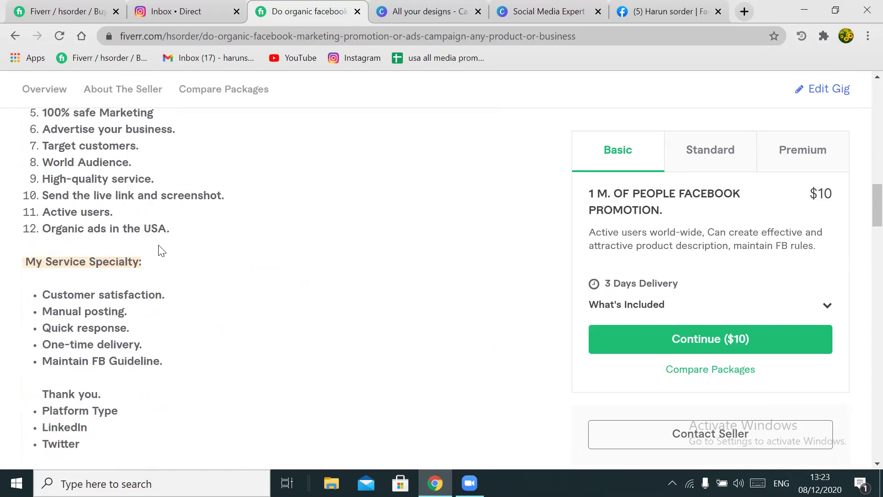
pyautogui.scroll(8, 184, 245)
pyautogui.scroll(8, 277, 234)
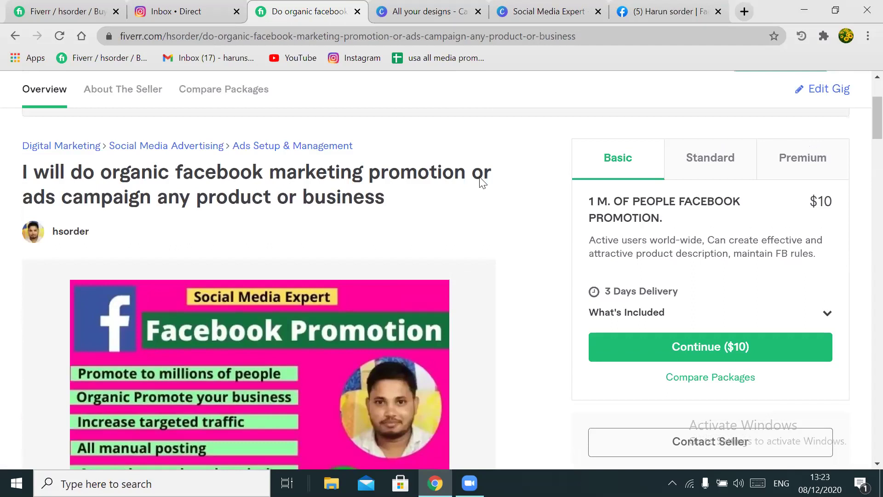
pyautogui.scroll(3, 481, 179)
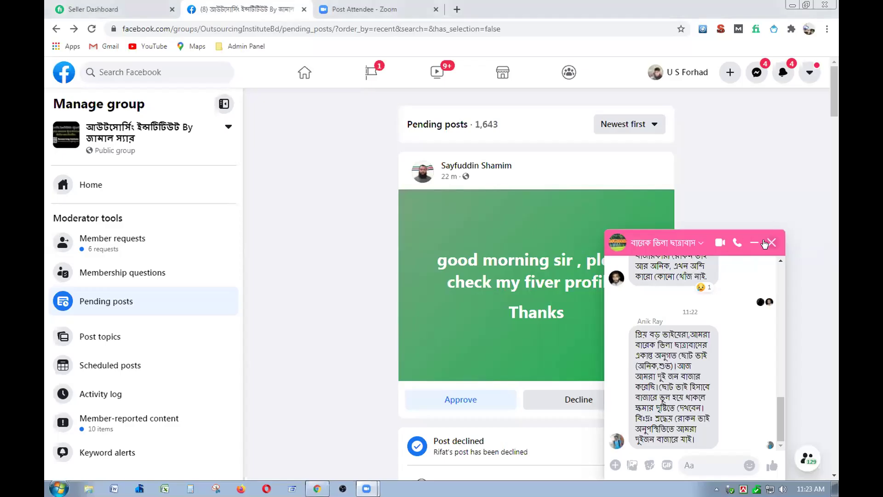
# - Close the chat, search 'google drive' in a new tab, and open the Untitled document from My Drive
pyautogui.click(785, 240)
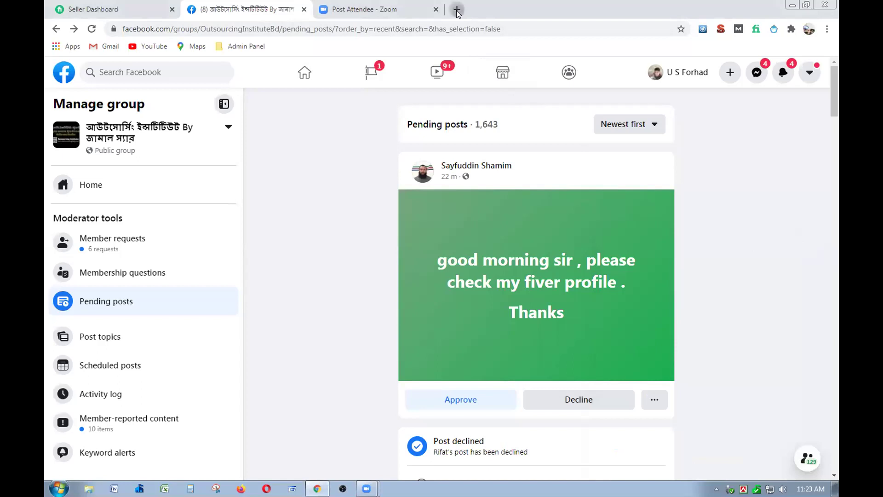
pyautogui.click(457, 10)
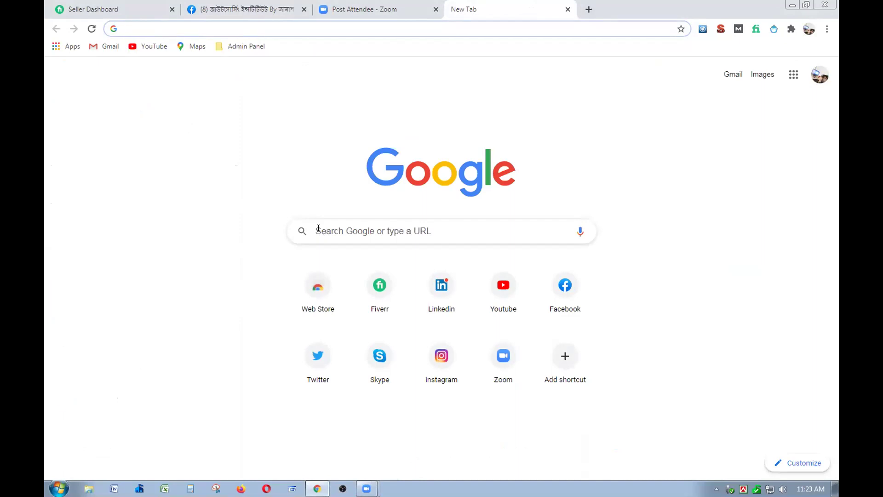
pyautogui.write('G')
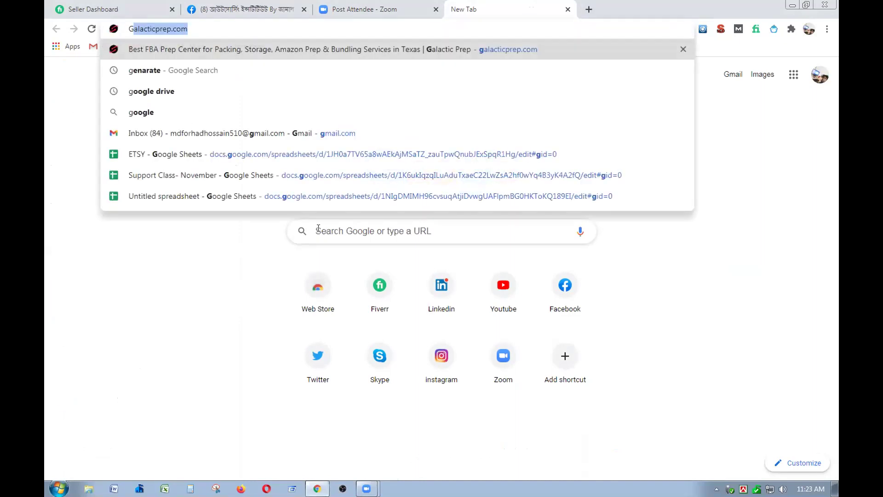
pyautogui.click(152, 91)
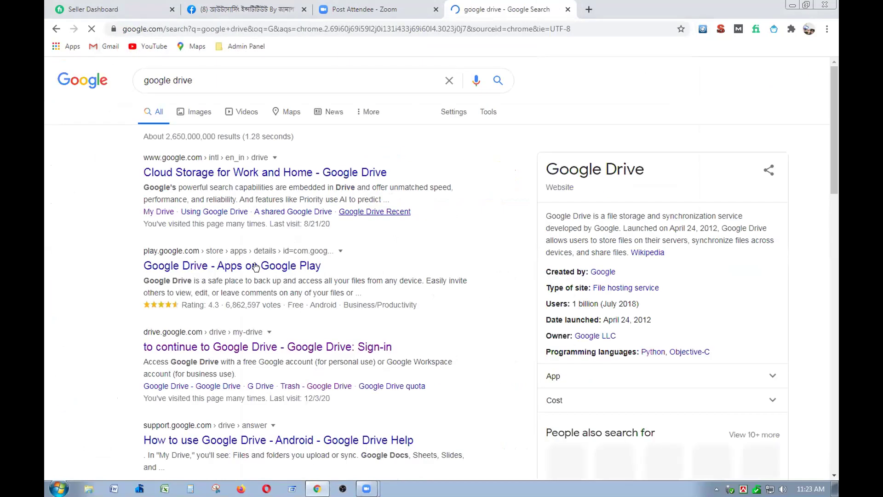
pyautogui.click(271, 348)
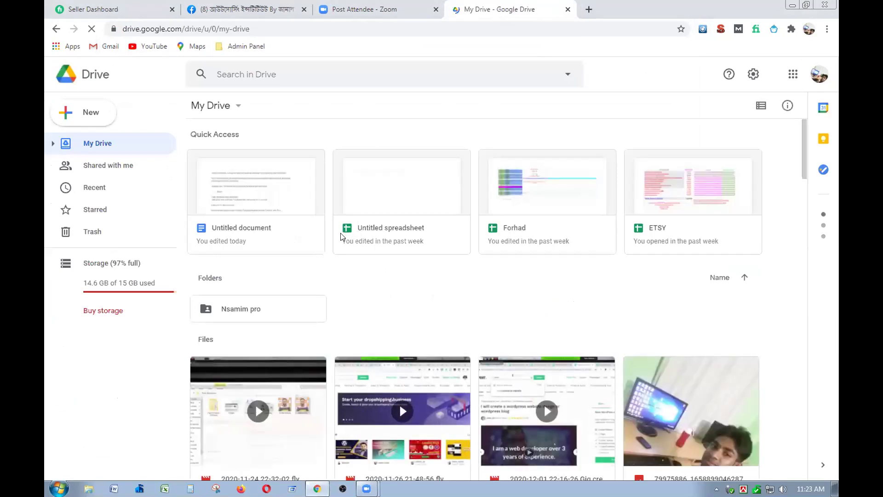
pyautogui.click(283, 203)
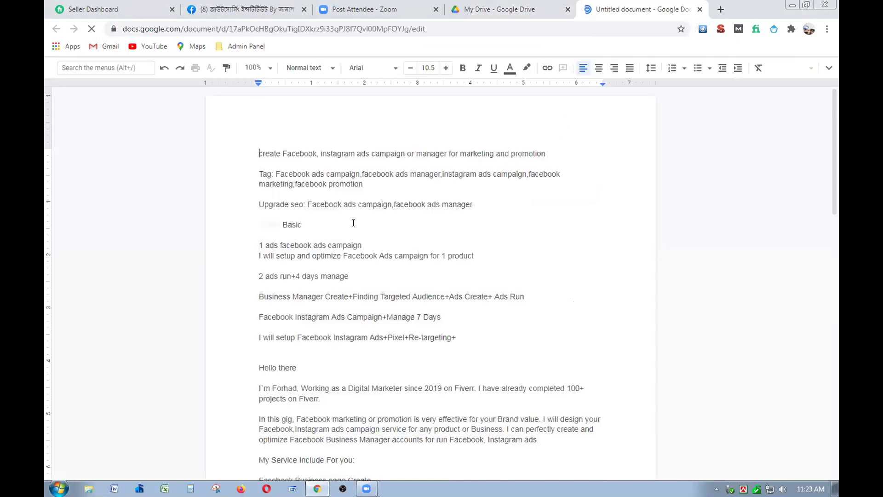
pyautogui.moveTo(260, 154); pyautogui.dragTo(575, 460)
pyautogui.click(529, 408)
pyautogui.scroll(-5, 476, 350)
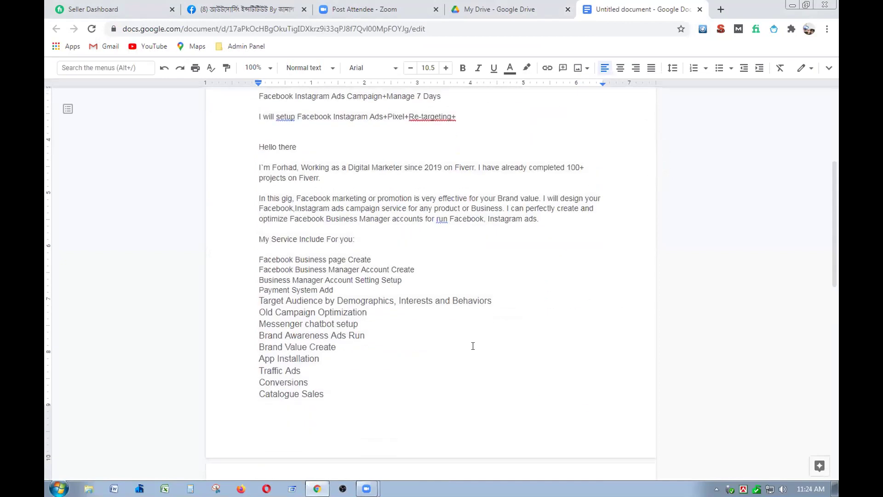
pyautogui.scroll(-10, 419, 325)
pyautogui.scroll(6, 417, 318)
pyautogui.scroll(8, 417, 318)
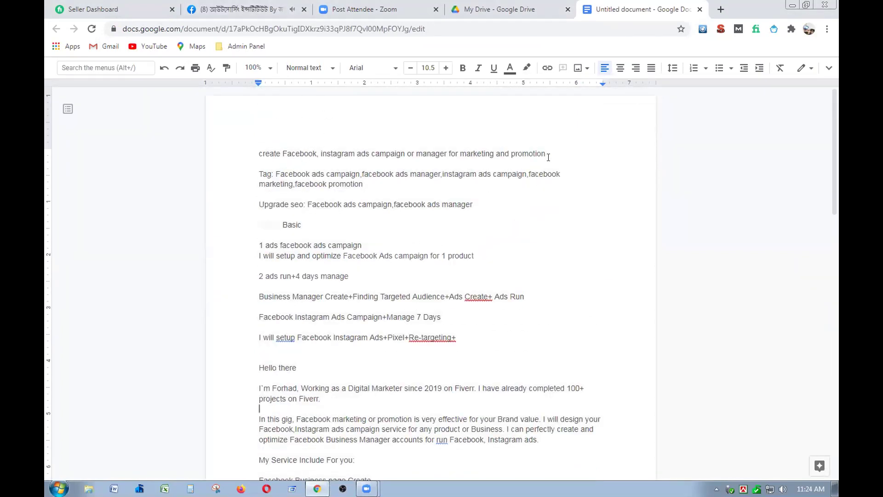
pyautogui.moveTo(548, 157); pyautogui.dragTo(252, 153)
pyautogui.click(253, 153)
pyautogui.moveTo(257, 152); pyautogui.dragTo(563, 148)
pyautogui.click(555, 152)
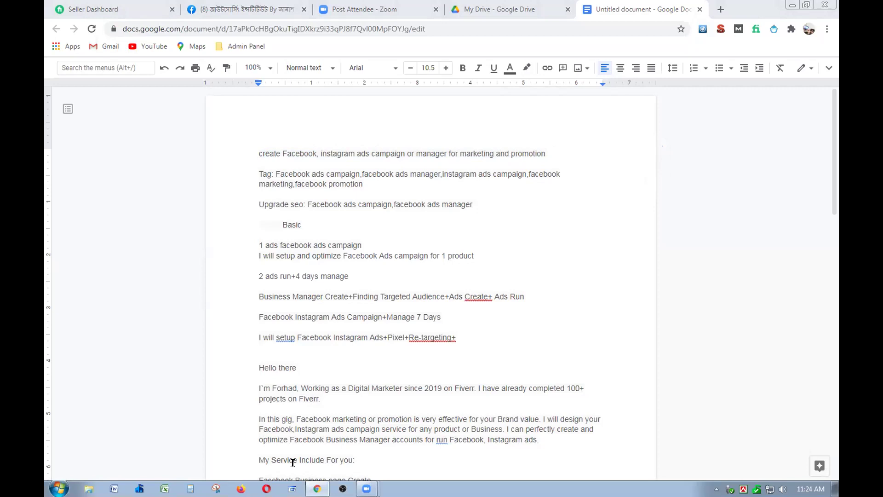
pyautogui.moveTo(552, 155)
pyautogui.mouseDown()
pyautogui.moveTo(255, 154)
pyautogui.moveTo(549, 155)
pyautogui.mouseUp()
pyautogui.click(549, 155)
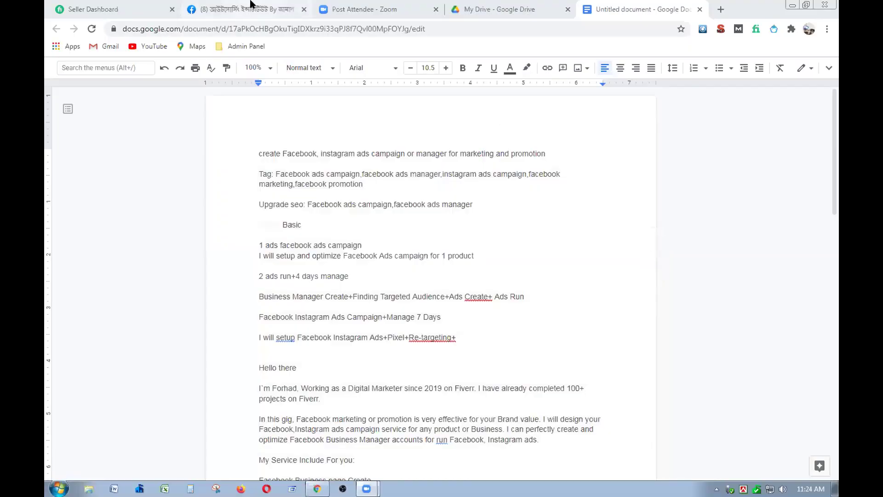
# - Decline two pending group posts, including one asking to check a Fiverr profile, then reload the queue
pyautogui.click(247, 10)
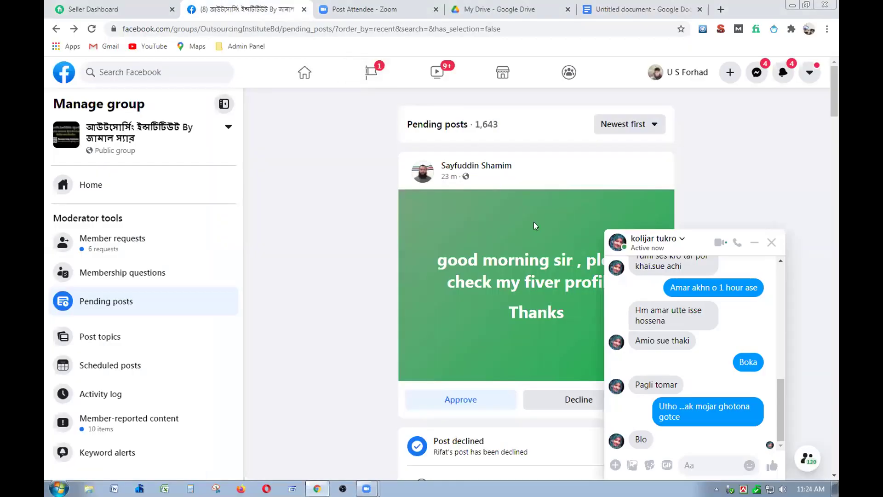
pyautogui.click(771, 242)
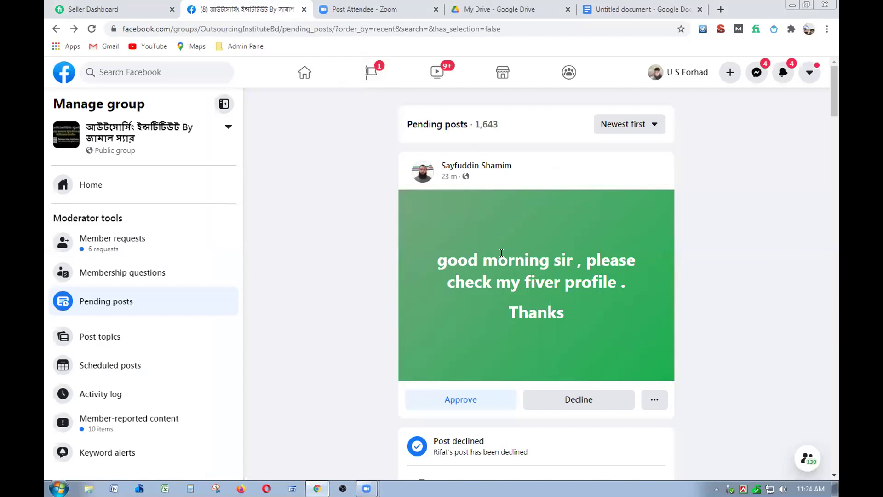
pyautogui.scroll(-5, 501, 252)
pyautogui.click(543, 405)
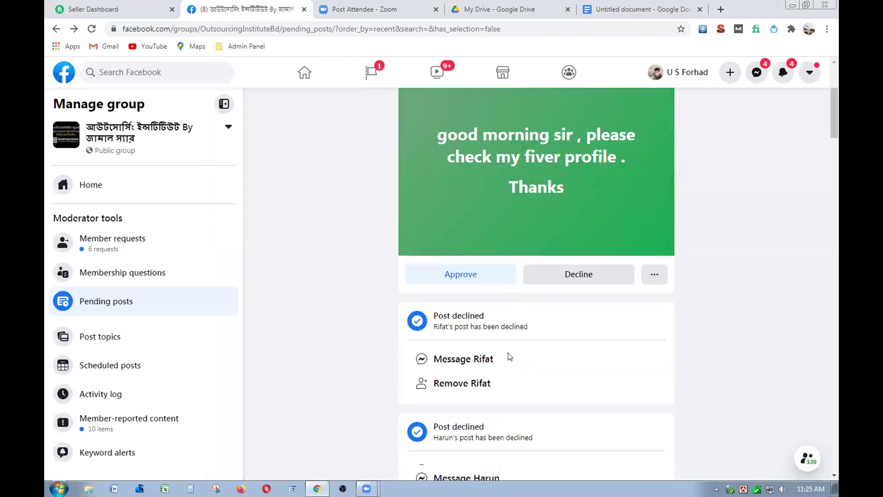
pyautogui.scroll(3, 508, 357)
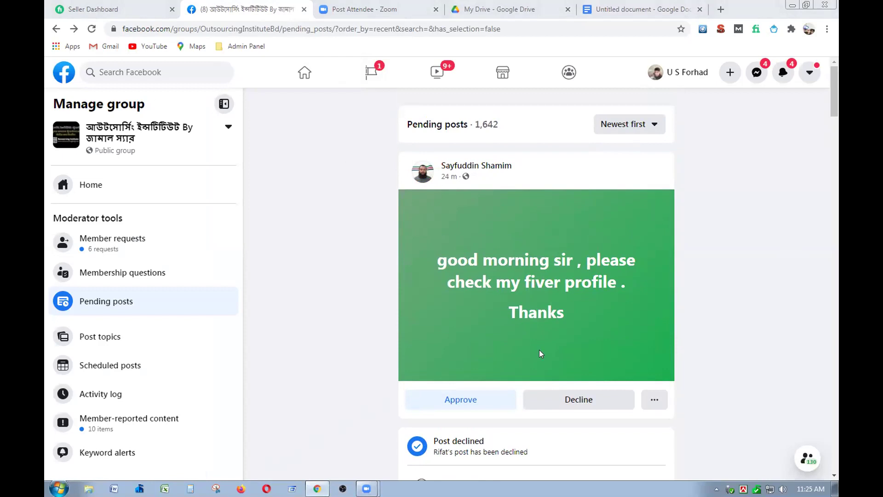
pyautogui.click(583, 399)
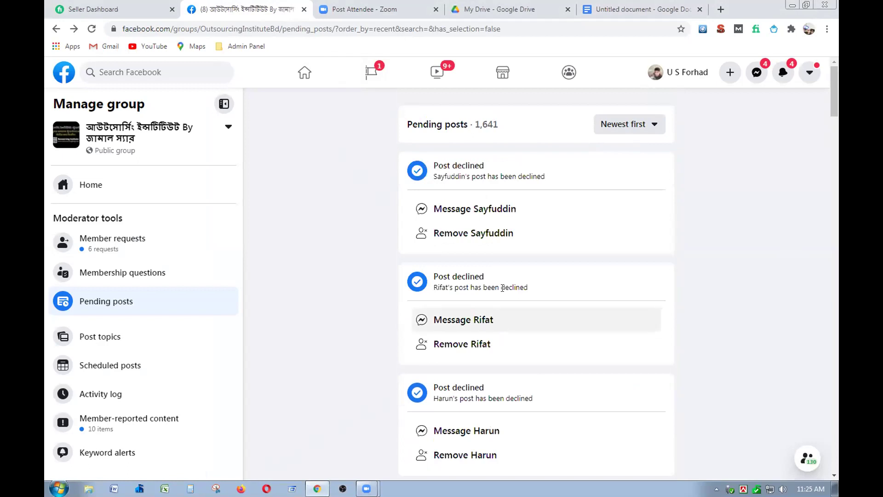
pyautogui.click(92, 28)
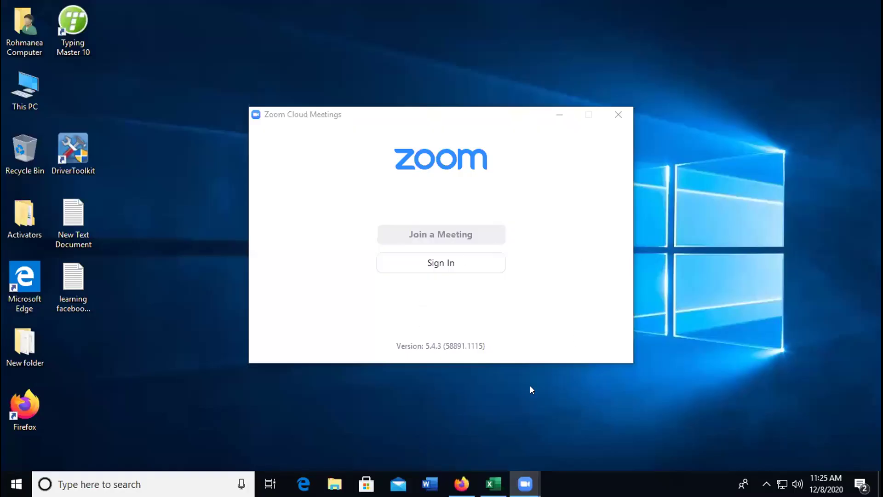
# - Bring Firefox forward and switch to the Fiverr seller profile tab
pyautogui.click(461, 484)
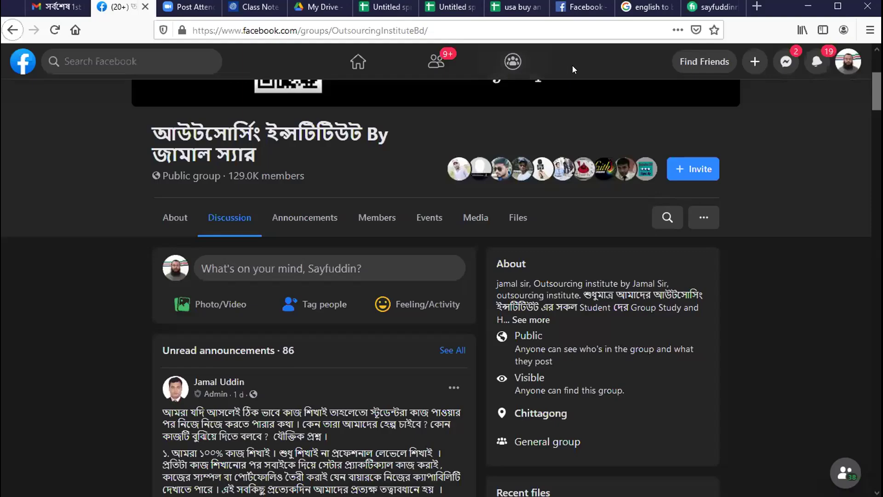
pyautogui.click(711, 7)
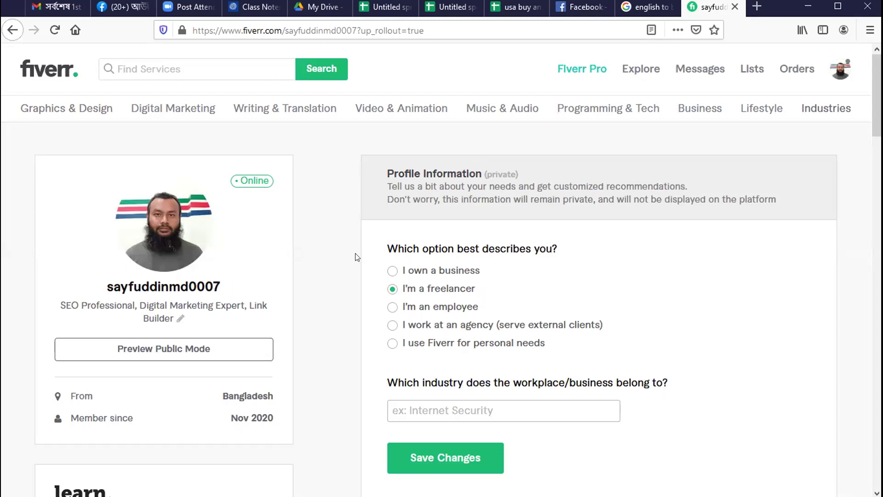
pyautogui.scroll(-2, 357, 257)
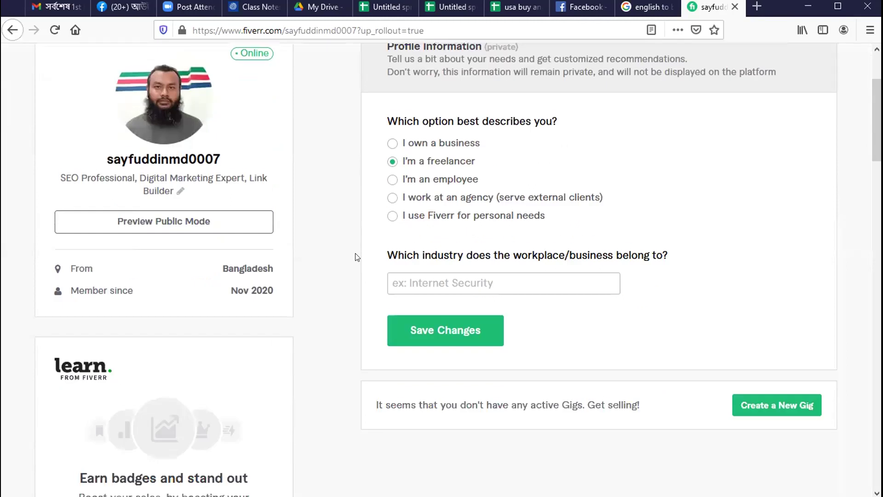
pyautogui.scroll(1, 358, 258)
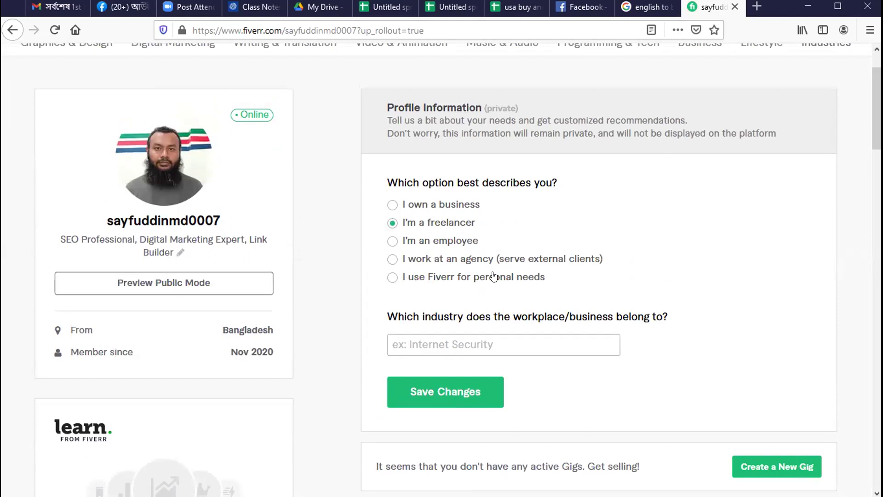
# - Rewrite the tagline, adding 'Management' and 'Link Builder expert', and save it with Update
pyautogui.click(177, 253)
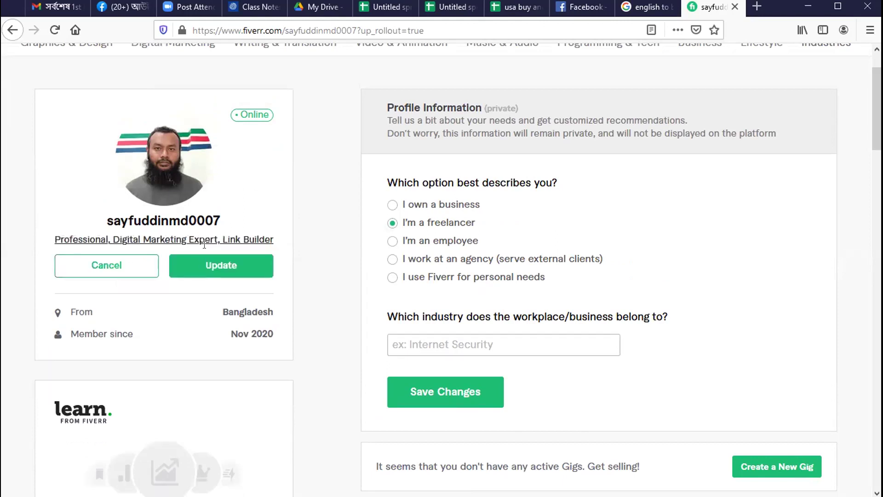
pyautogui.press('Home')
pyautogui.write('SEO')
pyautogui.press('BackSpace')
pyautogui.press('BackSpace')
pyautogui.press('BackSpace')
pyautogui.press('BackSpace')
pyautogui.press('BackSpace')
pyautogui.press('BackSpace')
pyautogui.press('BackSpace')
pyautogui.press('BackSpace')
pyautogui.press('BackSpace')
pyautogui.press('BackSpace')
pyautogui.press('BackSpace')
pyautogui.press('BackSpace')
pyautogui.press('BackSpace')
pyautogui.press('BackSpace')
pyautogui.press('BackSpace')
pyautogui.press('BackSpace')
pyautogui.press('BackSpace')
pyautogui.press('BackSpace')
pyautogui.press('BackSpace')
pyautogui.press('BackSpace')
pyautogui.press('BackSpace')
pyautogui.press('BackSpace')
pyautogui.press('BackSpace')
pyautogui.press('BackSpace')
pyautogui.press('BackSpace')
pyautogui.press('BackSpace')
pyautogui.press('BackSpace')
pyautogui.press('BackSpace')
pyautogui.press('BackSpace')
pyautogui.press('BackSpace')
pyautogui.press('BackSpace')
pyautogui.press('BackSpace')
pyautogui.press('BackSpace')
pyautogui.write('Facebook')
pyautogui.press('BackSpace')
pyautogui.press('BackSpace')
pyautogui.press('BackSpace')
pyautogui.press('BackSpace')
pyautogui.press('BackSpace')
pyautogui.press('BackSpace')
pyautogui.press('BackSpace')
pyautogui.press('BackSpace')
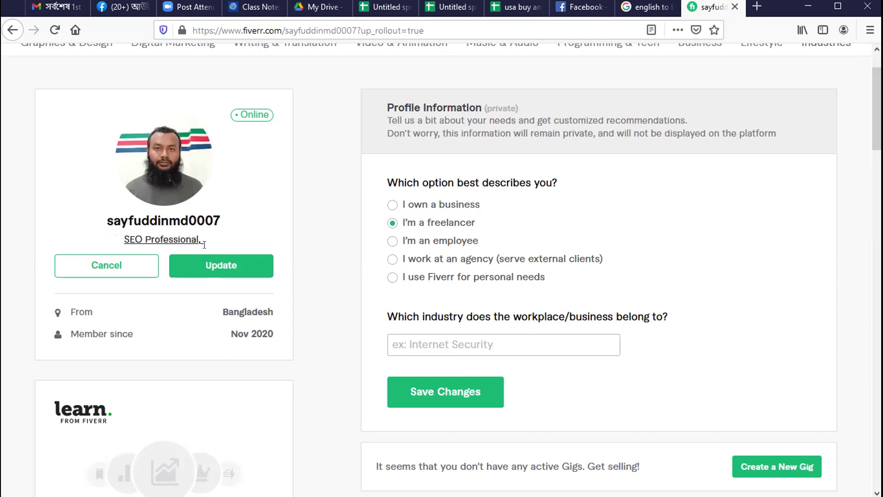
pyautogui.write('So')
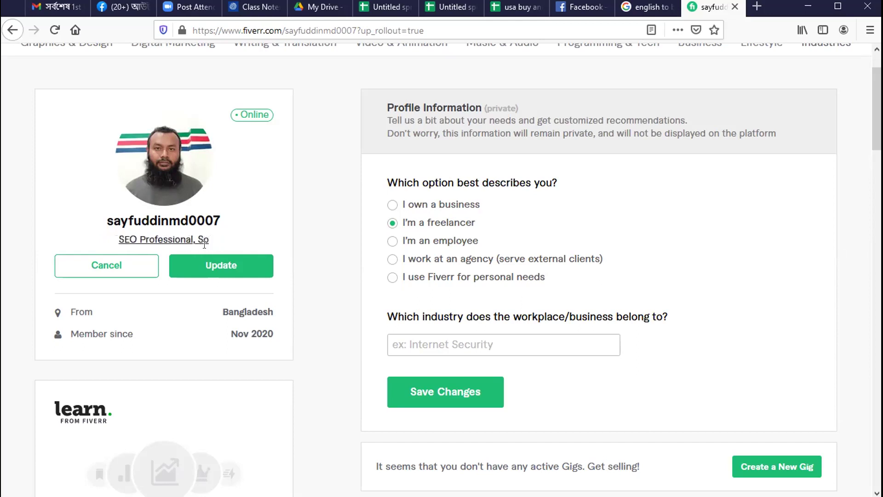
pyautogui.write('cial ')
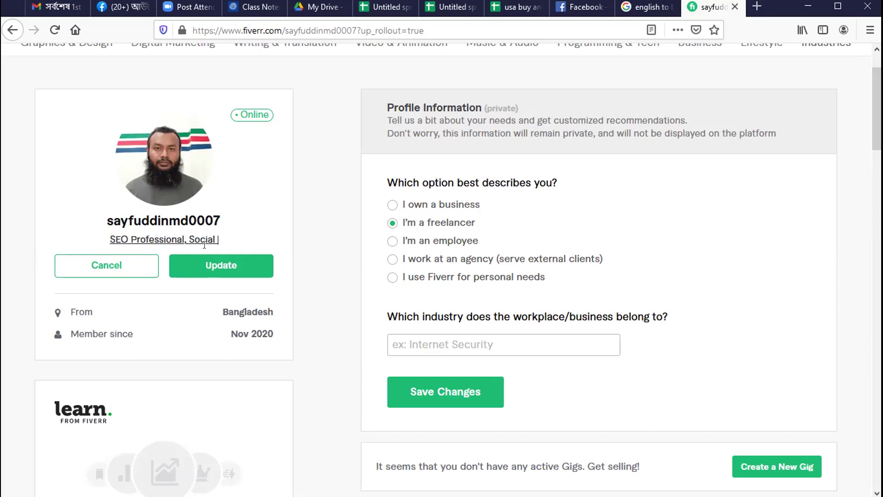
pyautogui.write('Media ')
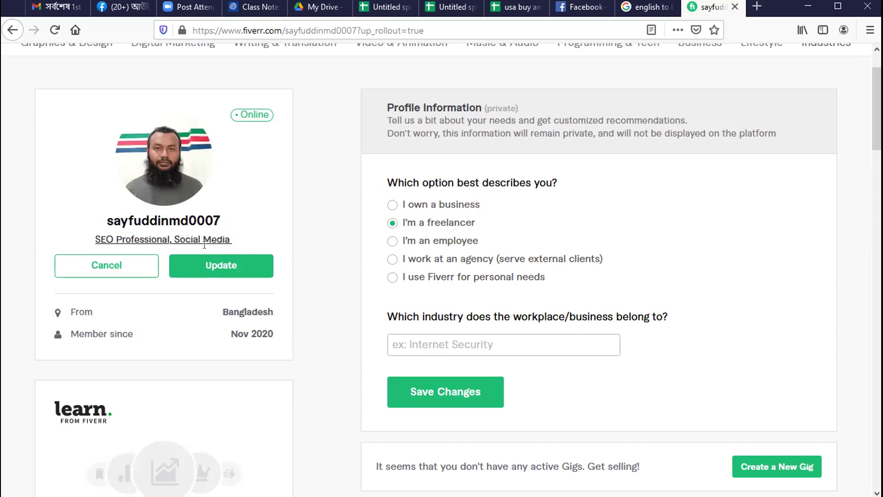
pyautogui.write('and')
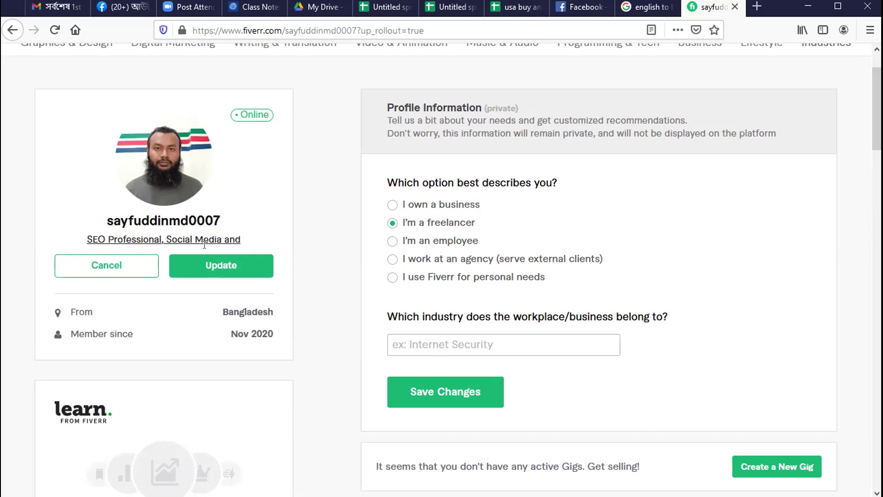
pyautogui.press('Left')
pyautogui.press('Left')
pyautogui.press('Left')
pyautogui.press('Left')
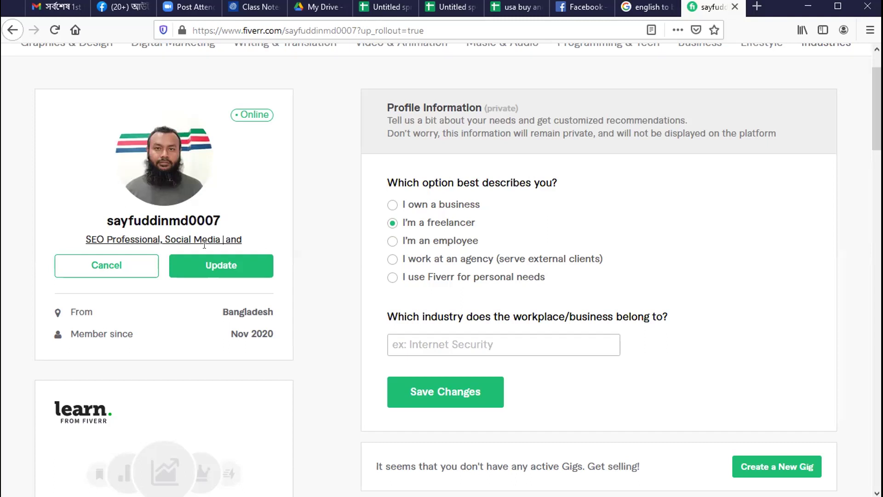
pyautogui.write('Mana ')
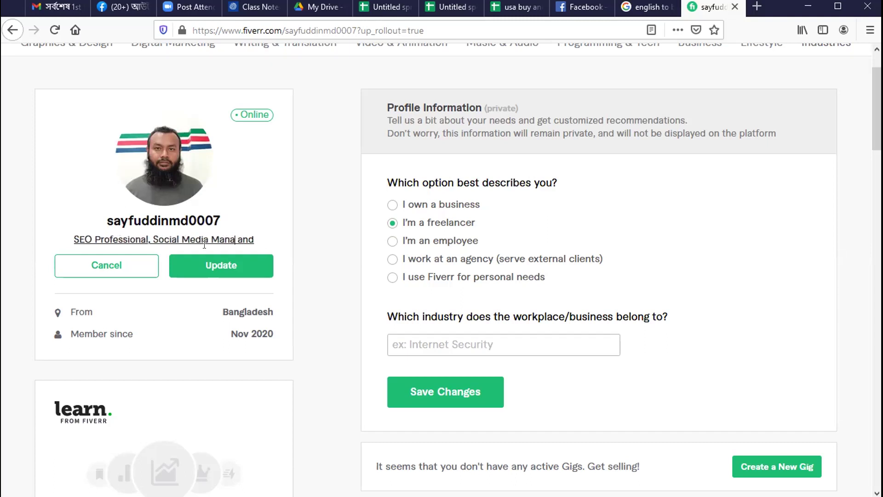
pyautogui.write('gement')
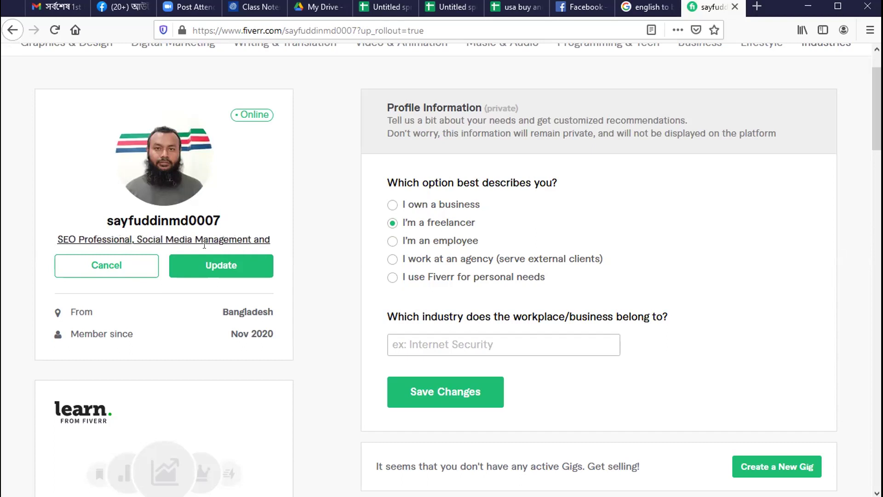
pyautogui.press('End')
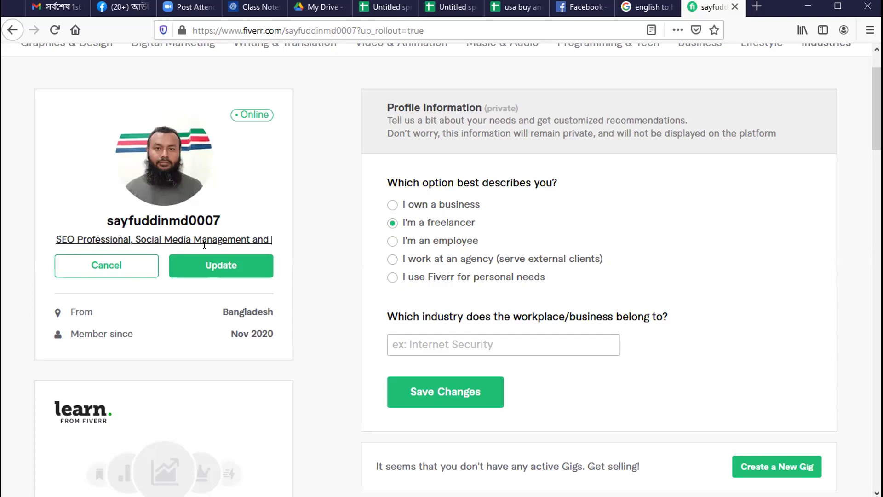
pyautogui.write('Link')
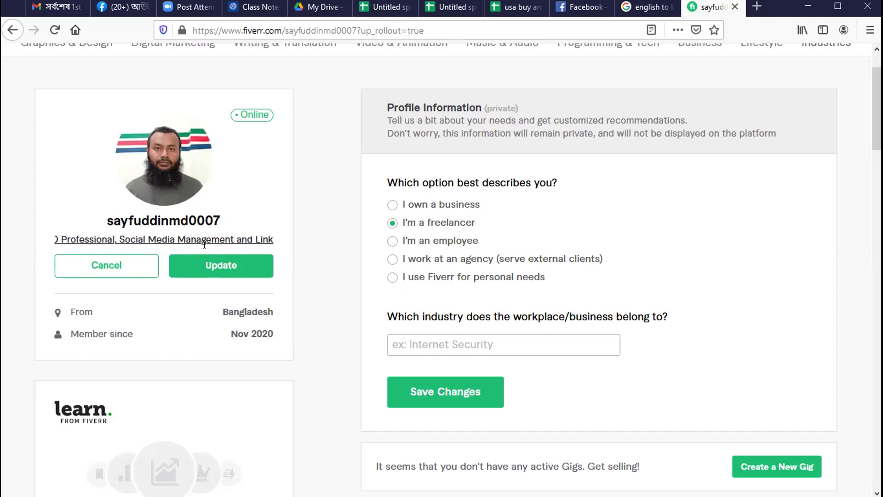
pyautogui.write(' Builde')
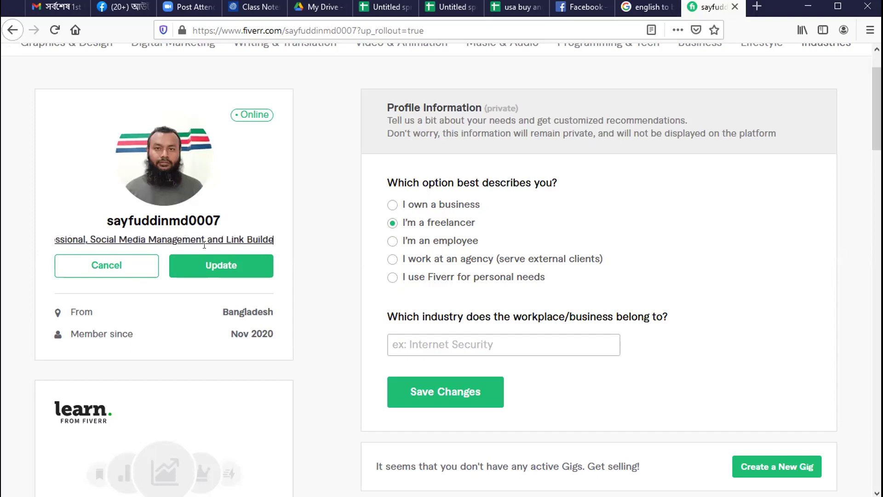
pyautogui.write('r expert')
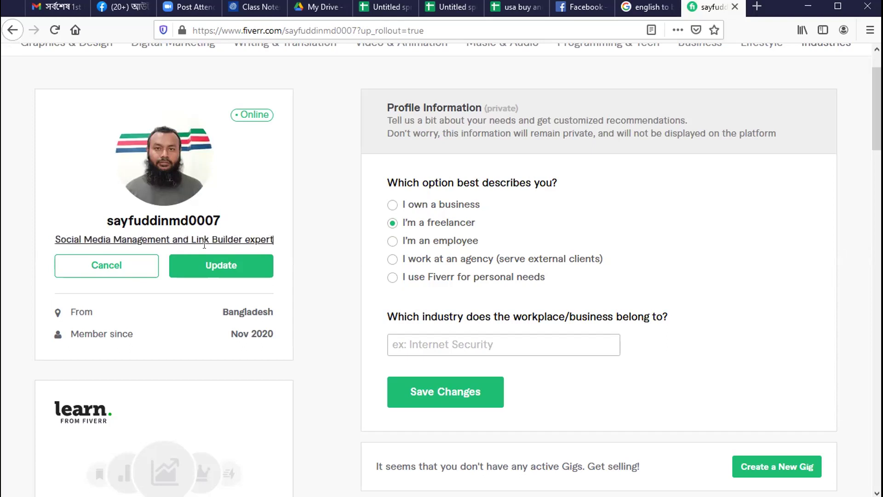
pyautogui.click(213, 275)
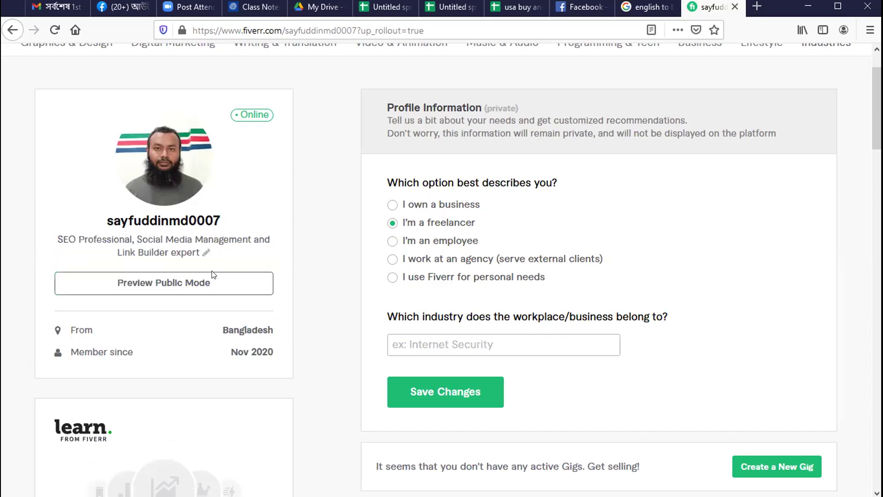
# - Change 'Builder' to 'Building' in the profile tagline and save it
pyautogui.scroll(-2, 224, 287)
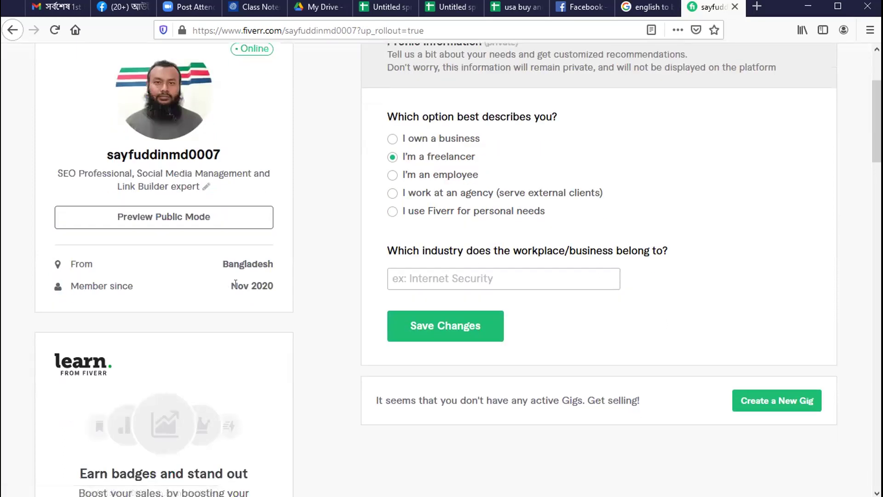
pyautogui.scroll(-4, 229, 299)
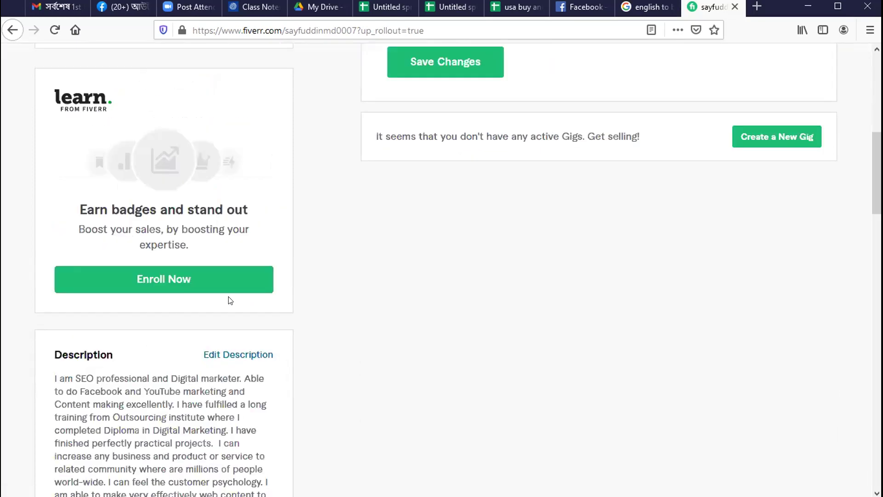
pyautogui.scroll(-1, 226, 302)
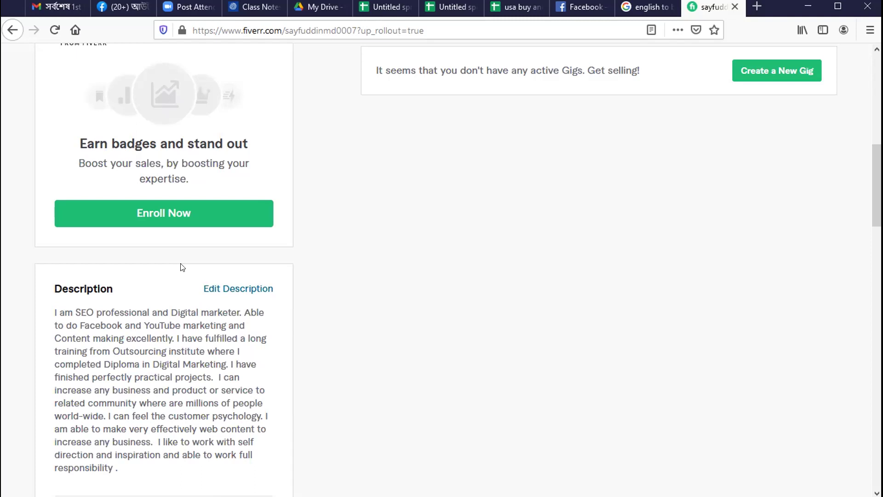
pyautogui.scroll(5, 187, 248)
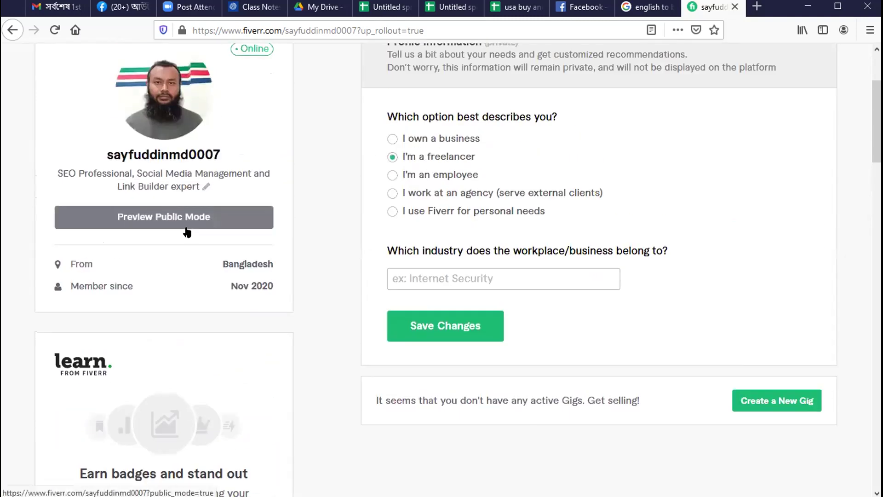
pyautogui.click(203, 185)
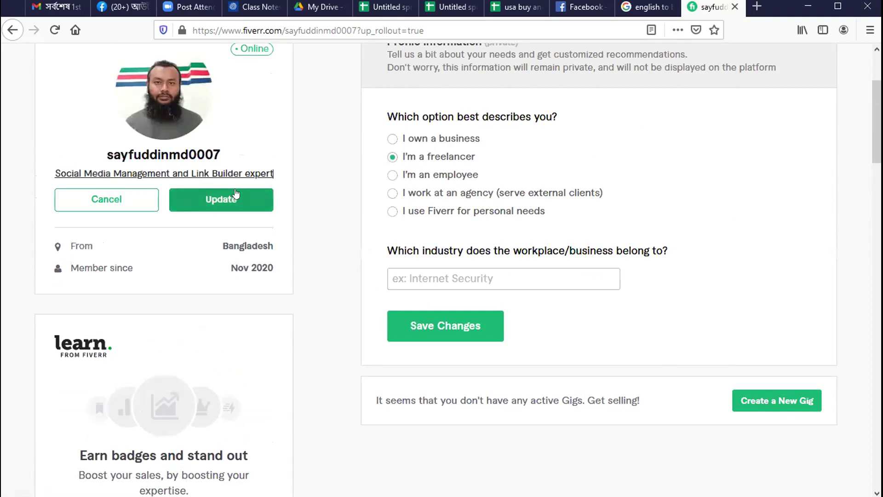
pyautogui.click(237, 173)
pyautogui.press('Right')
pyautogui.press('BackSpace')
pyautogui.press('Delete')
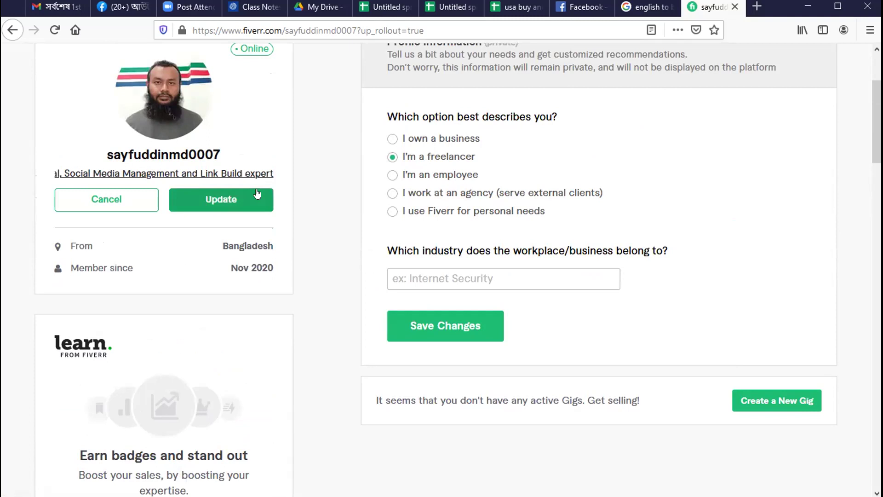
pyautogui.write('ing')
pyautogui.click(259, 194)
# - Capitalise 'expert' so the tagline ends 'Link Building Expert', and save it
pyautogui.scroll(-5, 237, 289)
pyautogui.scroll(5, 237, 294)
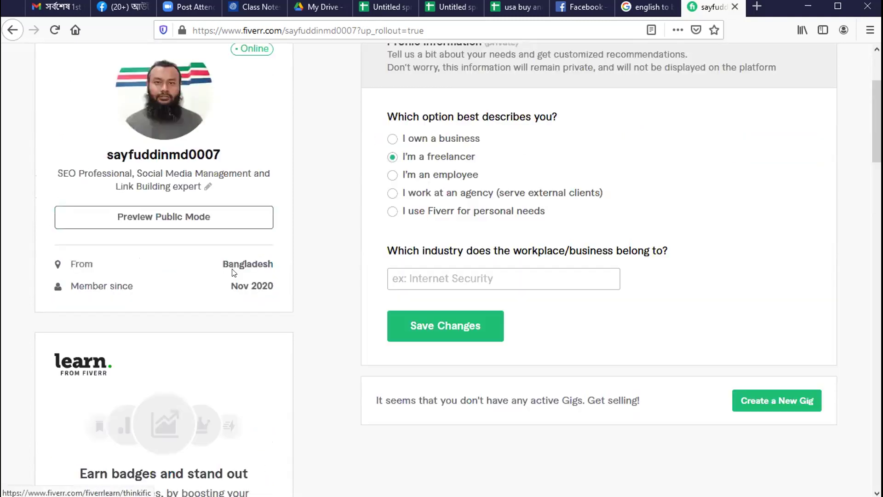
pyautogui.click(208, 186)
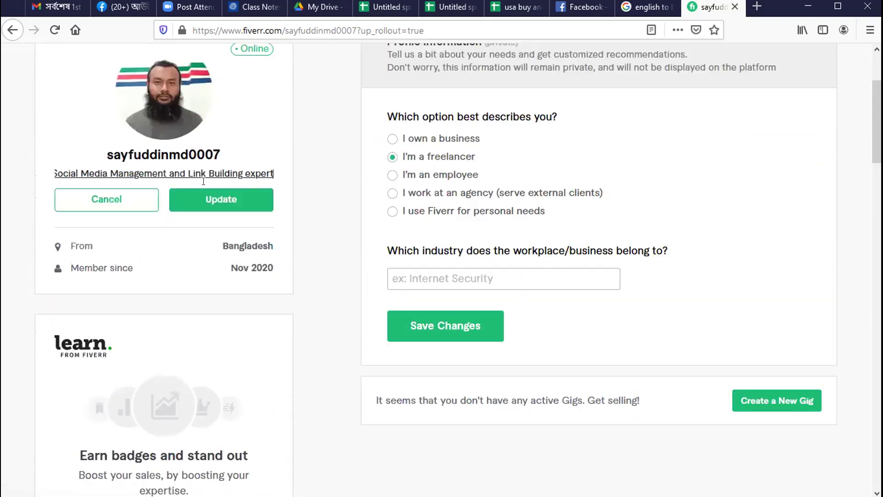
pyautogui.click(264, 197)
pyautogui.write('E')
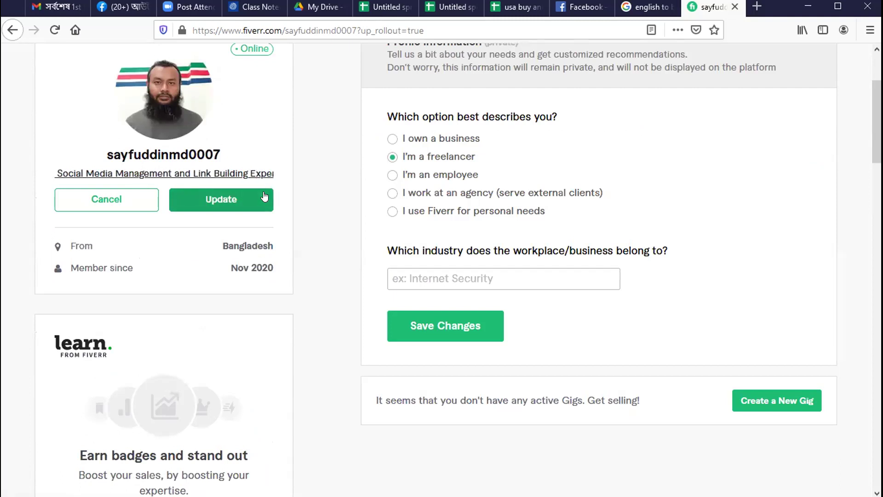
pyautogui.click(264, 196)
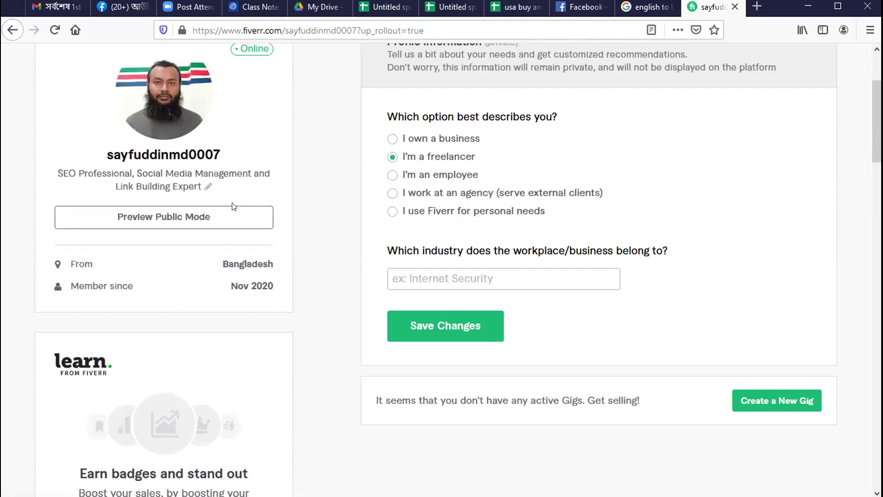
pyautogui.scroll(-4, 221, 252)
pyautogui.scroll(-5, 205, 255)
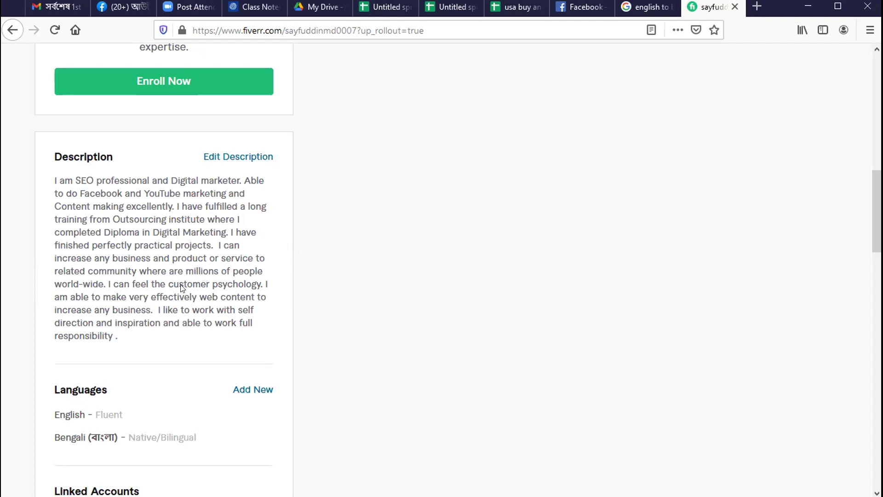
# - Scroll past Description, Languages and Linked Accounts to the profile's eleven-skill Skills list
pyautogui.scroll(-3, 171, 287)
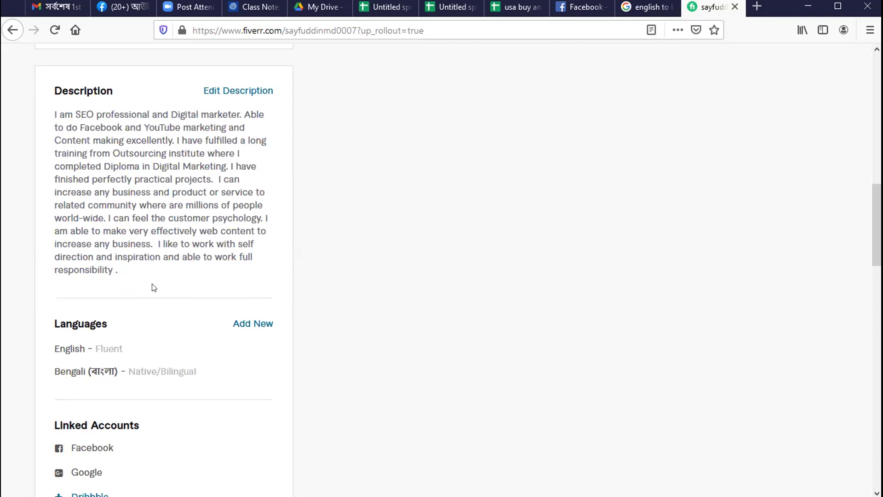
pyautogui.scroll(-2, 154, 287)
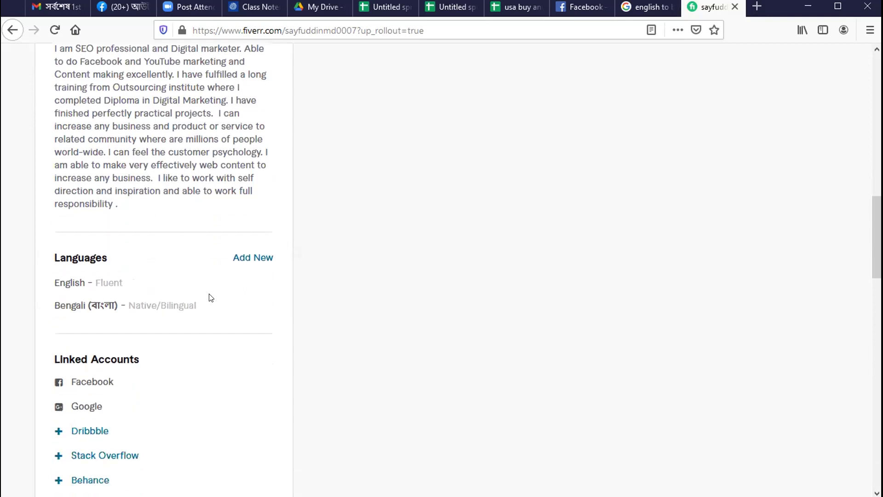
pyautogui.scroll(-4, 209, 296)
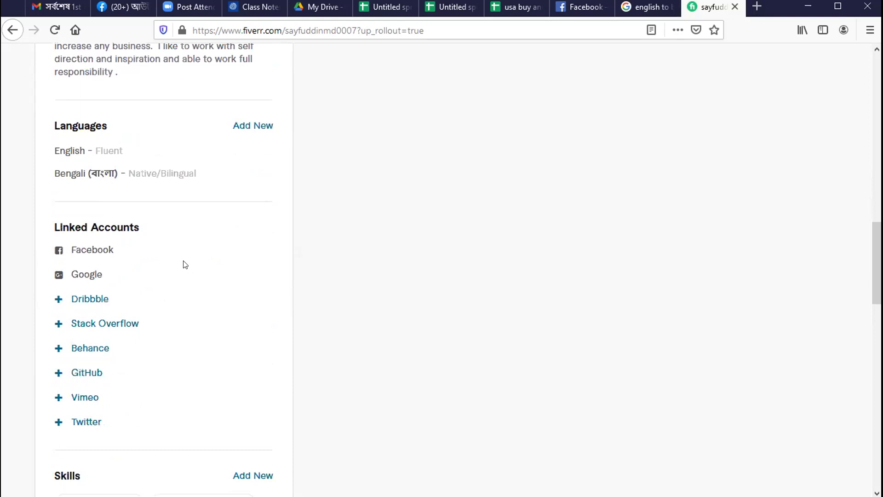
pyautogui.scroll(-5, 187, 261)
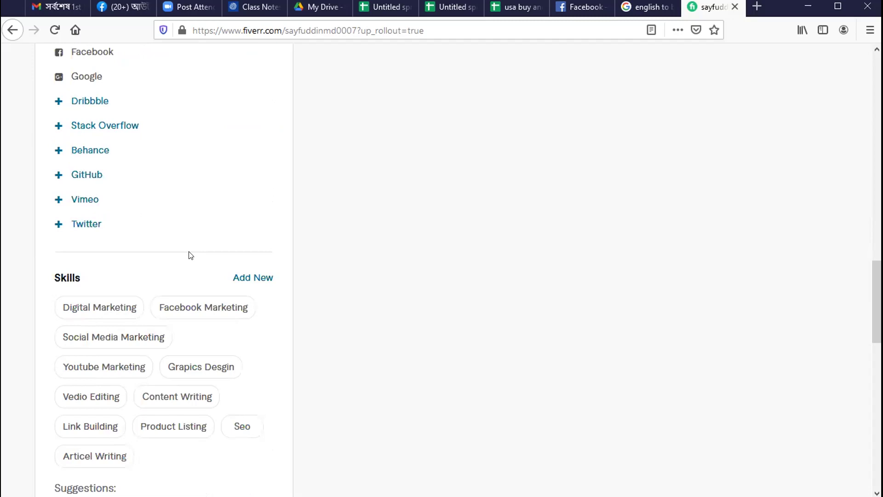
pyautogui.scroll(-3, 190, 256)
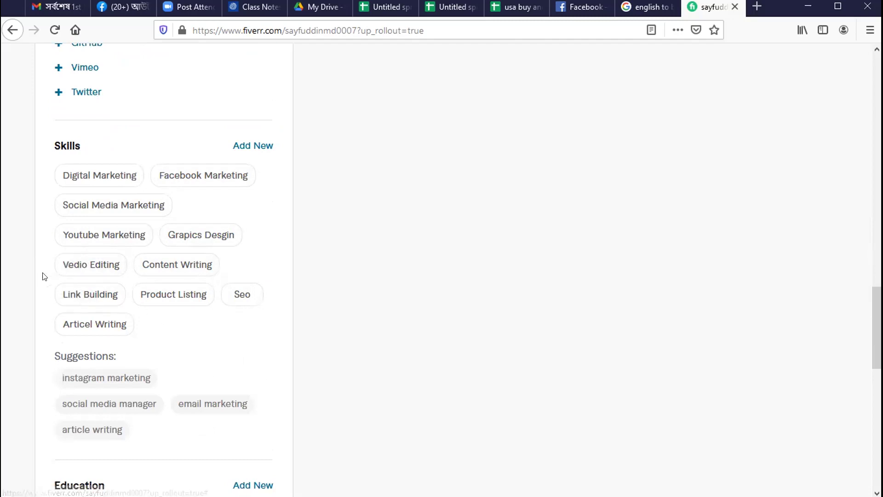
# - Delete the Vedio Editing and Content Writing skills from the Skills list
pyautogui.moveTo(65, 264)
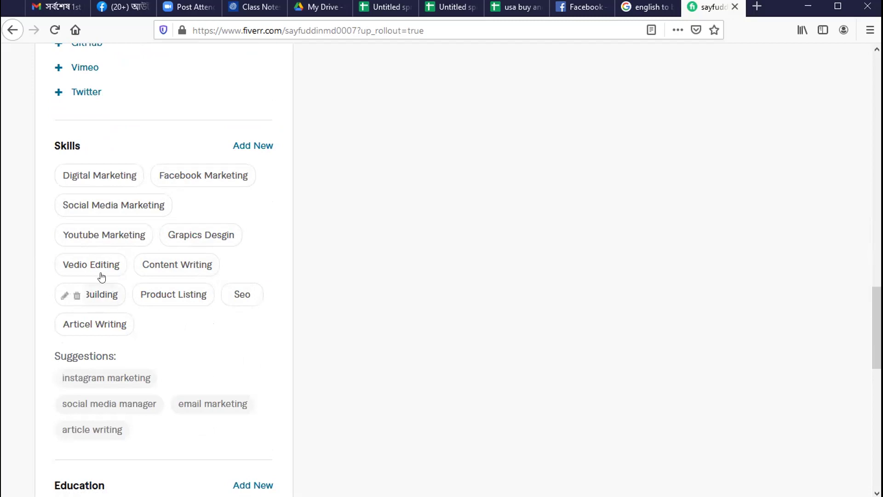
pyautogui.click(77, 266)
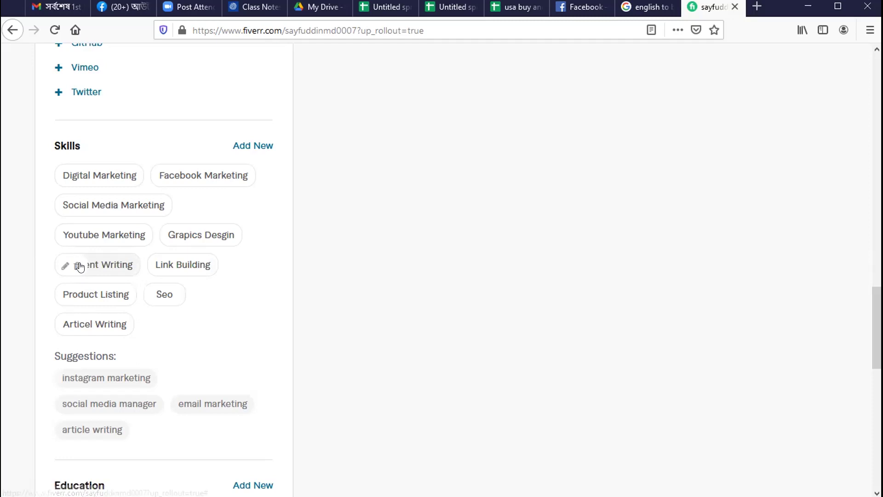
pyautogui.click(75, 266)
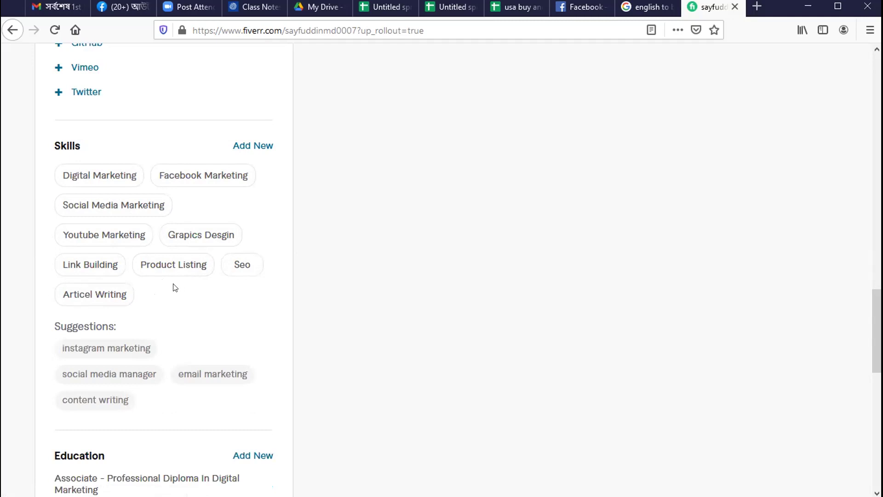
pyautogui.moveTo(108, 181)
# - Scroll back to the top of the profile and restore the Firefox window from maximized
pyautogui.scroll(8, 308, 193)
pyautogui.scroll(4, 316, 190)
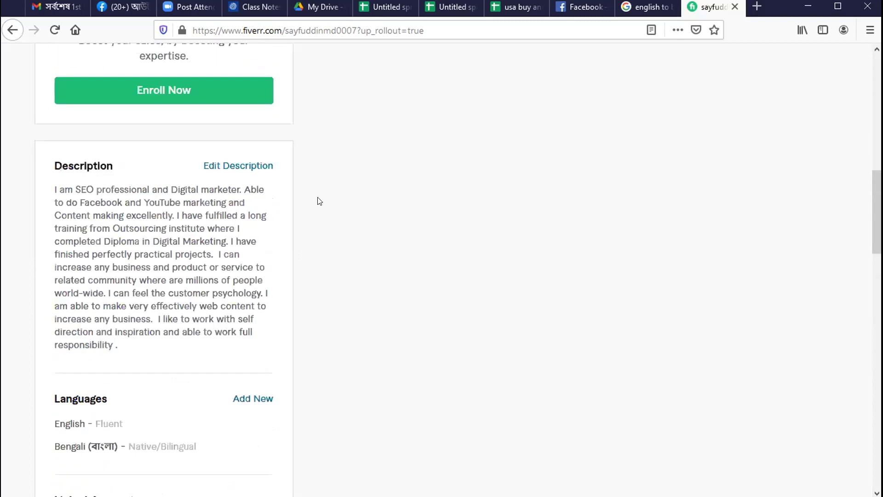
pyautogui.scroll(12, 317, 197)
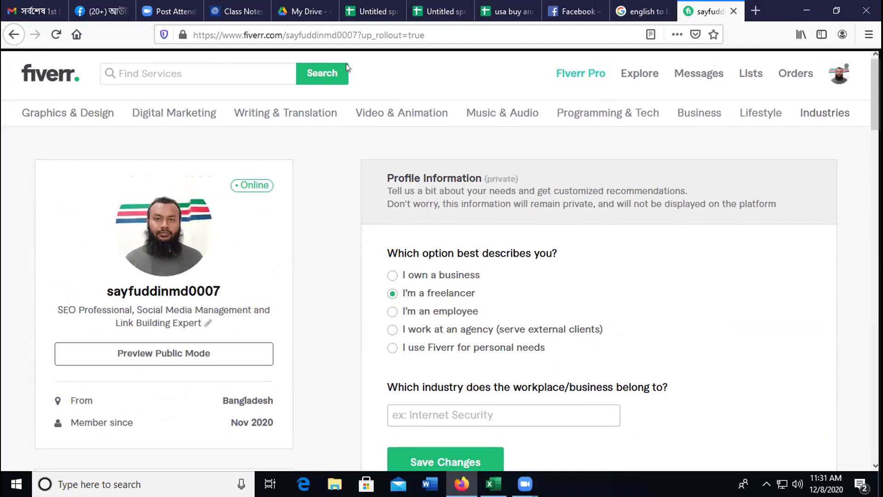
pyautogui.press('super+Down')
# - Go from My Drive to the Untitled group-list spreadsheet and maximize the browser window
pyautogui.click(317, 61)
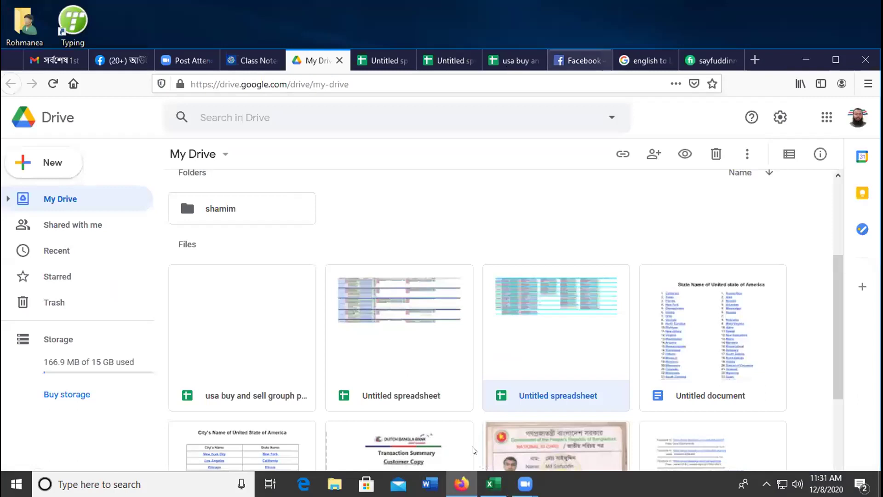
pyautogui.hotkey('ctrl', '8')
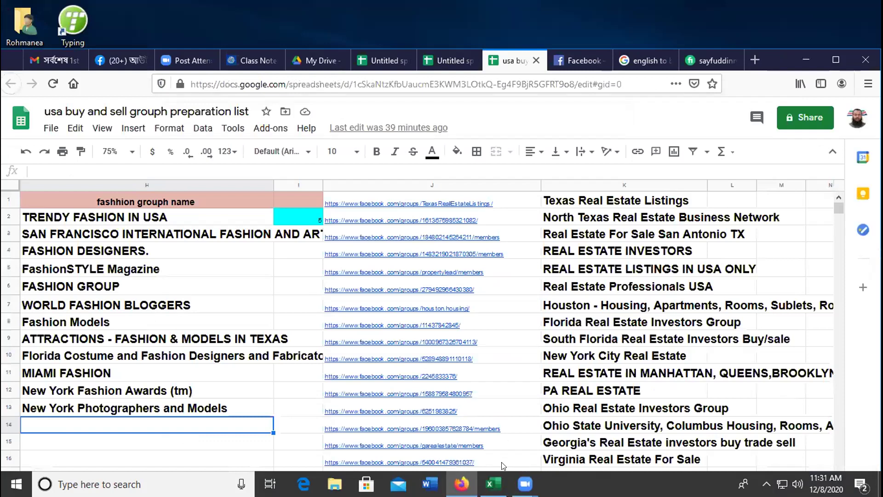
pyautogui.hotkey('ctrl', '7')
pyautogui.press('super+Up')
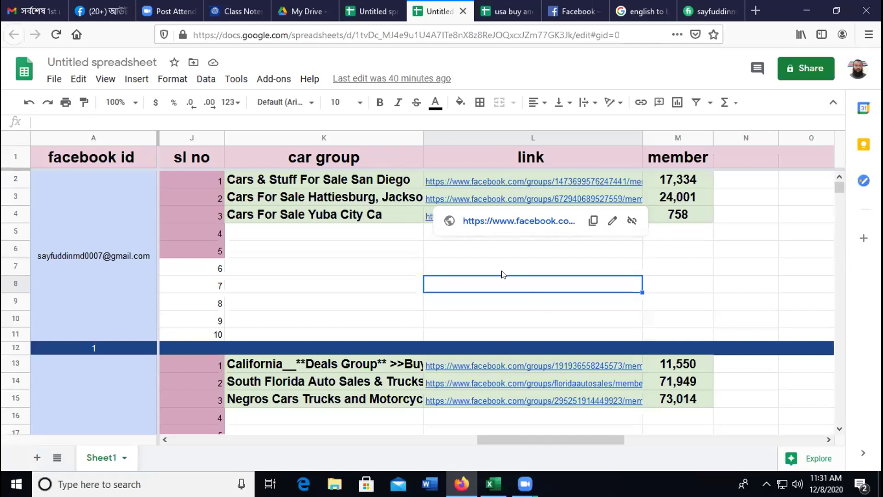
# - Scroll through the buy-and-sell, fashion and car group lists with their links and member counts
pyautogui.hscroll(-5, 496, 288)
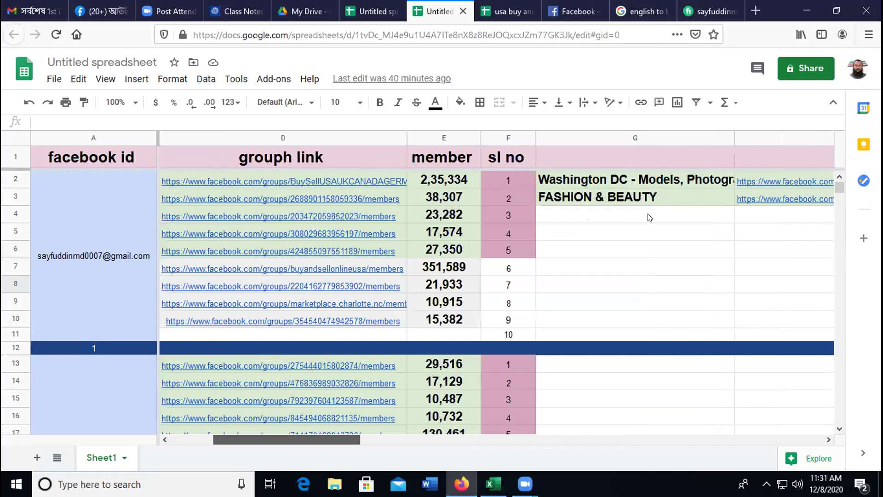
pyautogui.hscroll(-3, 650, 217)
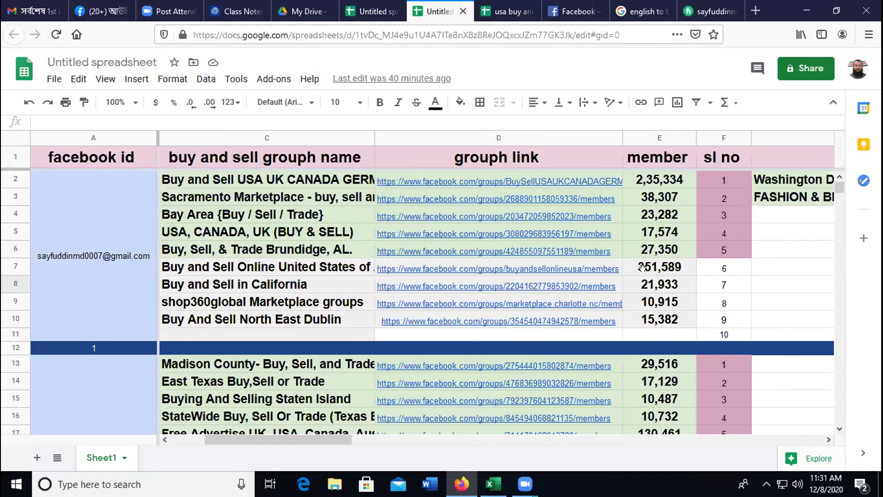
pyautogui.scroll(-3, 577, 282)
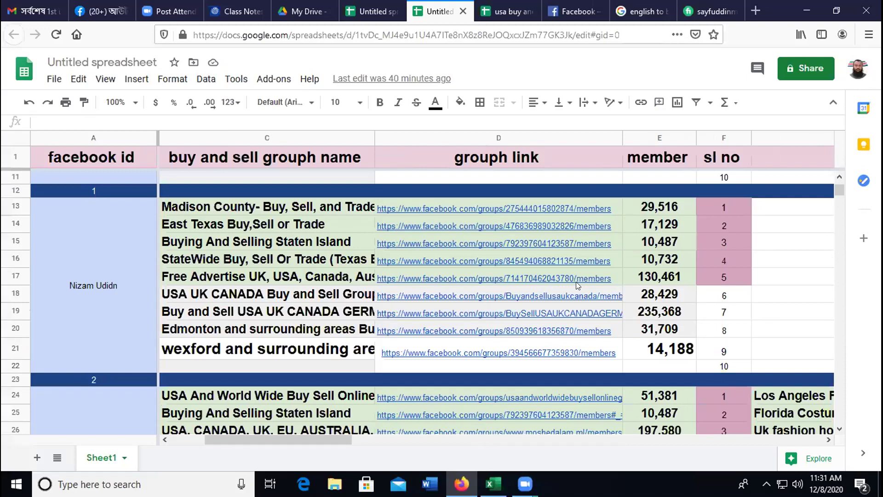
pyautogui.scroll(2, 576, 282)
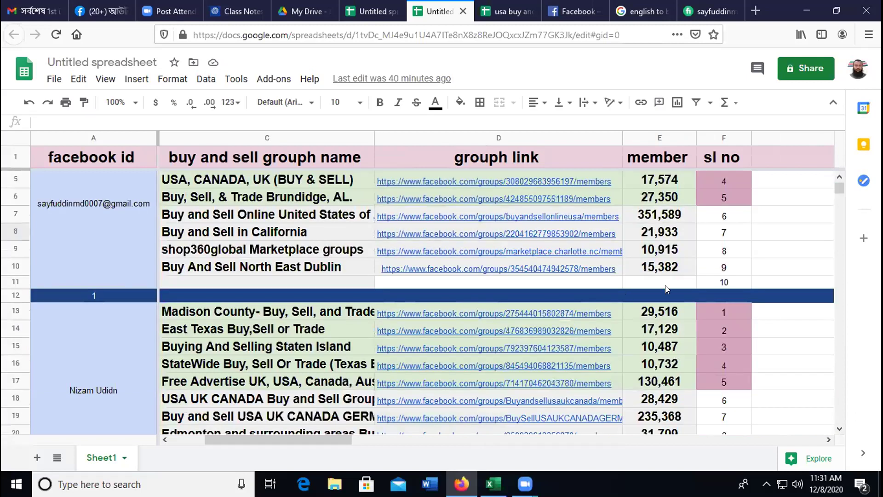
pyautogui.scroll(-3, 574, 233)
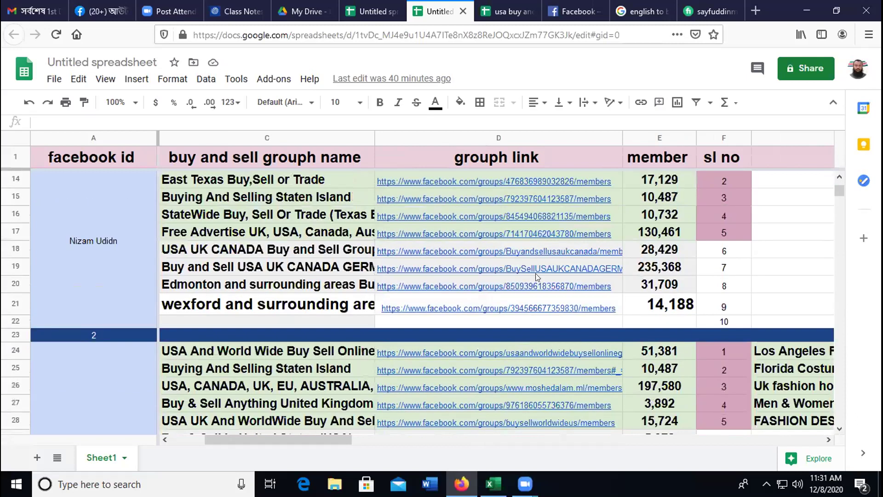
pyautogui.scroll(2, 437, 388)
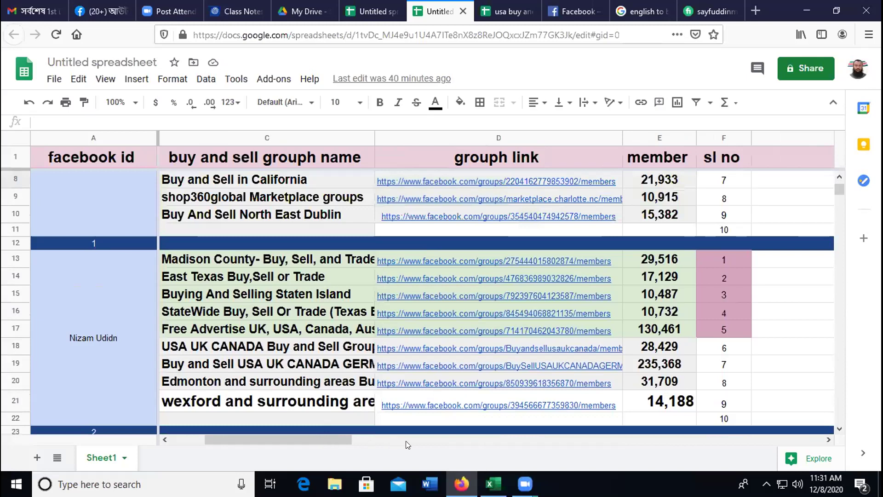
pyautogui.scroll(2, 419, 445)
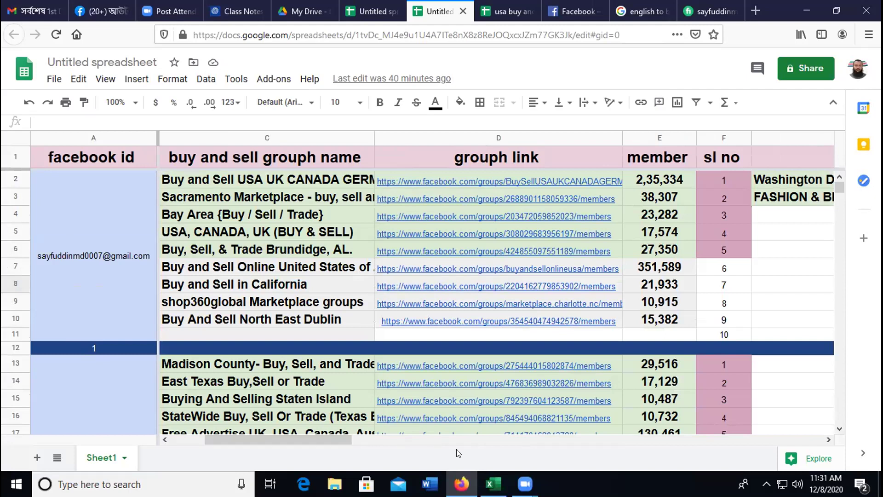
pyautogui.hscroll(2, 600, 455)
pyautogui.hscroll(3, 600, 455)
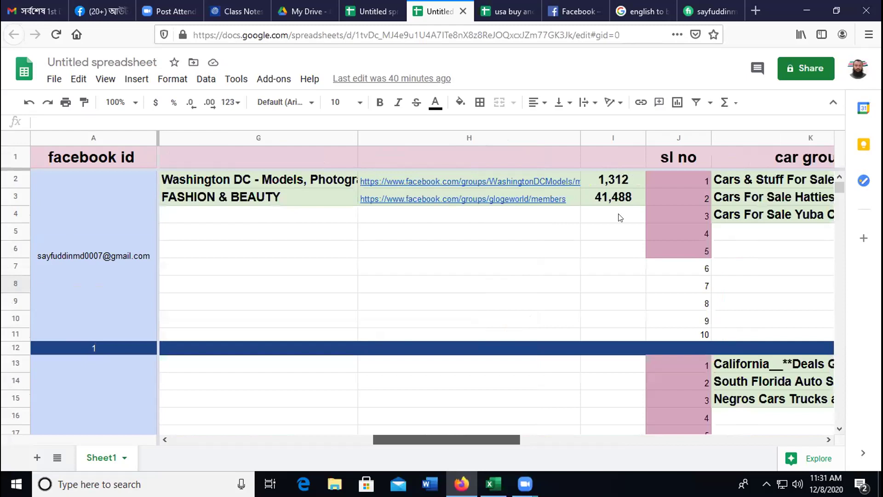
pyautogui.hscroll(3, 620, 217)
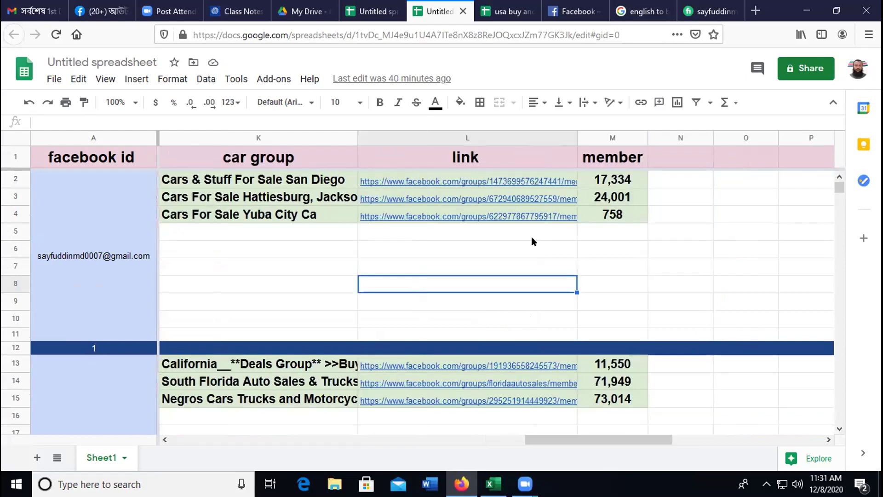
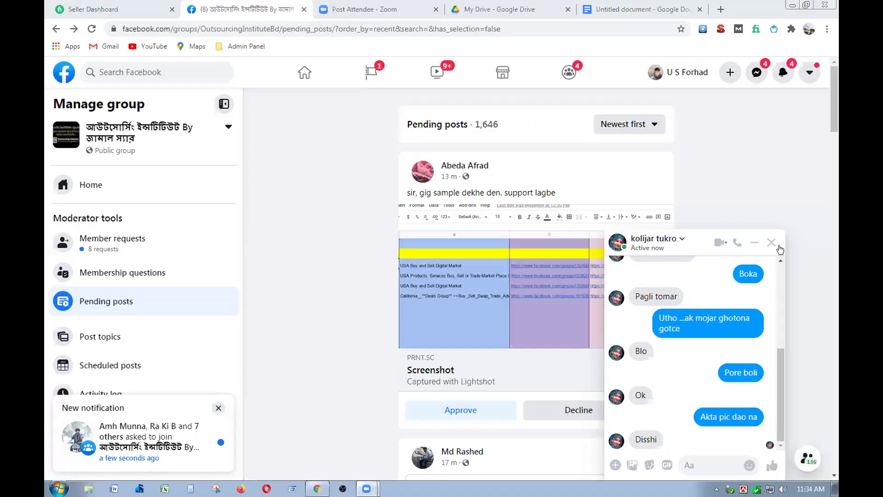
# - Close the Messenger chat popup covering the Facebook group's pending posts page
pyautogui.click(777, 245)
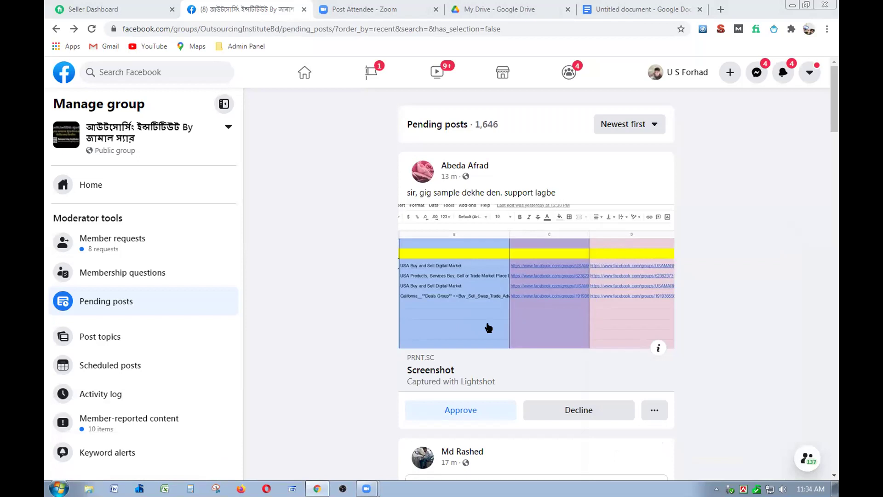
# - Decline the gig-sample screenshot request post and the Toloka payment-proof YouTube post
pyautogui.scroll(-1, 392, 290)
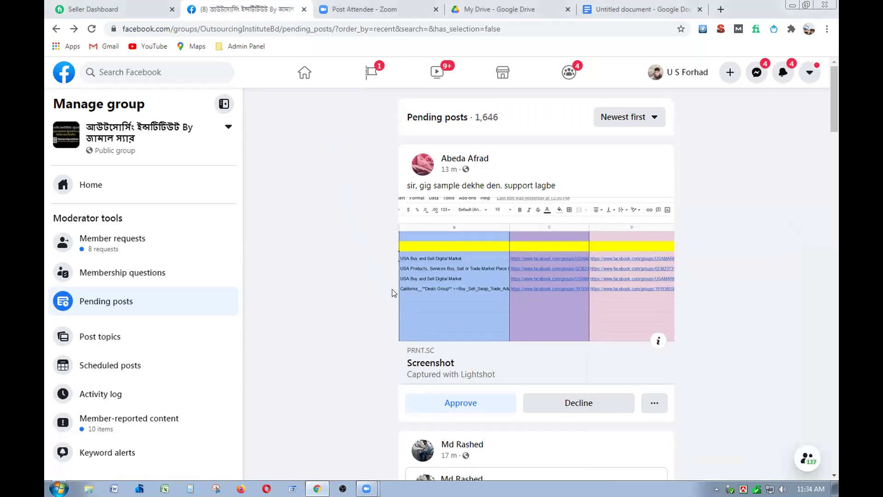
pyautogui.scroll(-3, 392, 293)
pyautogui.click(596, 244)
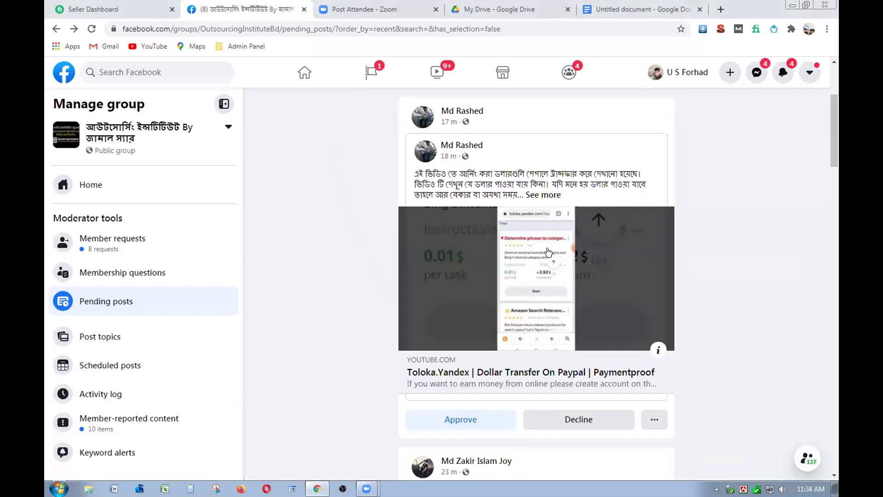
pyautogui.scroll(-5, 548, 251)
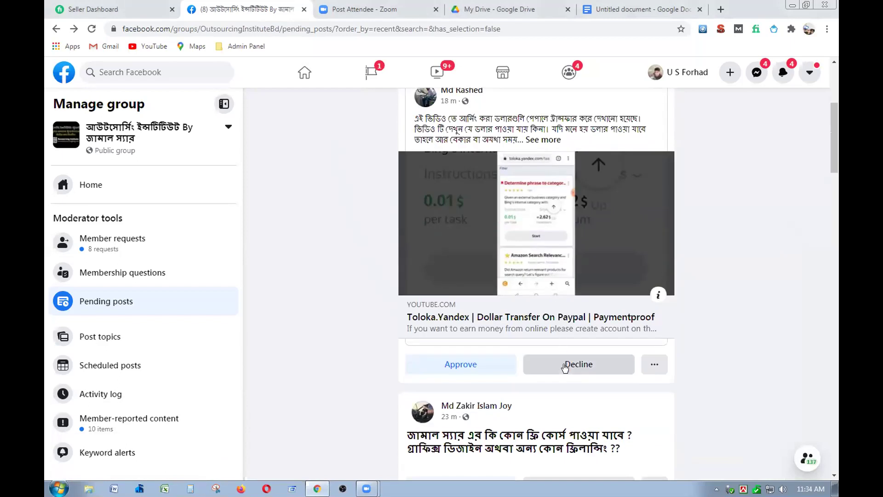
pyautogui.click(565, 366)
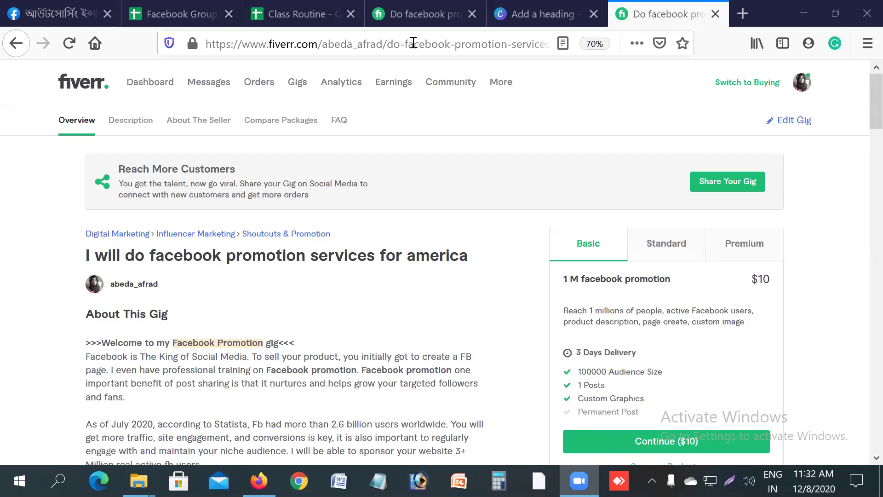
# - View the 'I will do facebook promotion services for america' gig, then return to the Facebook group tab
pyautogui.click(425, 22)
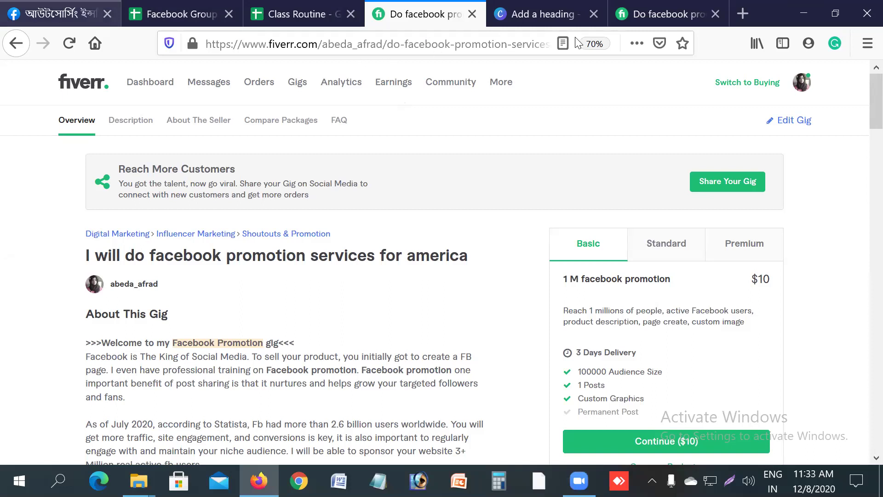
pyautogui.hotkey('ctrl', '1')
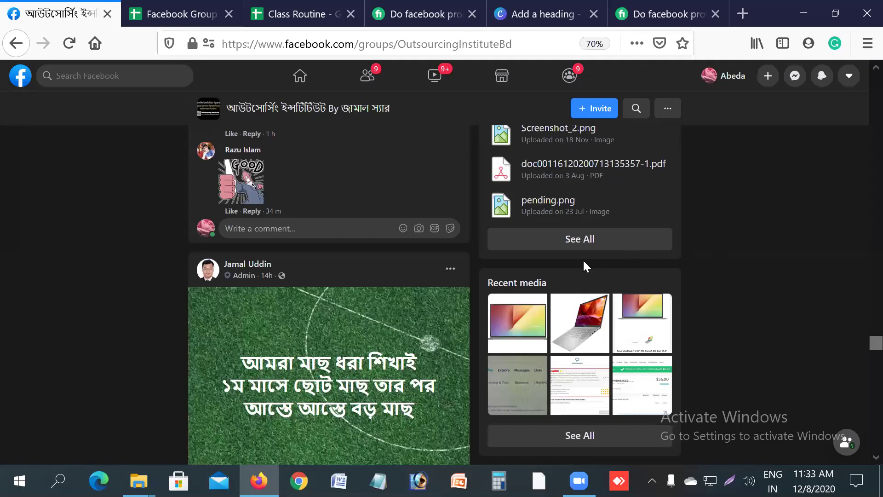
# - Switch browser tabs until the 'Facebook Group List' Google Sheets tab is showing
pyautogui.hotkey('ctrl', '4')
pyautogui.hotkey('ctrl', '2')
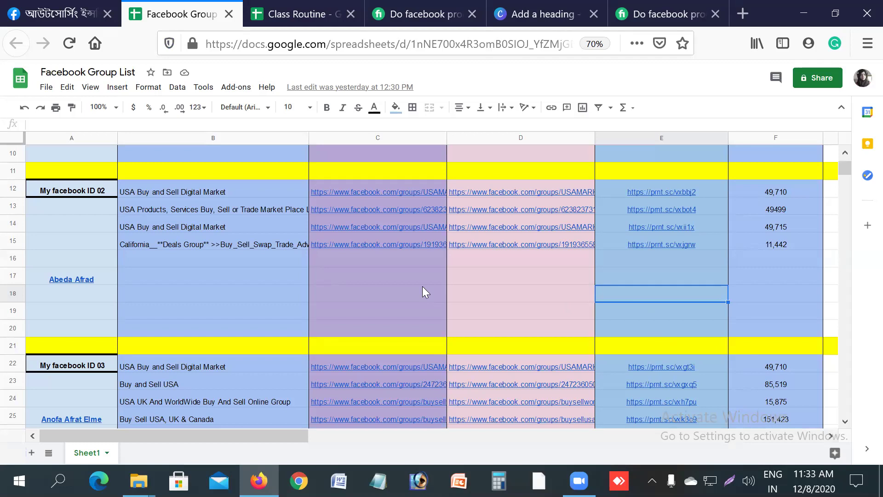
# - Scroll to row 1 and drag the Group Member column F toward column D
pyautogui.scroll(3, 423, 287)
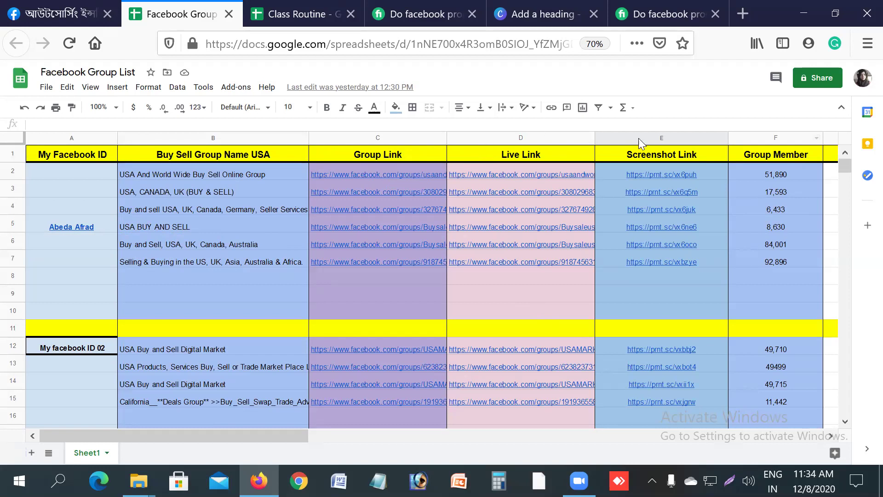
pyautogui.click(787, 134)
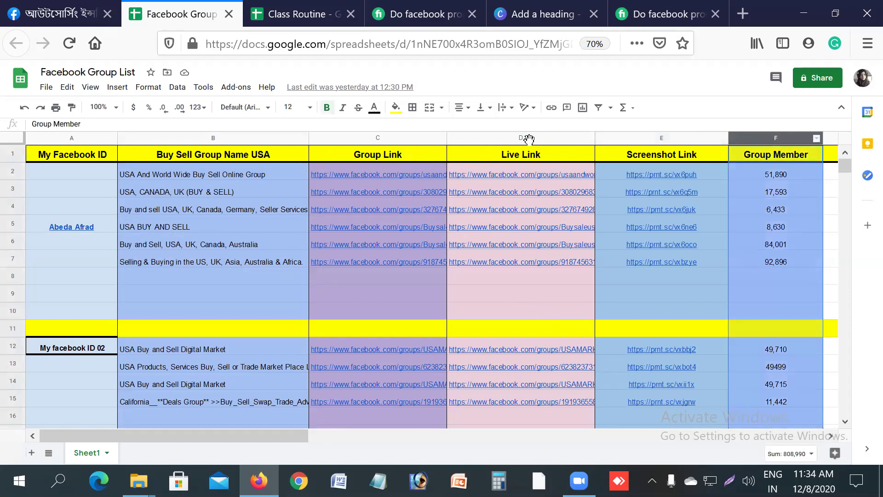
pyautogui.moveTo(505, 137); pyautogui.dragTo(506, 171)
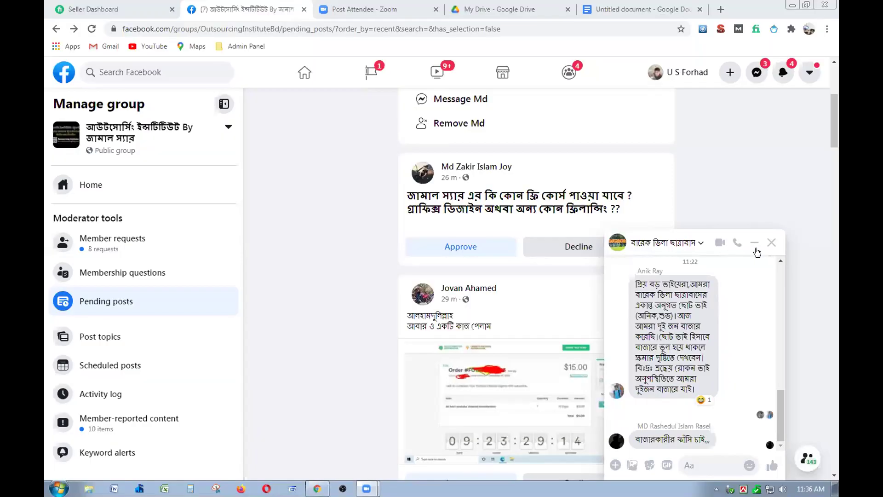
# - Close the chat popup and the Google Docs, Google Drive and Zoom tabs
pyautogui.click(769, 243)
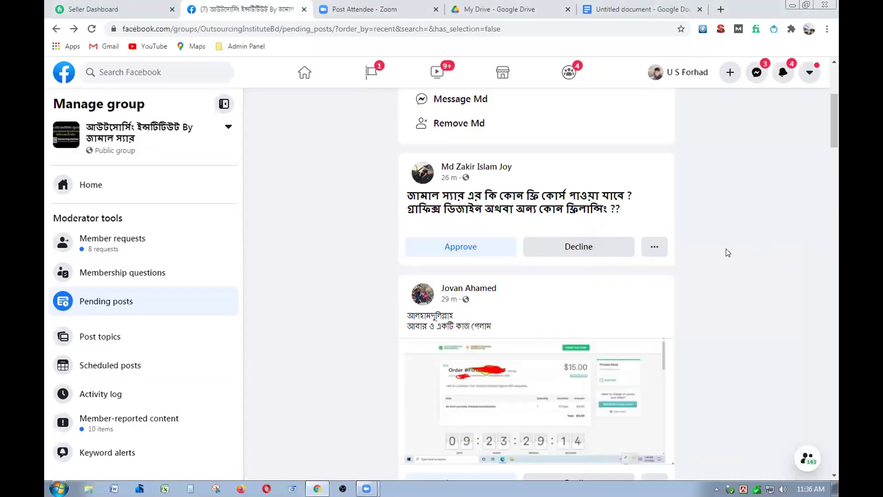
pyautogui.click(701, 10)
pyautogui.click(567, 9)
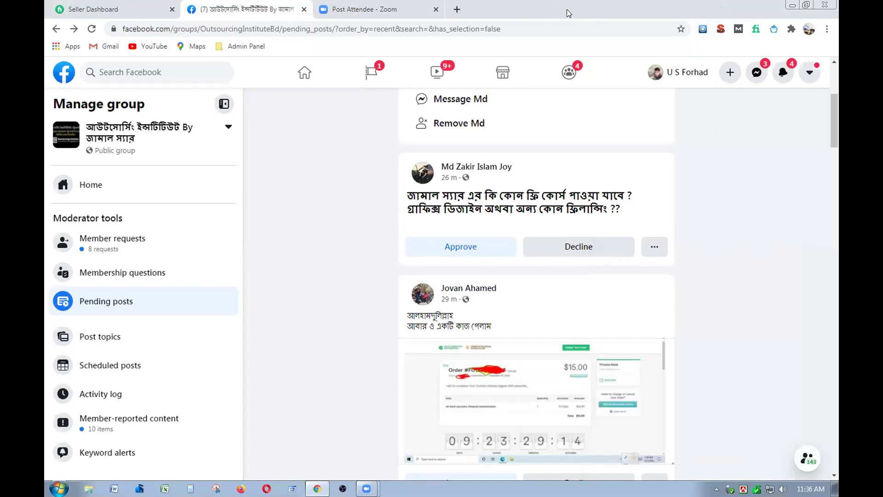
pyautogui.click(436, 10)
# - Open Fiverr in a new browser tab, then close that tab again
pyautogui.click(325, 10)
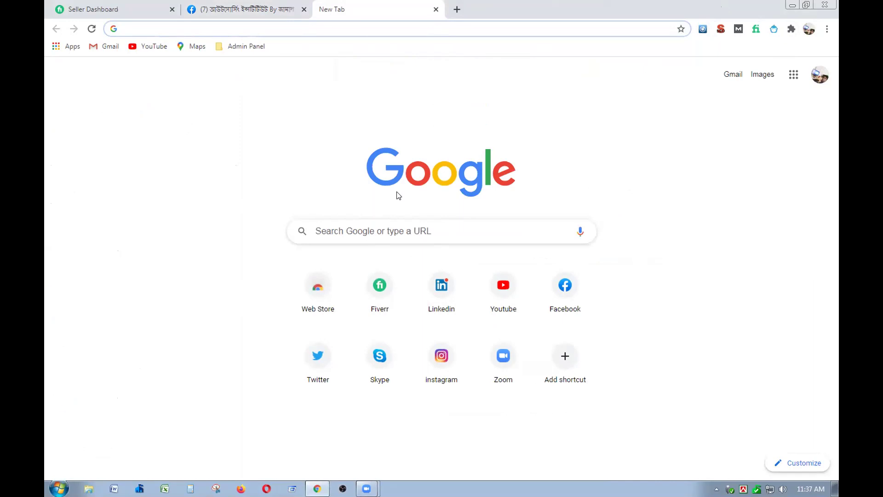
pyautogui.click(375, 286)
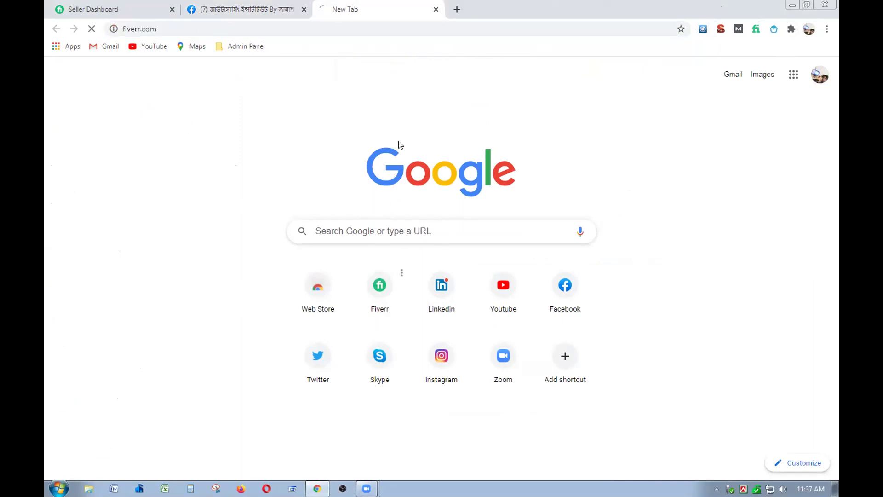
pyautogui.click(436, 9)
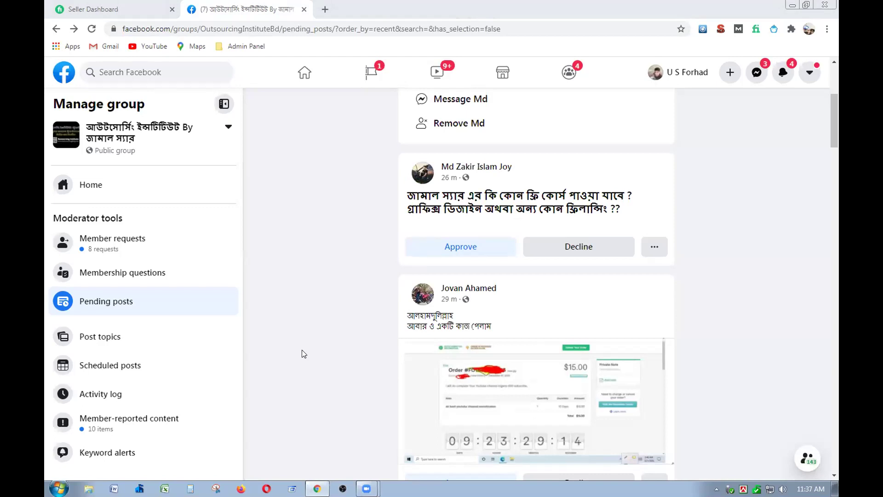
pyautogui.scroll(3, 489, 270)
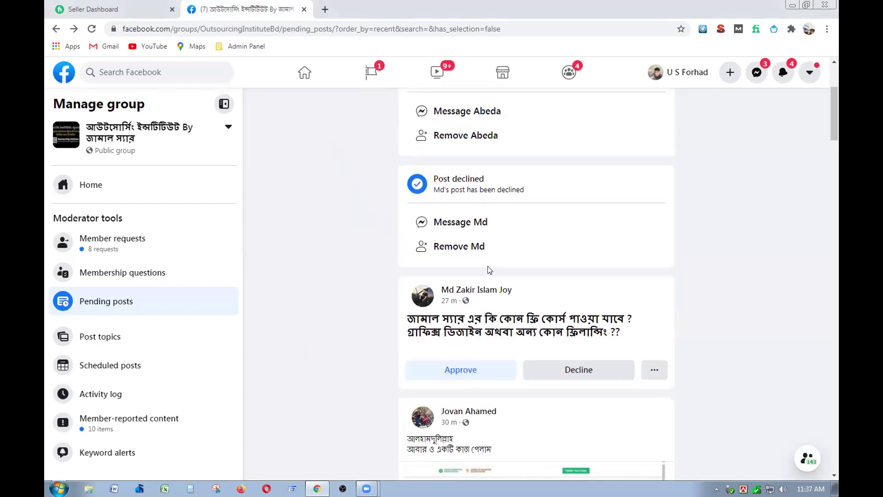
pyautogui.scroll(2, 489, 270)
pyautogui.scroll(-12, 487, 267)
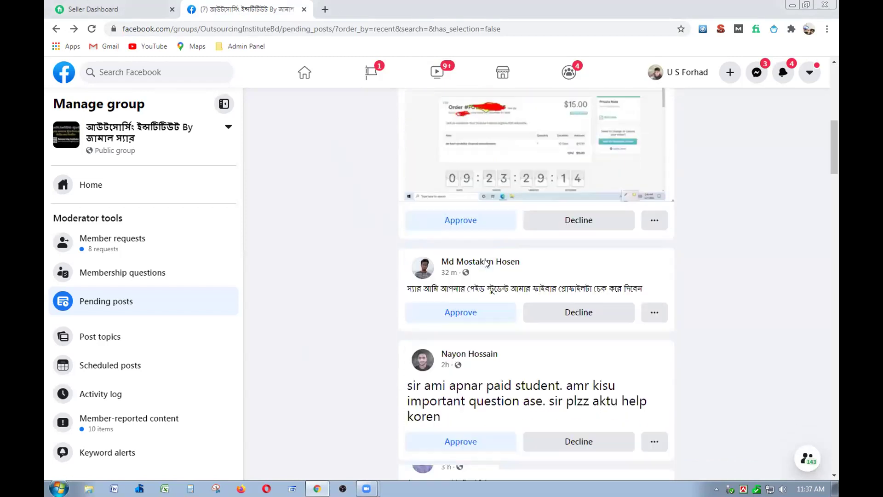
pyautogui.scroll(-4, 486, 263)
pyautogui.scroll(3, 499, 264)
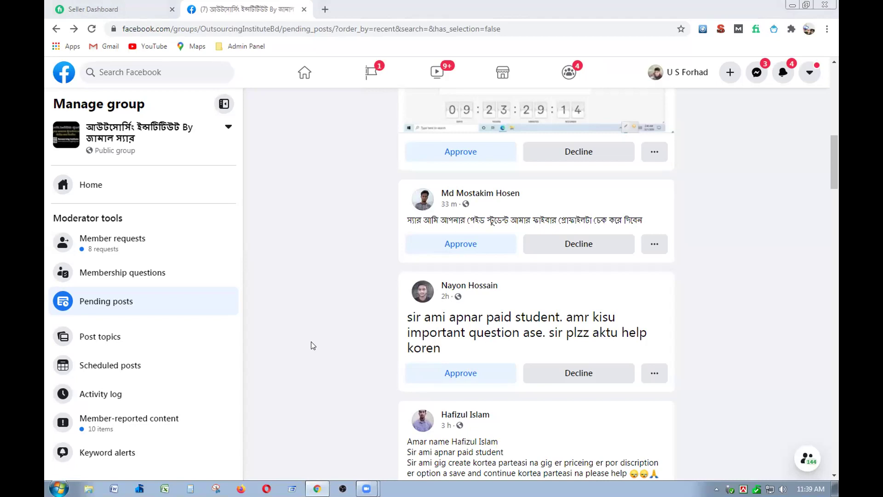
# - Open Fiverr in a new tab, switch the account to buyer mode, and add another blank tab
pyautogui.click(325, 9)
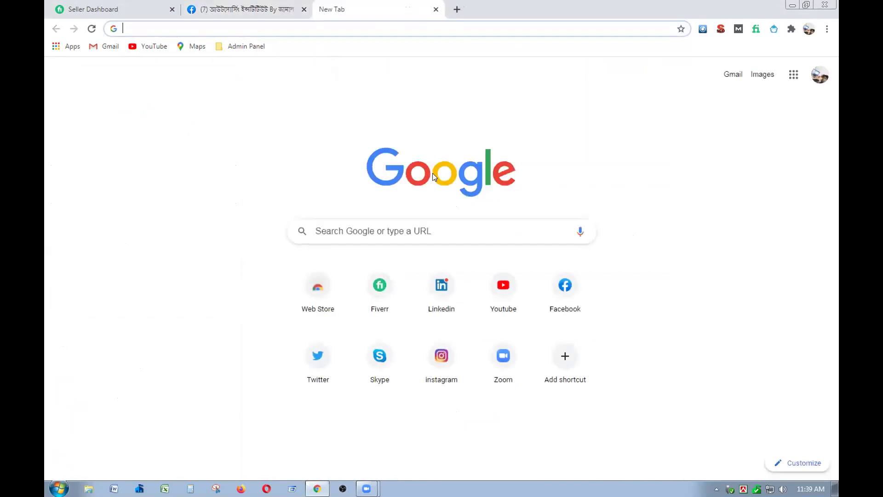
pyautogui.click(381, 283)
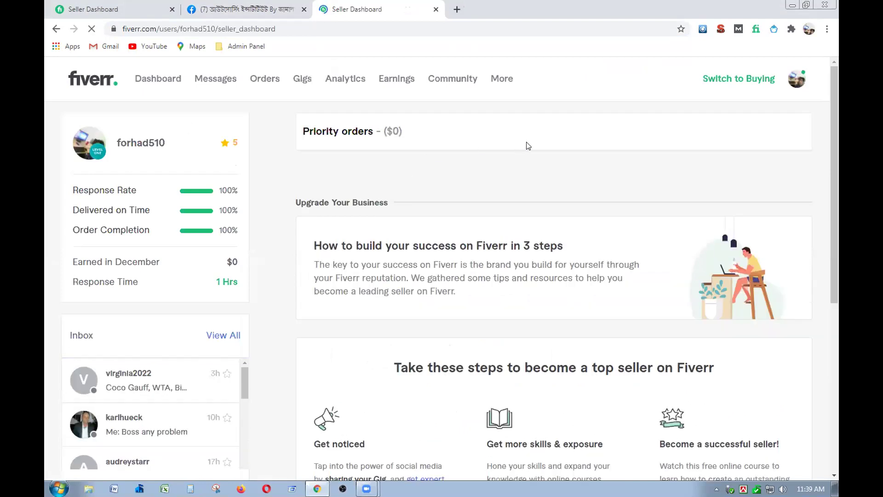
pyautogui.click(745, 79)
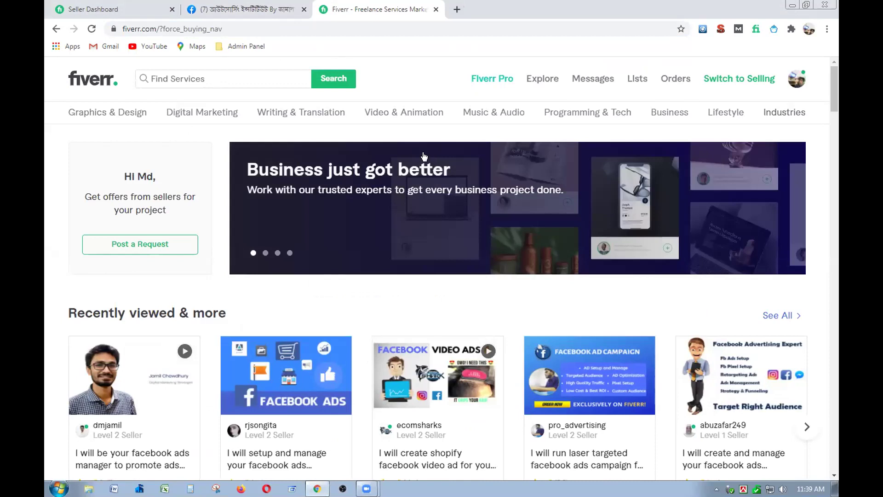
pyautogui.click(456, 9)
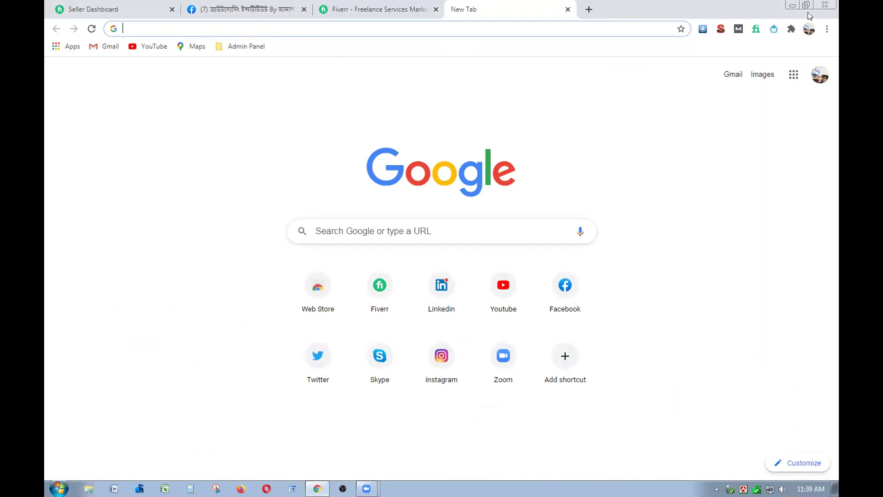
# - Show the Windows desktop and refresh it twice
pyautogui.press('super+d')
pyautogui.rightClick(580, 81)
pyautogui.click(598, 113)
pyautogui.rightClick(524, 106)
pyautogui.click(536, 138)
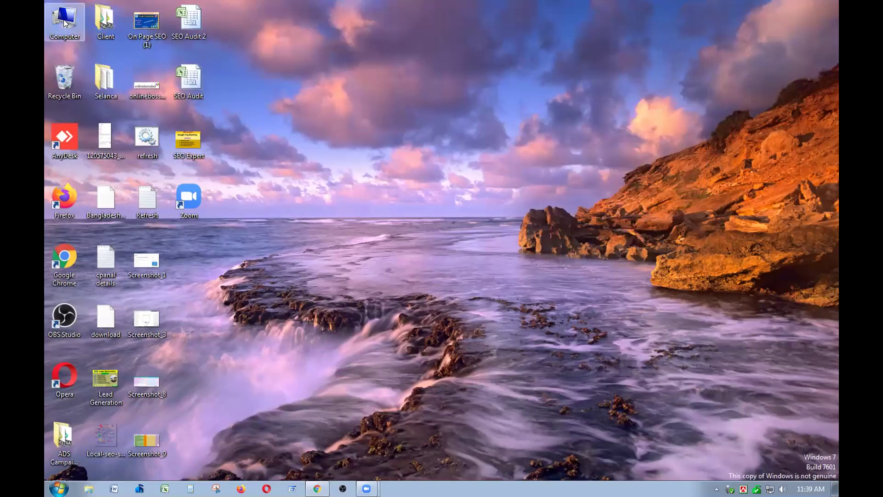
pyautogui.doubleClick(62, 19)
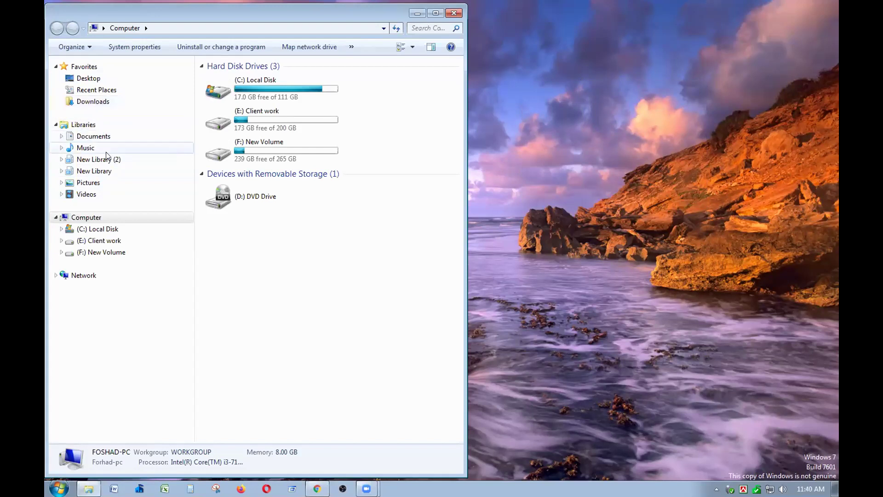
pyautogui.click(95, 136)
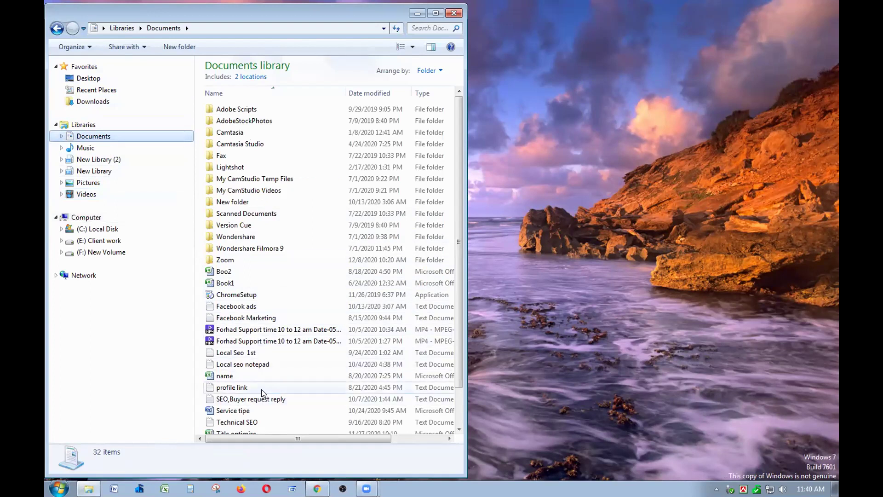
pyautogui.rightClick(259, 318)
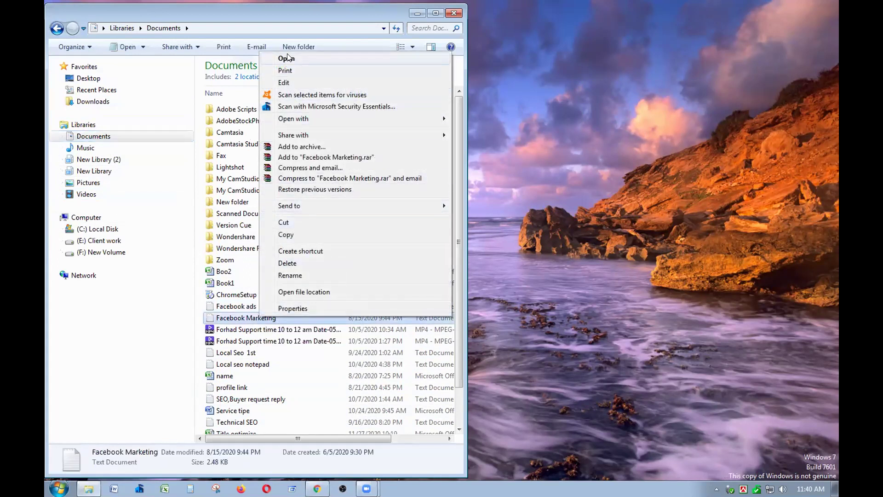
pyautogui.click(287, 58)
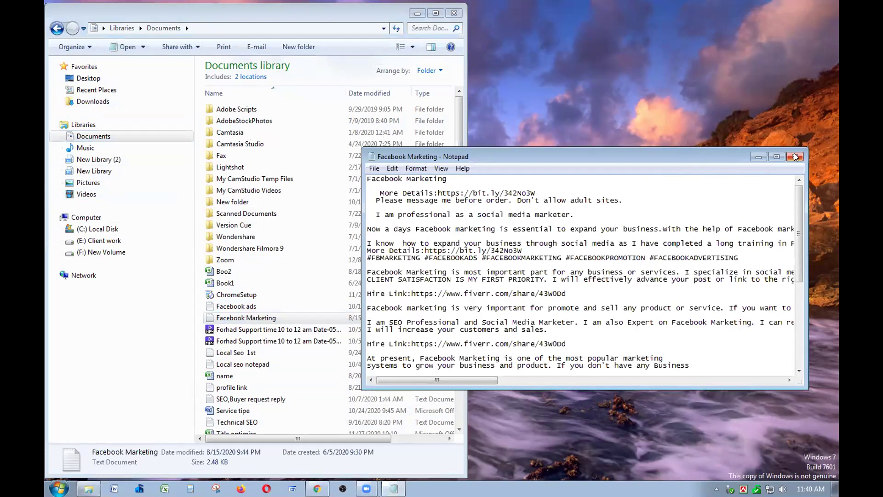
pyautogui.click(796, 157)
pyautogui.scroll(-1, 253, 325)
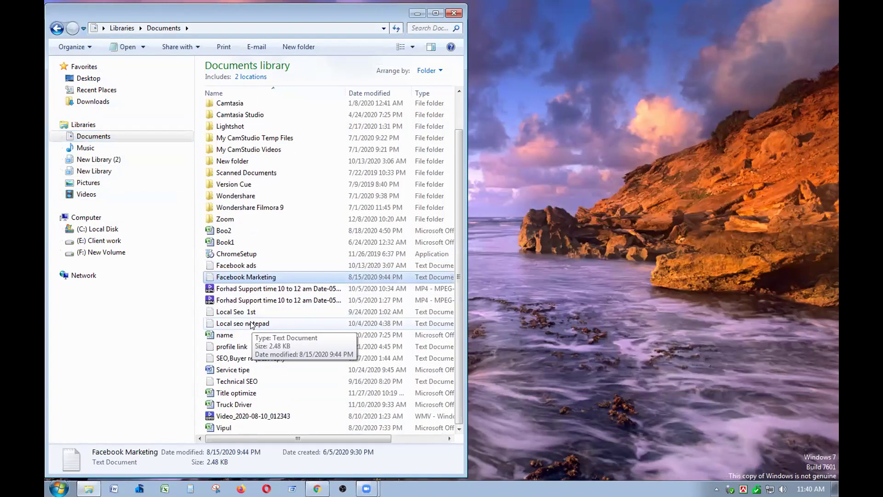
# - Open the Title optimize workbook, then minimize Excel and close the Documents window
pyautogui.rightClick(255, 393)
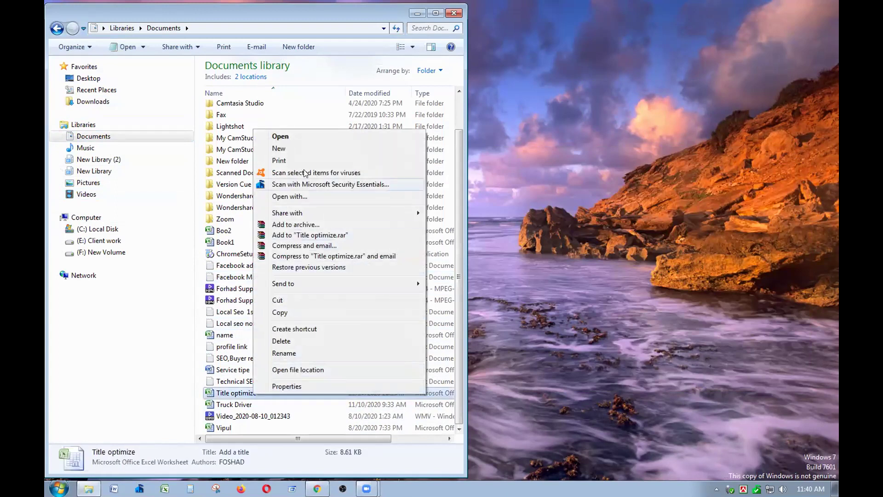
pyautogui.click(285, 136)
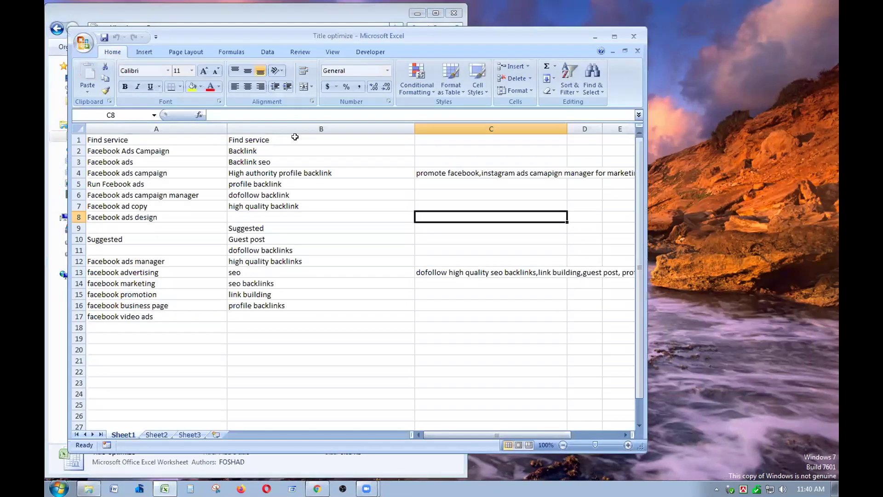
pyautogui.click(596, 37)
pyautogui.click(454, 14)
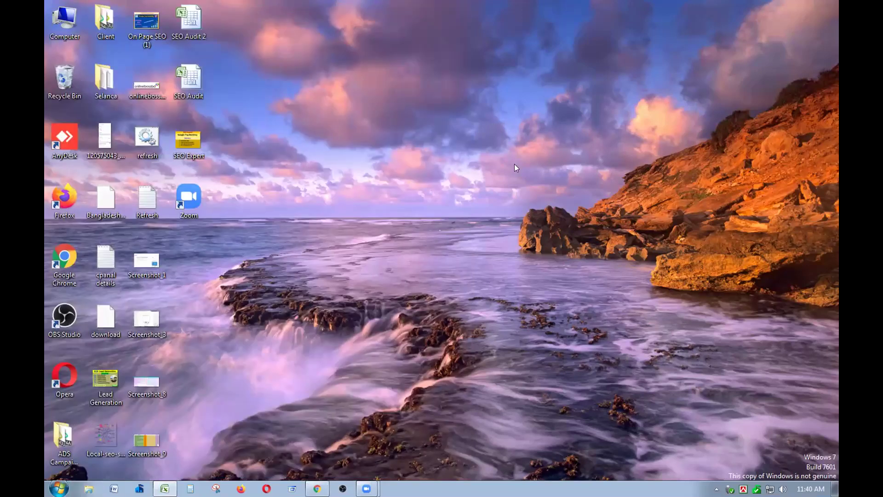
# - Search Fiverr services for 'Fac' to get Facebook suggestions, then bring the Title optimize workbook forward
pyautogui.hotkey('alt', 'Tab')
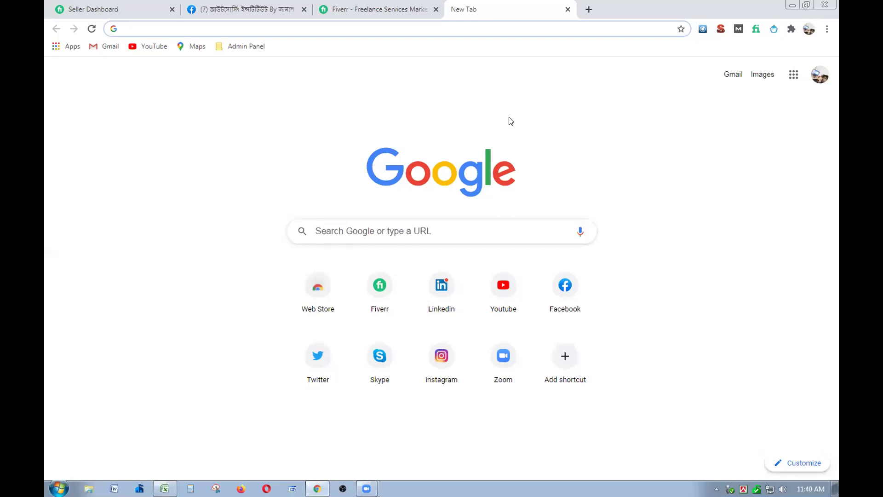
pyautogui.click(400, 11)
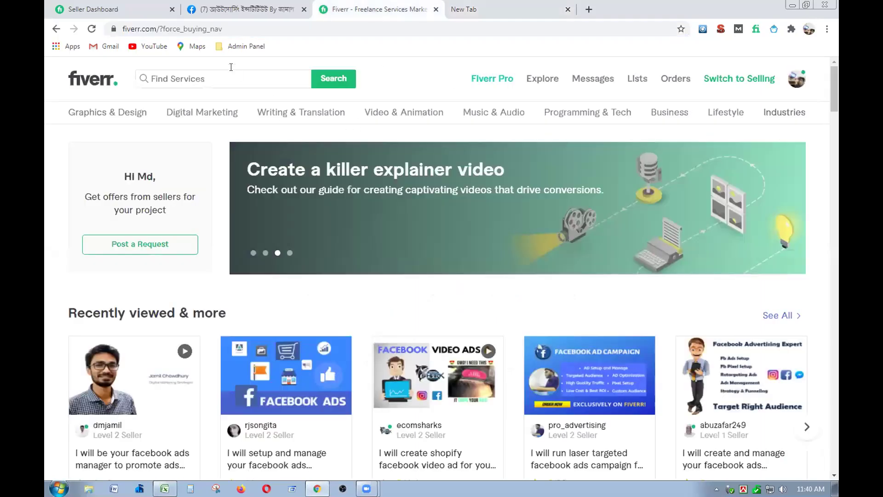
pyautogui.click(226, 77)
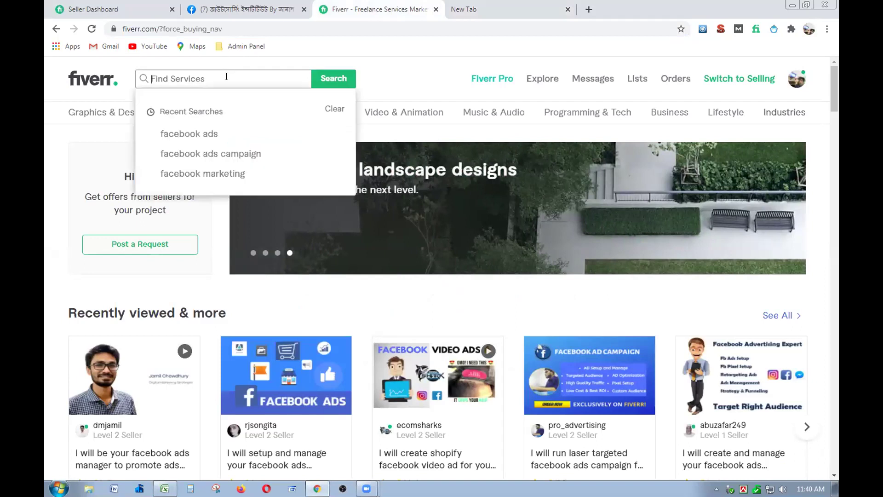
pyautogui.write('Fac')
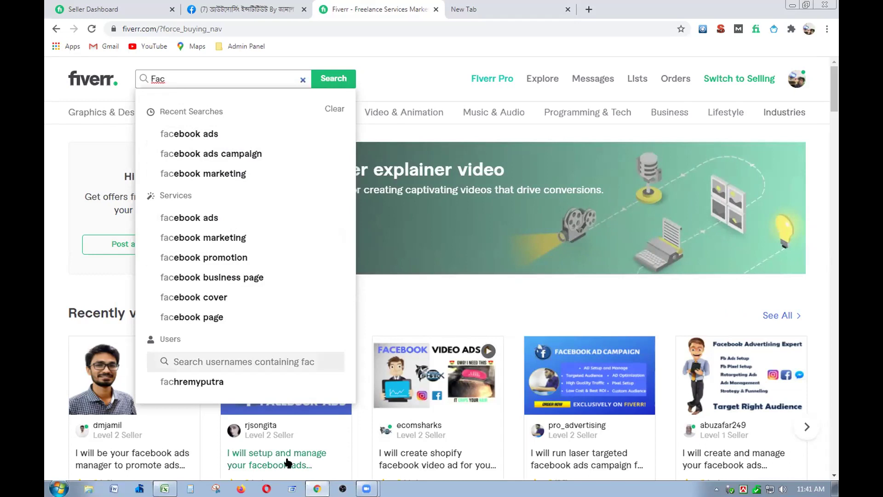
pyautogui.hotkey('alt', 'Tab')
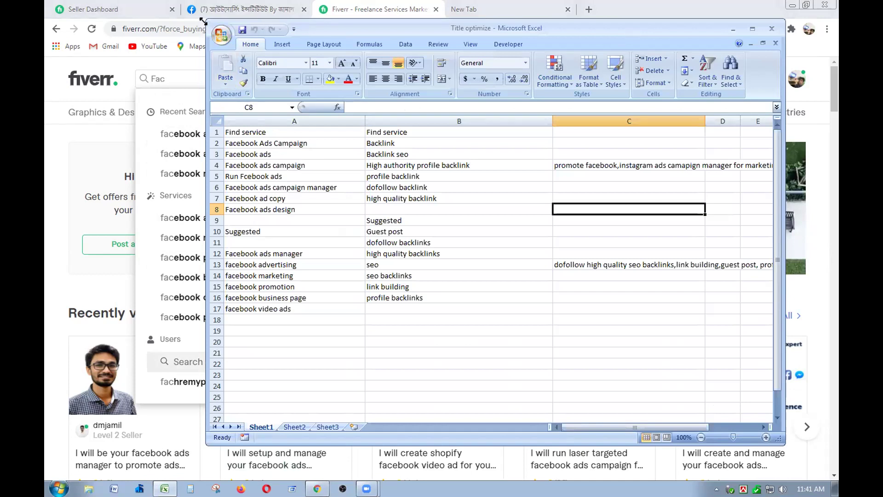
# - Shrink the Excel window beside Fiverr's suggestions and select keyword ranges A1:A8 and A12:A18
pyautogui.moveTo(204, 22); pyautogui.dragTo(374, 44)
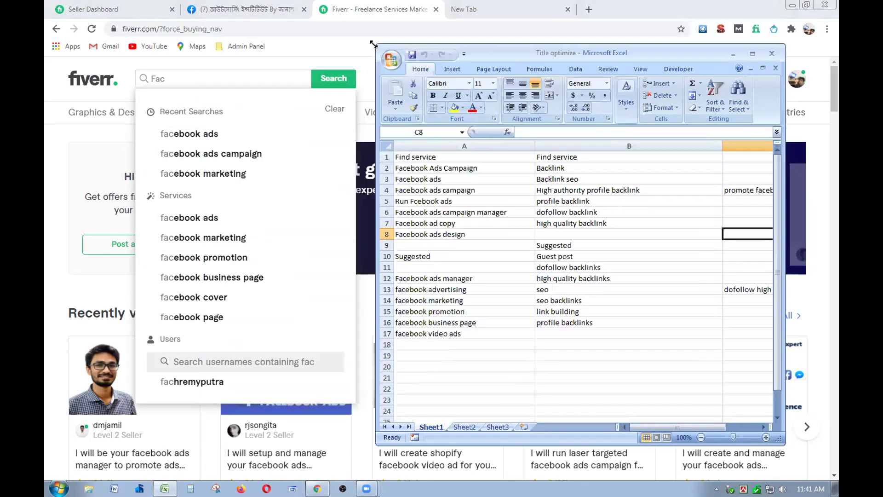
pyautogui.click(437, 159)
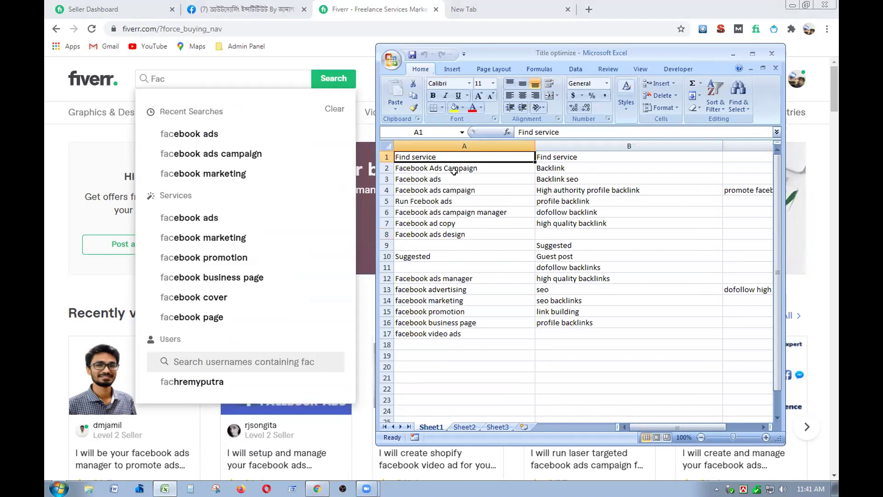
pyautogui.click(472, 235)
pyautogui.moveTo(473, 236); pyautogui.dragTo(465, 157)
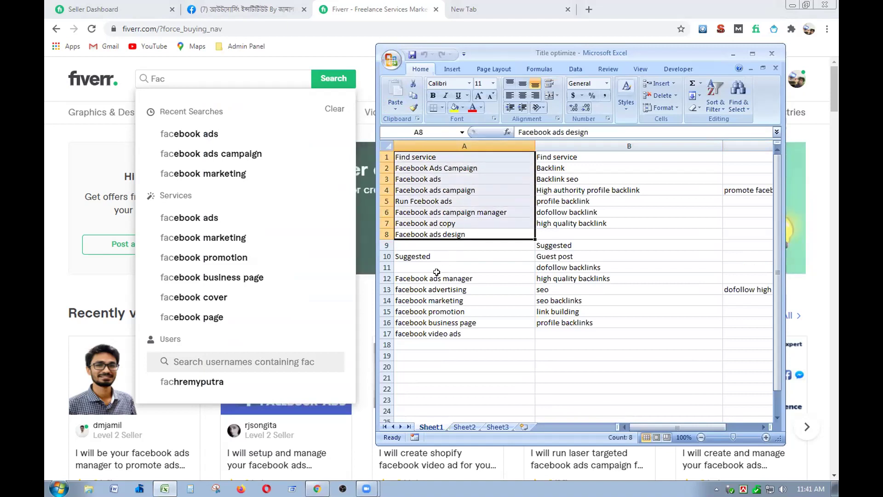
pyautogui.moveTo(459, 343); pyautogui.dragTo(461, 279)
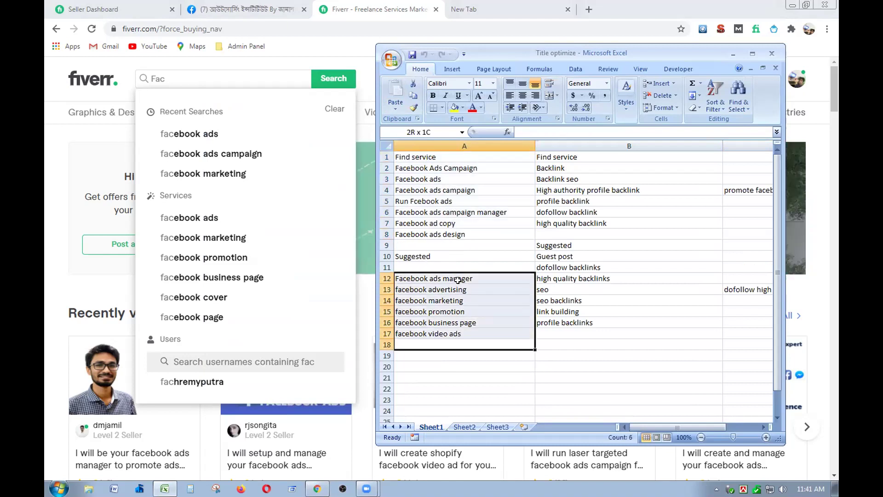
pyautogui.click(313, 62)
# - Pick the 'facebook marketing' suggestion to list 5,479 services, then switch back to the keyword spreadsheet
pyautogui.click(218, 78)
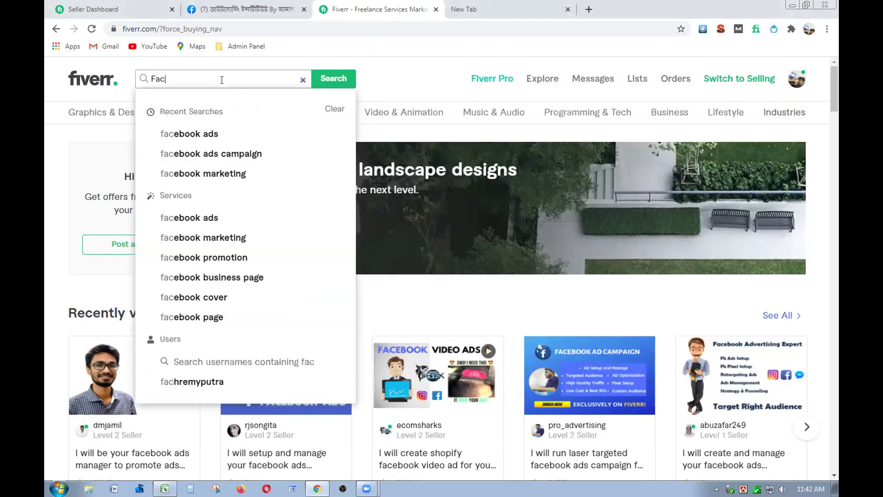
pyautogui.click(198, 173)
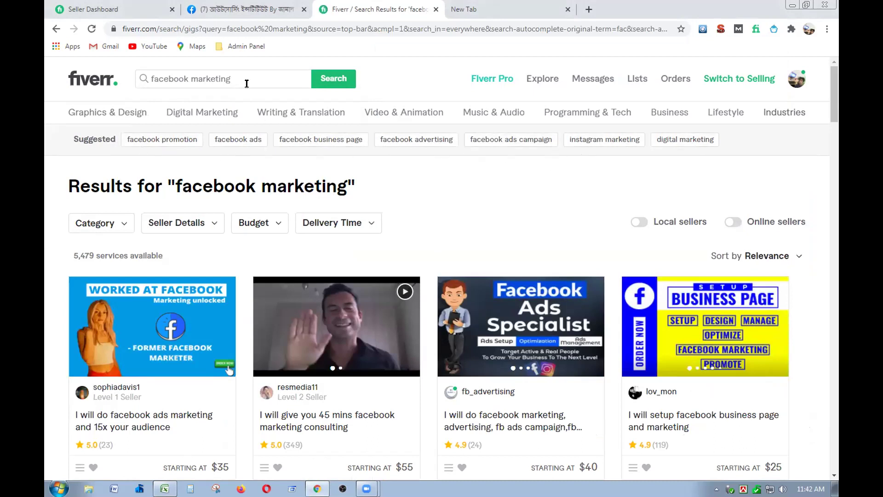
pyautogui.click(240, 71)
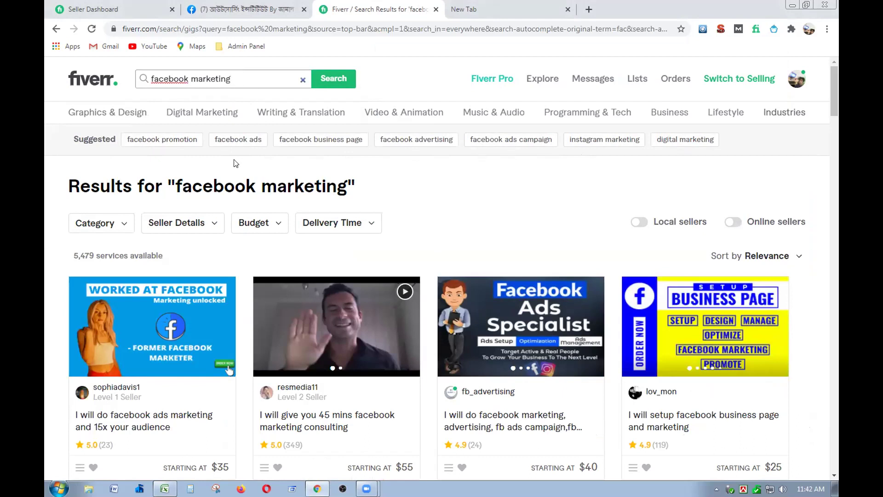
pyautogui.click(425, 171)
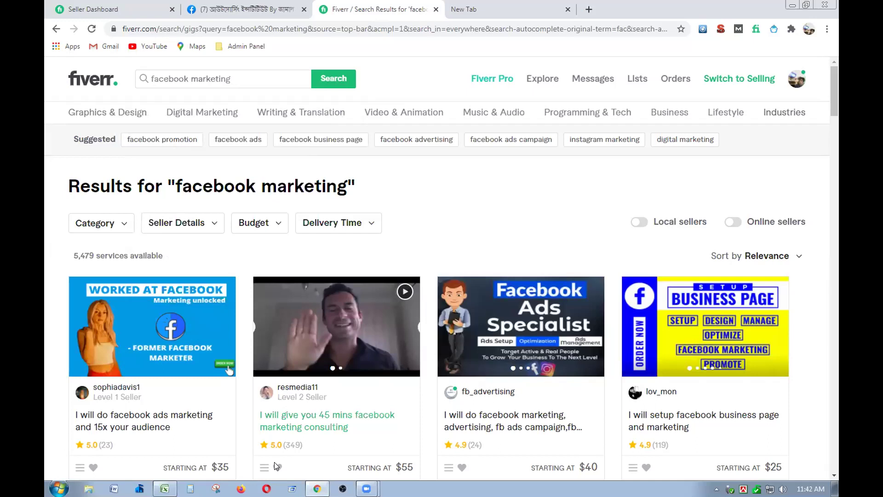
pyautogui.hotkey('alt', 'Tab')
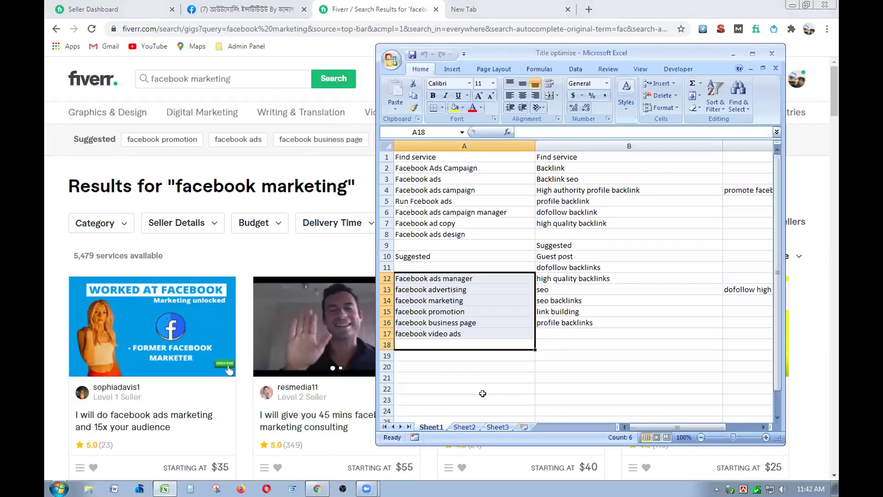
# - Maximize the Excel window and view the promote facebook title in C4
pyautogui.click(482, 394)
pyautogui.click(753, 54)
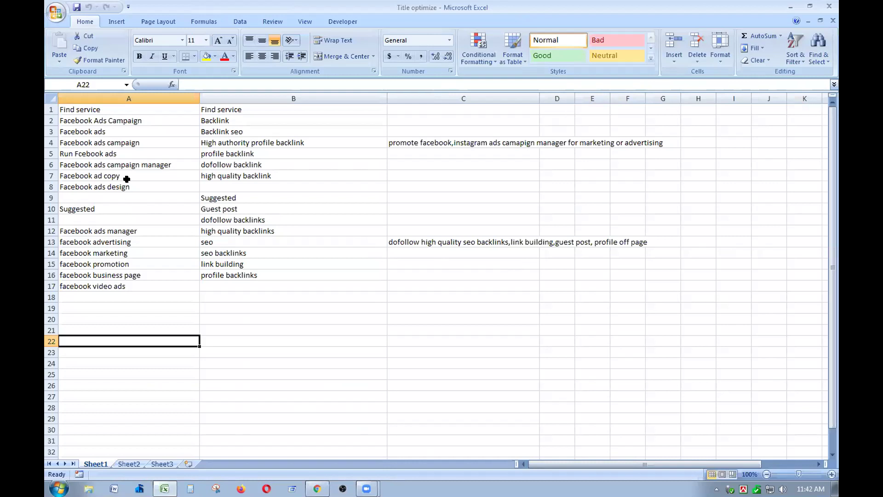
pyautogui.click(110, 297)
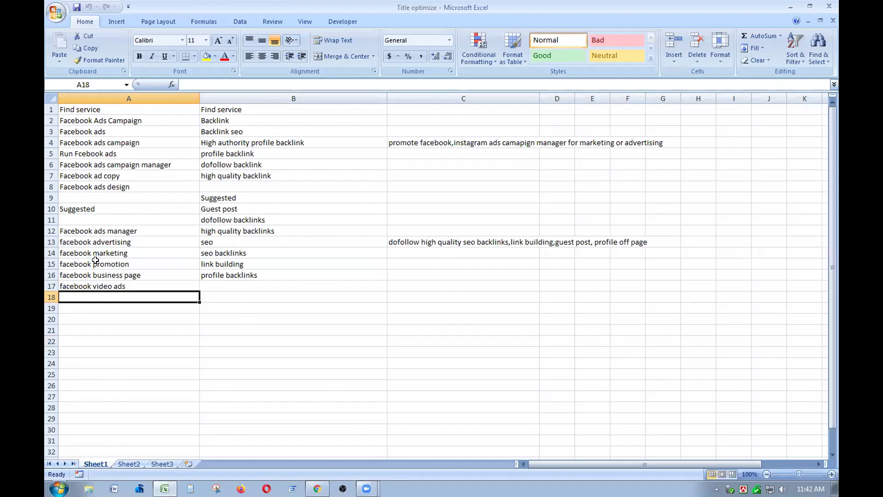
pyautogui.click(415, 186)
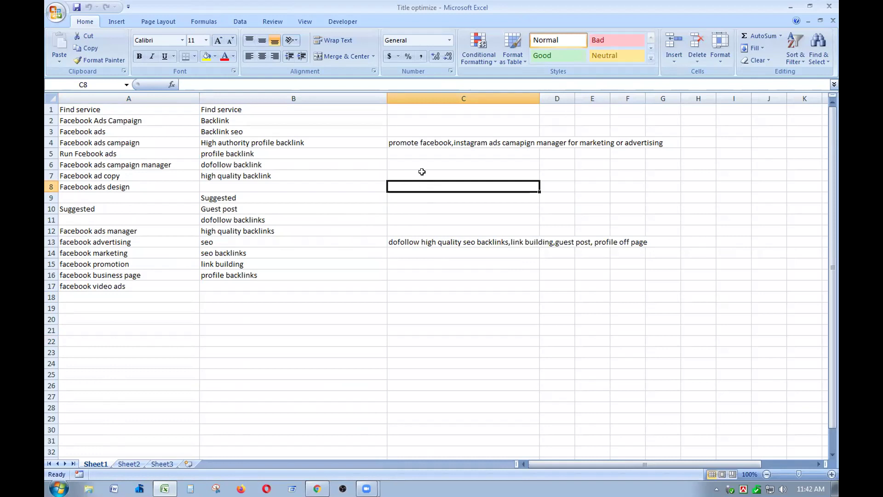
pyautogui.click(439, 147)
pyautogui.click(439, 144)
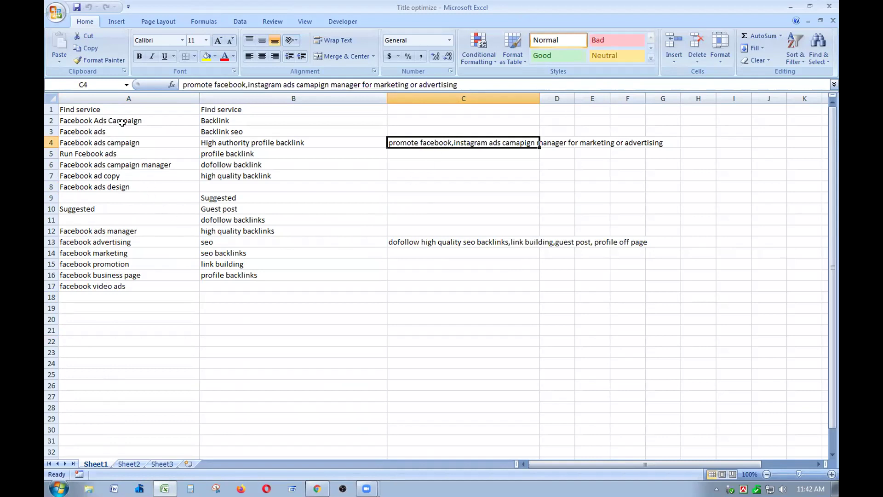
# - Review the Facebook ads keywords in A2, A6, A4 and A8, then the C4 title
pyautogui.click(121, 121)
pyautogui.click(123, 165)
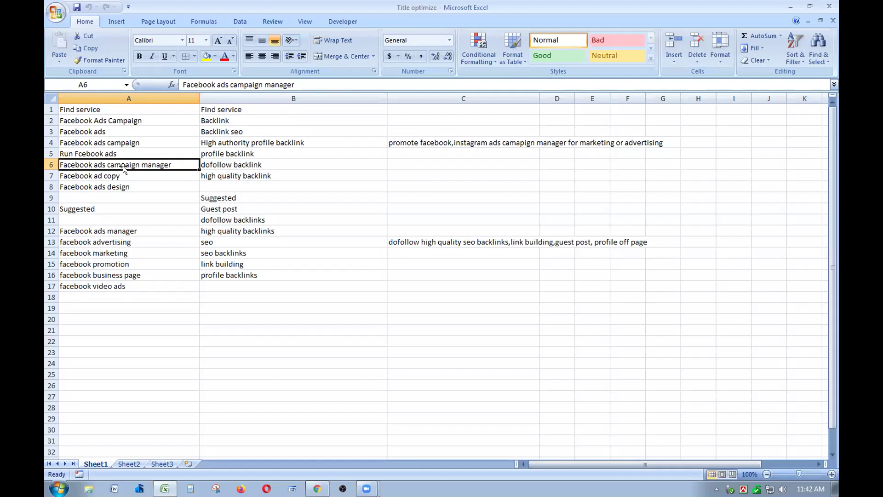
pyautogui.click(119, 145)
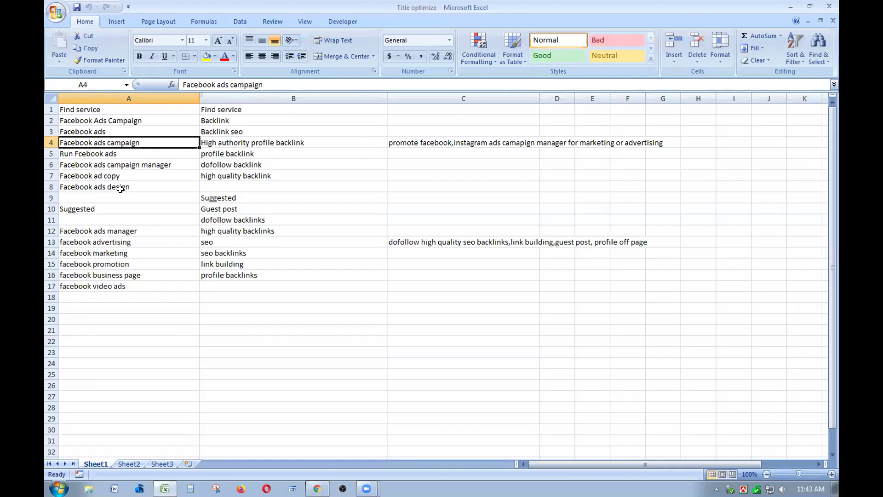
pyautogui.click(102, 189)
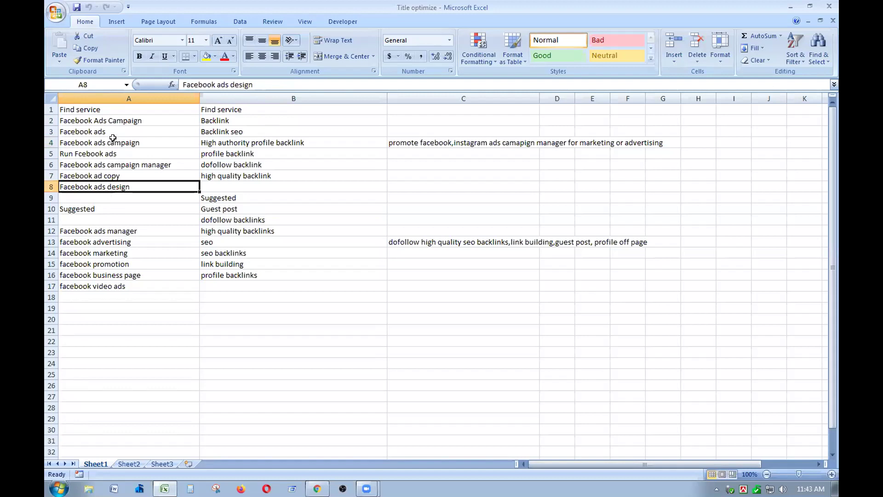
pyautogui.click(511, 144)
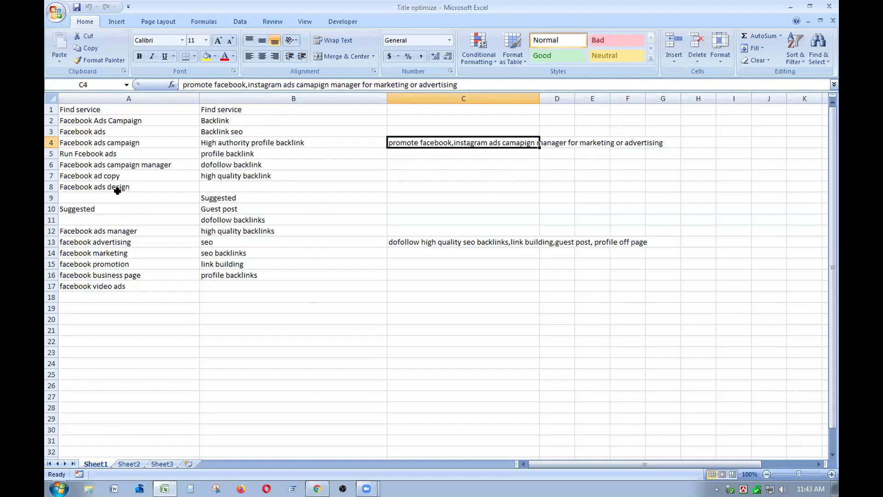
# - Re-check the keywords Facebook ads design, campaign manager, ad copy and facebook promotion
pyautogui.click(117, 194)
pyautogui.click(119, 185)
pyautogui.click(151, 165)
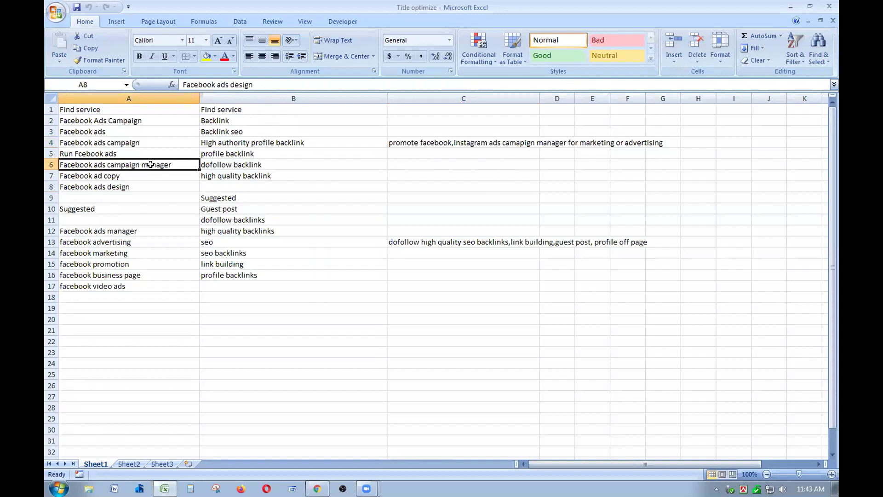
pyautogui.click(113, 176)
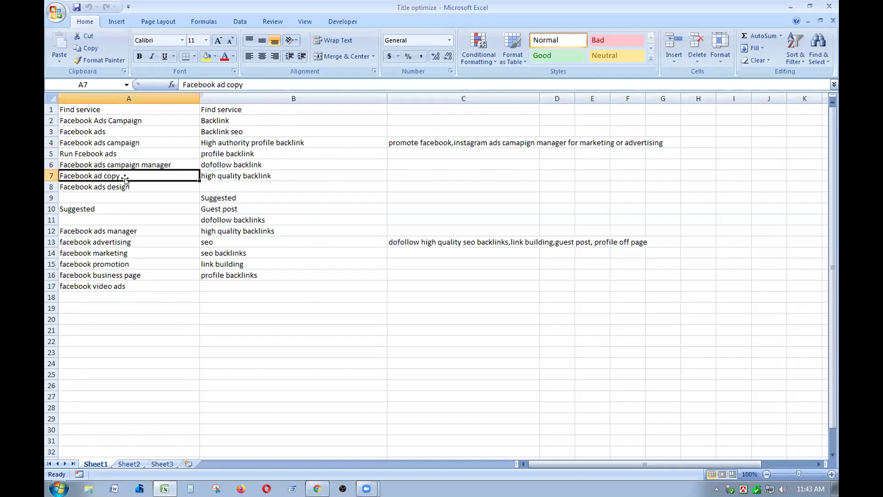
pyautogui.click(128, 186)
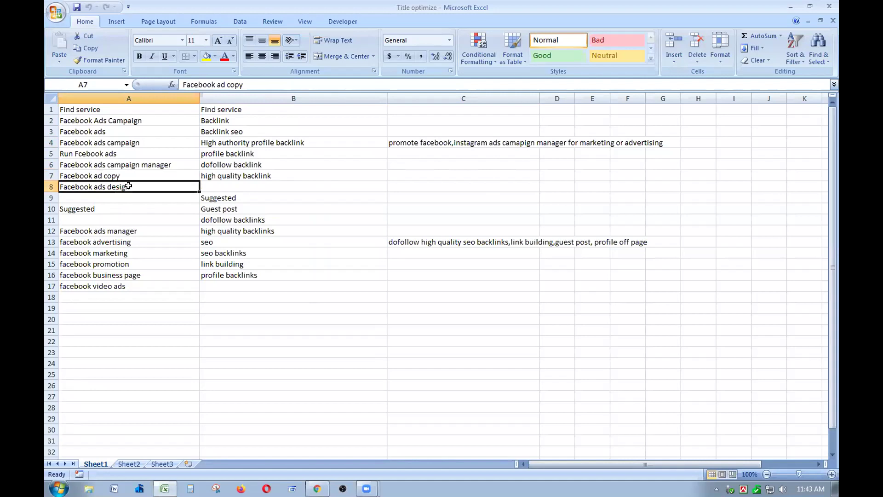
pyautogui.click(105, 264)
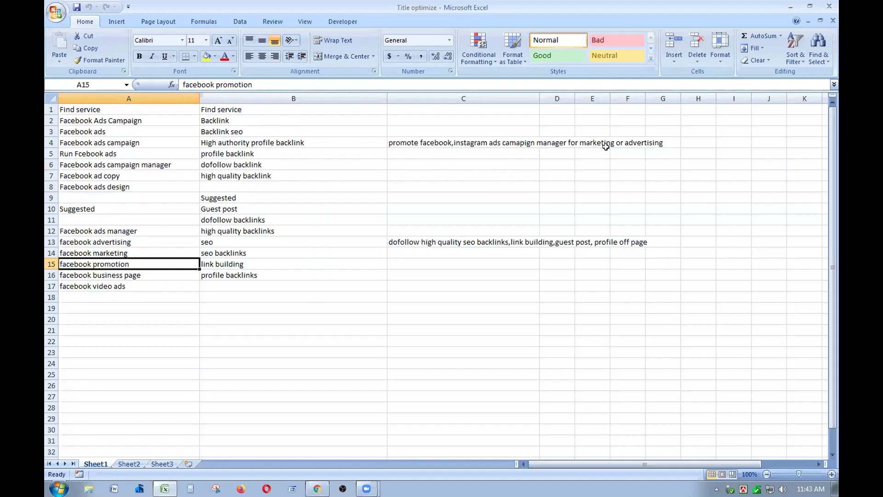
# - Inspect the full overflowing Facebook ads title in C4 across columns E and G
pyautogui.click(407, 144)
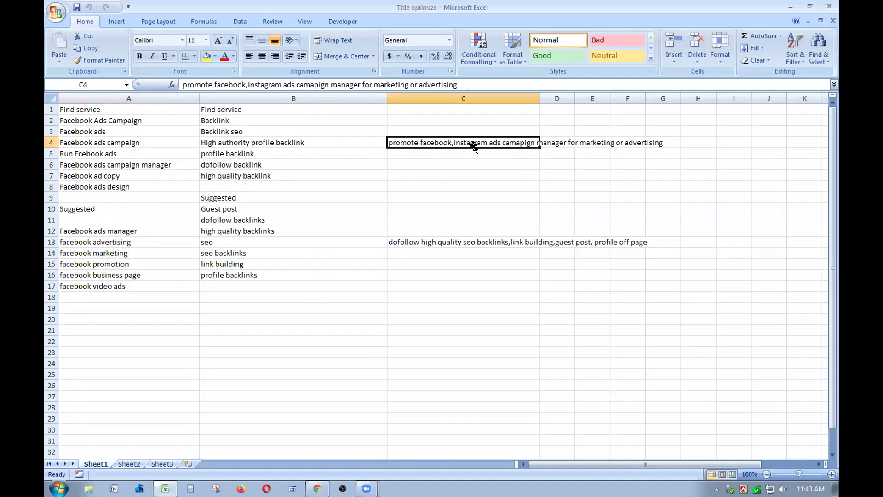
pyautogui.click(587, 144)
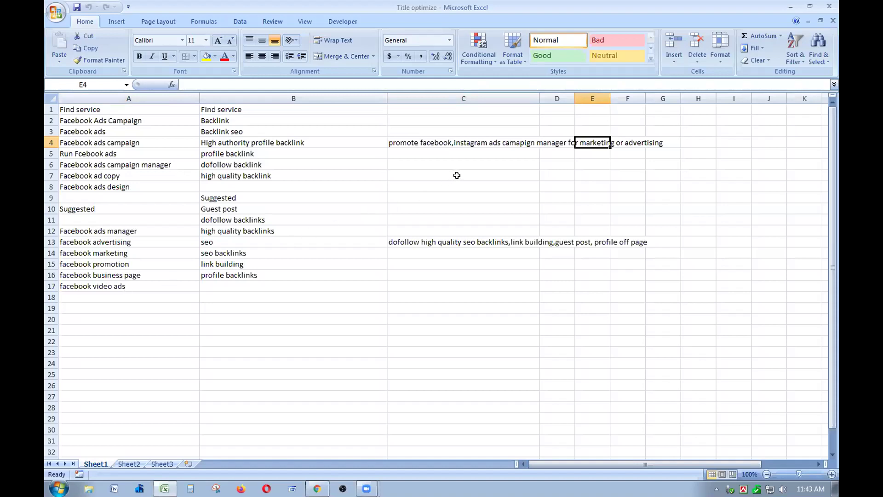
pyautogui.click(669, 141)
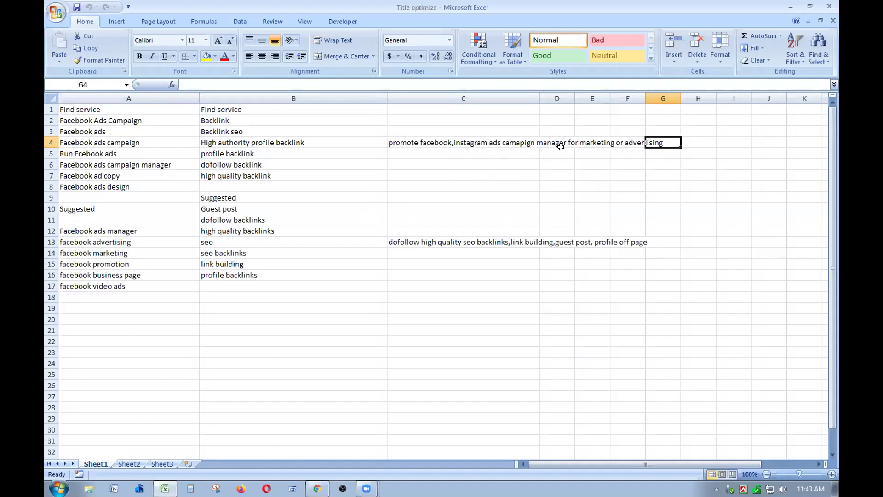
pyautogui.click(482, 145)
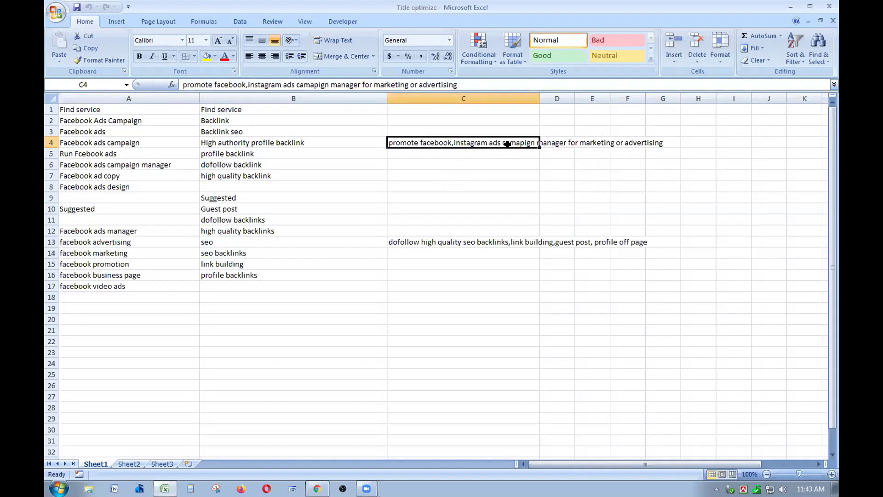
pyautogui.click(604, 144)
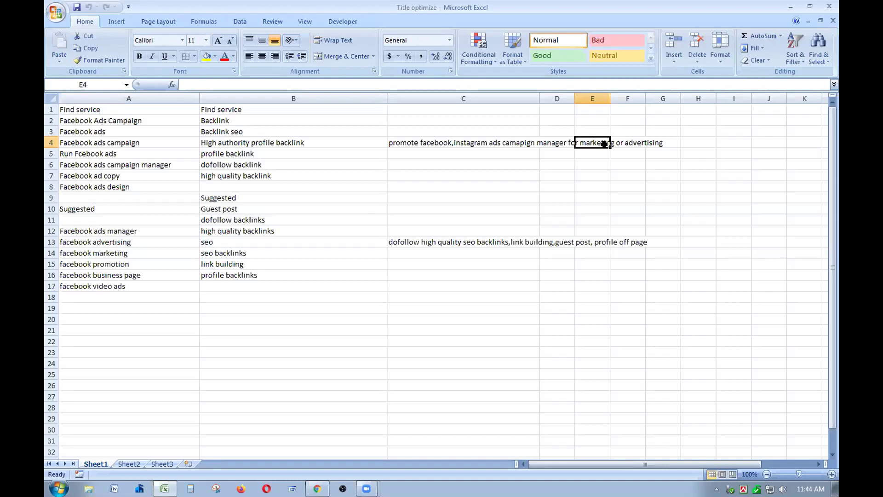
pyautogui.click(492, 164)
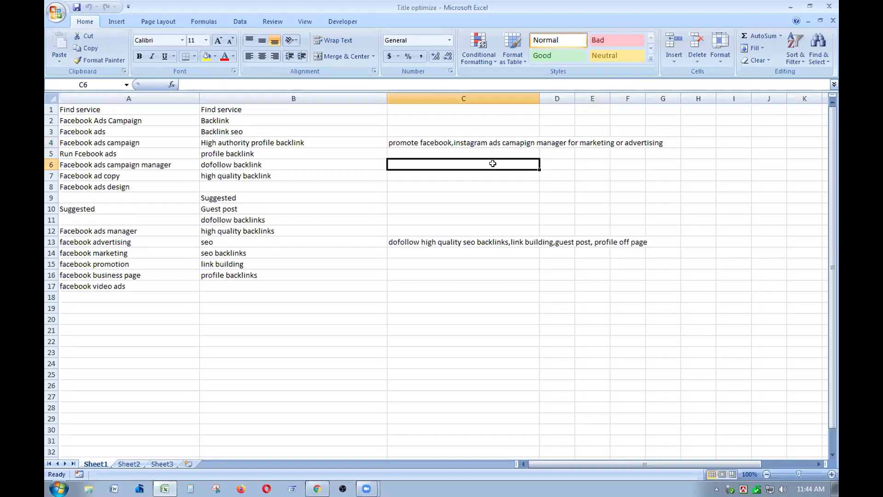
# - Minimize Excel, browse the facebook marketing results and open the Facebook Ads Specialist gig
pyautogui.click(787, 6)
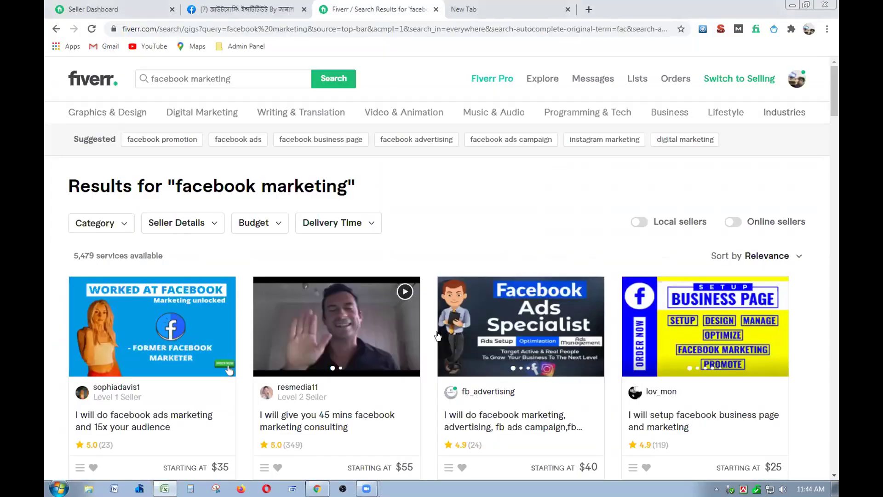
pyautogui.scroll(-3, 447, 228)
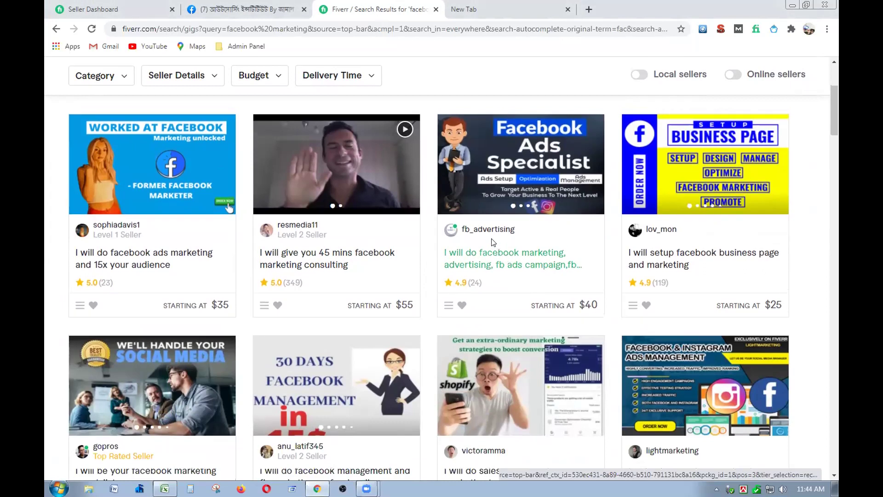
pyautogui.scroll(3, 479, 233)
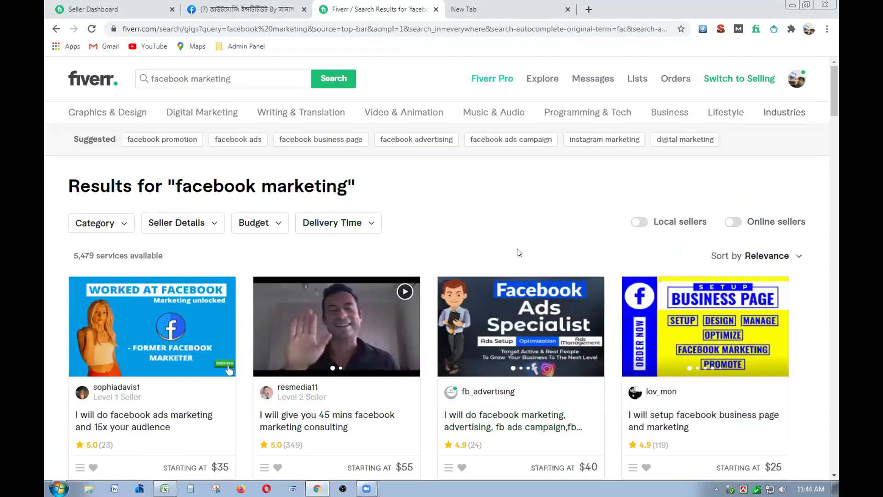
pyautogui.scroll(-3, 518, 253)
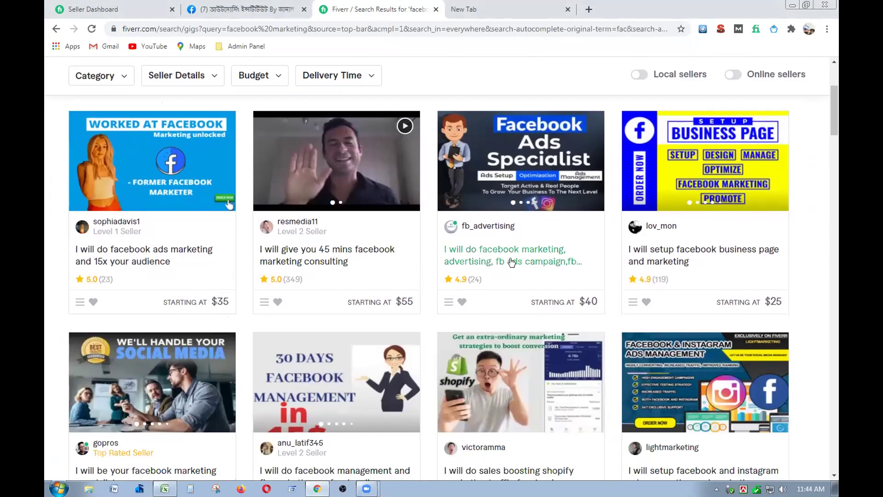
pyautogui.click(509, 261)
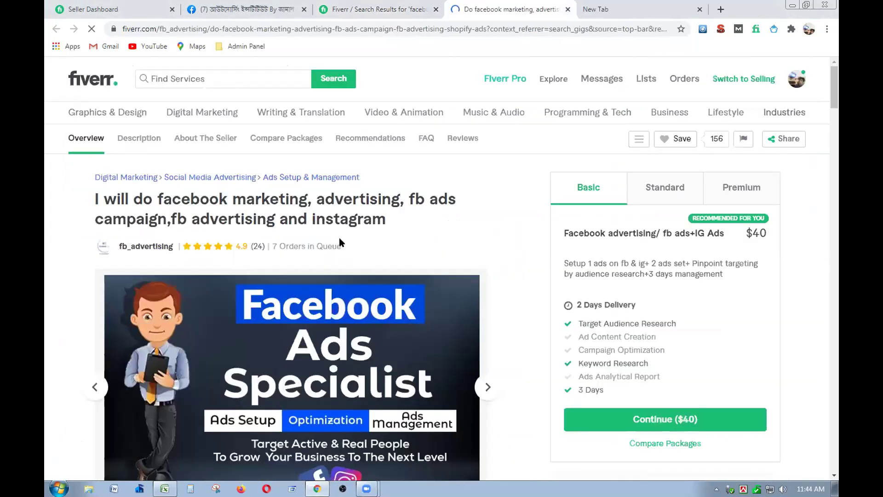
pyautogui.moveTo(388, 220); pyautogui.dragTo(130, 198)
pyautogui.click(401, 219)
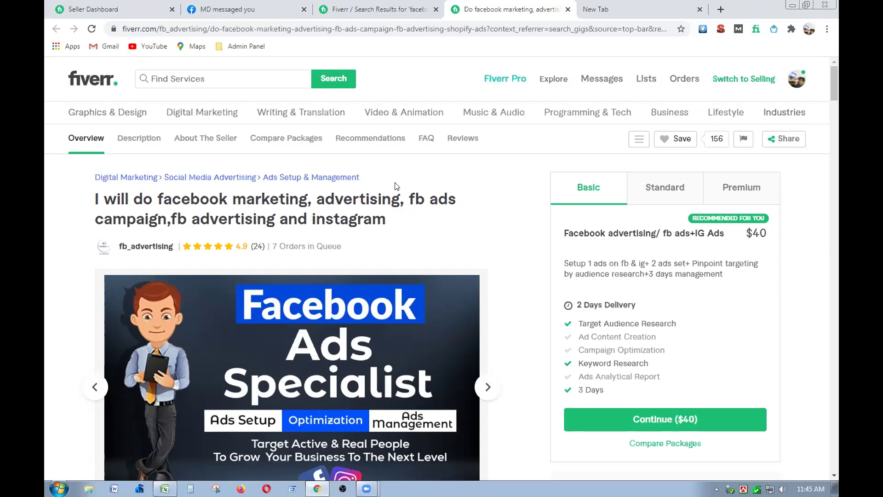
# - Close the Facebook Messenger chat, then open your Fiverr profile with its four active gigs
pyautogui.click(262, 5)
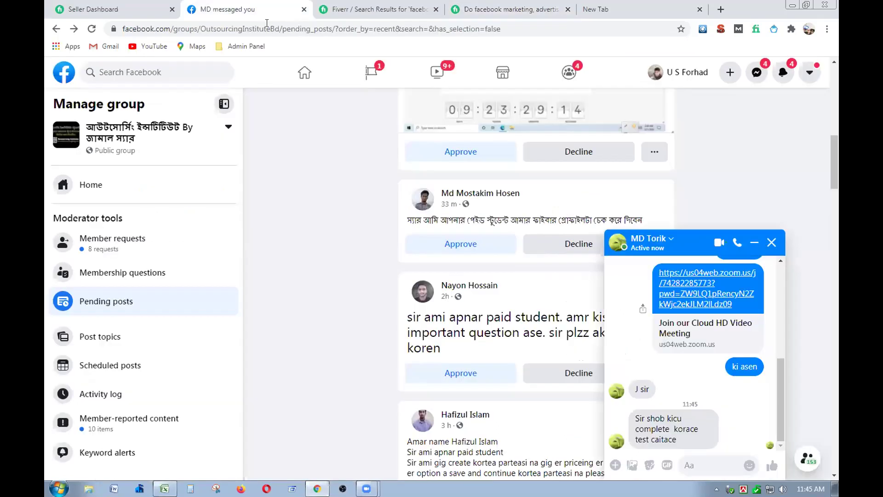
pyautogui.click(771, 243)
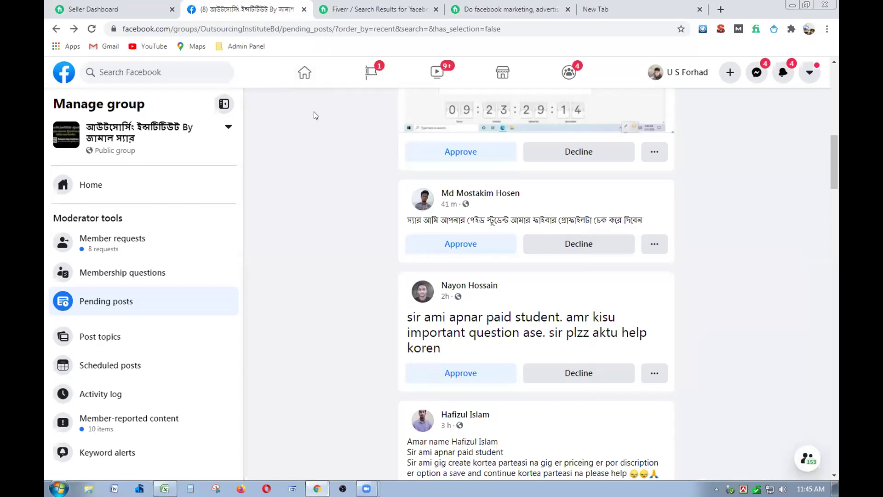
pyautogui.click(377, 9)
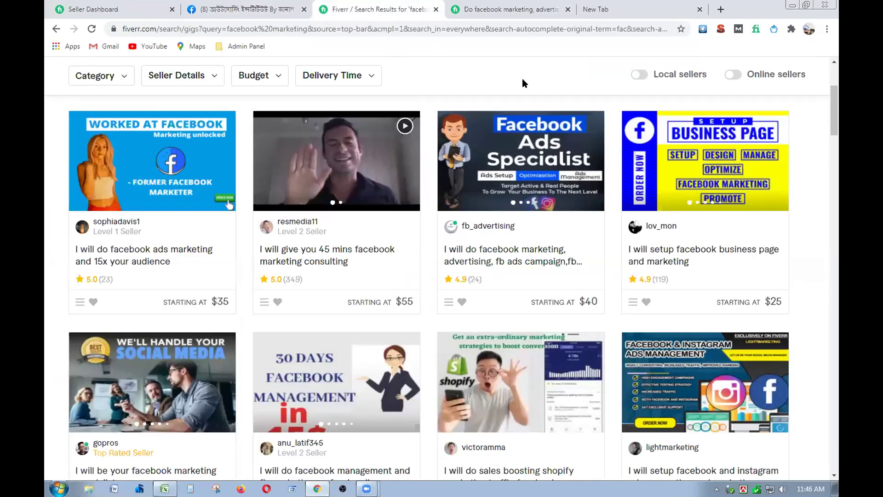
pyautogui.scroll(4, 522, 83)
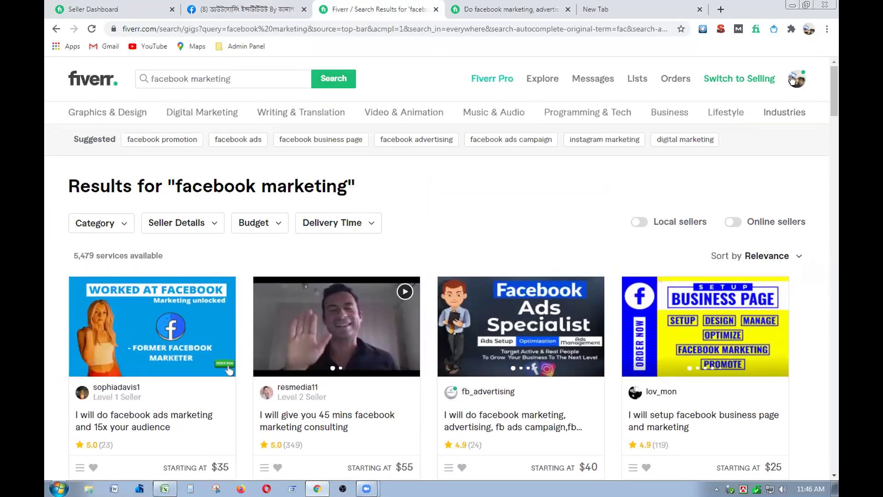
pyautogui.click(667, 140)
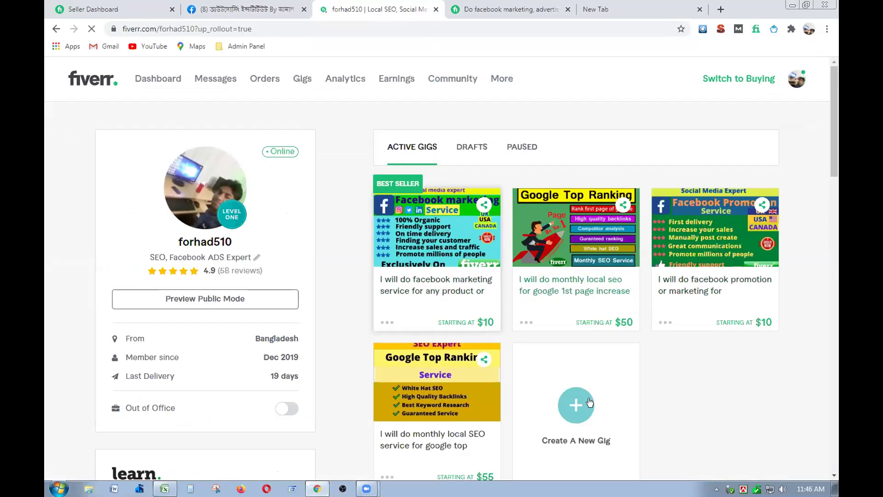
# - Start a new gig form and flip through the Facebook group, dashboard and ads gig tabs
pyautogui.click(582, 442)
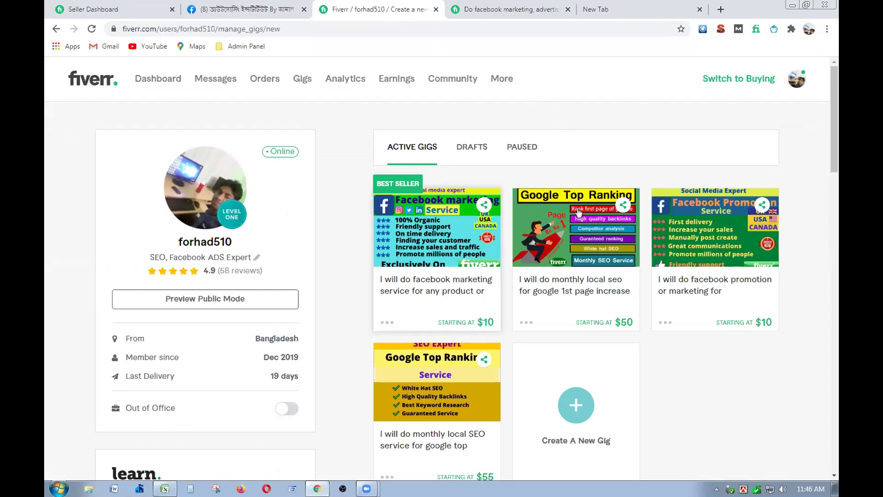
pyautogui.click(244, 7)
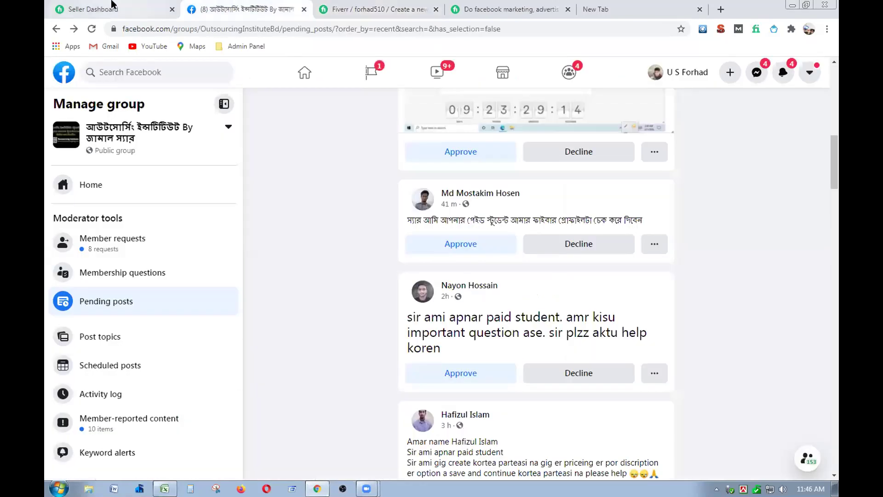
pyautogui.click(115, 8)
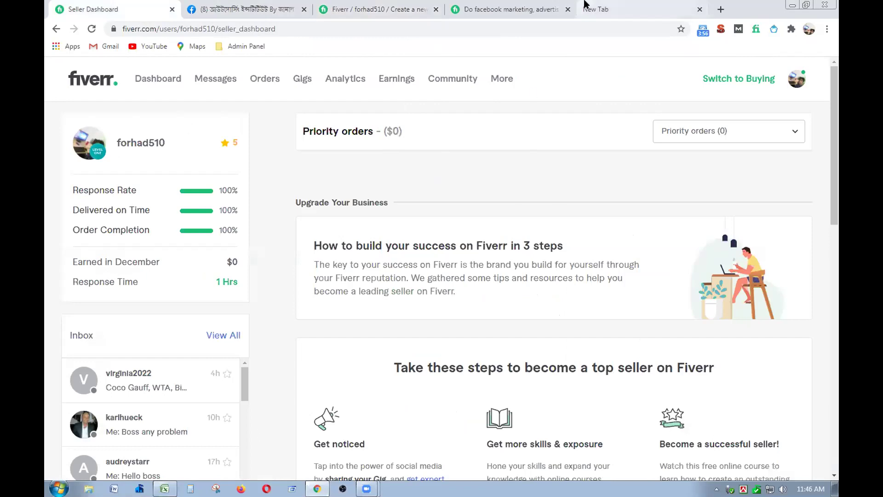
pyautogui.click(479, 5)
pyautogui.click(378, 9)
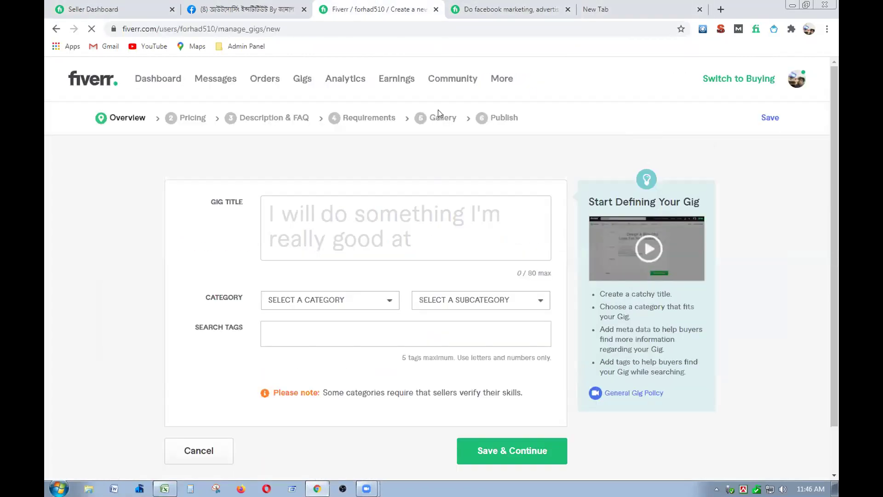
# - Go to your profile via the account menu and open the $50 monthly local SEO gig
pyautogui.click(791, 84)
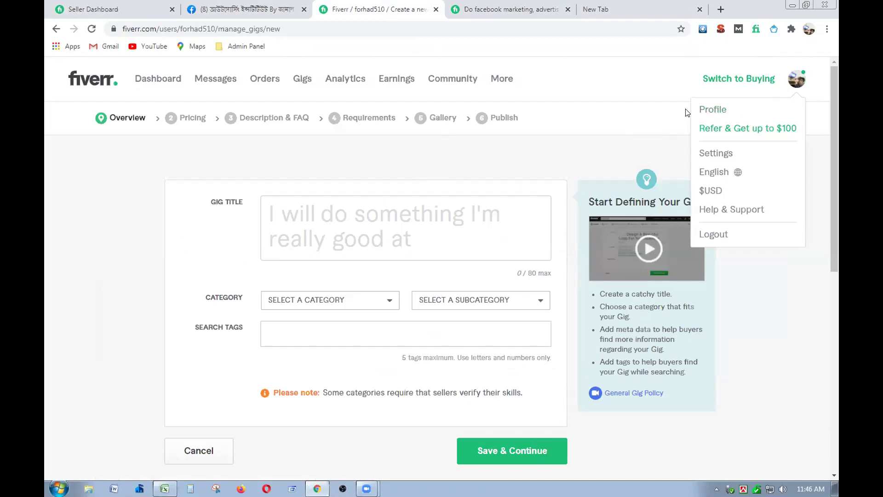
pyautogui.click(709, 106)
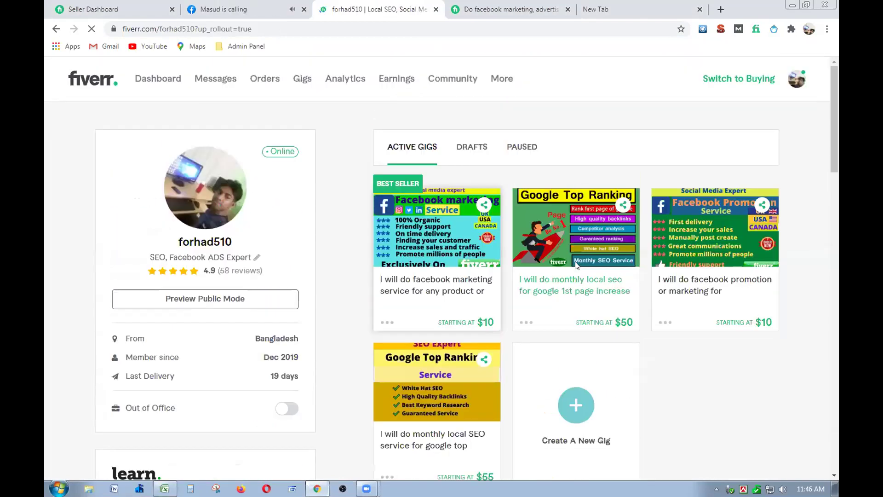
pyautogui.click(561, 263)
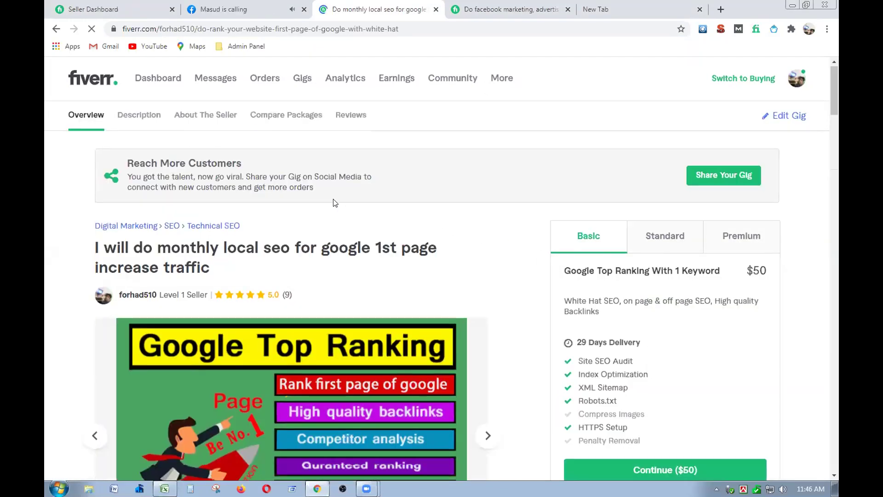
# - Scroll the local SEO gig page, then switch to the Facebook tab showing an incoming call
pyautogui.scroll(-3, 333, 203)
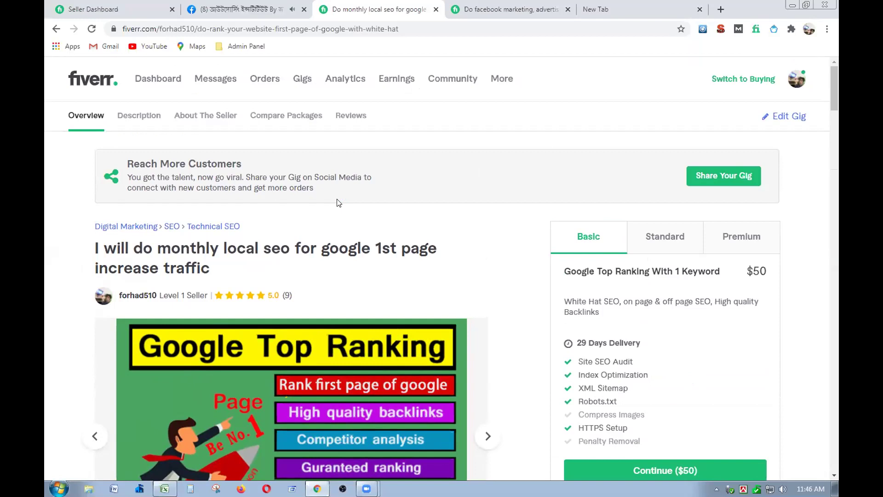
pyautogui.click(241, 13)
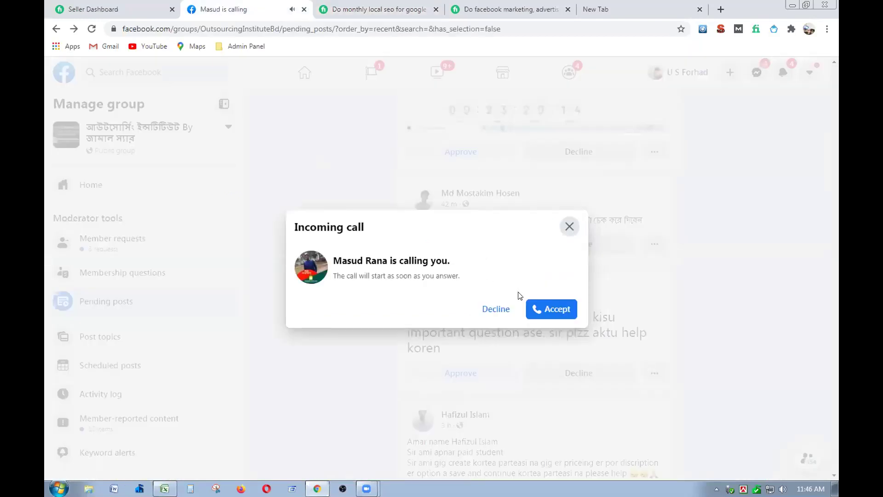
# - Accept the incoming Messenger call, hang up, and close the call window
pyautogui.click(551, 308)
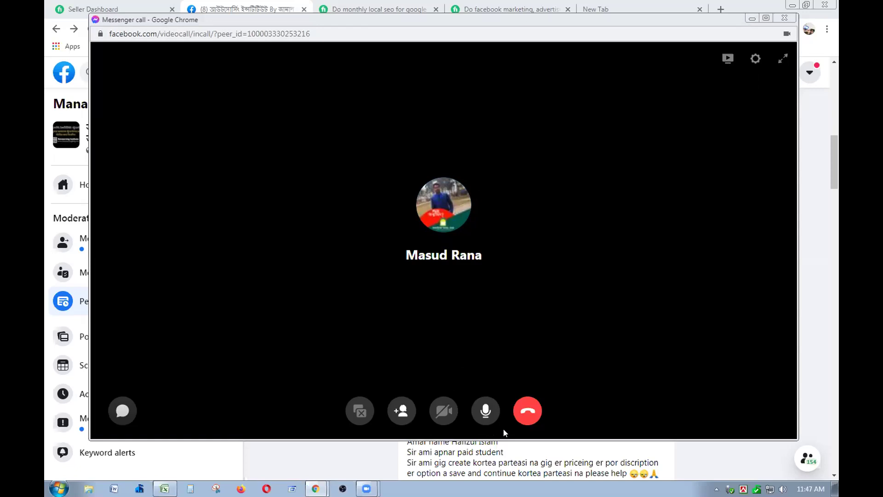
pyautogui.click(526, 411)
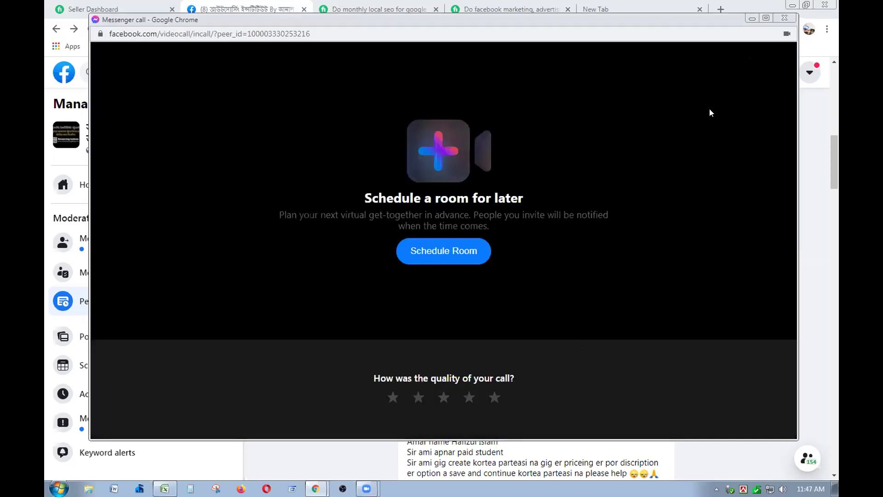
pyautogui.click(784, 17)
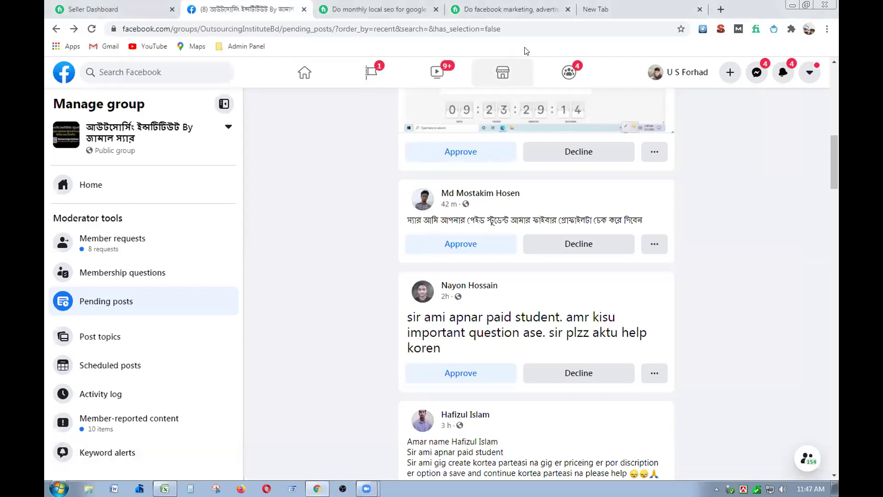
# - Return to the monthly local SEO gig tab and open its Edit Gig overview
pyautogui.click(522, 10)
pyautogui.click(414, 9)
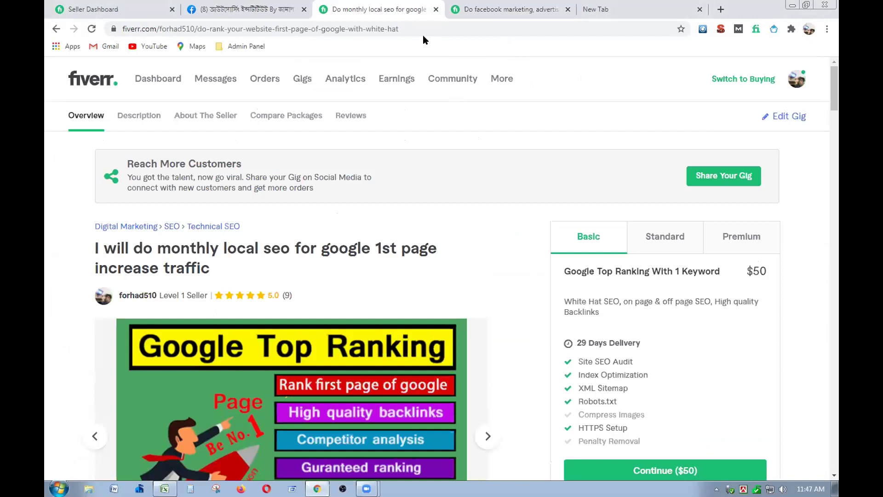
pyautogui.scroll(-2, 407, 235)
pyautogui.scroll(3, 438, 229)
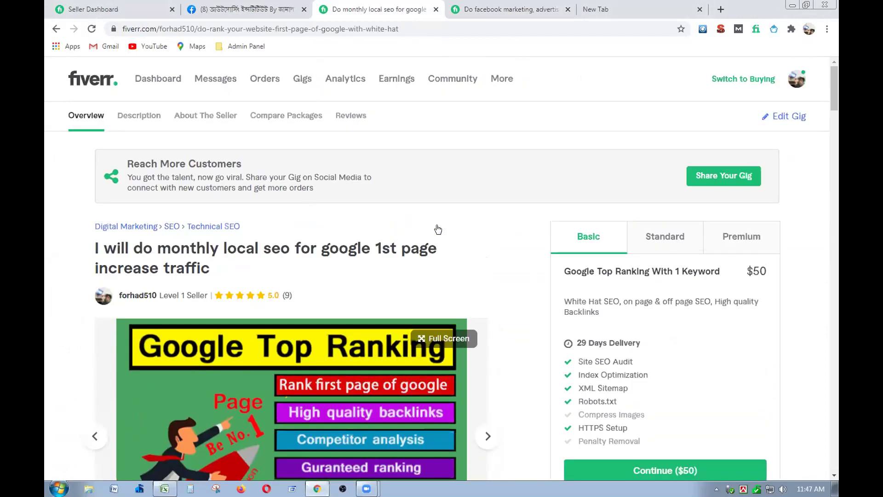
pyautogui.click(787, 115)
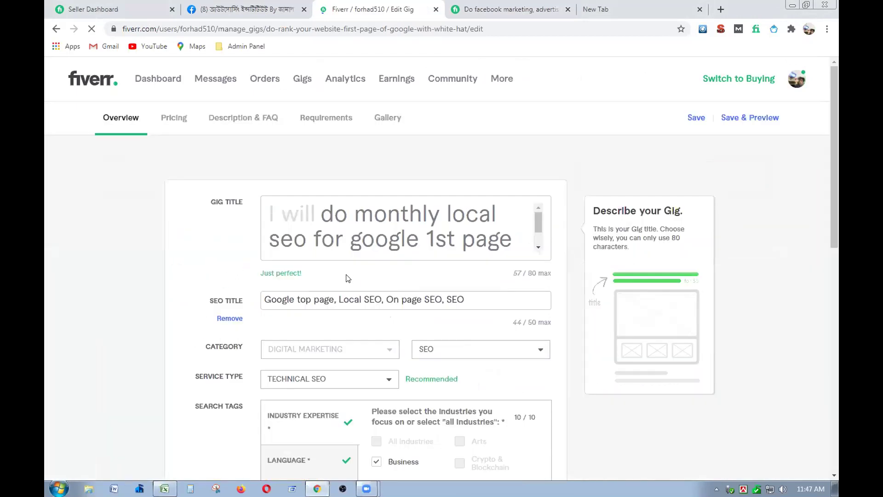
pyautogui.scroll(-3, 346, 277)
pyautogui.scroll(3, 370, 276)
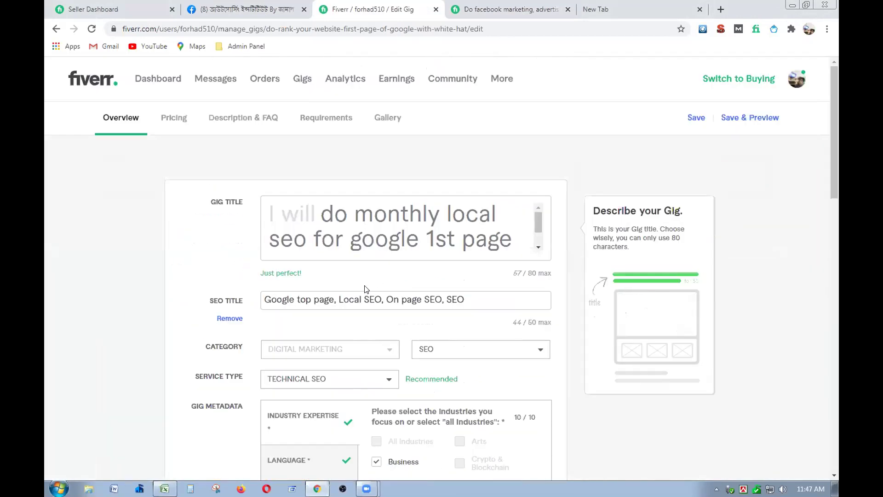
pyautogui.moveTo(233, 316)
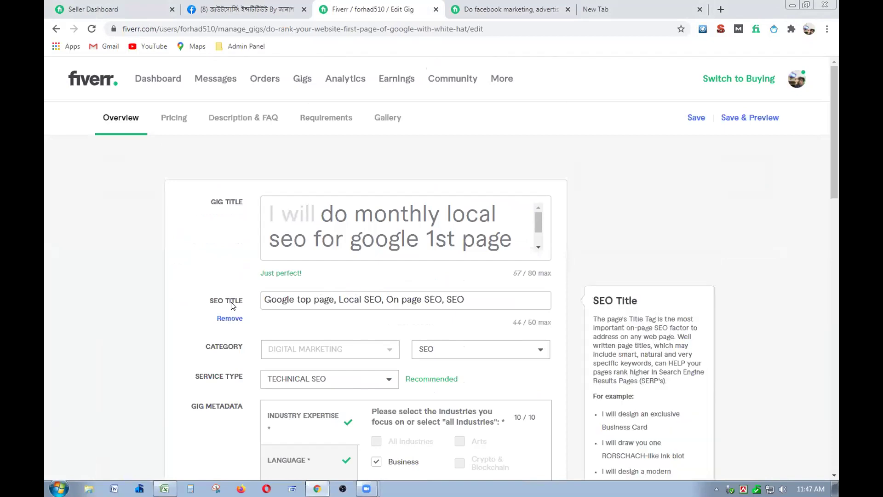
pyautogui.moveTo(232, 269)
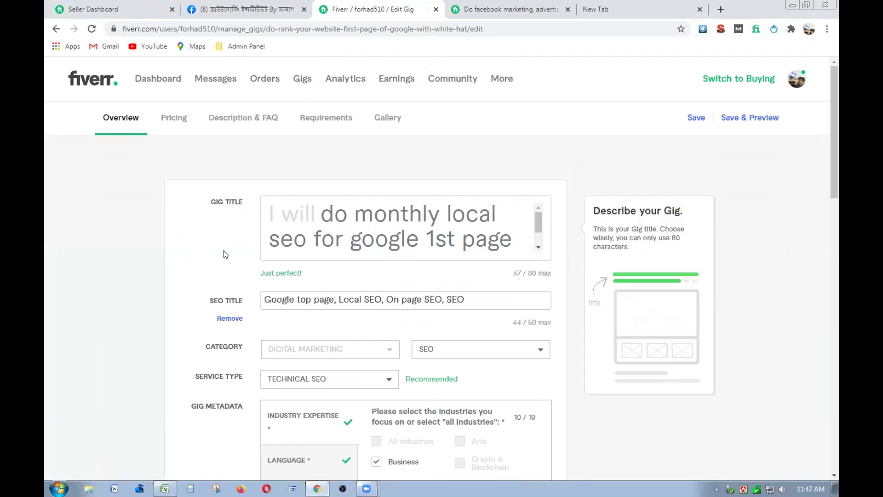
pyautogui.moveTo(430, 302)
pyautogui.click(467, 299)
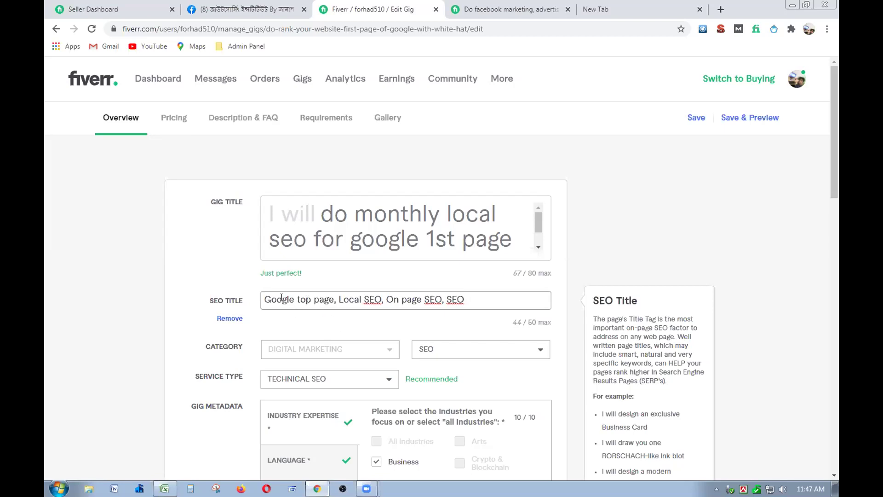
pyautogui.moveTo(334, 299); pyautogui.dragTo(265, 300)
pyautogui.click(265, 300)
pyautogui.scroll(-3, 424, 308)
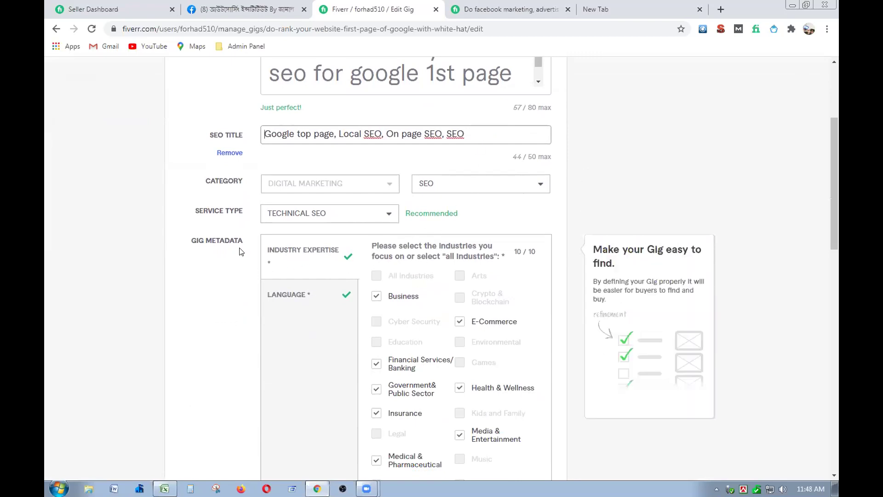
pyautogui.scroll(-1, 308, 274)
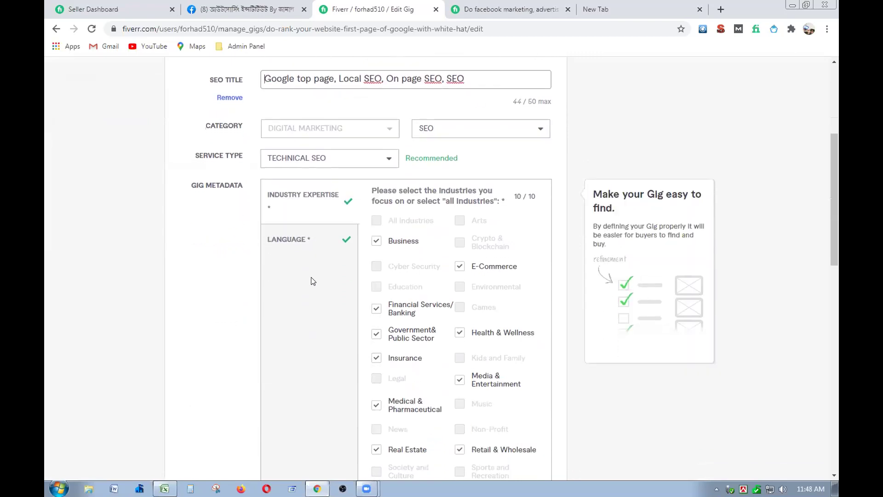
pyautogui.scroll(-1, 416, 260)
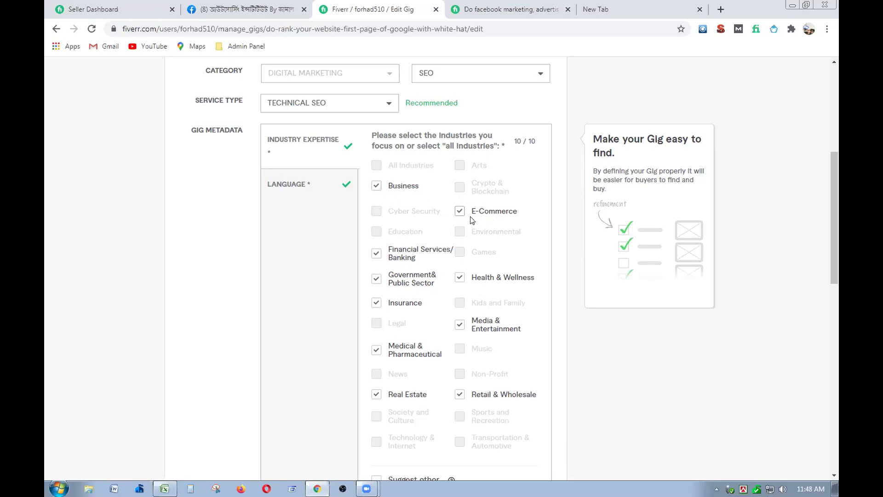
pyautogui.scroll(3, 456, 217)
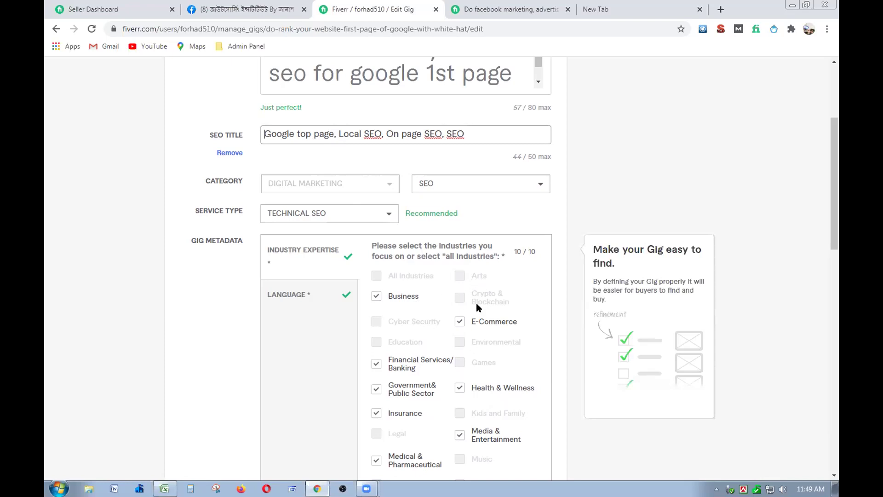
pyautogui.scroll(-3, 480, 291)
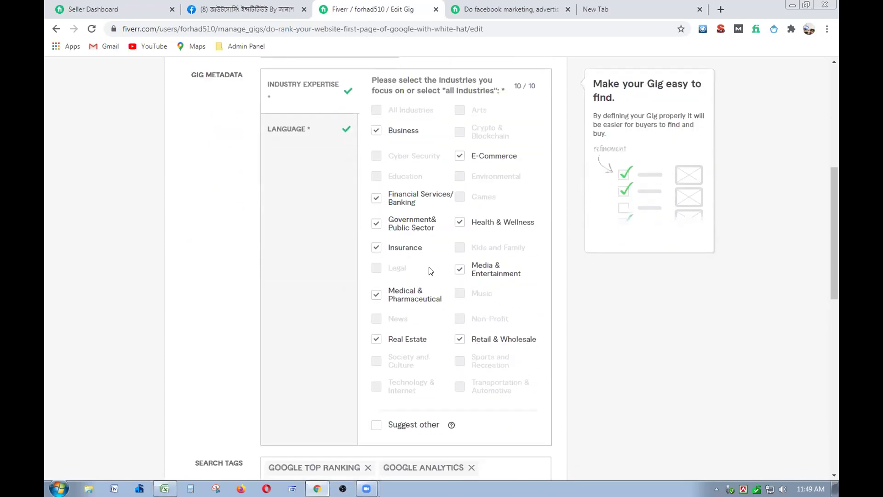
pyautogui.scroll(1, 421, 243)
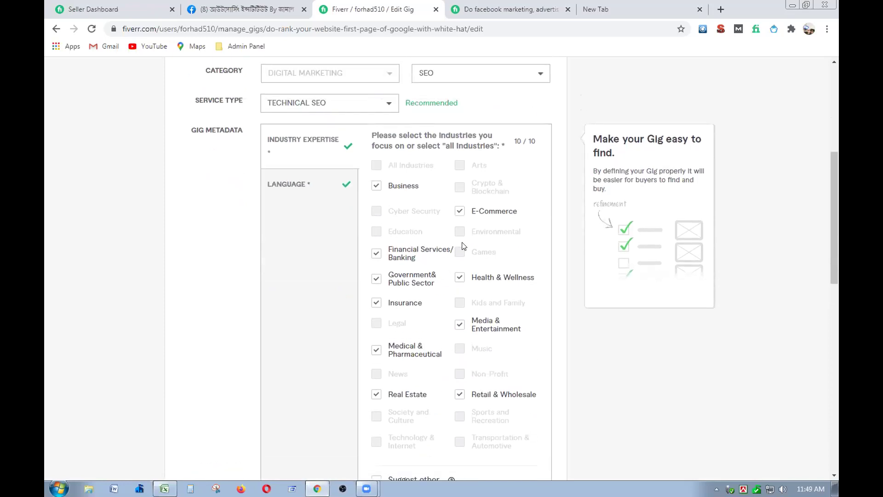
pyautogui.click(459, 275)
pyautogui.scroll(3, 417, 251)
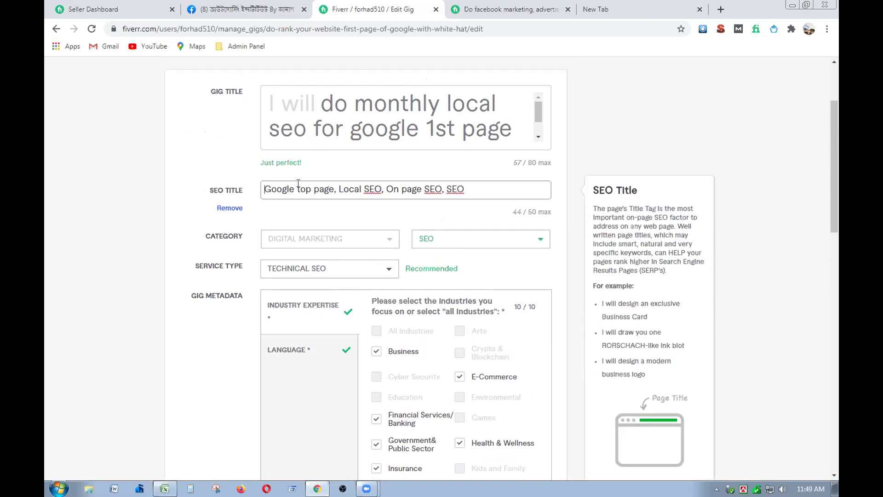
pyautogui.moveTo(466, 189); pyautogui.dragTo(263, 185)
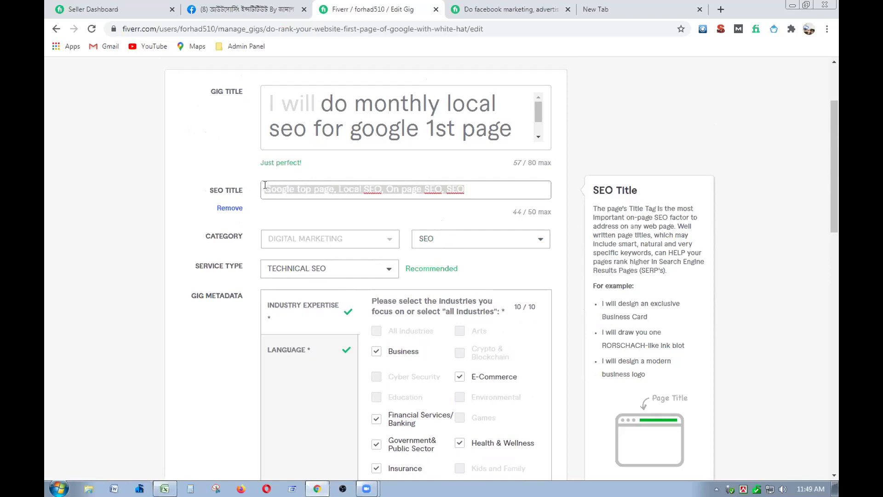
pyautogui.click(344, 208)
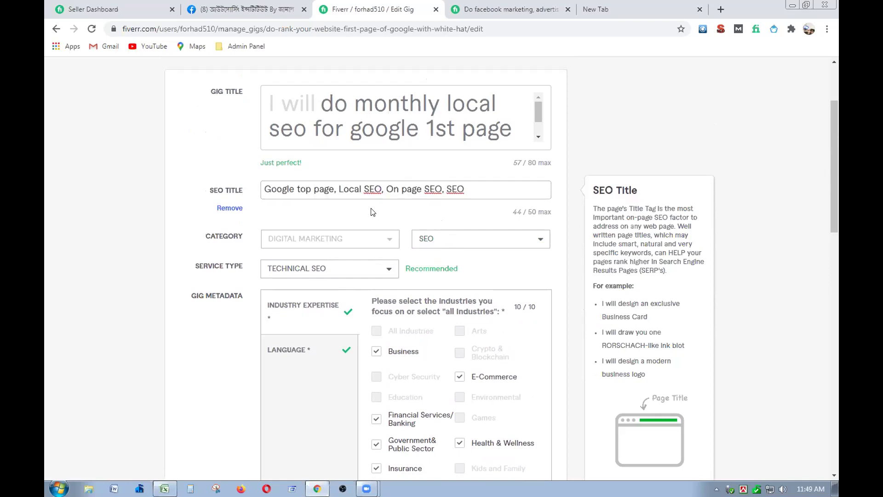
pyautogui.moveTo(466, 188); pyautogui.dragTo(277, 188)
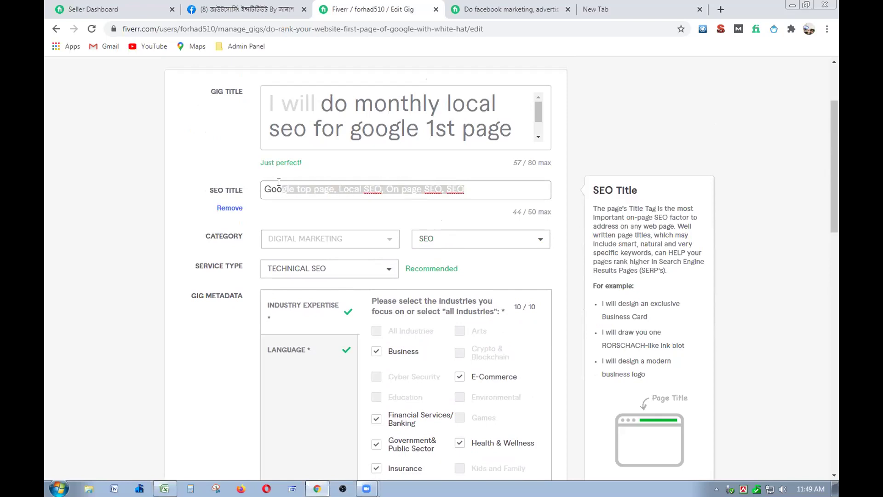
pyautogui.click(346, 218)
pyautogui.scroll(-3, 351, 216)
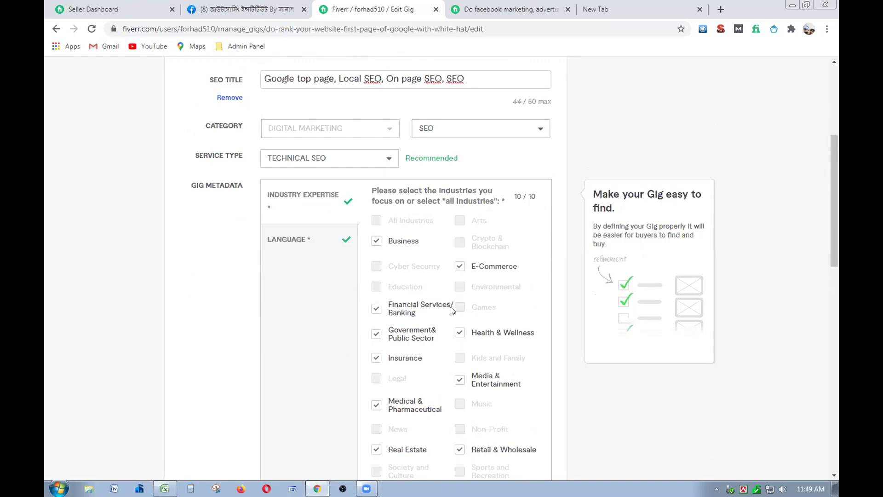
# - Show the gig's LANGUAGE metadata and scroll through to confirm Bengali, English and German
pyautogui.click(305, 243)
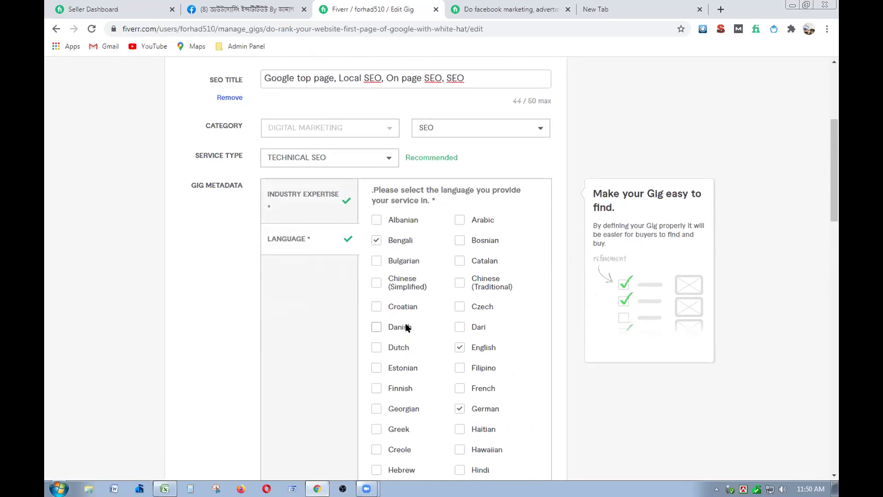
pyautogui.scroll(-1, 407, 335)
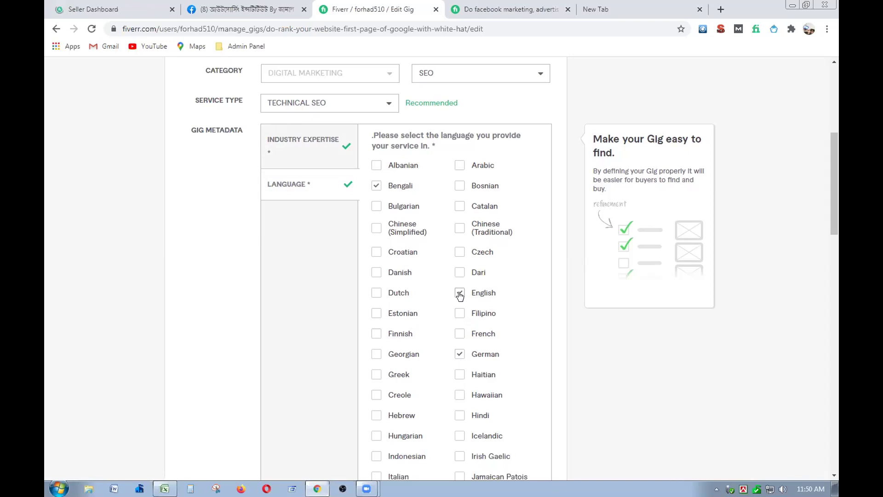
pyautogui.scroll(-1, 460, 296)
pyautogui.scroll(-2, 459, 296)
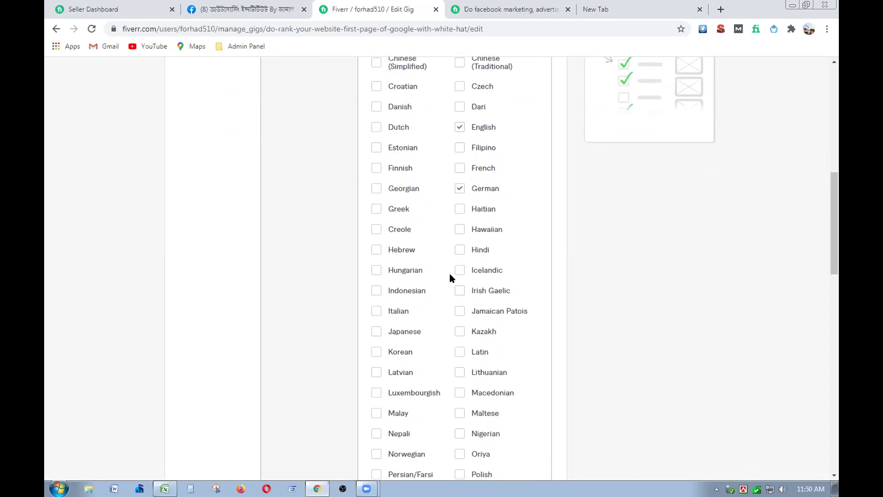
pyautogui.scroll(-8, 450, 275)
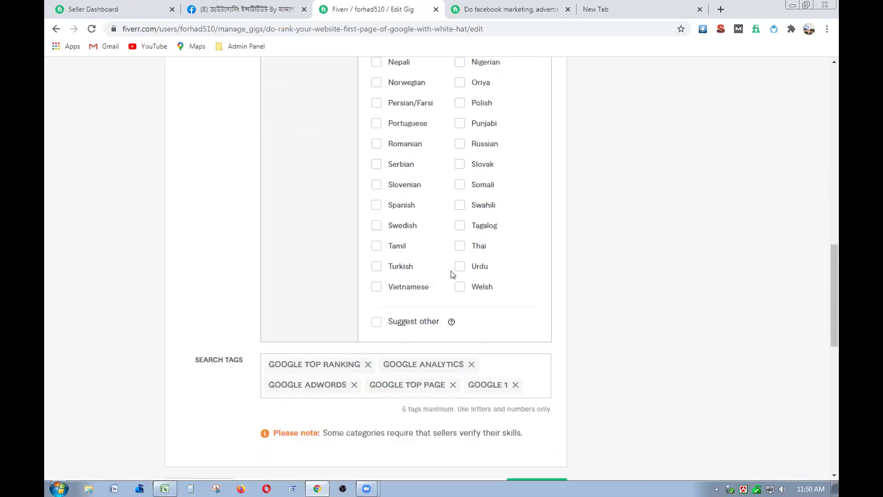
pyautogui.scroll(11, 453, 275)
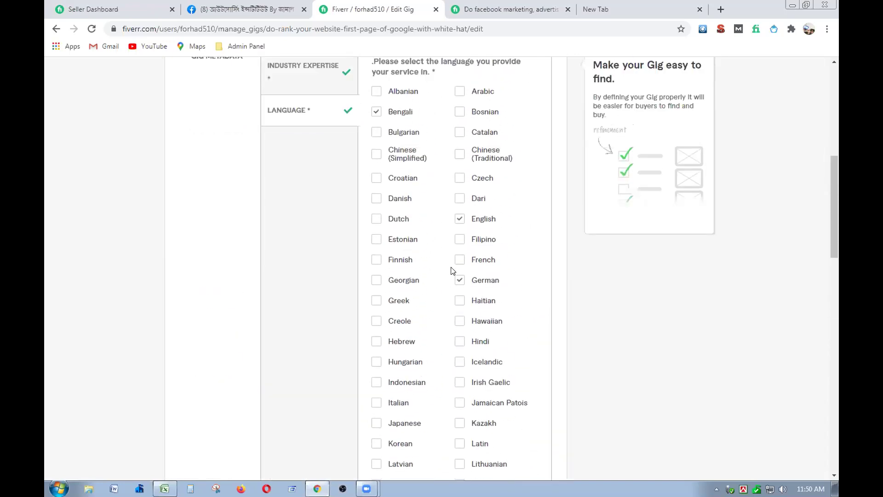
pyautogui.scroll(3, 437, 269)
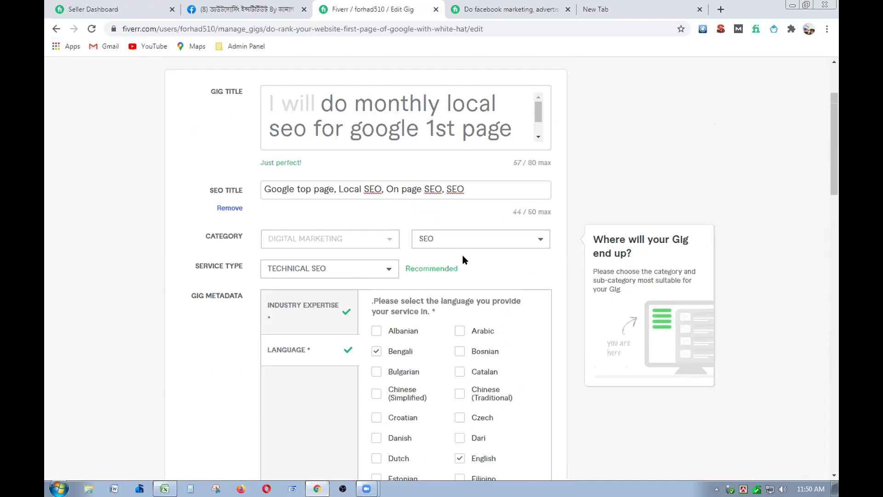
pyautogui.scroll(3, 463, 256)
pyautogui.click(500, 242)
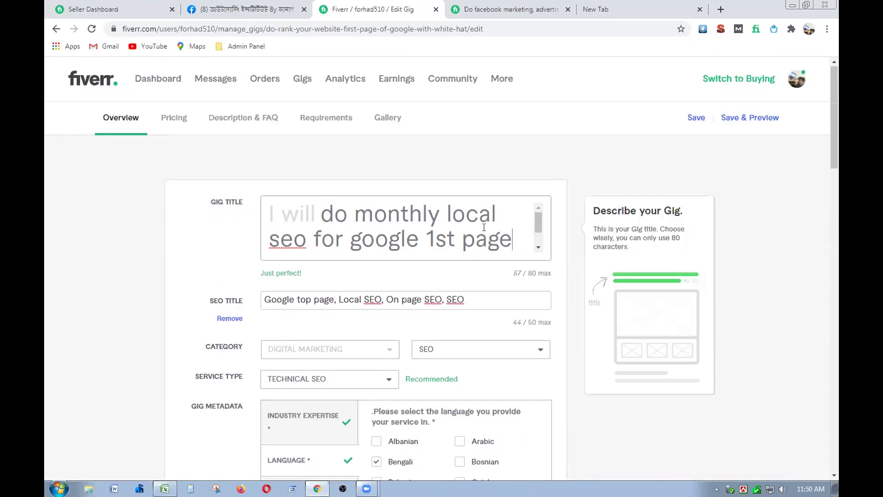
pyautogui.scroll(-1, 496, 239)
pyautogui.scroll(1, 456, 232)
pyautogui.scroll(-1, 417, 243)
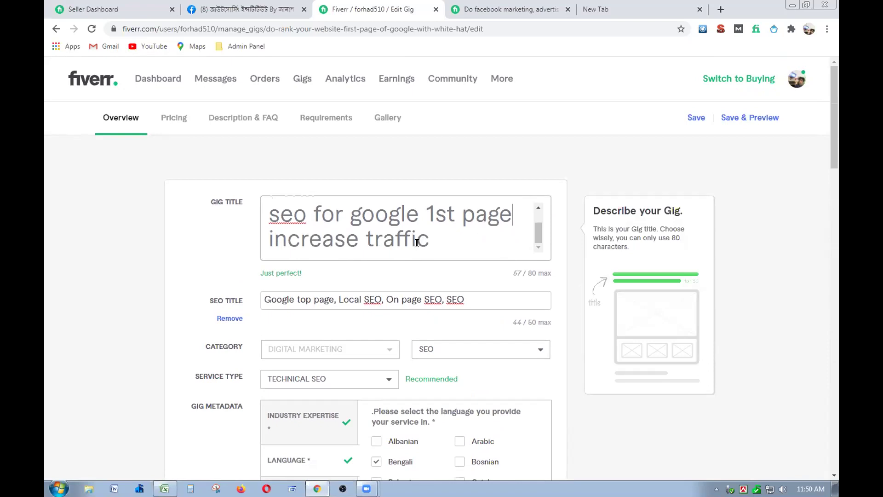
pyautogui.scroll(1, 430, 240)
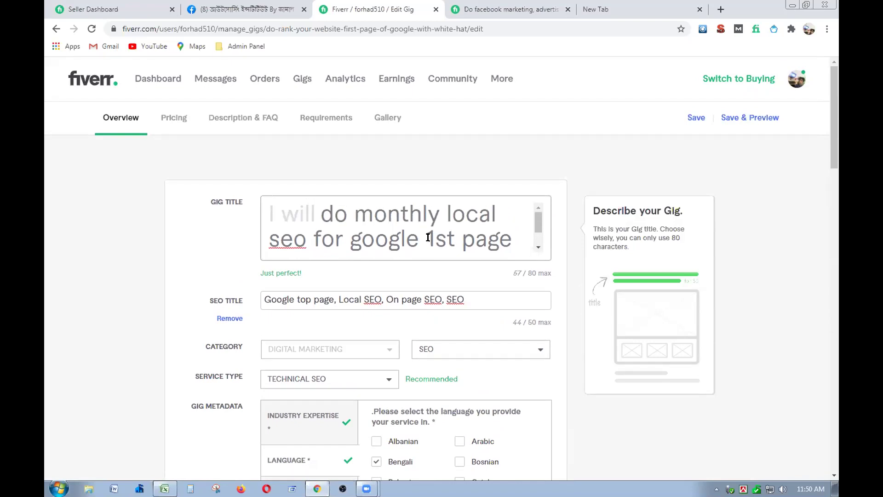
pyautogui.scroll(-1, 418, 236)
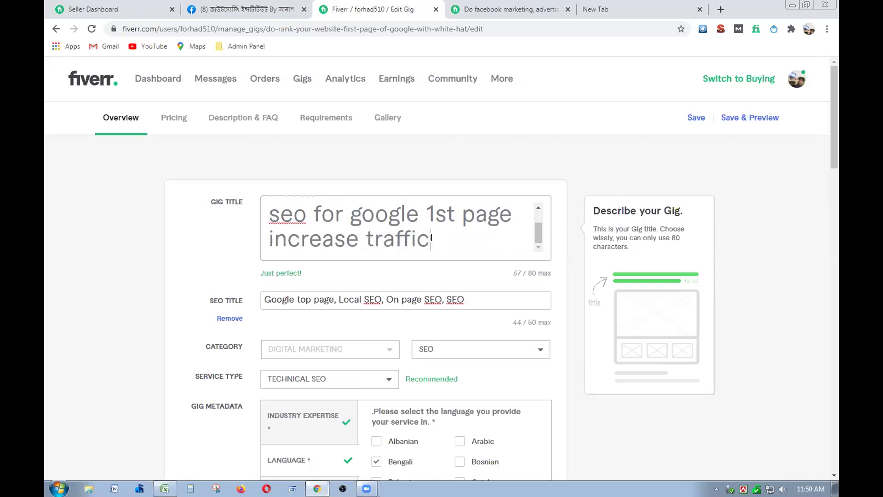
pyautogui.scroll(1, 432, 236)
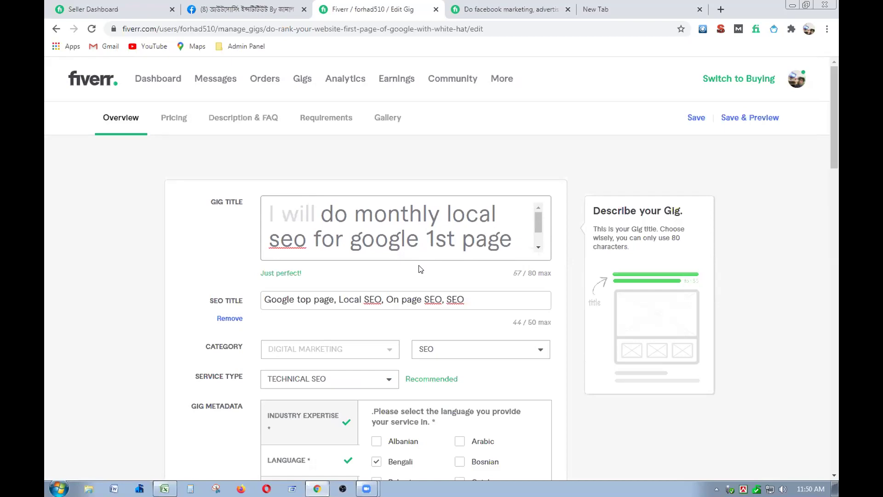
pyautogui.scroll(-1, 425, 244)
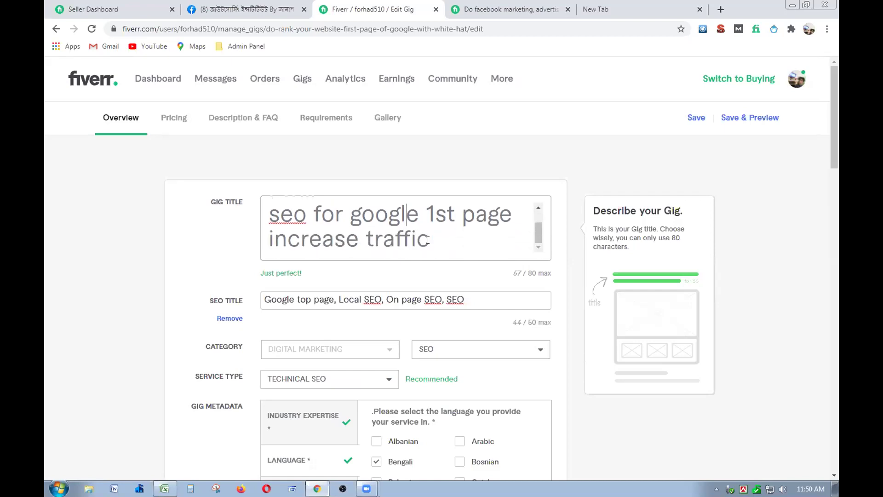
pyautogui.click(428, 239)
pyautogui.scroll(1, 446, 235)
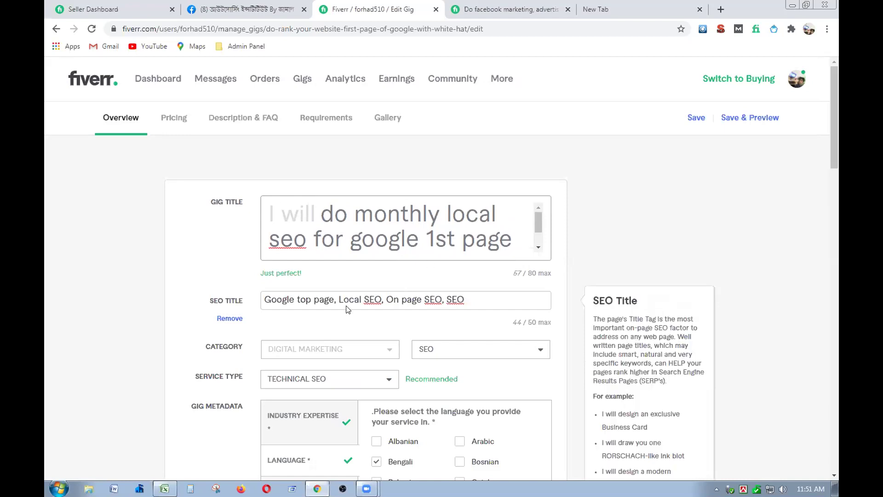
pyautogui.scroll(-3, 351, 308)
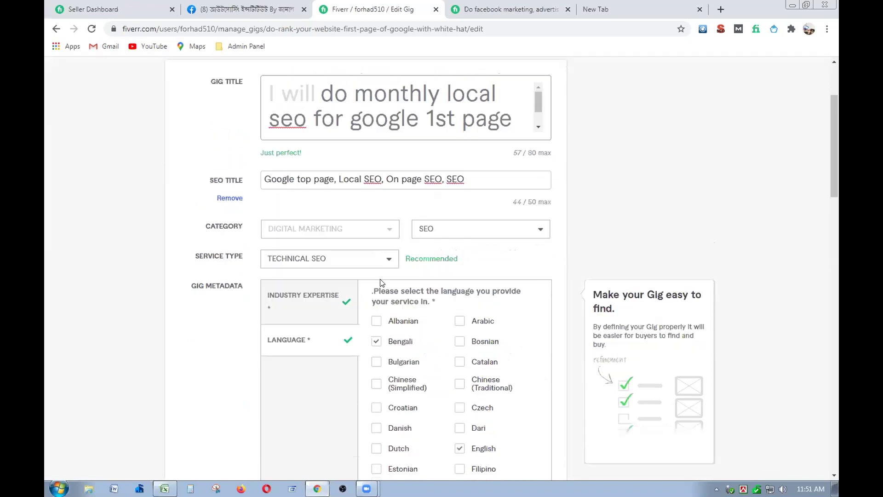
pyautogui.scroll(3, 365, 290)
pyautogui.moveTo(467, 299); pyautogui.dragTo(266, 306)
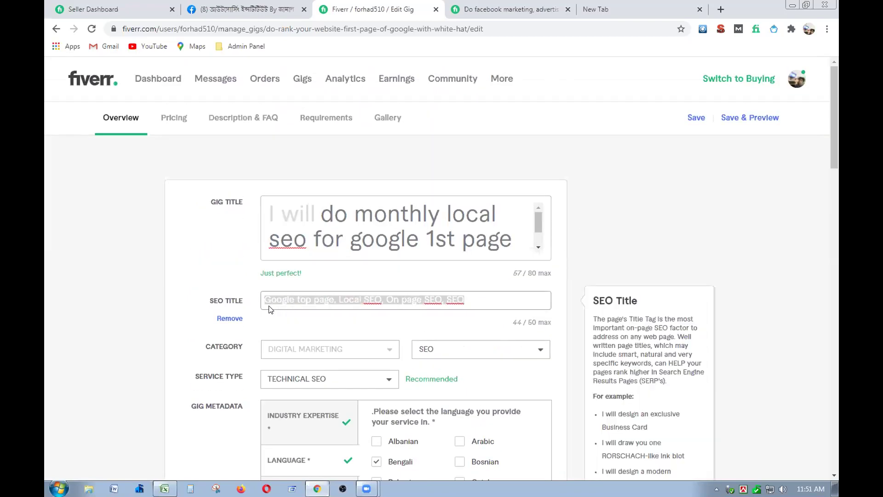
pyautogui.click(266, 306)
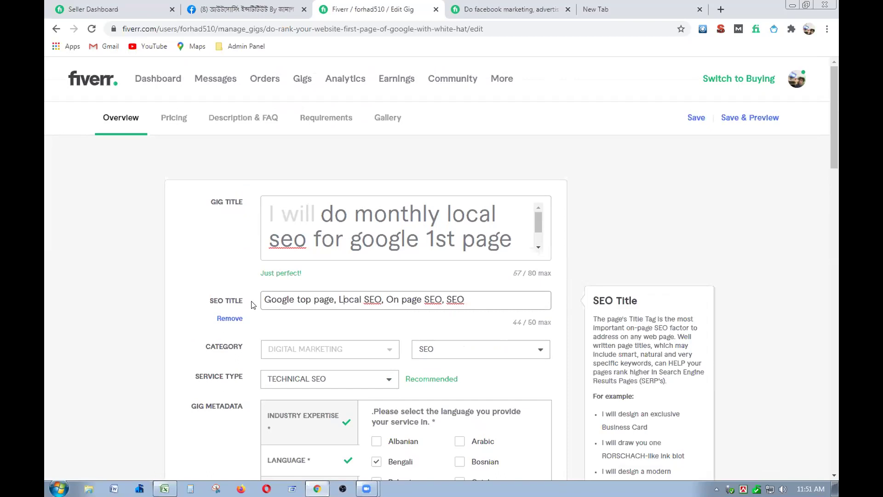
pyautogui.click(350, 300)
pyautogui.press('BackSpace')
pyautogui.write('o')
pyautogui.scroll(-3, 474, 301)
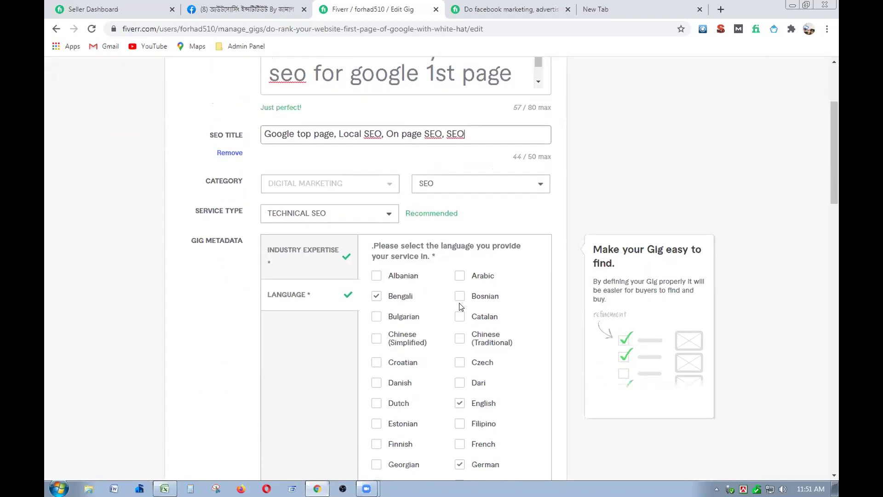
pyautogui.scroll(3, 445, 295)
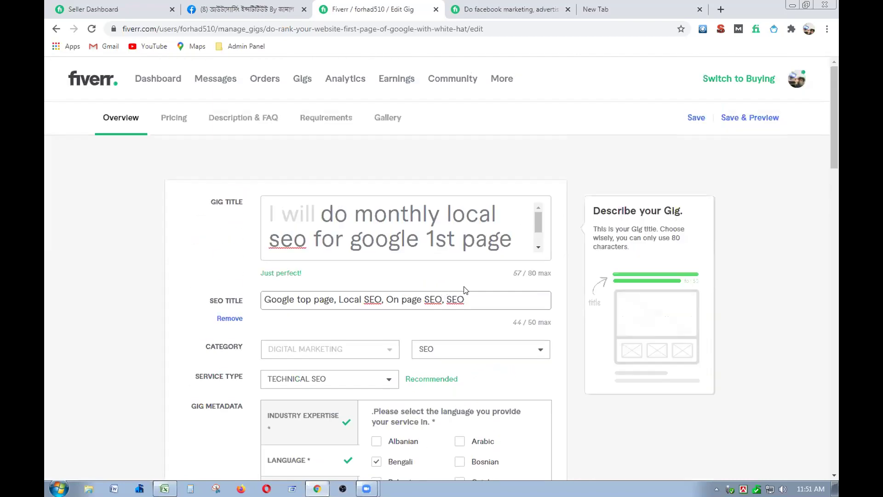
pyautogui.click(507, 239)
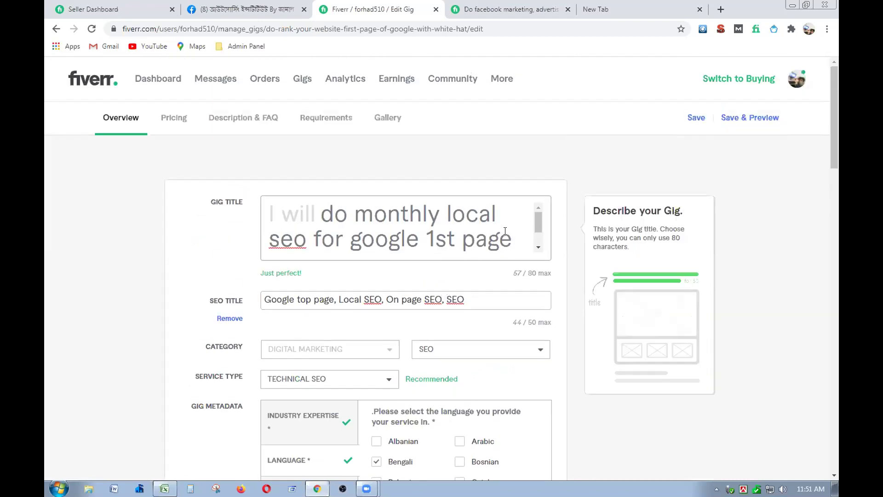
pyautogui.scroll(-1, 507, 234)
pyautogui.scroll(1, 447, 240)
pyautogui.scroll(-1, 448, 240)
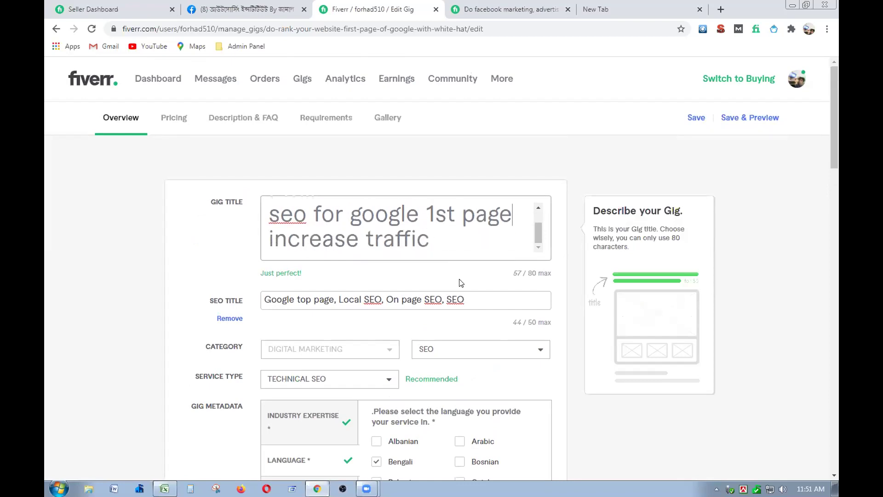
pyautogui.scroll(-3, 461, 282)
pyautogui.scroll(-3, 455, 271)
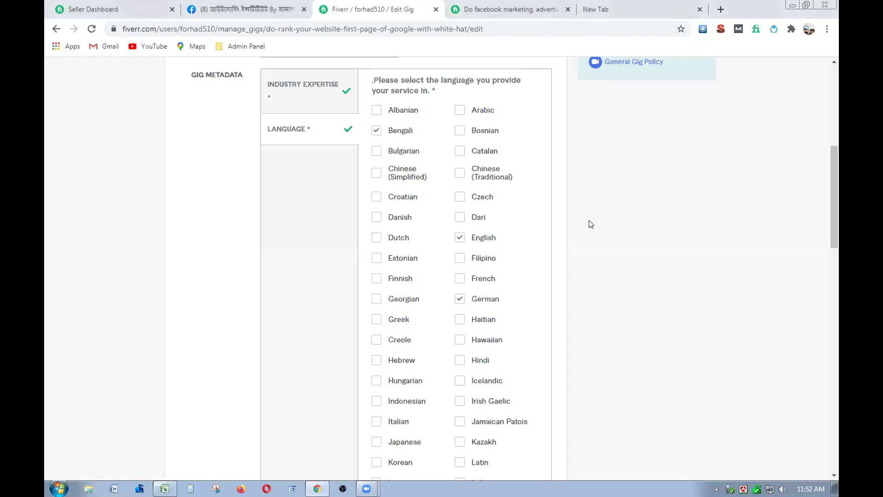
pyautogui.scroll(1, 590, 216)
pyautogui.scroll(3, 591, 218)
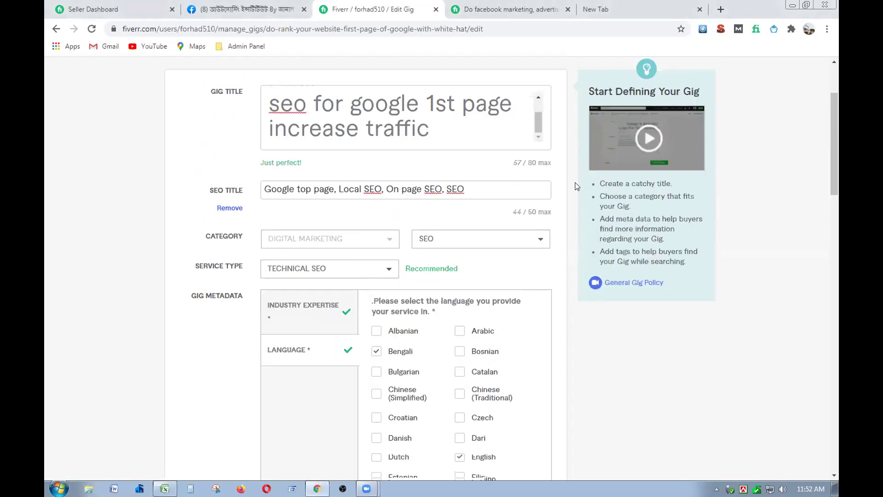
pyautogui.scroll(3, 575, 182)
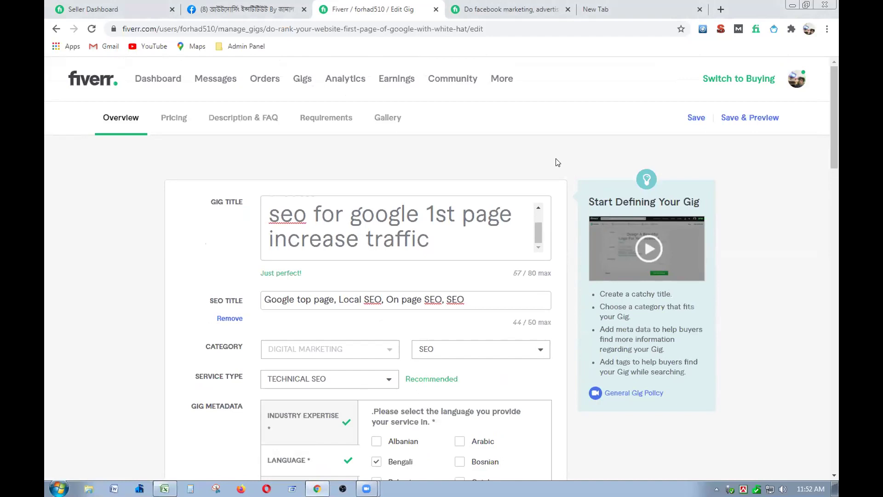
pyautogui.click(443, 243)
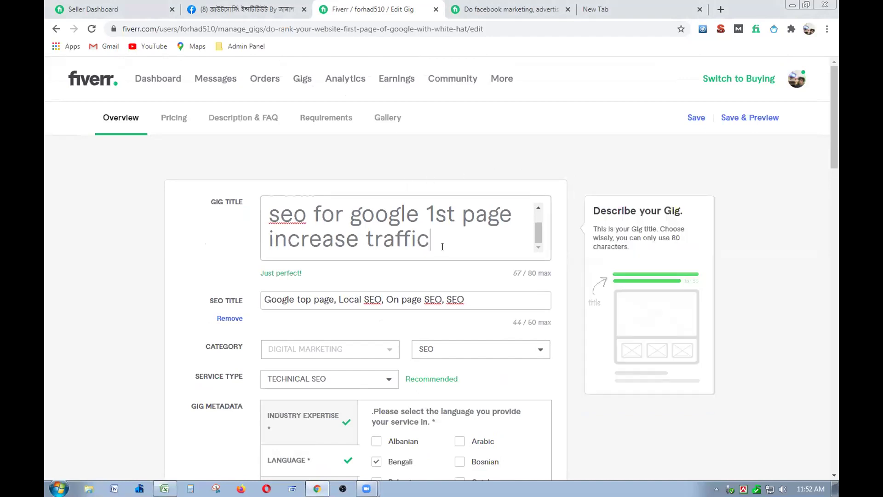
pyautogui.scroll(1, 441, 226)
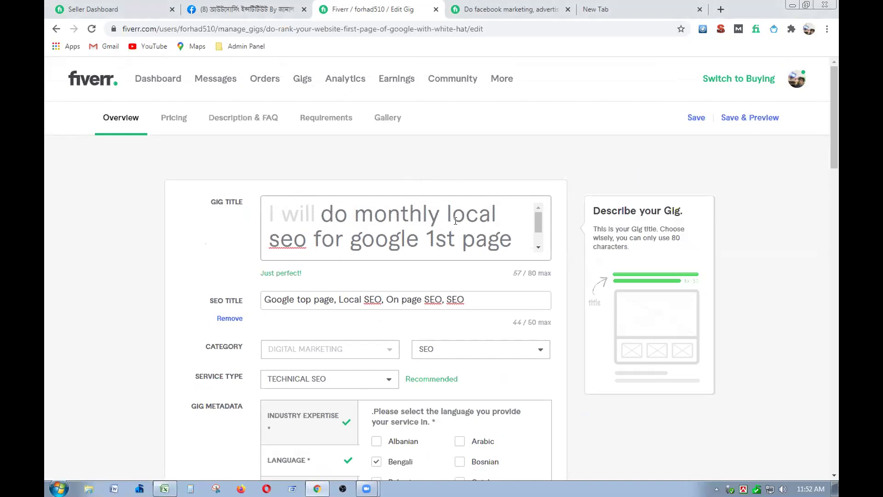
pyautogui.click(516, 238)
pyautogui.scroll(-1, 450, 218)
pyautogui.scroll(-3, 450, 218)
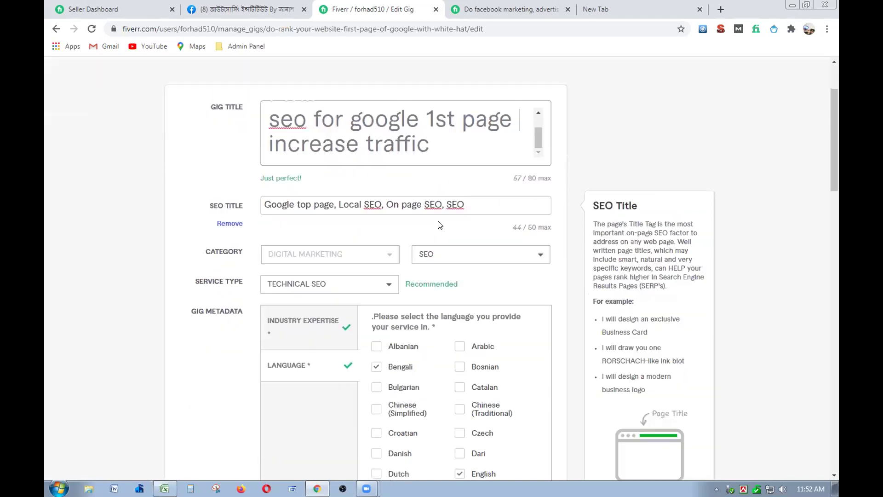
pyautogui.scroll(-3, 457, 211)
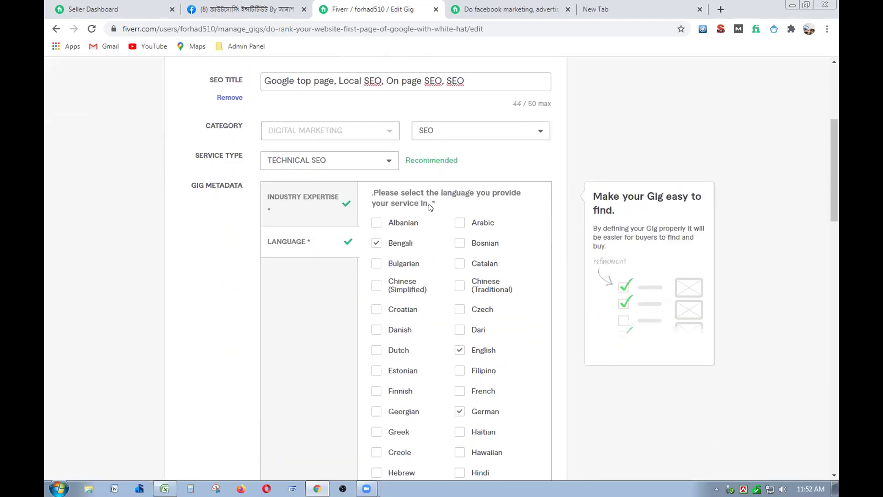
pyautogui.scroll(6, 431, 205)
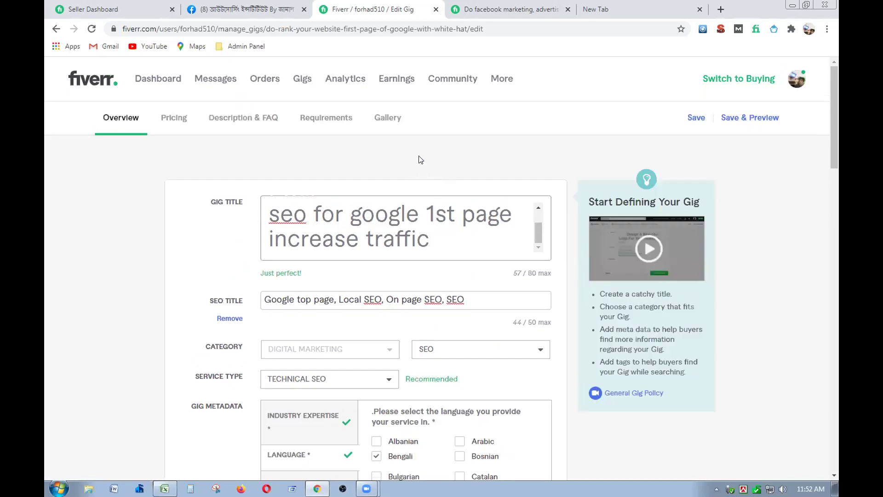
pyautogui.scroll(-10, 427, 162)
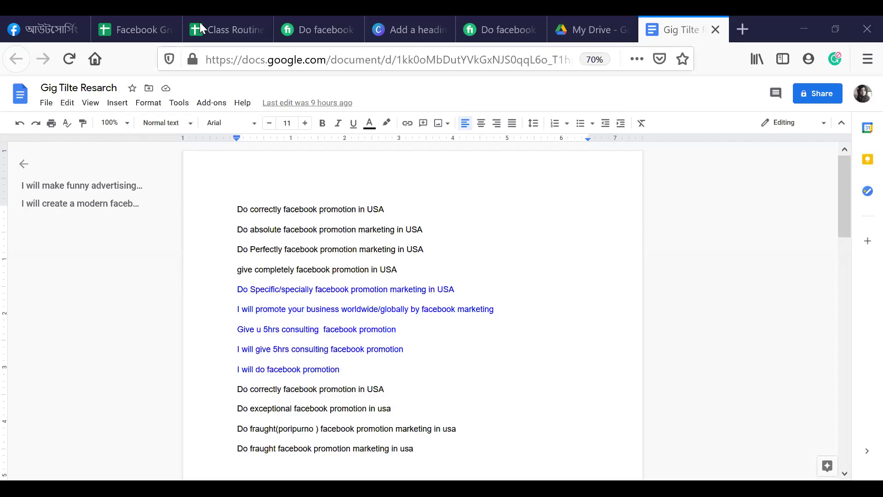
# - Restore the Firefox window and switch to the Canva 'Add a heading' gig image design
pyautogui.doubleClick(181, 28)
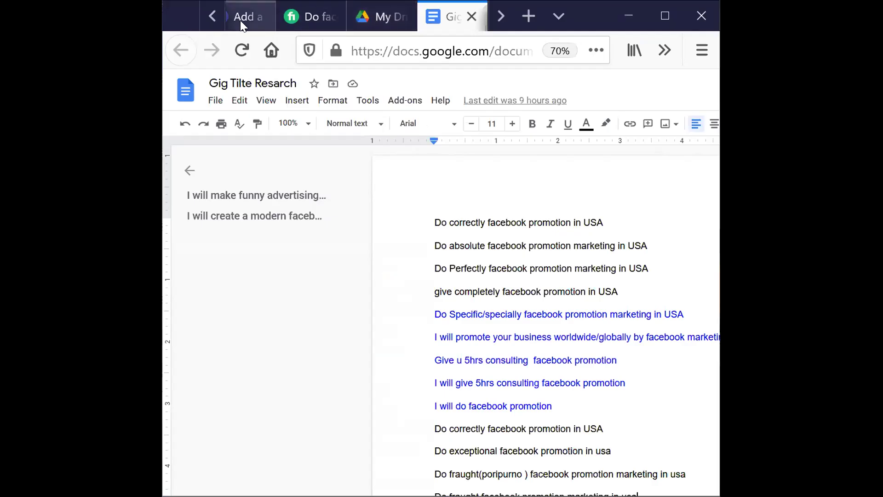
pyautogui.click(240, 21)
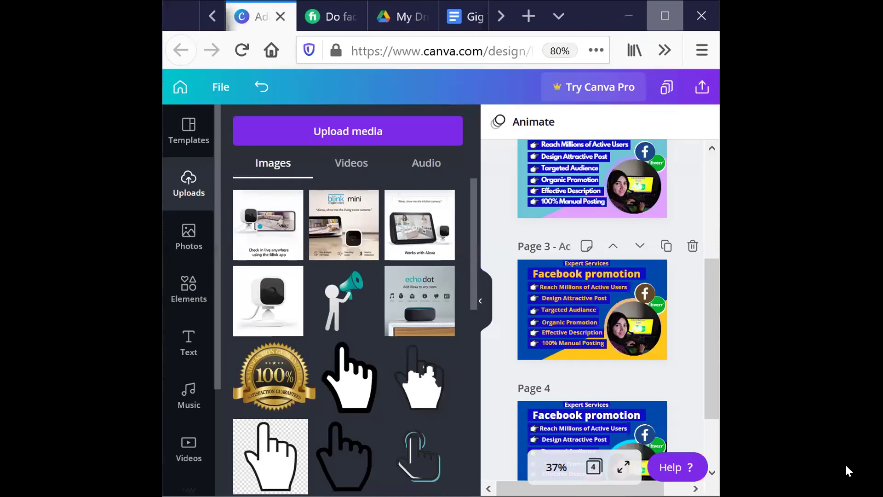
pyautogui.click(665, 16)
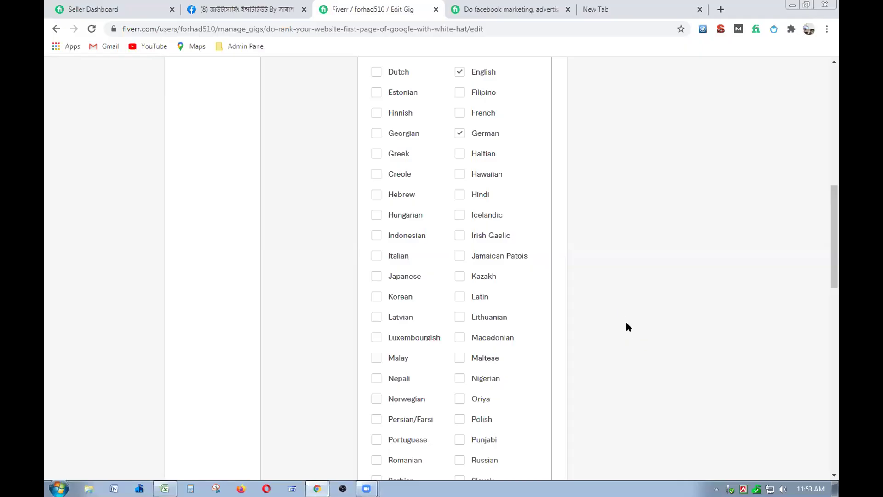
# - Open the seller's own Fiverr profile, then switch to the Facebook group's pending posts
pyautogui.scroll(15, 627, 326)
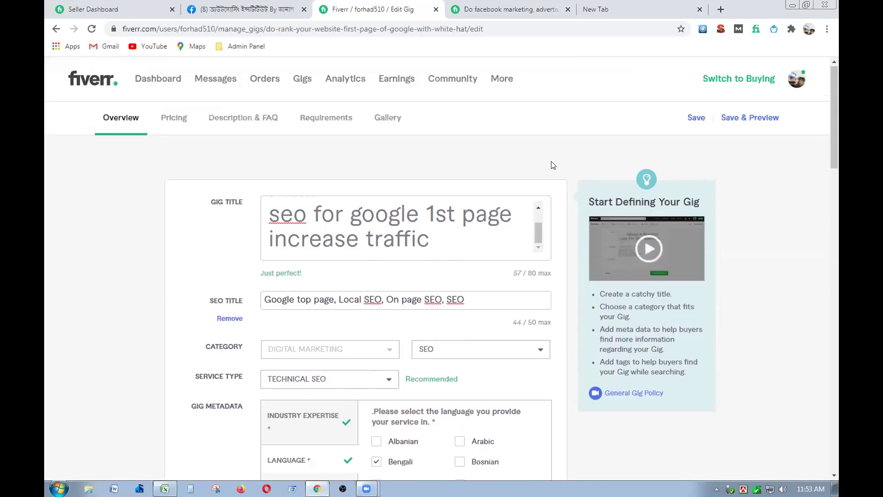
pyautogui.click(791, 83)
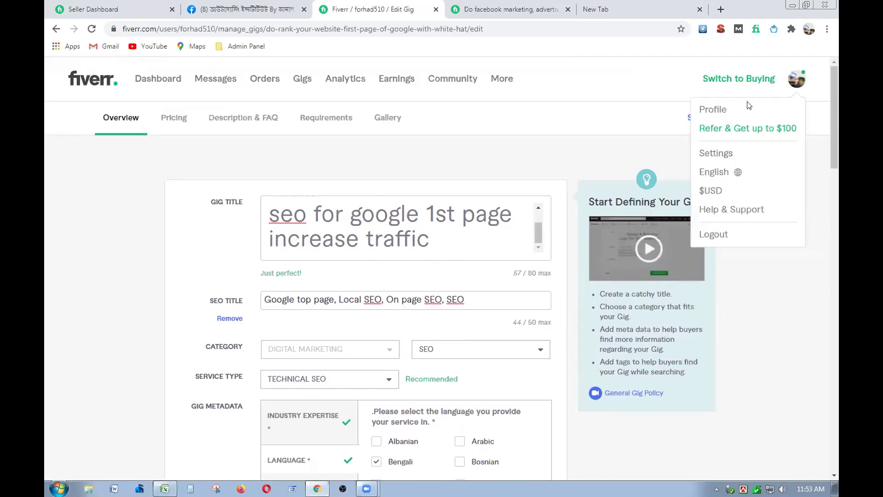
pyautogui.click(716, 111)
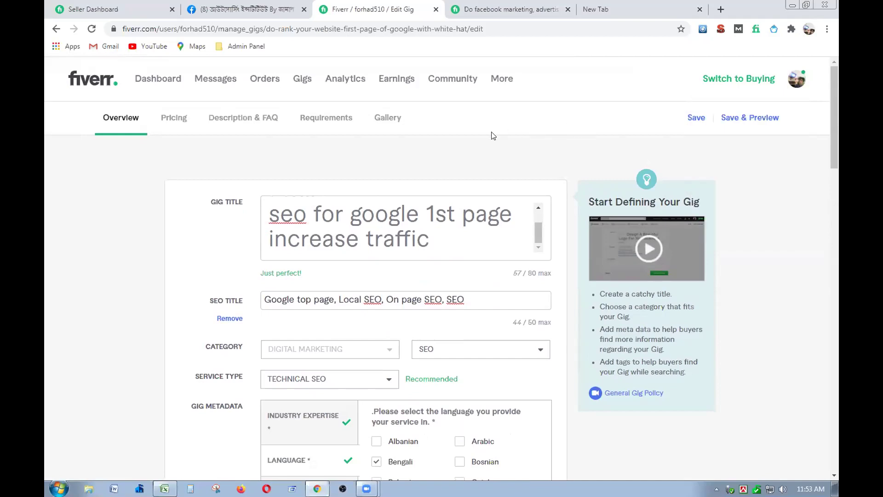
pyautogui.click(462, 5)
pyautogui.click(247, 9)
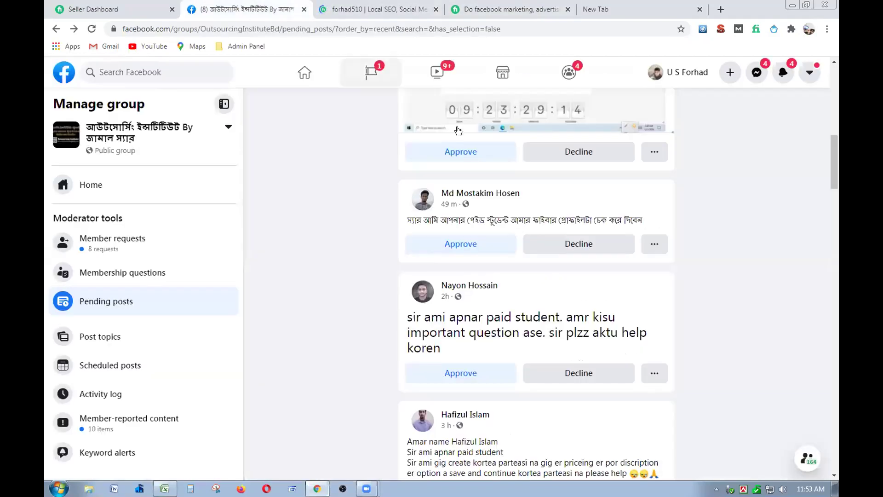
# - Reload the group's pending posts and approve the post sharing a new $15.00 order
pyautogui.scroll(5, 497, 180)
pyautogui.scroll(6, 497, 180)
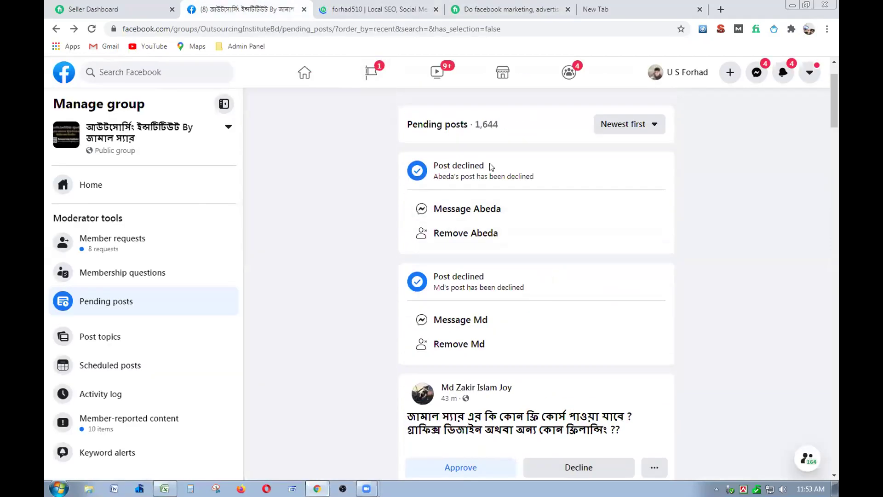
pyautogui.click(92, 28)
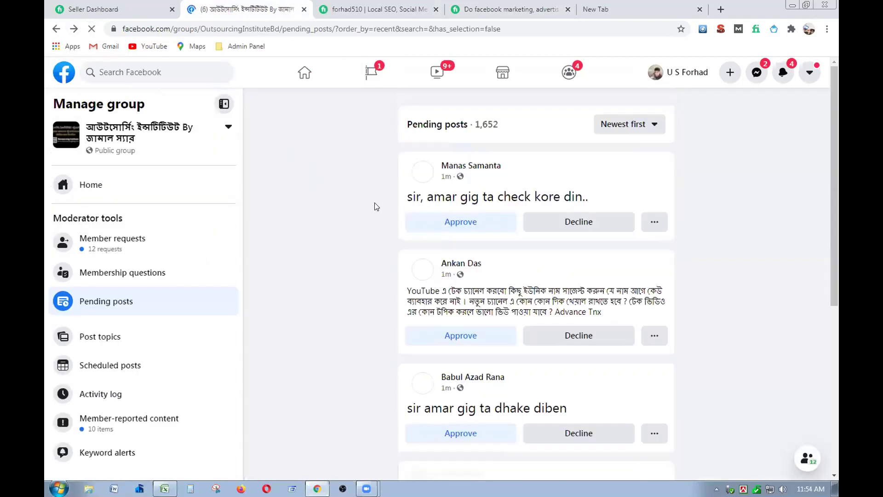
pyautogui.scroll(-15, 518, 221)
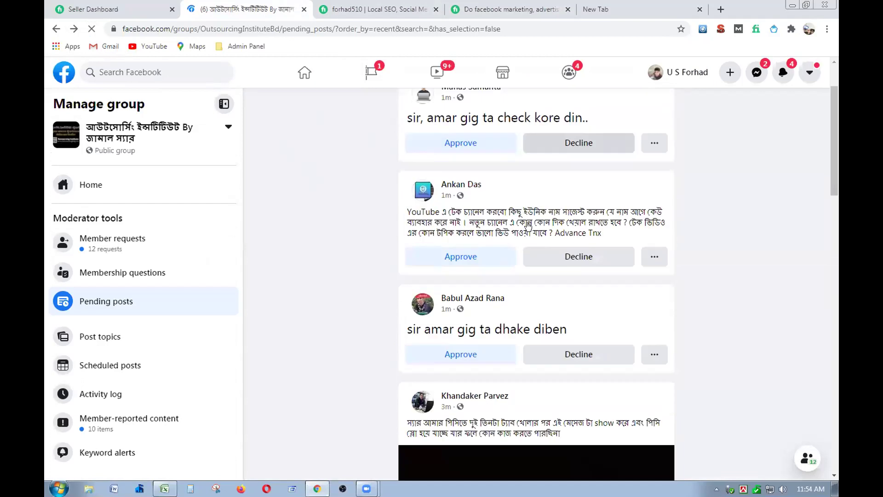
pyautogui.scroll(-10, 520, 223)
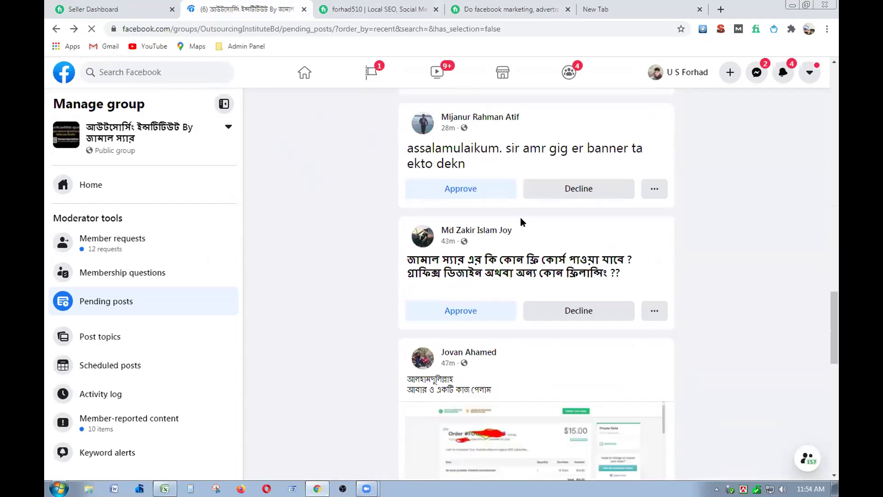
pyautogui.scroll(-6, 521, 222)
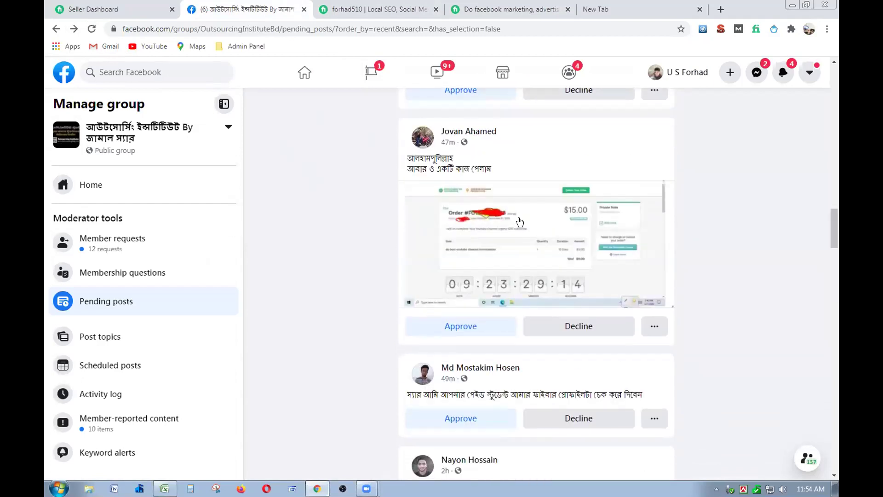
pyautogui.click(462, 331)
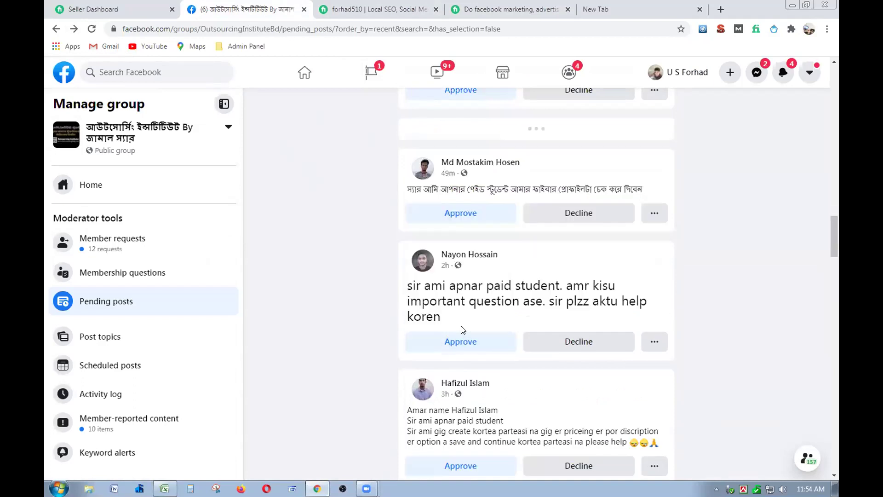
# - Decline the student's pending post asking for a profile check
pyautogui.scroll(-3, 462, 322)
pyautogui.scroll(-4, 462, 317)
pyautogui.scroll(8, 462, 313)
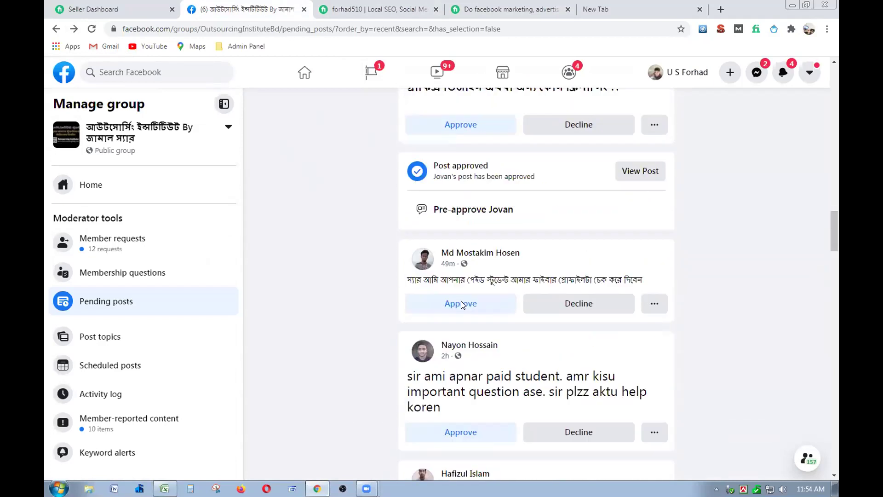
pyautogui.scroll(-4, 461, 303)
pyautogui.scroll(5, 459, 297)
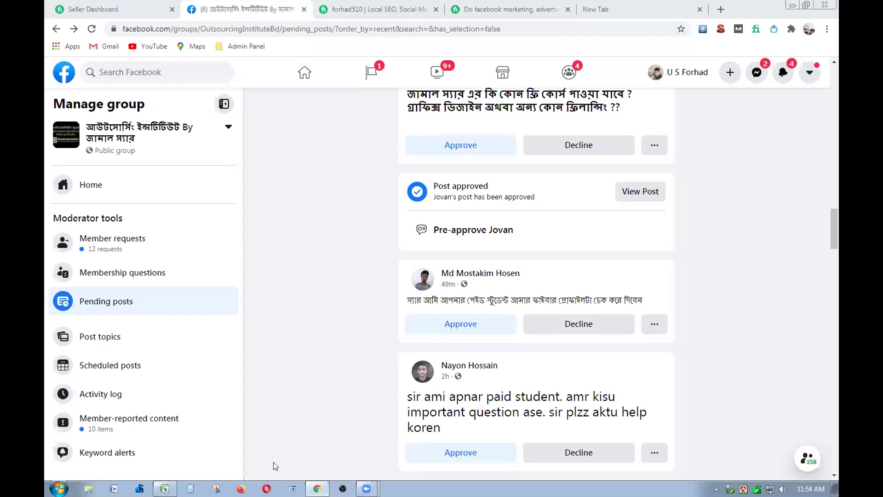
pyautogui.click(583, 324)
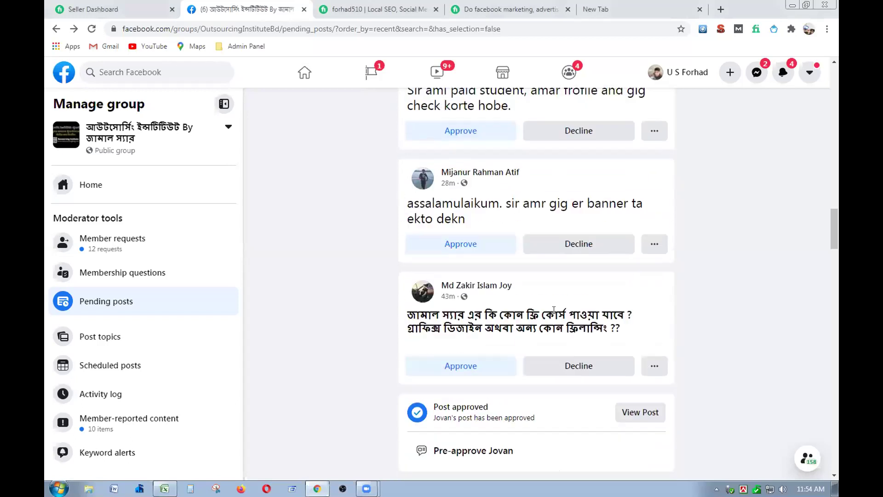
pyautogui.scroll(3, 550, 294)
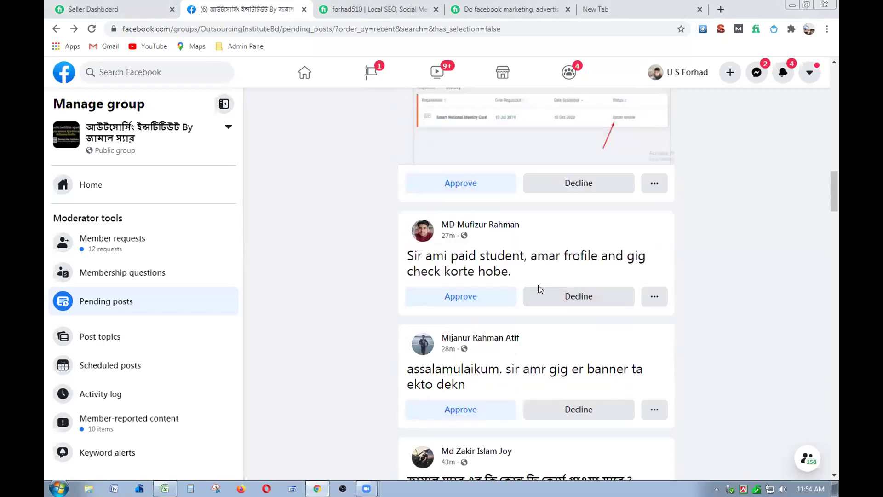
pyautogui.scroll(3, 539, 285)
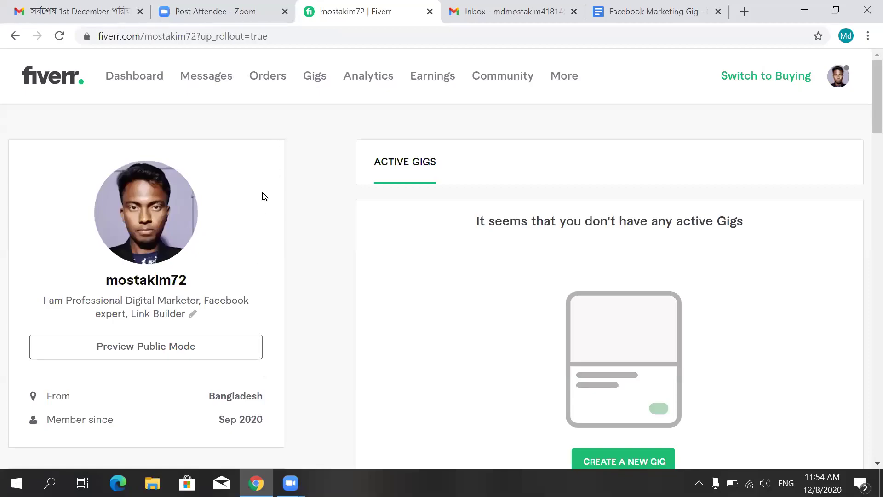
pyautogui.scroll(-2, 236, 211)
pyautogui.scroll(2, 236, 211)
pyautogui.scroll(-2, 202, 319)
pyautogui.scroll(-2, 202, 320)
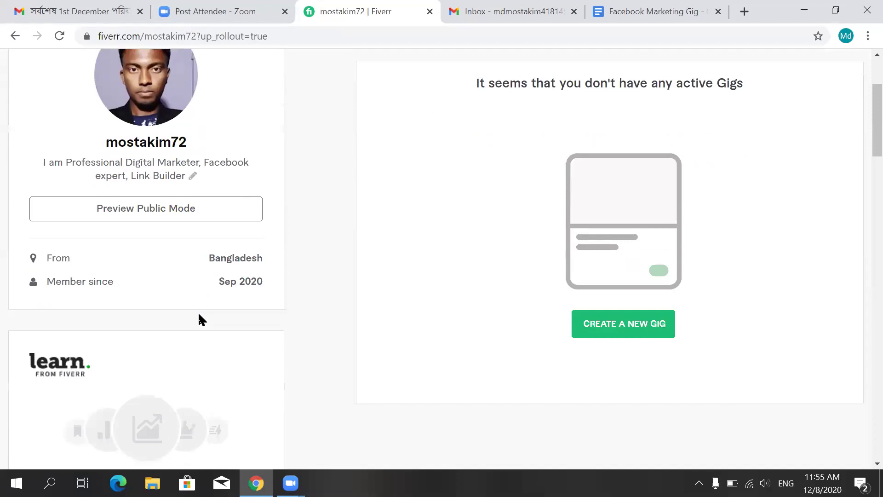
pyautogui.scroll(-6, 199, 315)
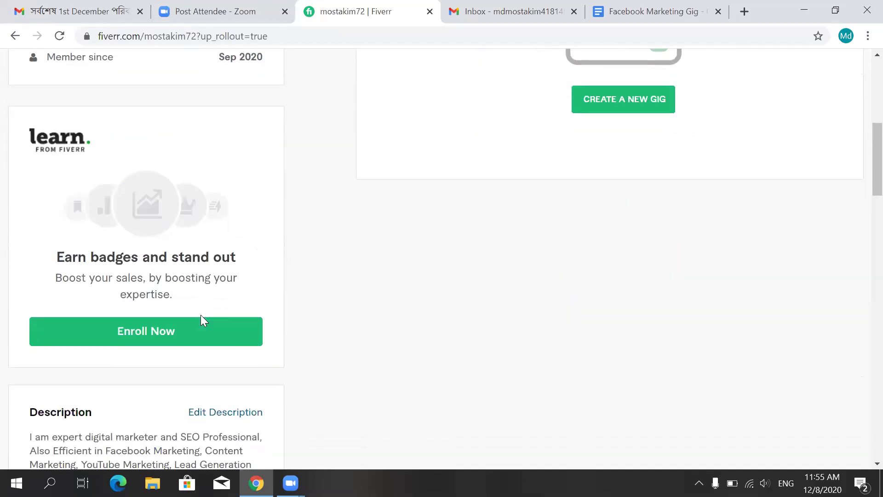
pyautogui.scroll(-2, 202, 315)
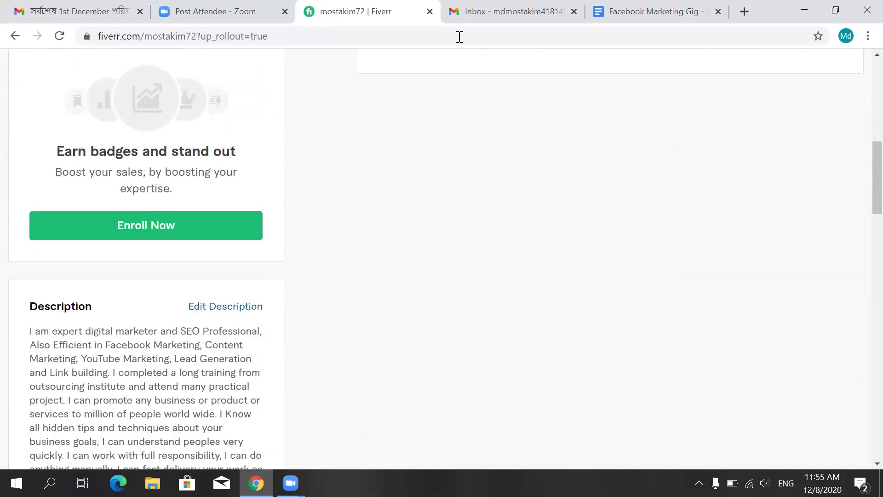
pyautogui.scroll(-1, 439, 79)
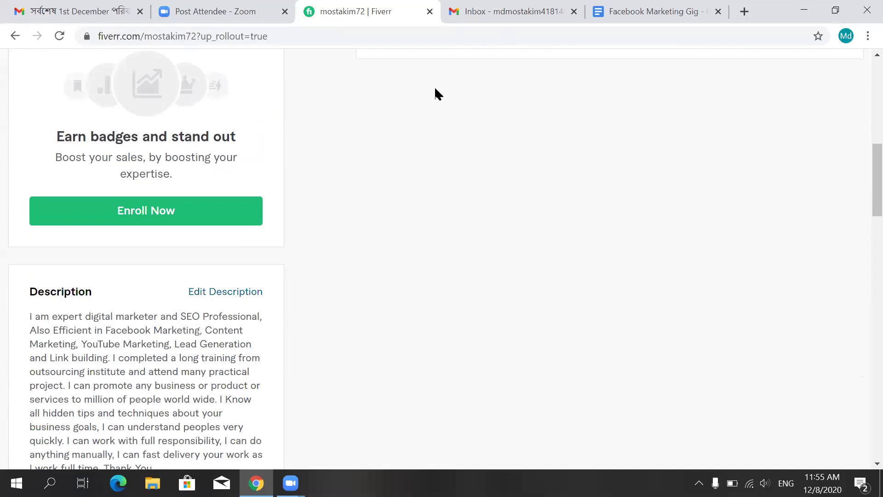
pyautogui.scroll(-2, 287, 237)
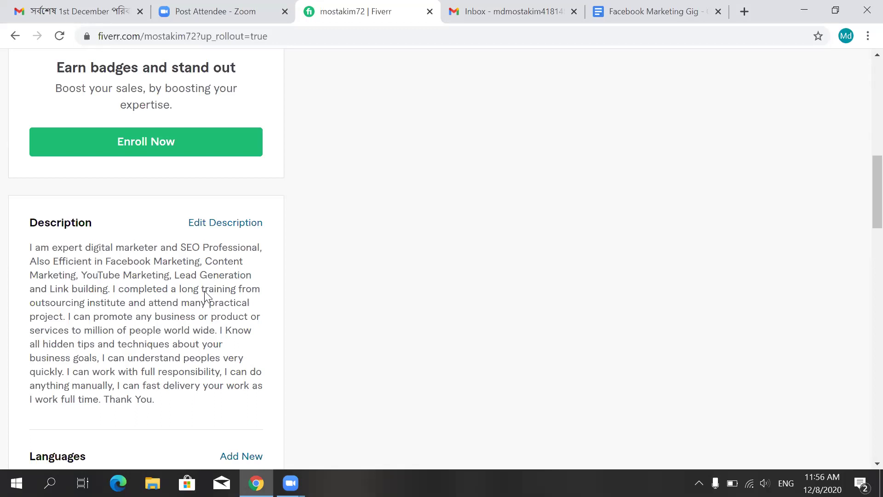
# - Scroll through the profile's Languages, Education and Certification sections to the footer, then back to the top
pyautogui.scroll(-3, 182, 345)
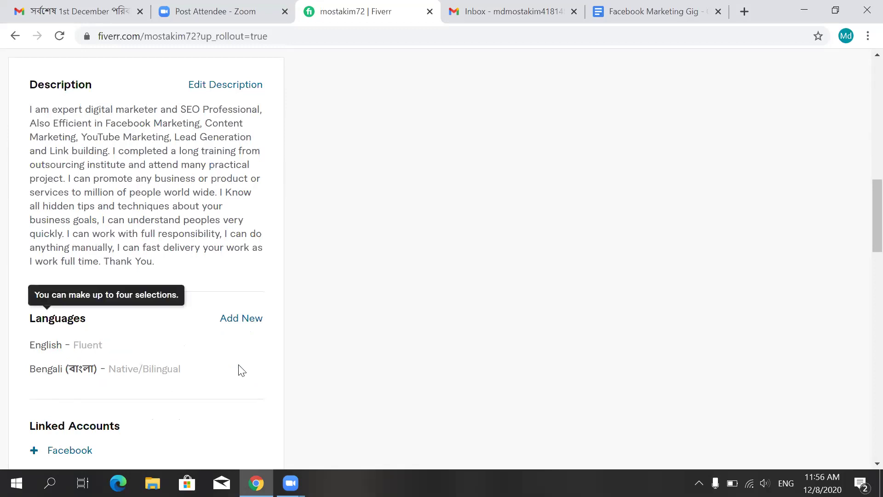
pyautogui.scroll(-1, 229, 341)
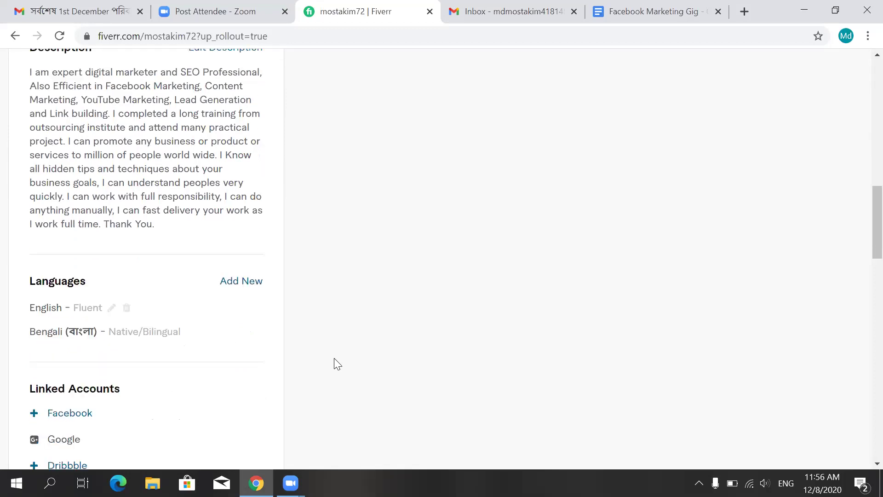
pyautogui.scroll(-10, 335, 359)
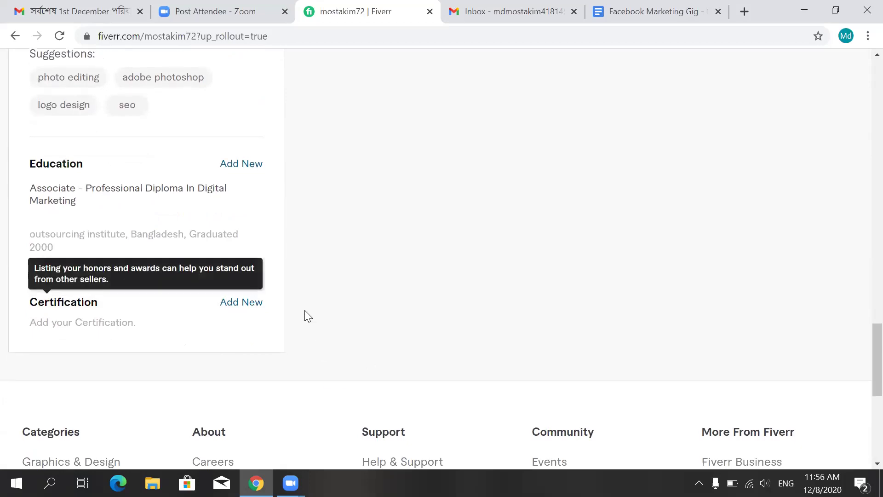
pyautogui.scroll(-1, 305, 315)
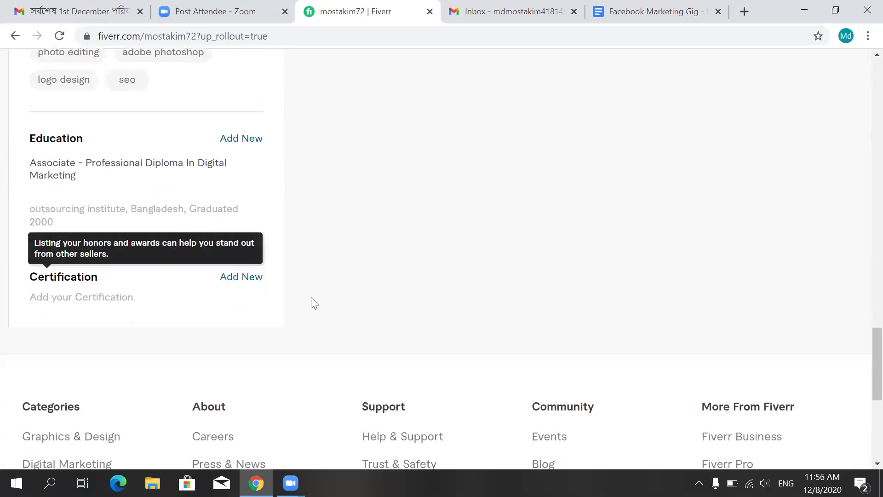
pyautogui.scroll(-4, 315, 299)
pyautogui.scroll(-3, 339, 258)
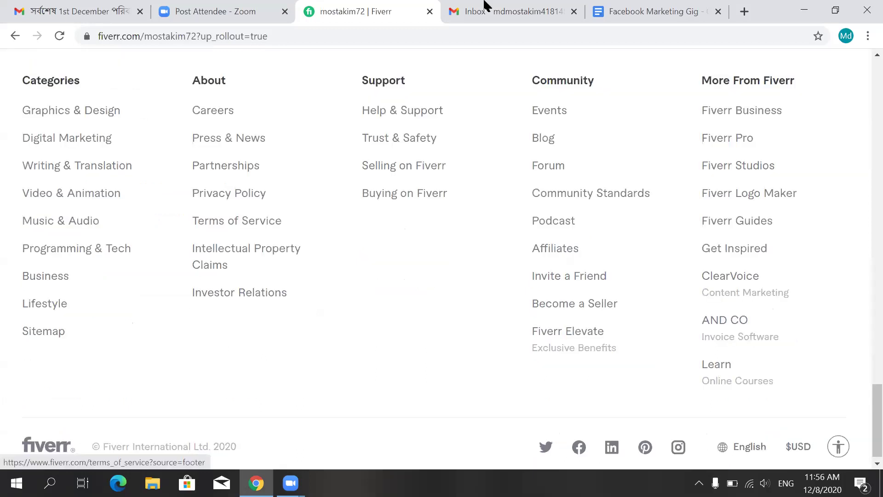
pyautogui.press('Home')
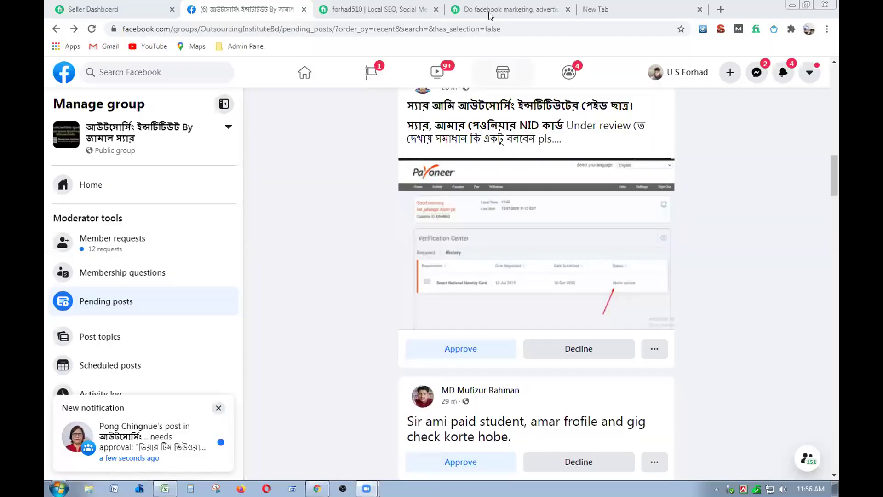
# - Open the seller's own Fiverr profile and make its description editable
pyautogui.click(491, 11)
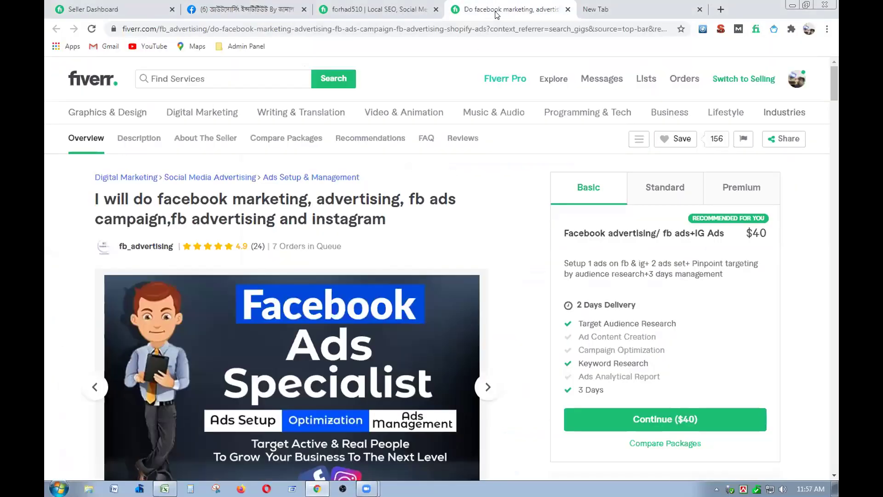
pyautogui.click(798, 85)
pyautogui.scroll(-15, 323, 246)
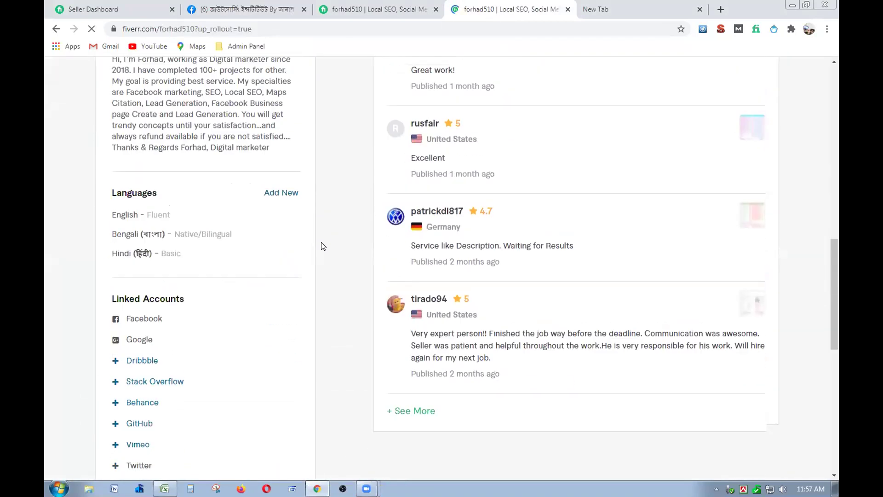
pyautogui.scroll(3, 323, 246)
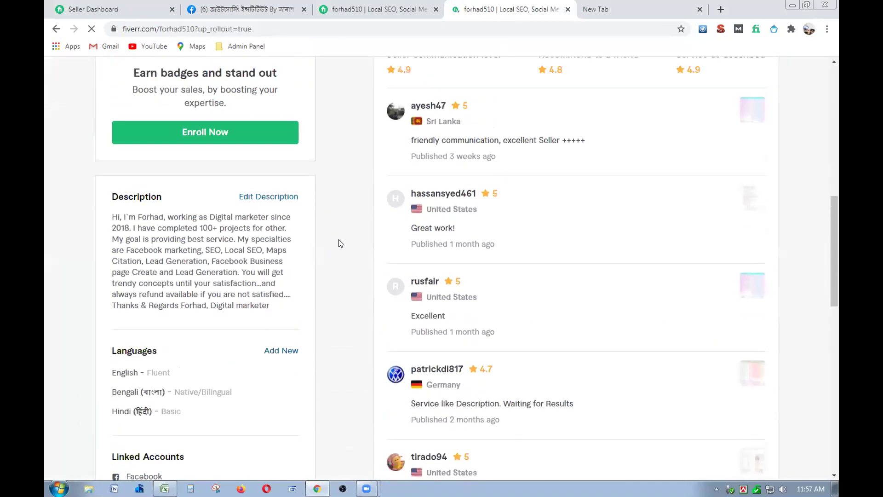
pyautogui.click(277, 201)
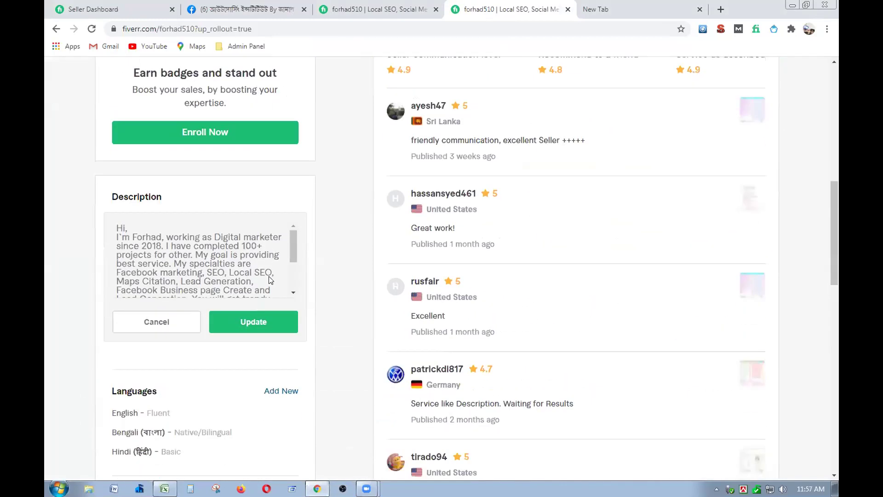
pyautogui.scroll(-3, 270, 280)
pyautogui.scroll(1, 268, 199)
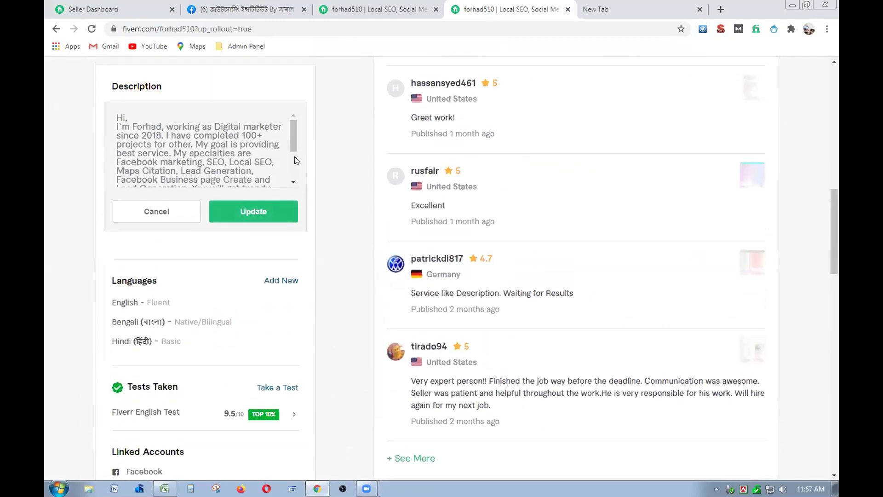
# - Select and review the description's opening sentences without saving any changes
pyautogui.click(194, 144)
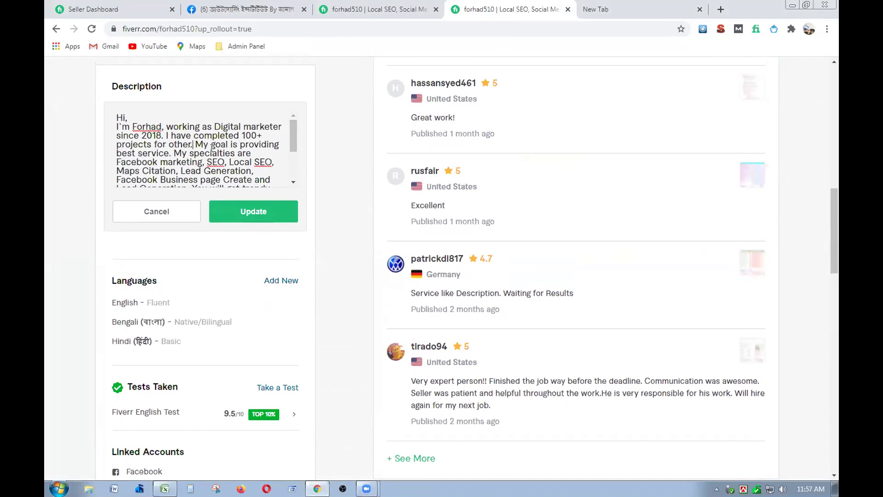
pyautogui.click(191, 144)
pyautogui.moveTo(191, 144); pyautogui.dragTo(112, 121)
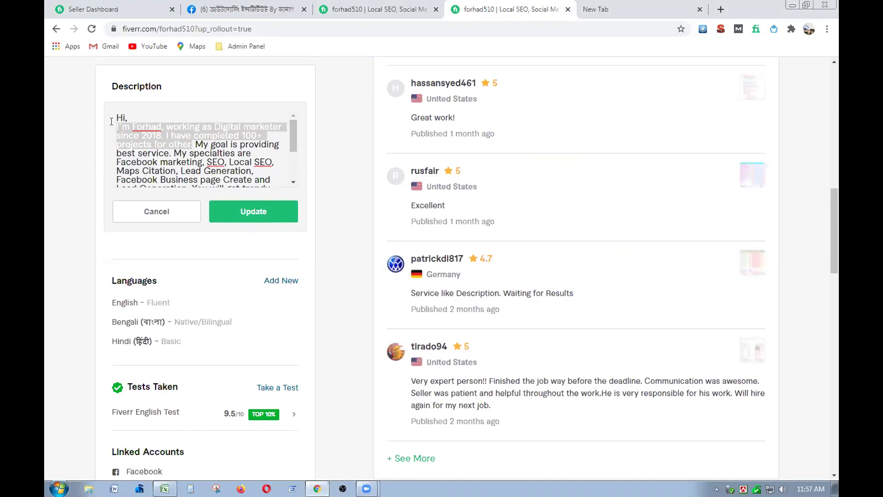
pyautogui.click(236, 140)
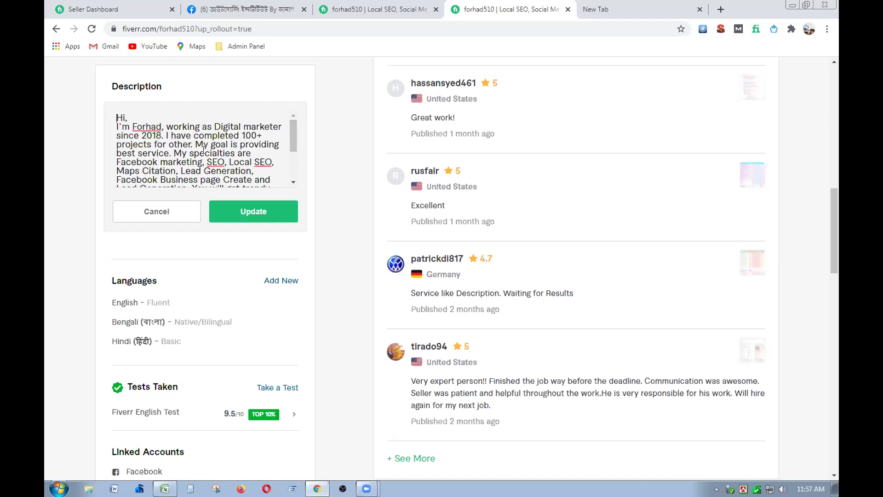
pyautogui.scroll(-3, 204, 150)
pyautogui.scroll(-1, 204, 150)
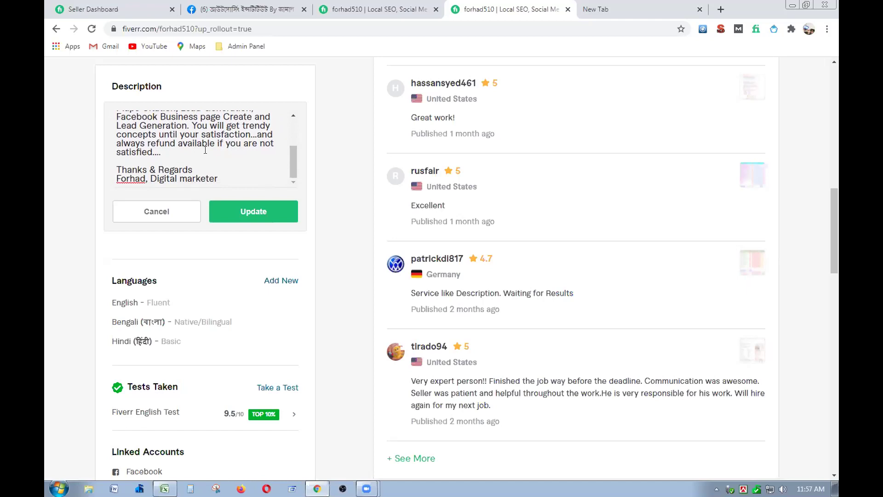
pyautogui.scroll(5, 207, 150)
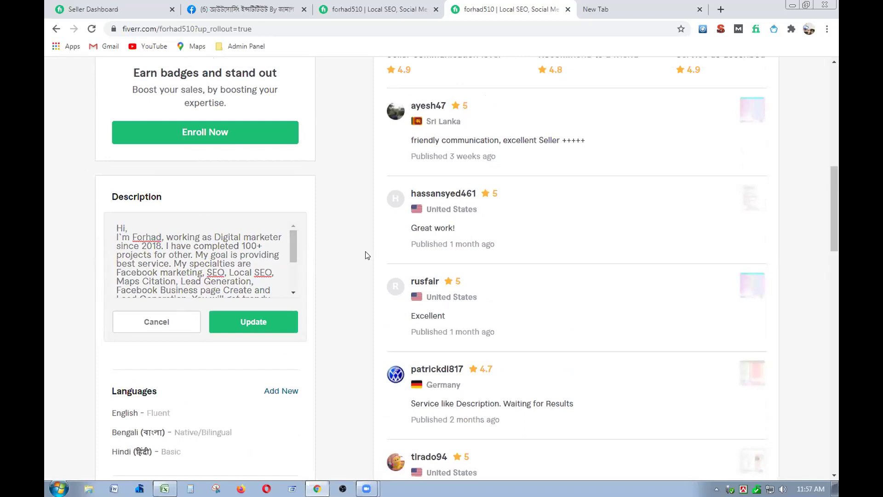
pyautogui.click(252, 263)
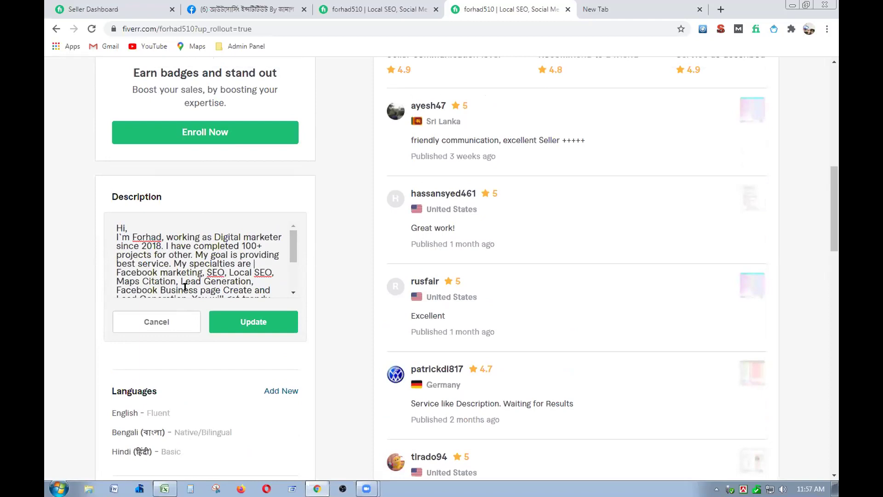
pyautogui.scroll(-3, 191, 284)
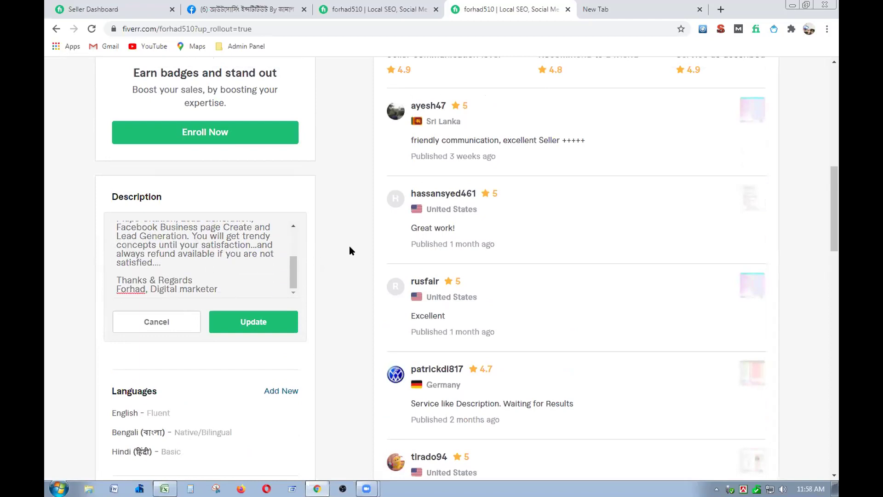
pyautogui.scroll(-4, 349, 244)
pyautogui.scroll(15, 348, 233)
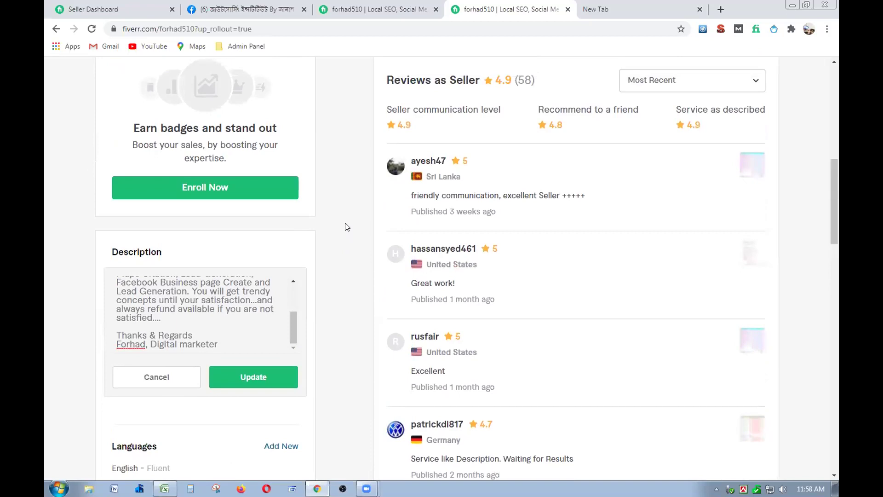
pyautogui.click(223, 9)
# - Reload the group's pending posts and decline the one asking for a gig banner review
pyautogui.scroll(10, 489, 257)
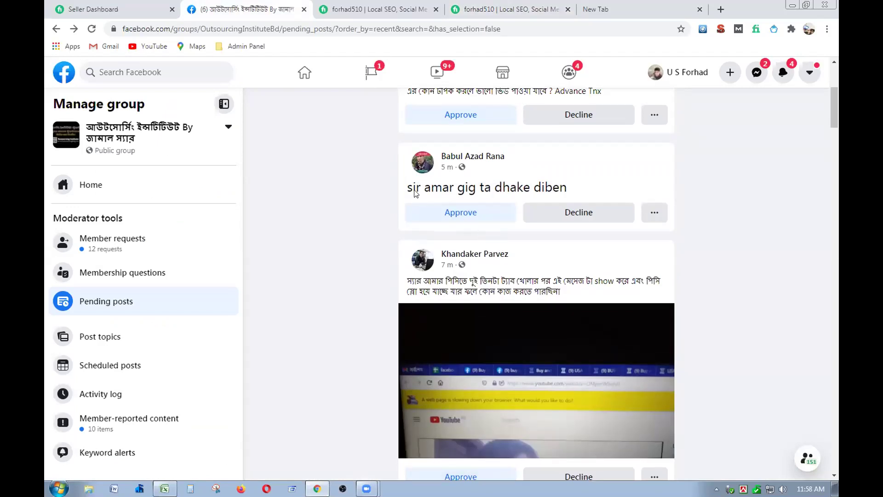
pyautogui.click(91, 28)
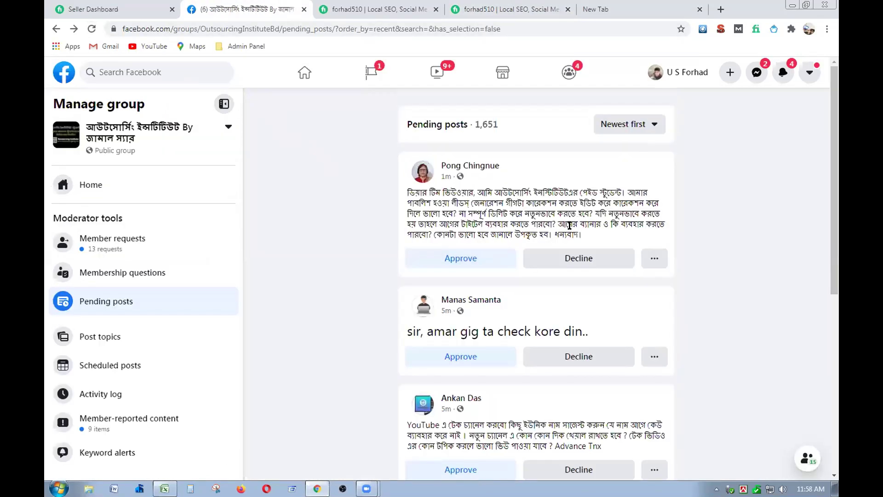
pyautogui.scroll(-10, 578, 221)
pyautogui.scroll(-15, 530, 225)
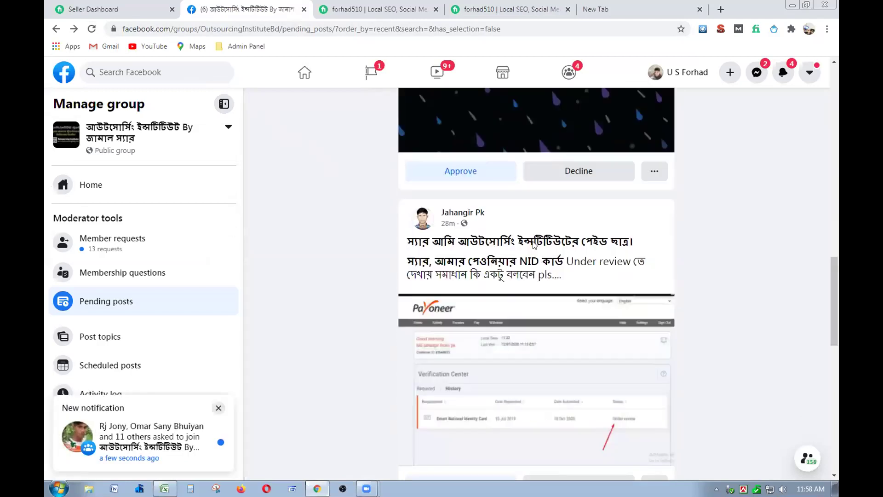
pyautogui.scroll(-5, 531, 252)
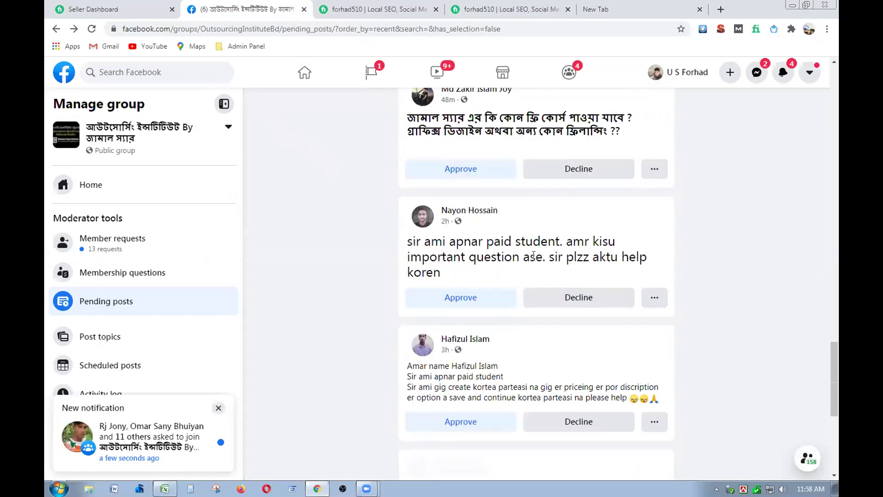
pyautogui.scroll(5, 553, 258)
pyautogui.scroll(4, 554, 257)
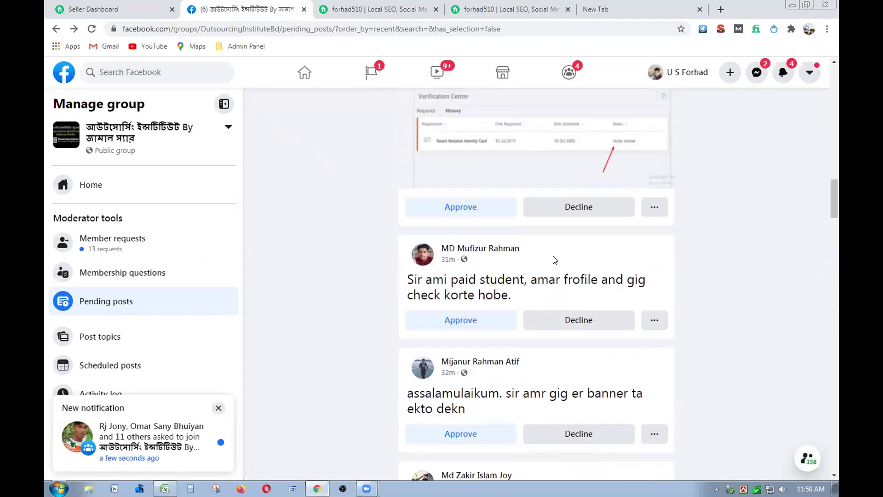
pyautogui.scroll(-2, 556, 254)
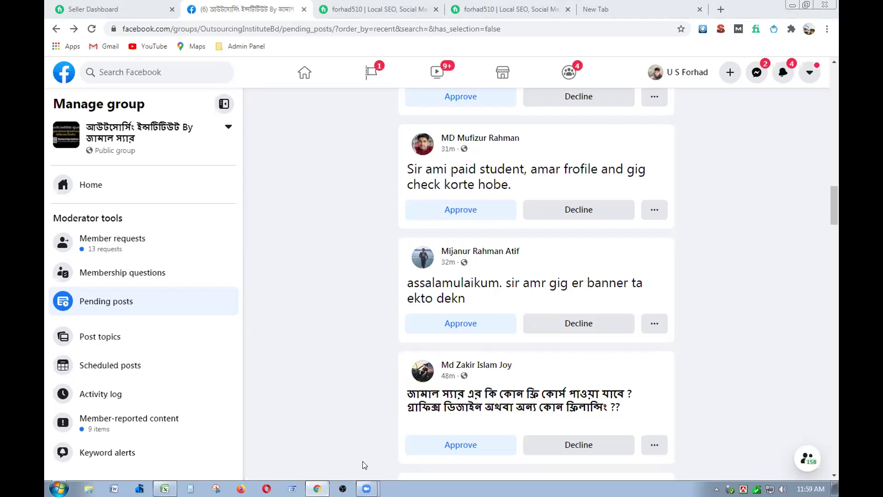
pyautogui.click(614, 331)
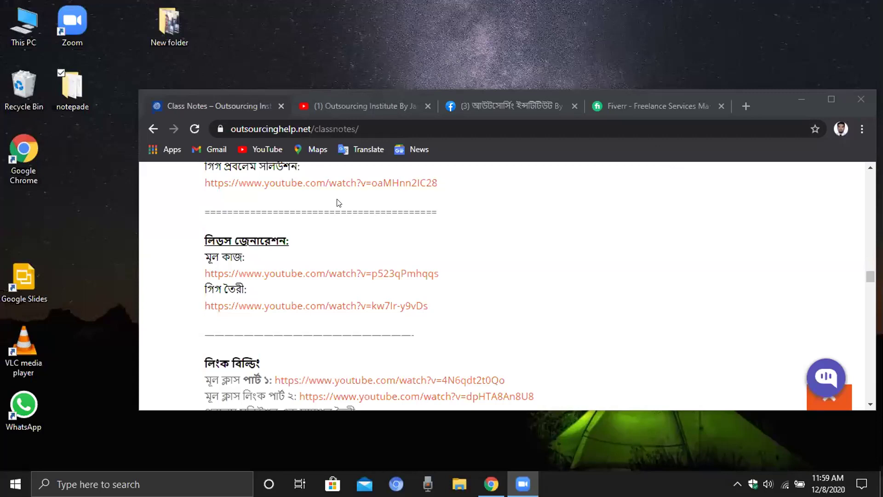
# - Open jhgvuyg.png from File Explorer's Canva gig image folder in Photos
pyautogui.press('super+e')
pyautogui.click(183, 112)
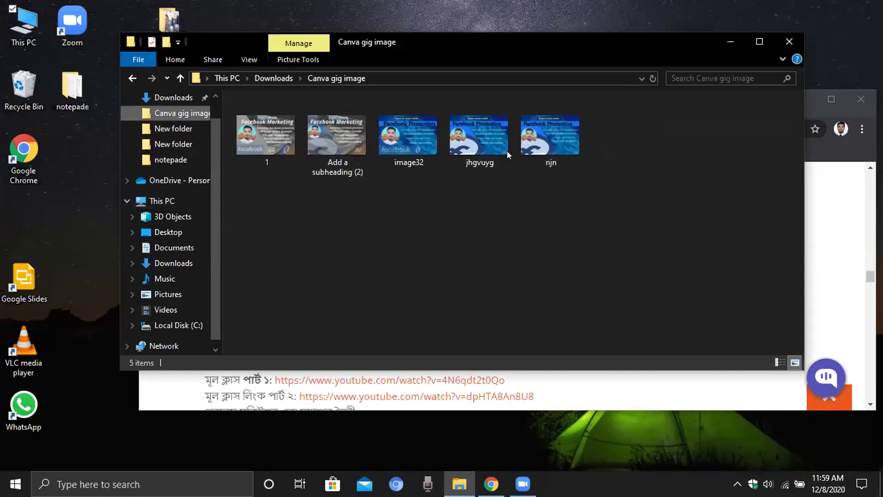
pyautogui.doubleClick(481, 142)
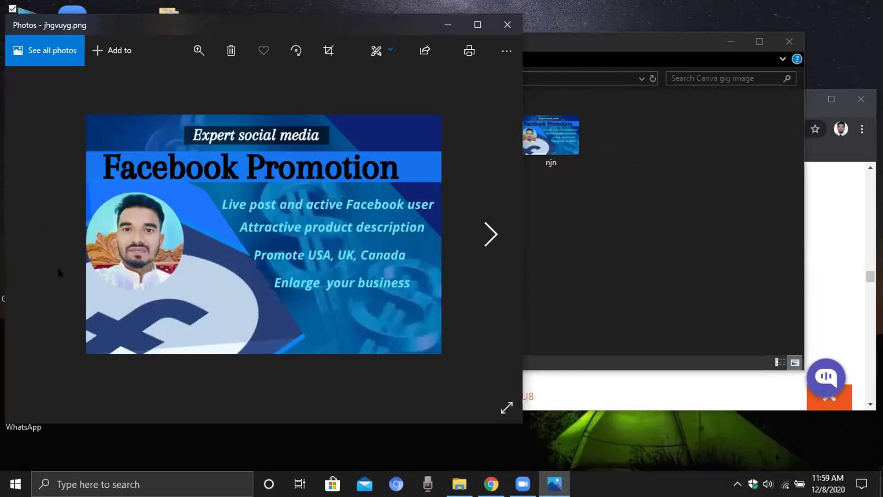
# - Step through the student's gig images in Photos, then open image32.png from the Canva gig image folder
pyautogui.press('Left')
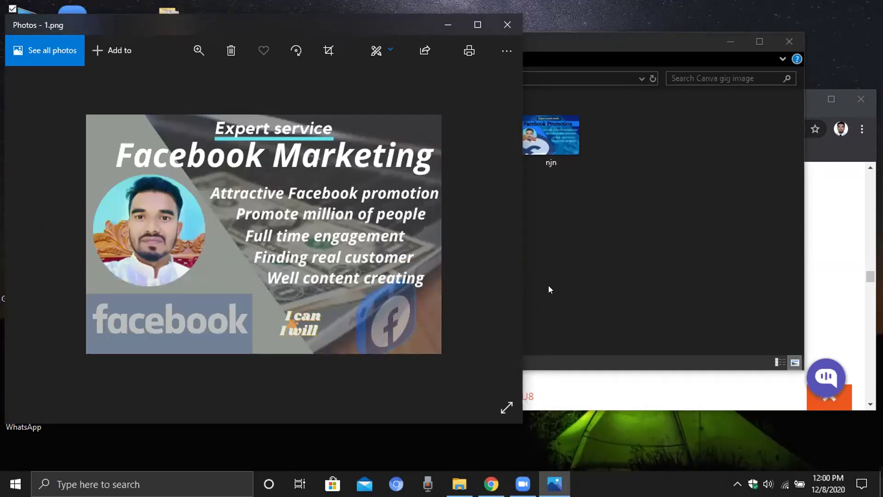
pyautogui.press('Right')
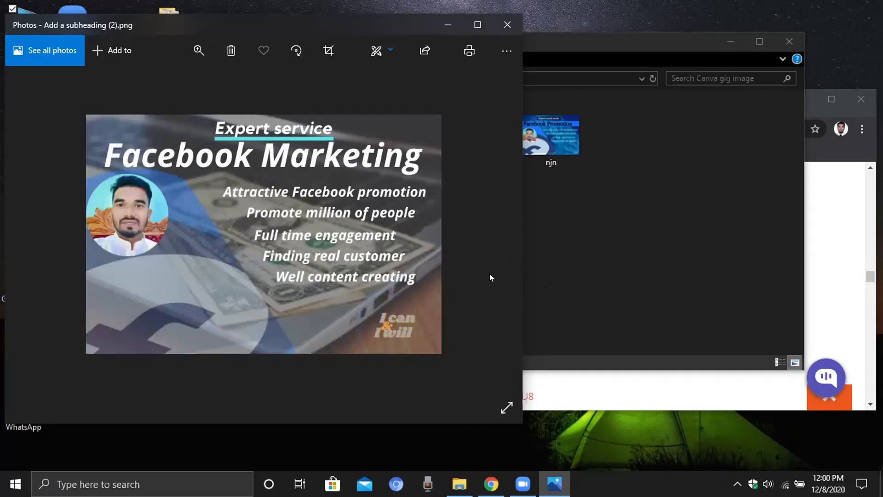
pyautogui.press('Right')
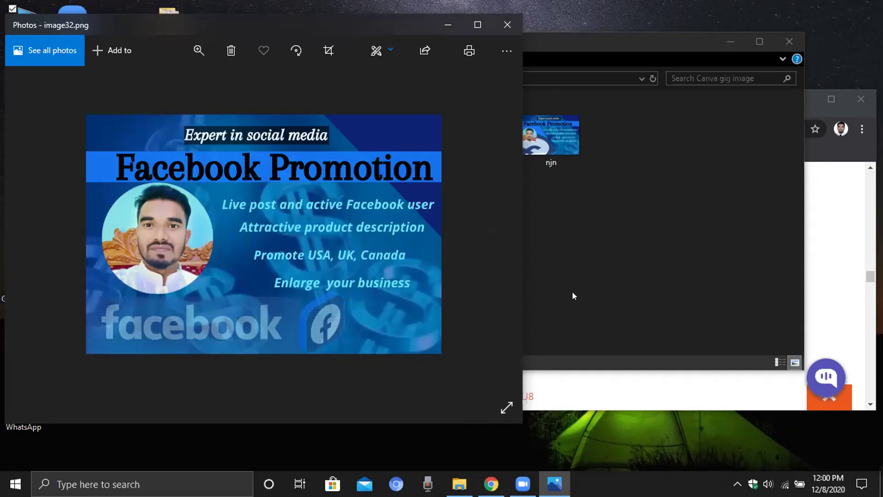
pyautogui.hotkey('alt', 'Tab')
pyautogui.click(416, 141)
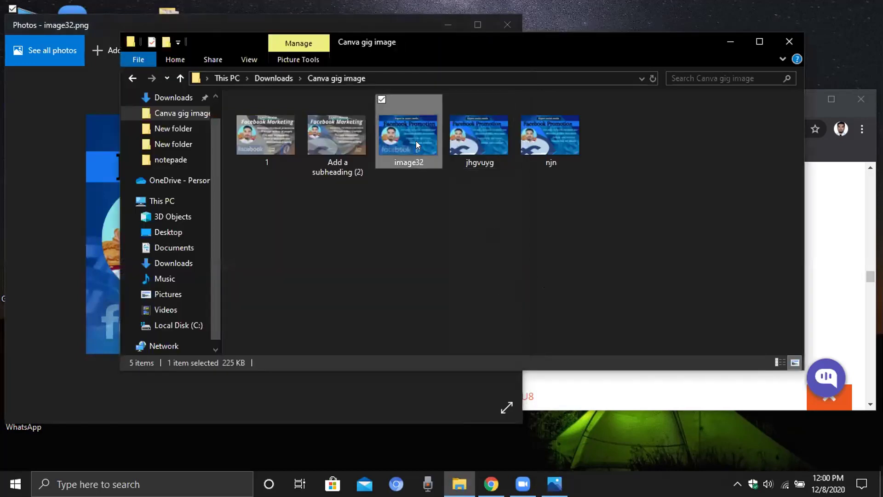
pyautogui.doubleClick(416, 141)
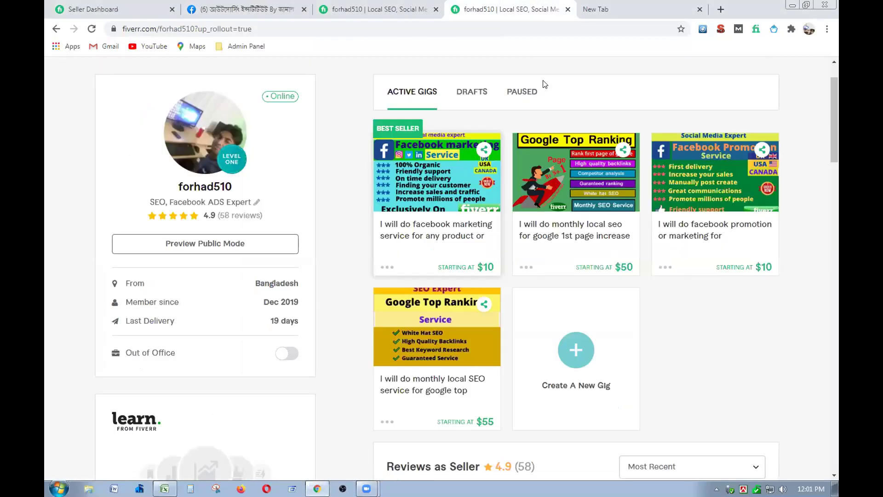
# - Open the 'I will do monthly local seo for google 1st page' gig and scroll its image gallery
pyautogui.click(571, 188)
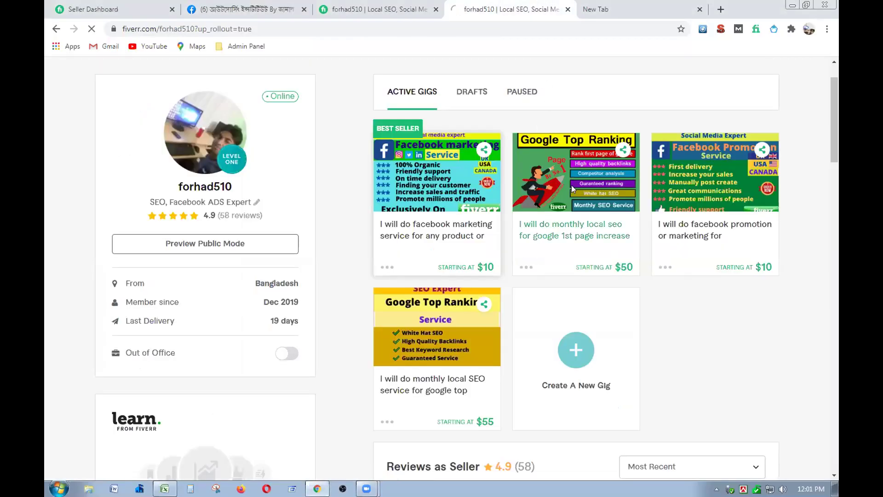
pyautogui.scroll(-5, 373, 298)
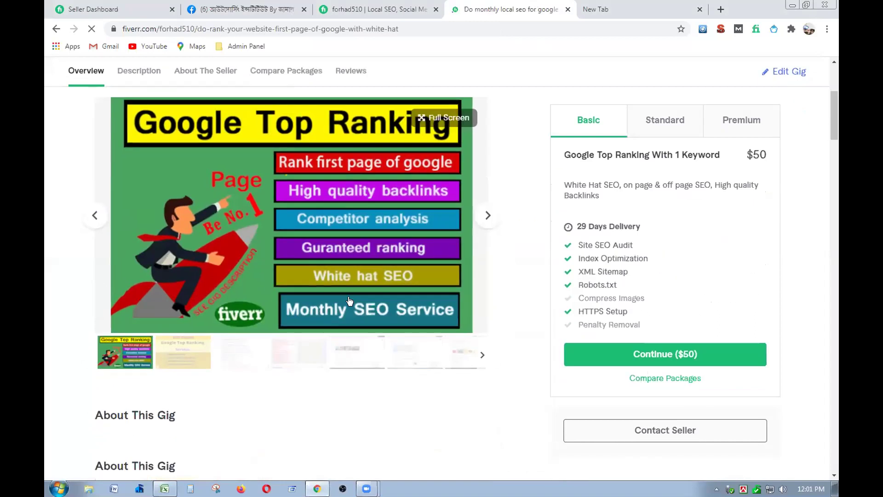
pyautogui.scroll(4, 337, 301)
pyautogui.scroll(-2, 337, 302)
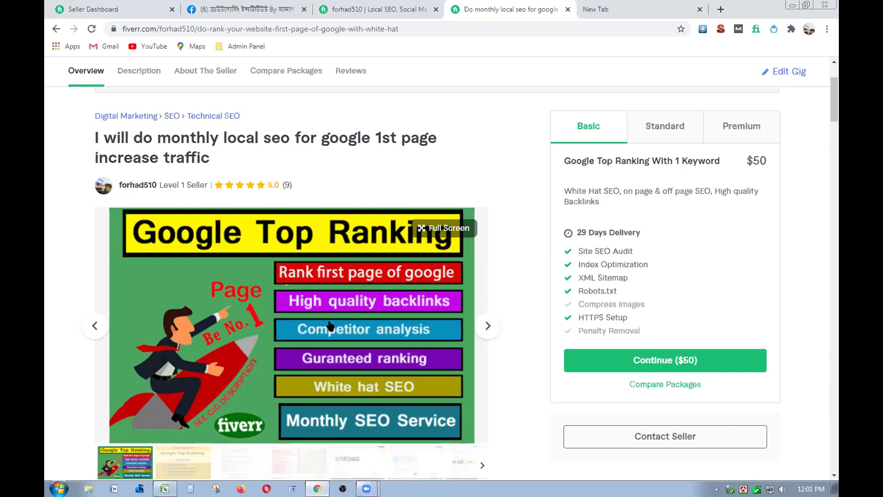
pyautogui.scroll(-5, 332, 322)
pyautogui.scroll(5, 352, 305)
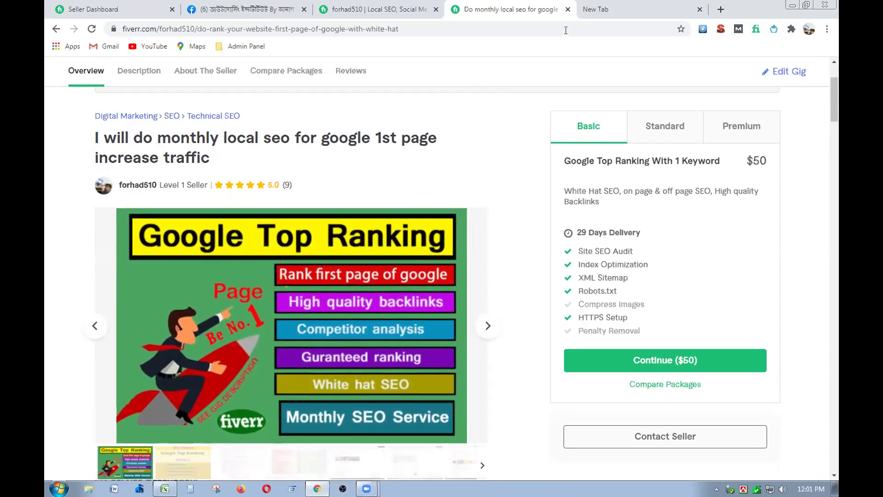
# - Close the SEO gig tab and the empty new tab, returning to the Fiverr seller dashboard
pyautogui.click(568, 9)
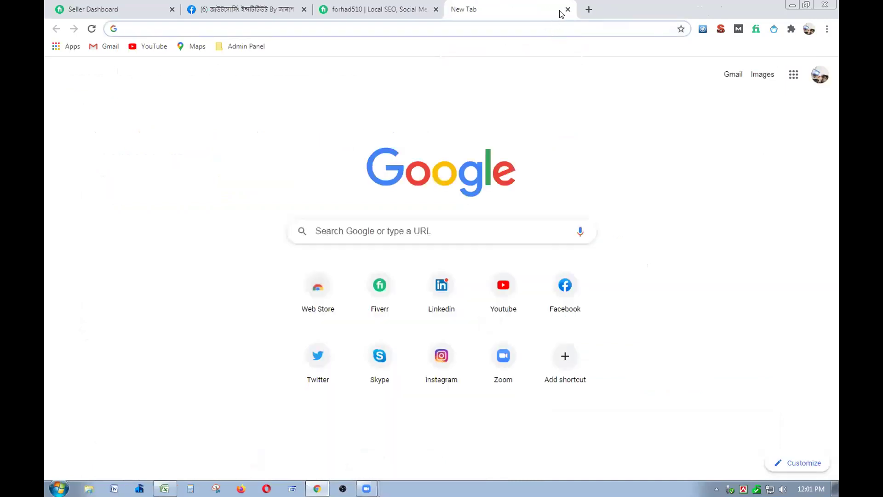
pyautogui.click(567, 9)
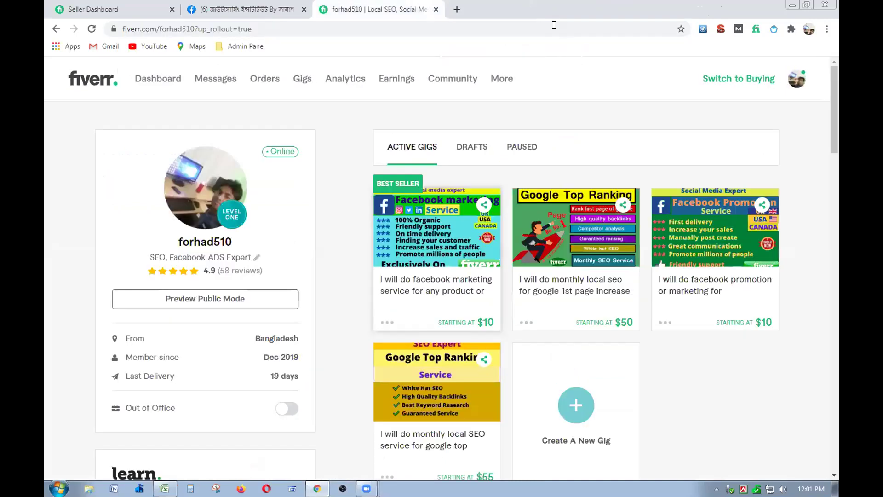
pyautogui.click(457, 9)
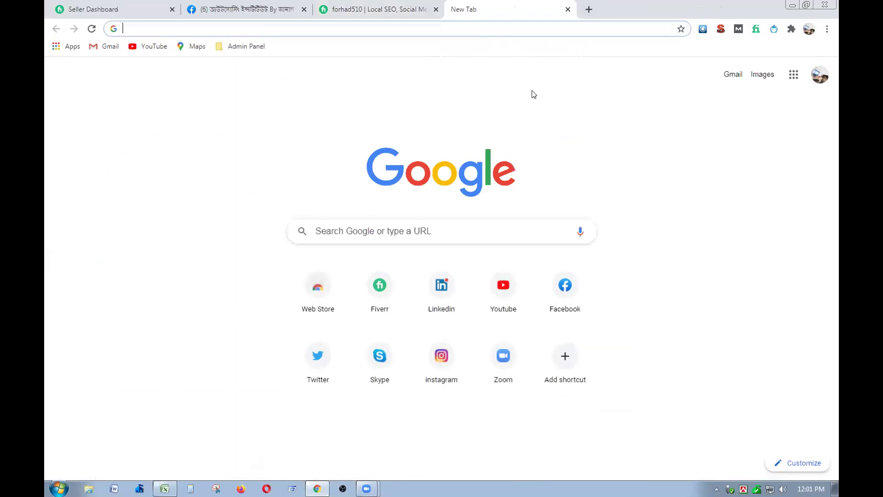
pyautogui.click(138, 7)
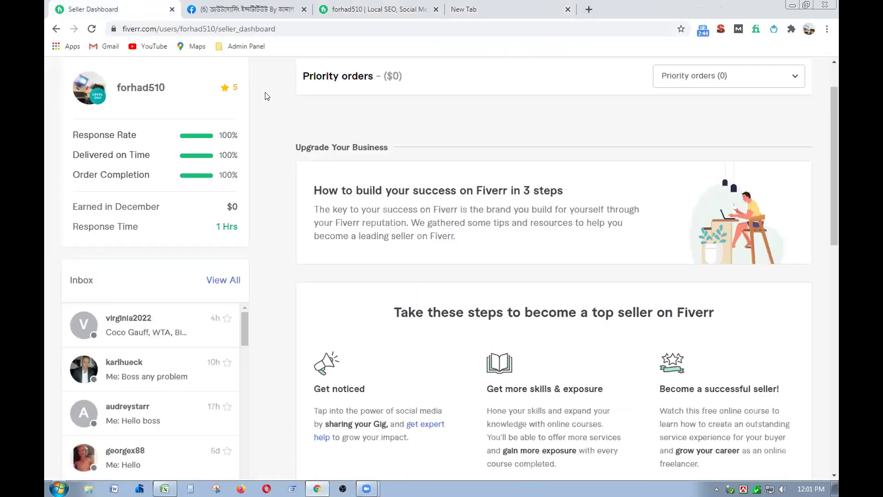
pyautogui.scroll(1, 270, 105)
# - Switch to the Facebook group and scroll through its pending student posts
pyautogui.hotkey('ctrl', 'Tab')
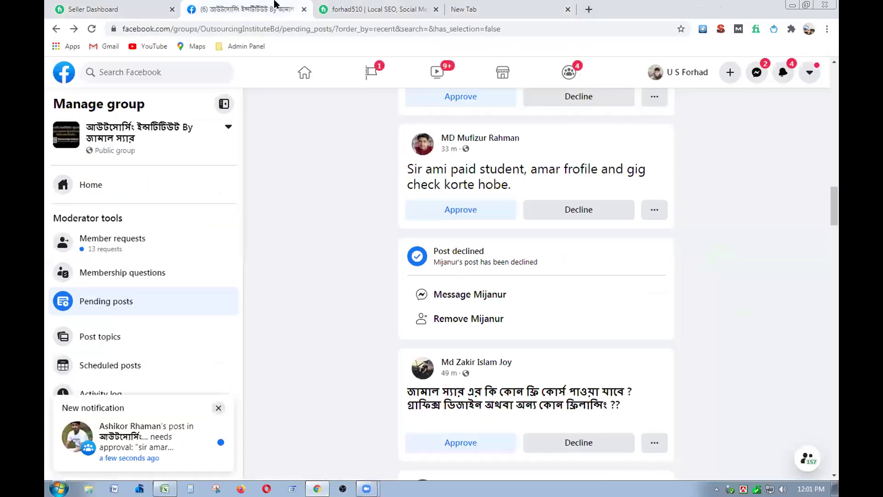
pyautogui.scroll(-4, 382, 216)
pyautogui.scroll(18, 373, 206)
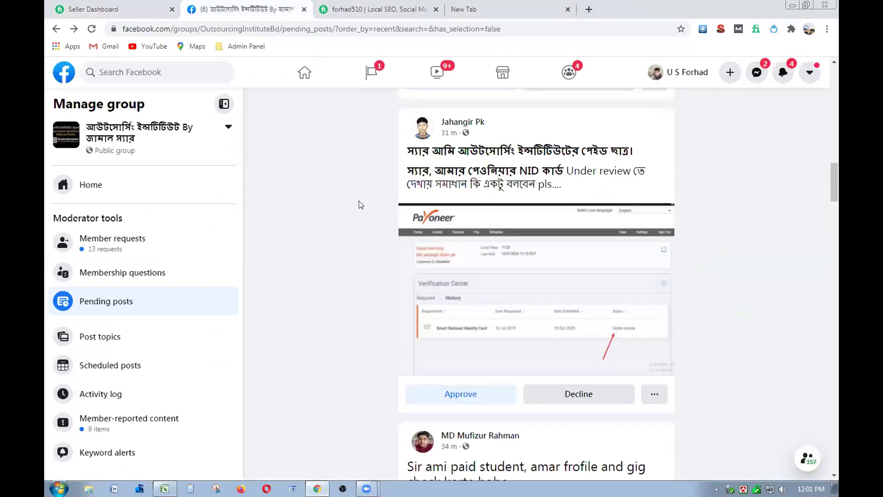
pyautogui.scroll(-8, 368, 196)
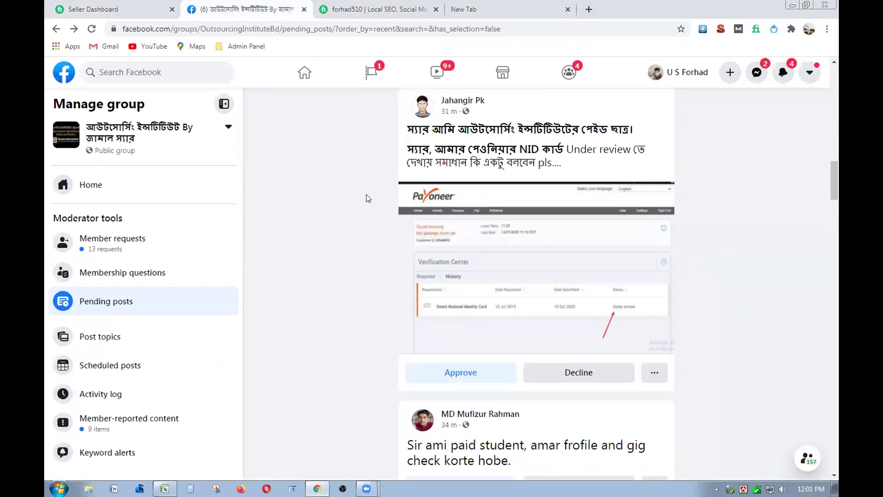
pyautogui.scroll(-5, 363, 202)
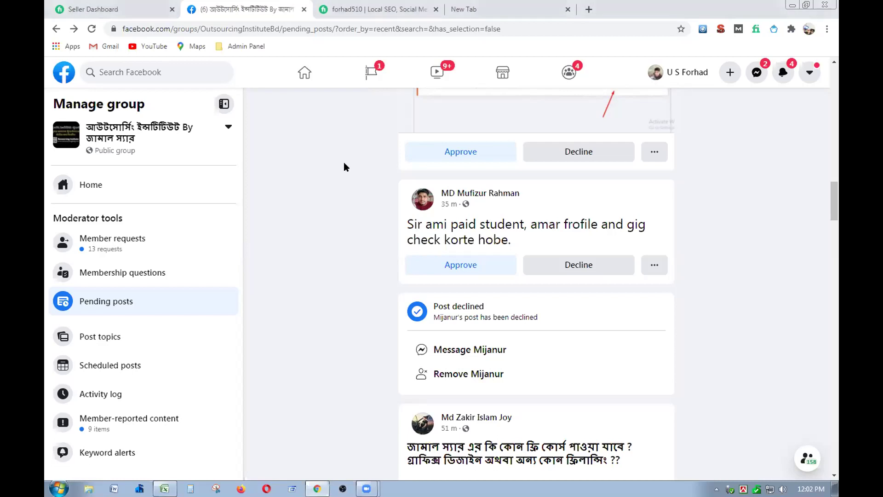
# - Open and reload the seller's 'facebook marketing service' gig page from the profile
pyautogui.click(375, 6)
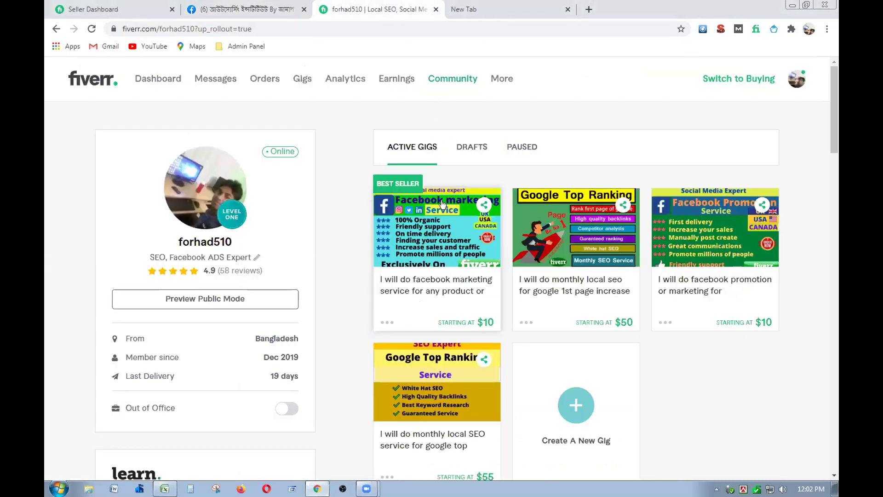
pyautogui.click(446, 226)
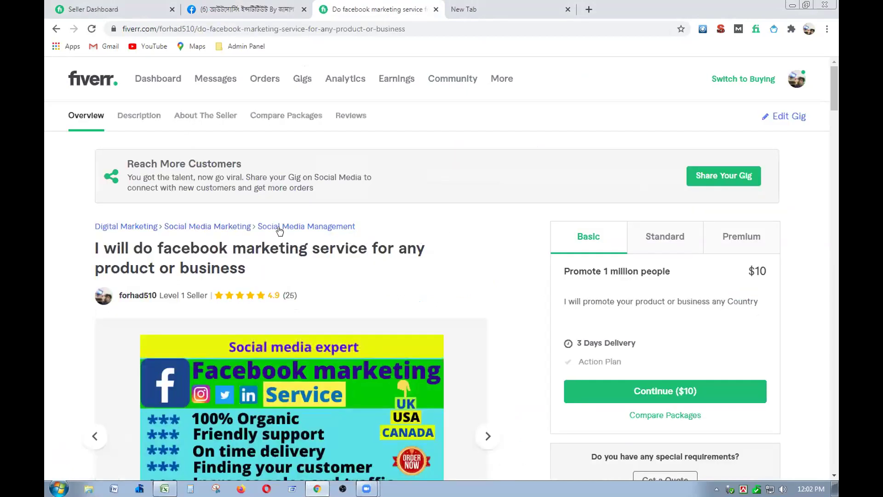
pyautogui.click(91, 29)
# - Show Active orders on the Seller Dashboard, revealing two incomplete orders
pyautogui.click(154, 8)
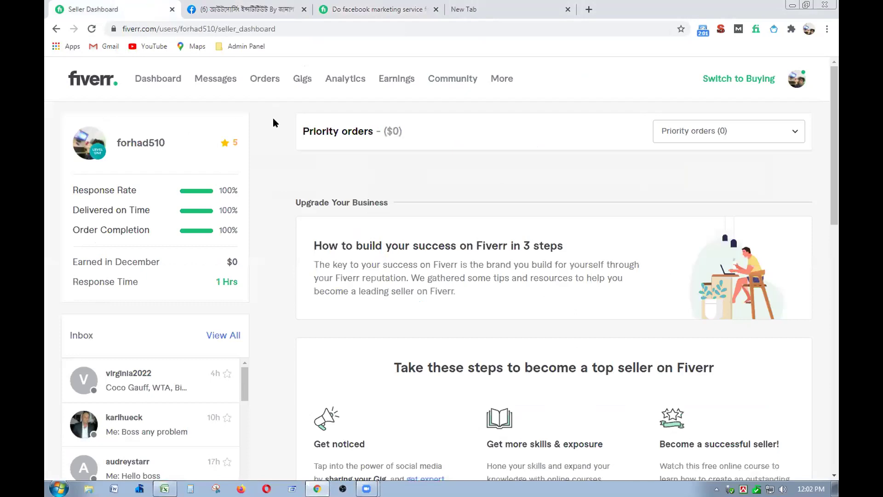
pyautogui.click(791, 134)
pyautogui.click(714, 194)
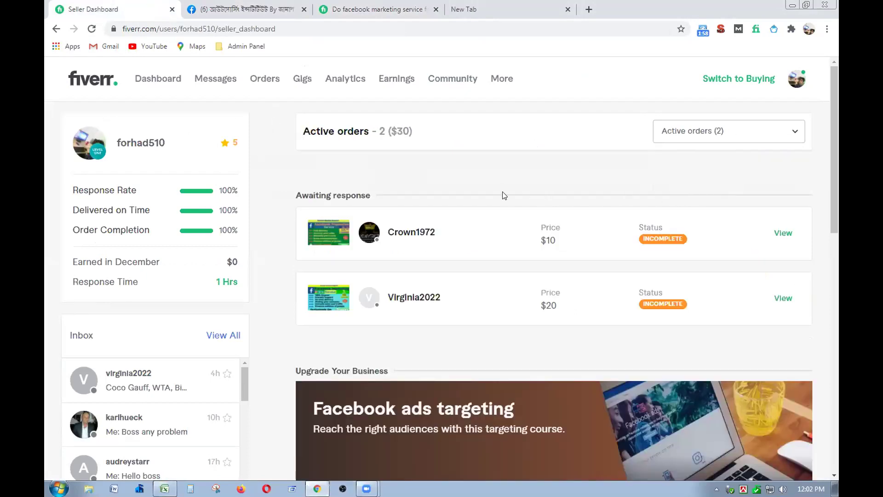
# - Review the reloaded Facebook marketing gig (Basic $10, 3-day delivery), then move to the Facebook group's pending posts
pyautogui.click(401, 9)
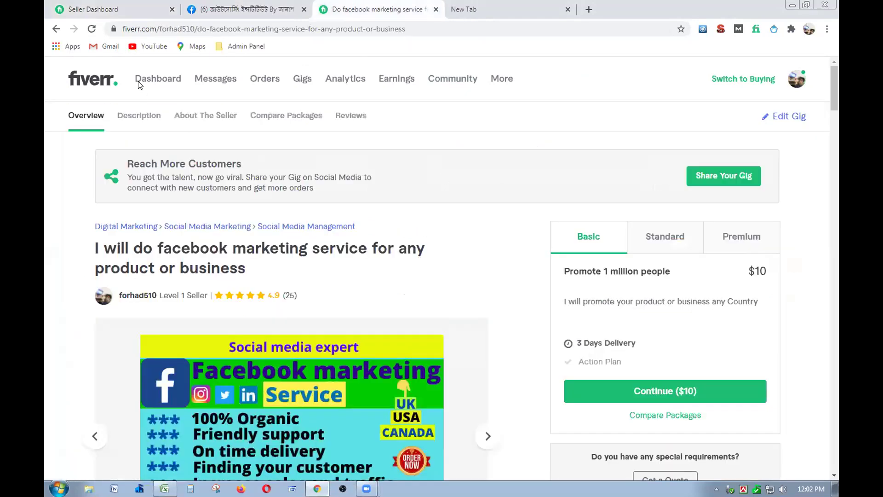
pyautogui.click(92, 29)
pyautogui.scroll(-3, 397, 211)
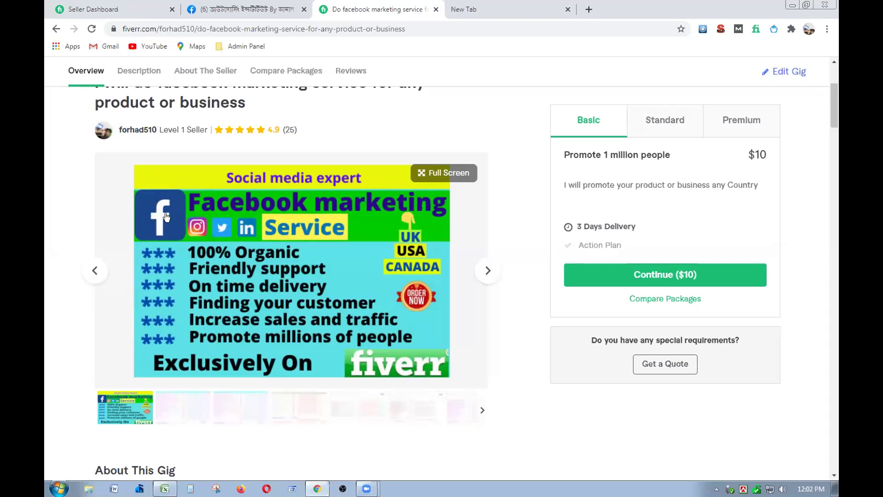
pyautogui.scroll(4, 167, 217)
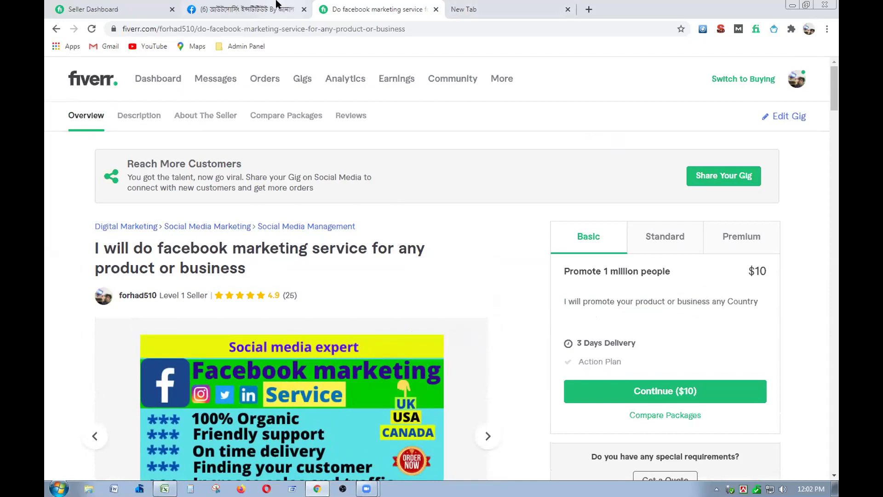
pyautogui.click(277, 7)
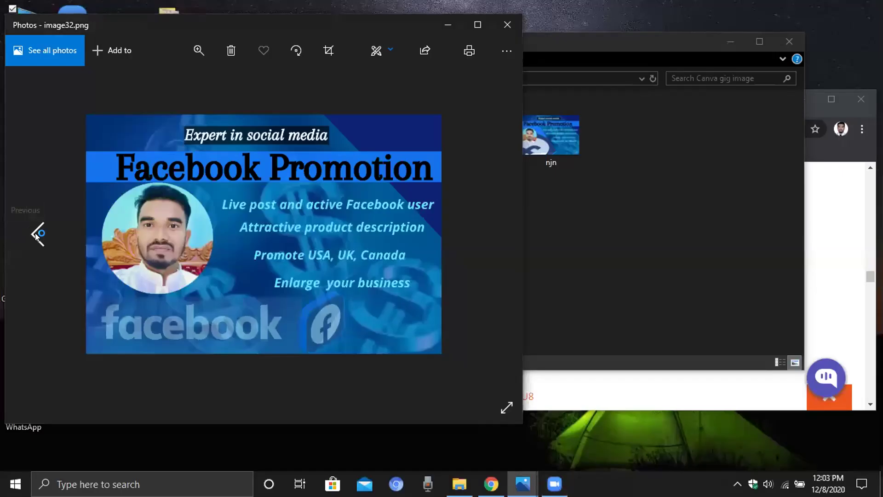
# - Step back two images in Photos to the first Facebook Marketing gig design
pyautogui.click(37, 235)
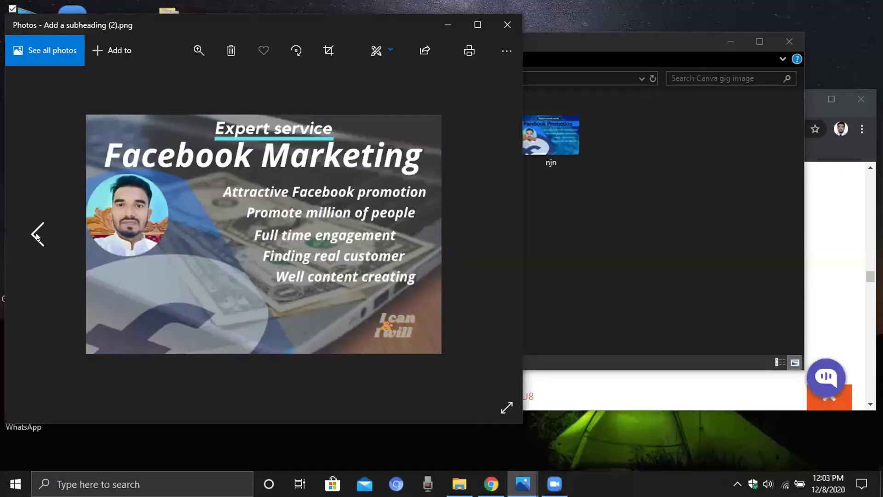
pyautogui.click(36, 236)
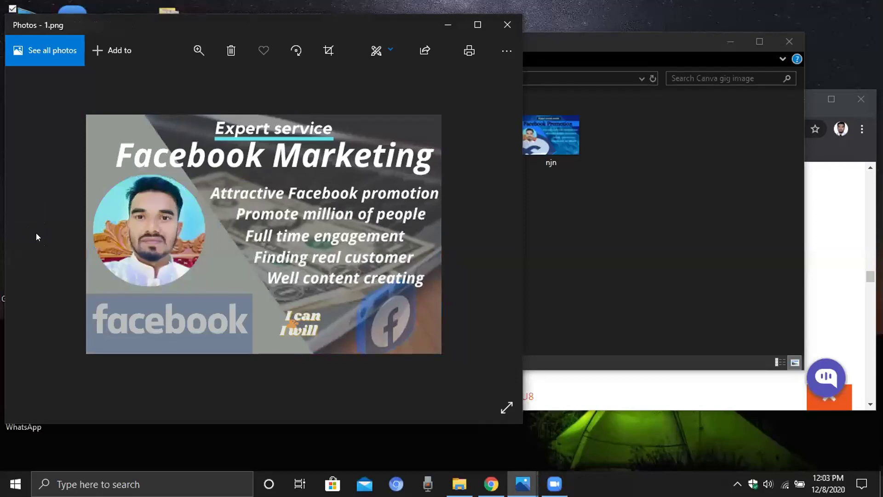
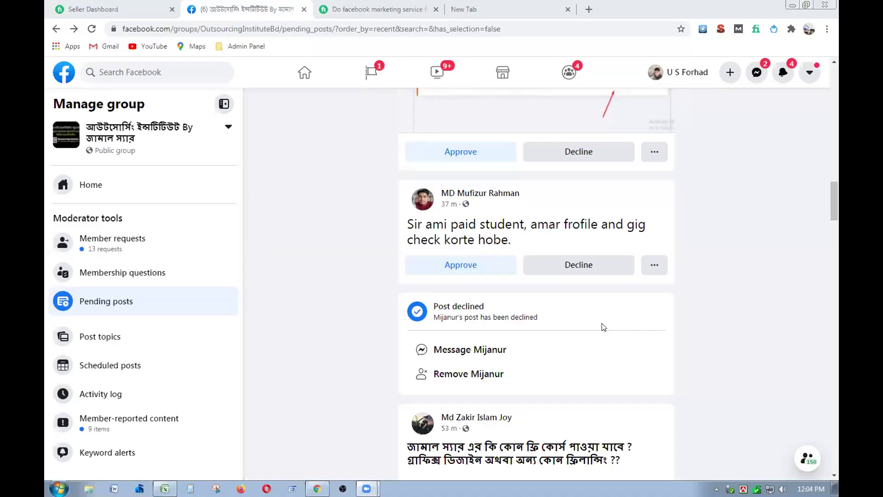
# - Close the Messenger chat window covering Facebook's group Pending posts queue
pyautogui.scroll(5, 418, 252)
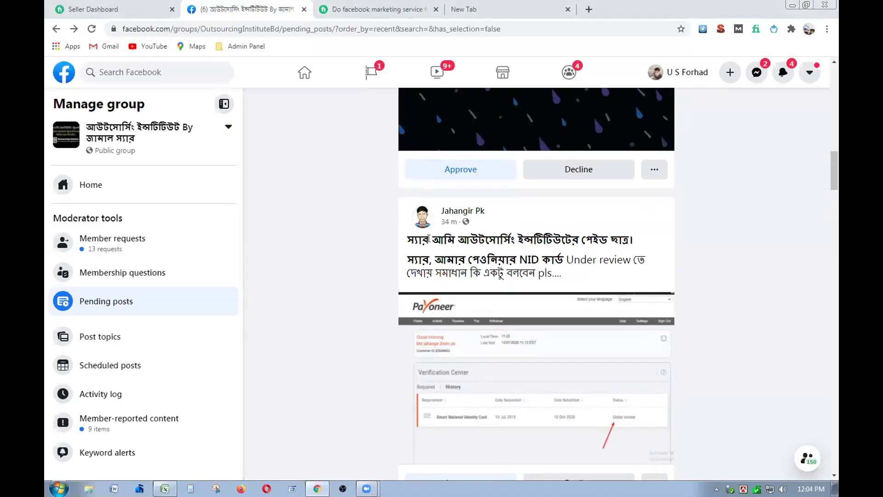
pyautogui.scroll(7, 429, 239)
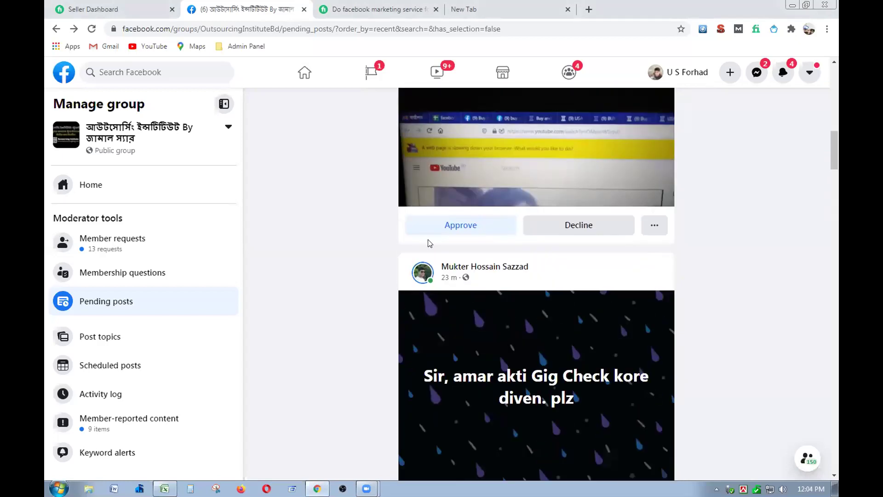
pyautogui.scroll(-3, 419, 292)
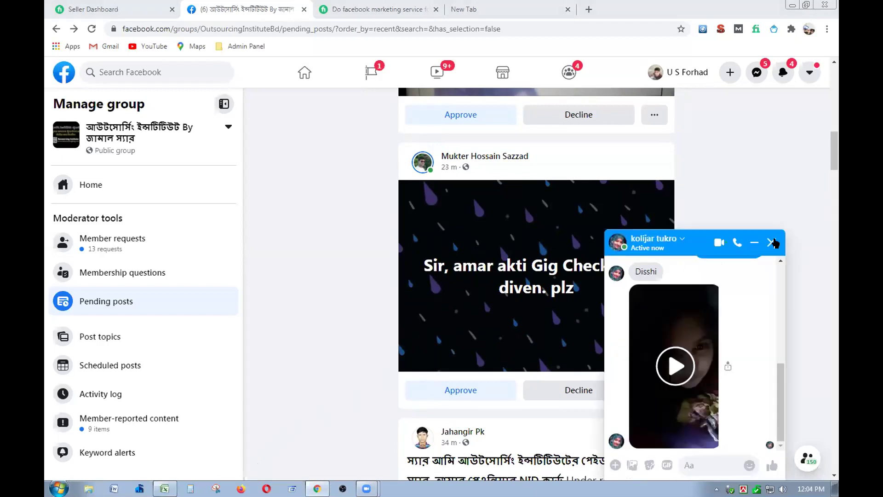
pyautogui.click(771, 243)
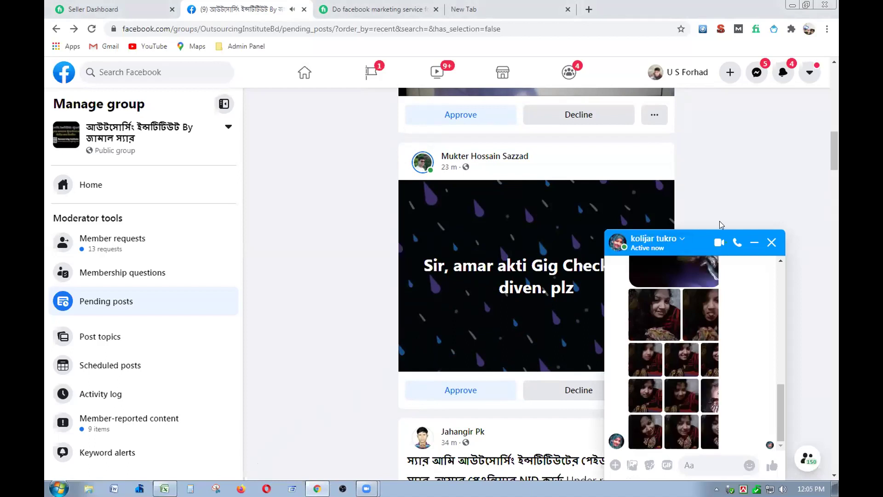
pyautogui.click(772, 242)
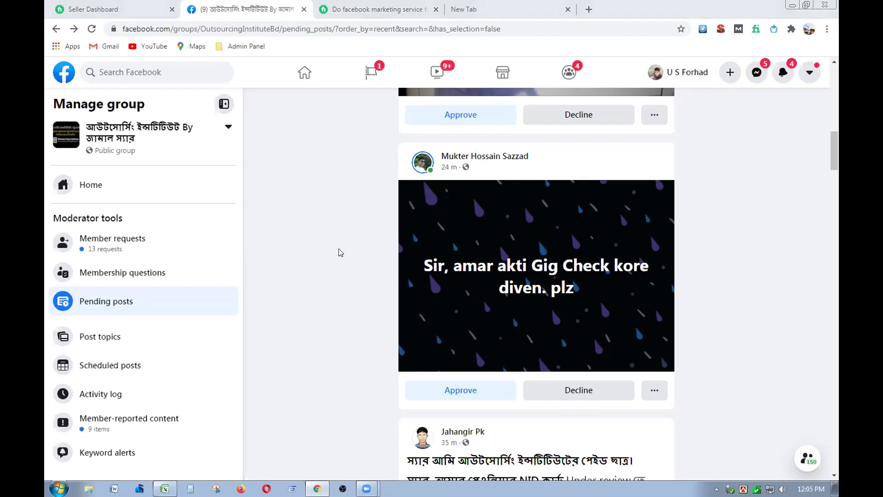
# - Decline the raindrop-image pending post that asks for a gig check
pyautogui.click(554, 389)
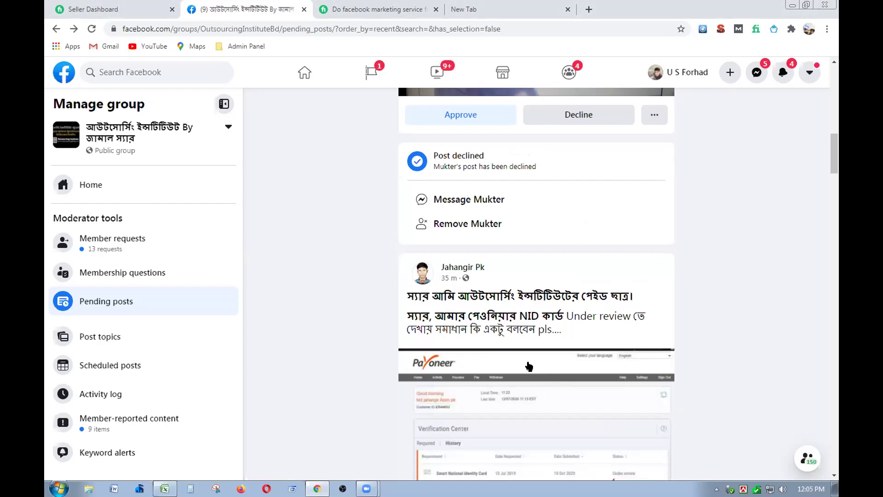
pyautogui.scroll(5, 528, 360)
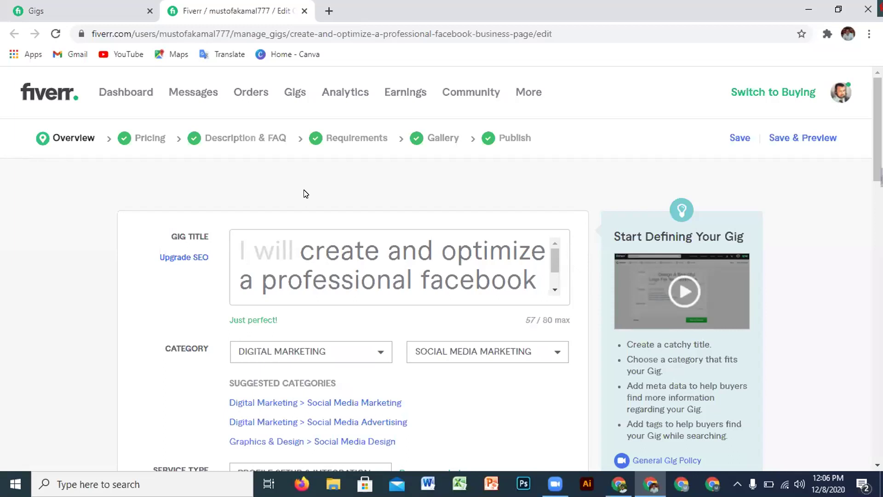
pyautogui.click(274, 234)
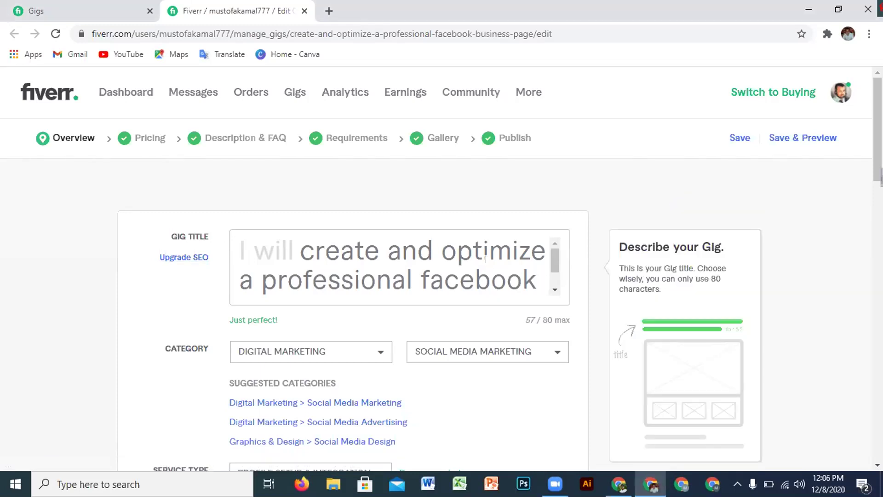
pyautogui.click(377, 279)
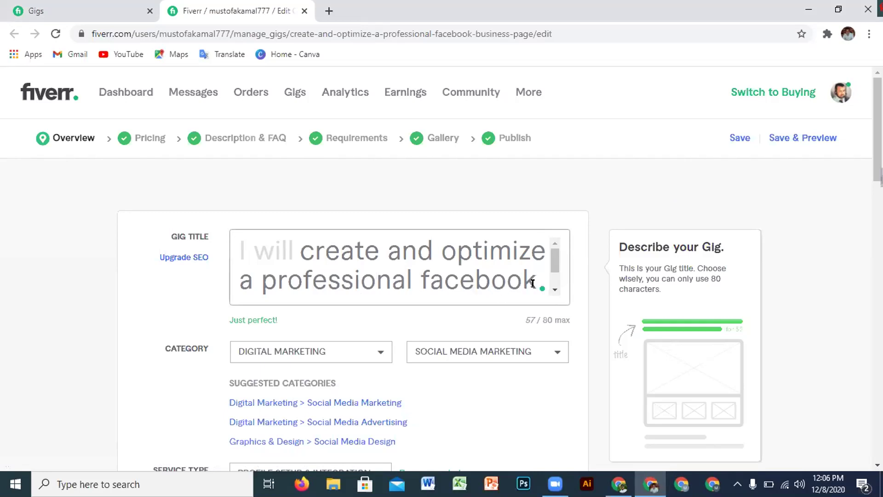
pyautogui.moveTo(464, 274)
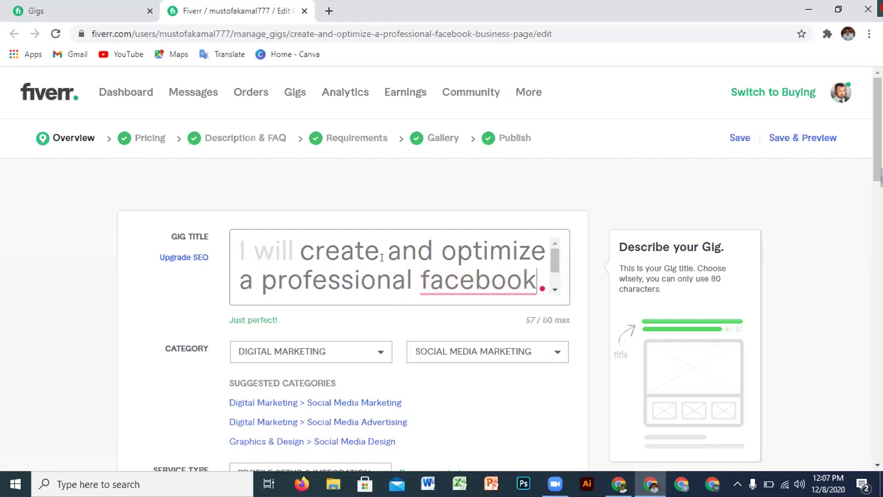
pyautogui.scroll(-1, 382, 257)
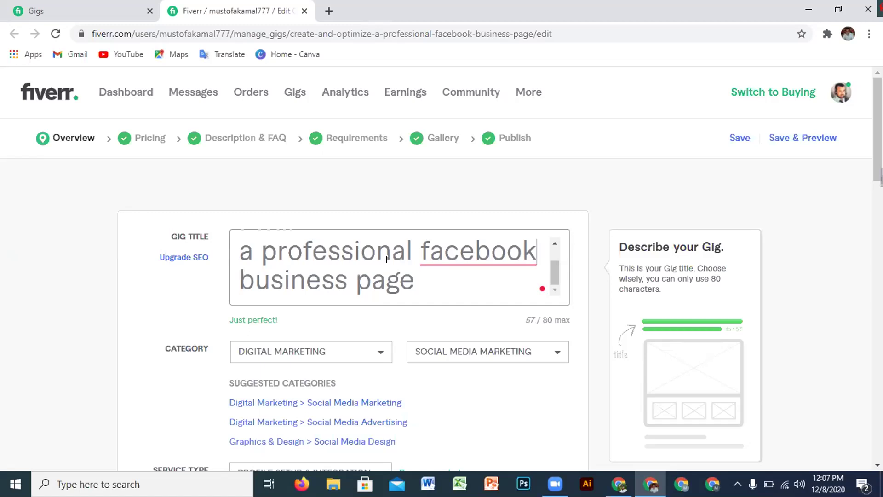
pyautogui.scroll(-4, 387, 259)
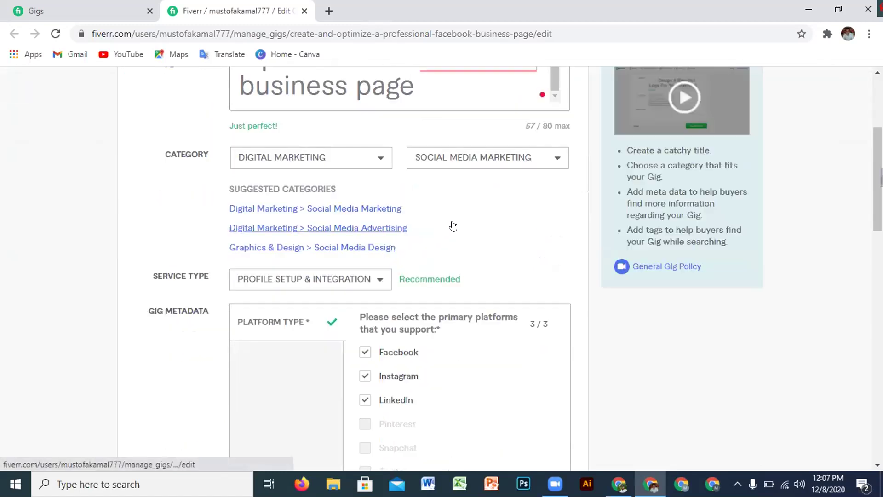
pyautogui.scroll(-5, 453, 226)
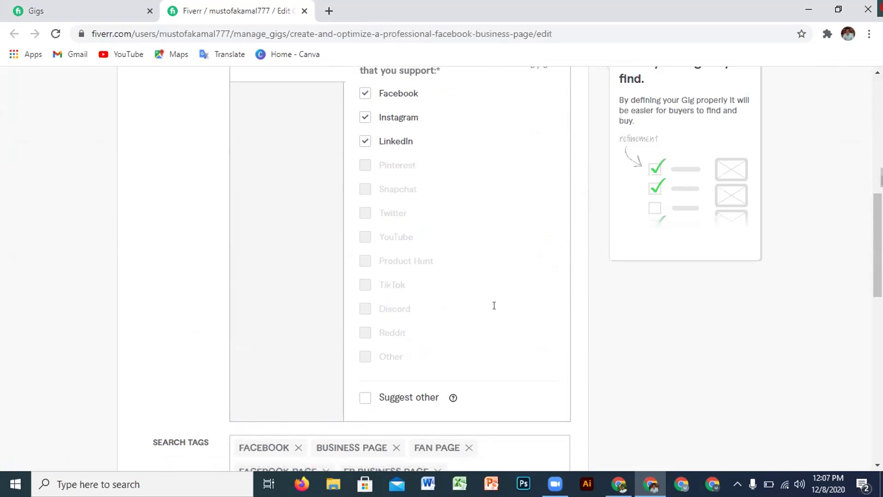
pyautogui.scroll(-10, 487, 318)
pyautogui.scroll(-4, 482, 325)
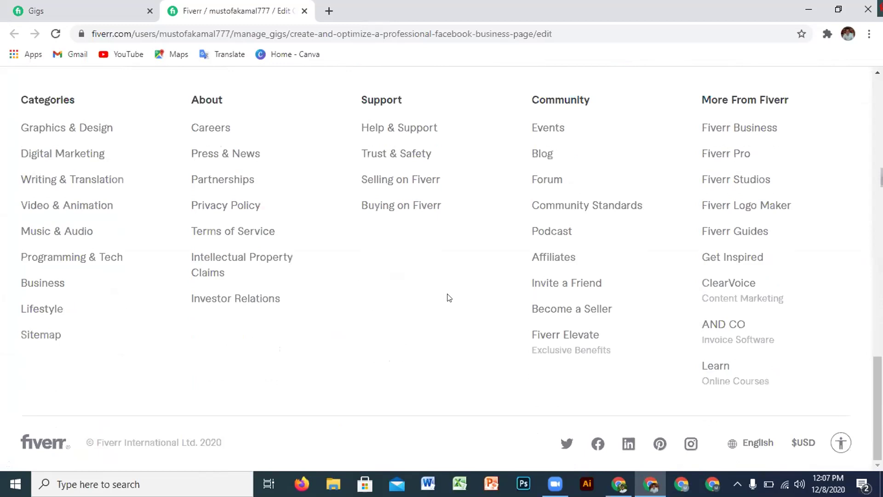
pyautogui.scroll(4, 448, 296)
pyautogui.scroll(4, 449, 295)
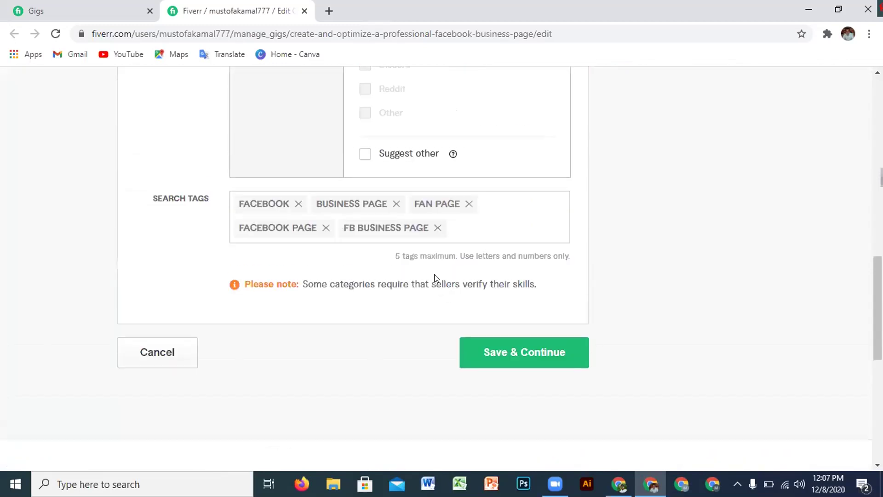
# - Save the gig overview and review the STANDARD package on Scope & Pricing
pyautogui.moveTo(434, 276)
pyautogui.click(496, 346)
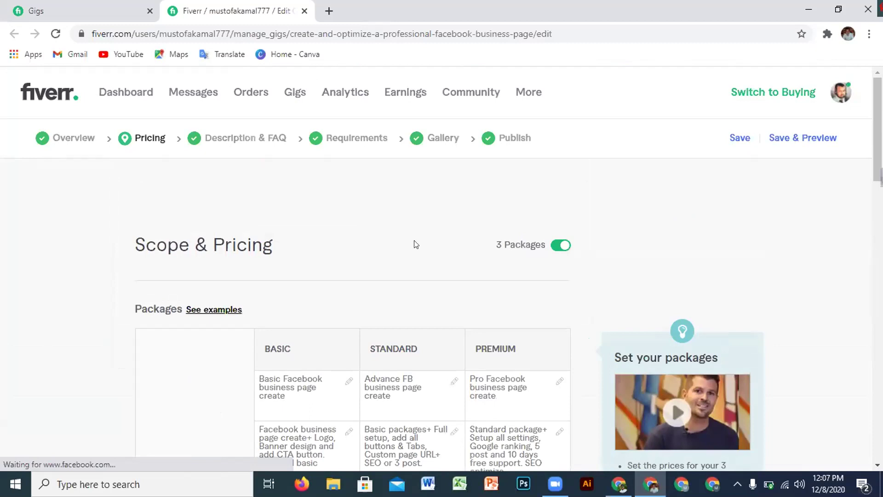
pyautogui.scroll(-3, 384, 220)
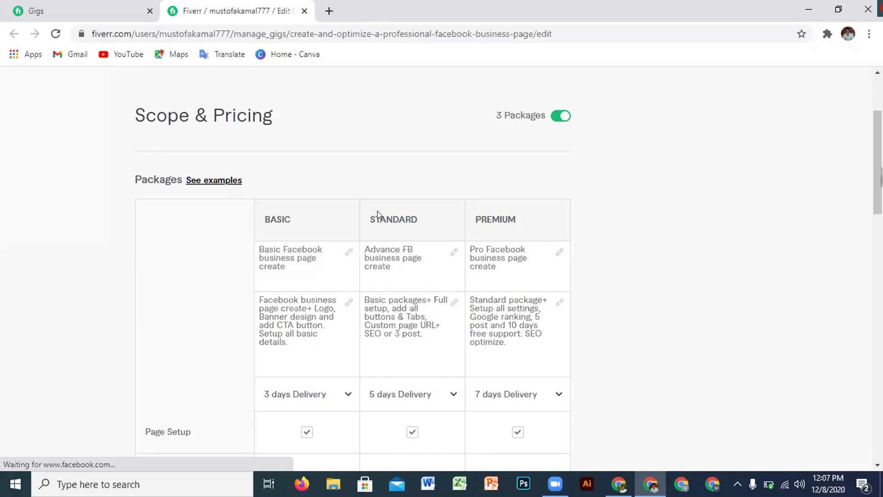
pyautogui.moveTo(419, 220); pyautogui.dragTo(369, 214)
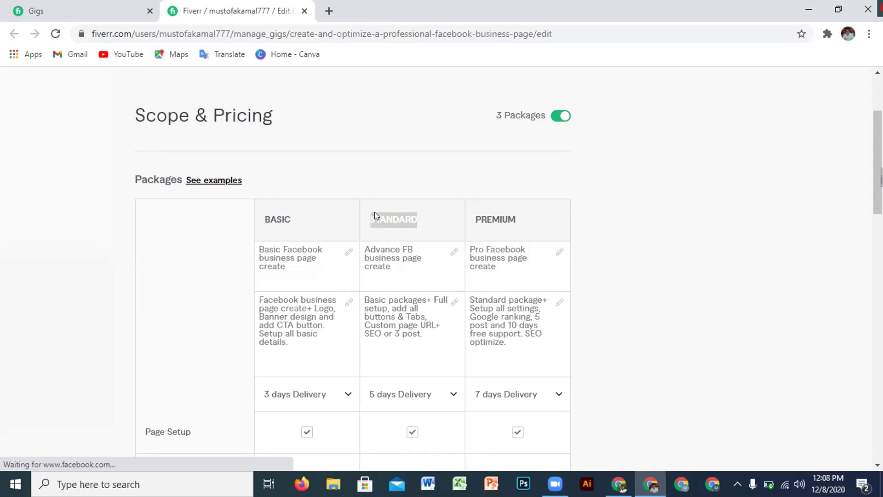
pyautogui.click(374, 213)
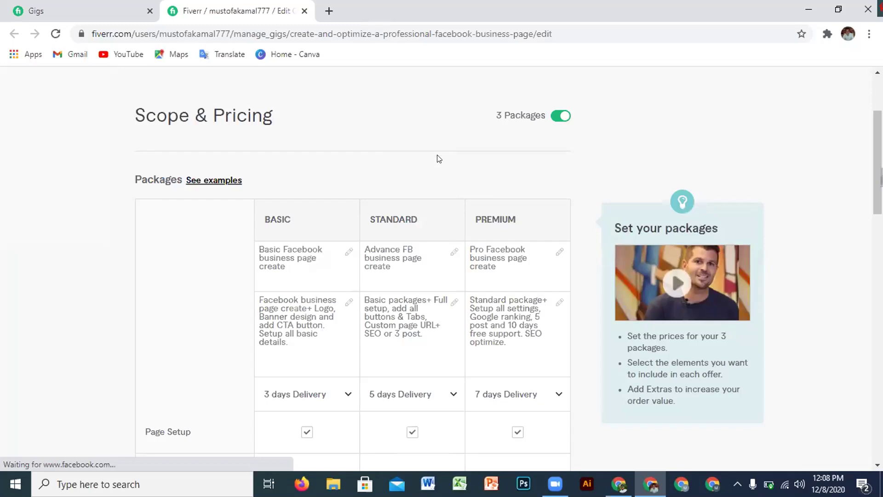
pyautogui.scroll(-3, 414, 170)
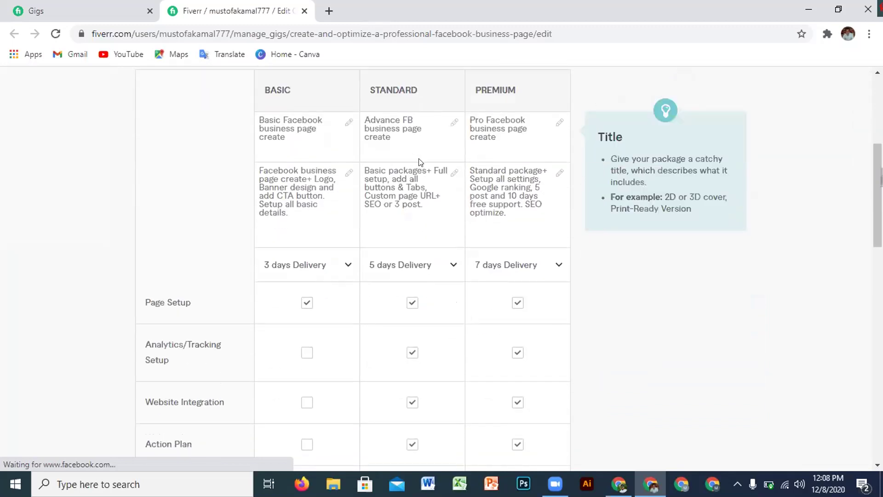
# - Edit the Standard package title and look over the package table
pyautogui.click(399, 134)
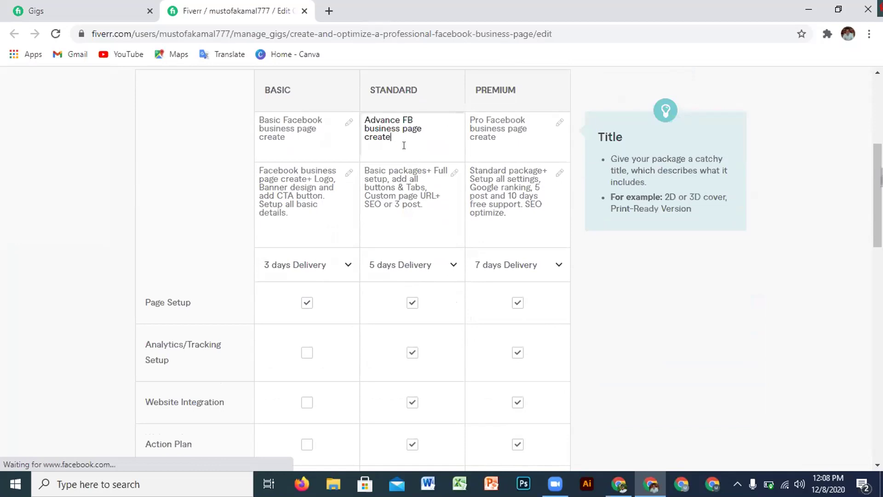
pyautogui.scroll(-4, 404, 147)
pyautogui.scroll(-3, 432, 180)
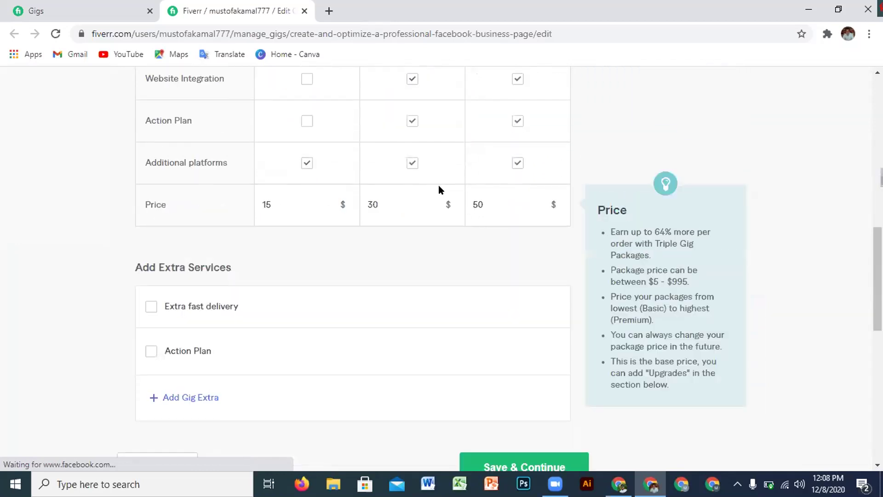
pyautogui.scroll(-4, 441, 239)
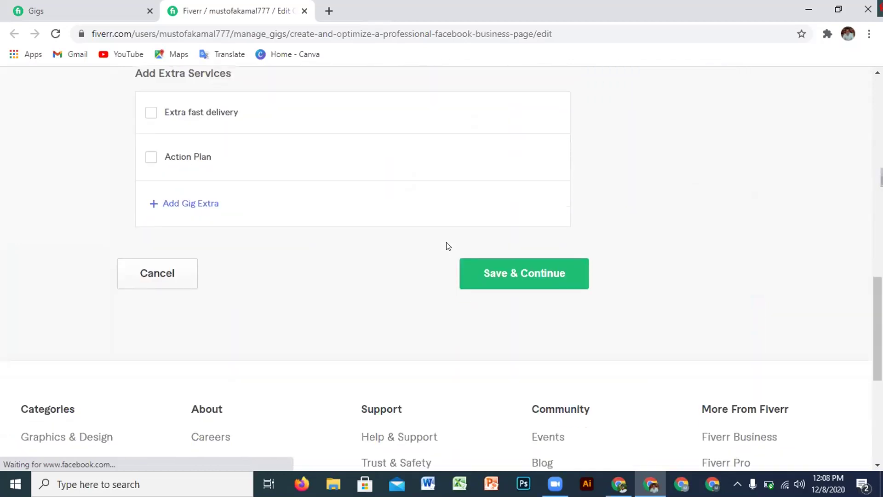
# - Save the $15/$30/$50 packages, review the 1091-character description, and switch to the Gigs tab
pyautogui.click(479, 274)
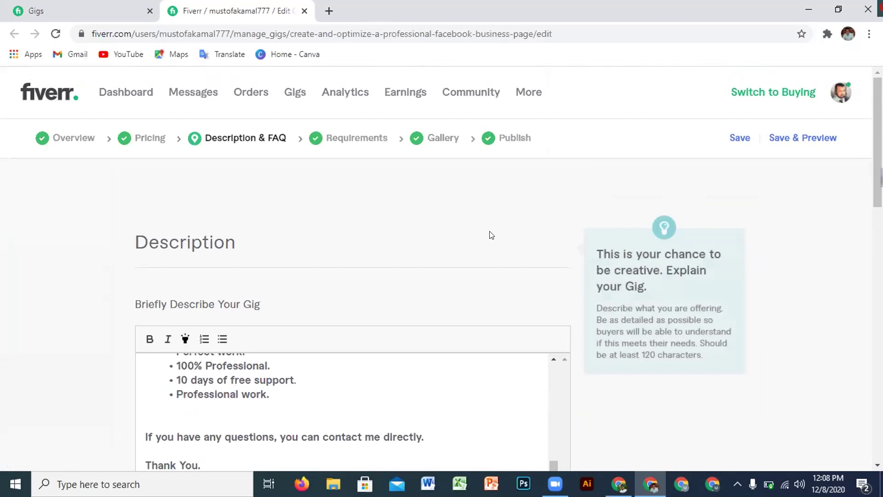
pyautogui.scroll(10, 357, 371)
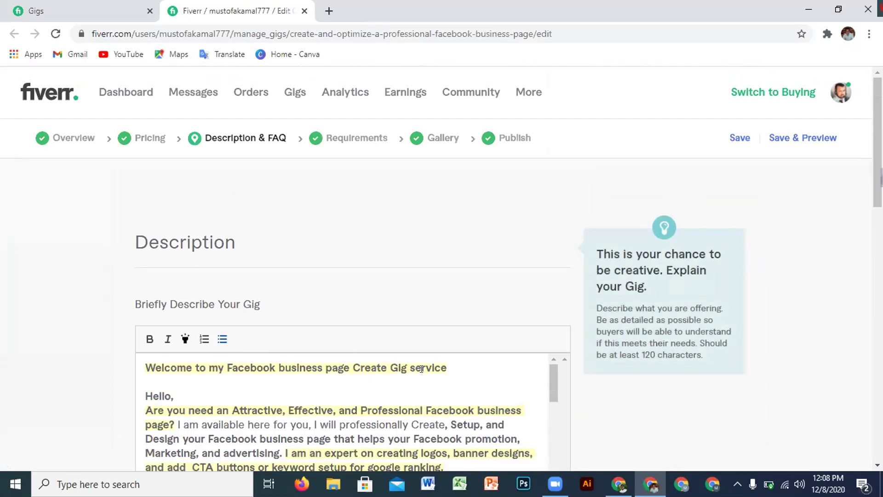
pyautogui.scroll(-4, 449, 306)
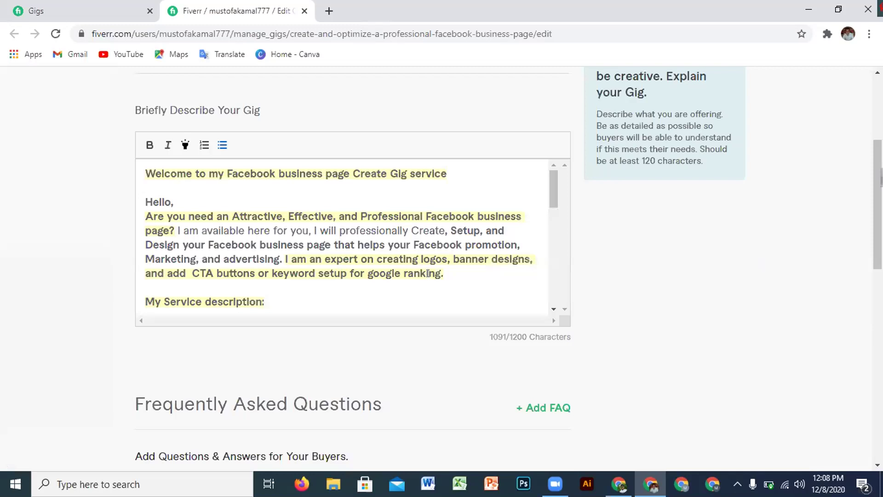
pyautogui.scroll(3, 413, 243)
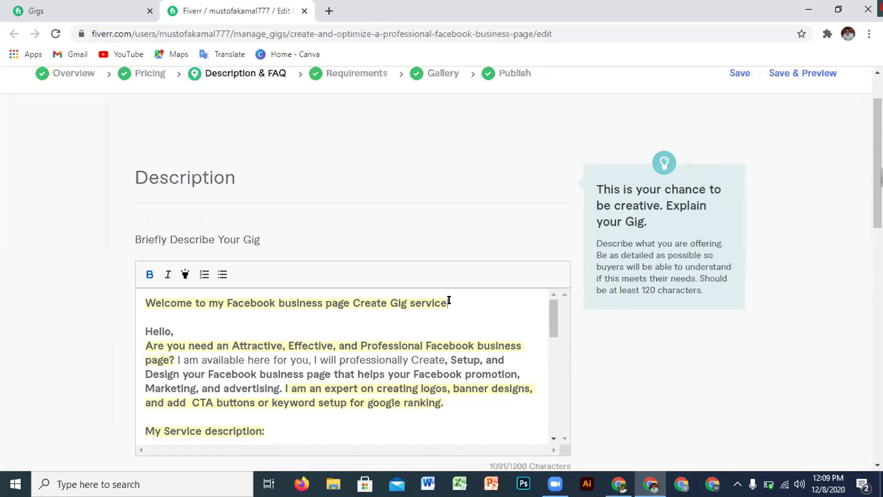
pyautogui.click(78, 7)
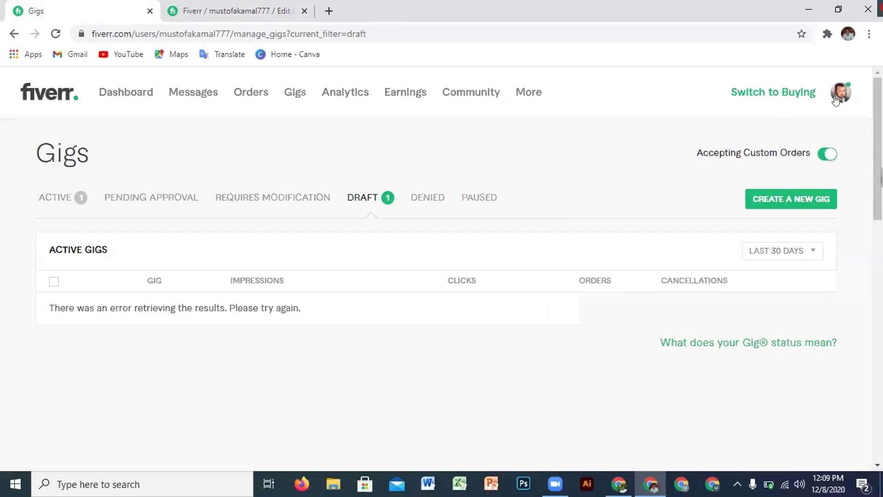
# - Return to the gig edit tab and read through the description text
pyautogui.click(254, 10)
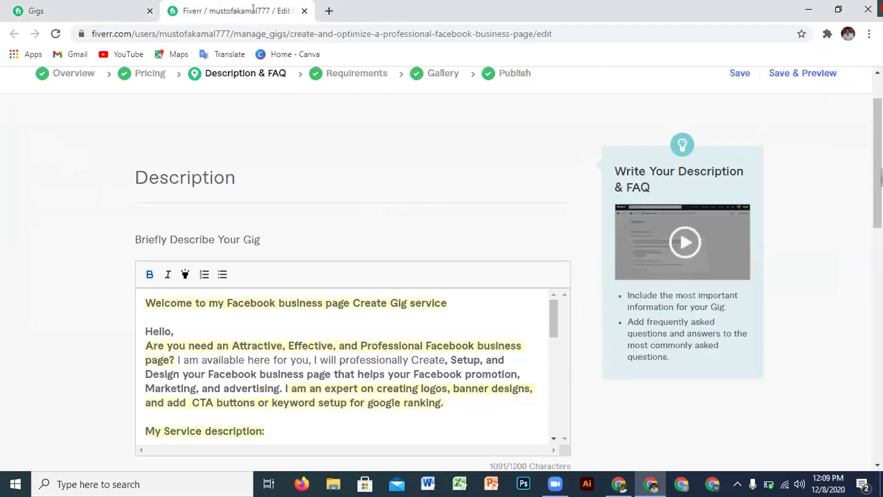
pyautogui.click(403, 331)
pyautogui.scroll(2, 404, 318)
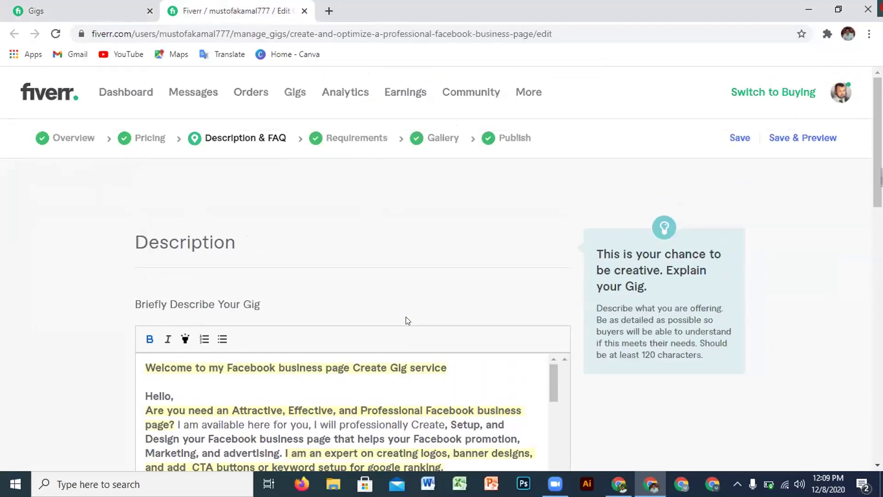
pyautogui.scroll(-3, 423, 356)
pyautogui.scroll(-1, 426, 351)
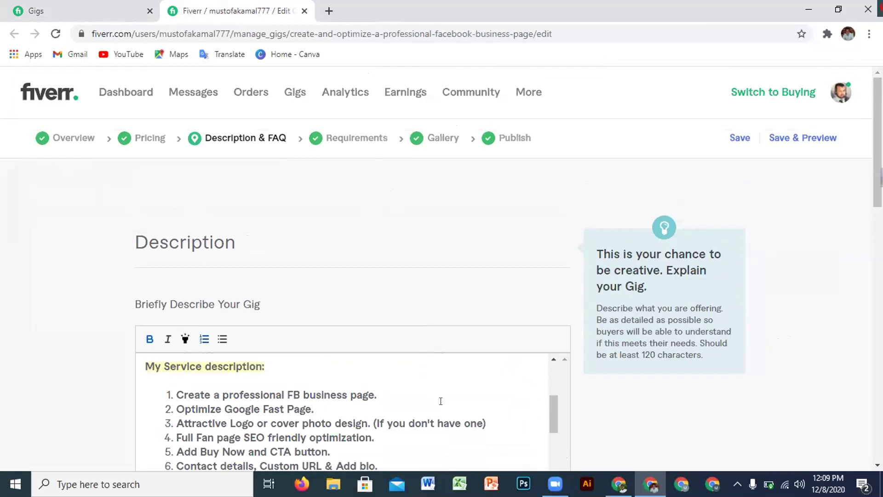
pyautogui.scroll(2, 438, 391)
pyautogui.scroll(3, 440, 393)
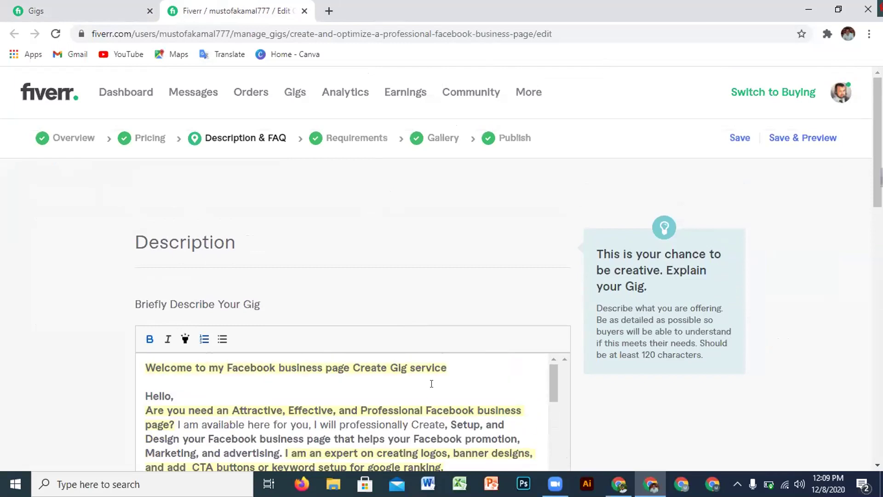
pyautogui.scroll(-3, 496, 271)
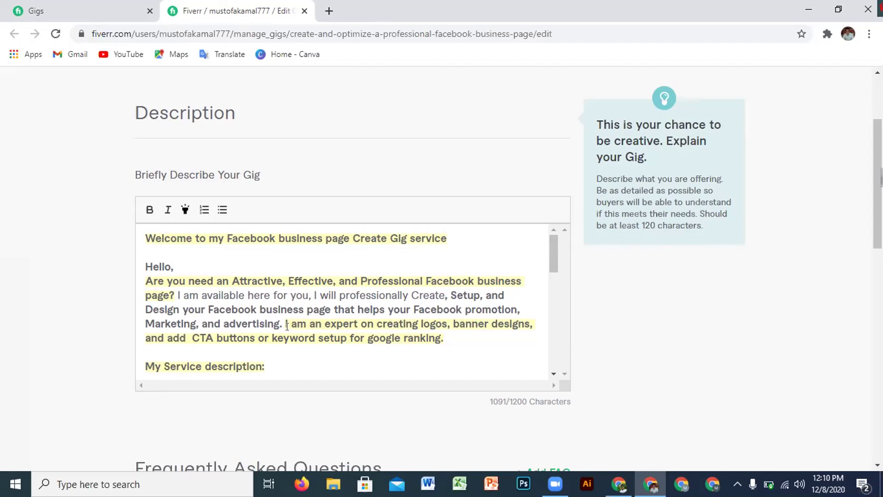
pyautogui.scroll(-1, 287, 326)
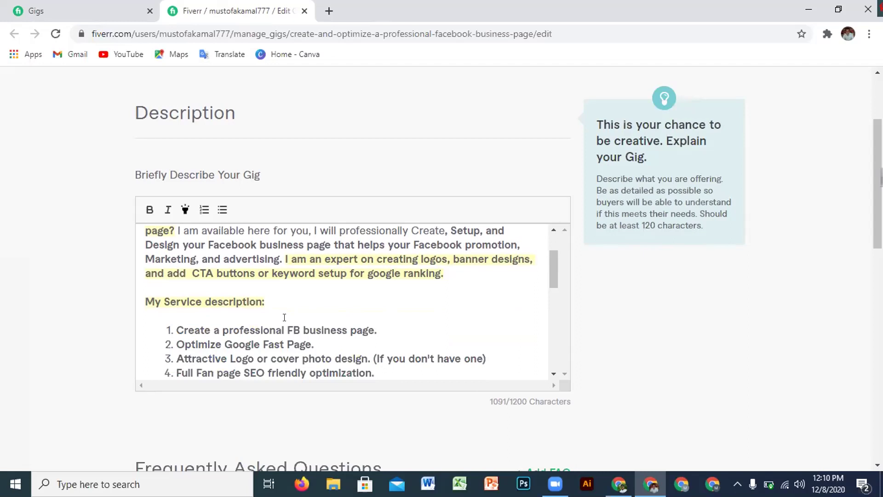
pyautogui.scroll(-2, 283, 316)
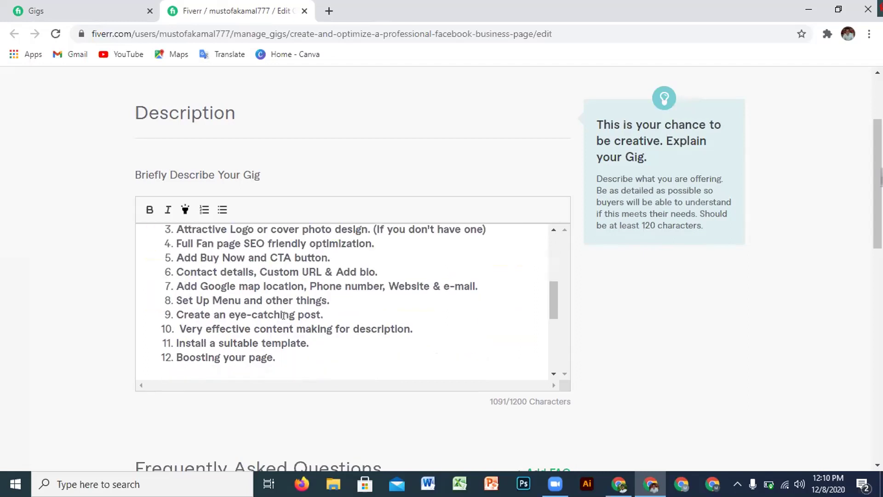
pyautogui.scroll(1, 283, 315)
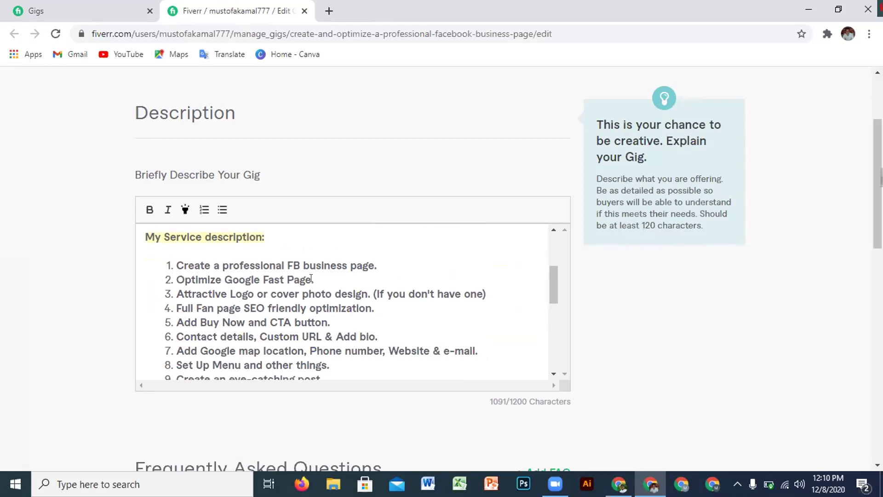
# - Check the 'Google Fast Page.' item and the closing 'Professional work.' bullet in the description
pyautogui.moveTo(311, 279); pyautogui.dragTo(224, 276)
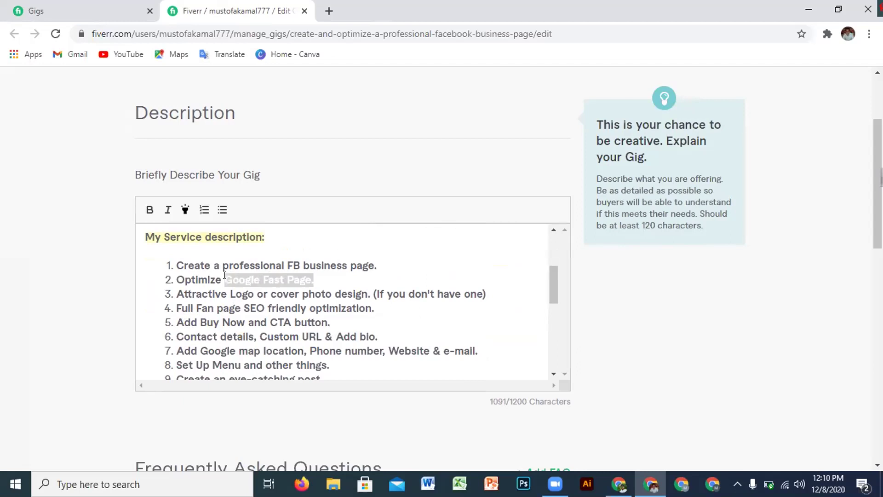
pyautogui.click(224, 276)
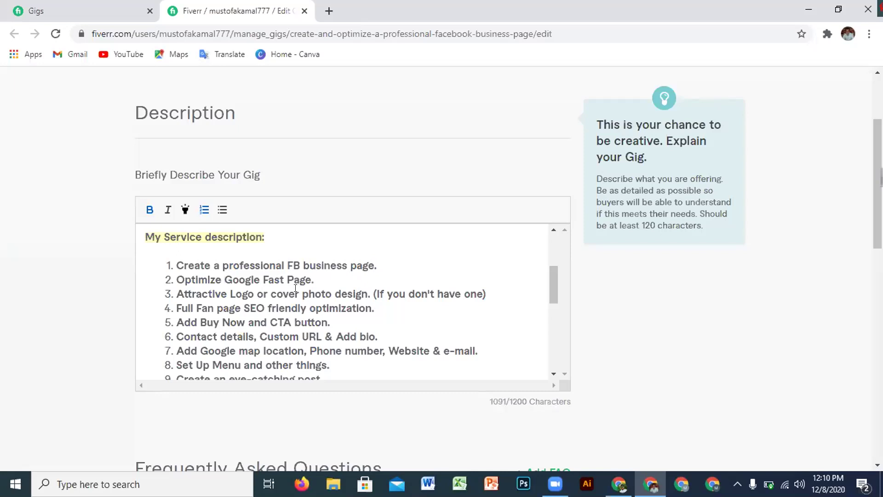
pyautogui.scroll(-1, 295, 288)
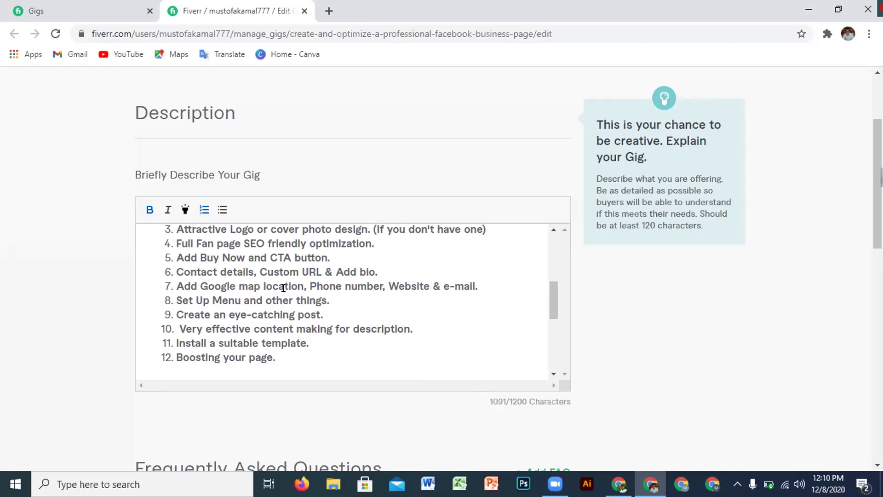
pyautogui.scroll(-3, 283, 287)
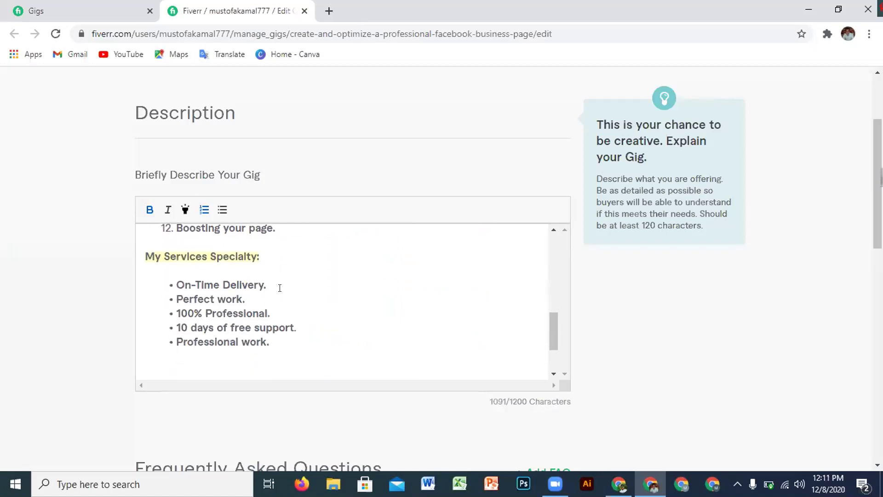
pyautogui.scroll(-2, 279, 288)
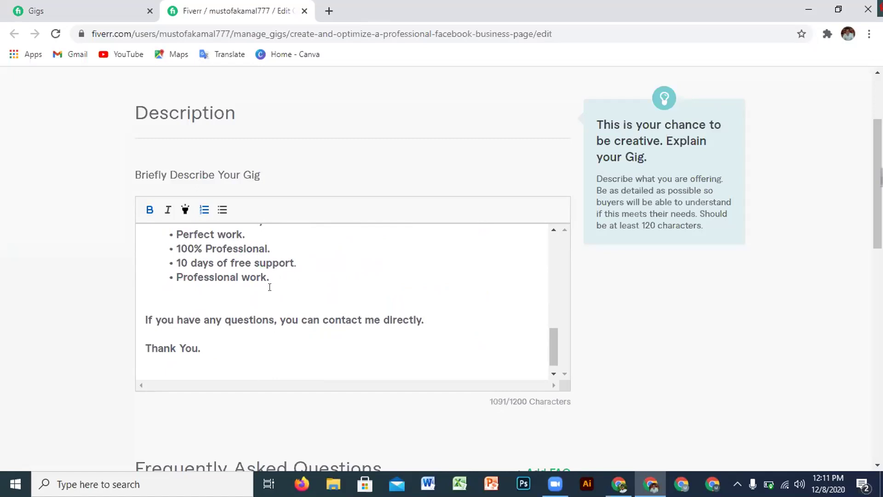
pyautogui.moveTo(268, 277); pyautogui.dragTo(241, 277)
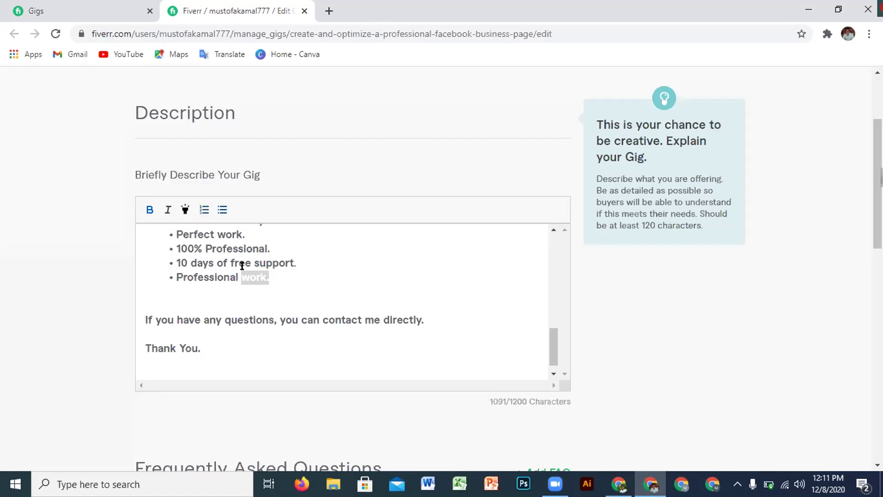
pyautogui.click(268, 249)
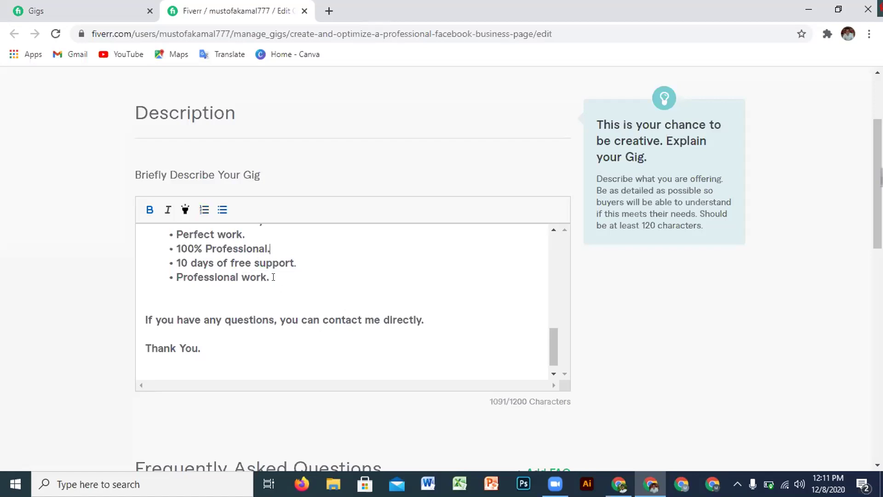
pyautogui.moveTo(273, 277); pyautogui.dragTo(207, 276)
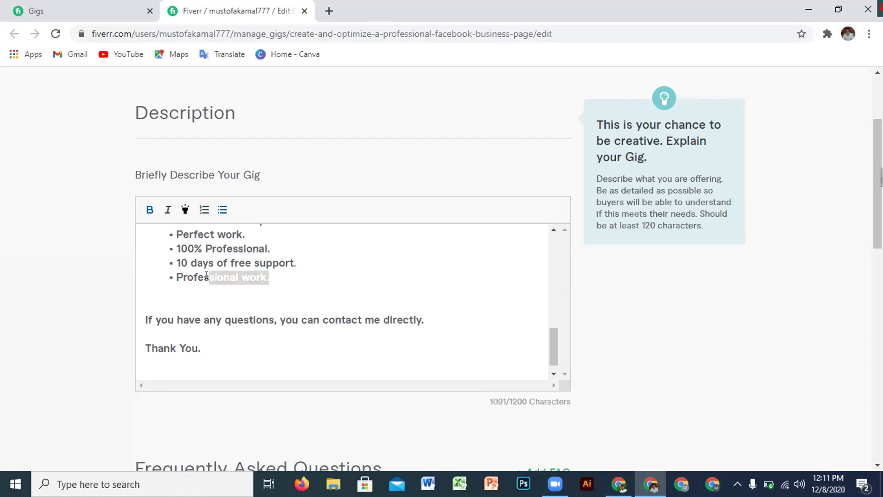
pyautogui.click(206, 276)
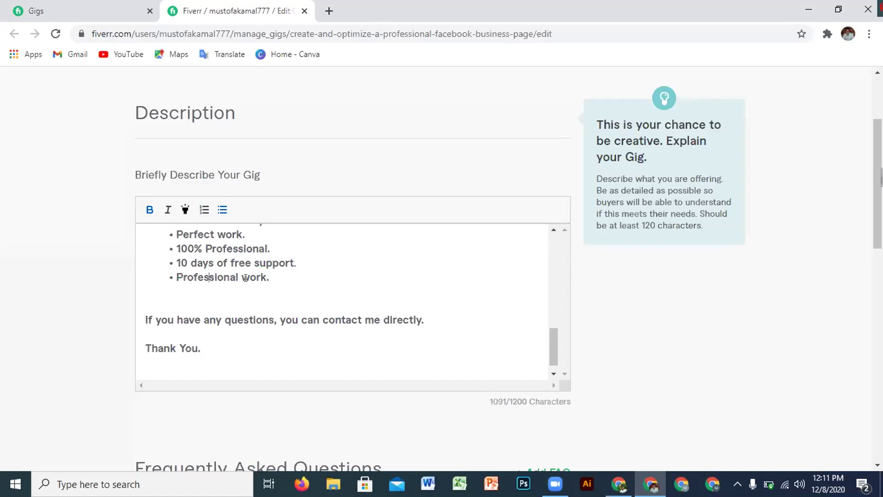
# - Scroll down past the description to the FAQ section
pyautogui.scroll(1, 245, 278)
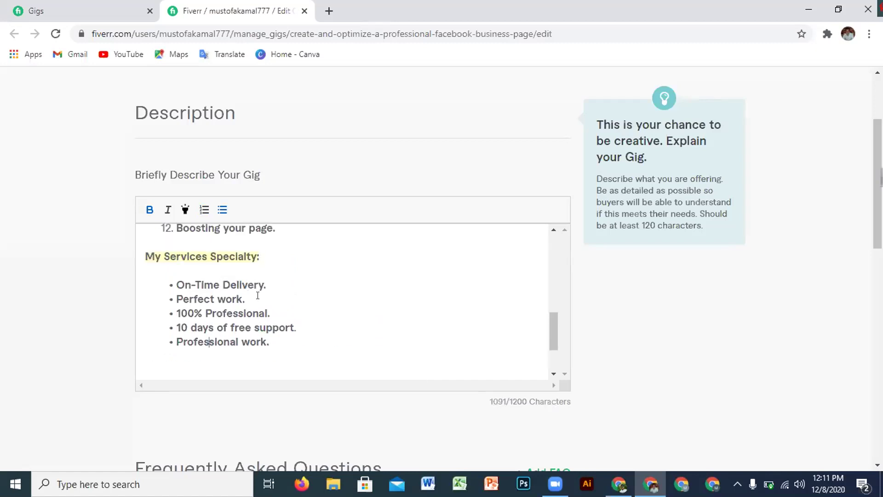
pyautogui.scroll(-2, 257, 295)
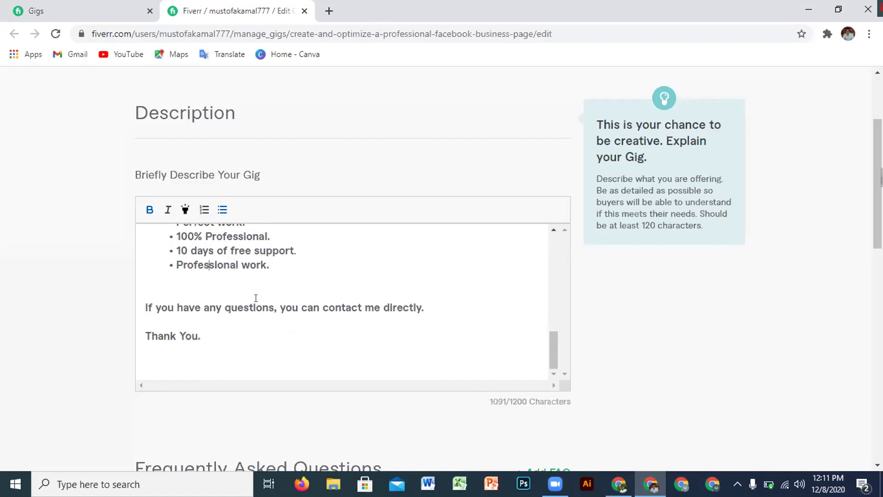
pyautogui.scroll(-3, 256, 298)
pyautogui.scroll(-4, 509, 388)
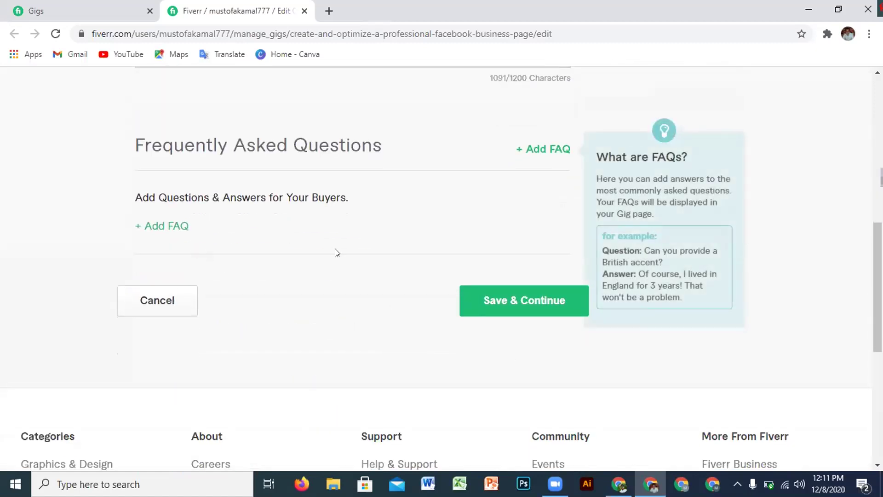
# - Save Description & FAQ, then go back to recheck the FAQ subtitle line
pyautogui.click(504, 301)
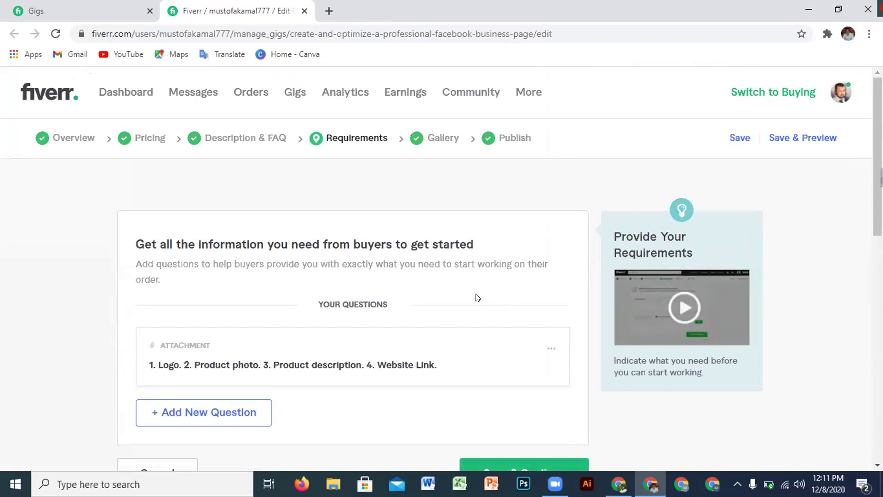
pyautogui.click(253, 138)
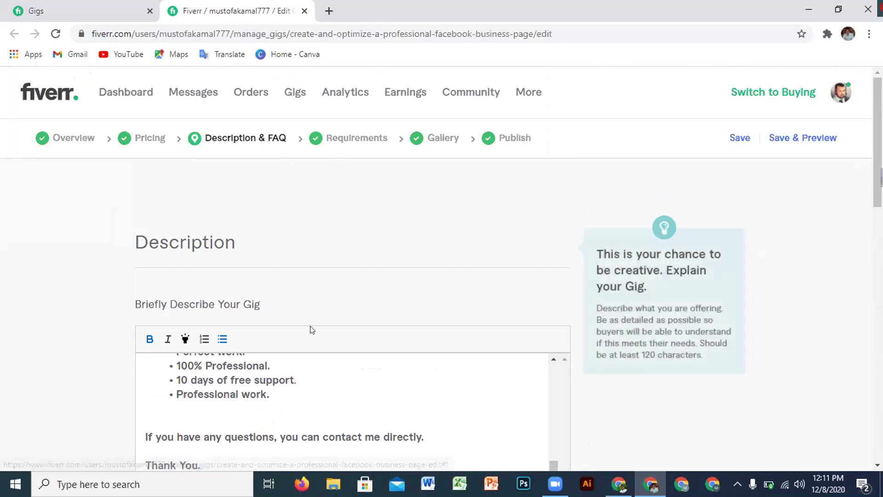
pyautogui.scroll(-3, 317, 339)
pyautogui.scroll(-5, 582, 351)
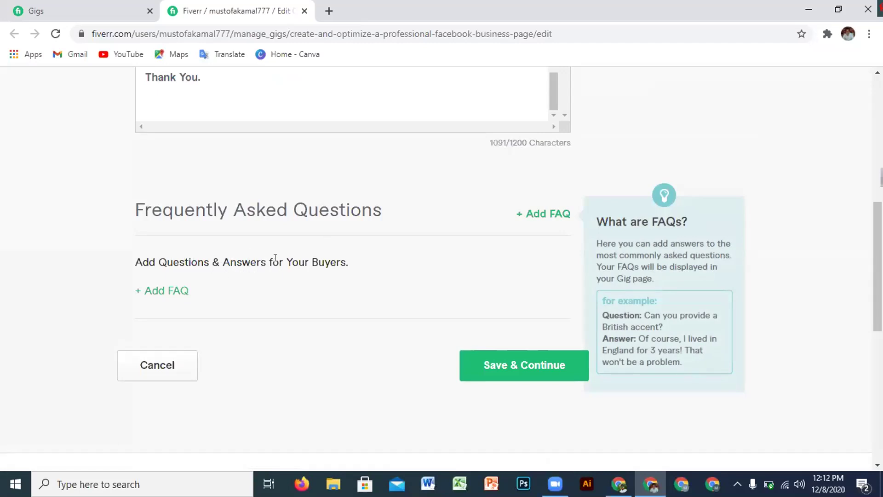
pyautogui.moveTo(355, 263); pyautogui.dragTo(122, 274)
pyautogui.click(202, 265)
# - Save Description & FAQ again to reach the Requirements step
pyautogui.scroll(8, 336, 262)
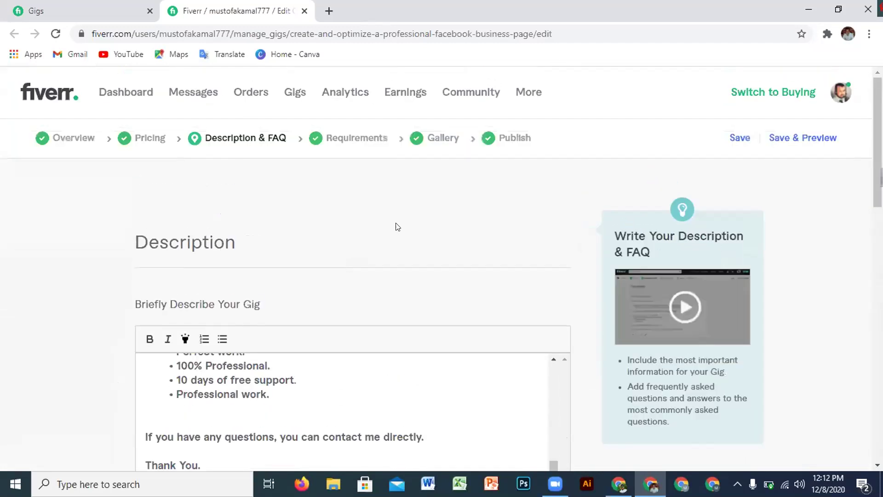
pyautogui.scroll(-8, 418, 224)
pyautogui.scroll(-4, 418, 224)
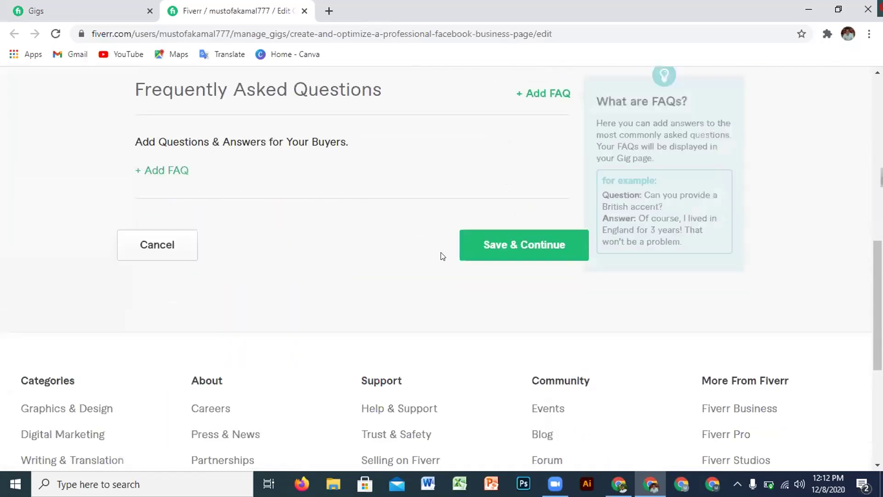
pyautogui.click(486, 184)
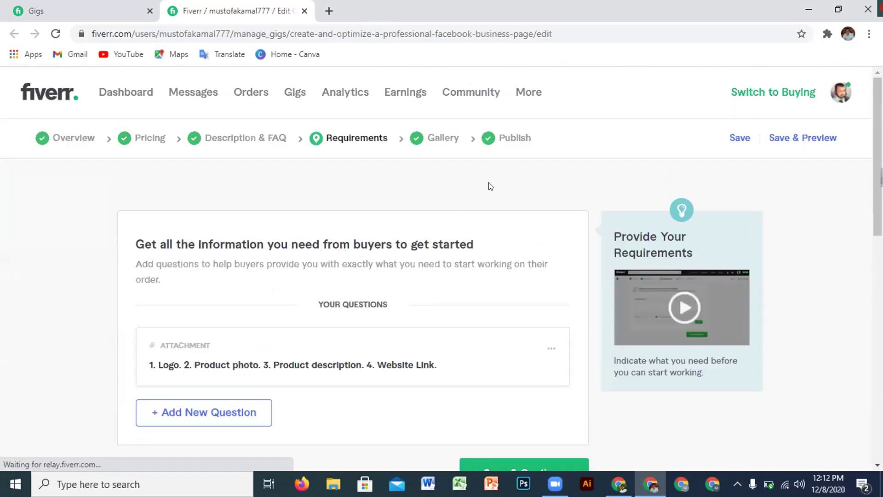
# - Save the requirements, then return to the Requirements step for another look
pyautogui.scroll(-3, 428, 214)
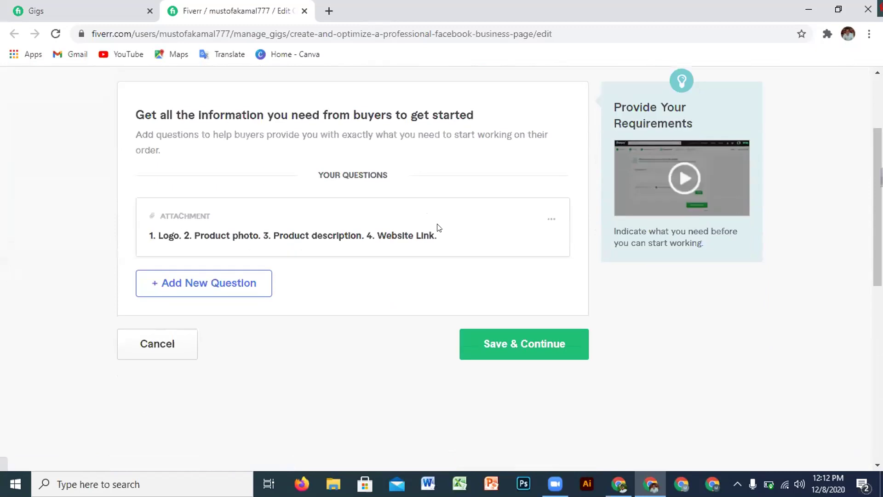
pyautogui.click(489, 336)
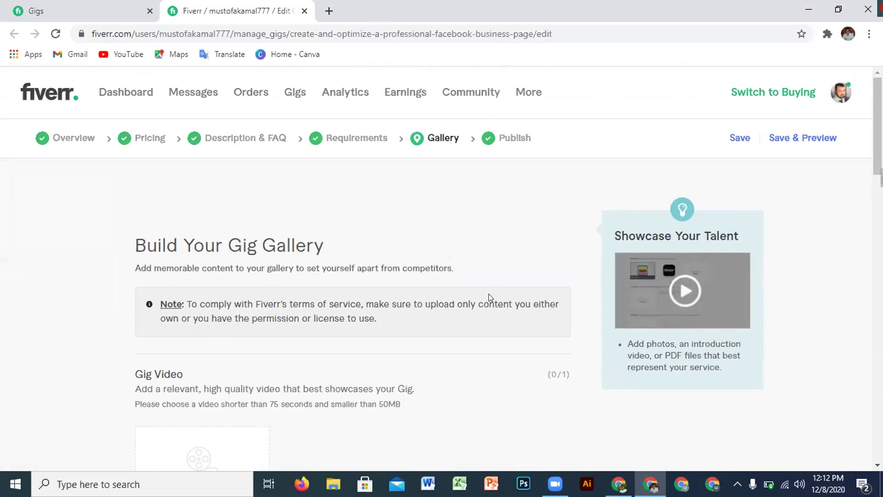
pyautogui.click(339, 141)
pyautogui.scroll(-3, 355, 270)
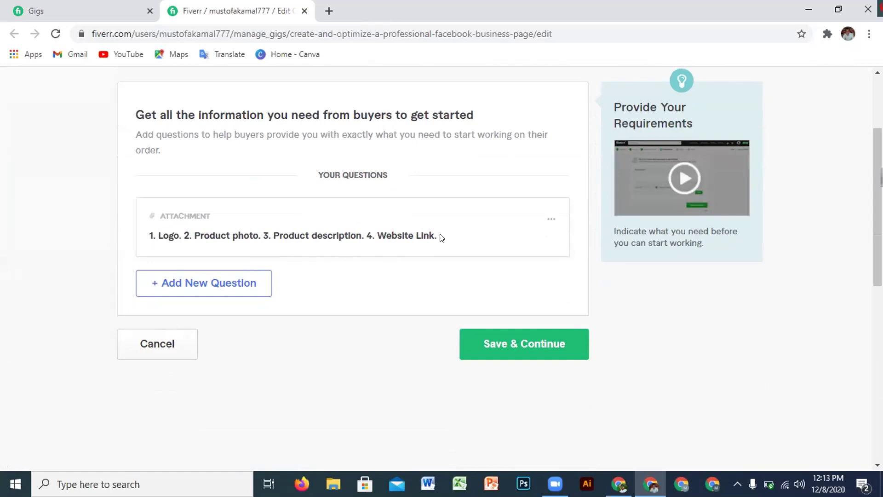
# - Review the attachment question for logo, product photo, description and website link, then save
pyautogui.moveTo(433, 234); pyautogui.dragTo(142, 248)
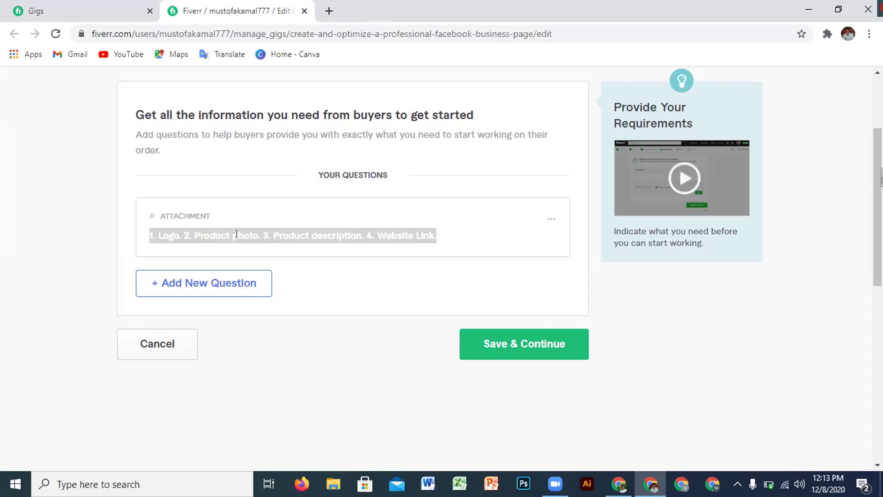
pyautogui.click(290, 246)
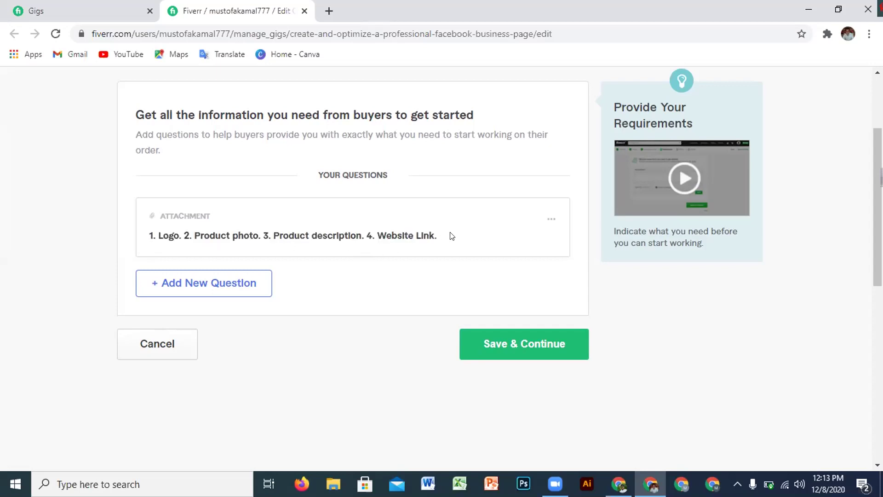
pyautogui.moveTo(446, 234); pyautogui.dragTo(146, 244)
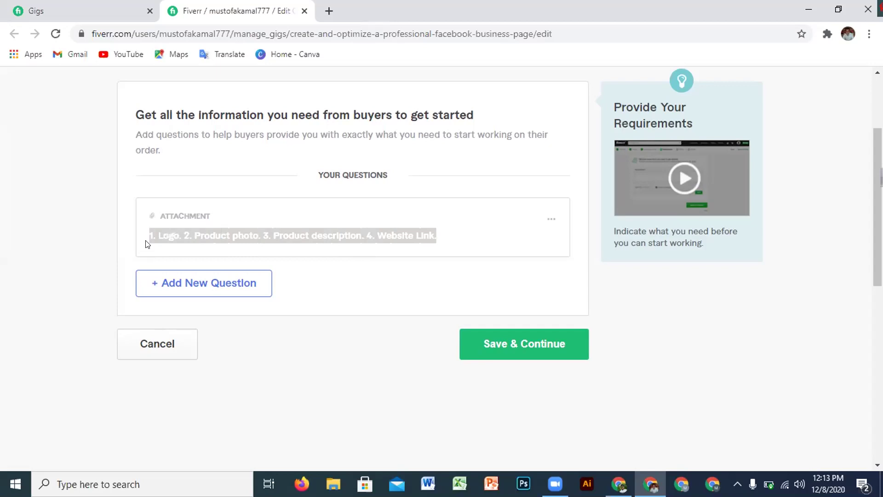
pyautogui.click(285, 246)
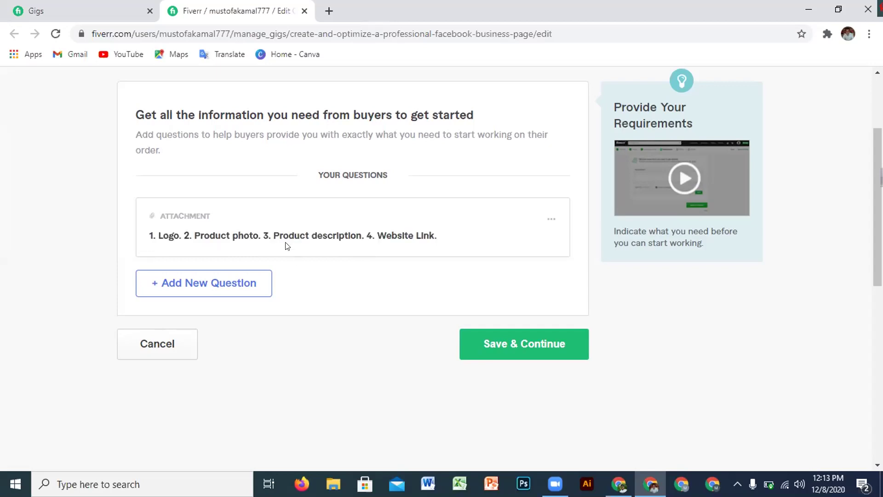
pyautogui.moveTo(453, 236); pyautogui.dragTo(149, 236)
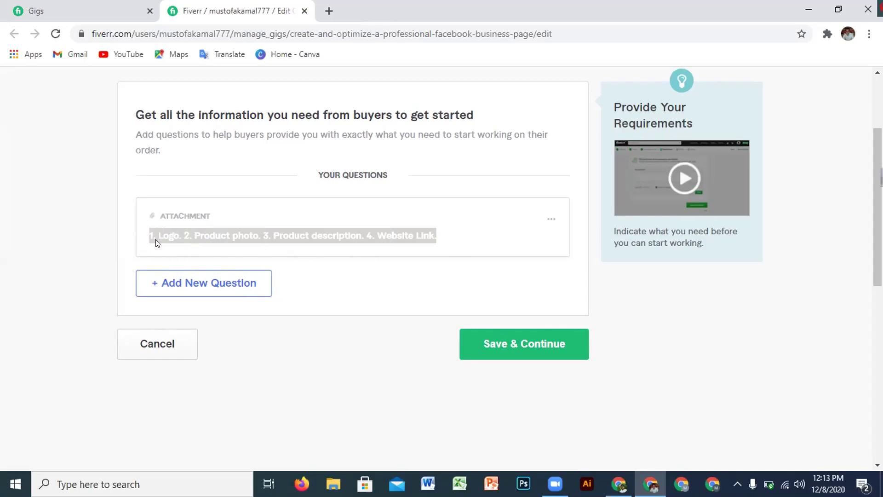
pyautogui.click(155, 241)
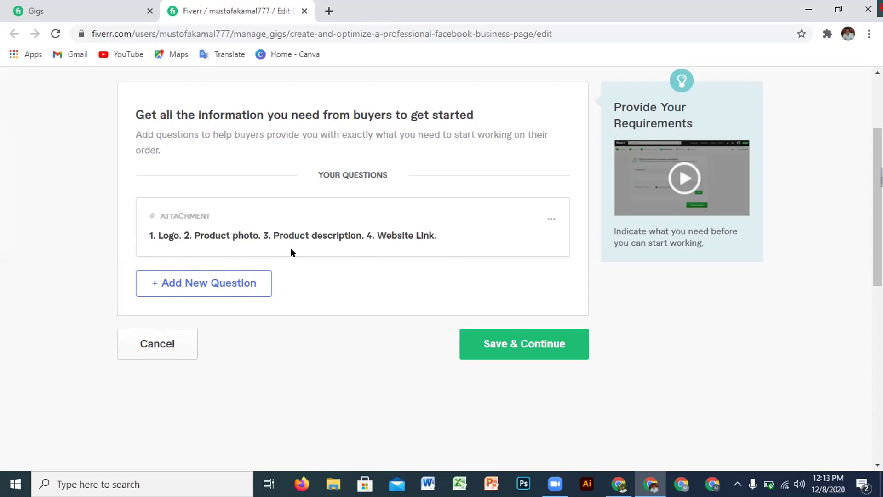
pyautogui.click(518, 345)
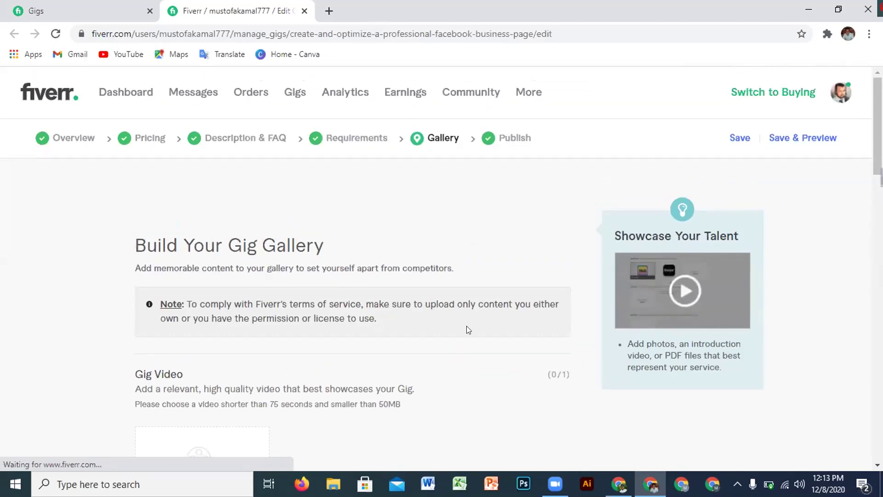
# - Scroll through the Gallery's 2-of-3 photos, empty audio and PDF sections, back to the top
pyautogui.scroll(-10, 470, 346)
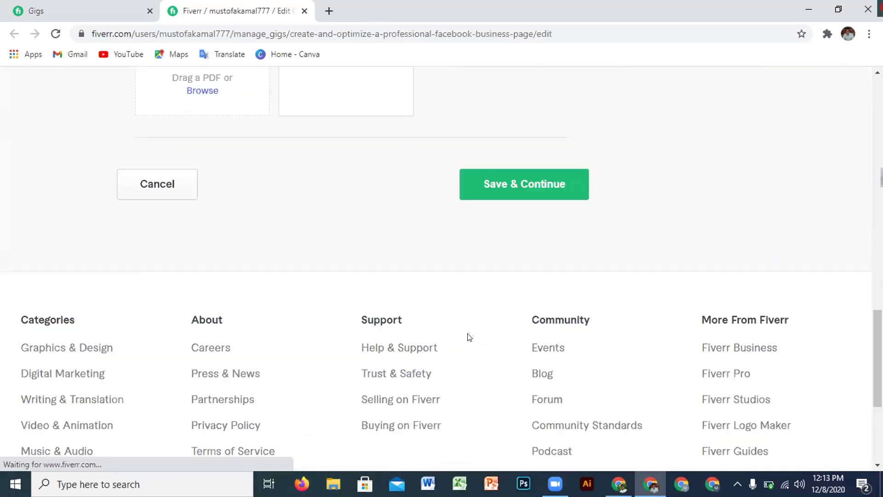
pyautogui.scroll(7, 427, 238)
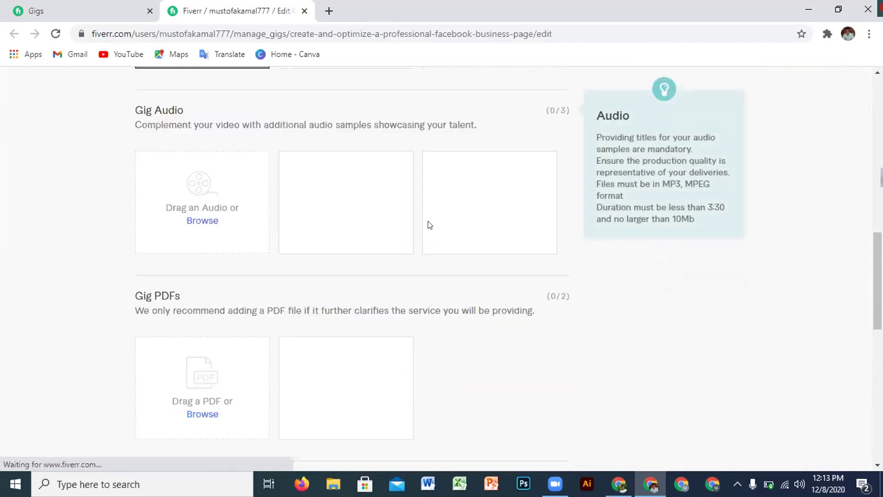
pyautogui.scroll(1, 426, 222)
pyautogui.scroll(5, 423, 221)
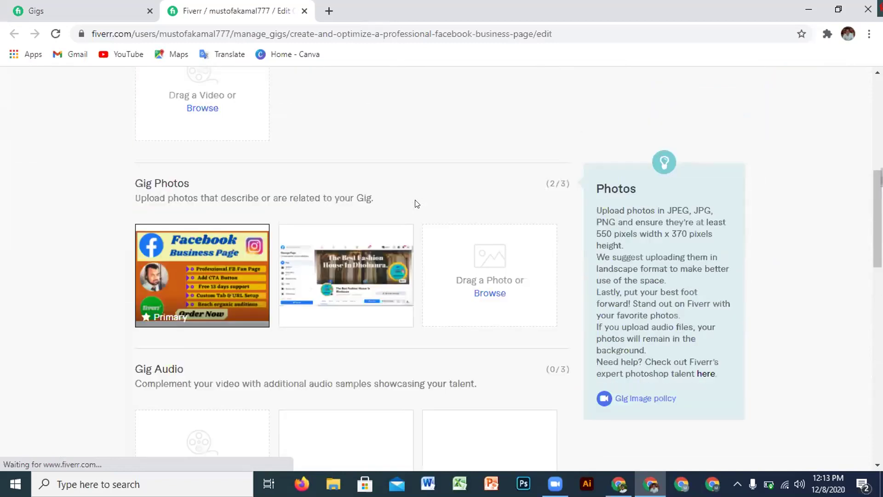
pyautogui.scroll(4, 394, 211)
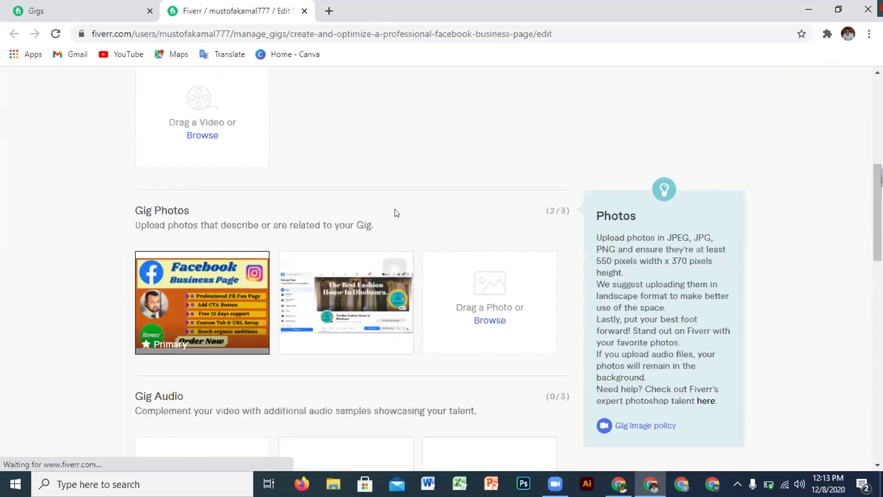
pyautogui.scroll(5, 471, 183)
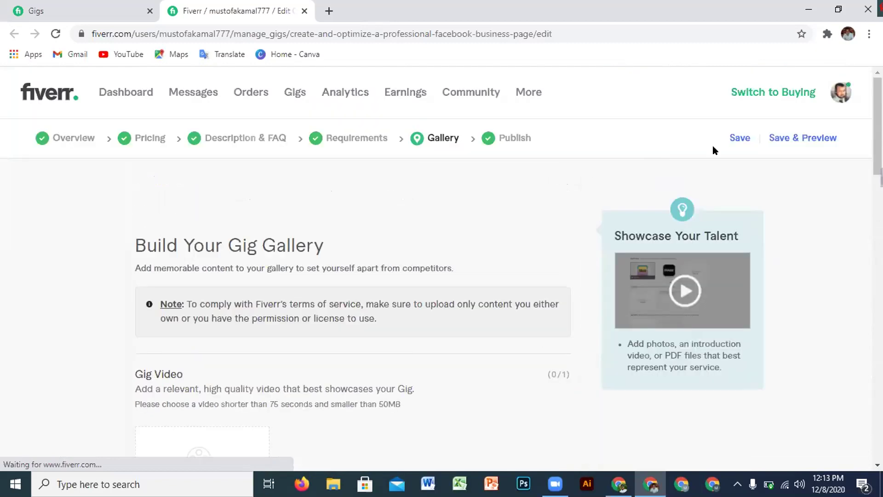
# - Open the Facebook business page draft from the profile's DRAFTS tab and review its $15 Basic package
pyautogui.click(841, 94)
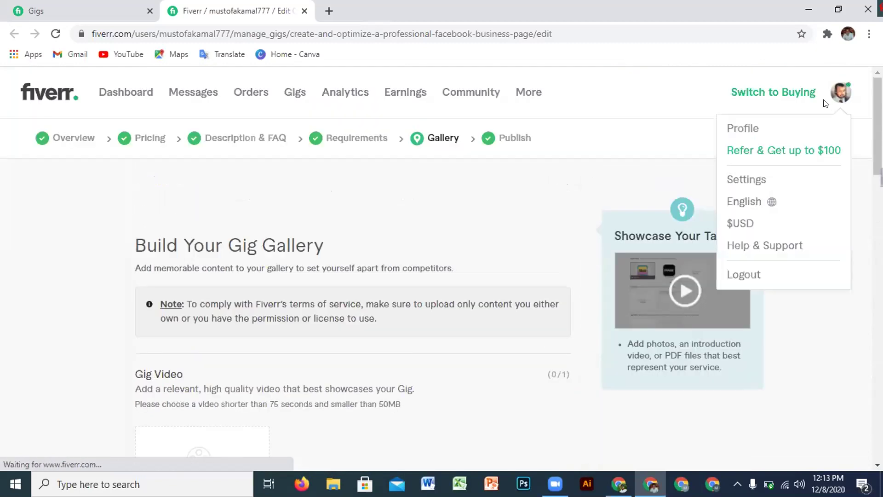
pyautogui.click(749, 124)
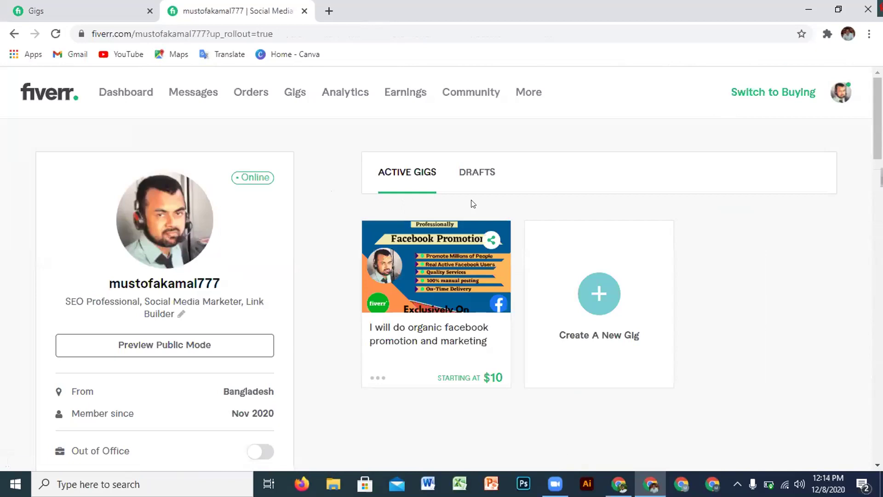
pyautogui.click(478, 180)
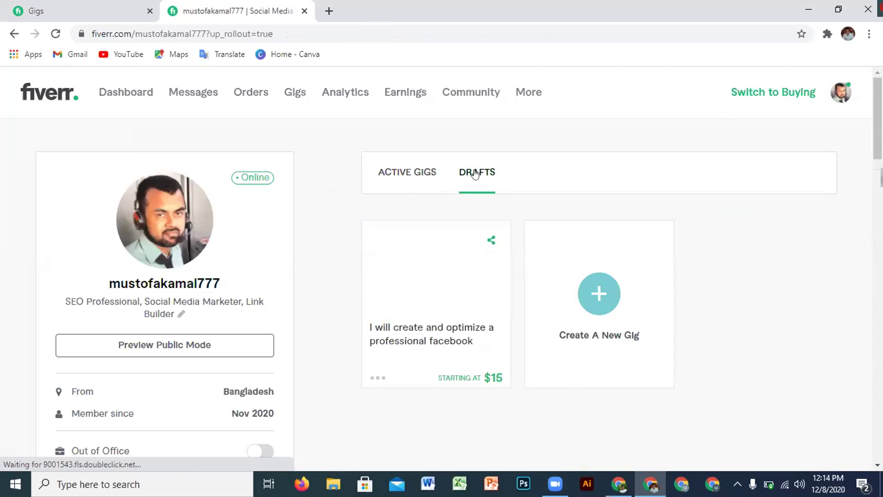
pyautogui.click(442, 276)
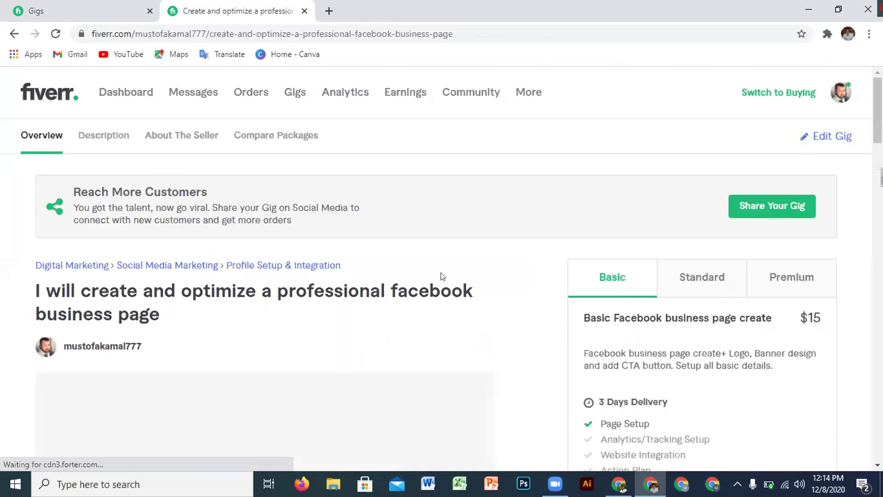
pyautogui.scroll(-5, 316, 304)
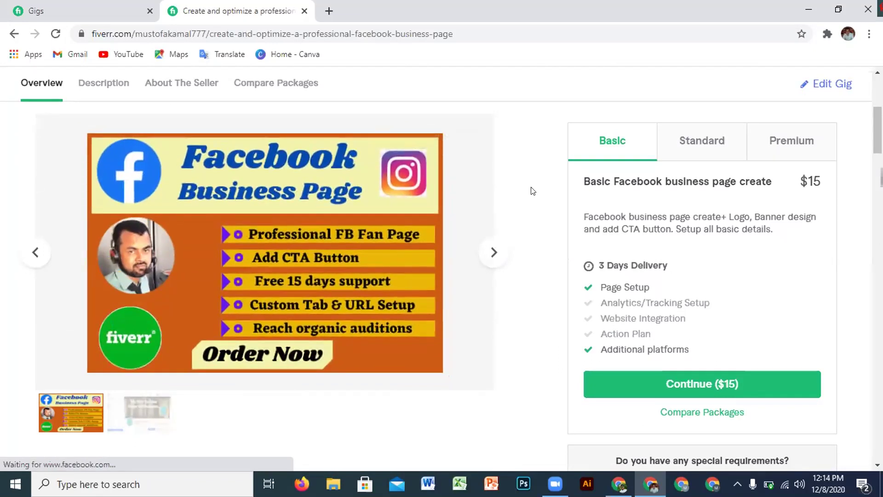
pyautogui.moveTo(463, 214)
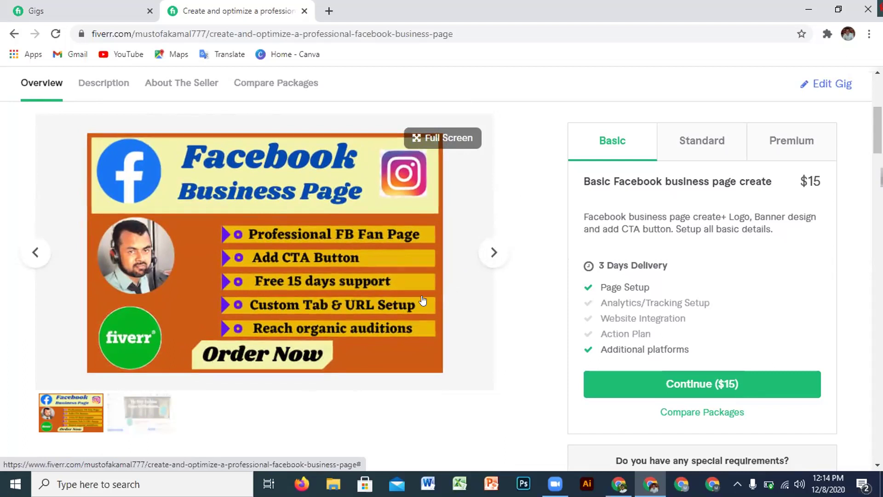
pyautogui.scroll(5, 462, 288)
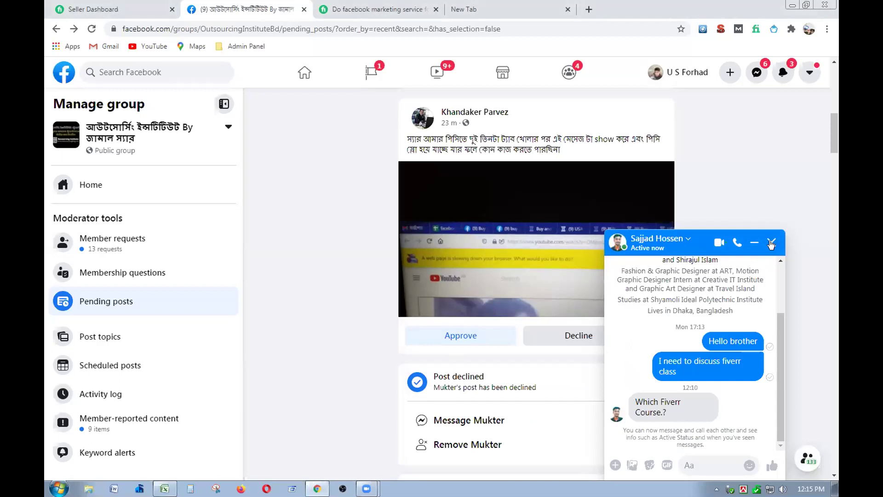
# - Close the chat, reload Pending posts, and decline the post sharing the Fiverr video
pyautogui.click(771, 243)
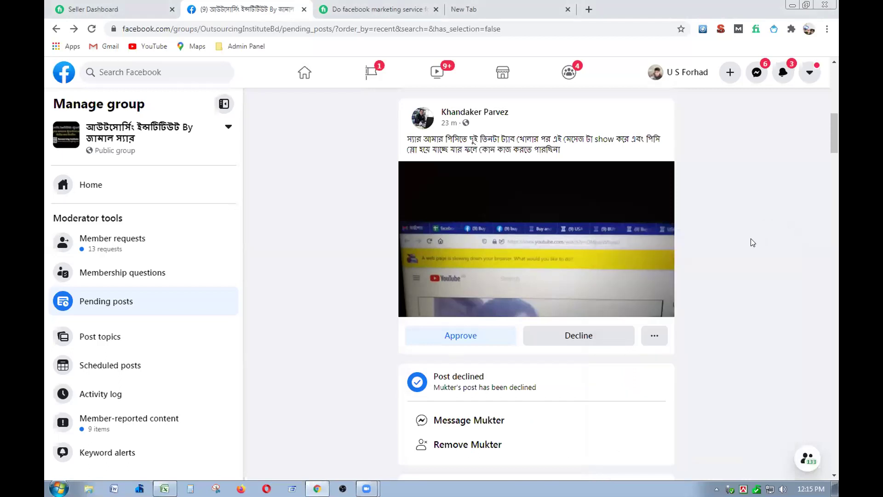
pyautogui.scroll(8, 713, 235)
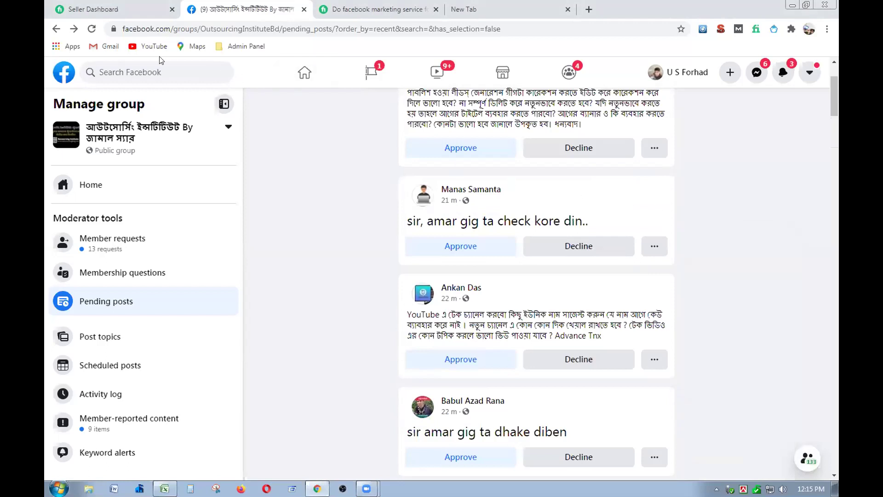
pyautogui.click(92, 29)
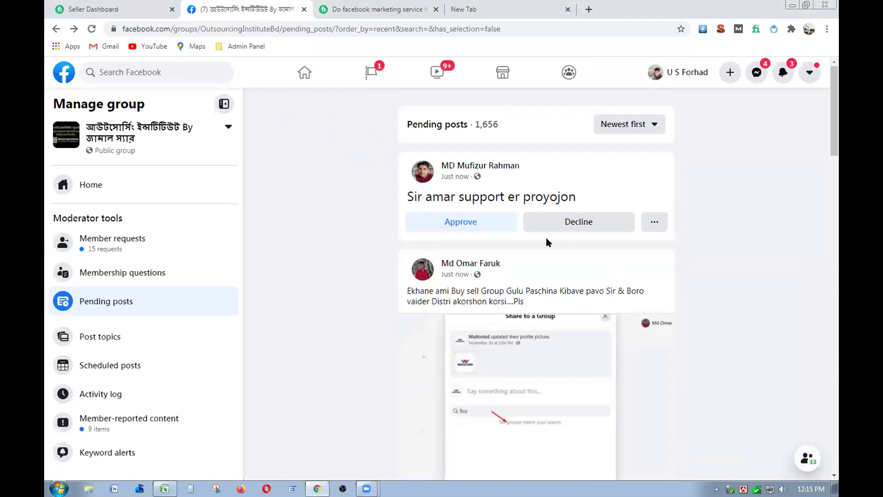
pyautogui.scroll(-10, 545, 237)
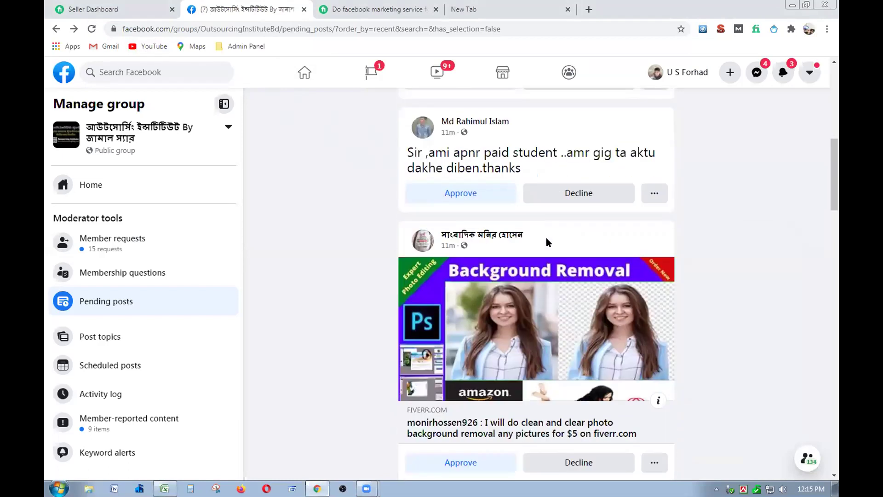
pyautogui.scroll(-10, 546, 237)
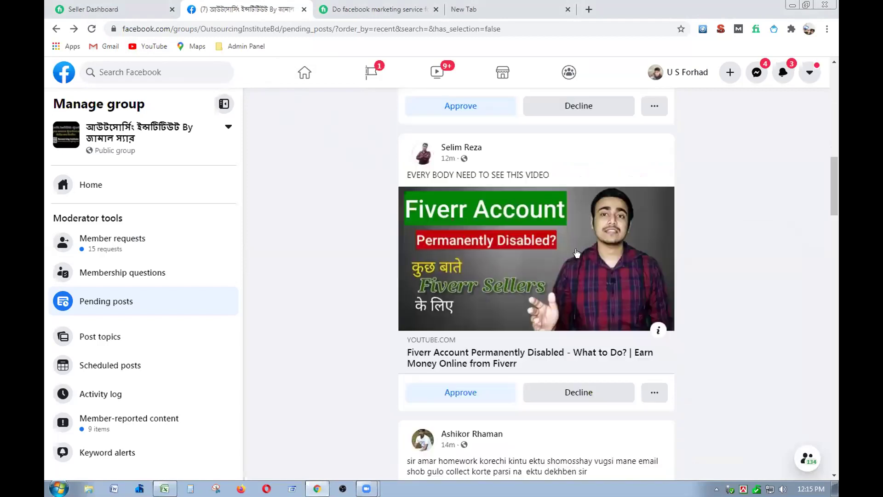
pyautogui.scroll(-2, 576, 253)
pyautogui.click(576, 306)
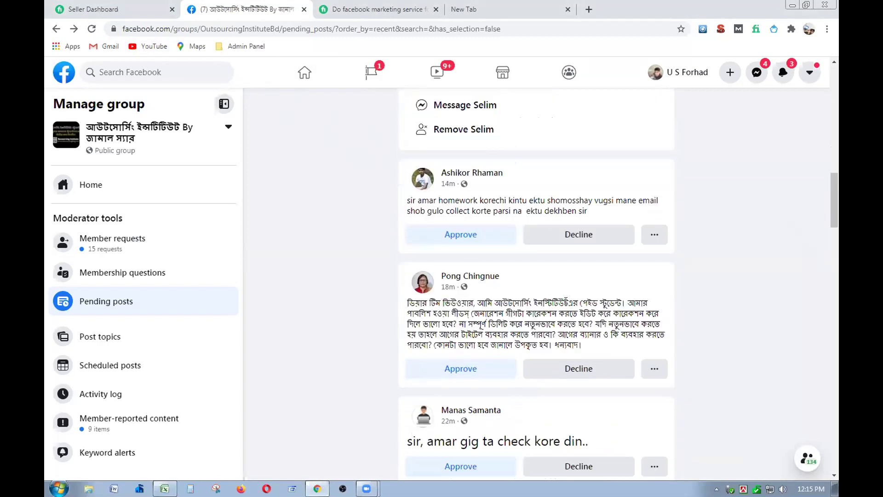
# - Decline the post asking for a profile and gig check, then reload the Pending posts page
pyautogui.scroll(5, 555, 287)
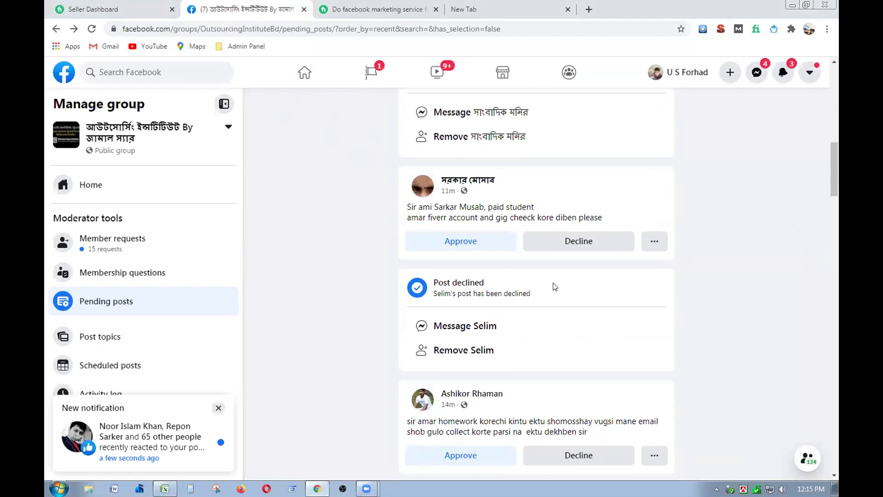
pyautogui.scroll(-1, 554, 286)
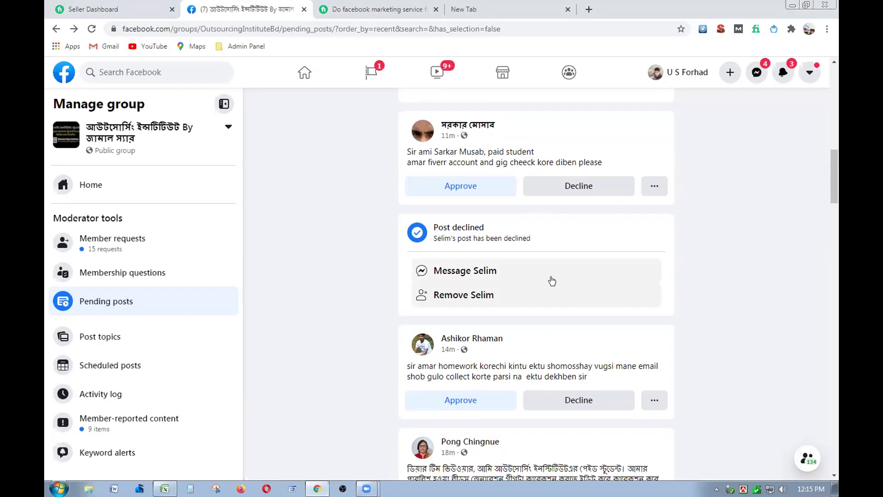
pyautogui.scroll(-10, 550, 278)
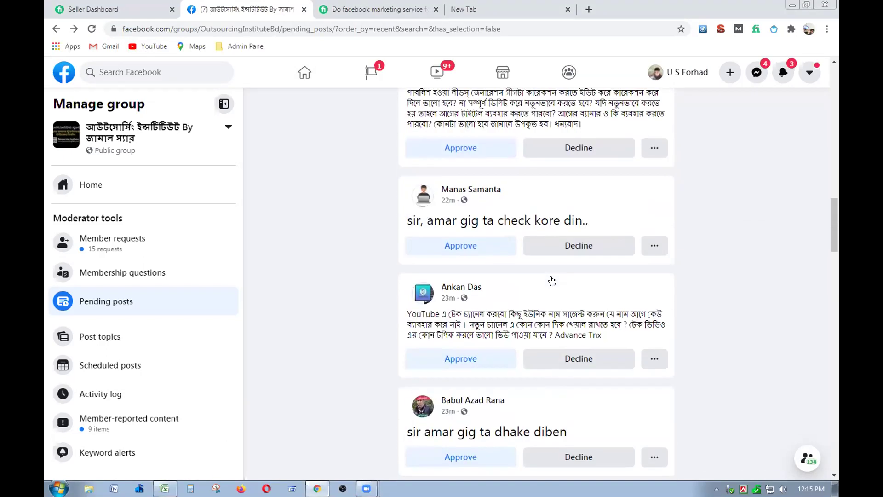
pyautogui.scroll(-3, 536, 273)
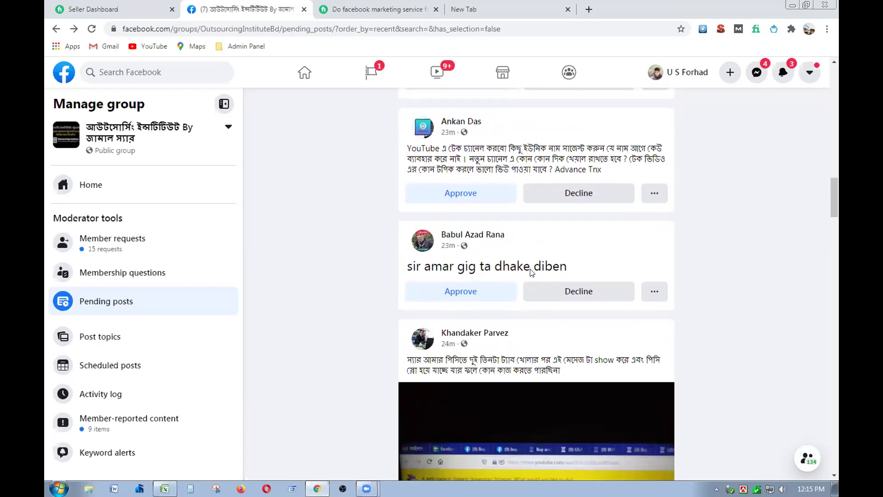
pyautogui.scroll(-2, 533, 272)
pyautogui.scroll(-10, 531, 272)
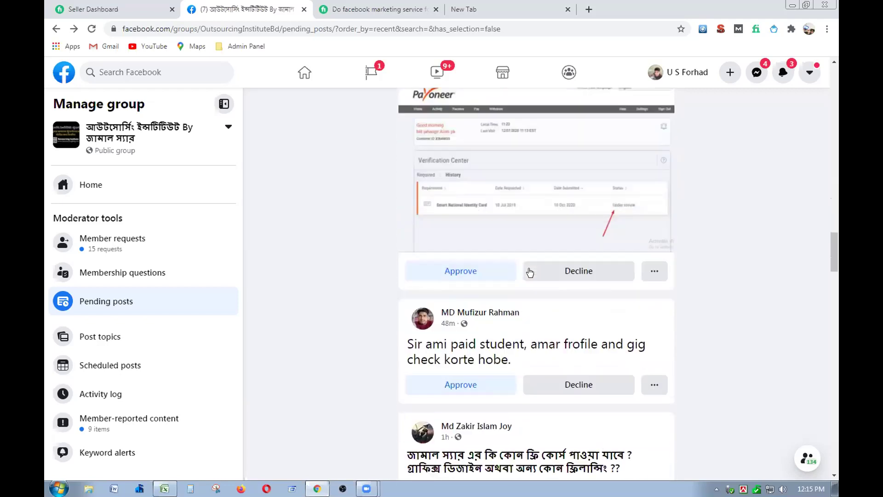
pyautogui.scroll(2, 530, 271)
pyautogui.scroll(-3, 531, 272)
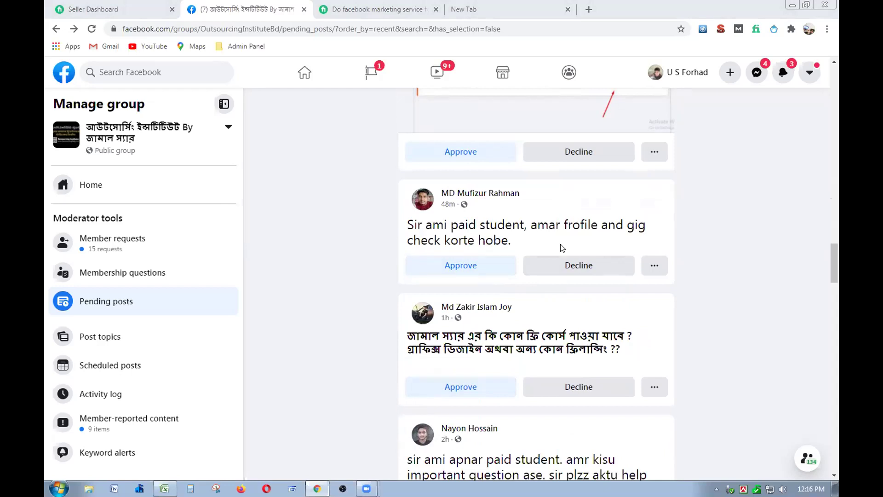
pyautogui.click(573, 266)
pyautogui.scroll(3, 551, 244)
pyautogui.scroll(5, 551, 245)
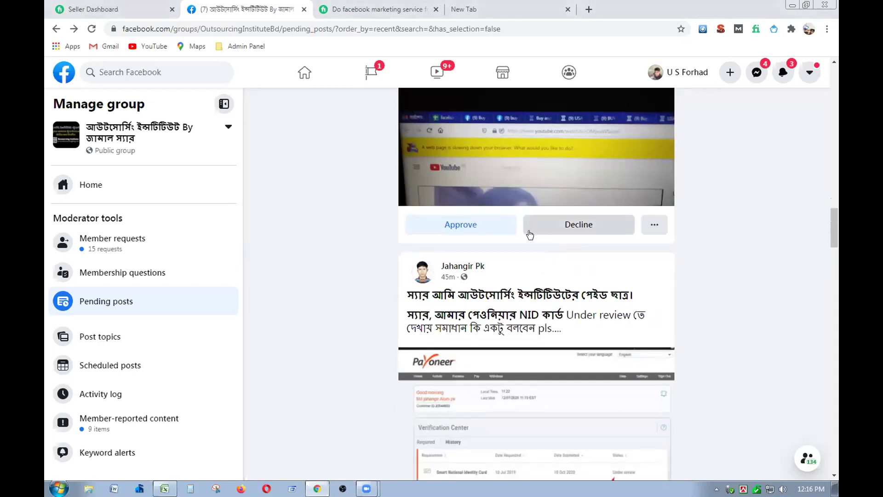
pyautogui.scroll(3, 530, 234)
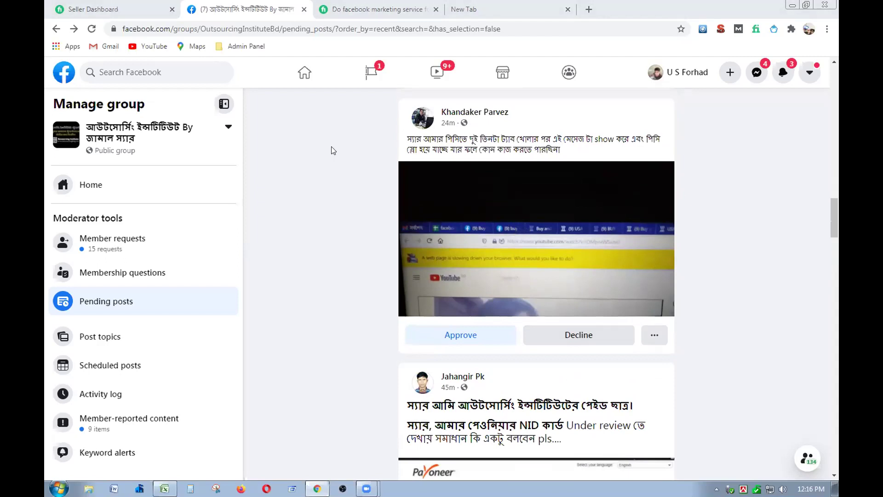
pyautogui.click(92, 29)
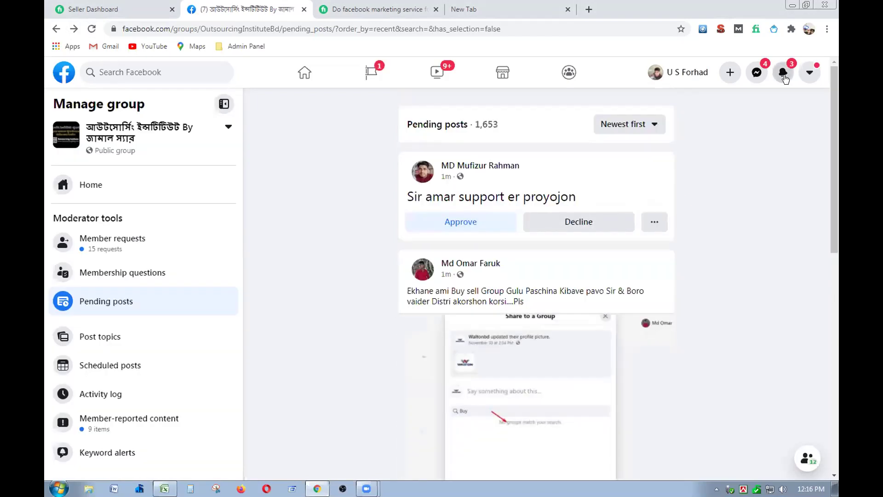
# - Check the Facebook notifications list and the Messenger conversations list, closing each afterwards
pyautogui.click(783, 73)
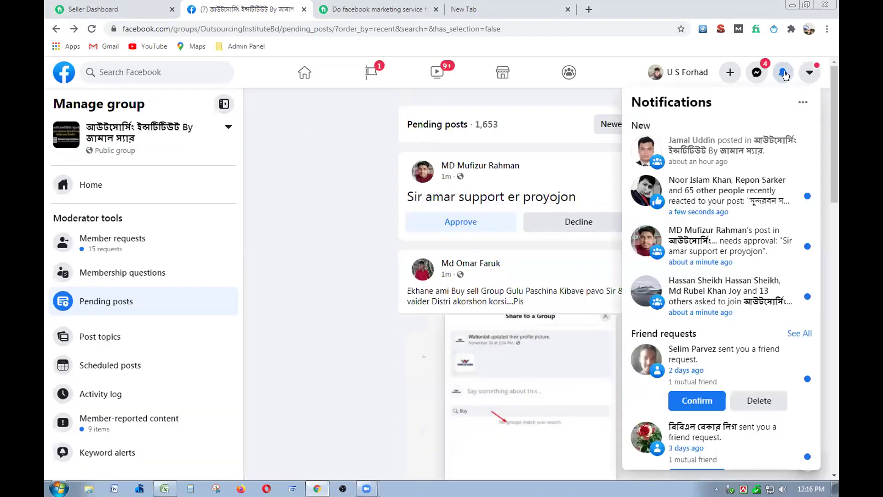
pyautogui.click(784, 74)
pyautogui.click(756, 73)
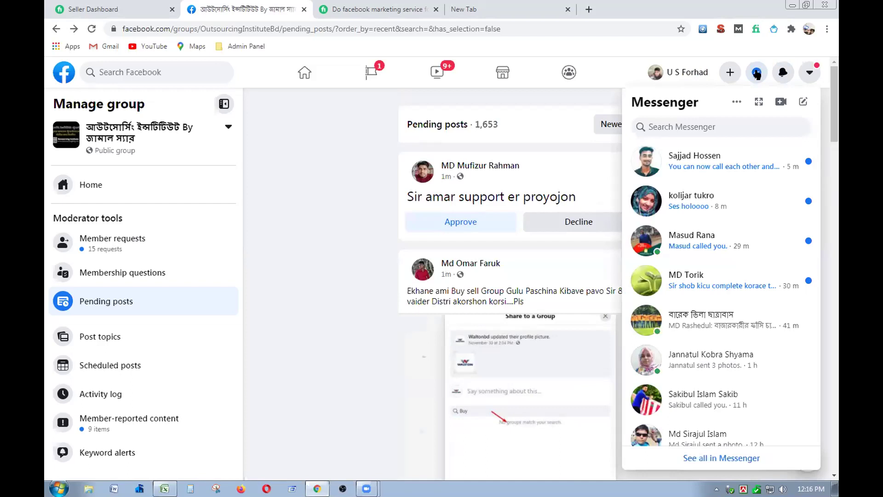
pyautogui.click(757, 73)
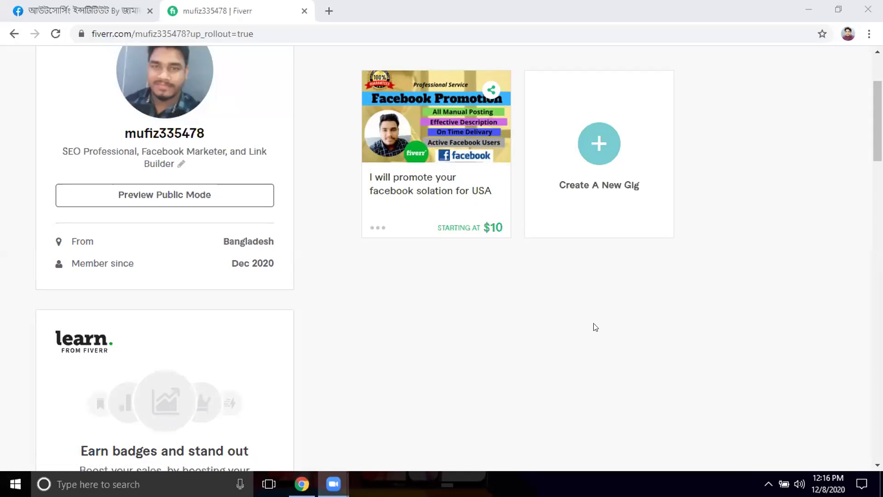
pyautogui.scroll(3, 596, 326)
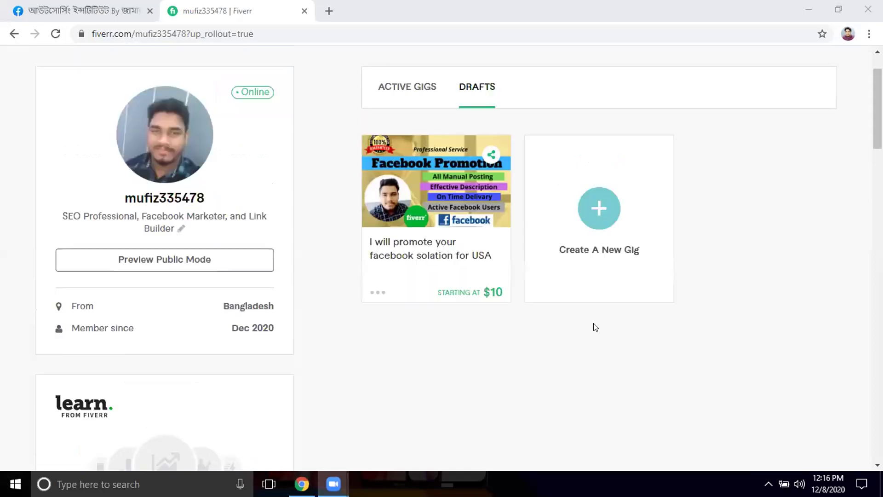
pyautogui.scroll(-1, 595, 327)
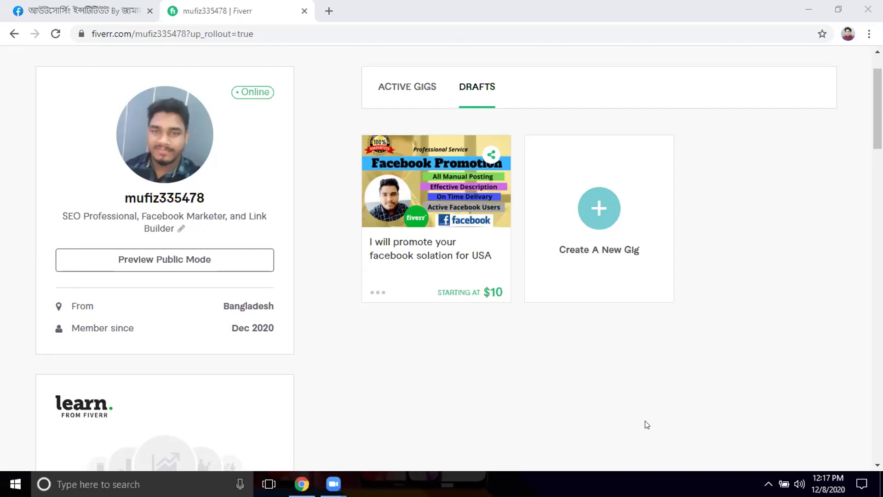
# - Delete the comma after 'Marketer' so the tagline reads 'SEO Professional, Facebook Marketer and Link Builder', and save
pyautogui.click(180, 228)
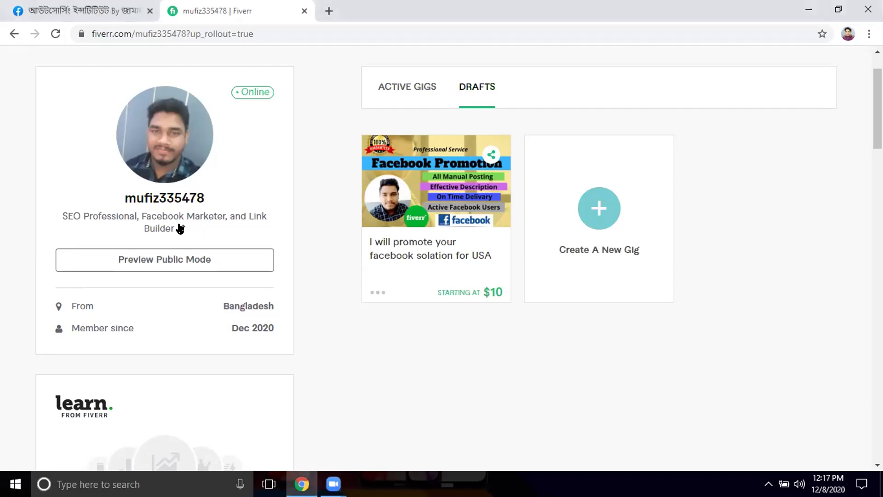
pyautogui.click(180, 228)
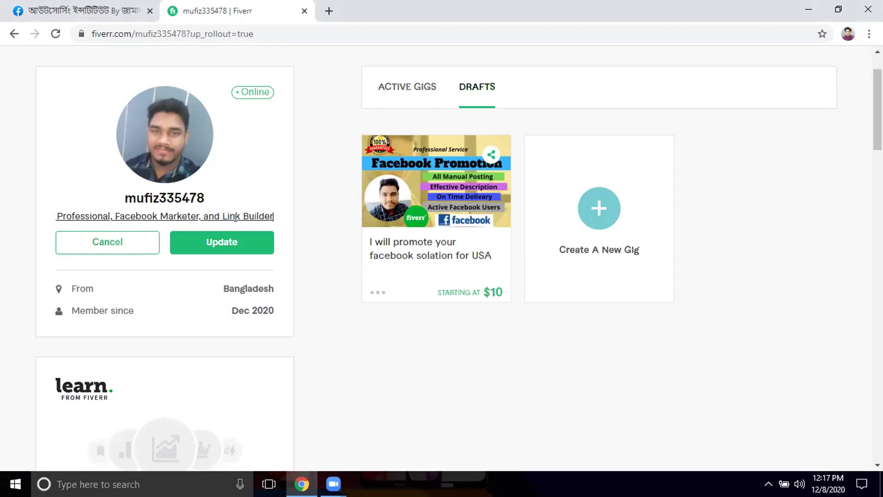
pyautogui.click(203, 217)
pyautogui.press('BackSpace')
pyautogui.press('BackSpace')
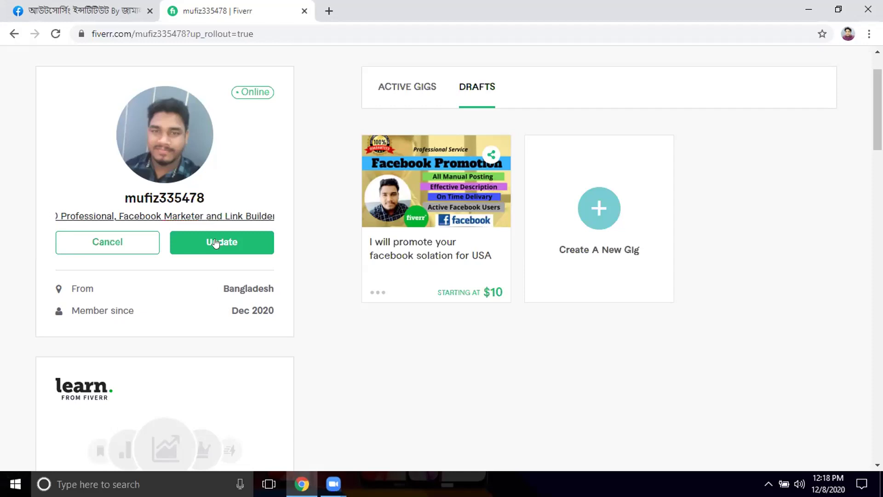
pyautogui.click(218, 244)
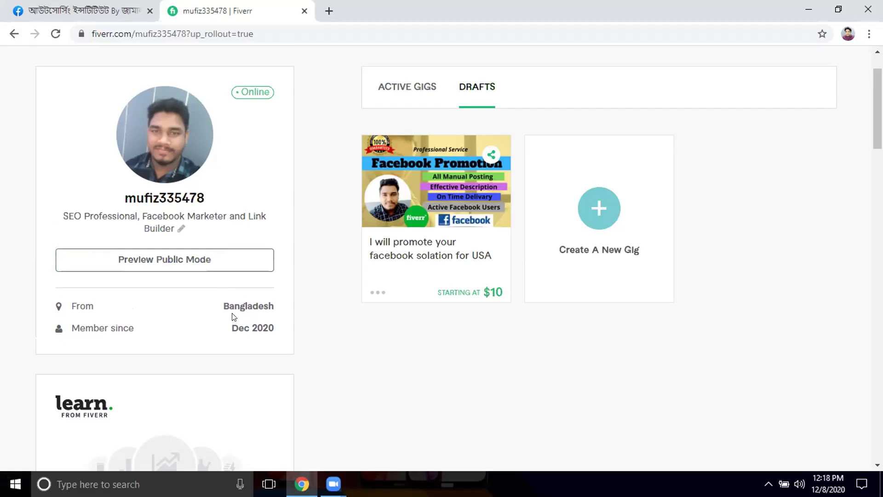
pyautogui.scroll(-5, 313, 317)
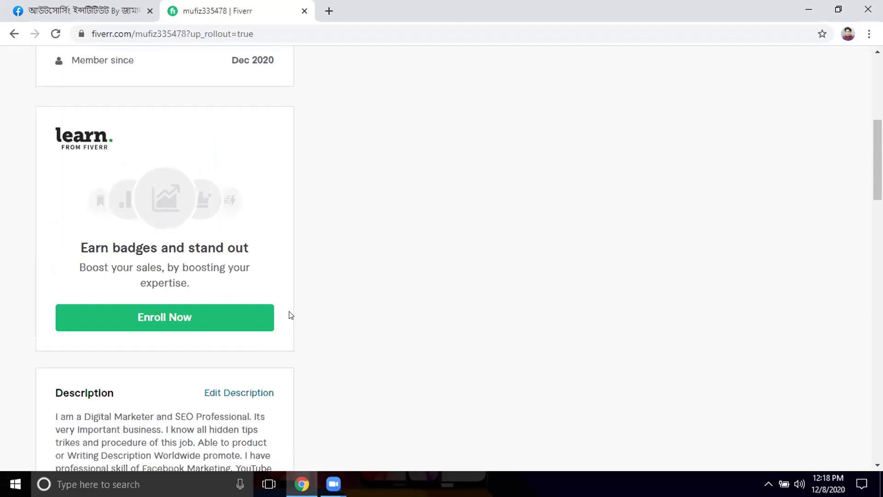
pyautogui.scroll(-6, 316, 308)
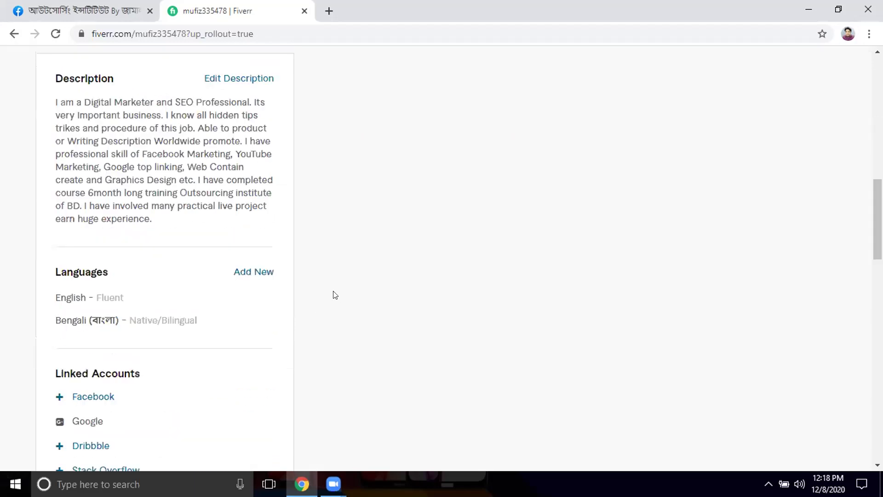
pyautogui.scroll(4, 329, 284)
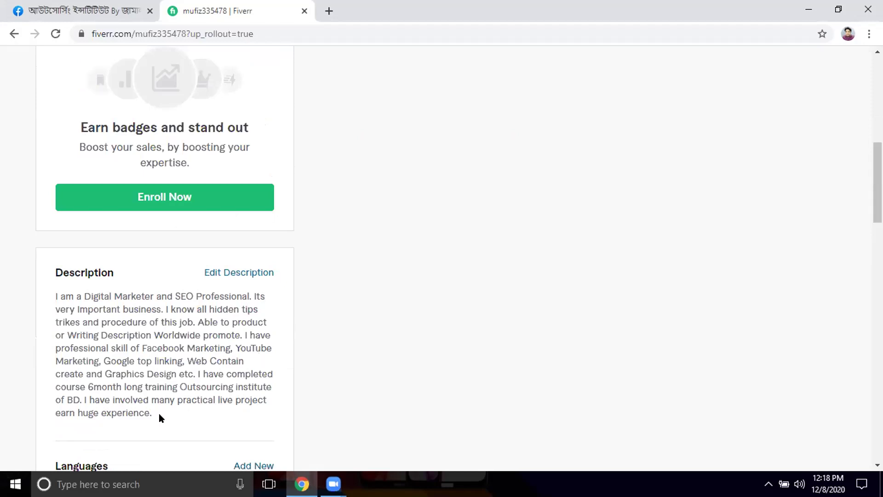
pyautogui.moveTo(152, 413); pyautogui.dragTo(48, 290)
pyautogui.click(193, 305)
pyautogui.scroll(-7, 320, 278)
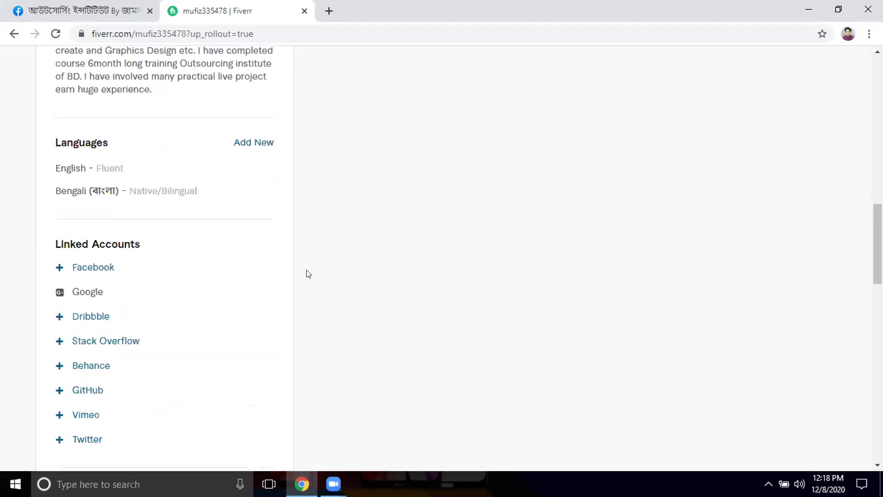
pyautogui.scroll(-3, 306, 266)
pyautogui.scroll(-4, 300, 259)
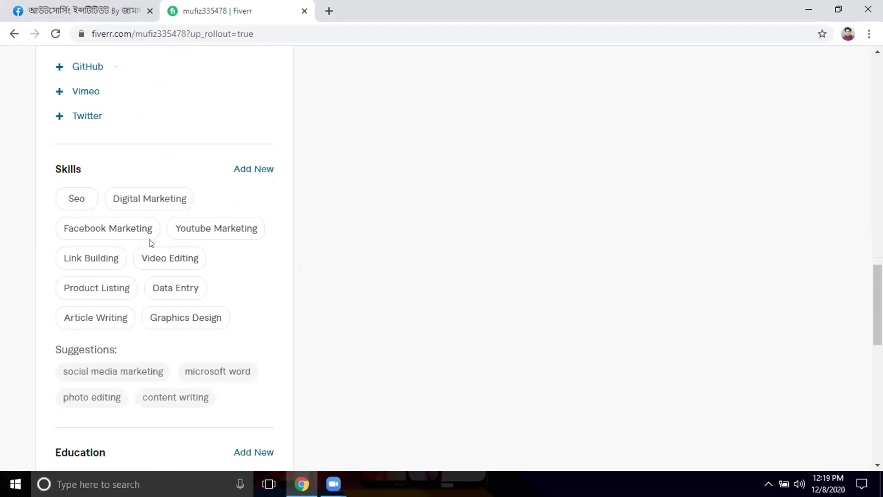
pyautogui.moveTo(175, 295)
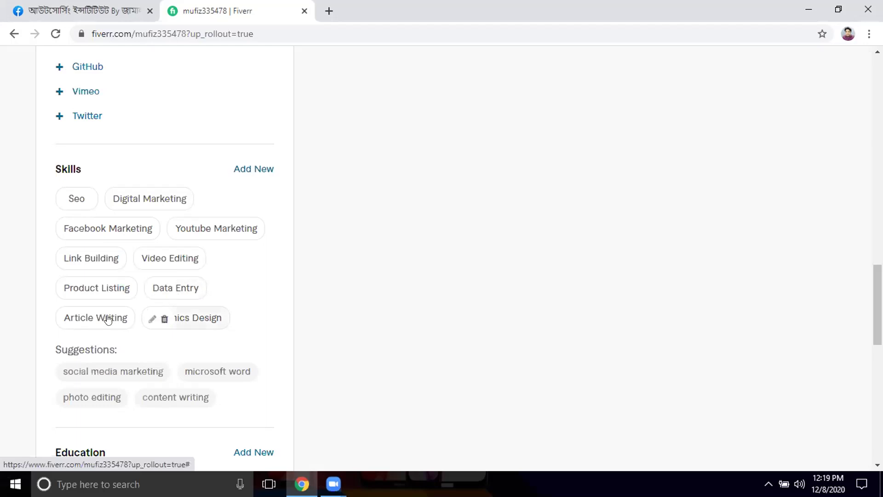
pyautogui.moveTo(102, 288)
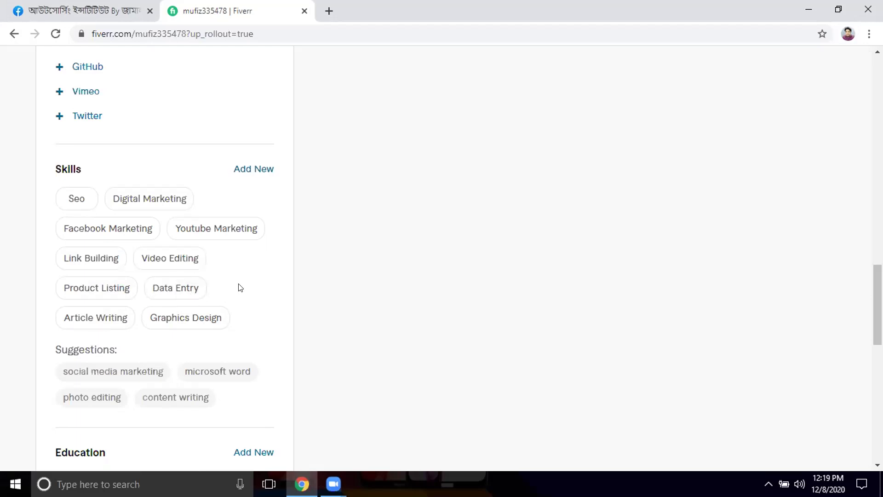
pyautogui.scroll(-4, 315, 272)
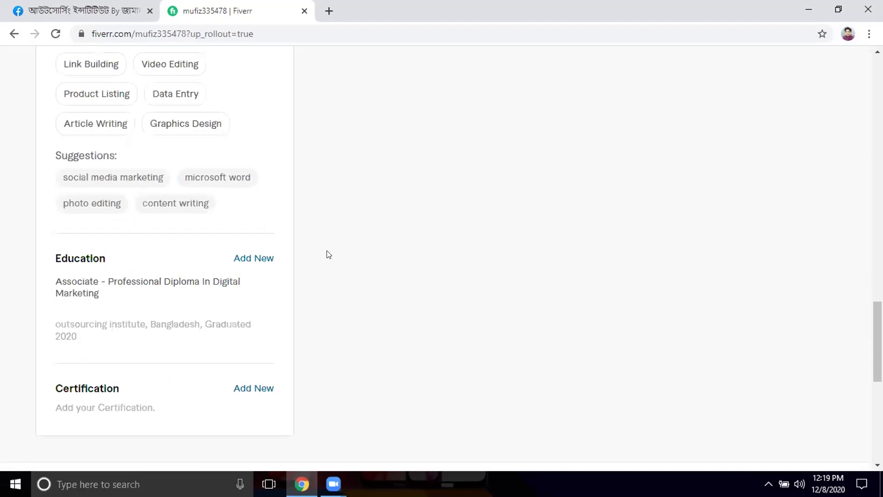
pyautogui.scroll(5, 332, 249)
pyautogui.scroll(4, 332, 244)
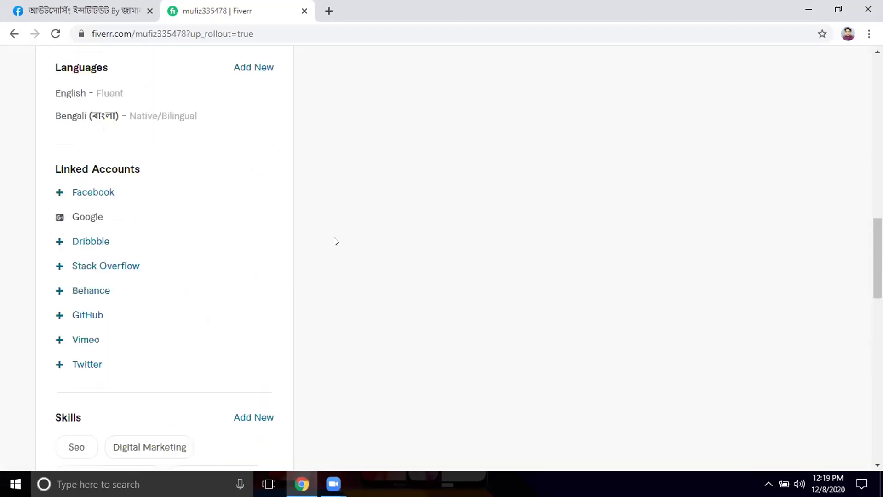
pyautogui.scroll(4, 337, 234)
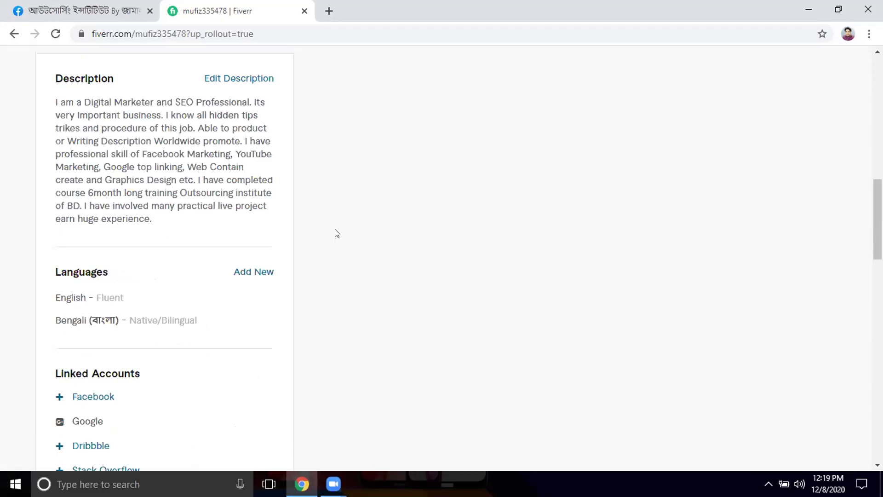
pyautogui.scroll(4, 336, 232)
pyautogui.scroll(3, 336, 229)
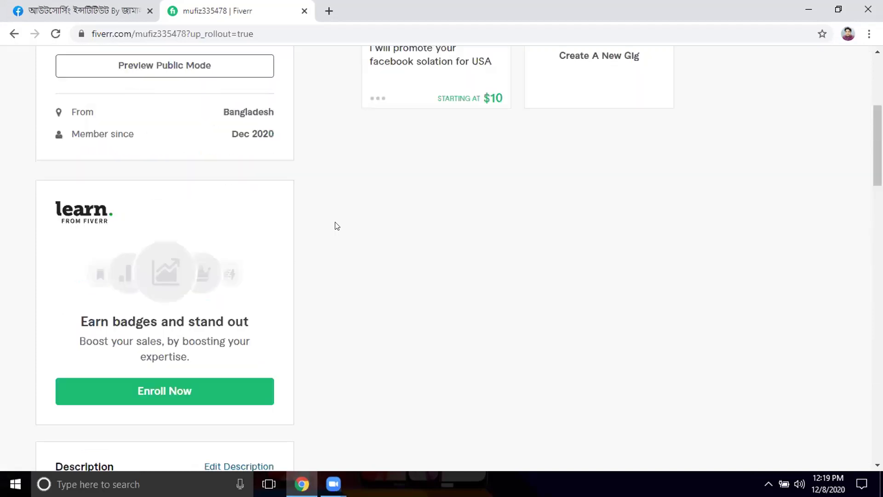
pyautogui.scroll(5, 338, 223)
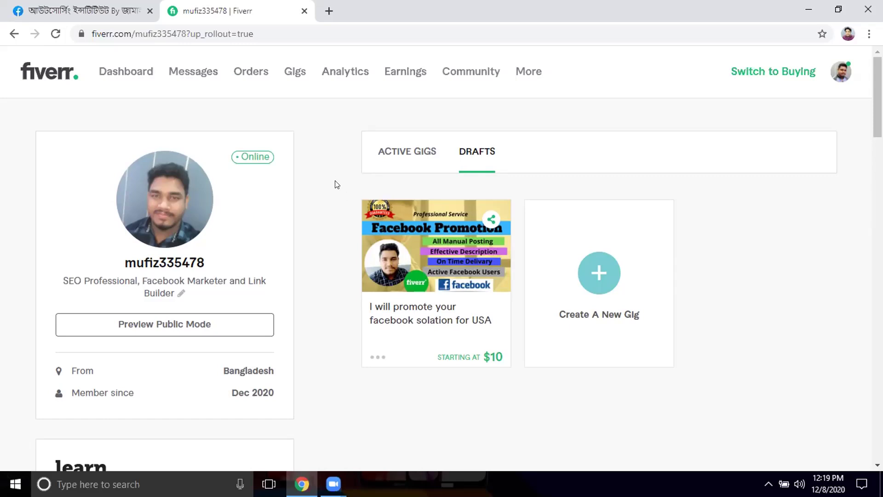
# - Open the 'I will promote your facebook solation for USA' draft gig and scroll to its gallery and $10 Basic package
pyautogui.click(452, 248)
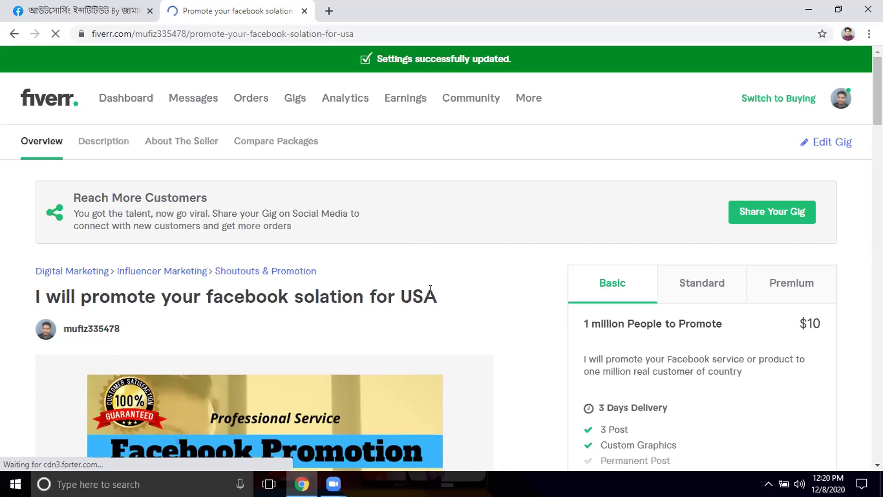
pyautogui.scroll(-4, 444, 285)
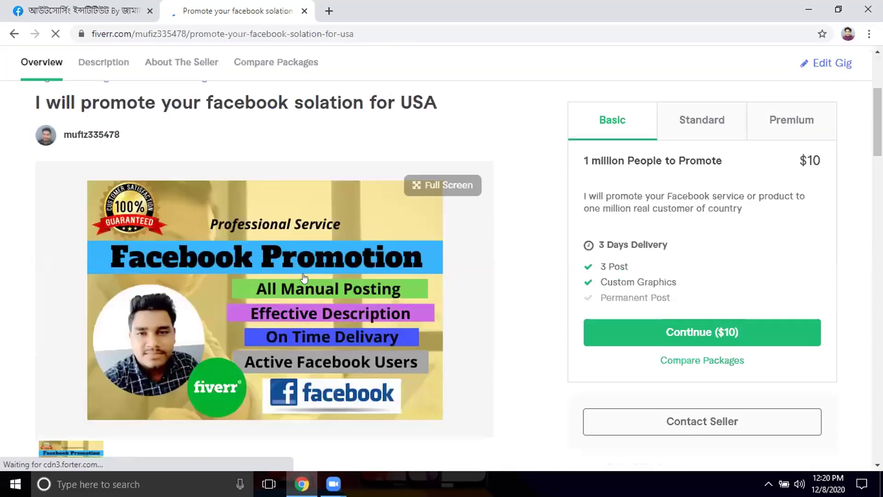